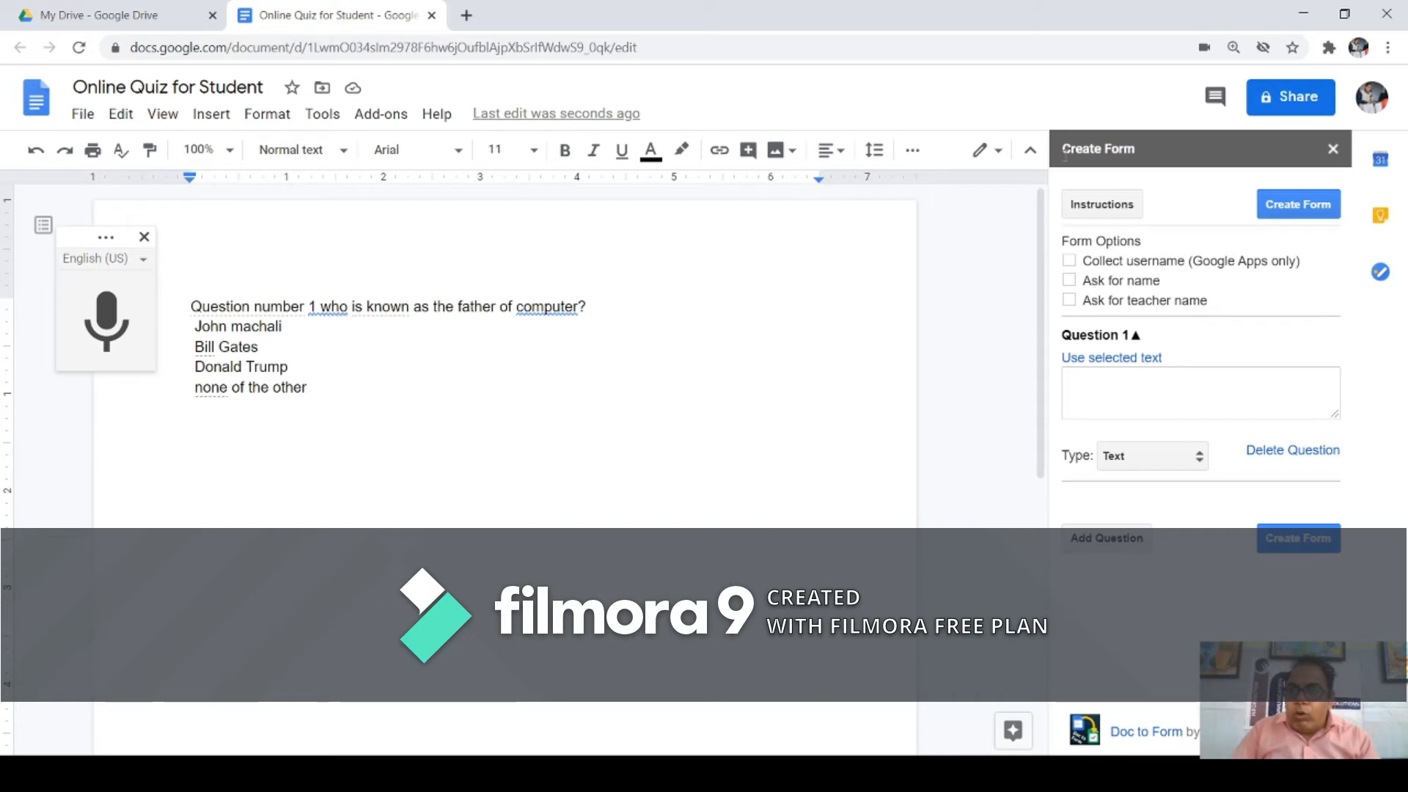
left_click_drag(1064, 152, 1126, 149)
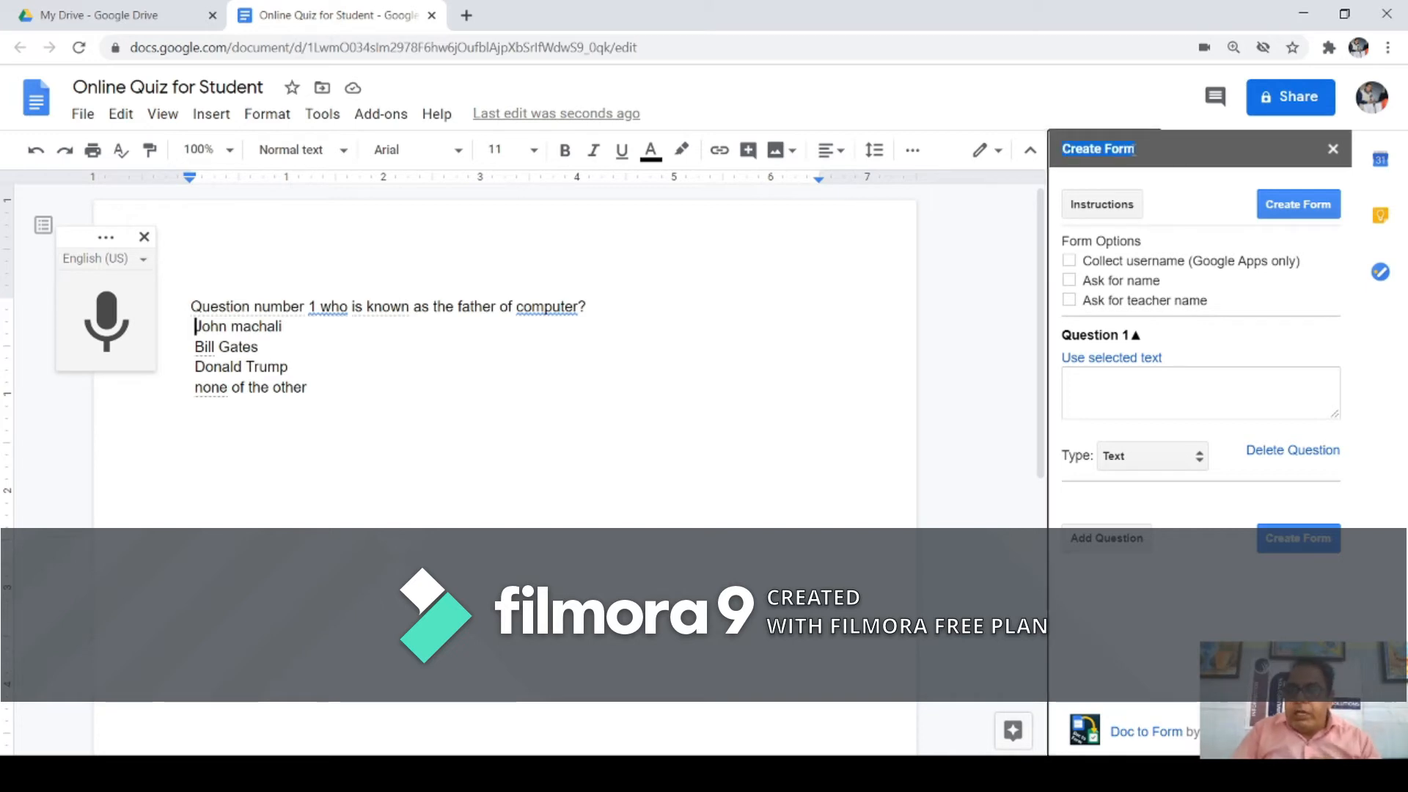
left_click(1100, 211)
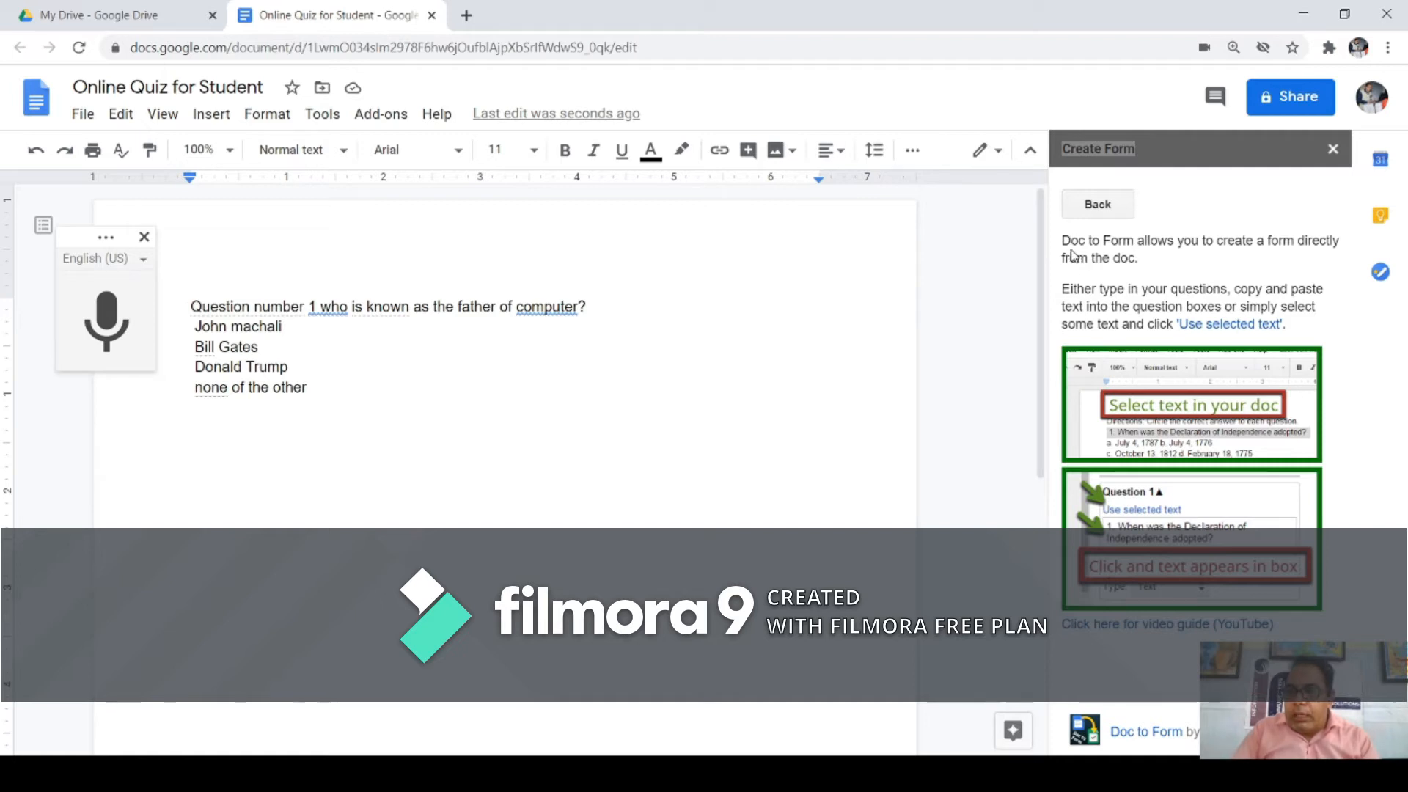
left_click_drag(1063, 241, 1290, 258)
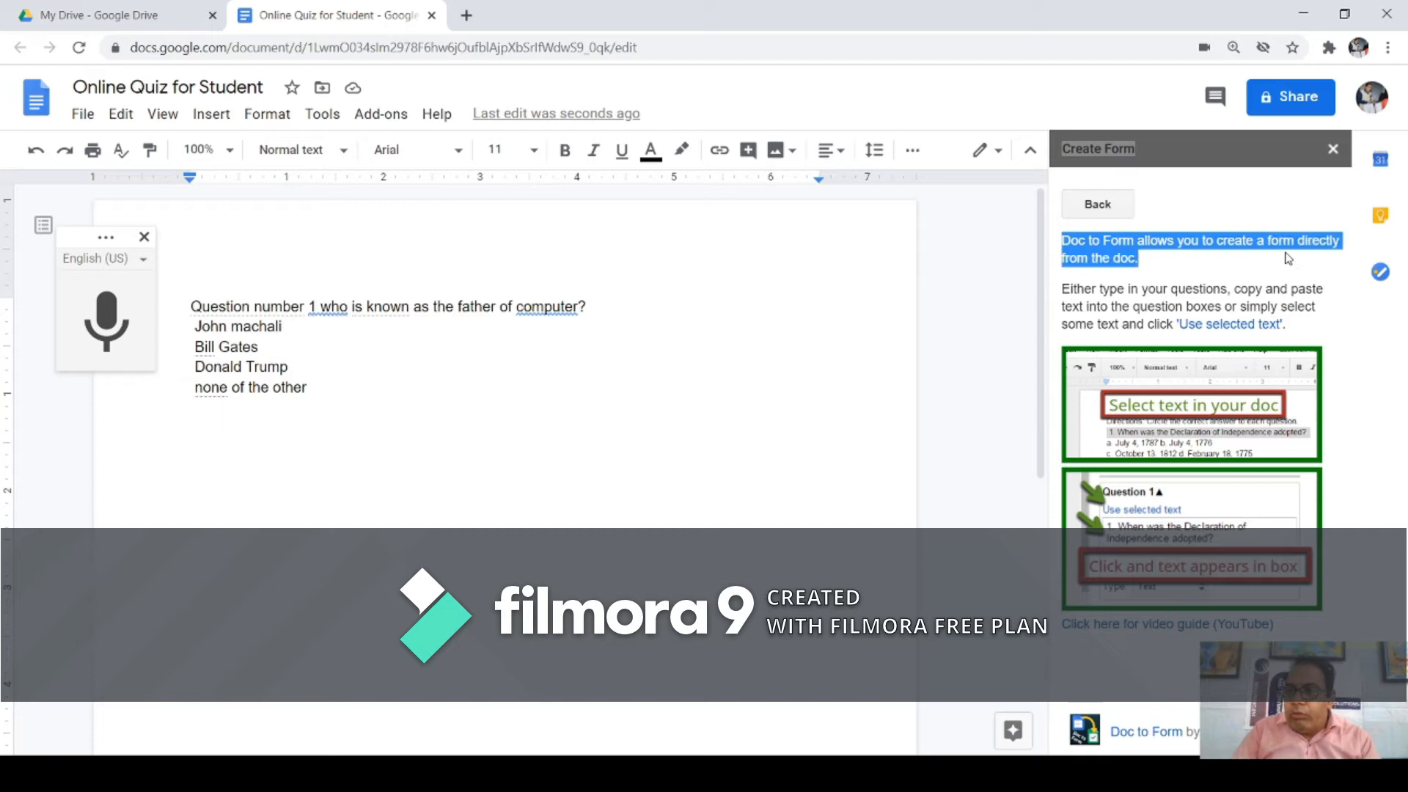
left_click(1148, 269)
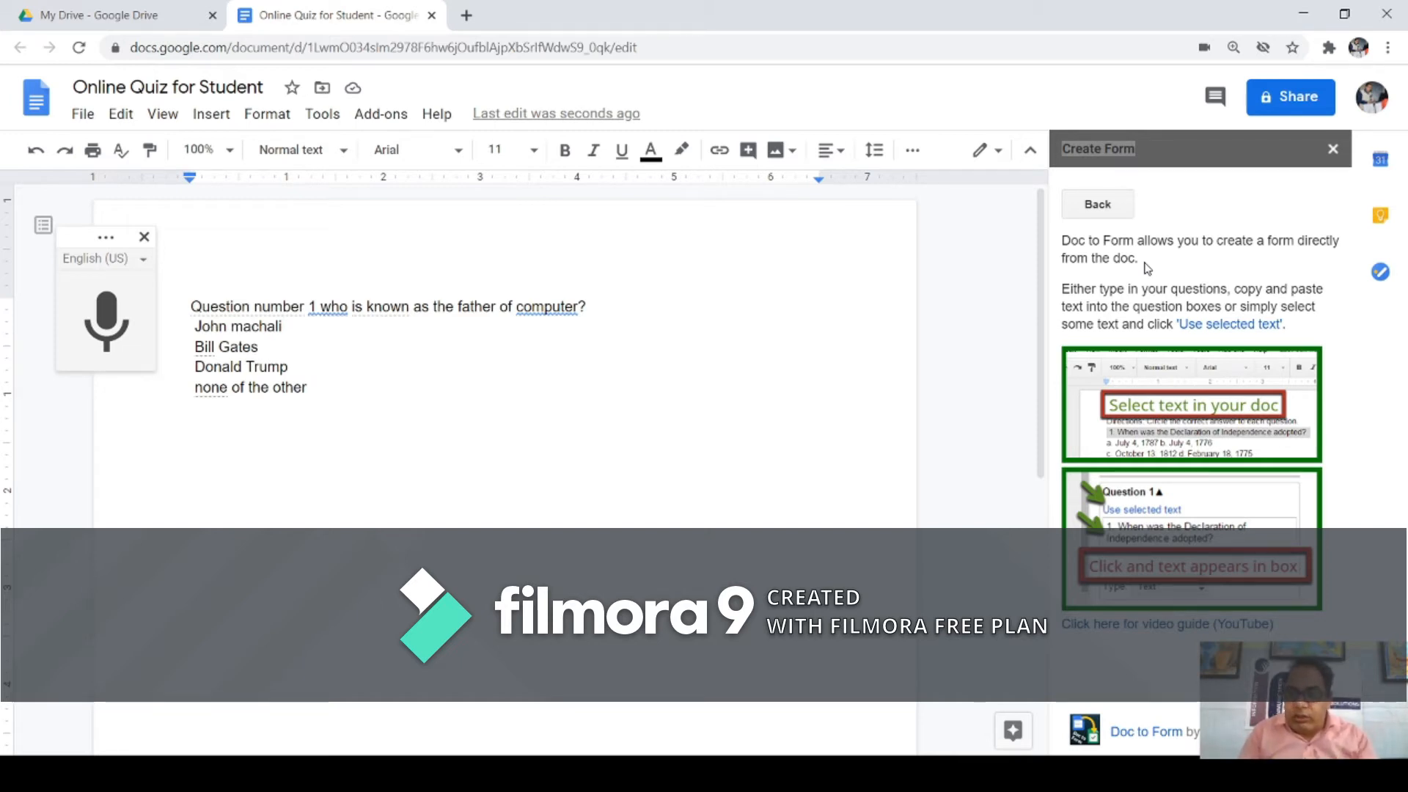
left_click(1086, 208)
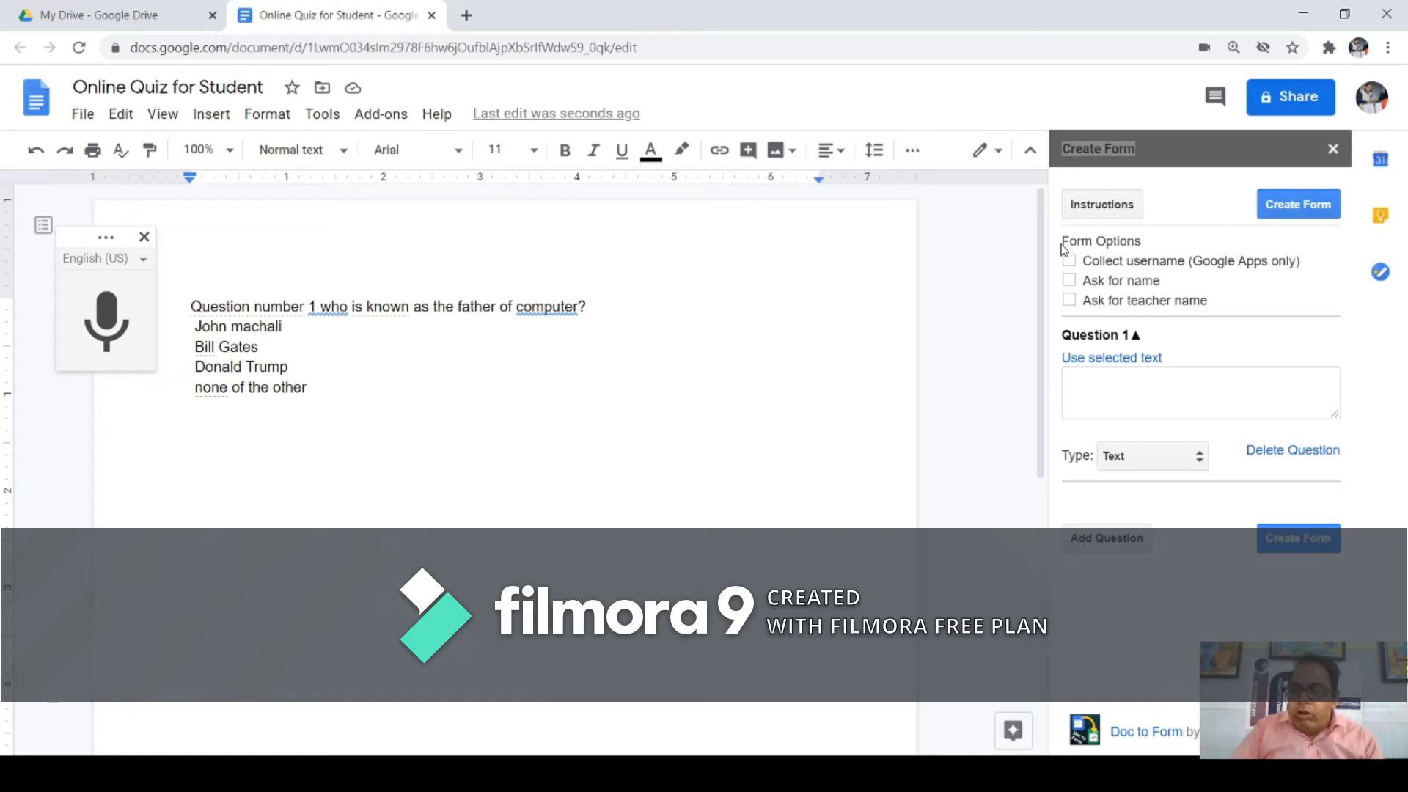
Step: Enable 'Collect username (Google Apps only)' and 'Ask for name', then select the first question's text
left_click_drag(1063, 241, 1136, 240)
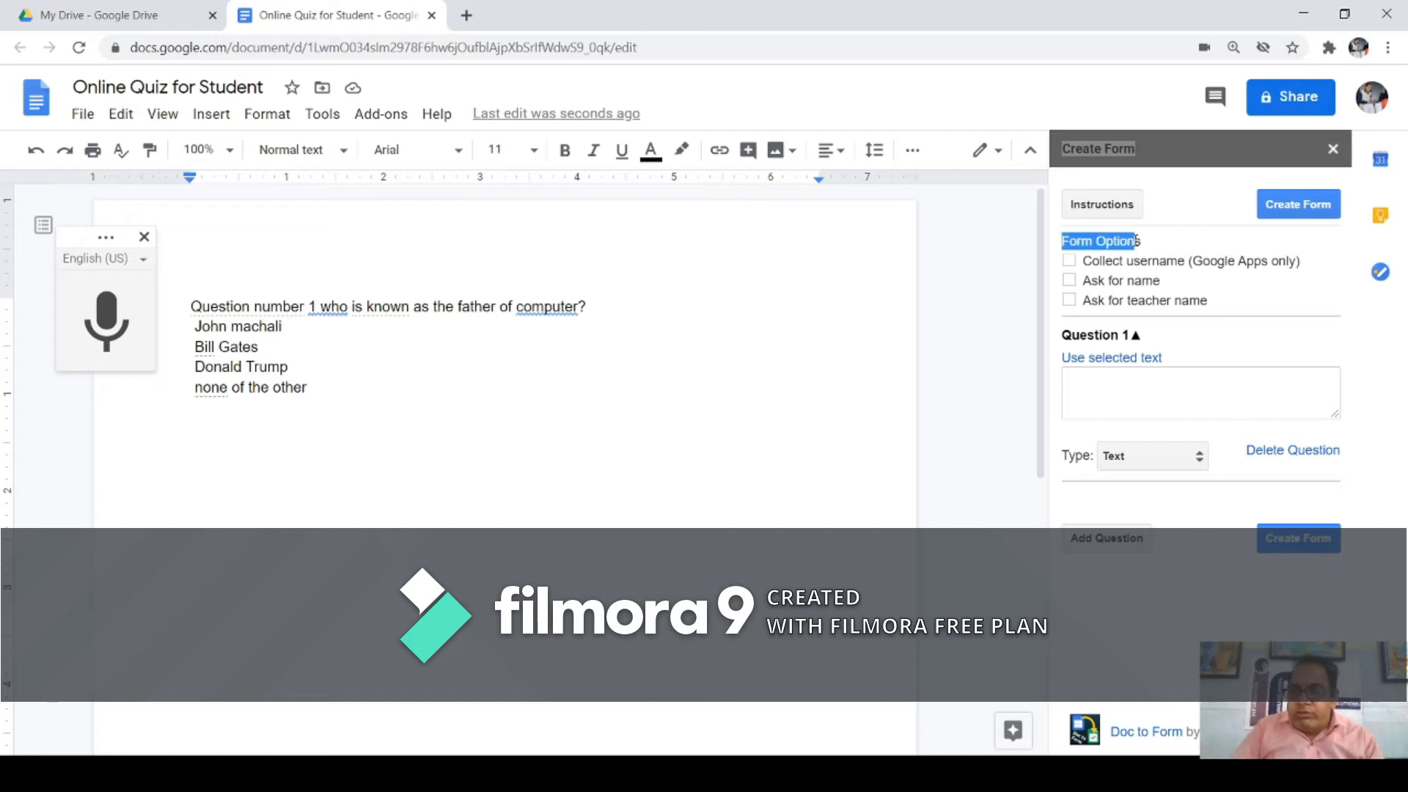
left_click(1071, 262)
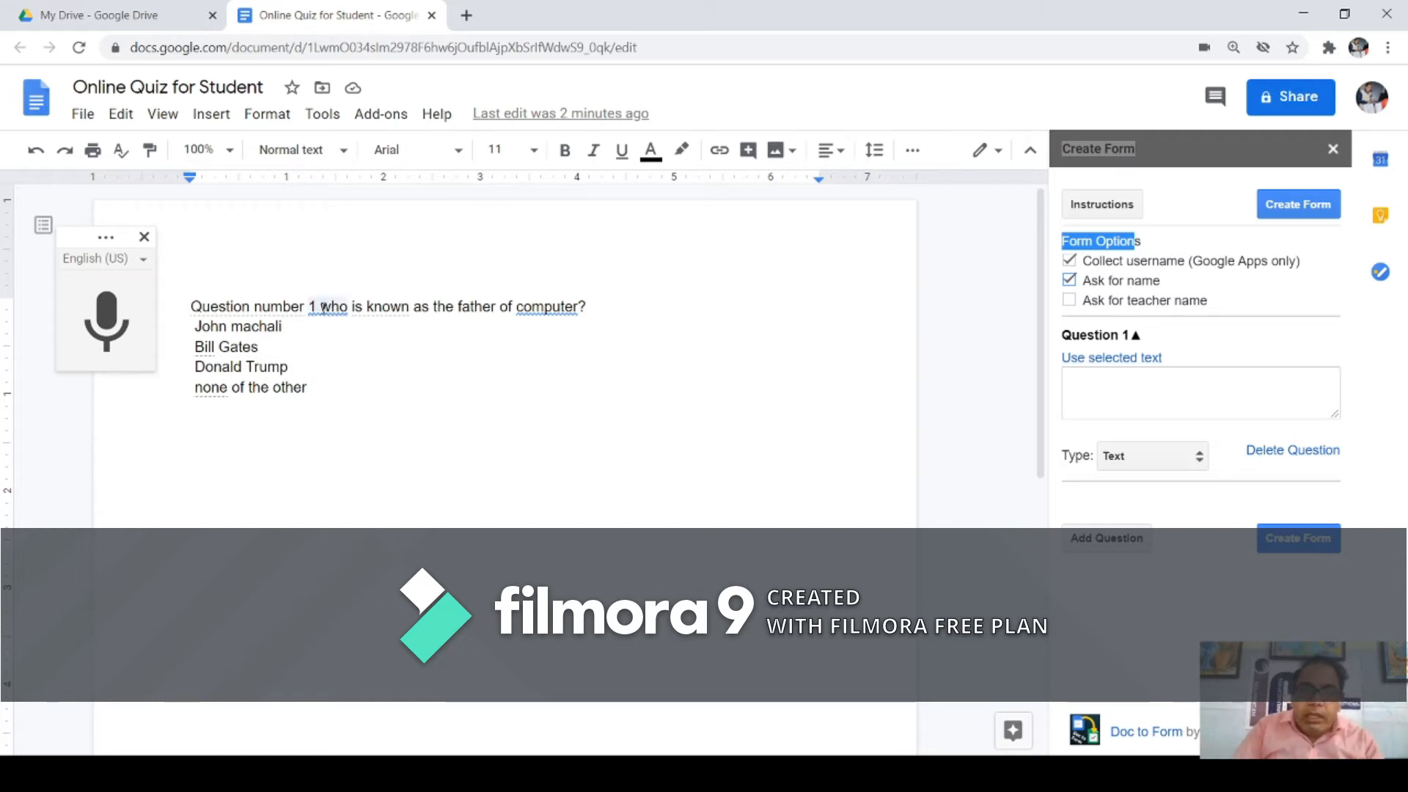
left_click_drag(328, 310, 588, 308)
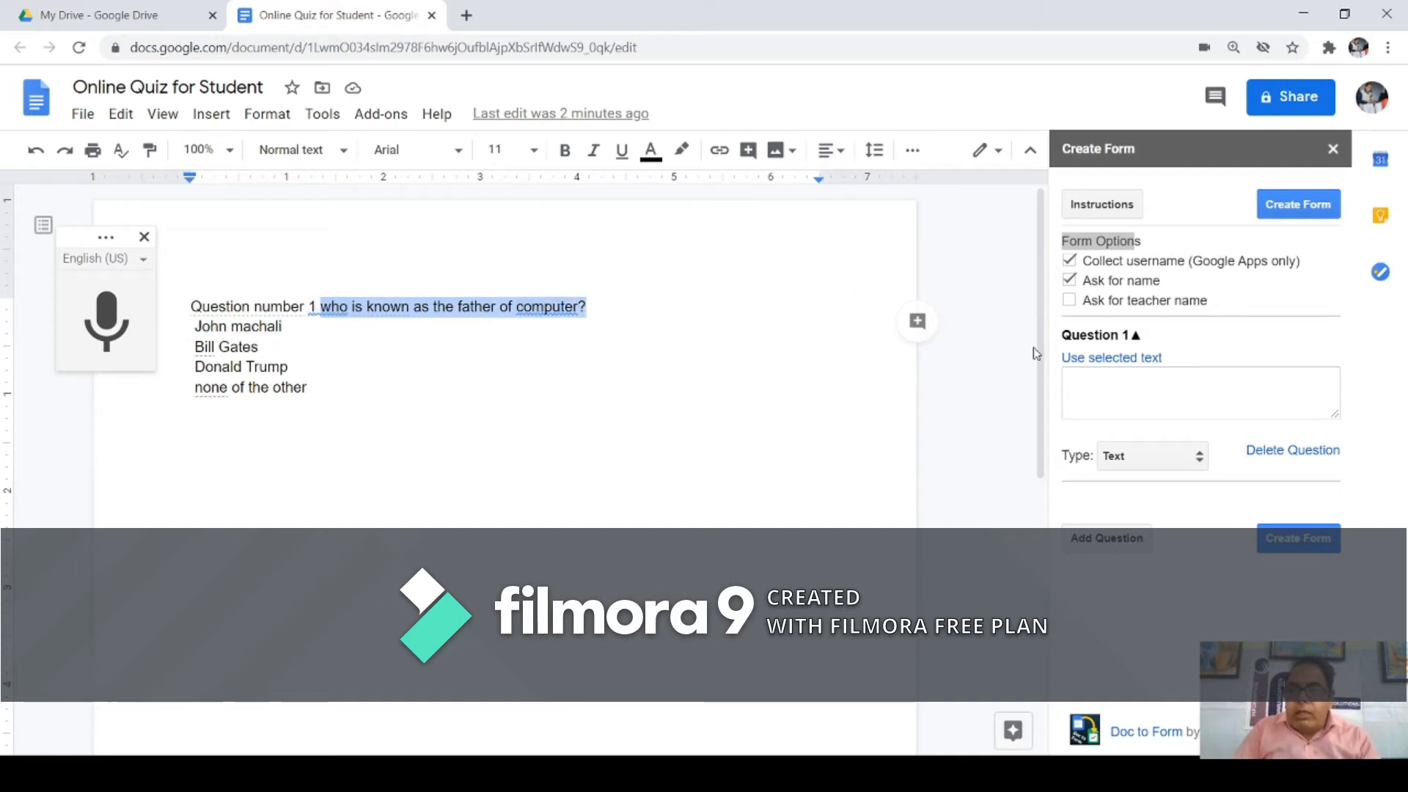
Step: Fill Question 1 with the selected text 'Who is known as the father of computer?', capitalising the W
left_click(1114, 367)
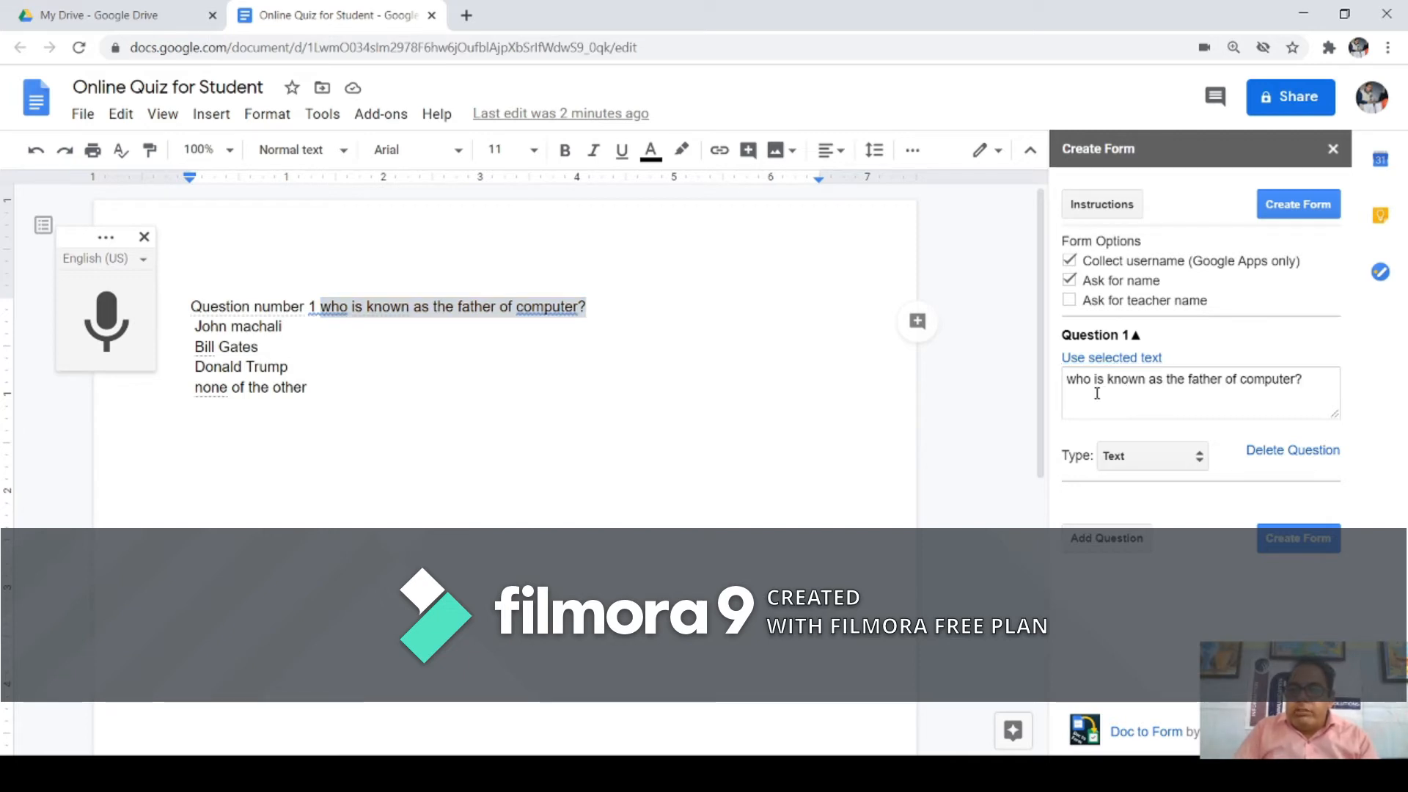
left_click(1098, 388)
key("BackSpace")
type("W")
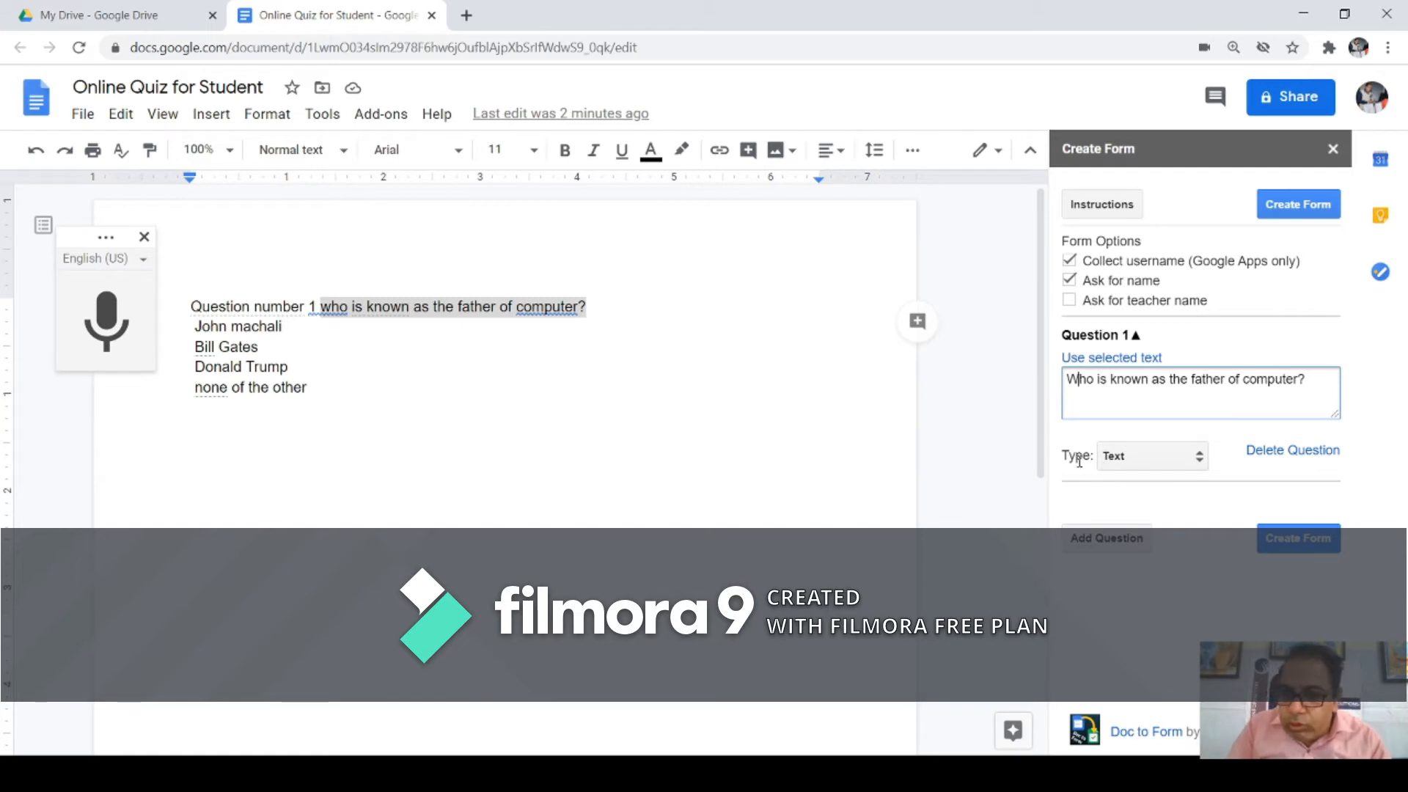
left_click_drag(1065, 457, 1109, 462)
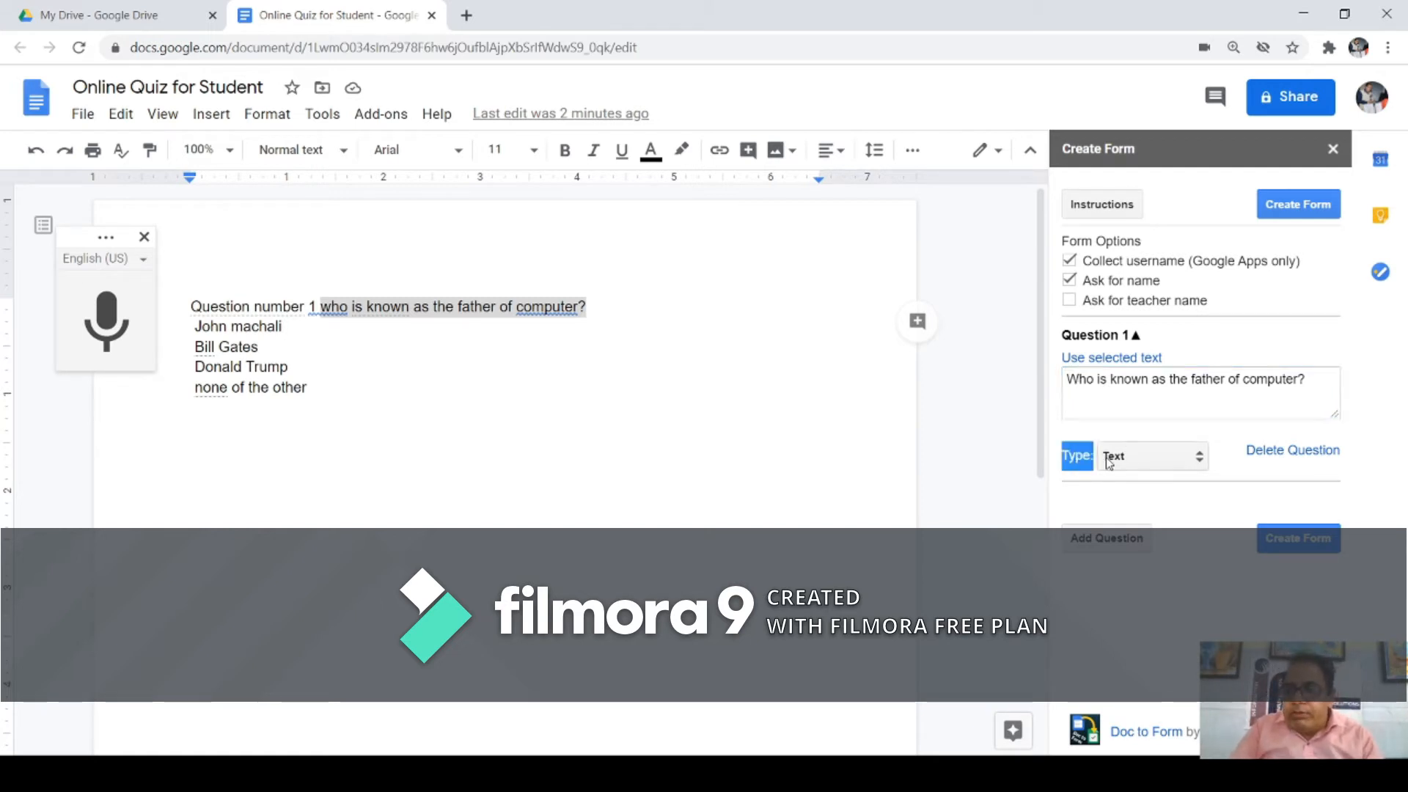
left_click(1201, 466)
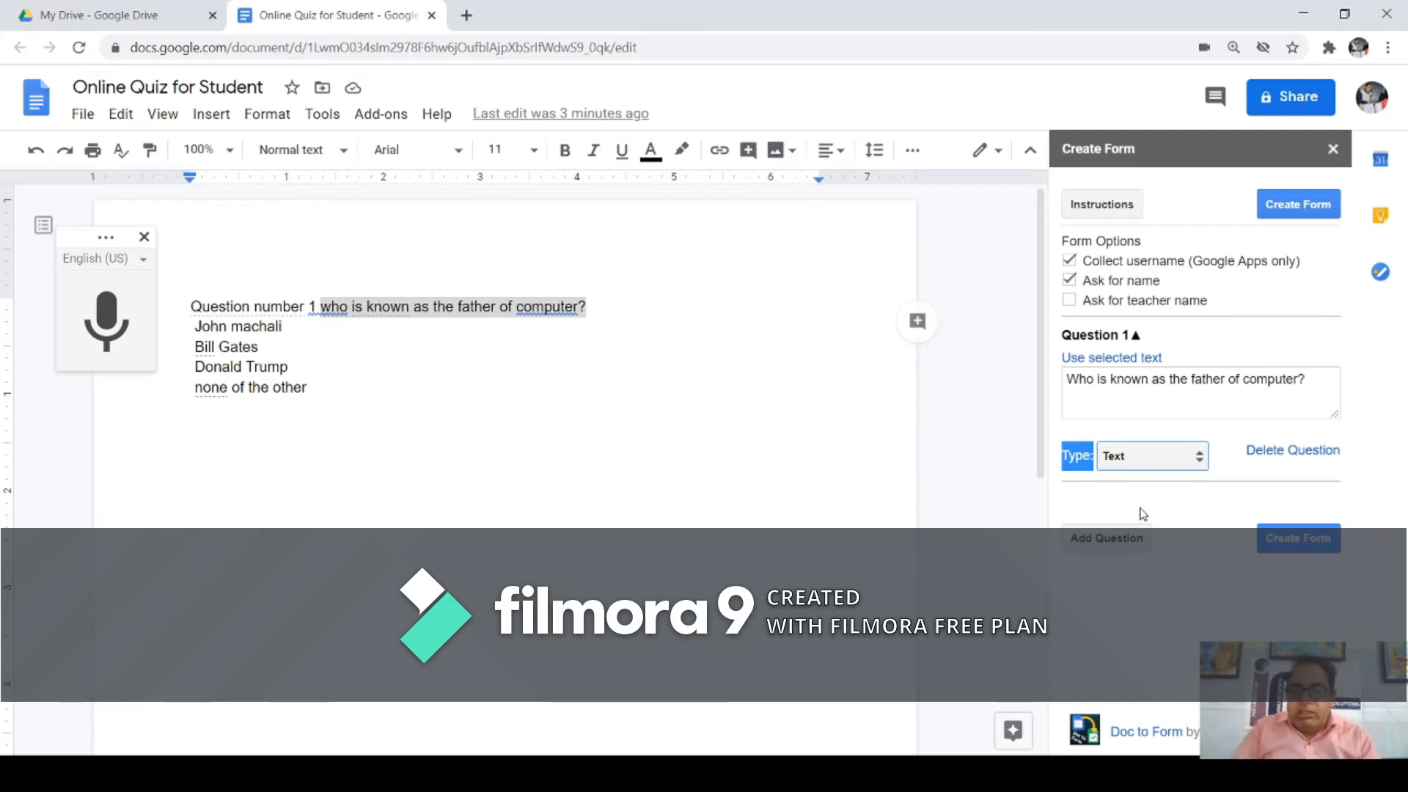
Step: Make Question 1 Multiple Choice and paste the four answer choices copied from the document
left_click(1142, 511)
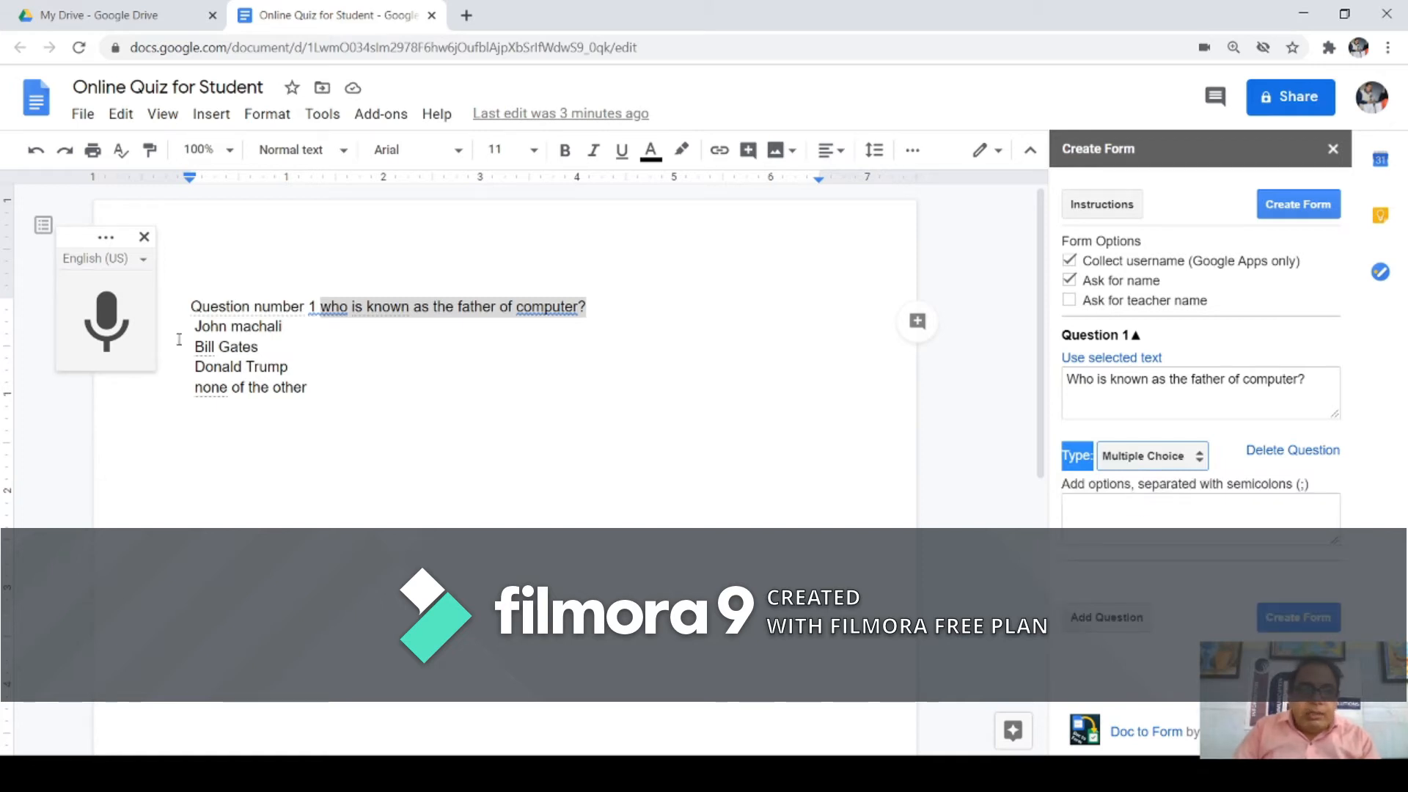
left_click_drag(195, 328, 315, 391)
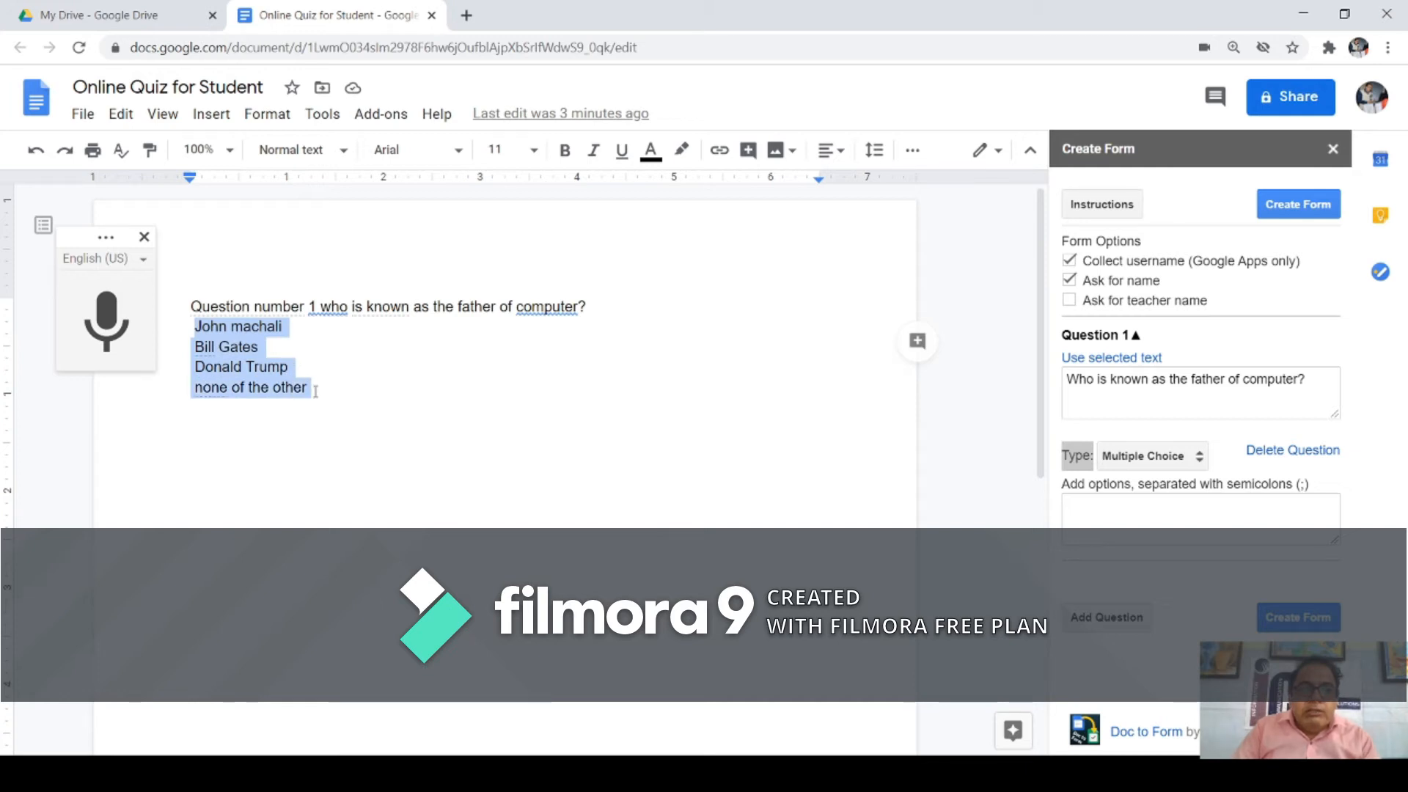
right_click(257, 387)
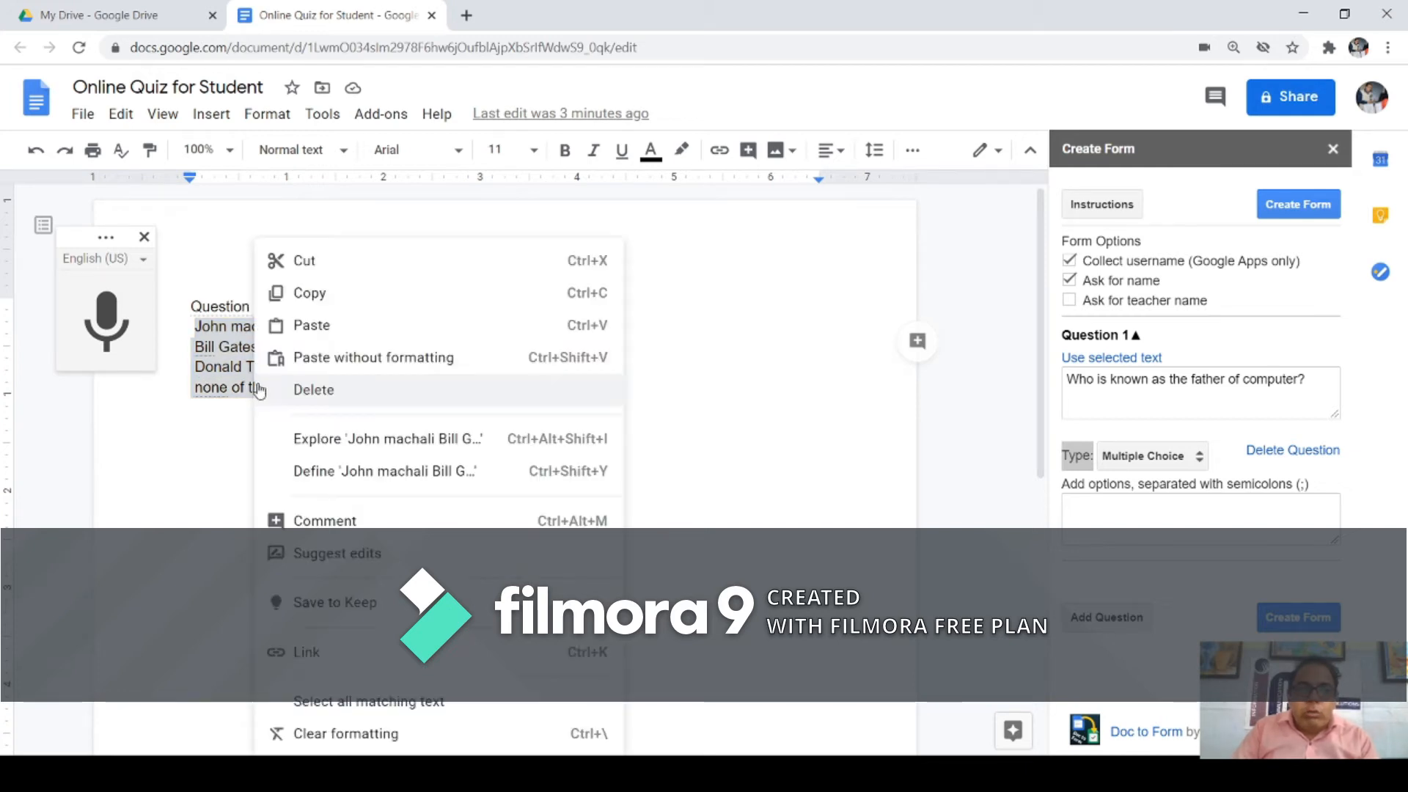
left_click(291, 305)
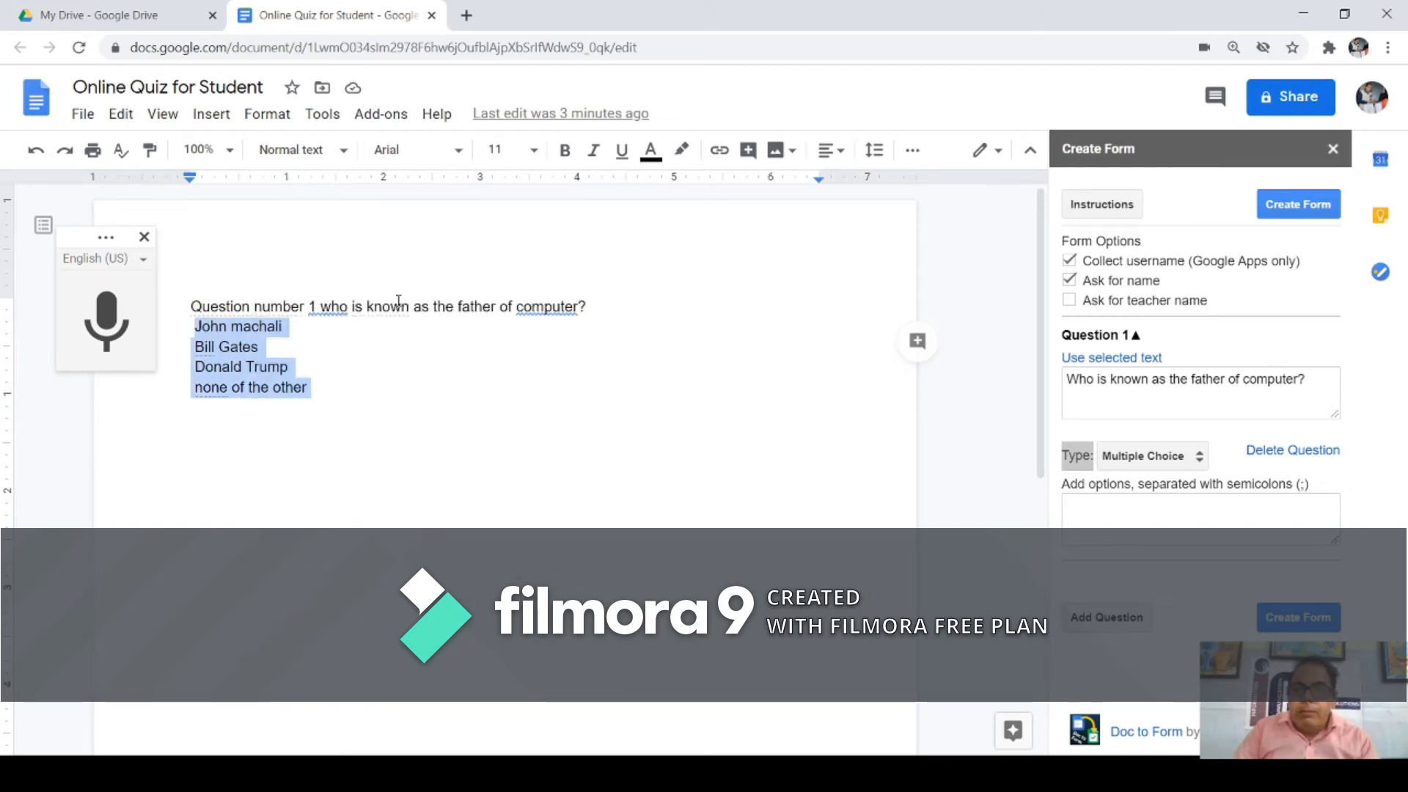
left_click(1088, 509)
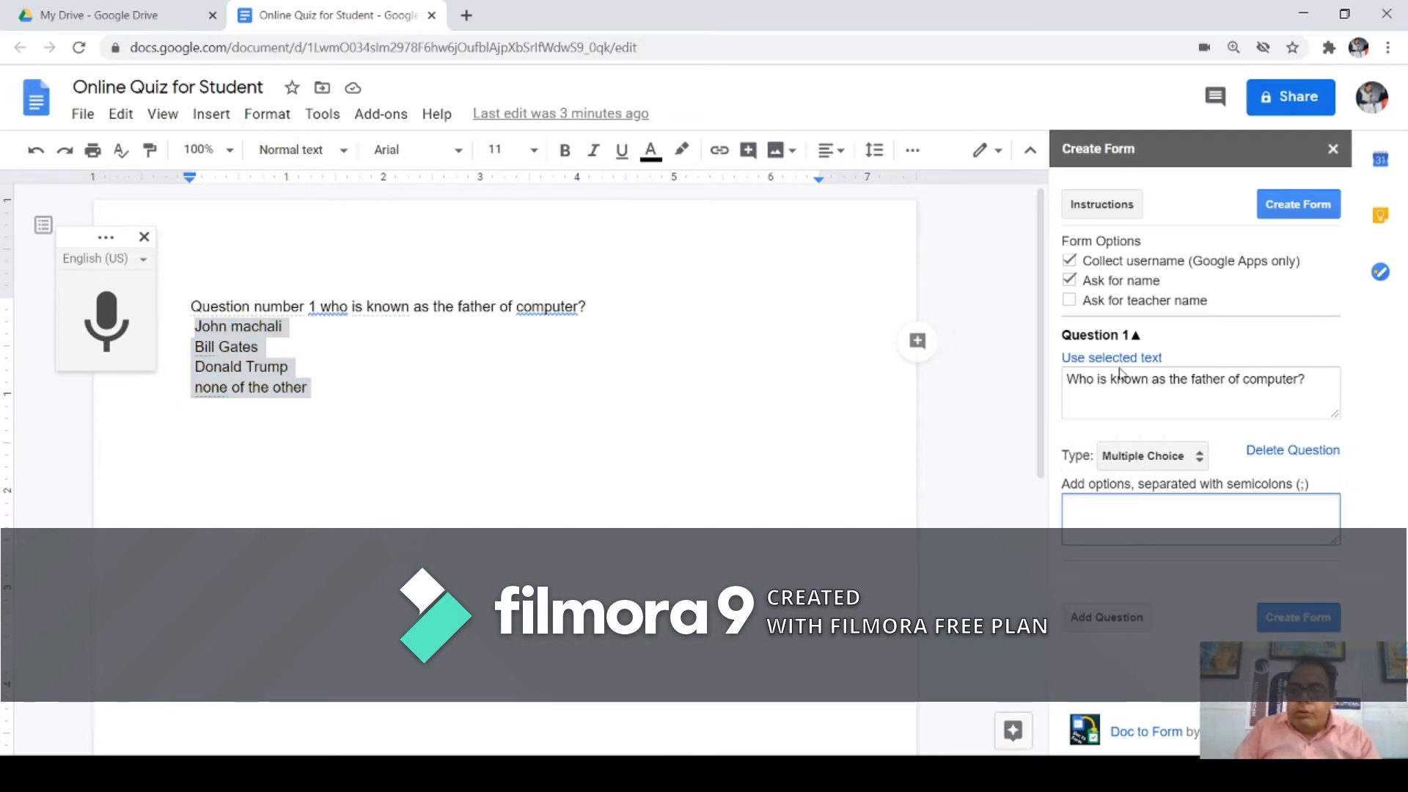
key("ctrl+v")
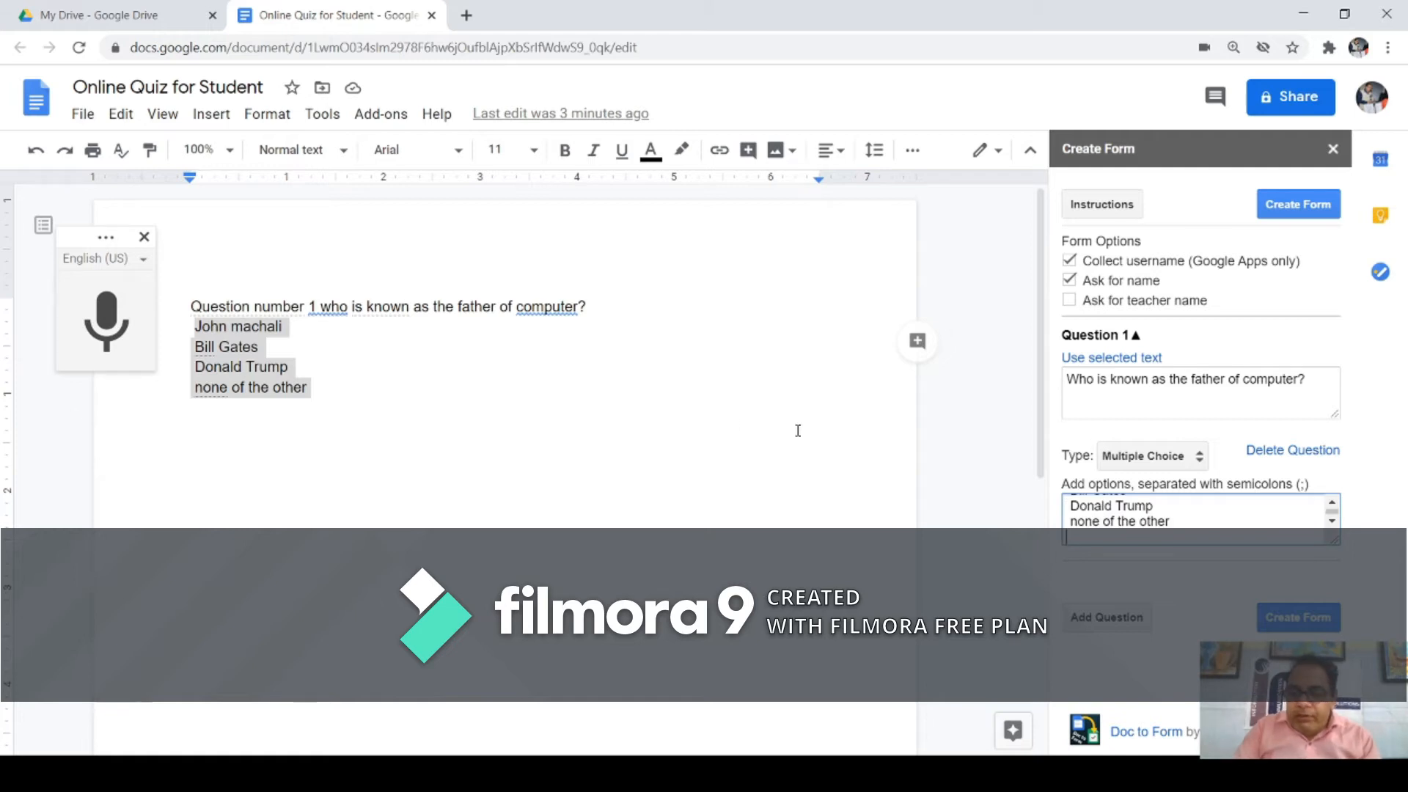
key("BackSpace")
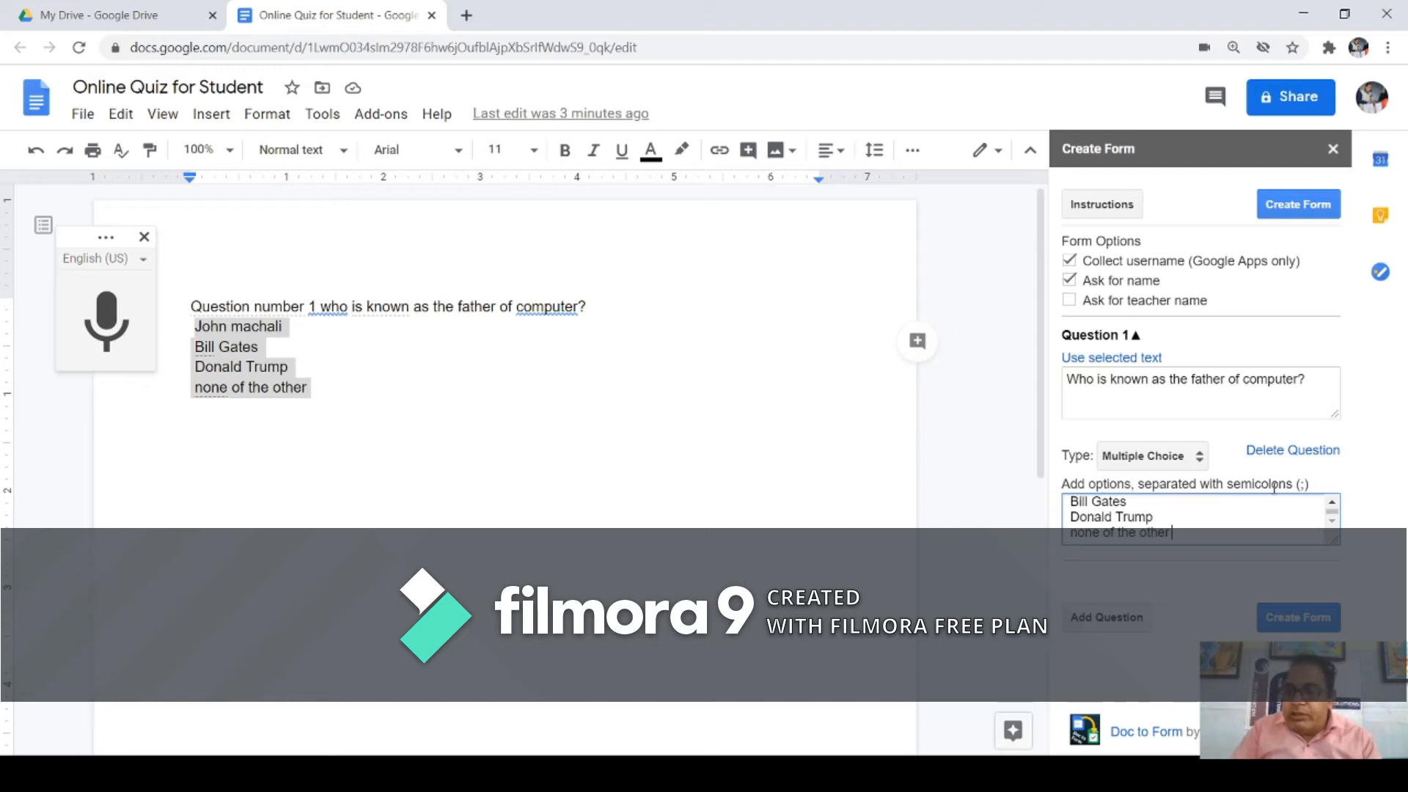
scroll(1179, 510, "up", 1)
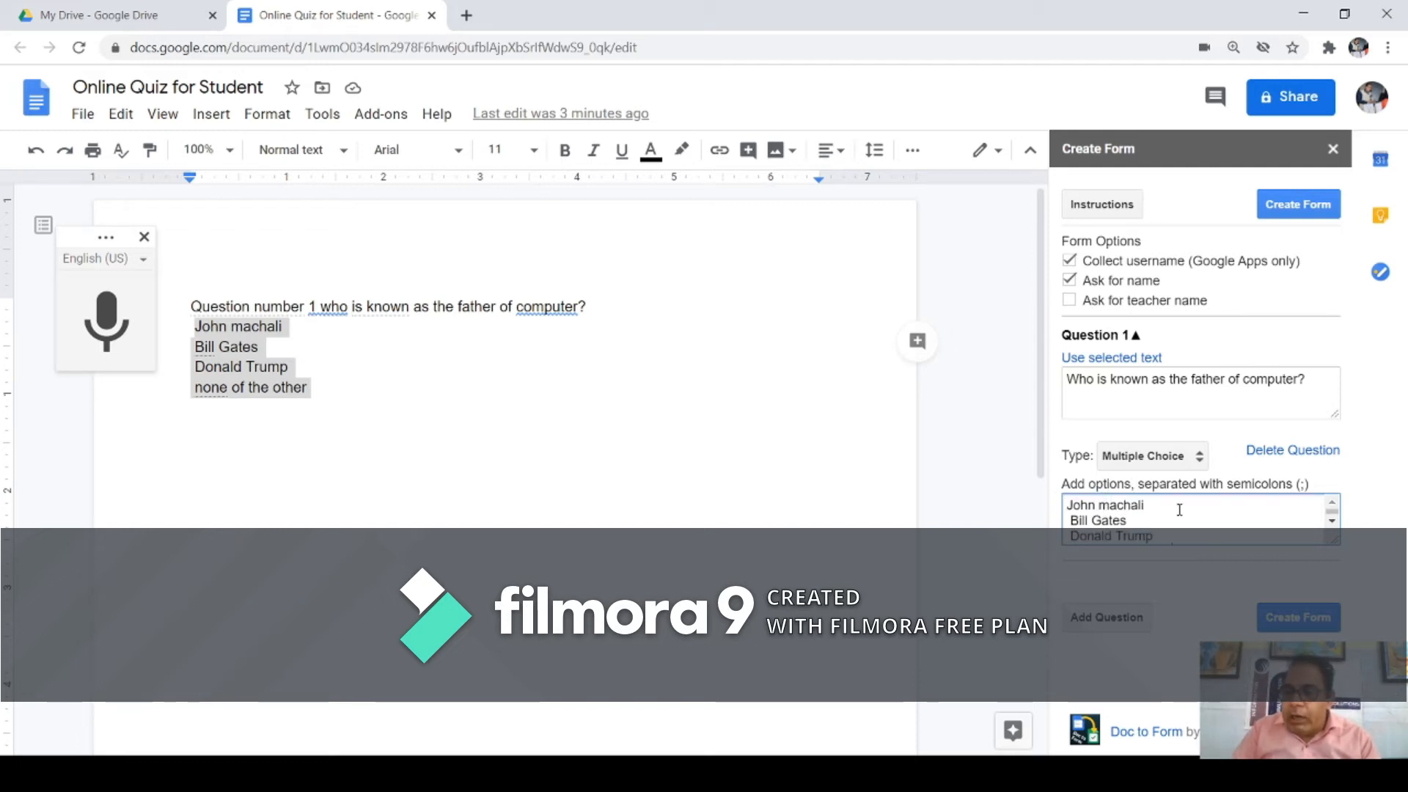
left_click(1159, 510)
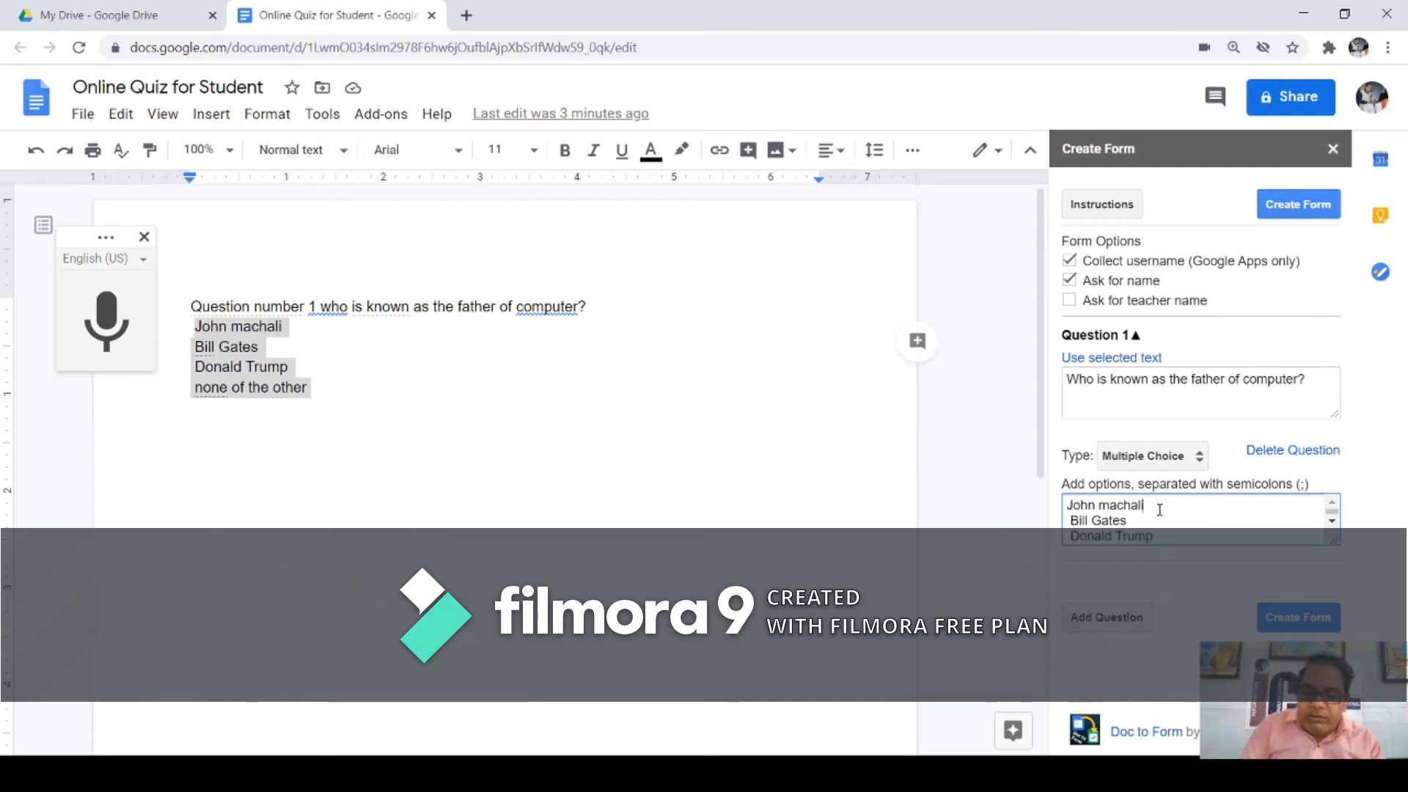
type(";")
key("Down")
type(";")
key("End")
type(";")
key("Down")
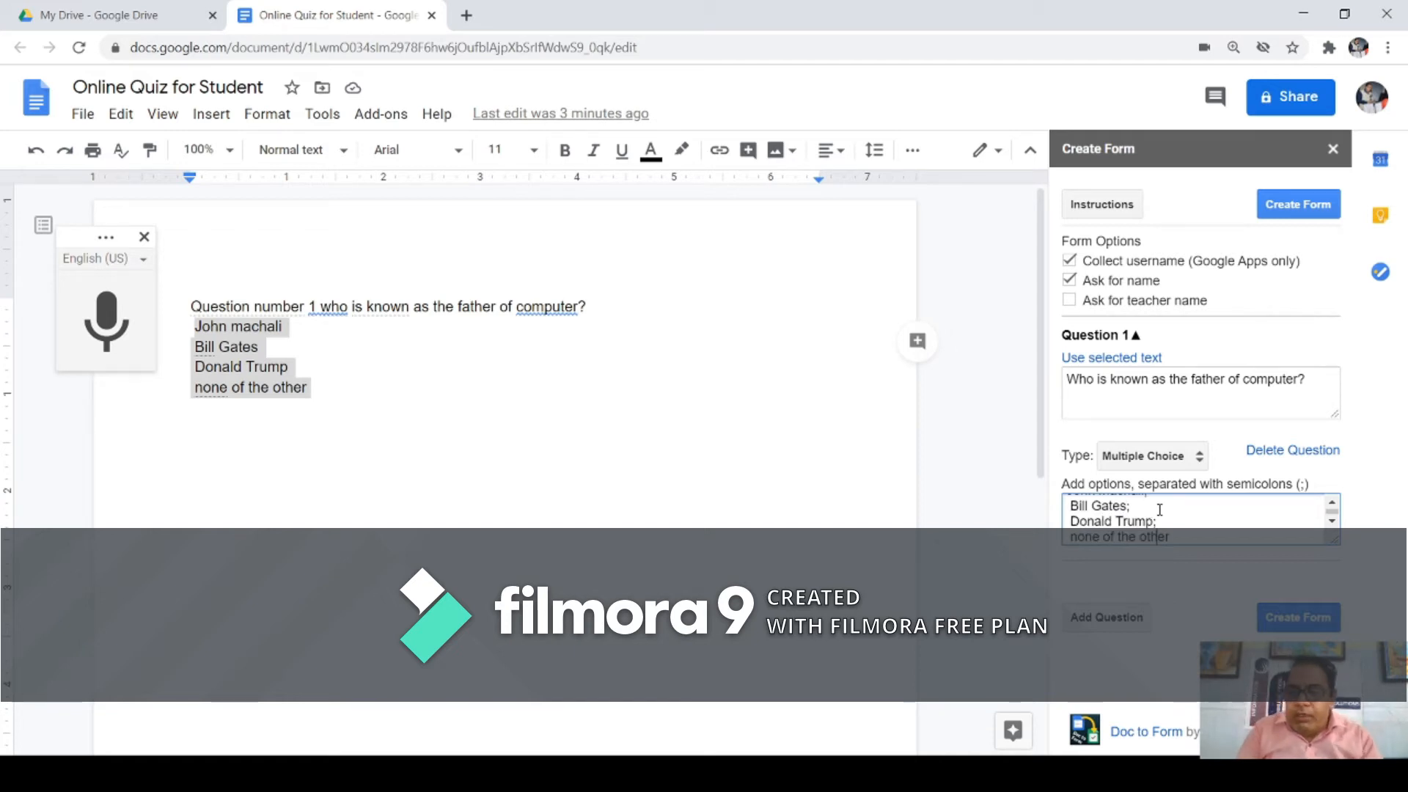
key("Up")
key("Up")
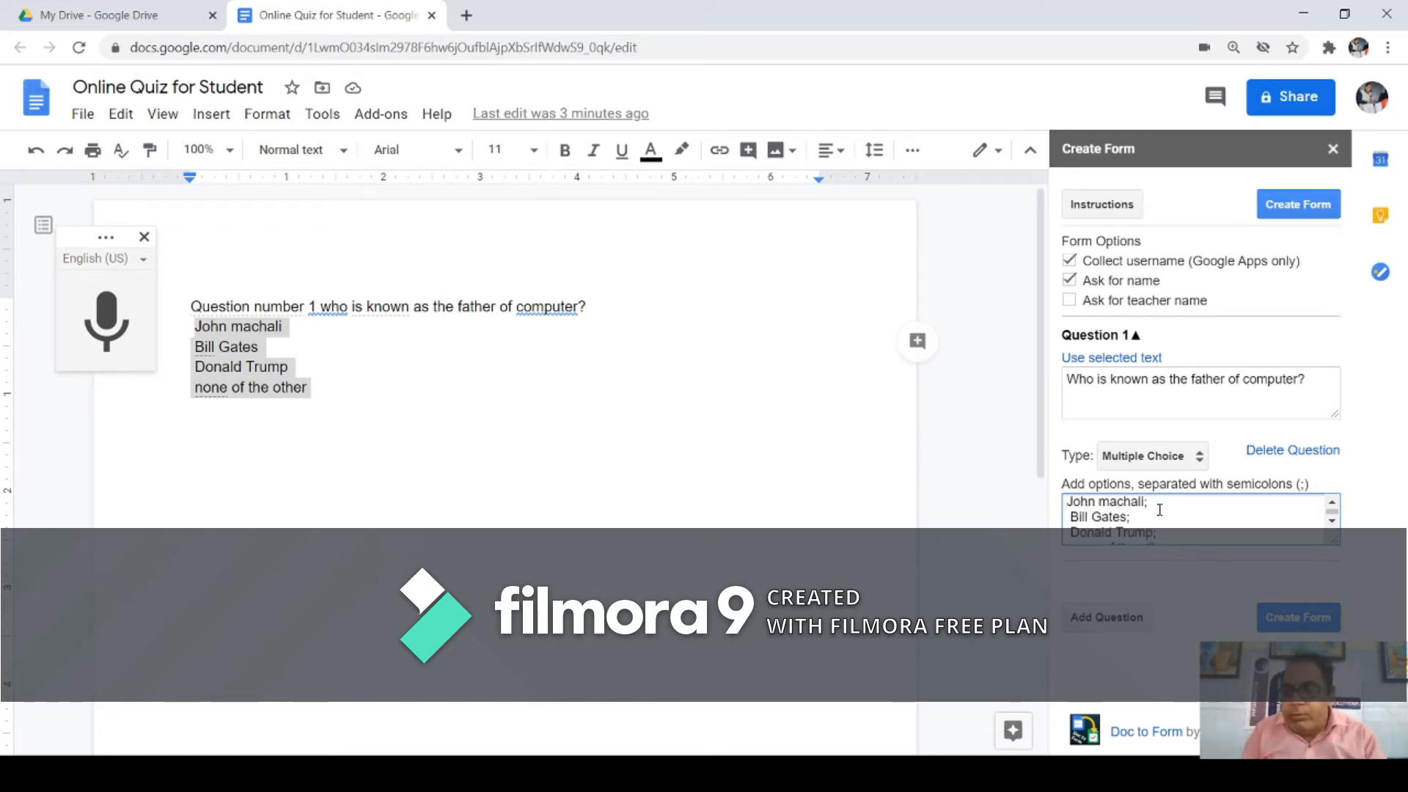
key("Down")
key("Down")
key("Down")
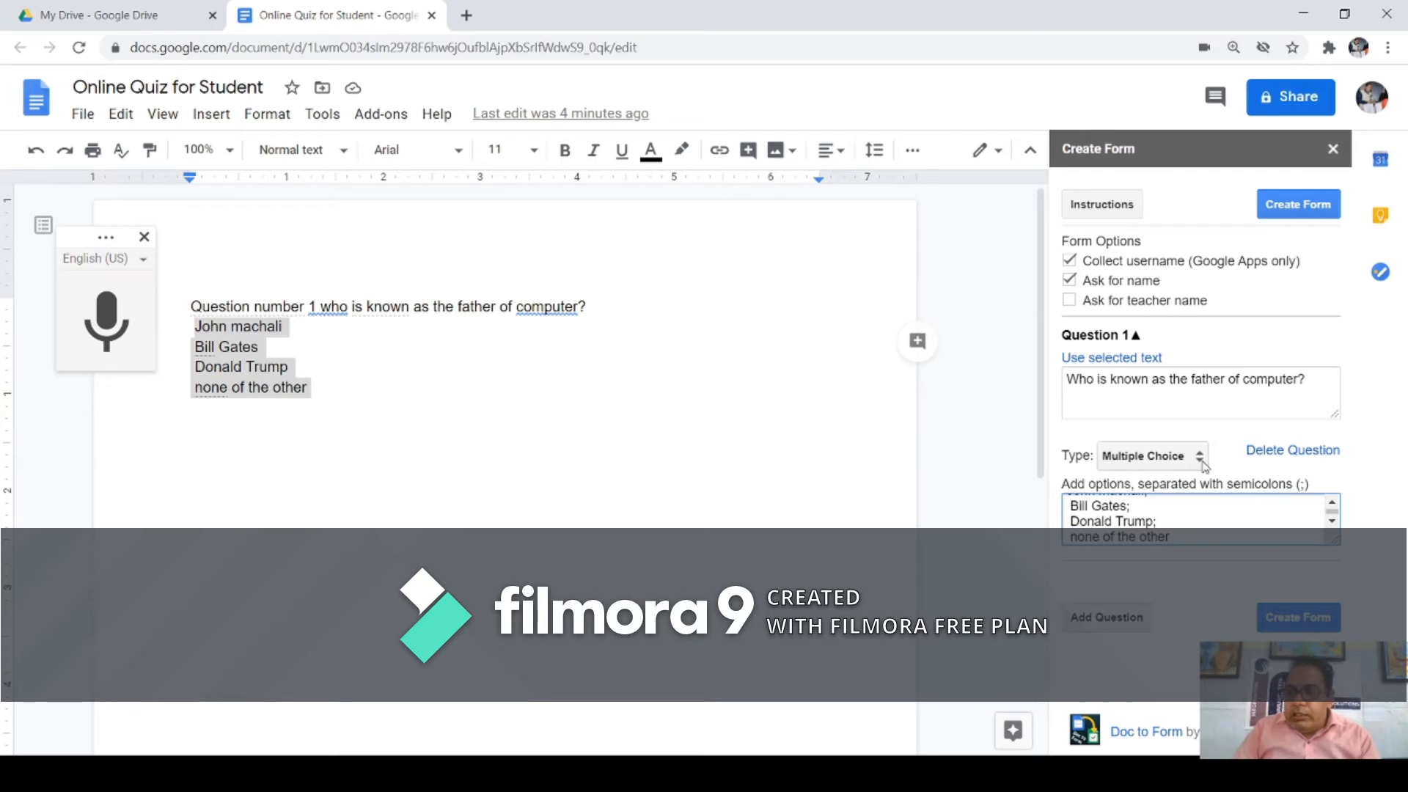
left_click(1406, 321)
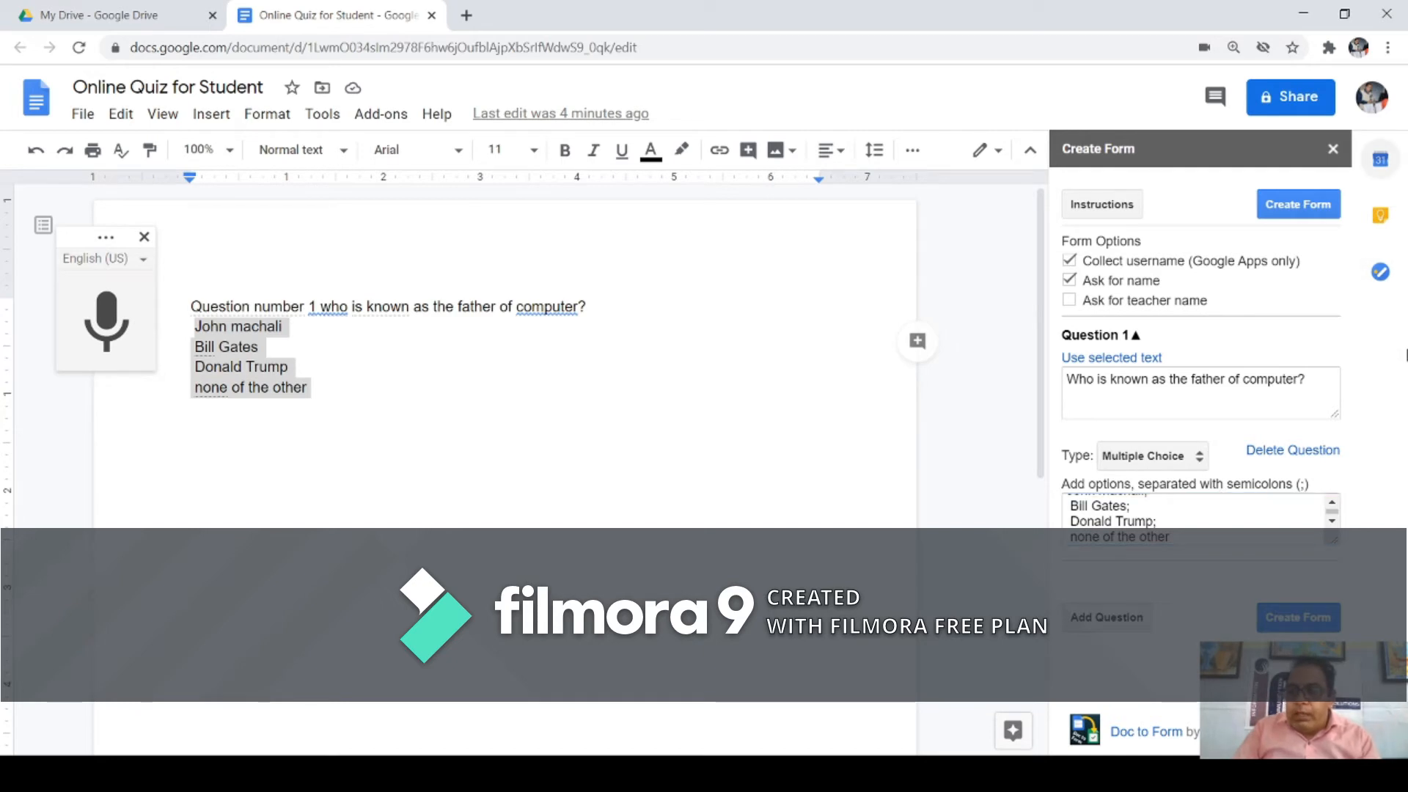
Step: Add Question 2 and enter 'Write Your School Name' as its text
left_click(1105, 618)
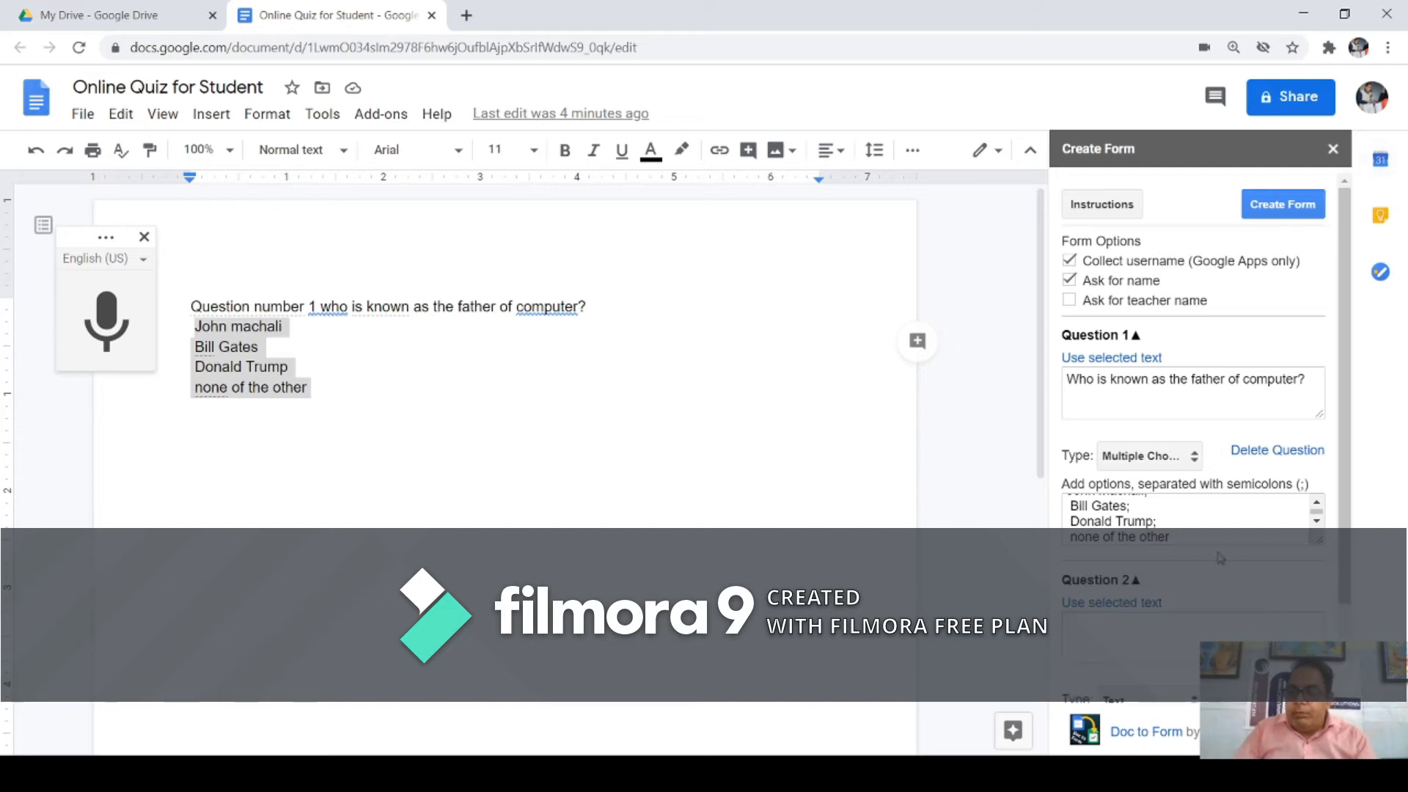
scroll(1311, 610, "down", 2)
left_click(1158, 536)
type("r")
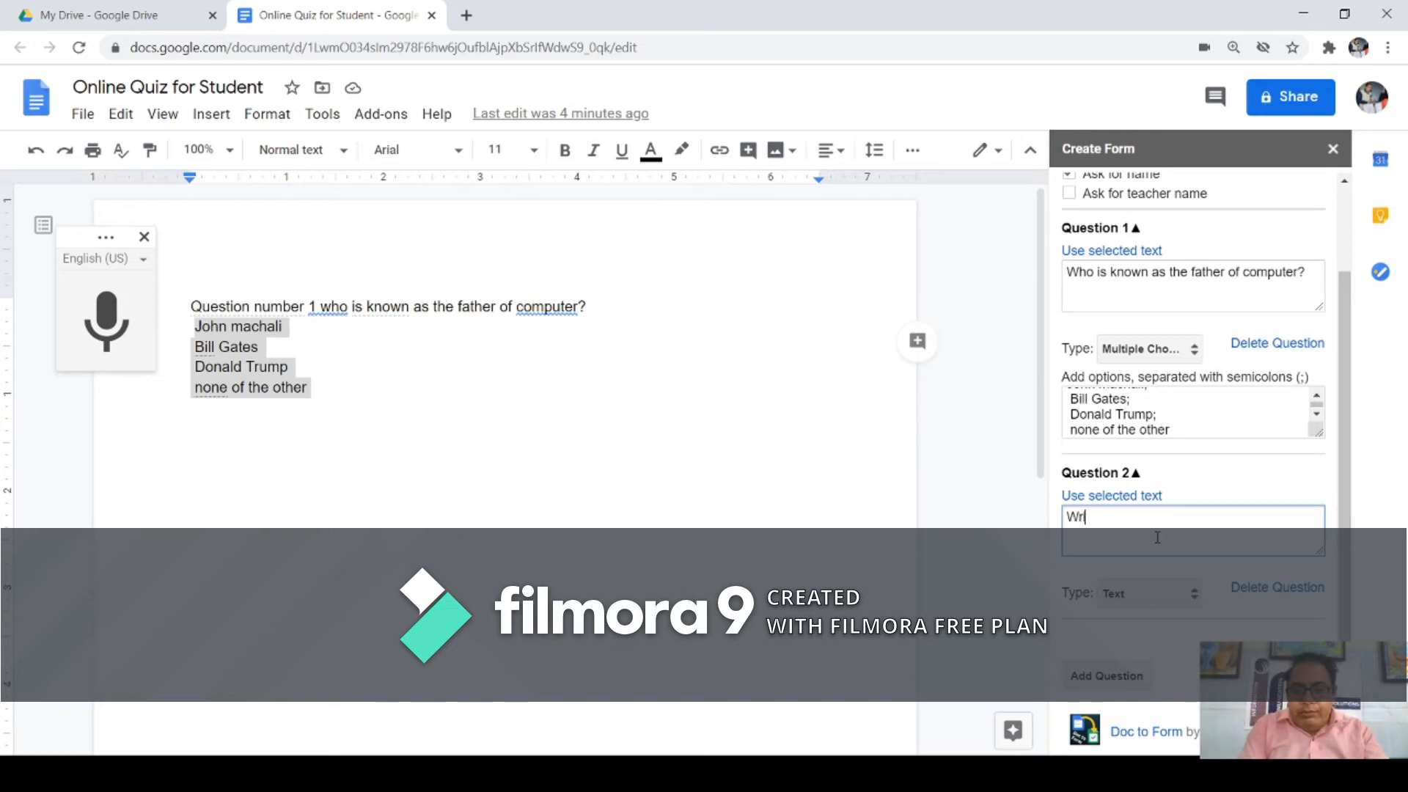
type("ite Your")
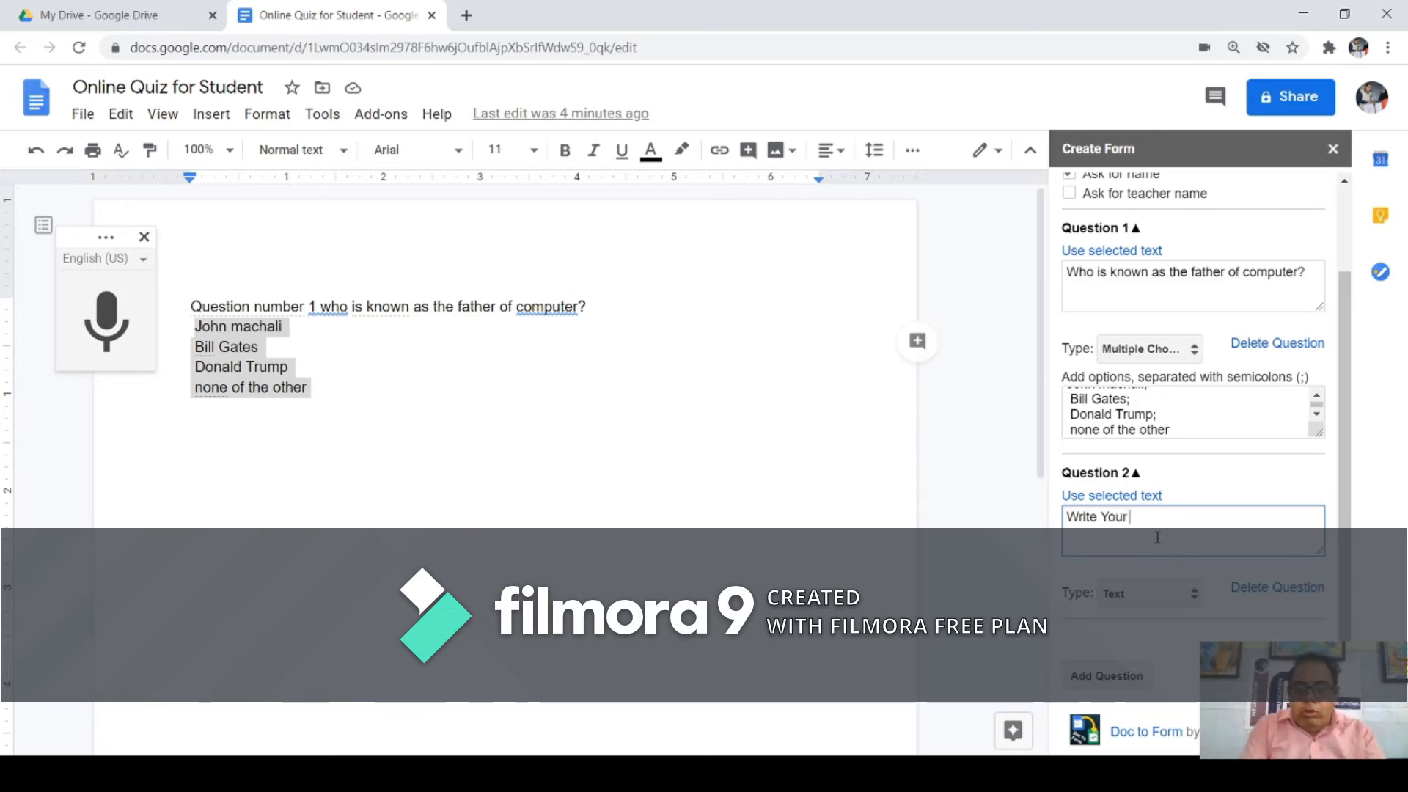
type(" School Name")
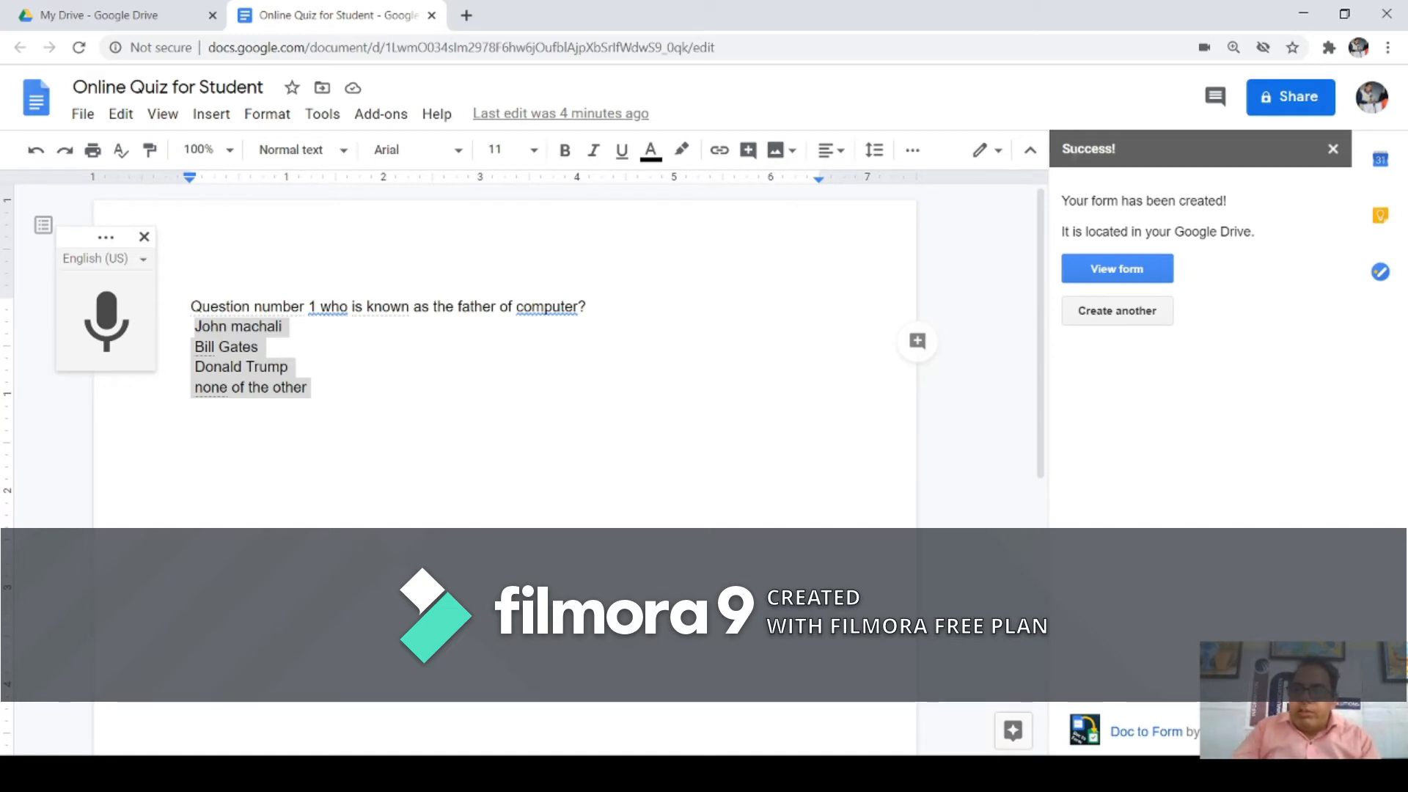
left_click_drag(1065, 155, 1222, 205)
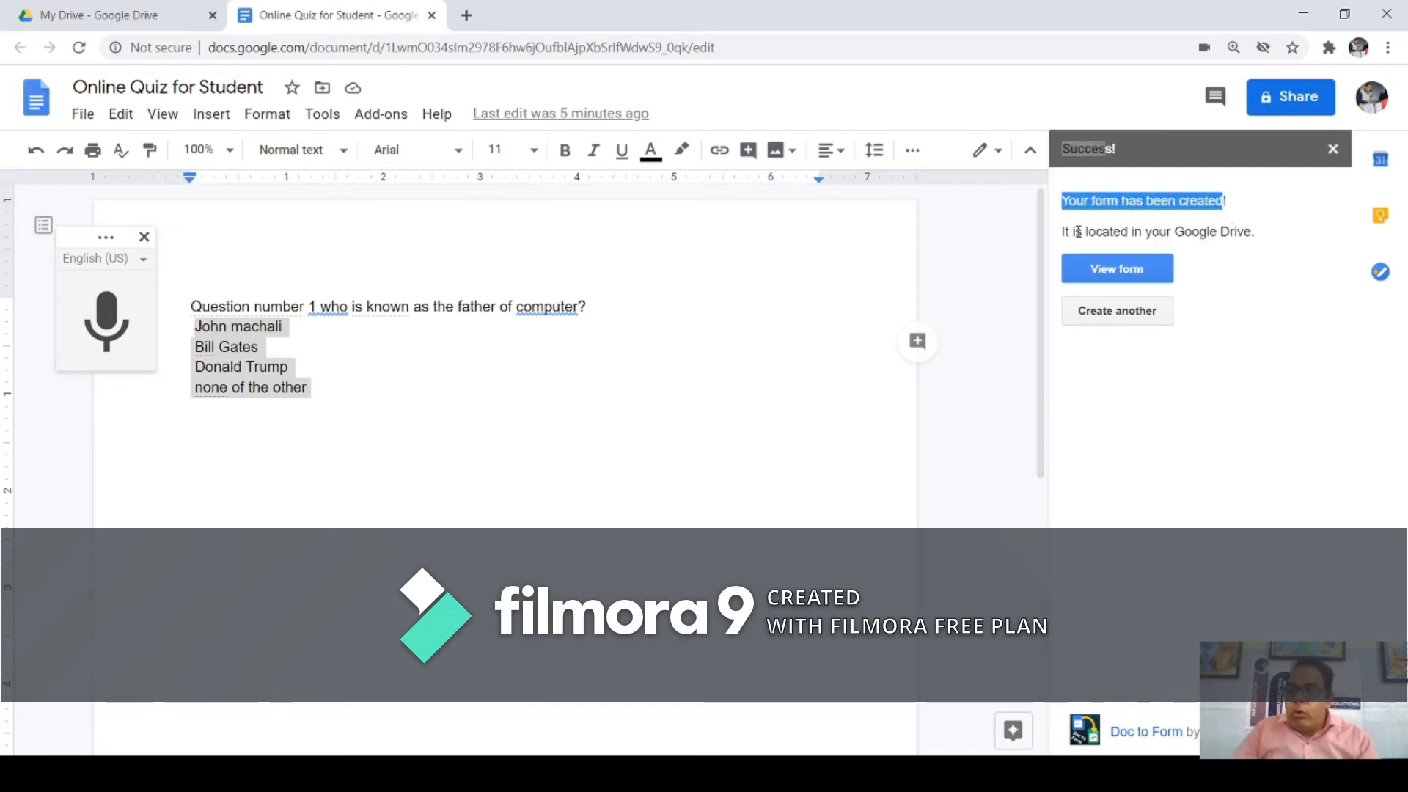
left_click_drag(1062, 233, 1242, 240)
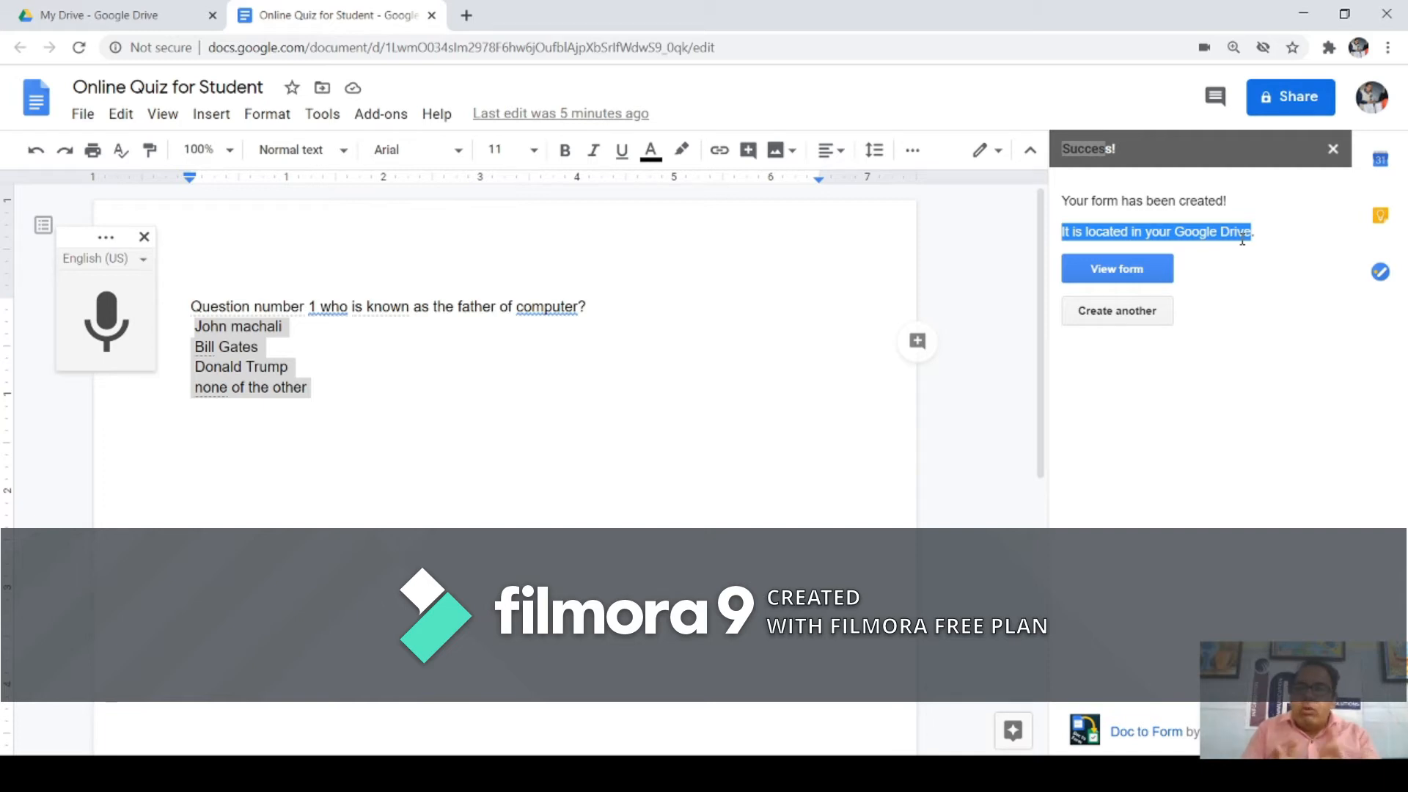
Step: View the generated form from the Success panel and point out the required Email address question
left_click(1126, 271)
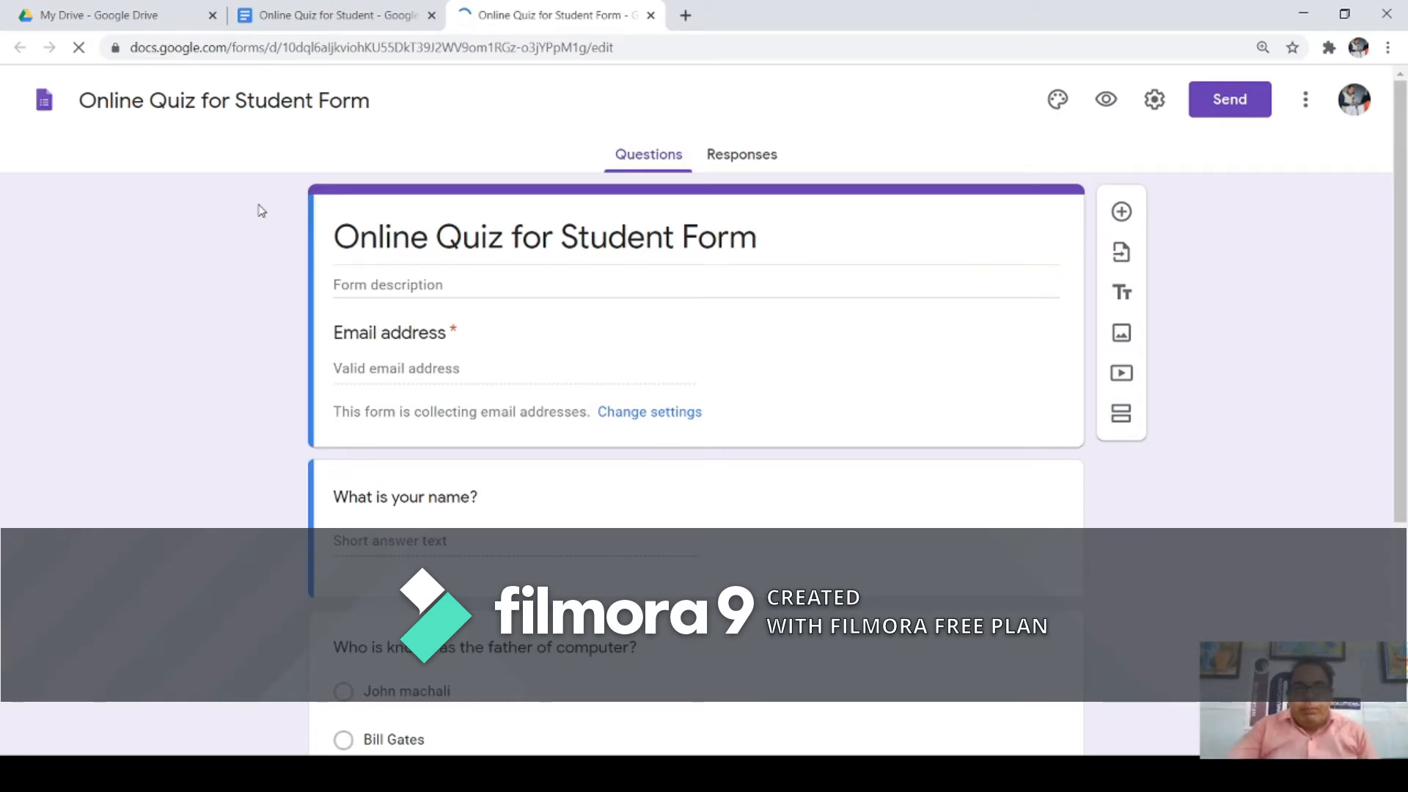
scroll(407, 367, "down", 2)
scroll(408, 352, "up", 2)
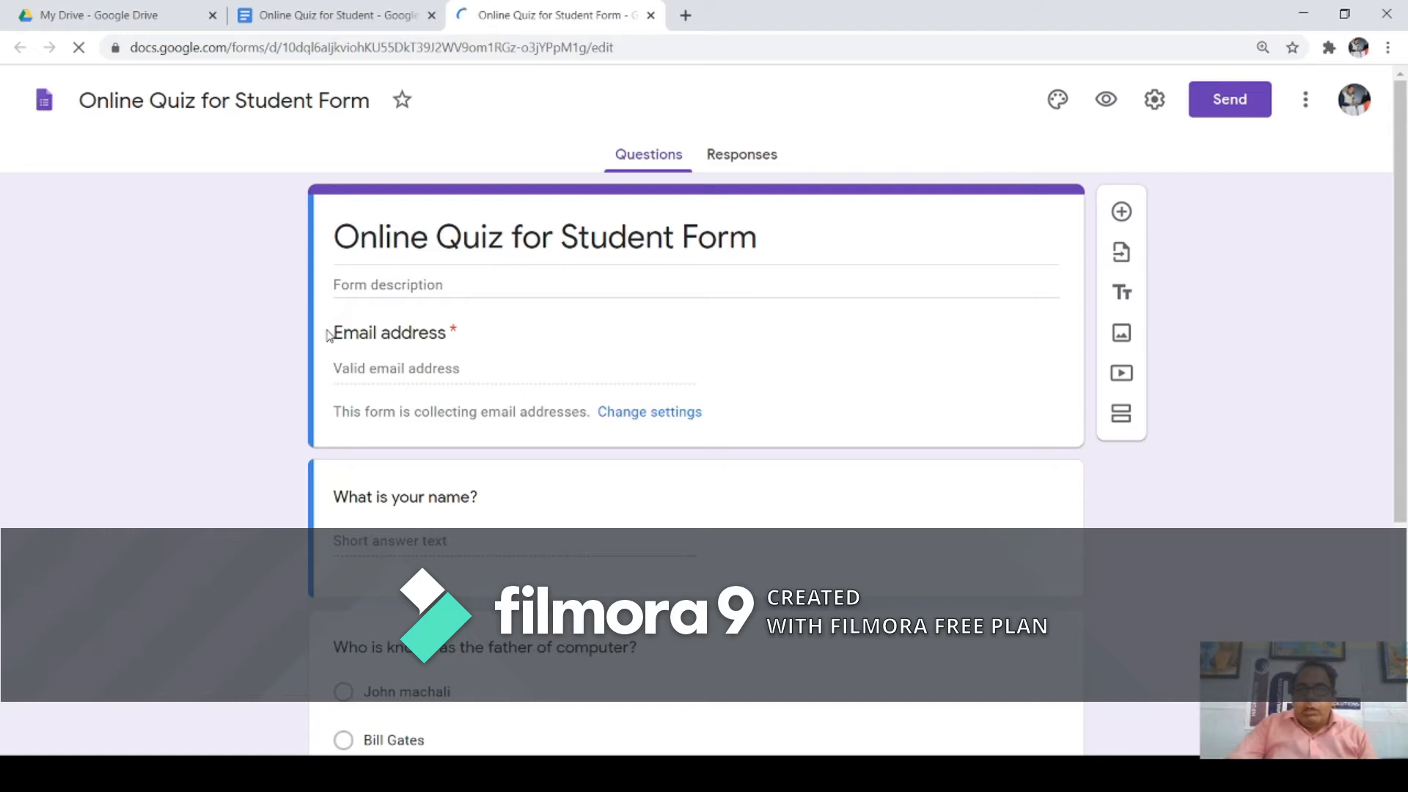
left_click_drag(333, 332, 452, 334)
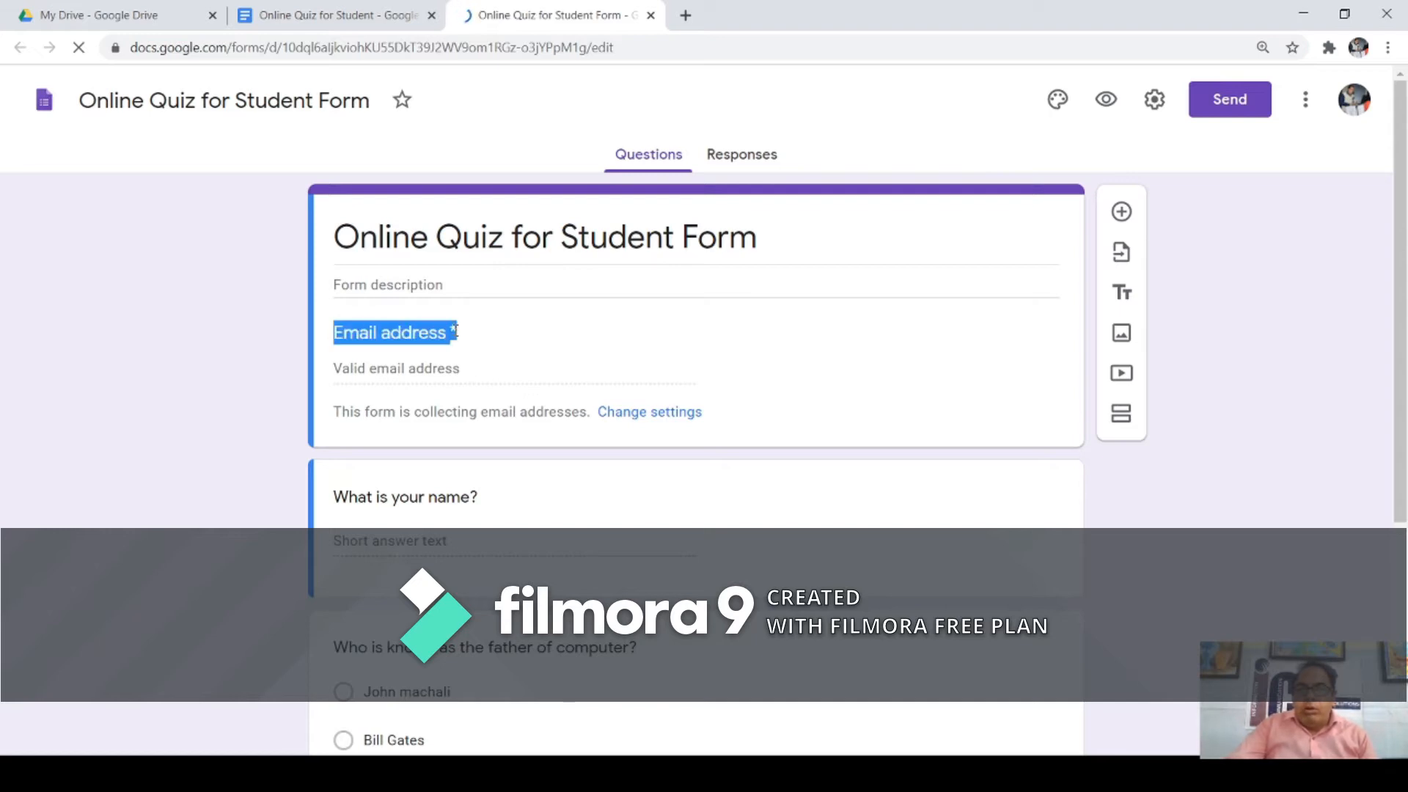
left_click(450, 343)
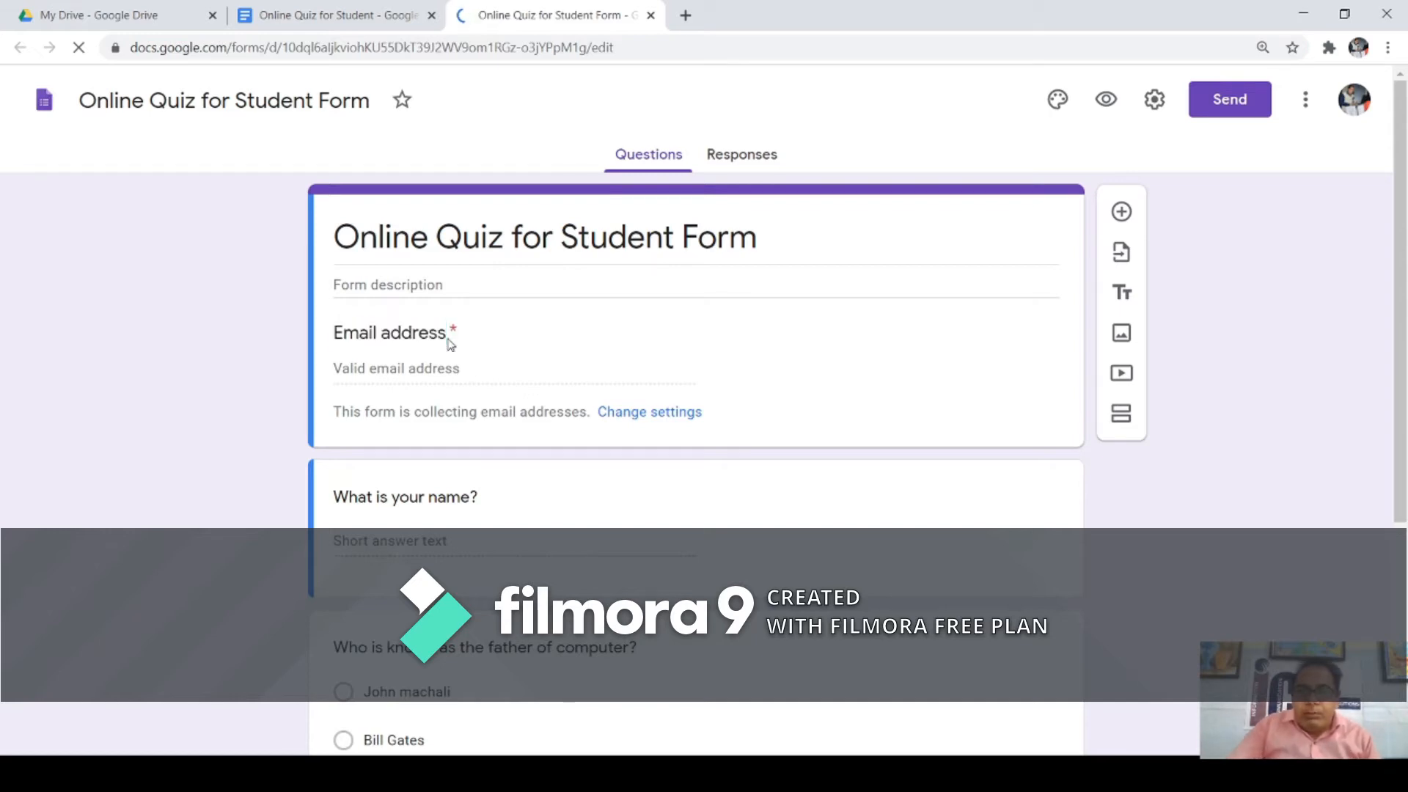
left_click_drag(449, 333, 456, 332)
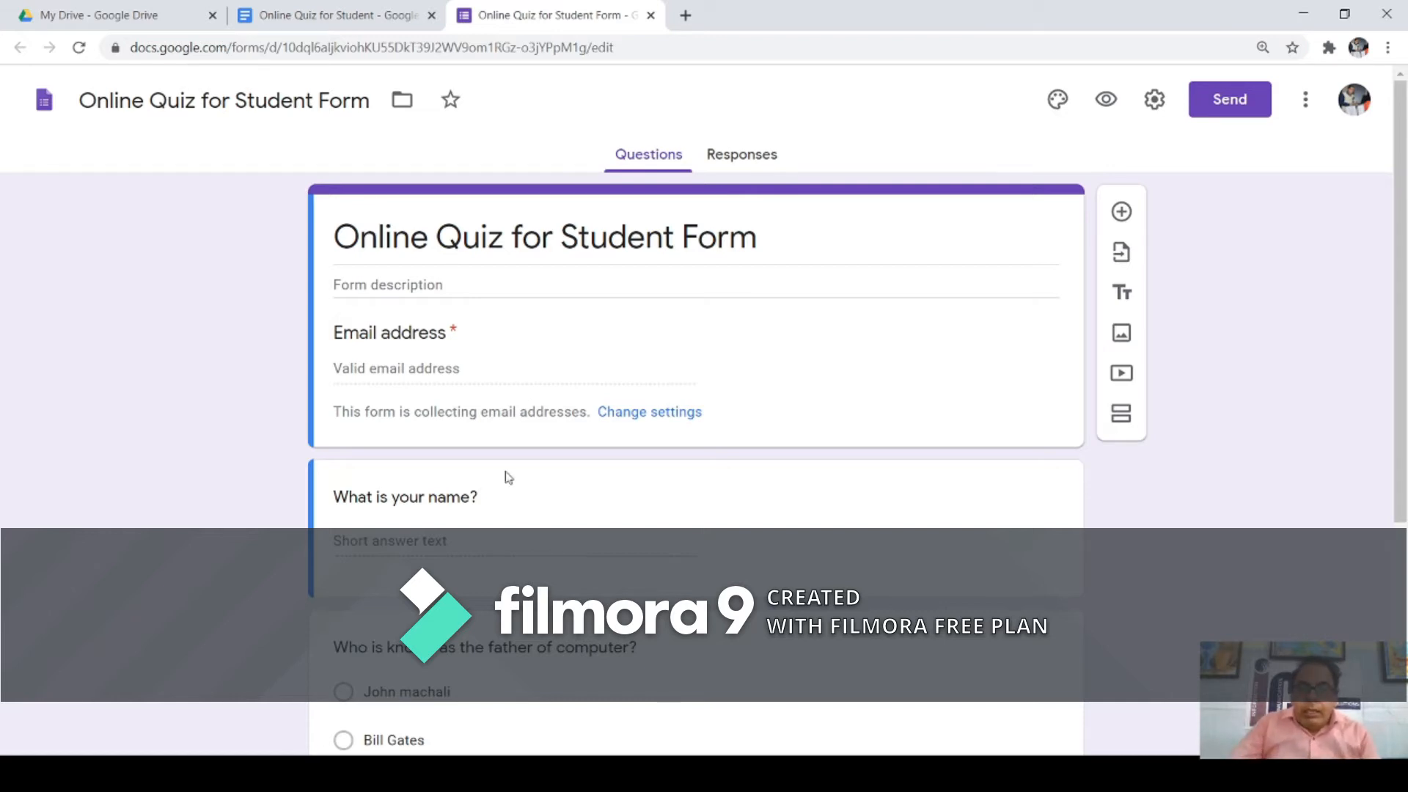
Step: Switch on the Required toggle for the 'What is your name?' question
left_click(491, 541)
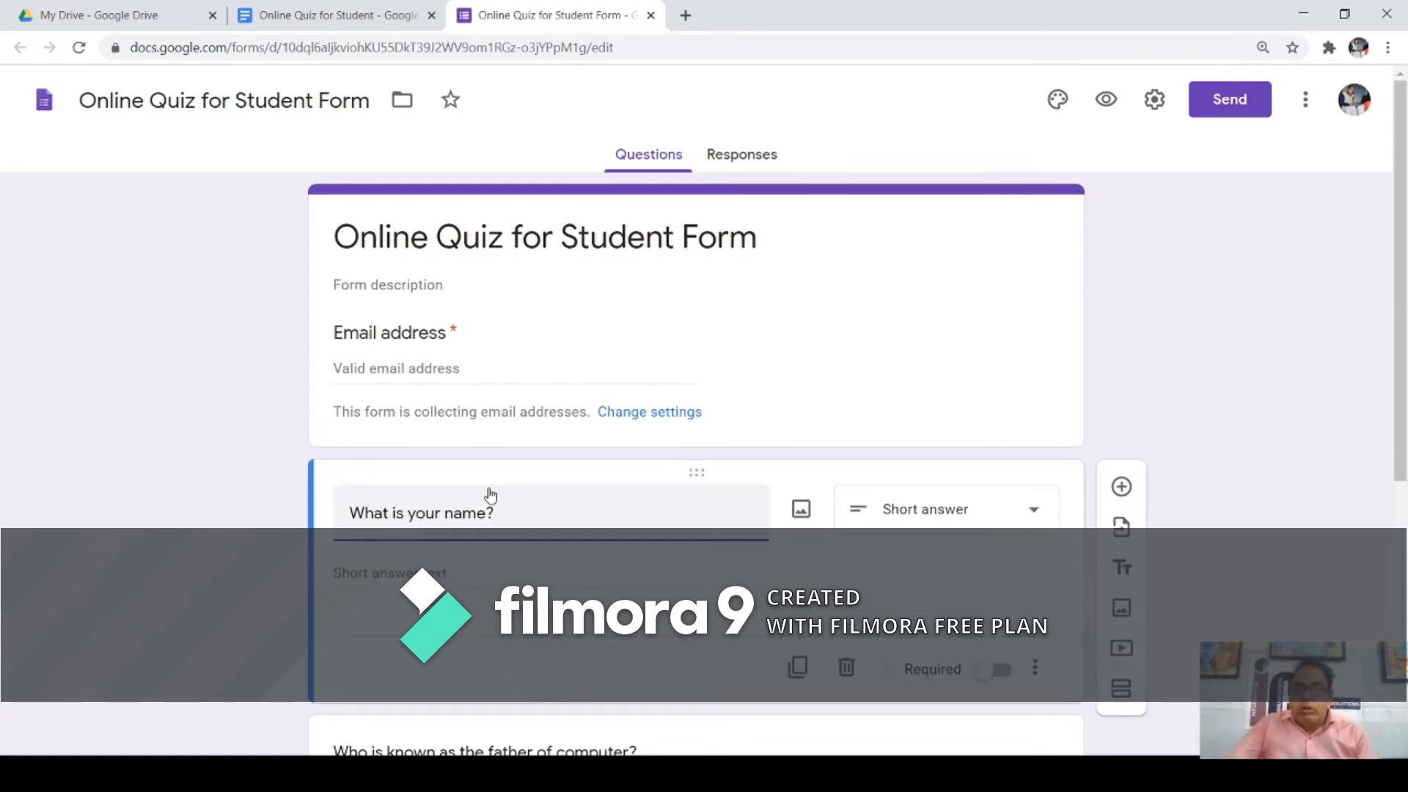
scroll(487, 493, "down", 1)
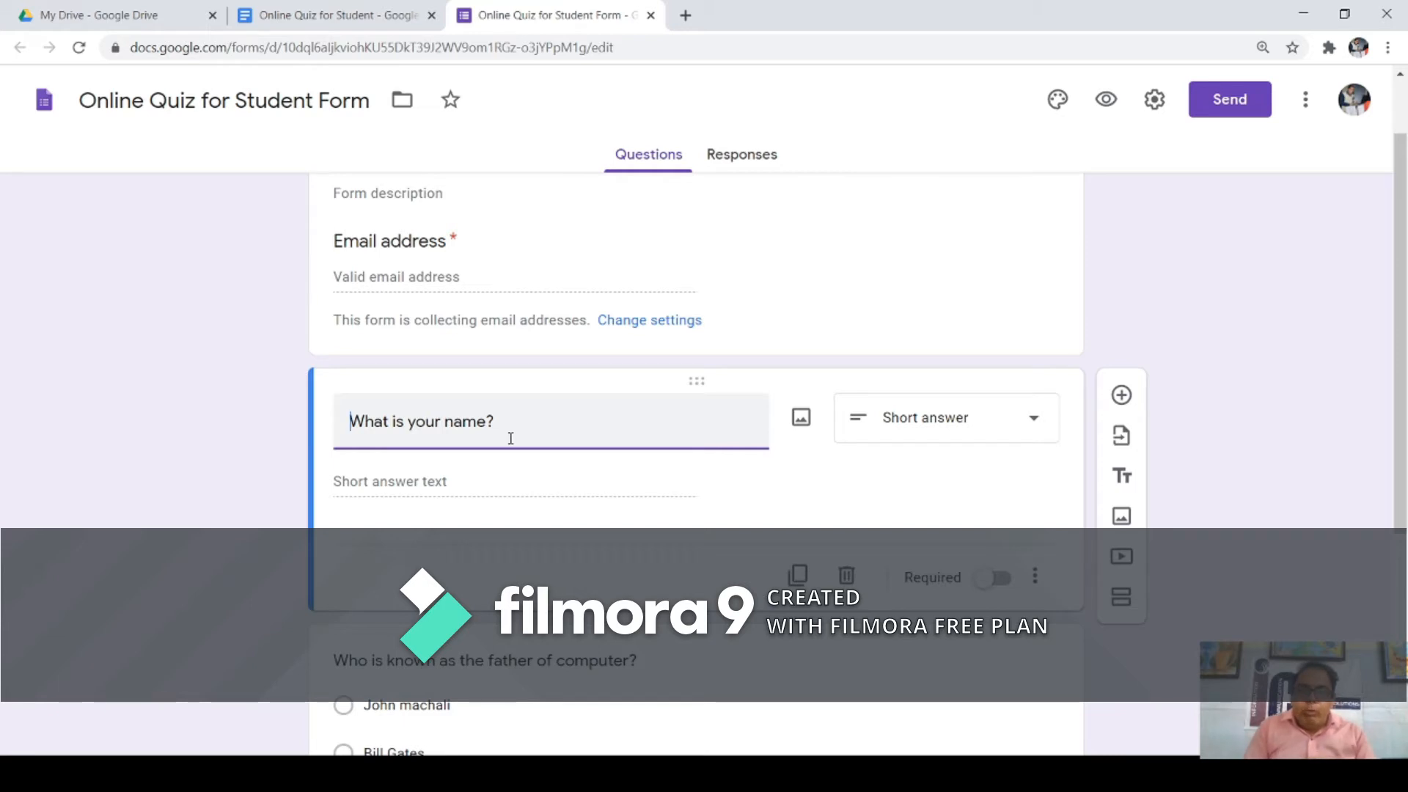
left_click(1002, 579)
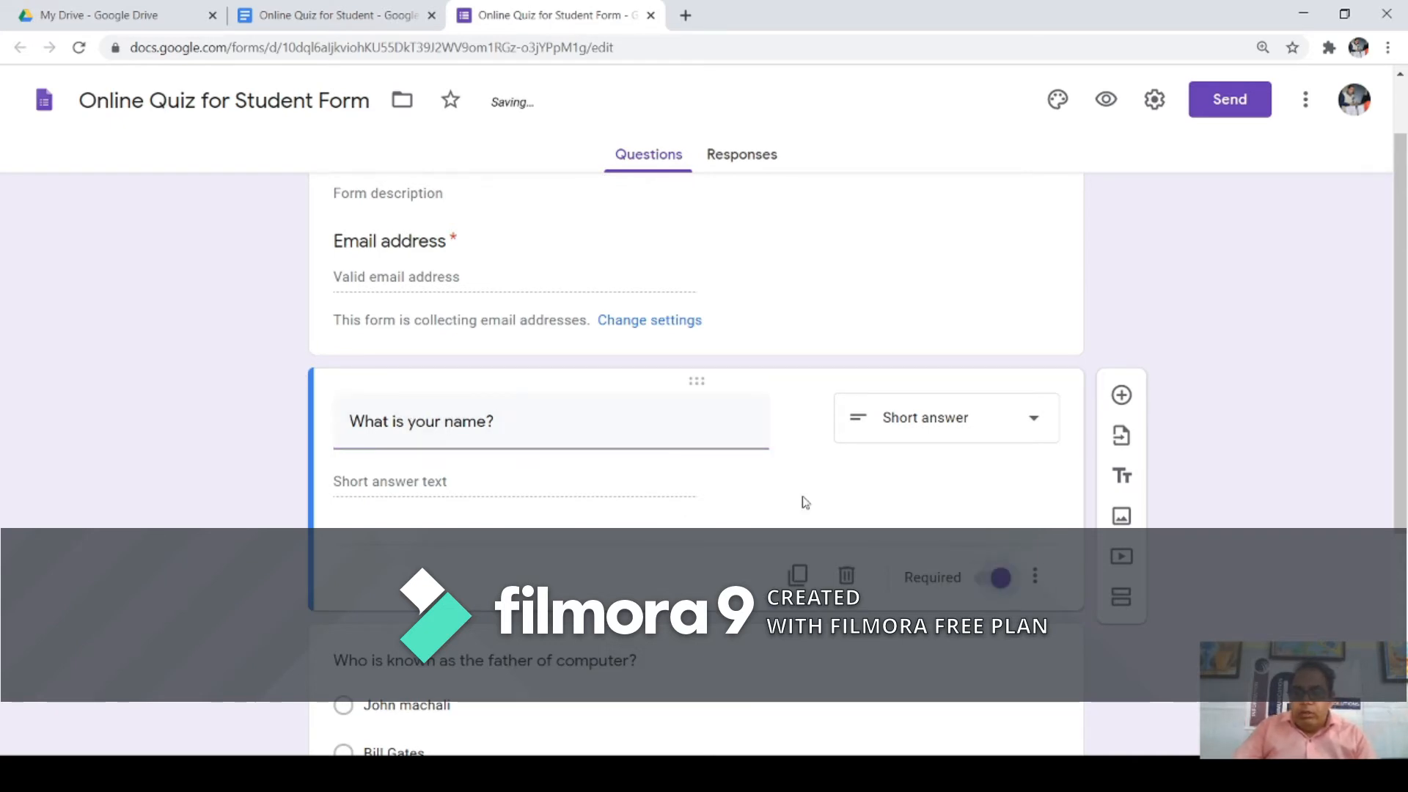
scroll(613, 468, "down", 1)
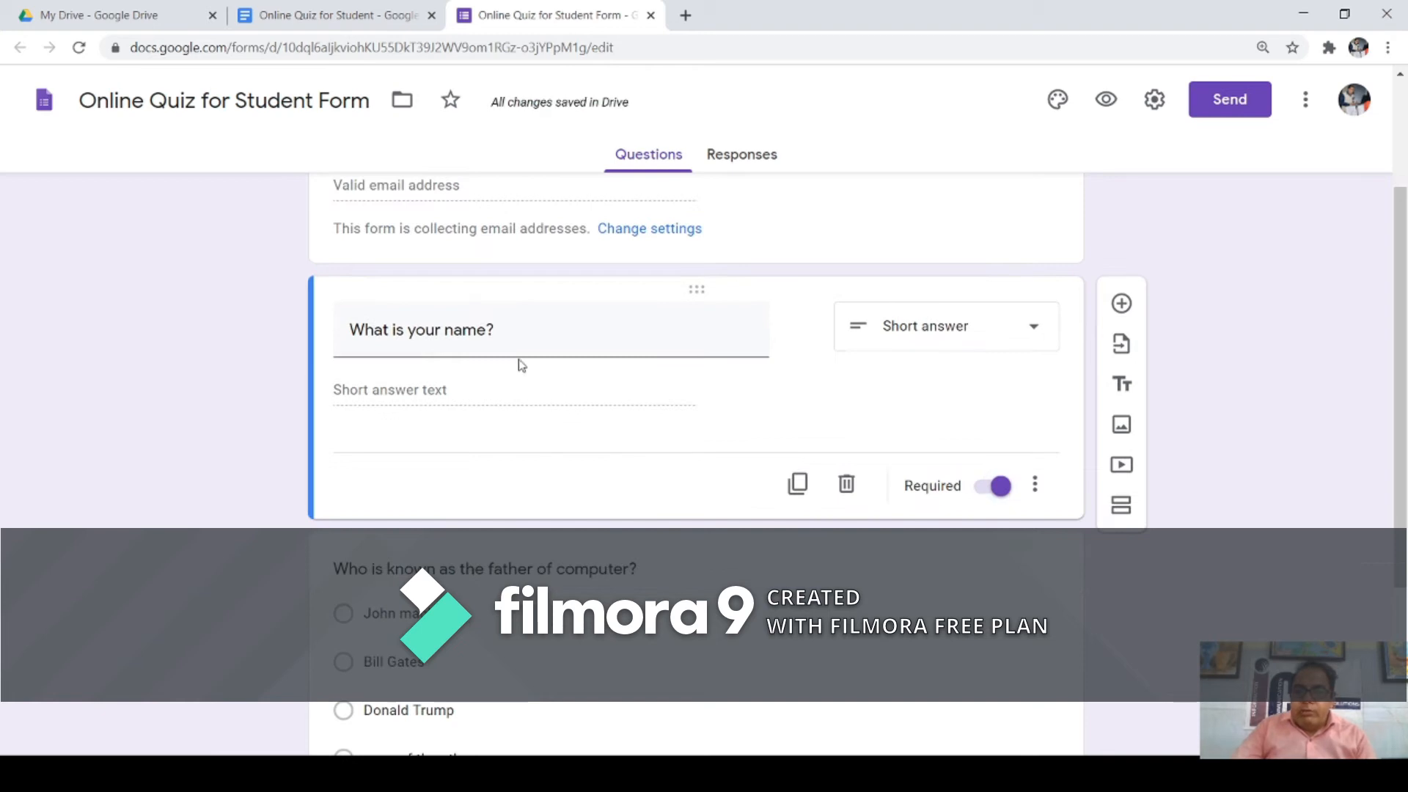
triple_click(497, 330)
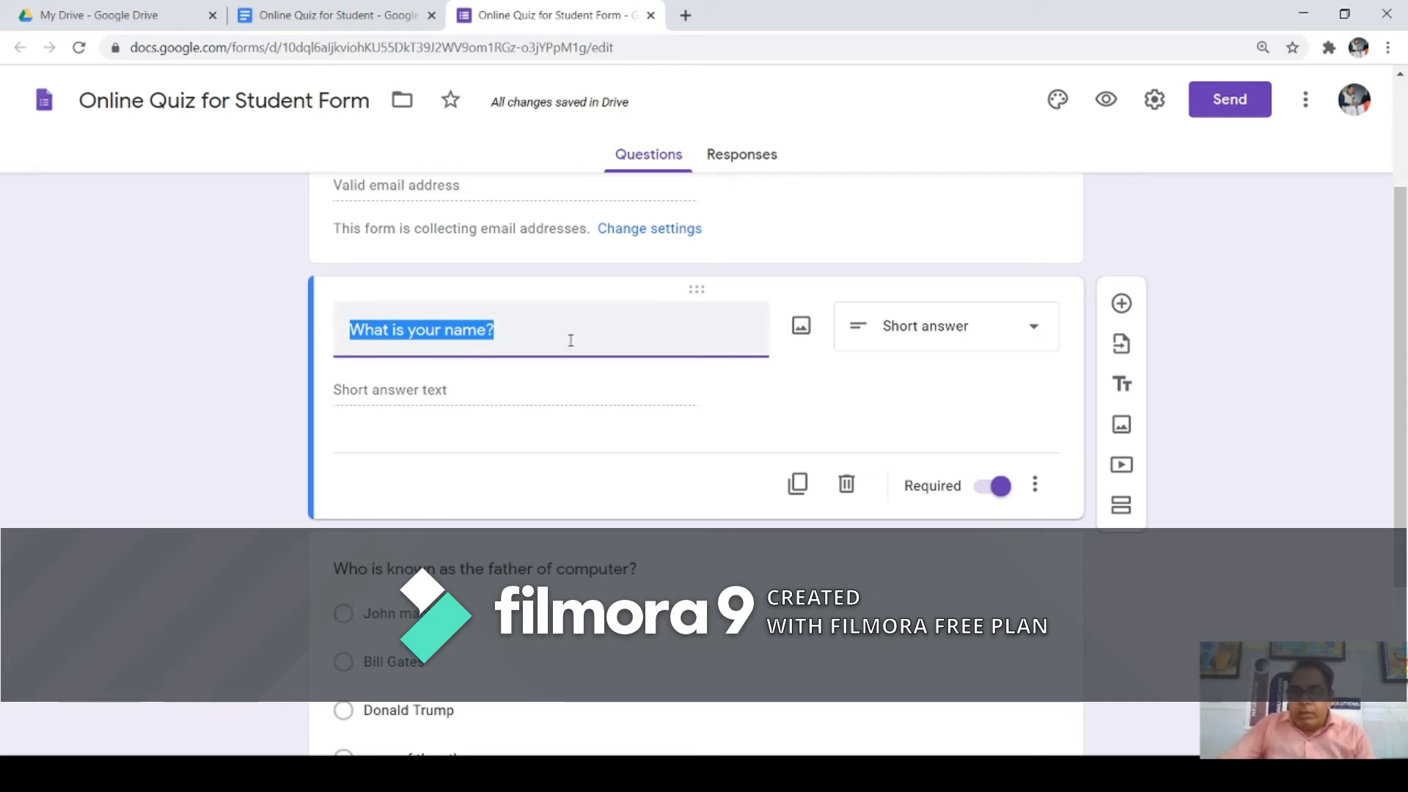
scroll(569, 341, "down", 3)
scroll(569, 353, "down", 1)
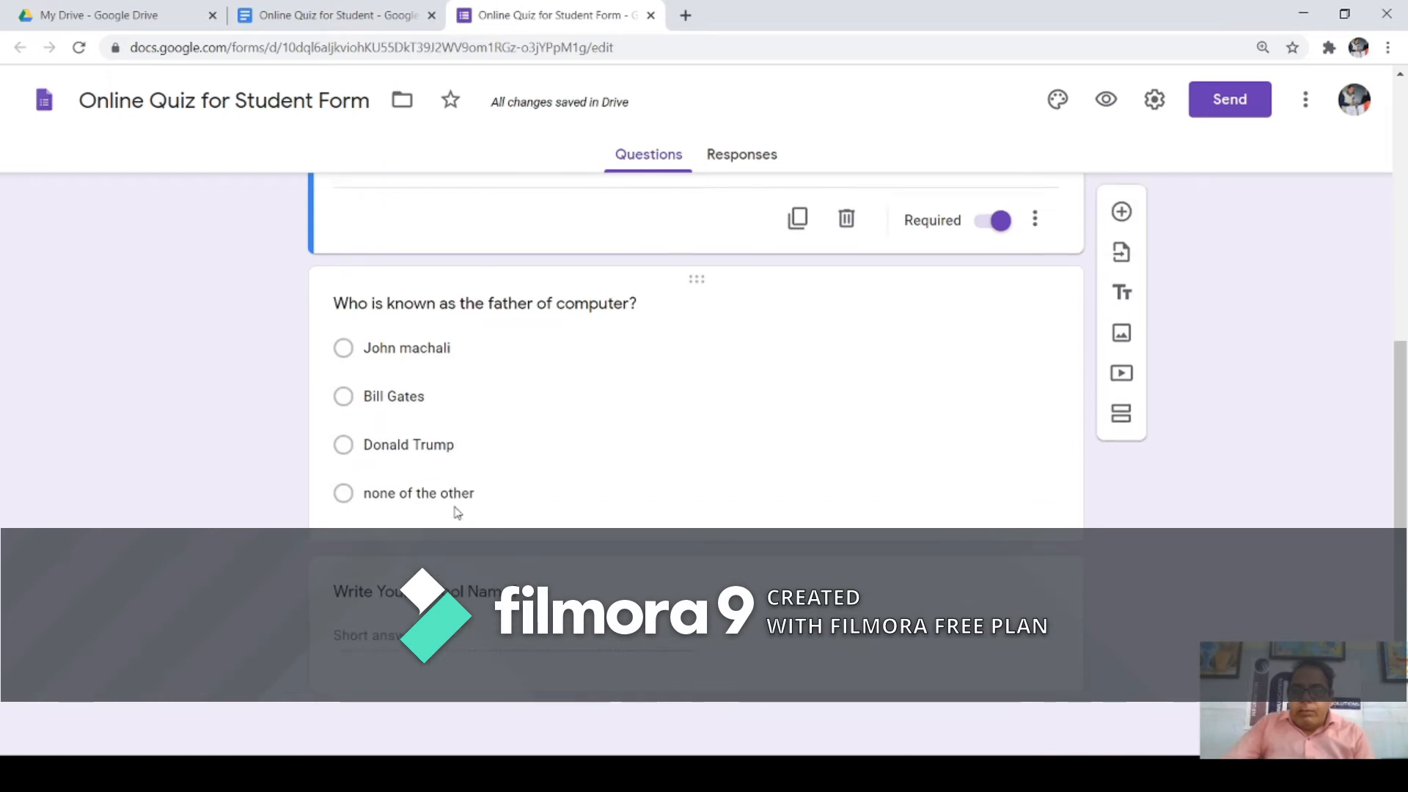
Step: Turn on Required for the 'Who is known as the father of computer?' question
left_click(372, 327)
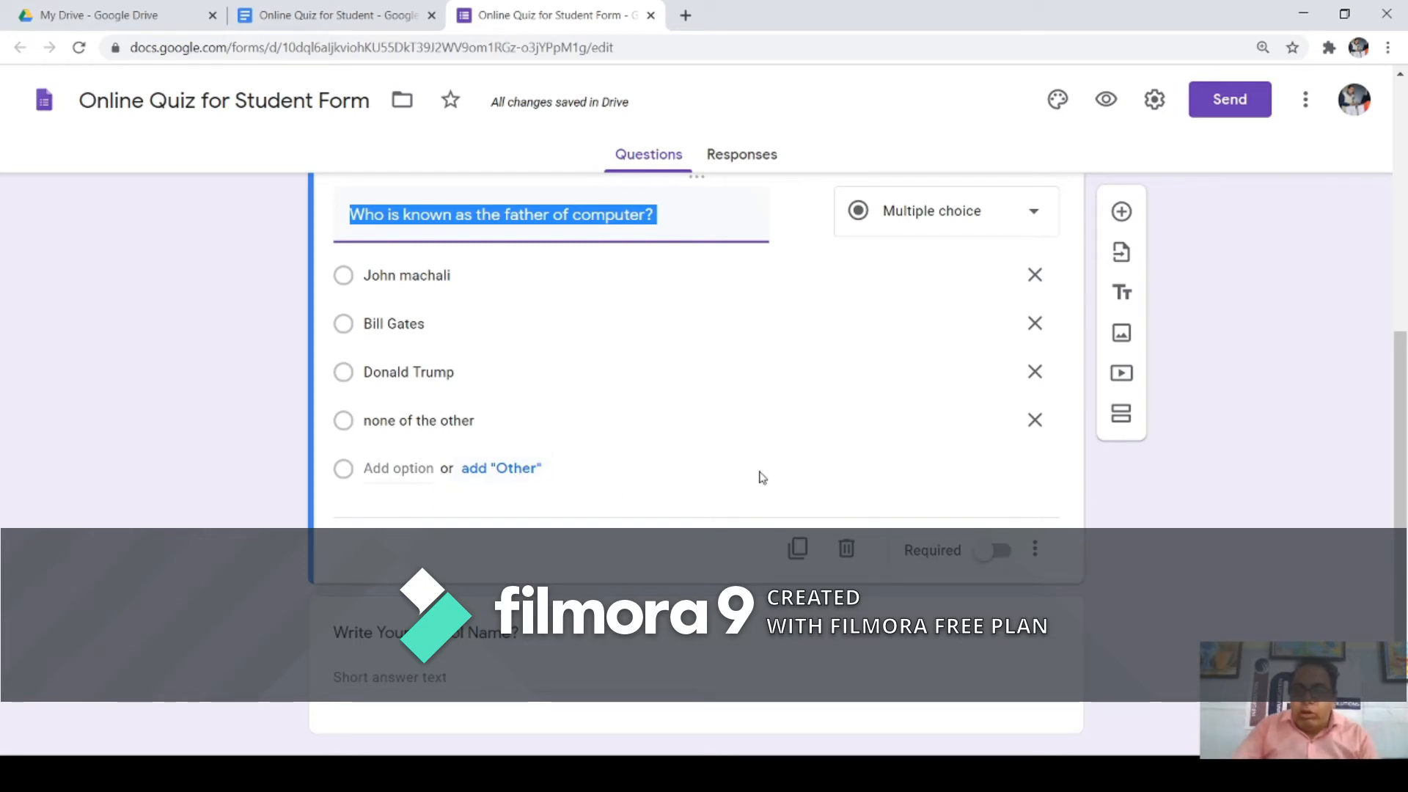
left_click(1001, 554)
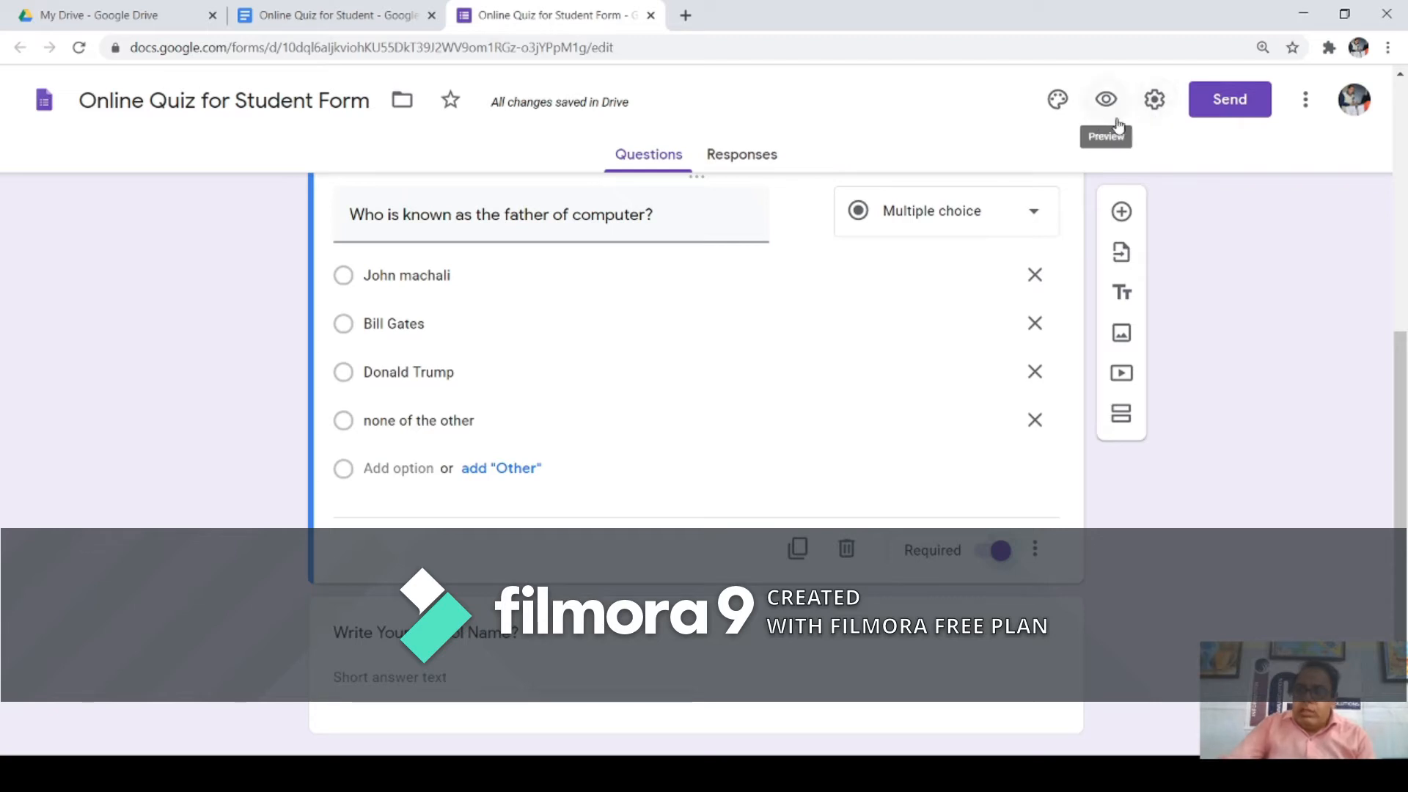
Step: Try several theme colours in Theme options and settle on green
left_click(1059, 103)
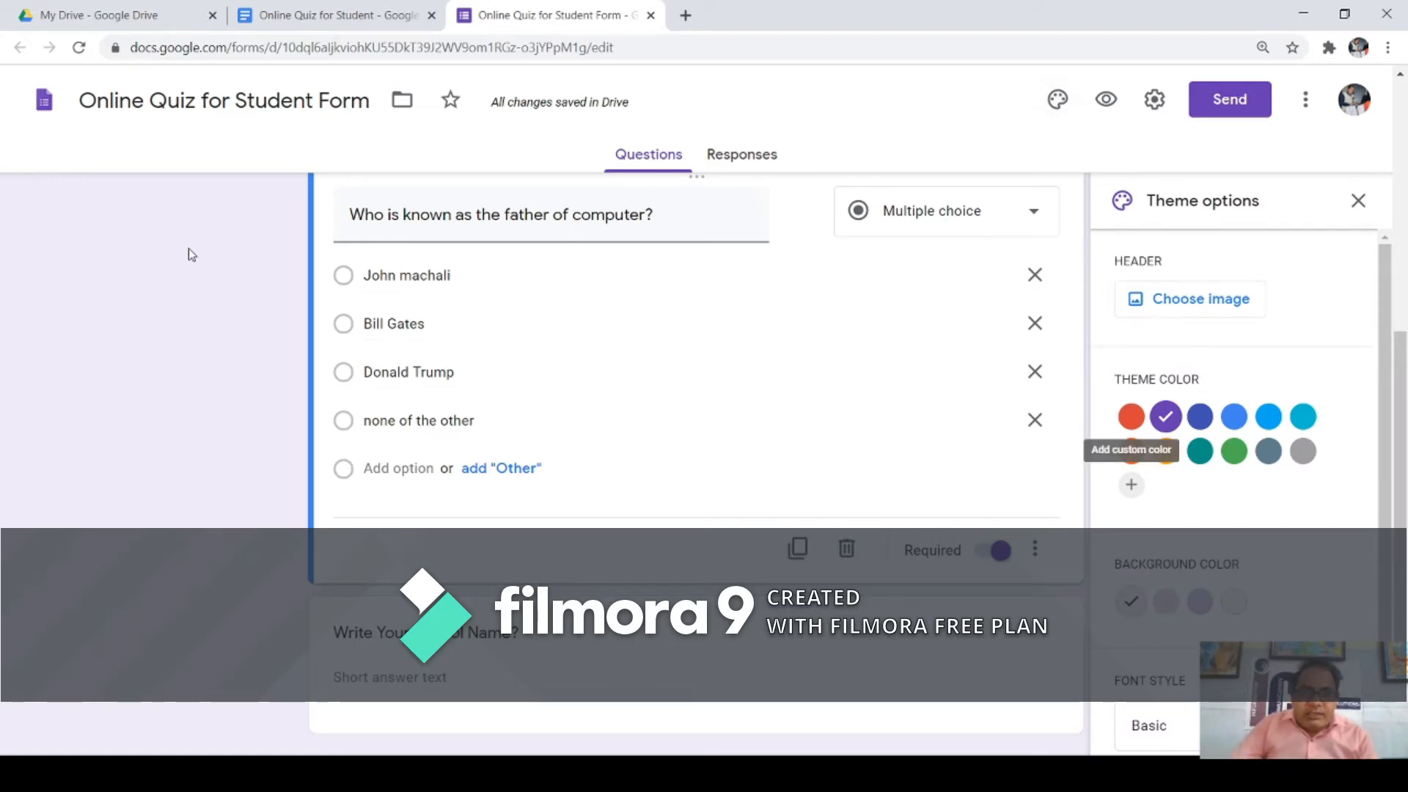
left_click(1199, 418)
left_click(1234, 418)
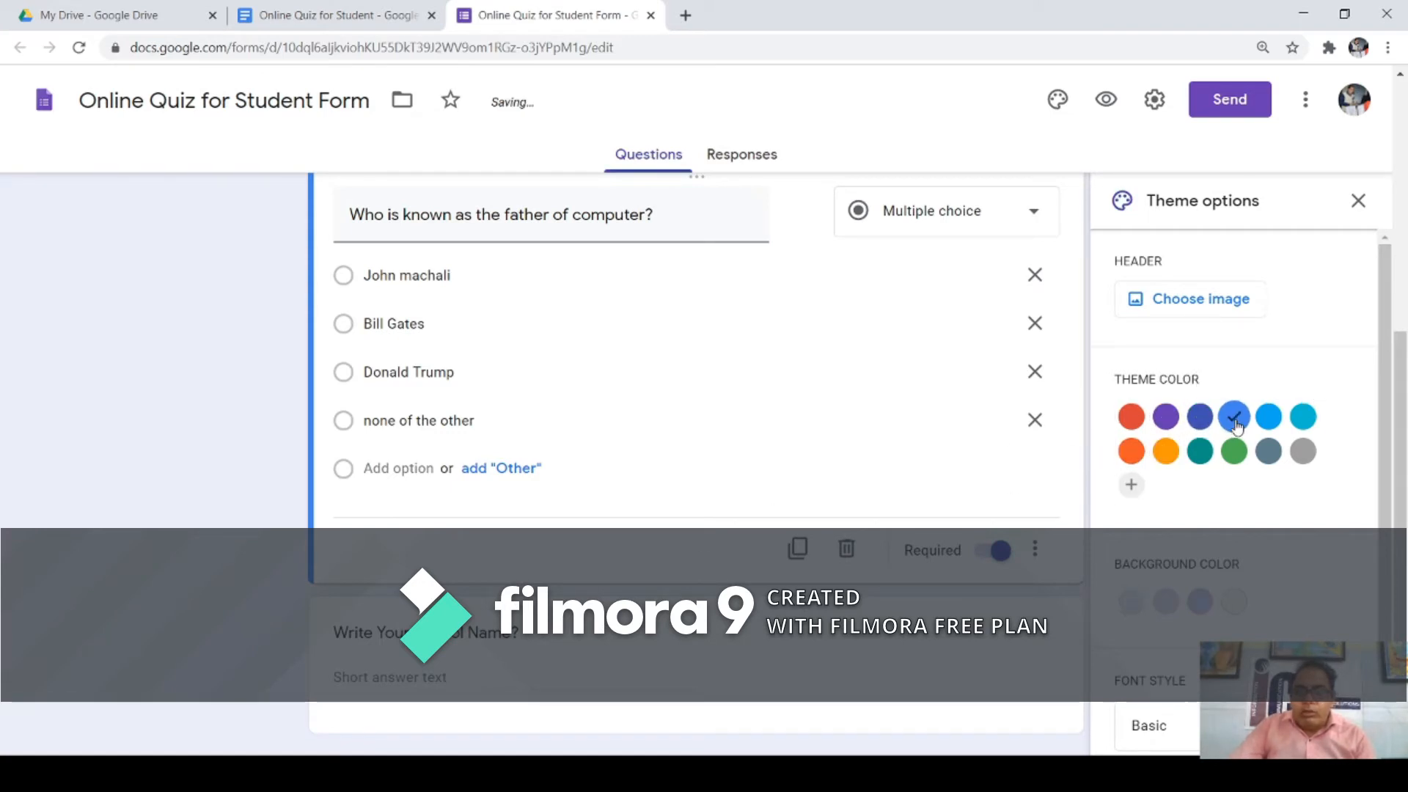
left_click(1166, 455)
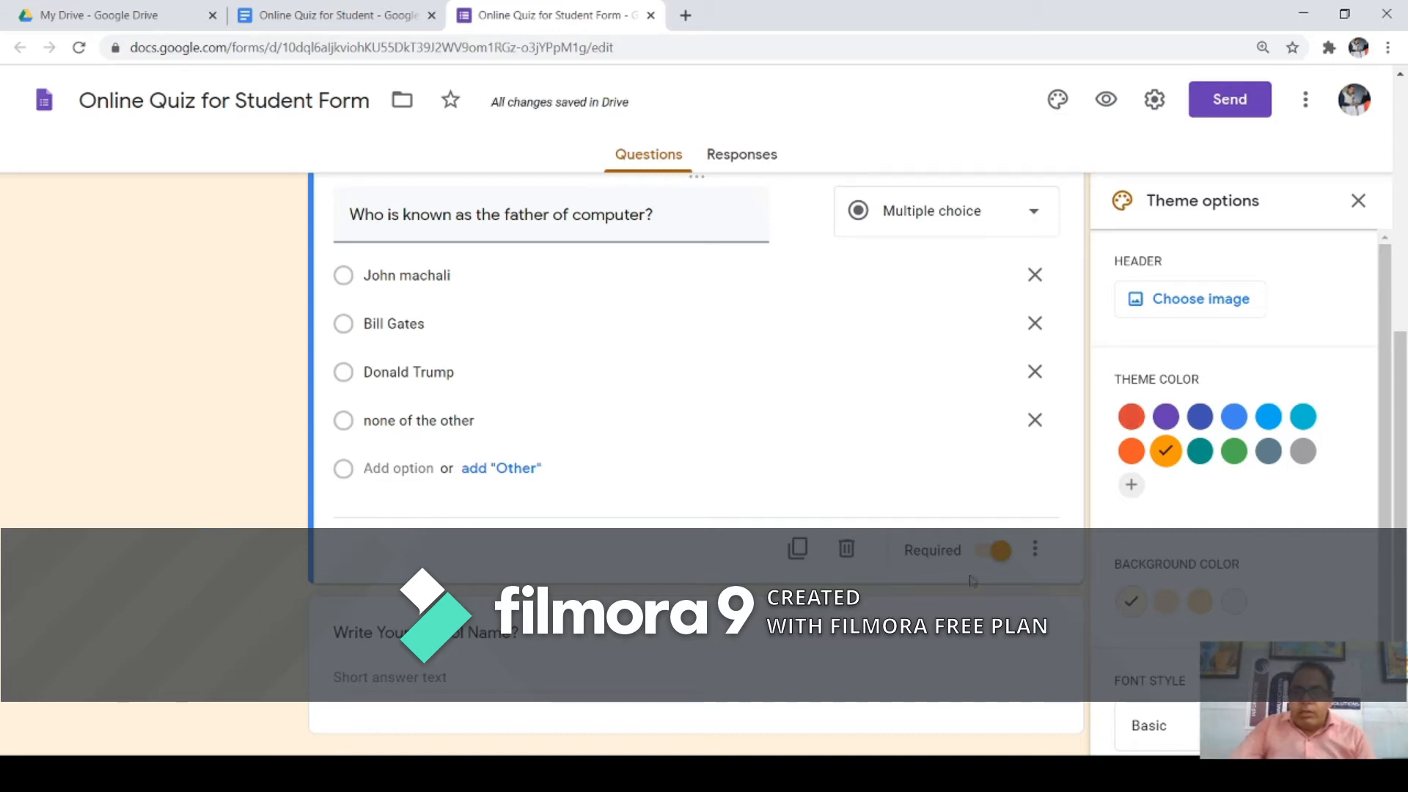
left_click(1130, 422)
left_click(1198, 451)
left_click(1233, 452)
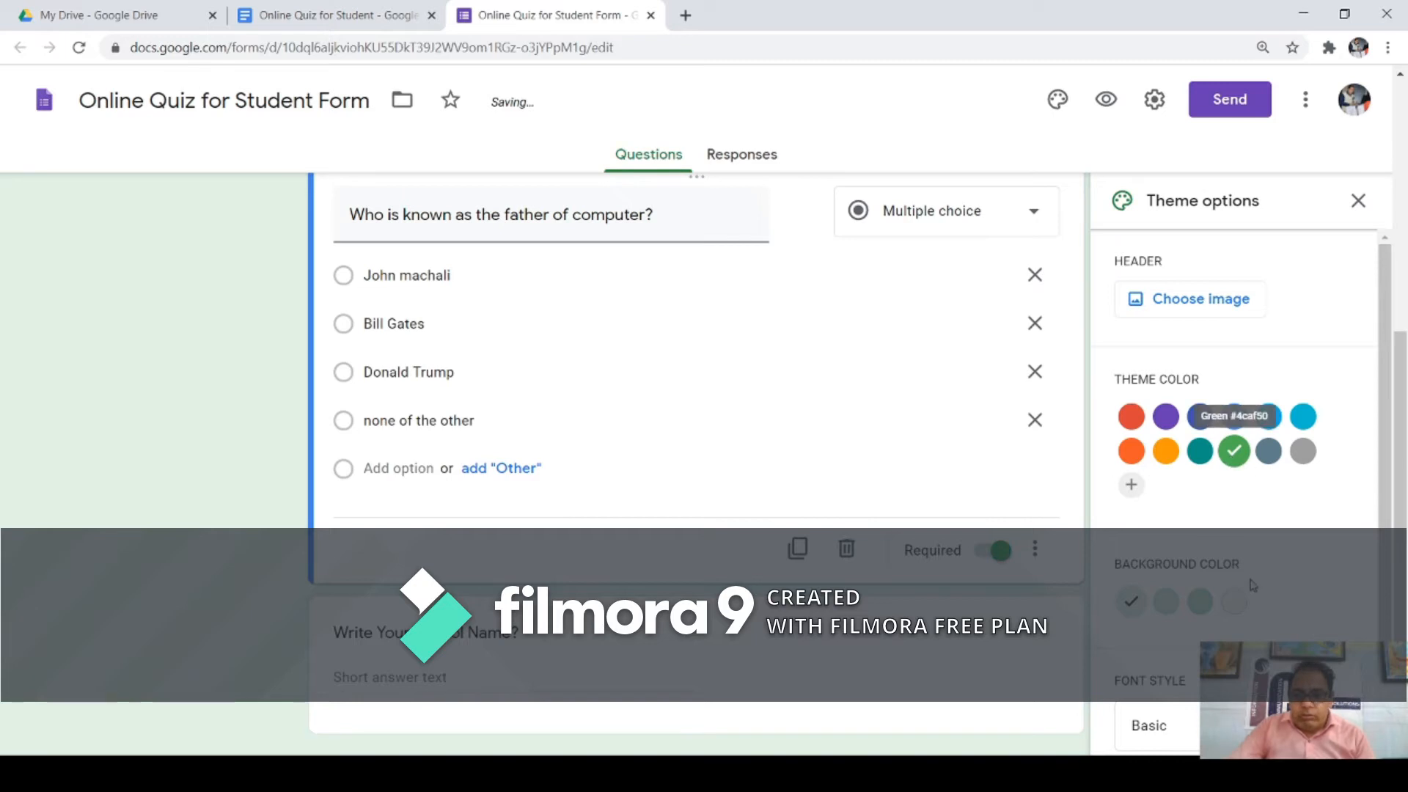
Step: Set the form's font style to Playful
triple_click(556, 220)
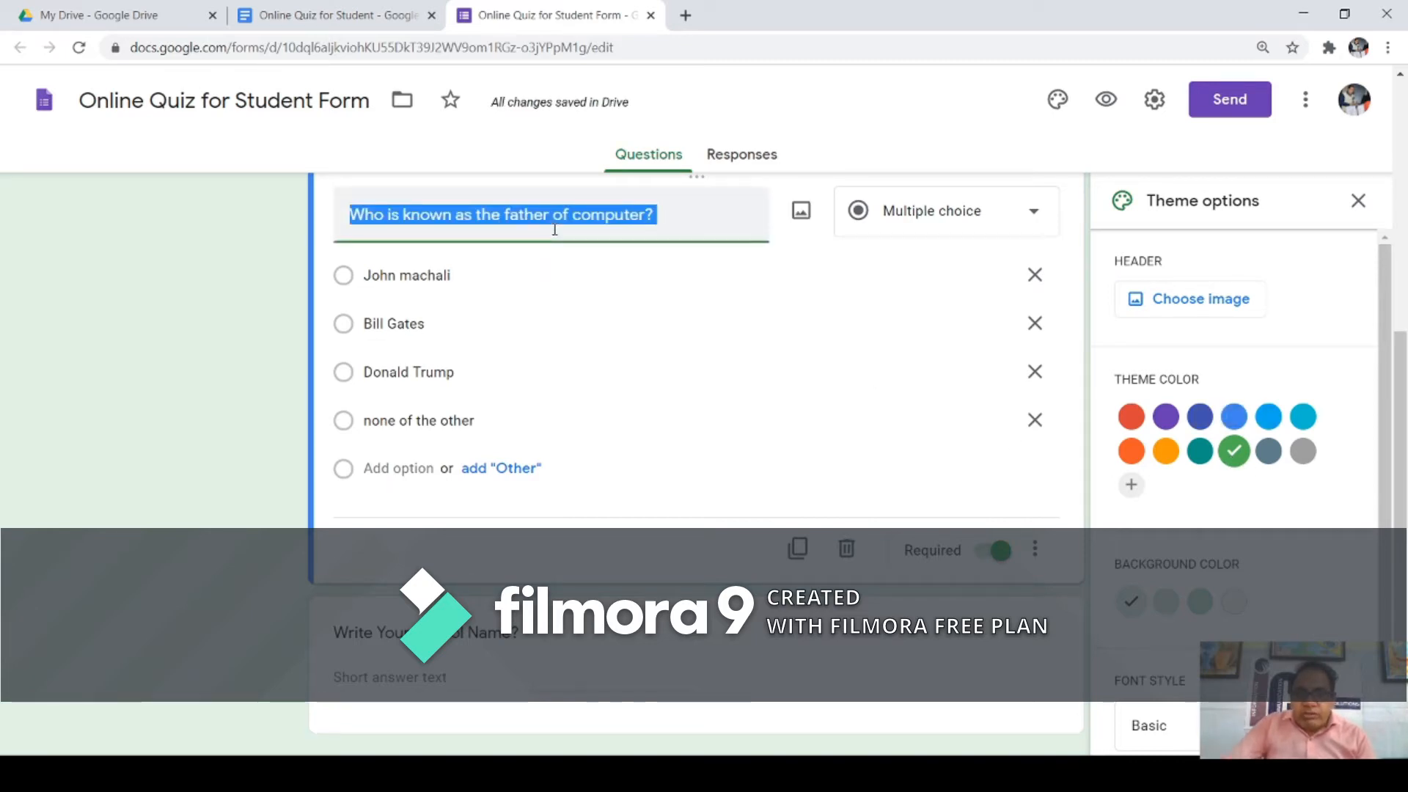
left_click_drag(1402, 374, 1402, 404)
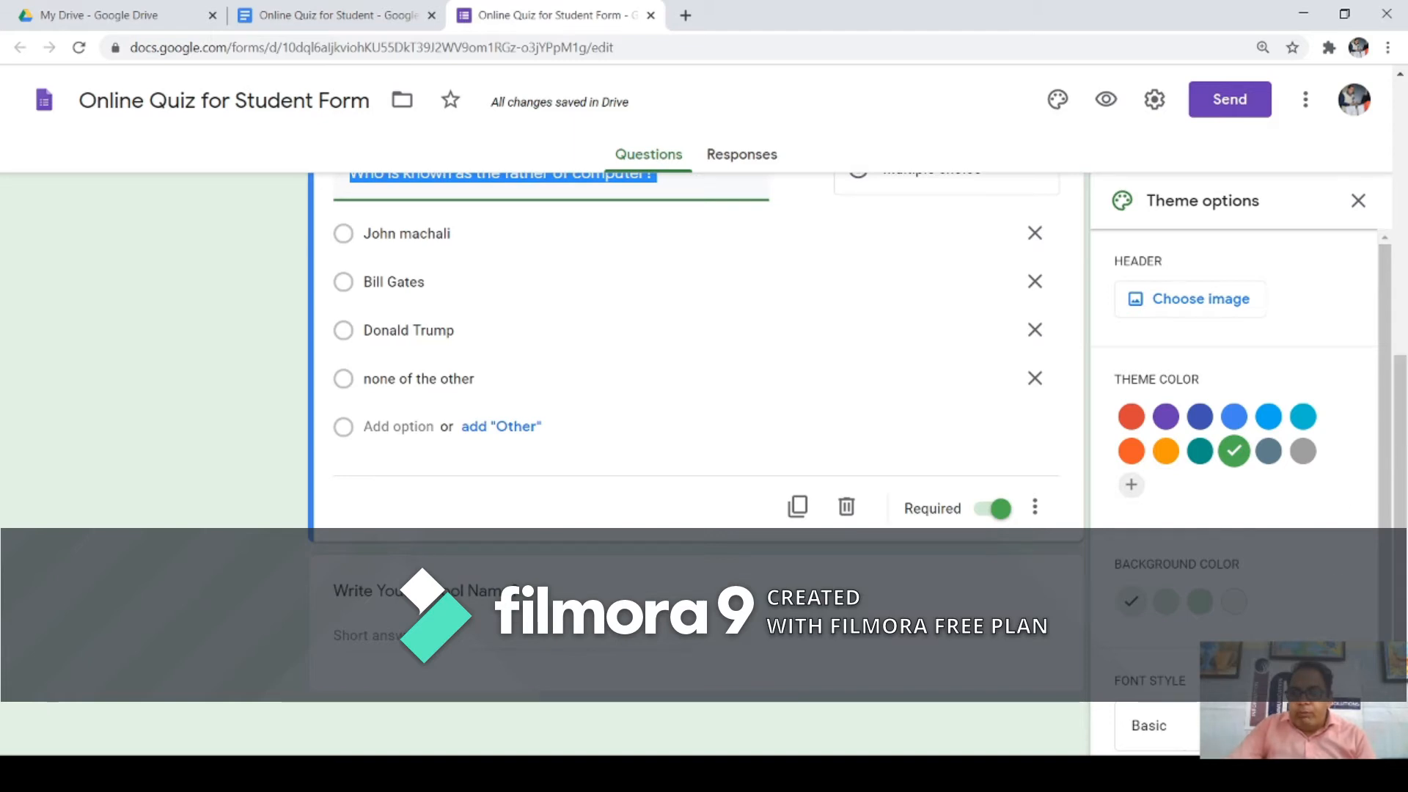
left_click(1149, 725)
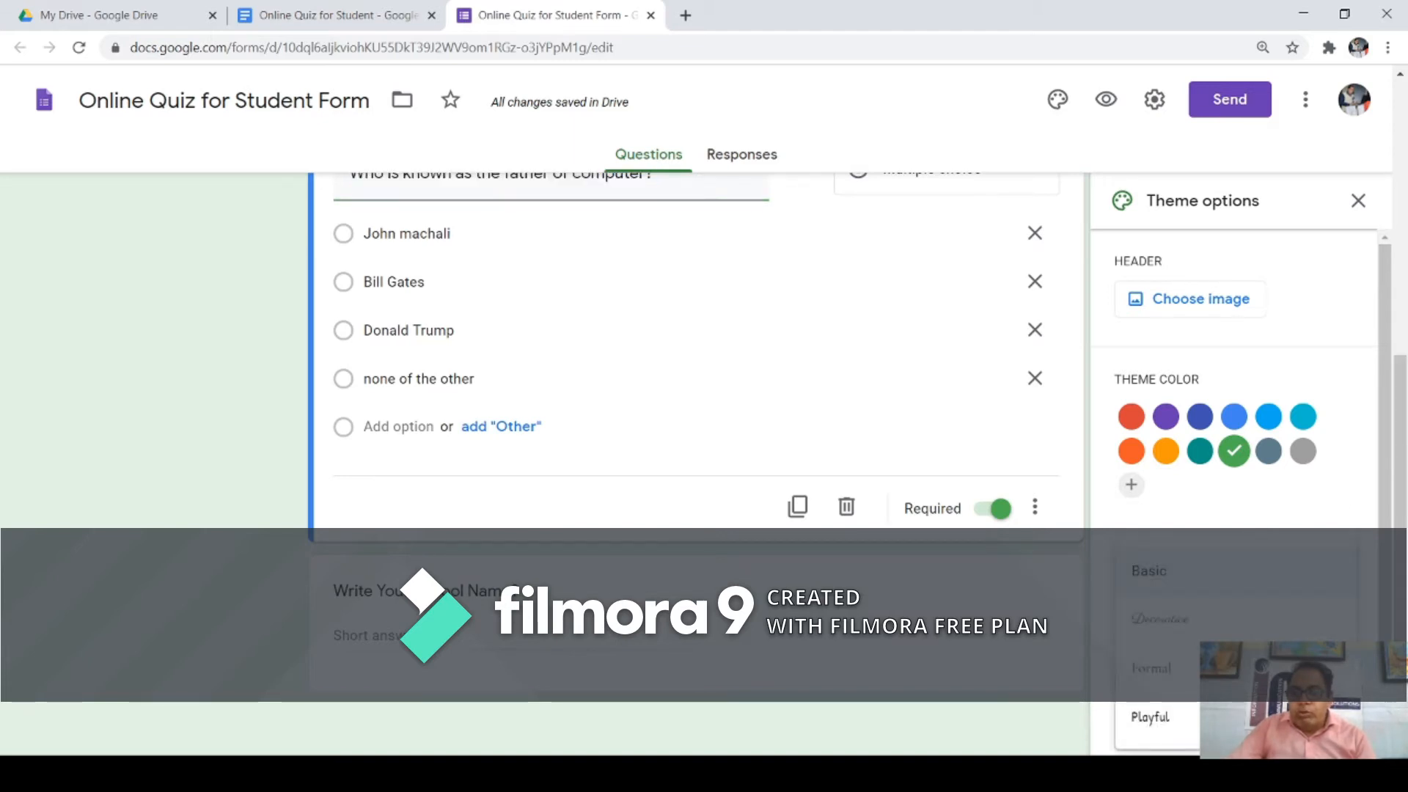
left_click(1156, 725)
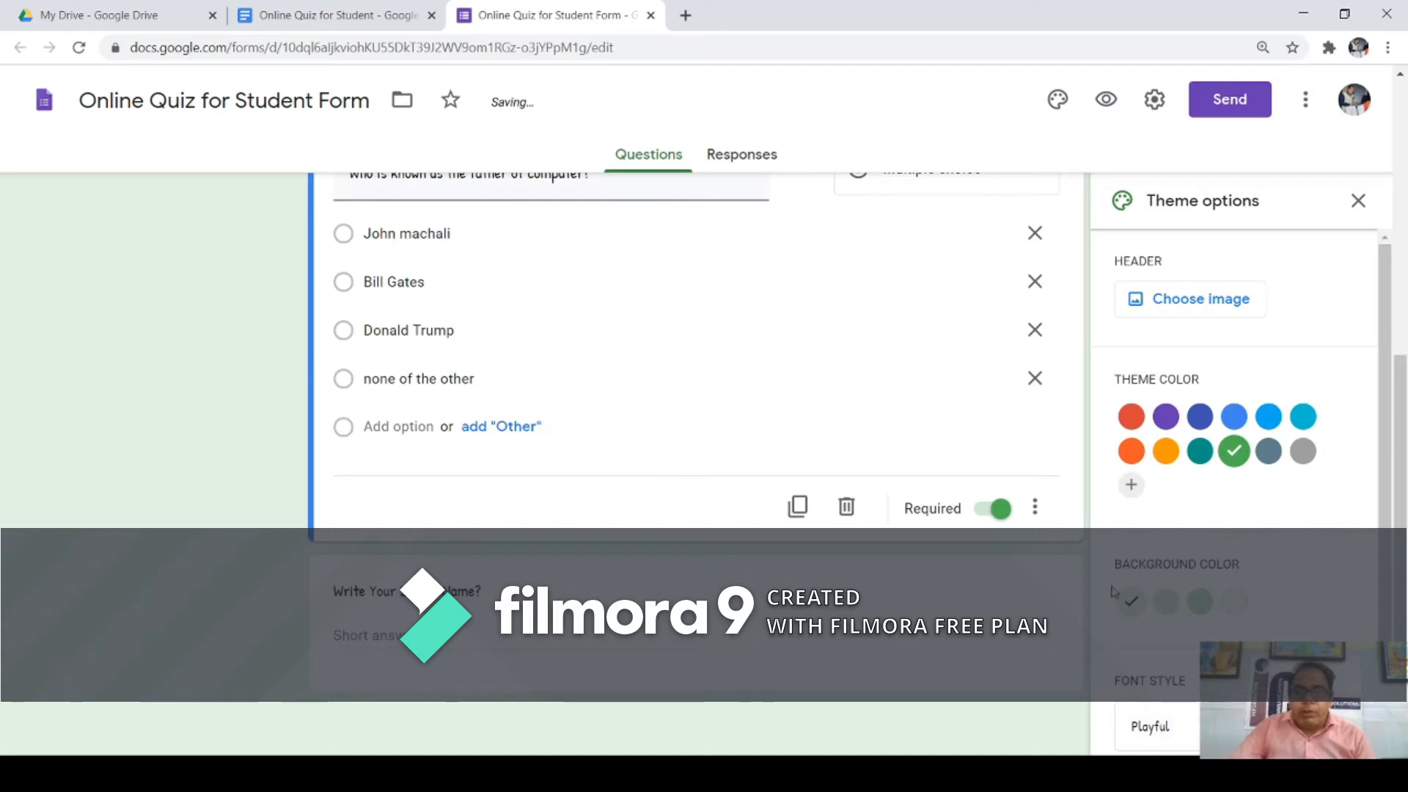
left_click_drag(1400, 504, 1400, 431)
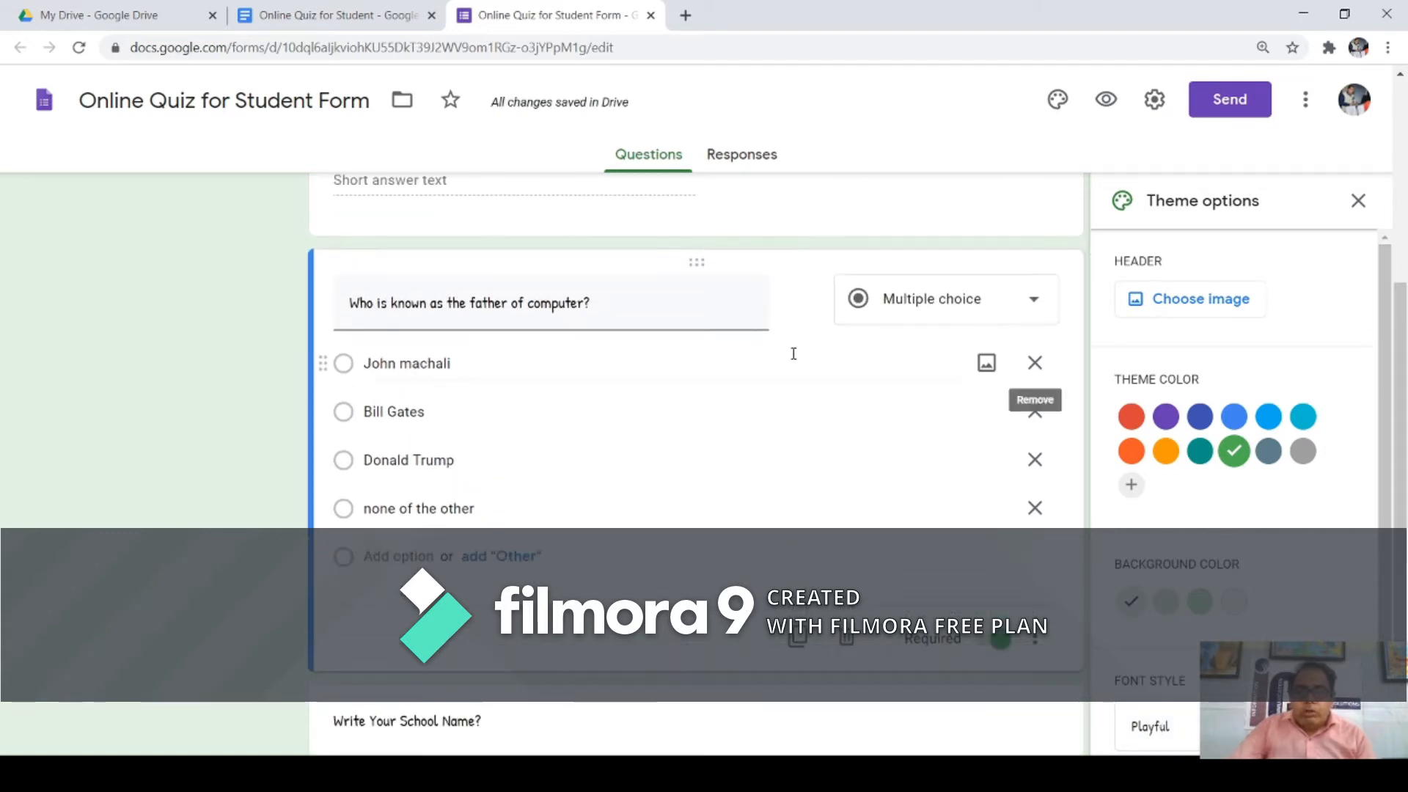
triple_click(596, 303)
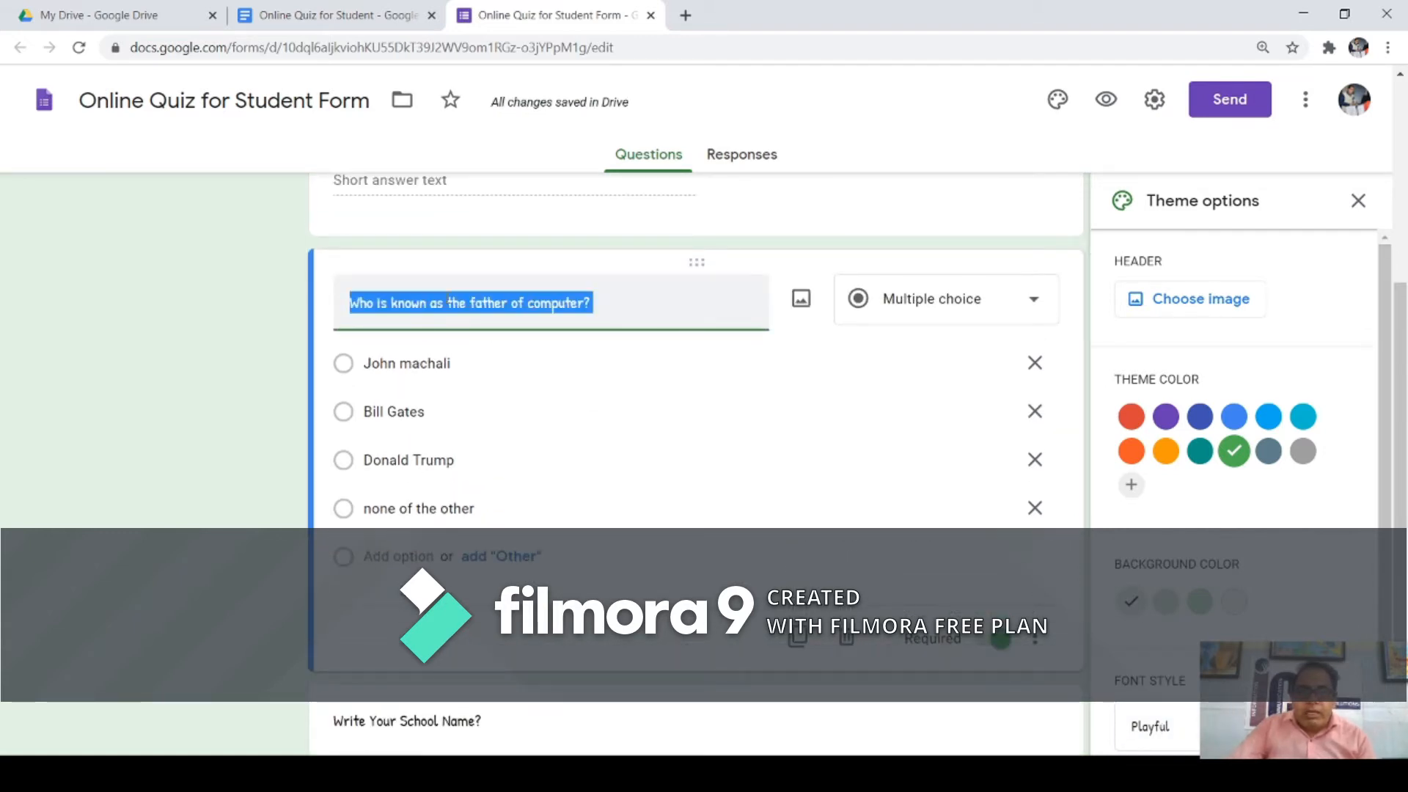
left_click(623, 307)
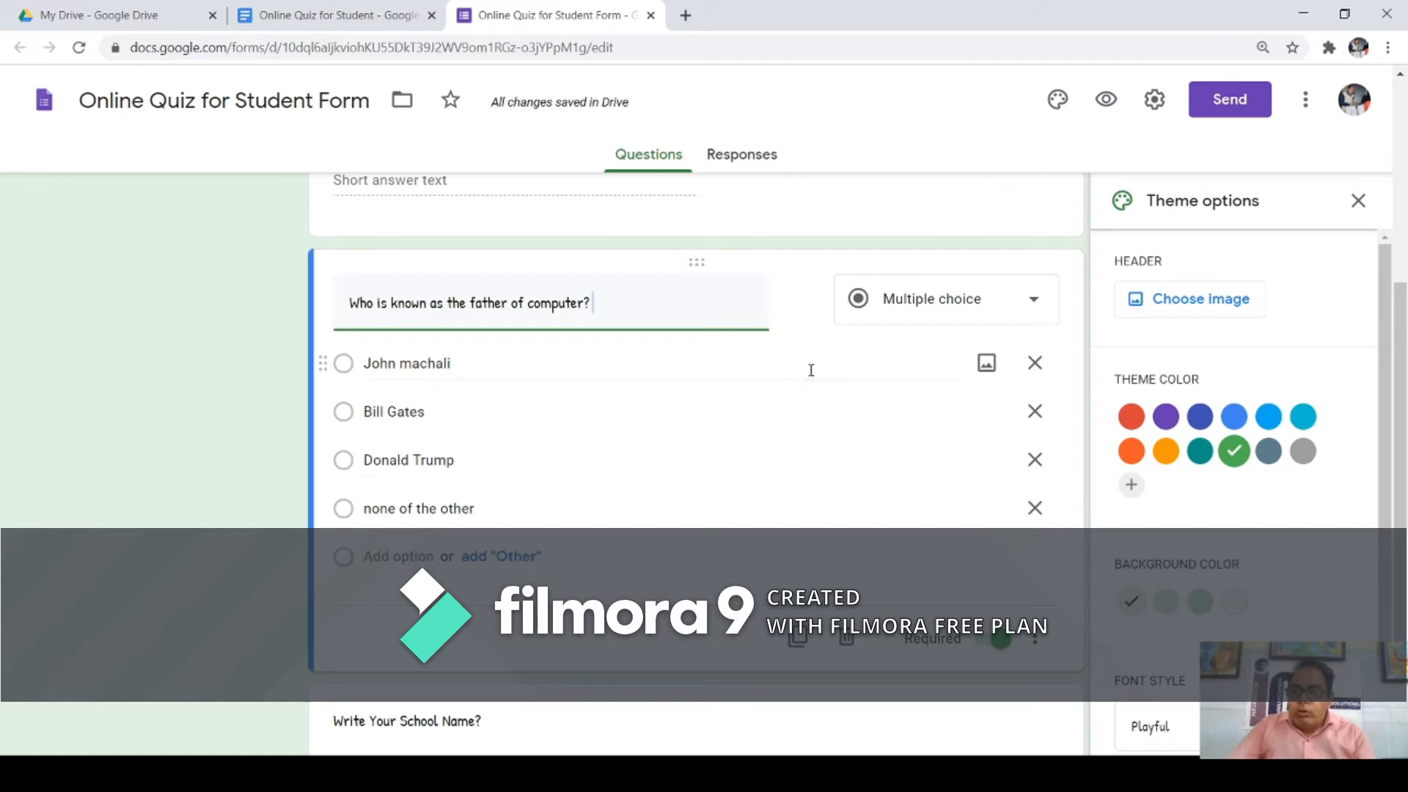
left_click_drag(1120, 262, 1178, 279)
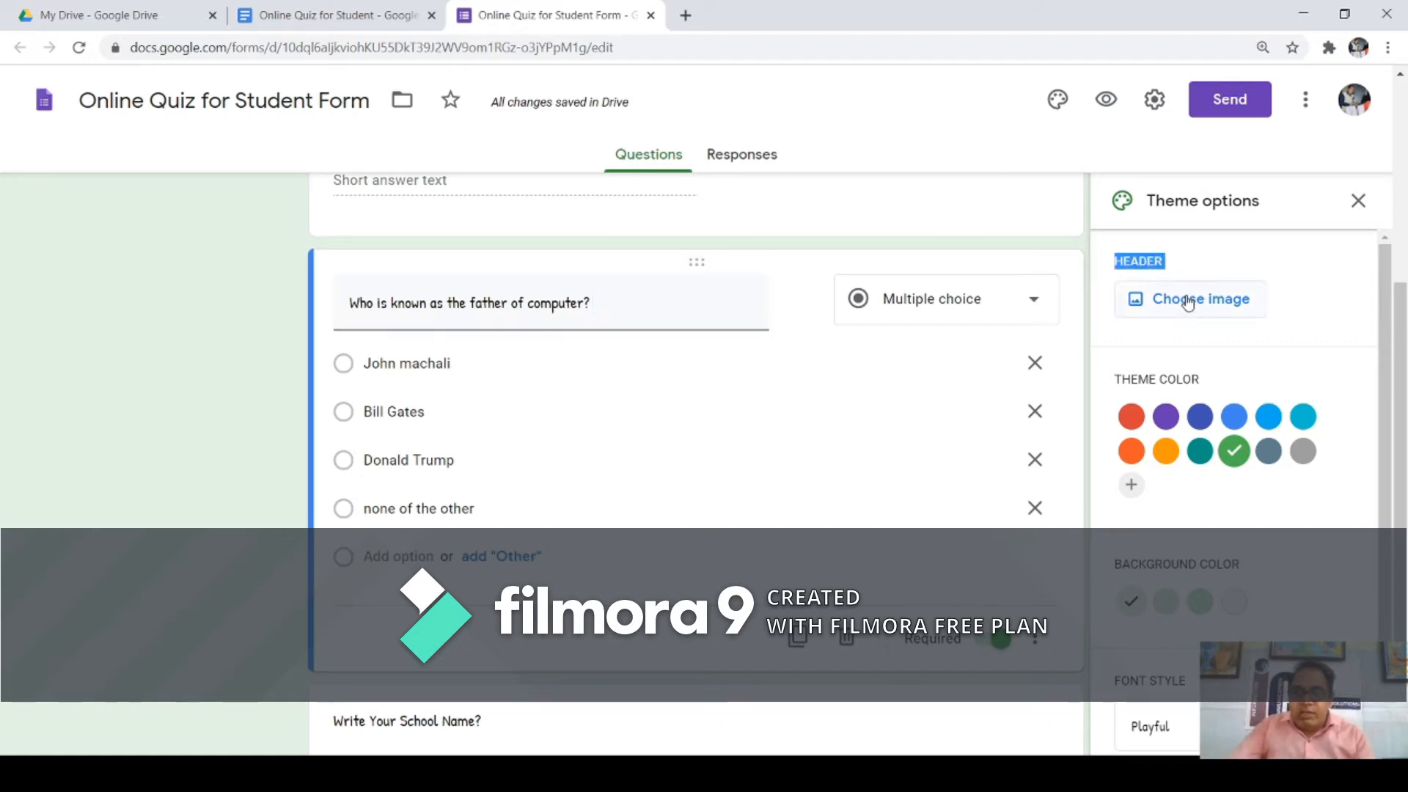
Step: Insert the lab glassware image from Themes > Work and School as the form header
left_click(1189, 307)
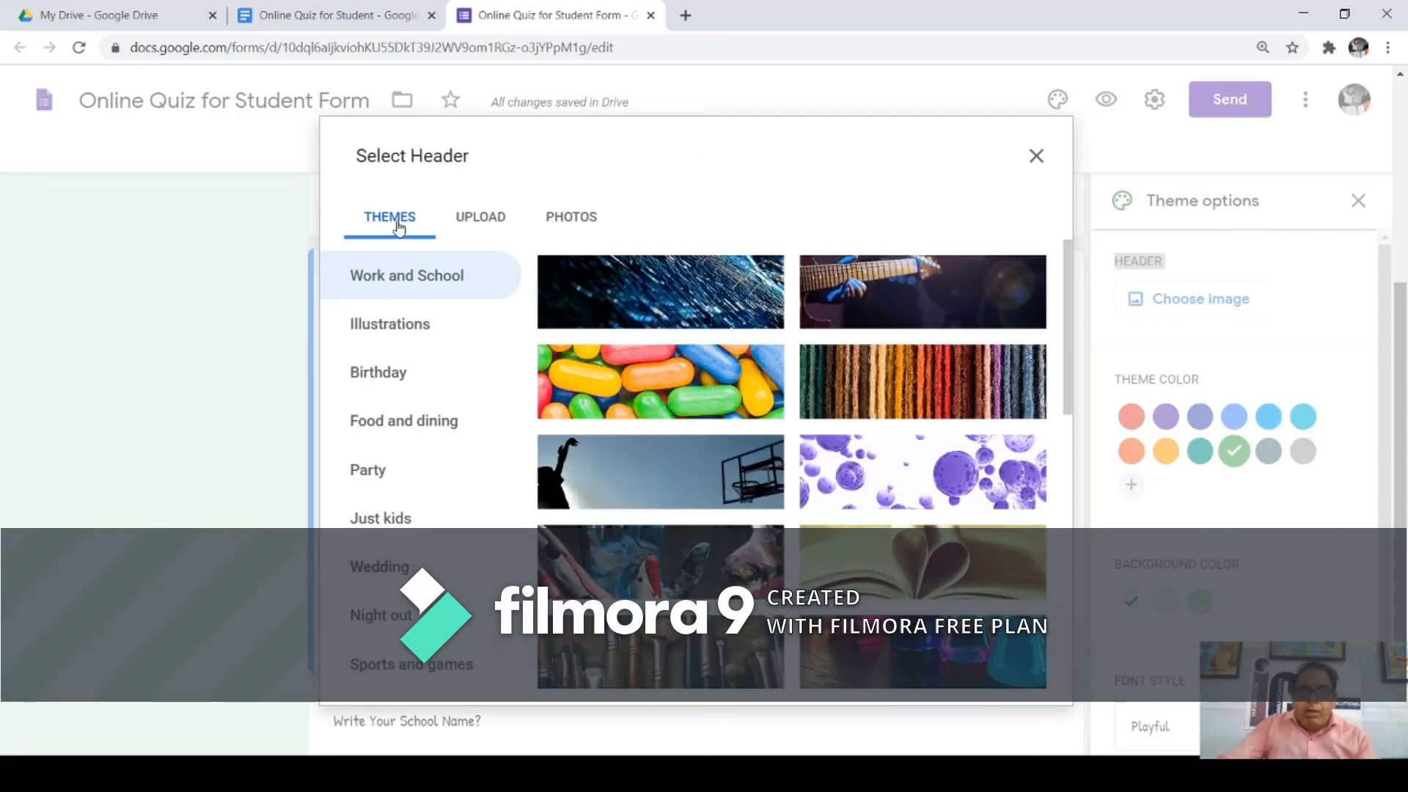
left_click(470, 229)
left_click(552, 230)
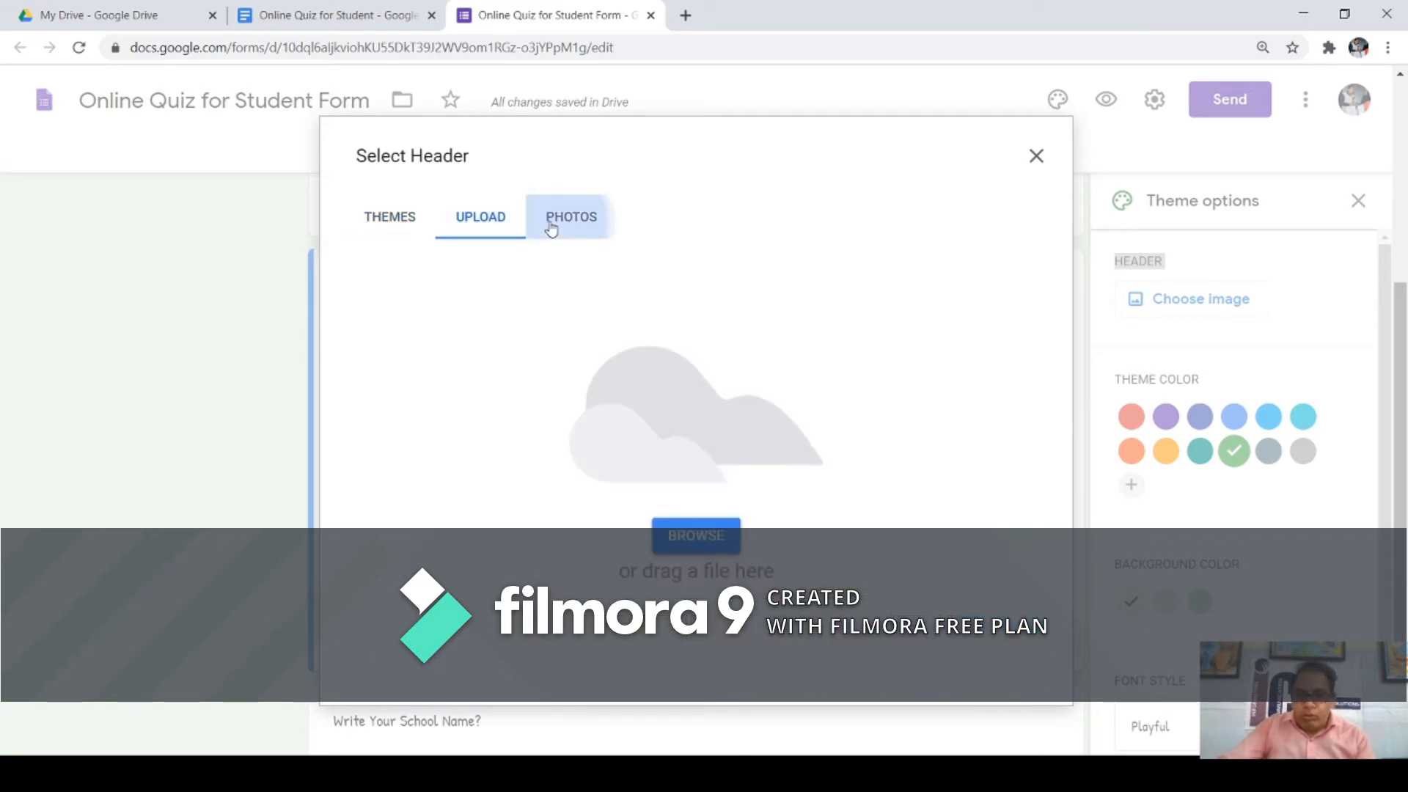
left_click(489, 226)
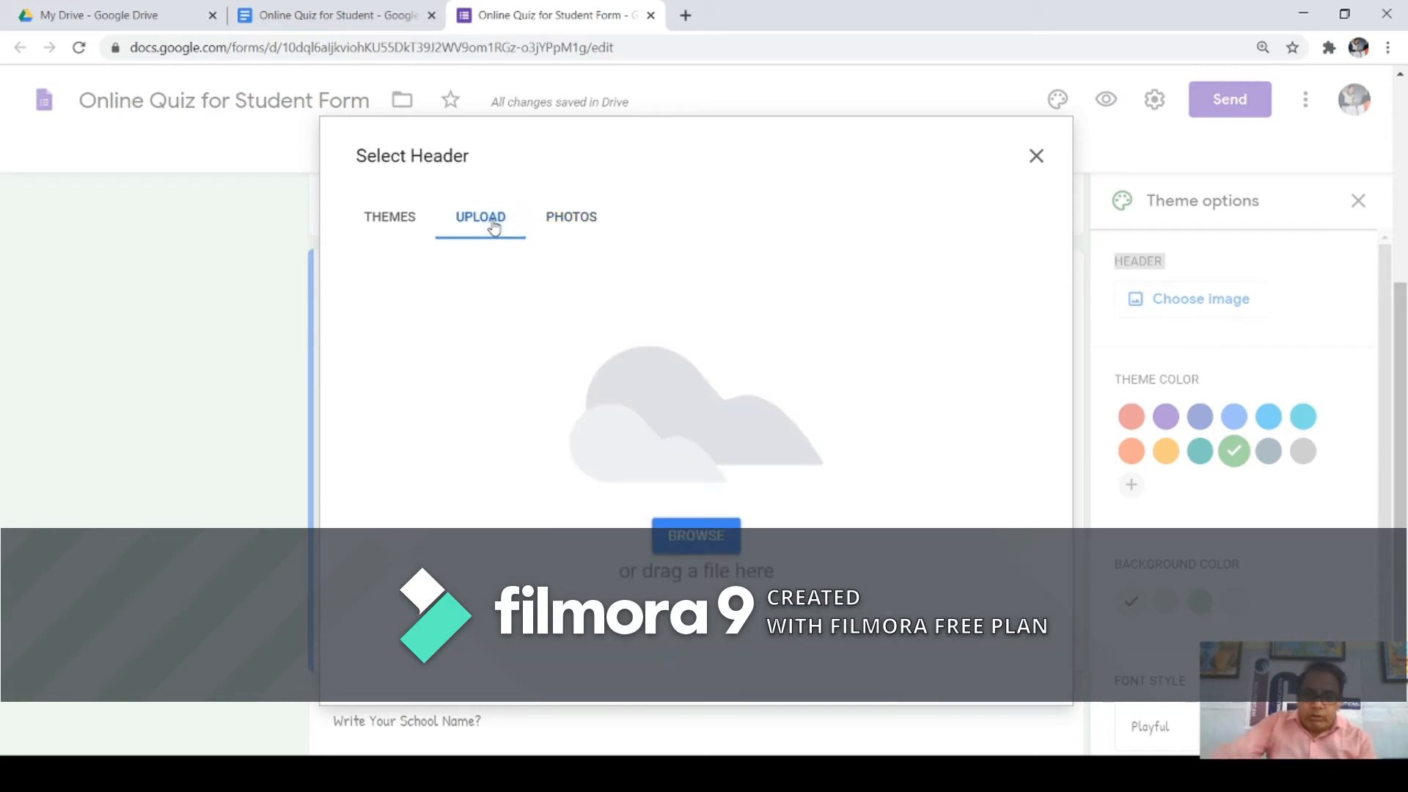
left_click(404, 231)
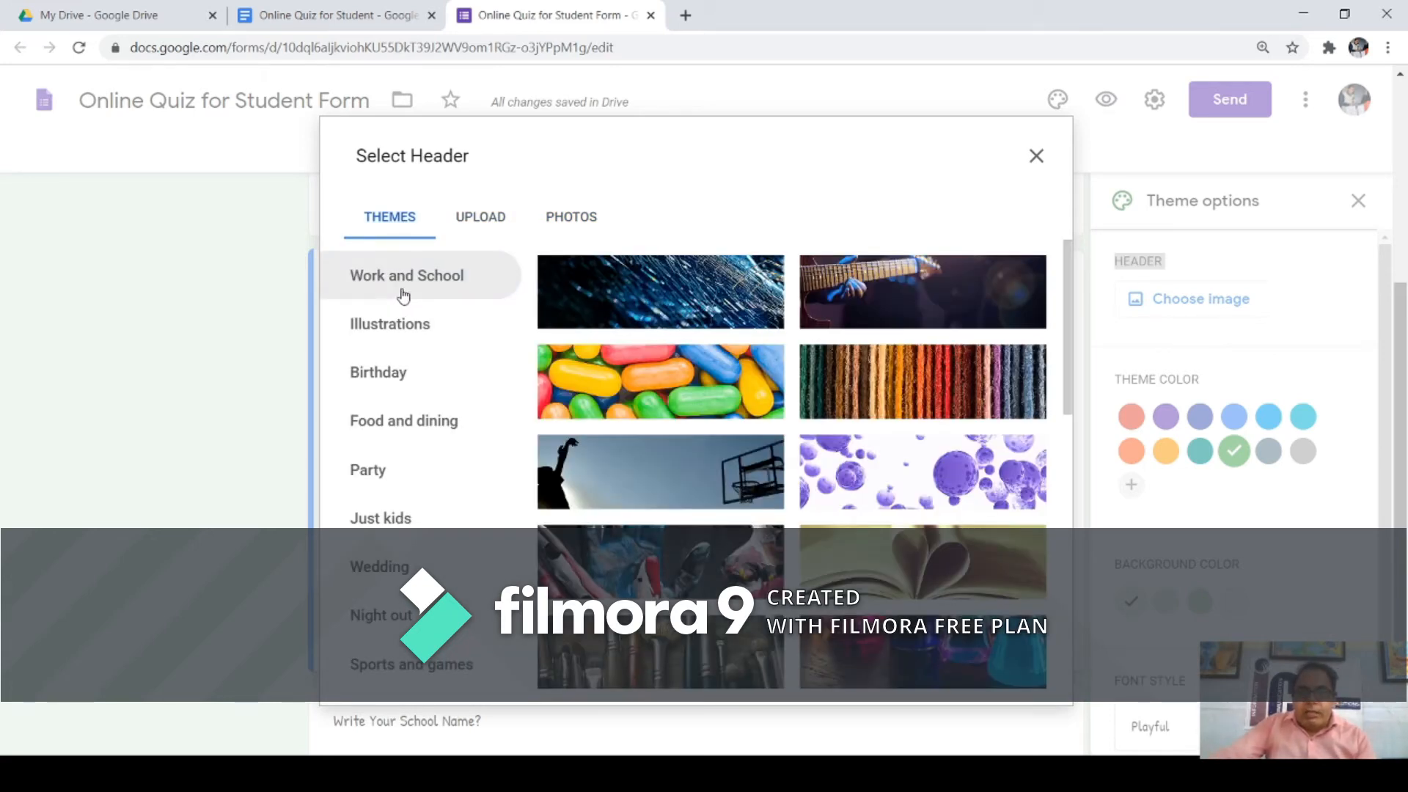
left_click_drag(1074, 314, 1060, 701)
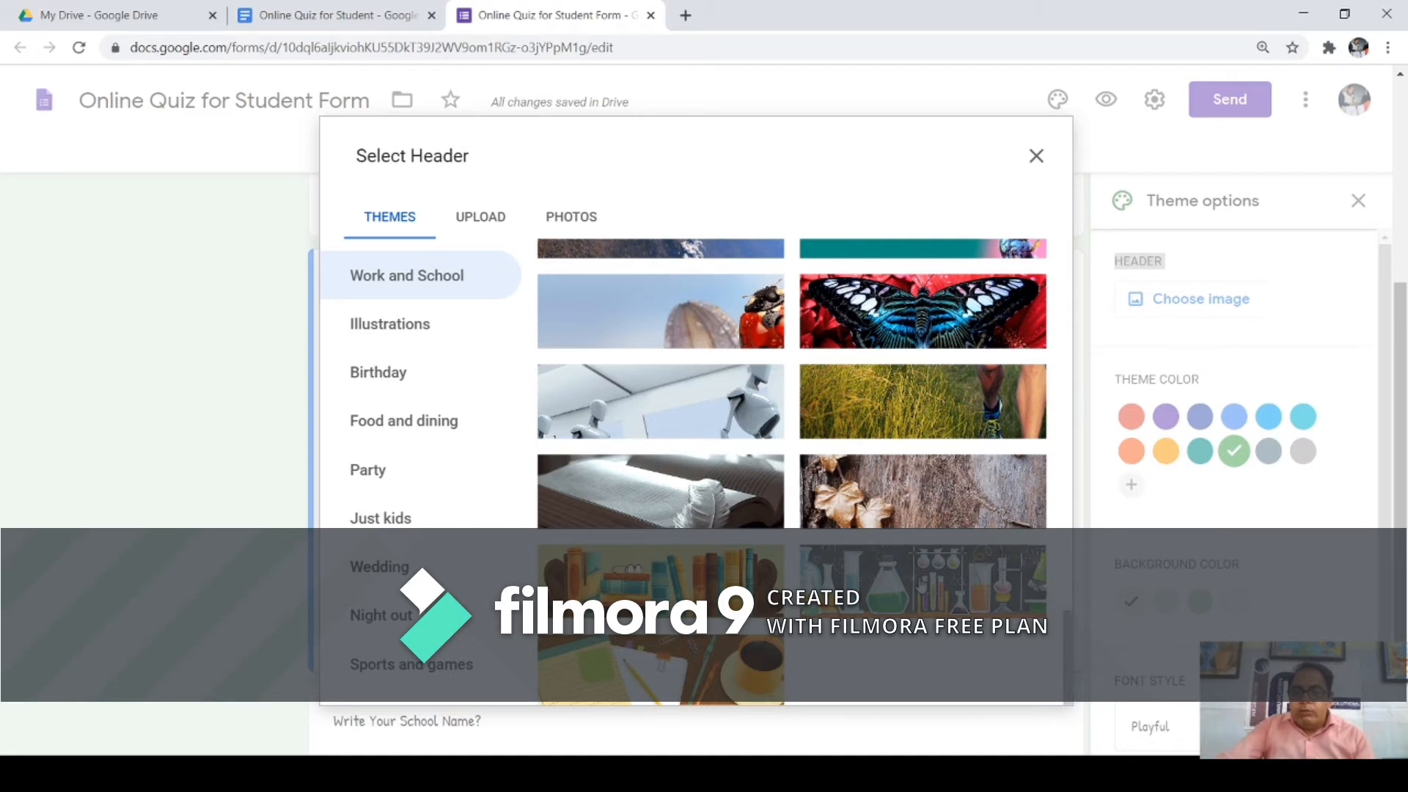
left_click(922, 584)
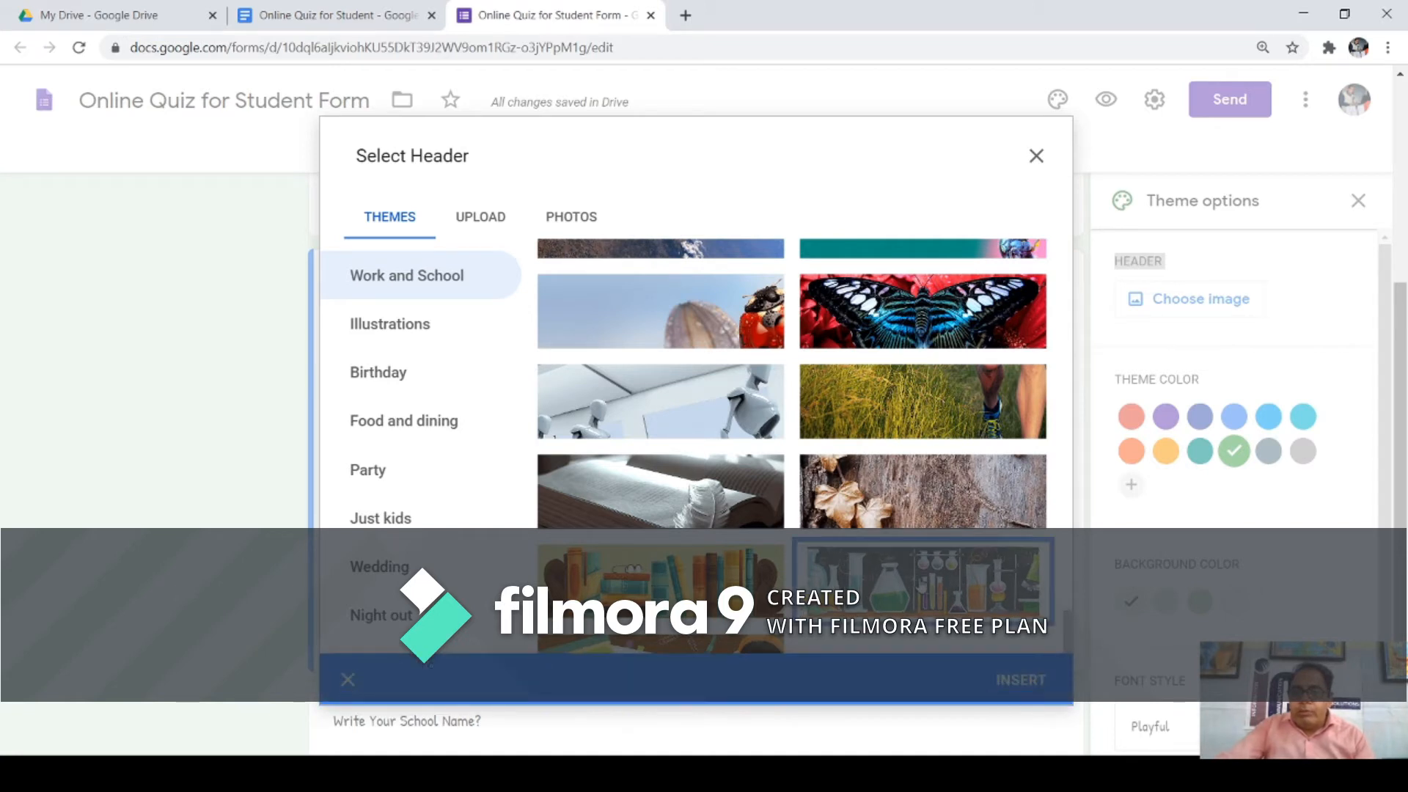
left_click(1021, 680)
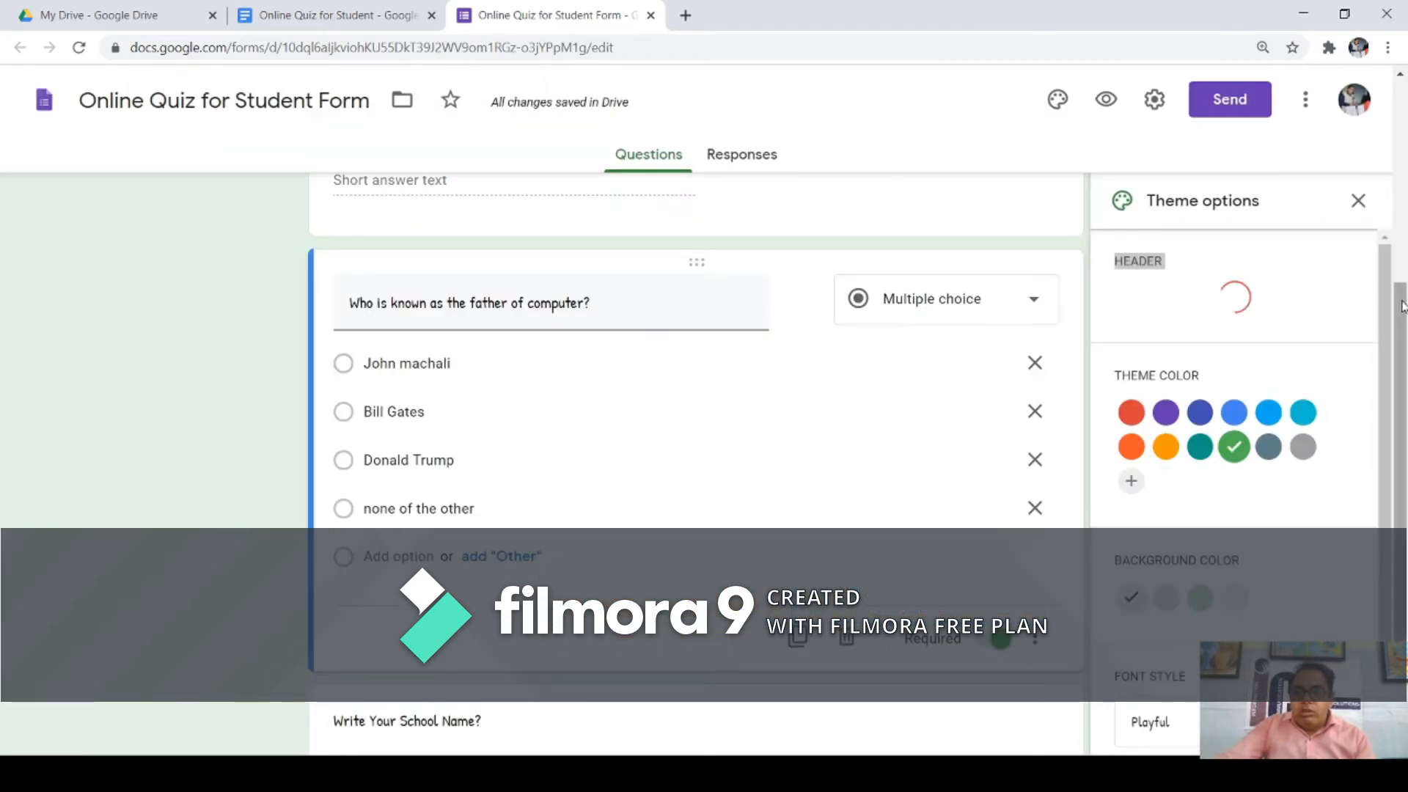
left_click_drag(1400, 306, 1381, 131)
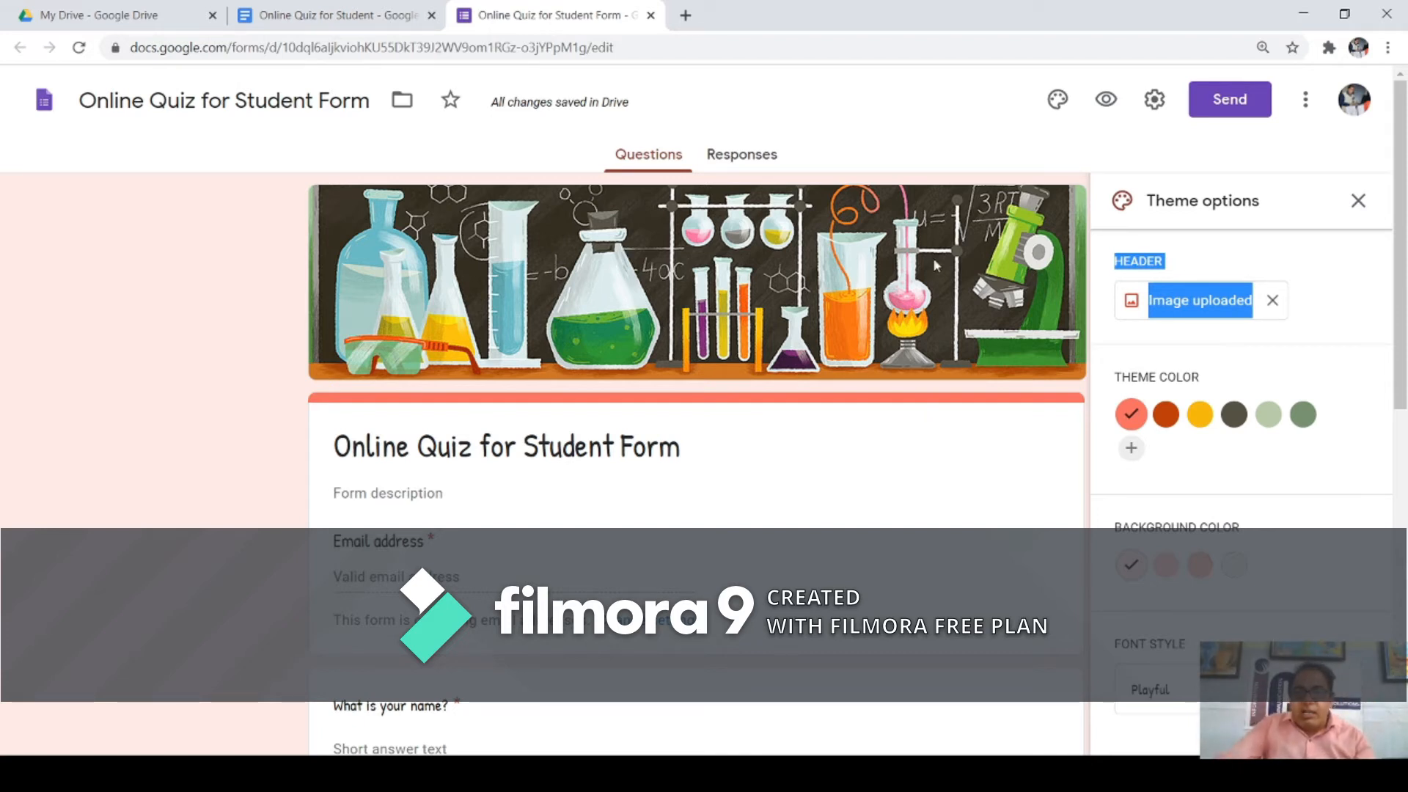
left_click_drag(1398, 313, 1338, 193)
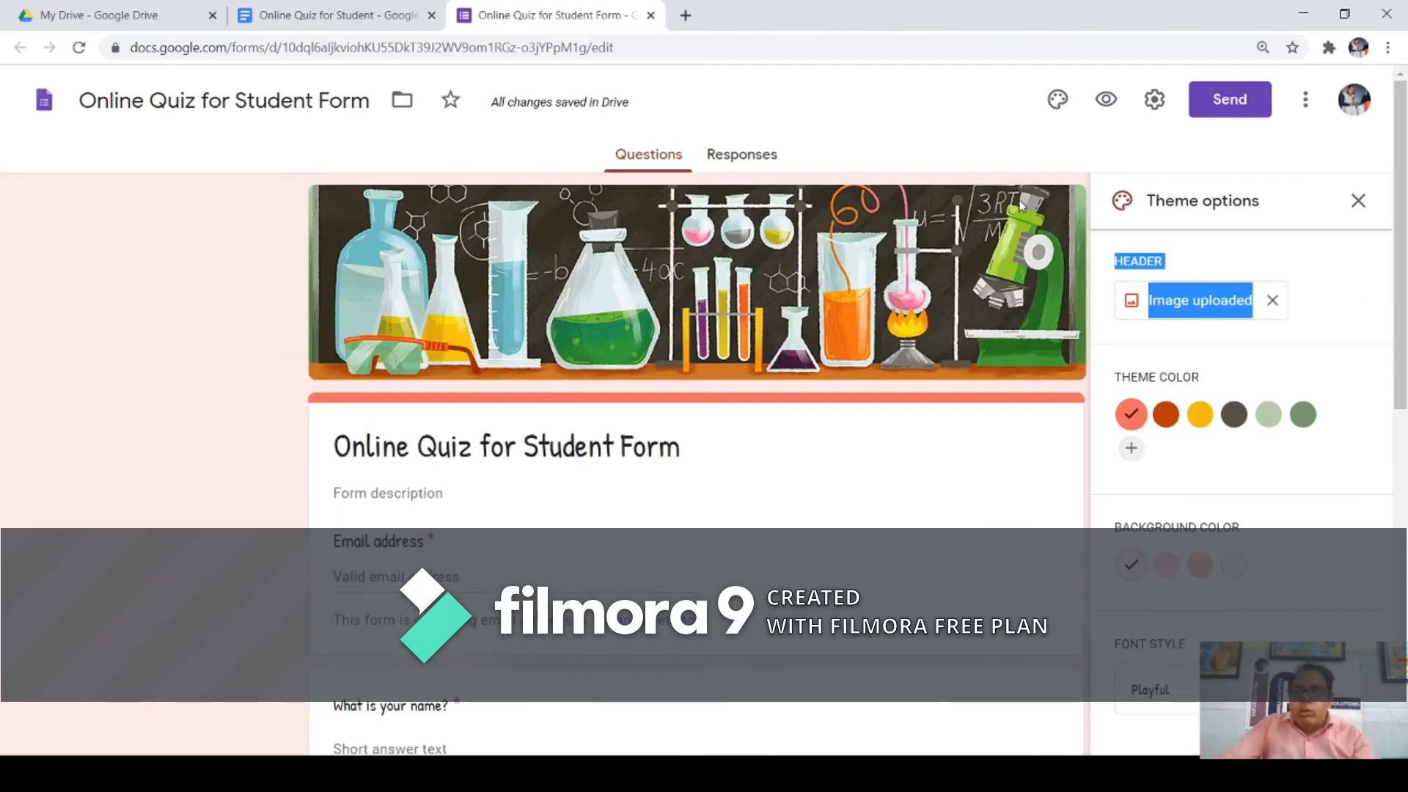
Step: Preview the quiz as a respondent and scroll through its questions
left_click(1107, 103)
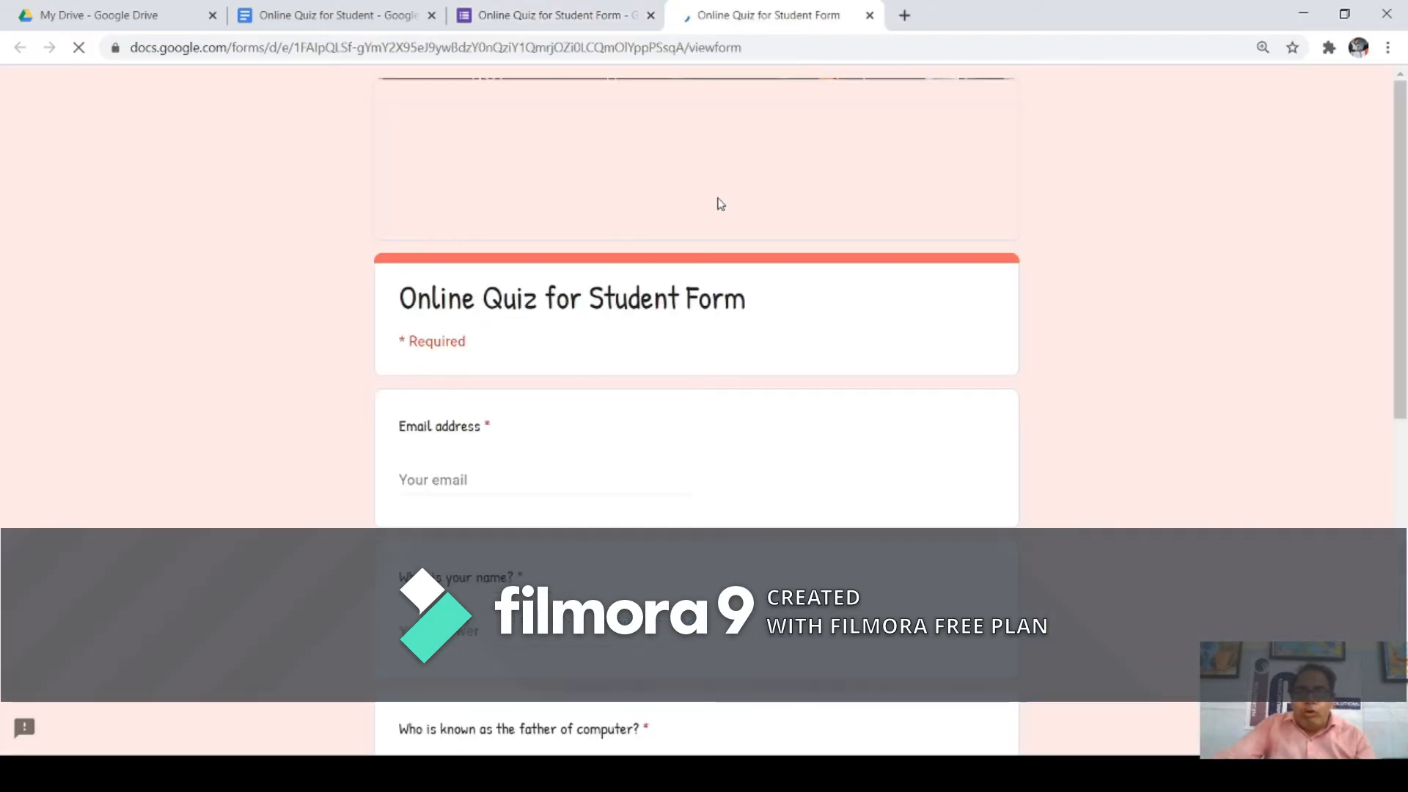
scroll(1048, 177, "down", 7)
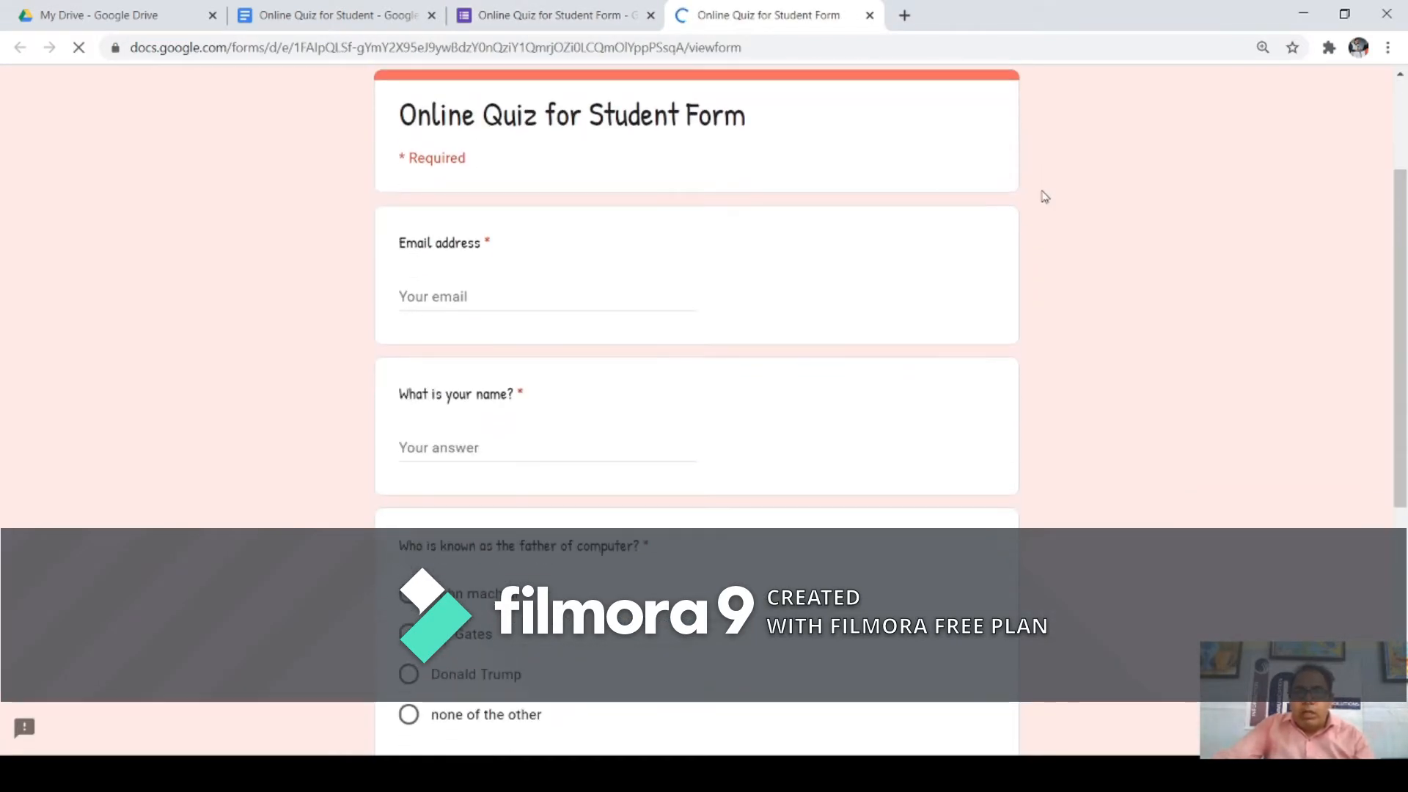
scroll(1045, 196, "down", 2)
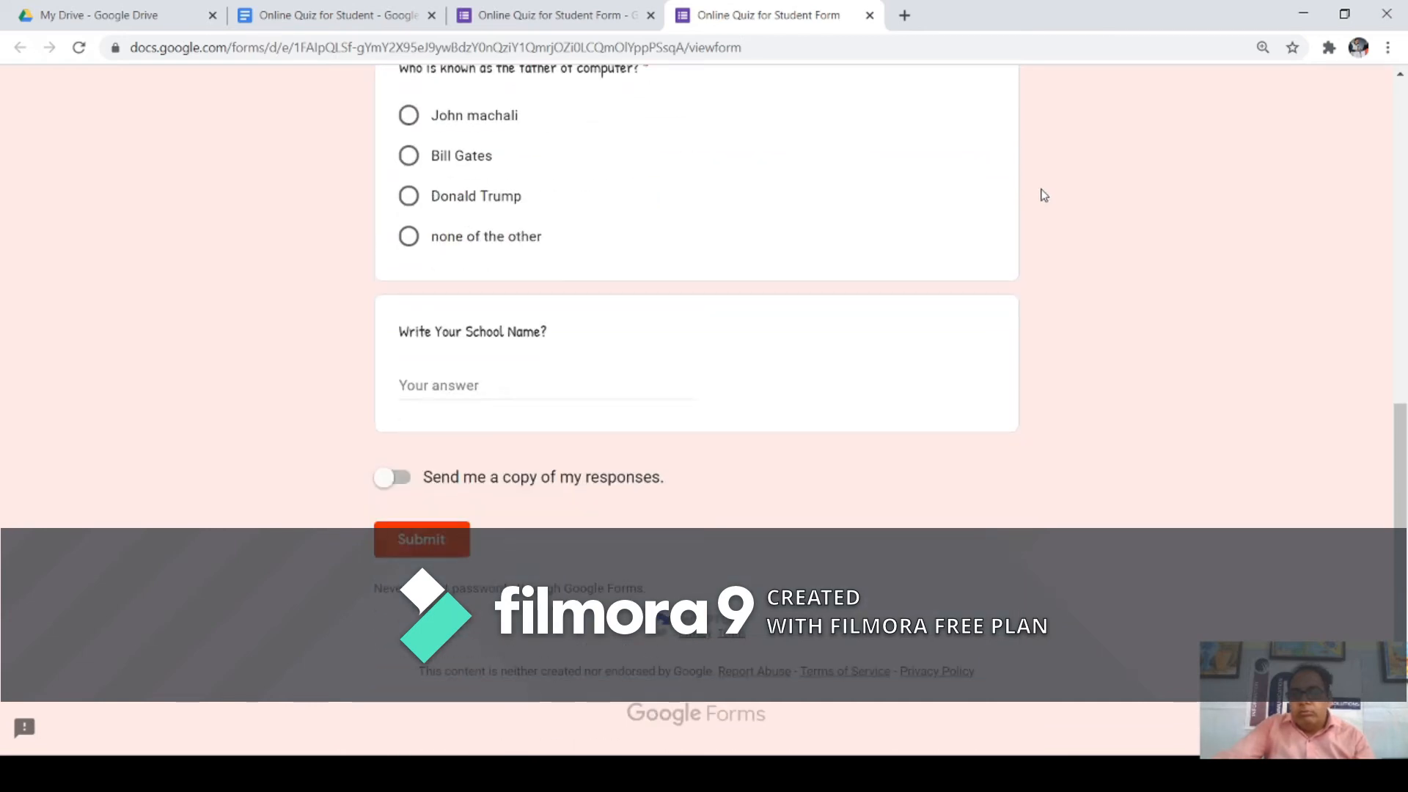
scroll(1043, 194, "up", 10)
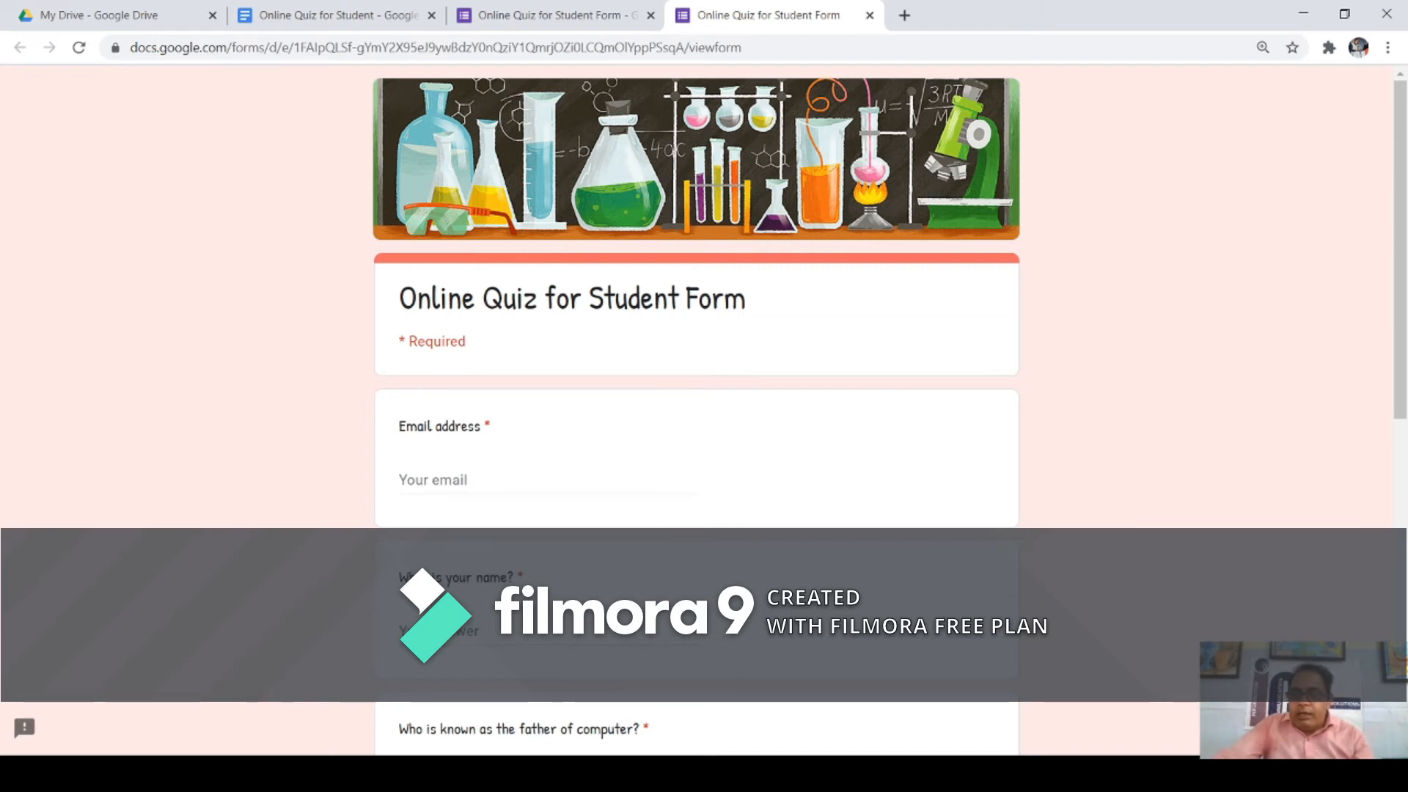
Step: Reload the preview to return to the quiz editor and open the form's settings
key("F5")
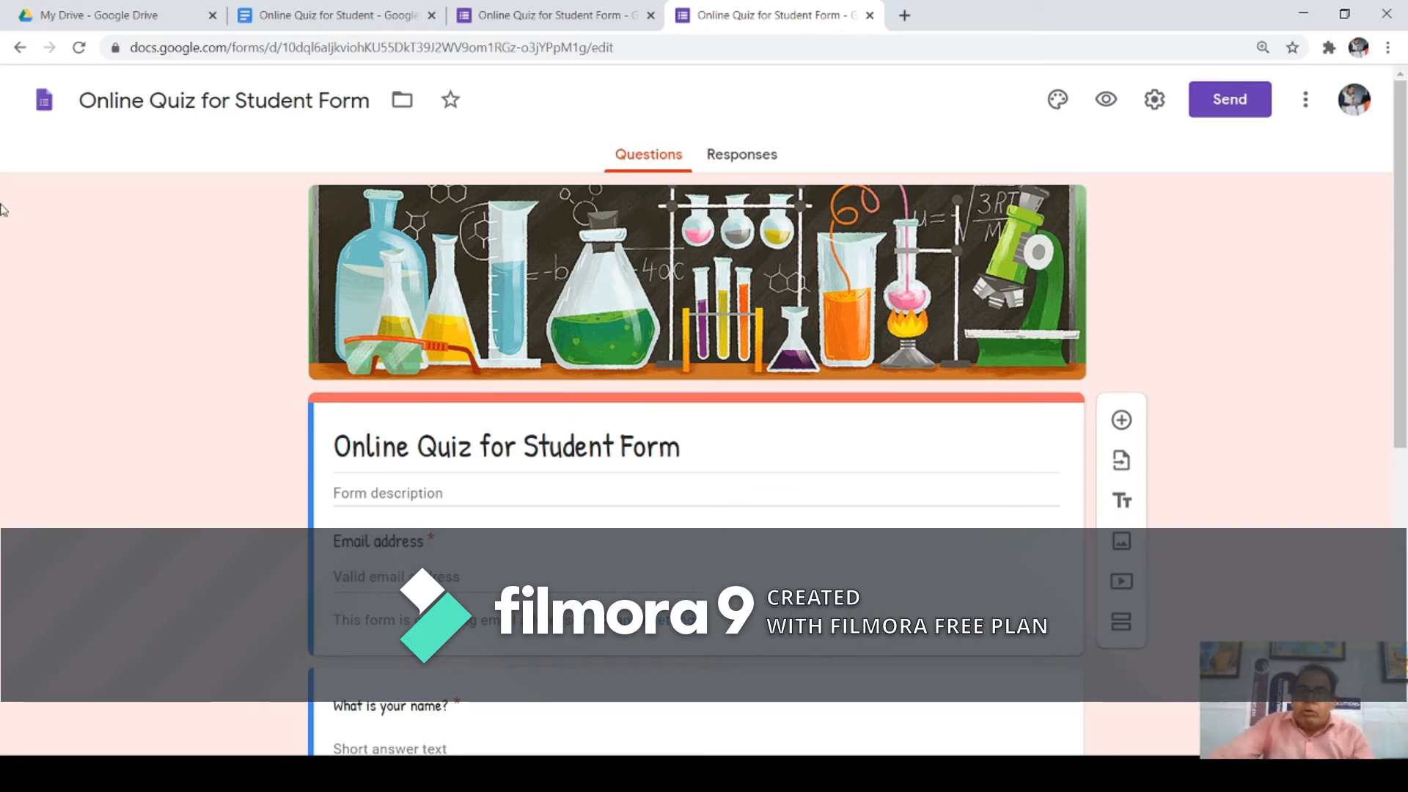
left_click(1155, 108)
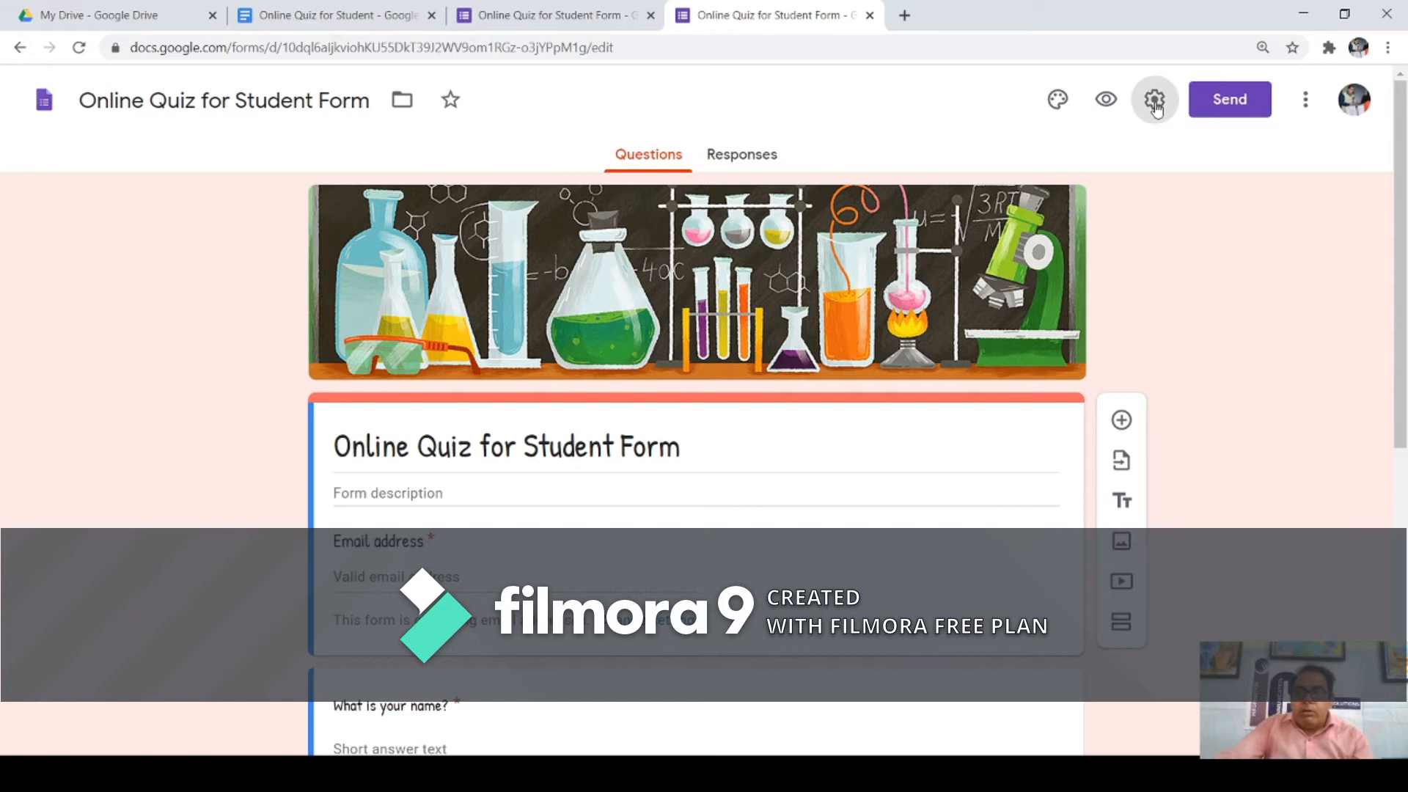
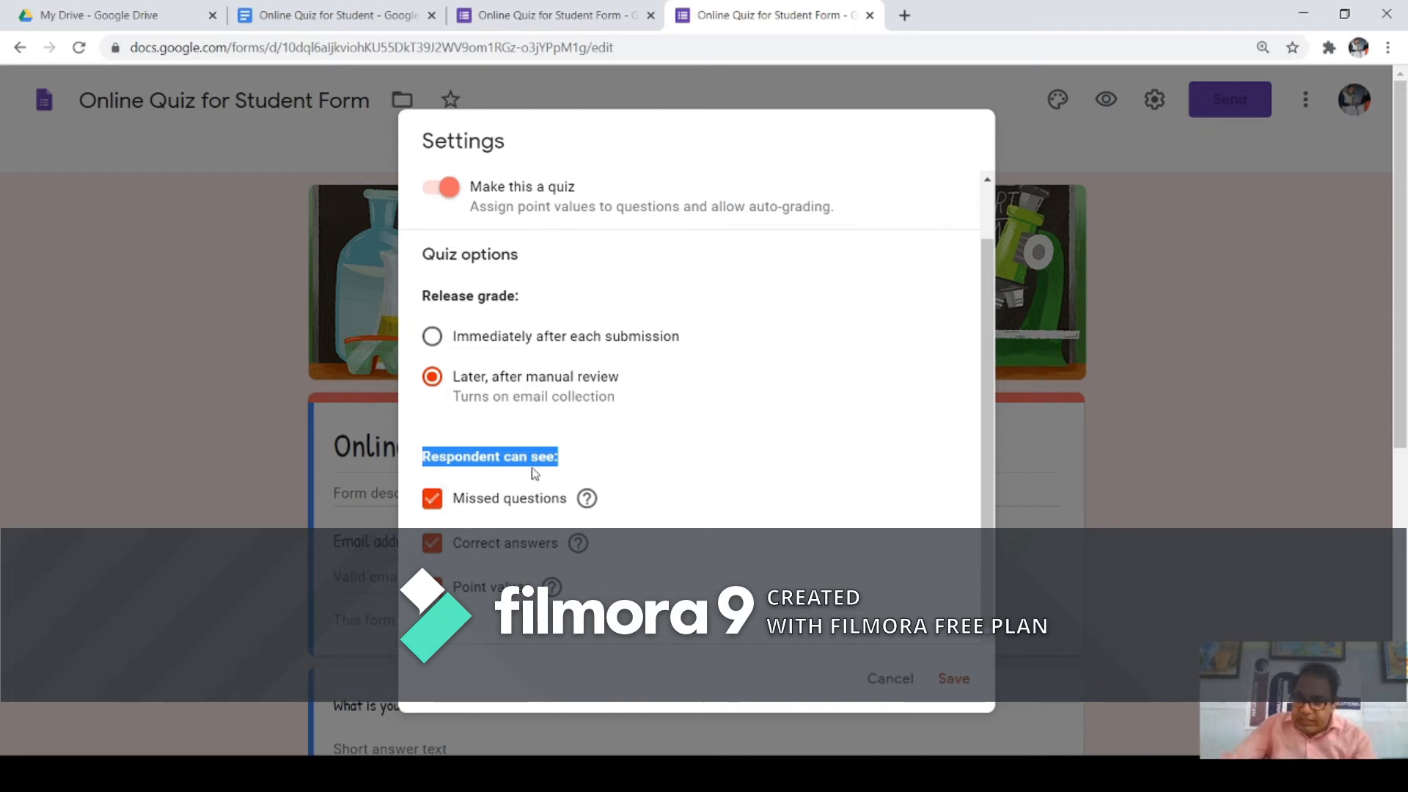
Step: Switch Missed questions and Correct answers off and back on in Quizzes settings, then save
left_click(442, 506)
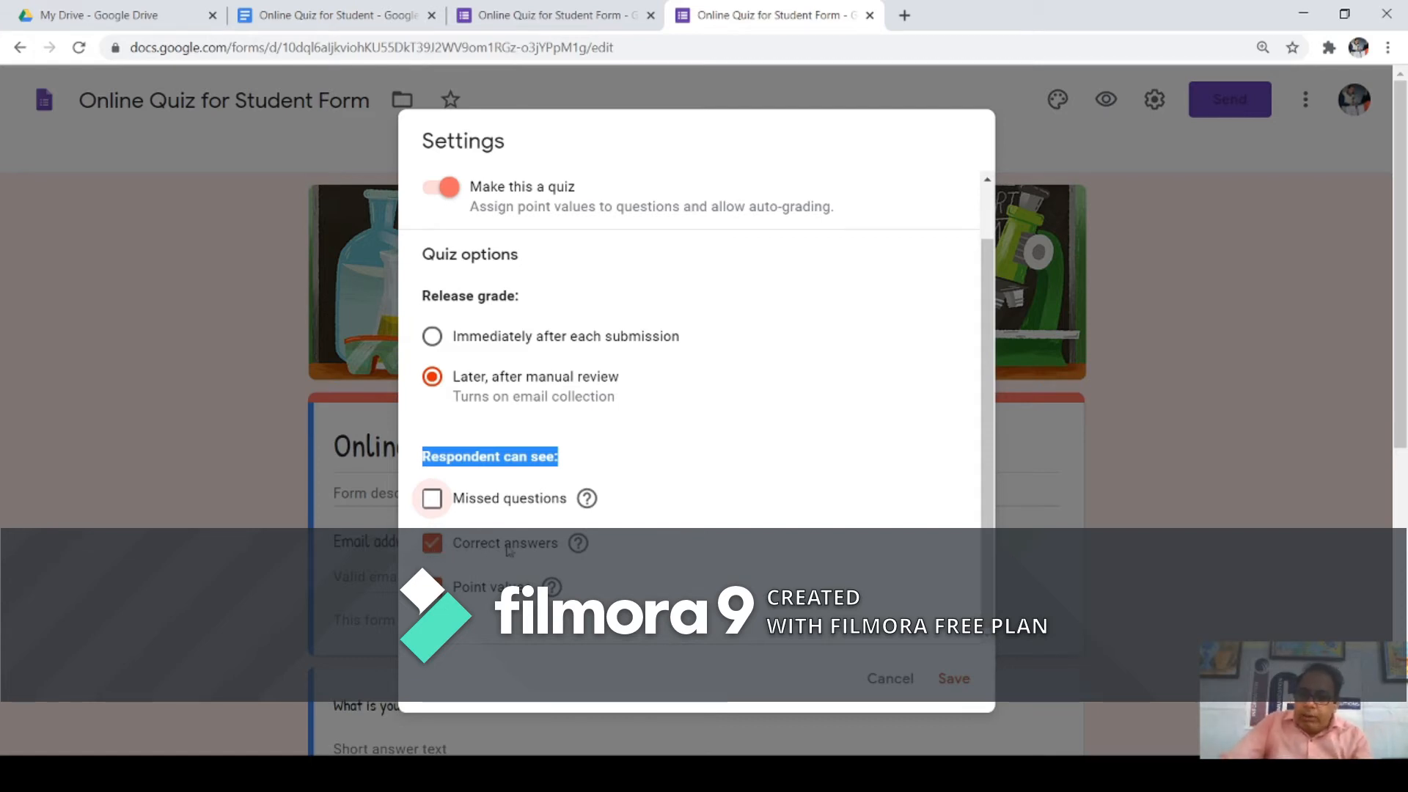
left_click(434, 545)
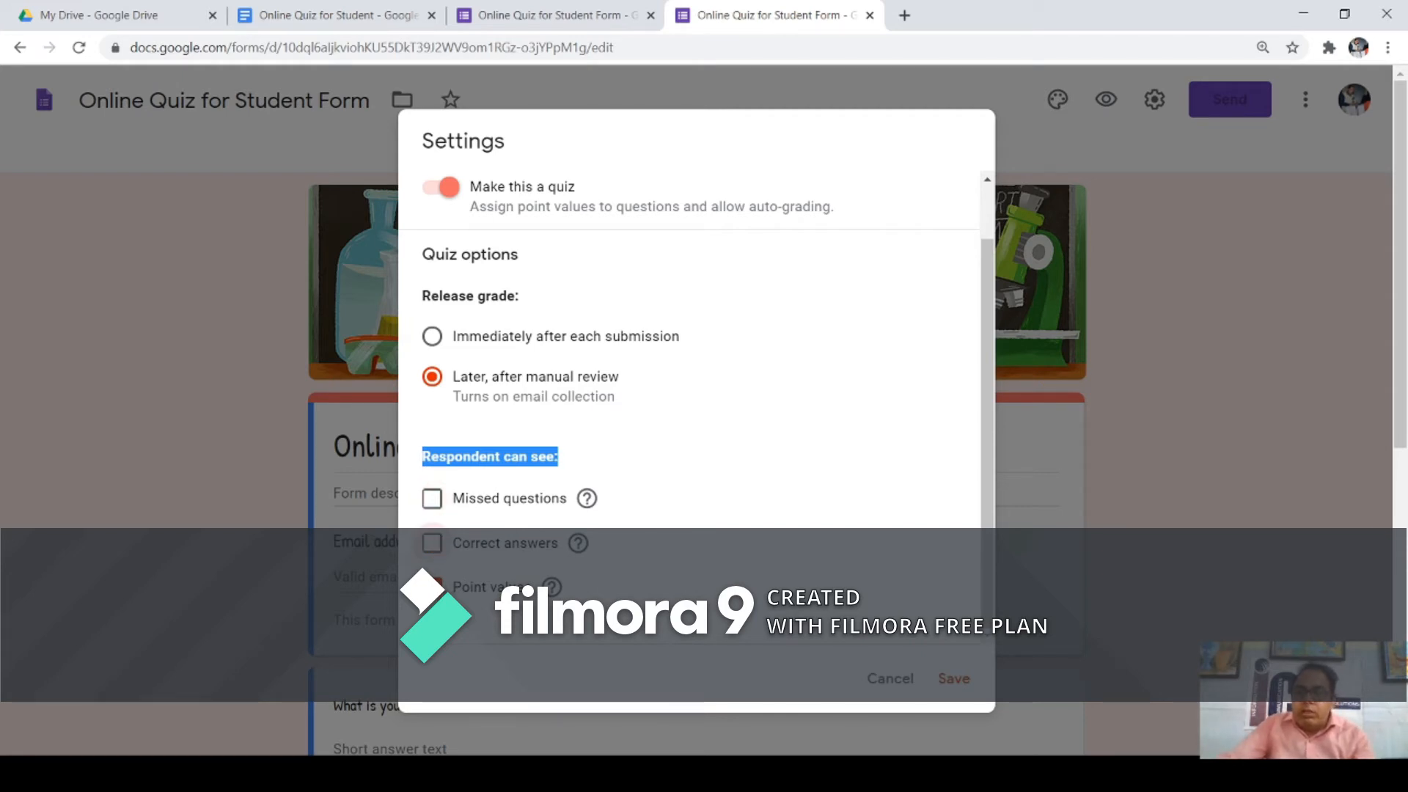
left_click(433, 547)
left_click(432, 500)
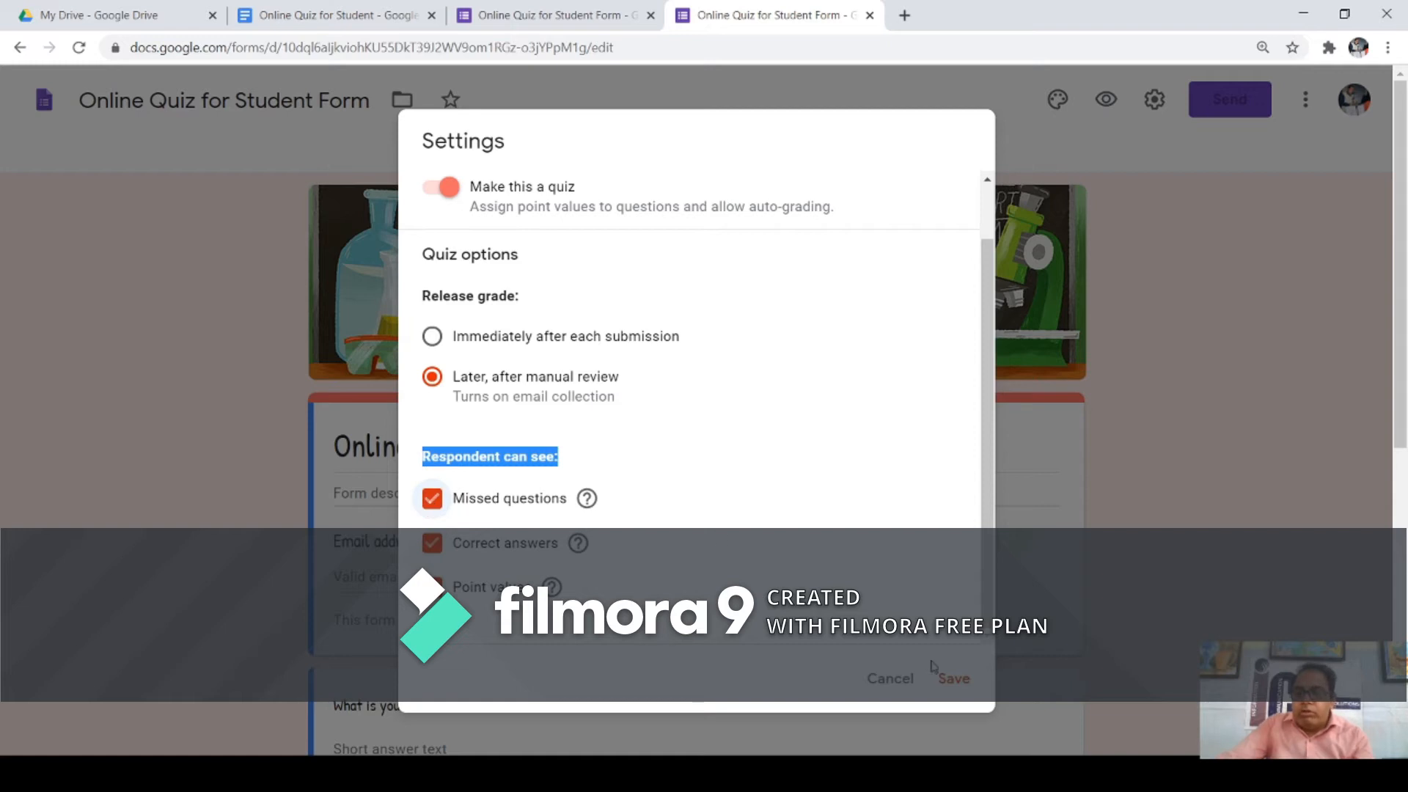
left_click(946, 679)
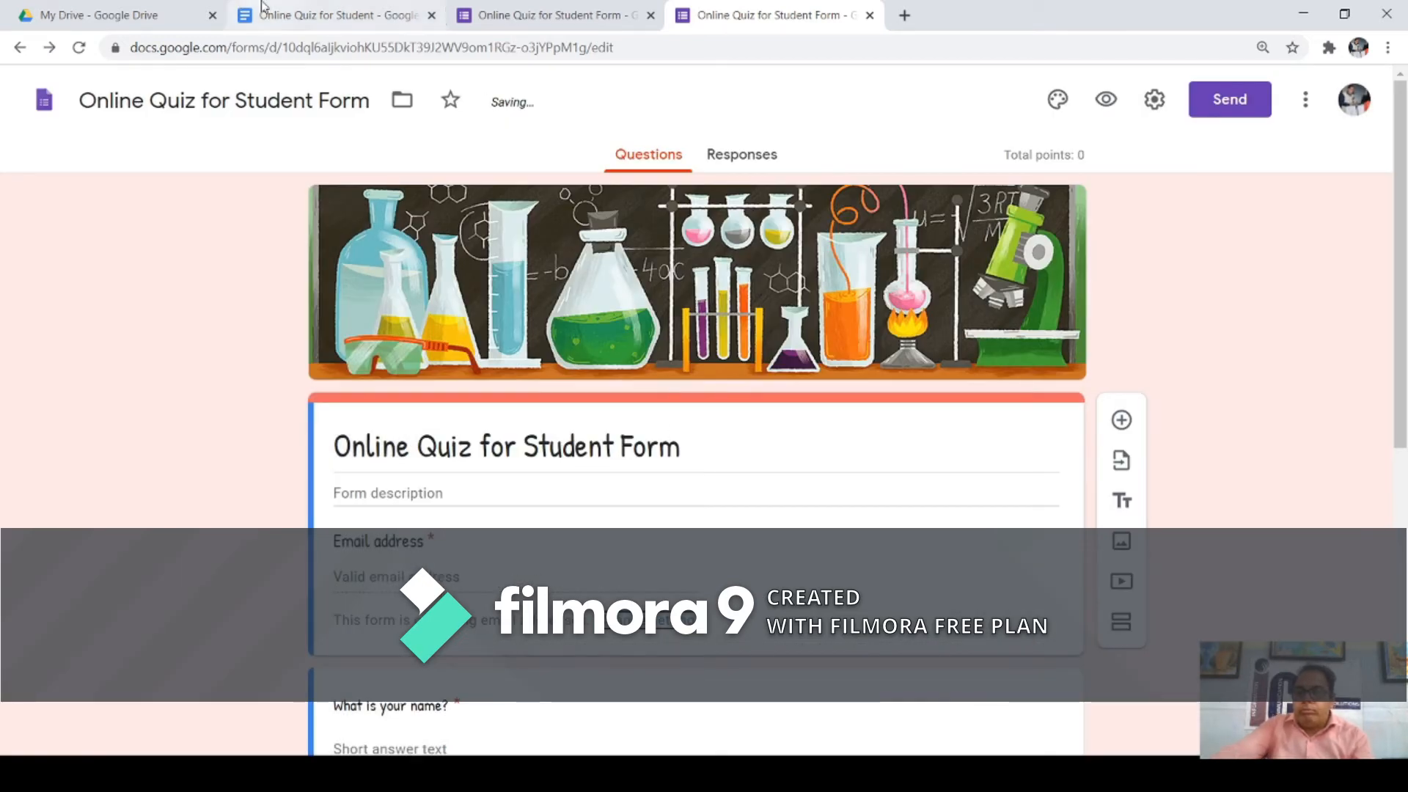
Step: Set the father-of-computer question's answer key to 1 point with 'none of the other' correct
scroll(708, 493, "down", 3)
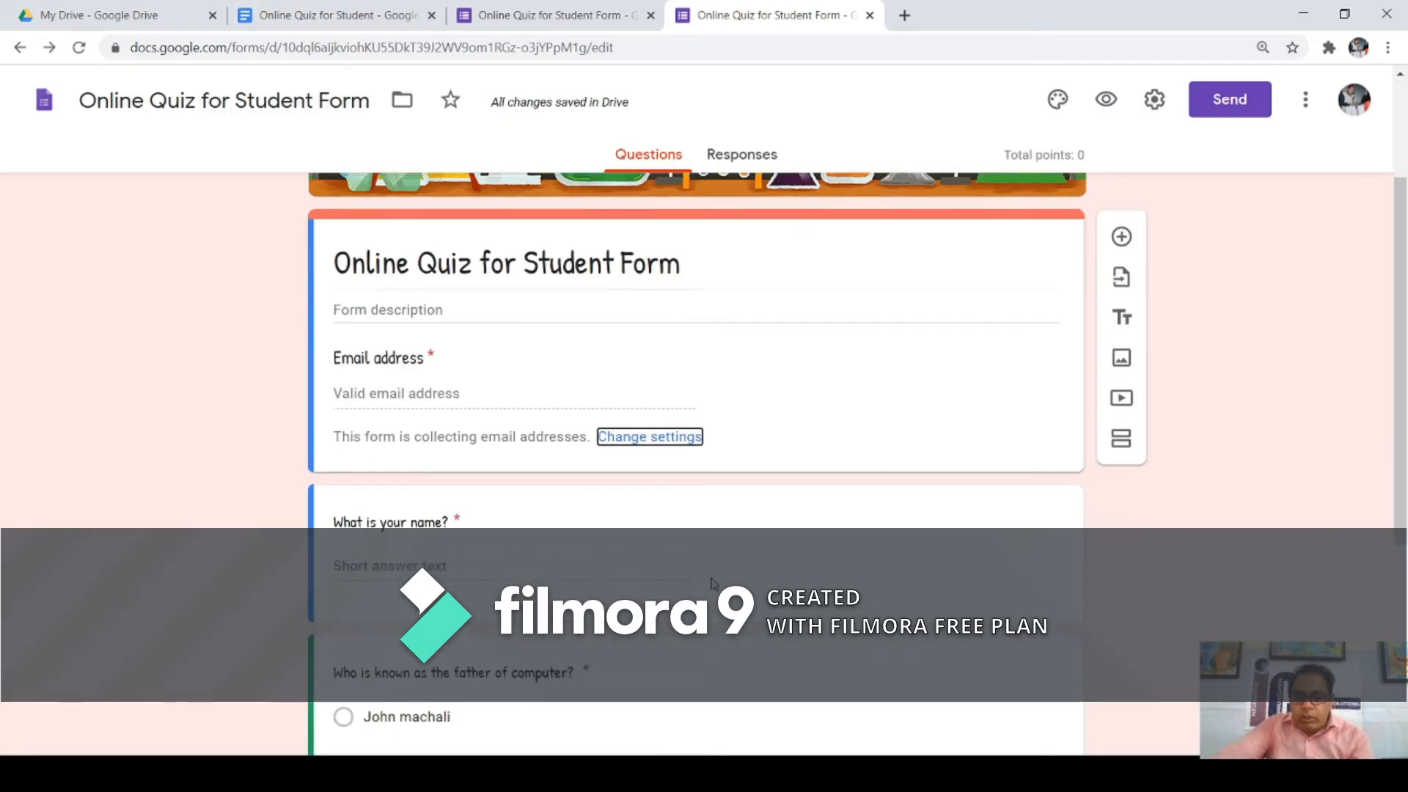
scroll(712, 493, "down", 5)
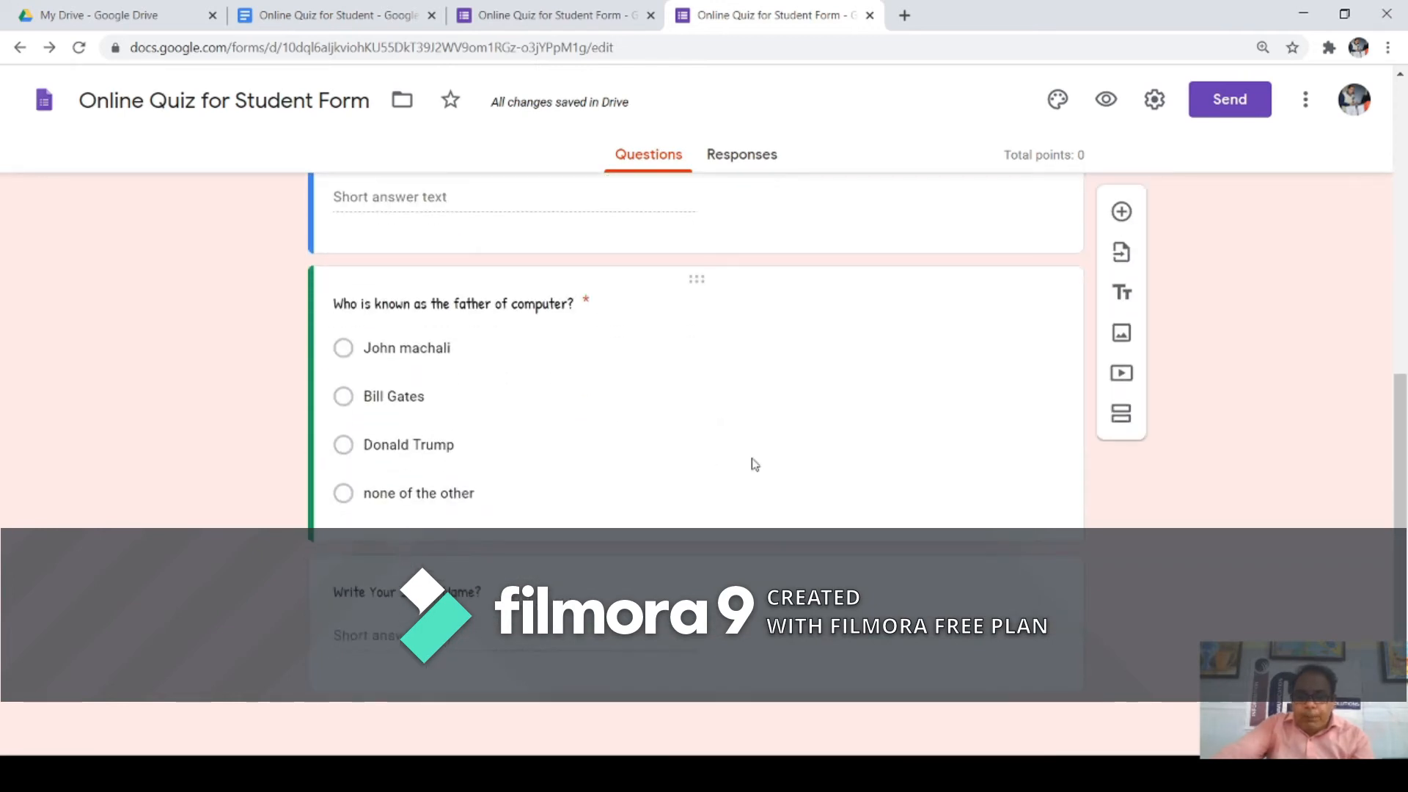
left_click(598, 360)
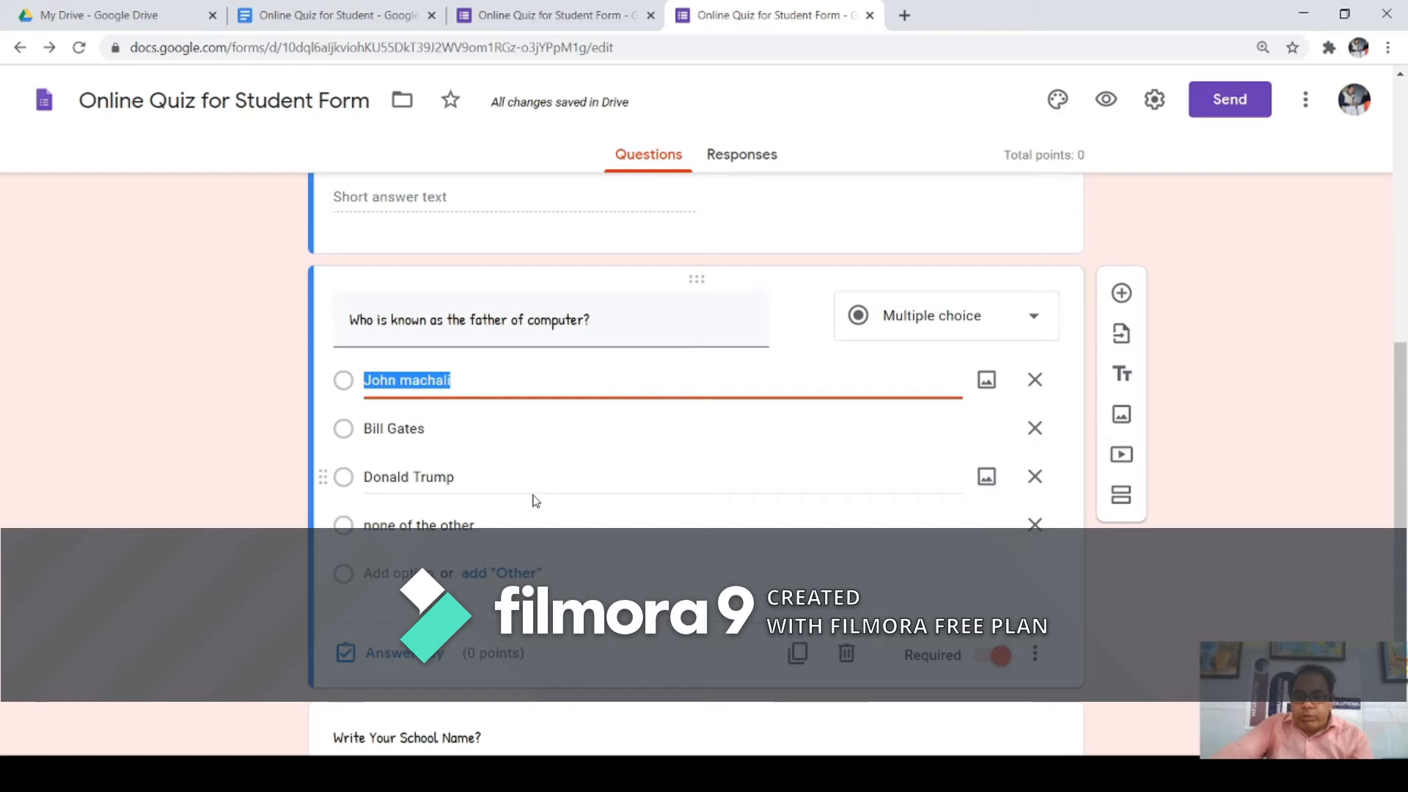
left_click(407, 654)
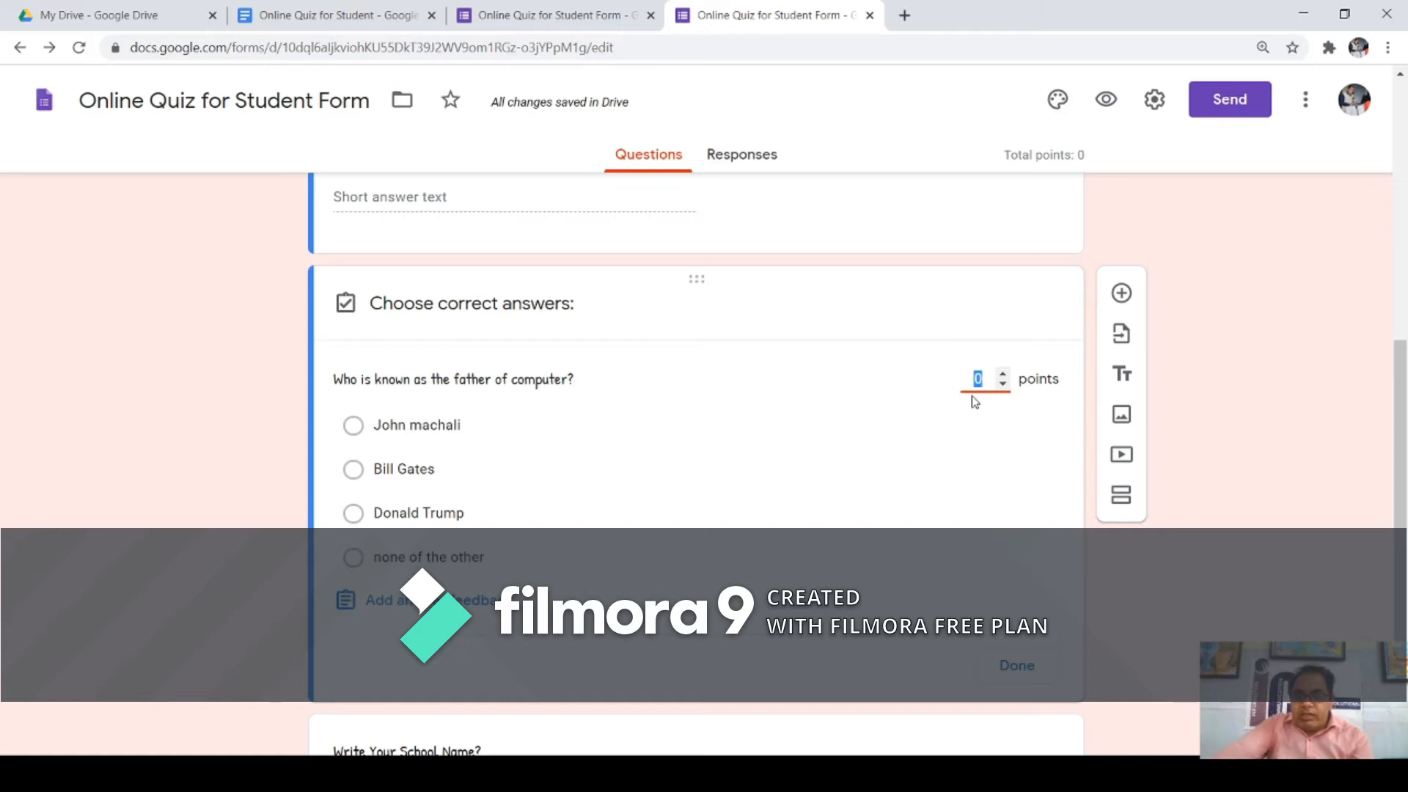
left_click(1005, 376)
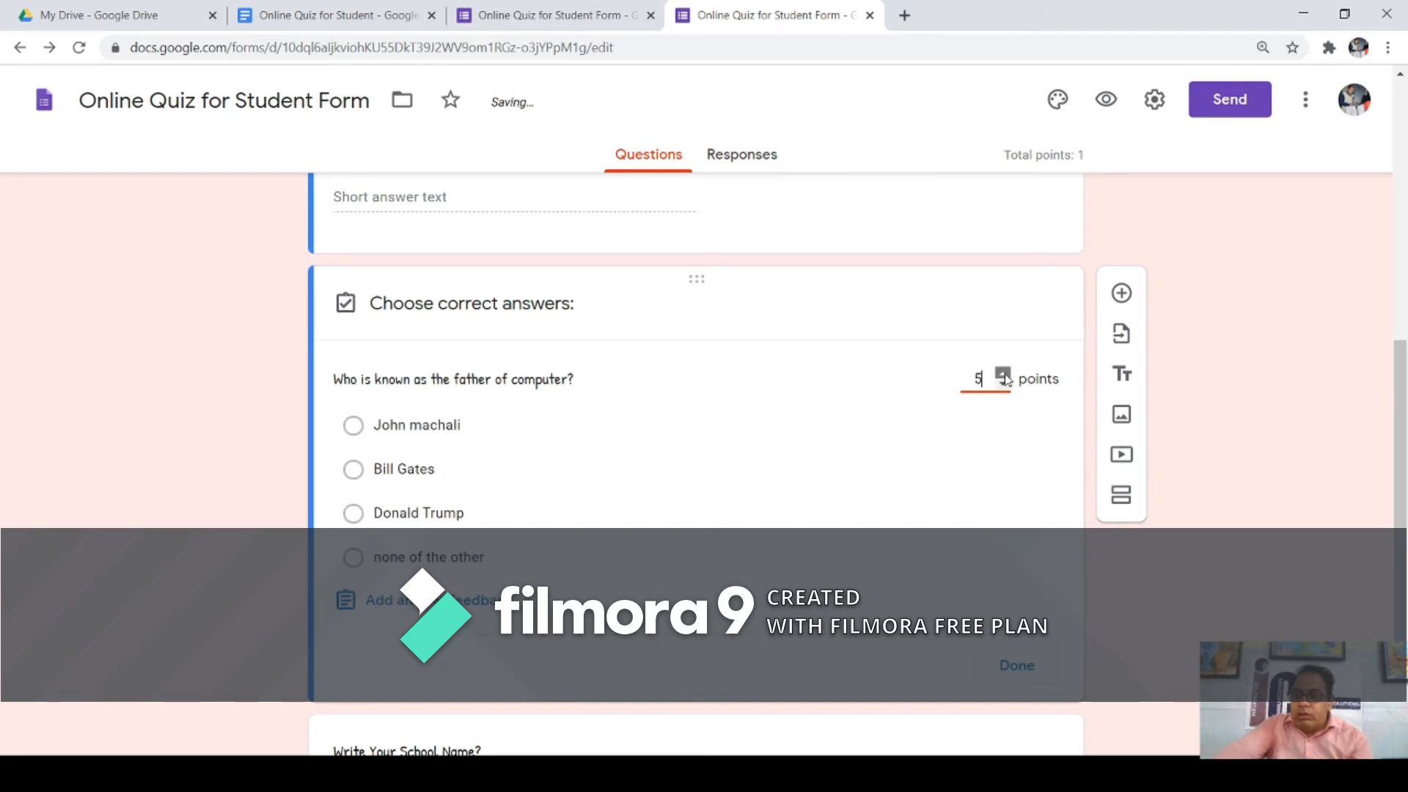
left_click(1005, 376)
left_click(1004, 376)
left_click(1003, 384)
left_click(1003, 384)
left_click(1003, 384)
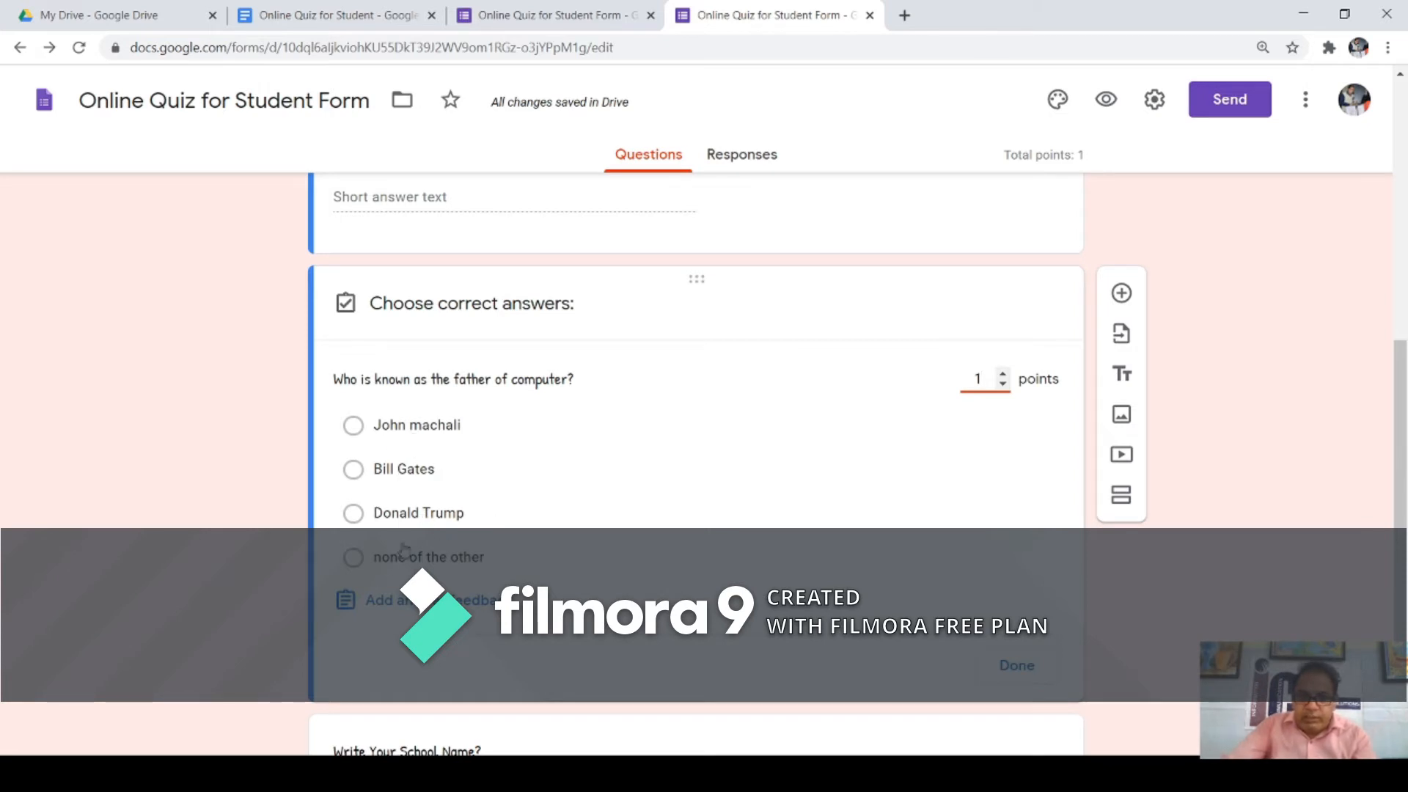
left_click(353, 559)
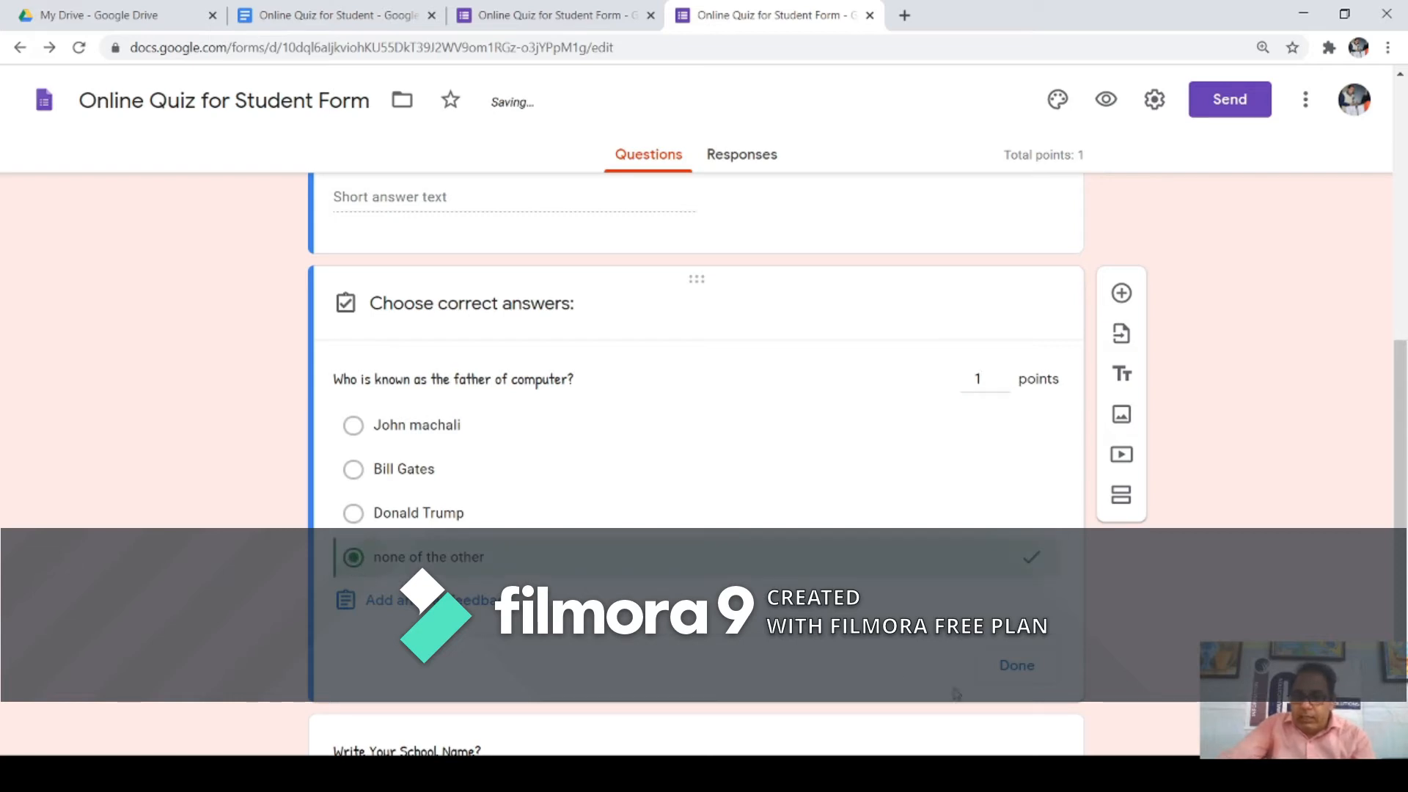
left_click(1016, 668)
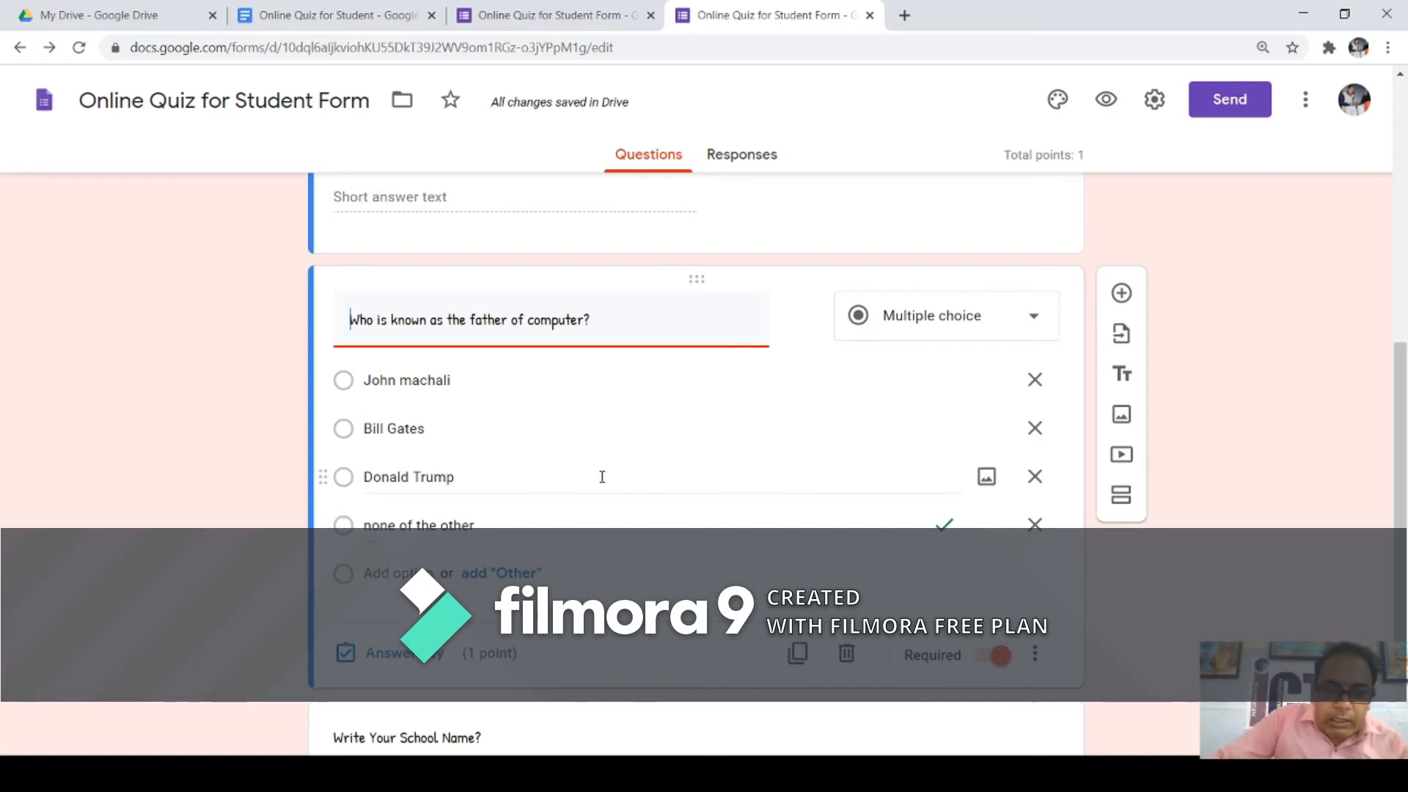
scroll(627, 513, "down", 2)
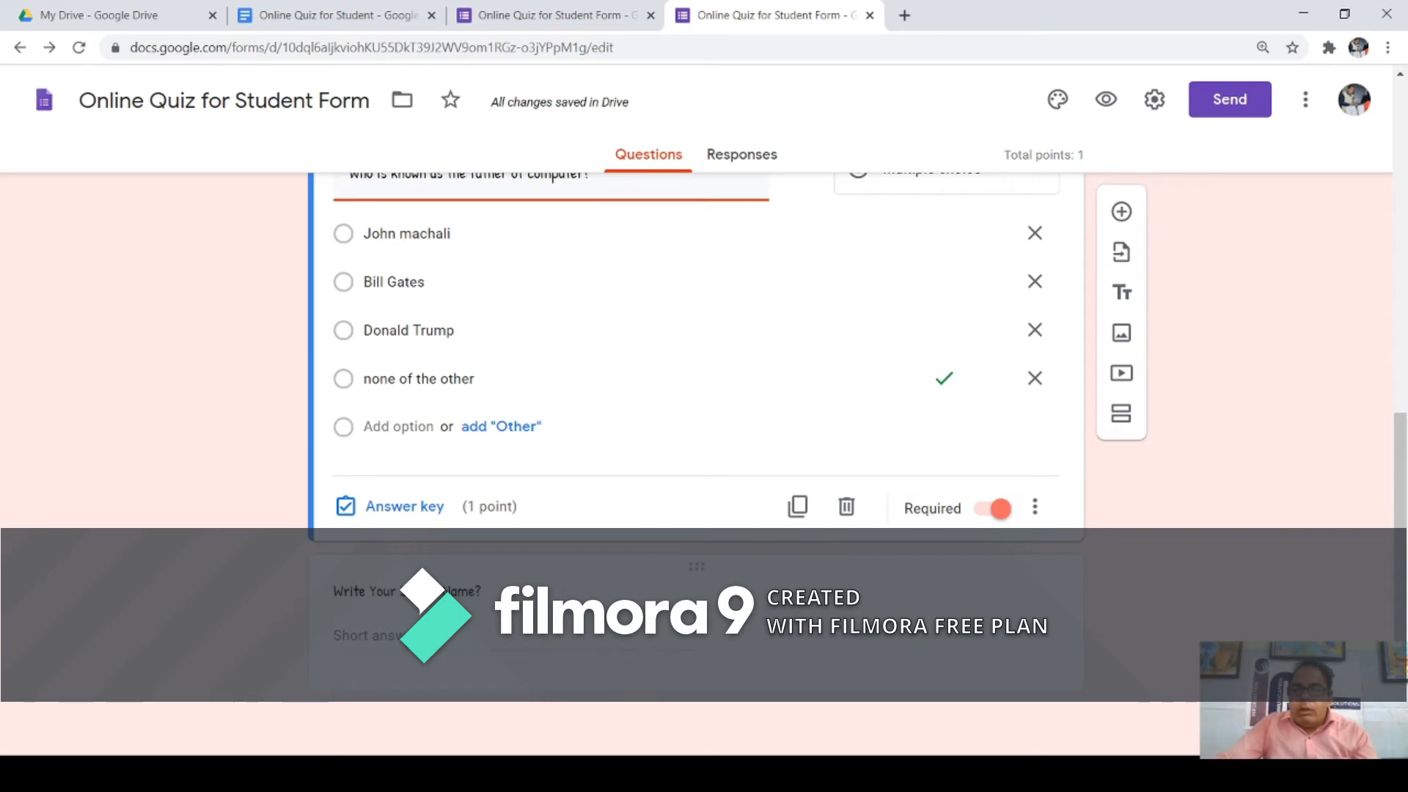
left_click(433, 645)
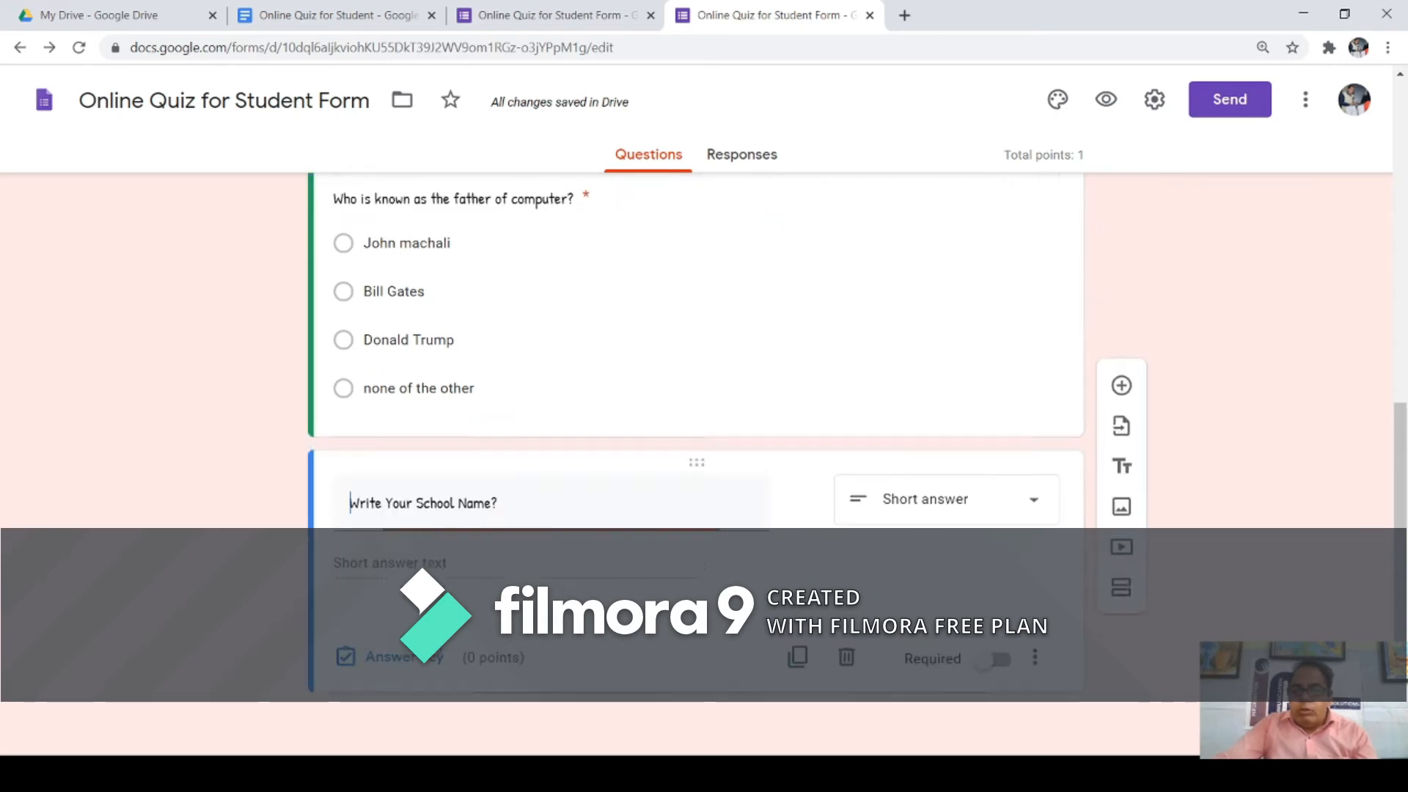
Step: Replace the 'Write Your School Name?' title with 'When was Navodaya Started?'
left_click(493, 503)
left_click_drag(494, 504, 360, 509)
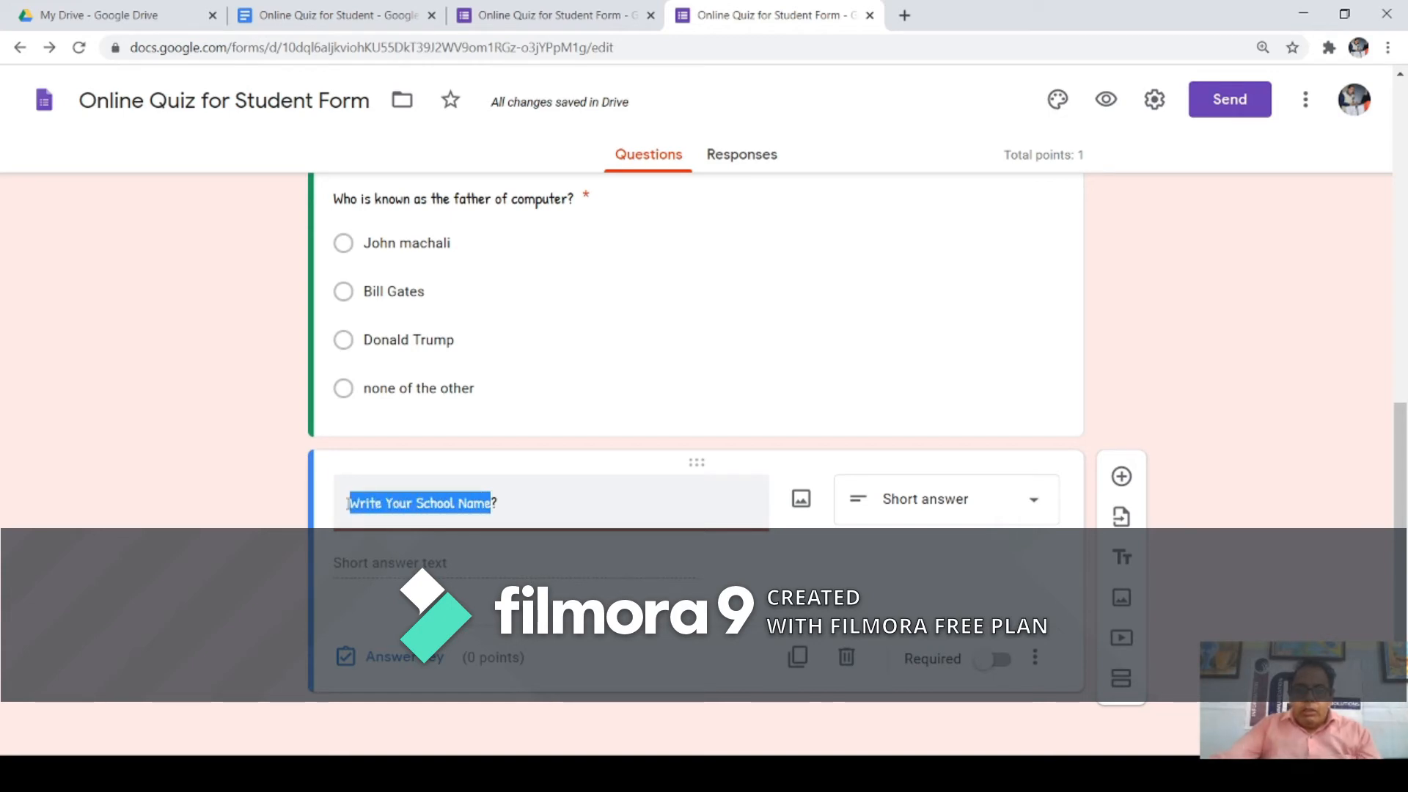
type("W?")
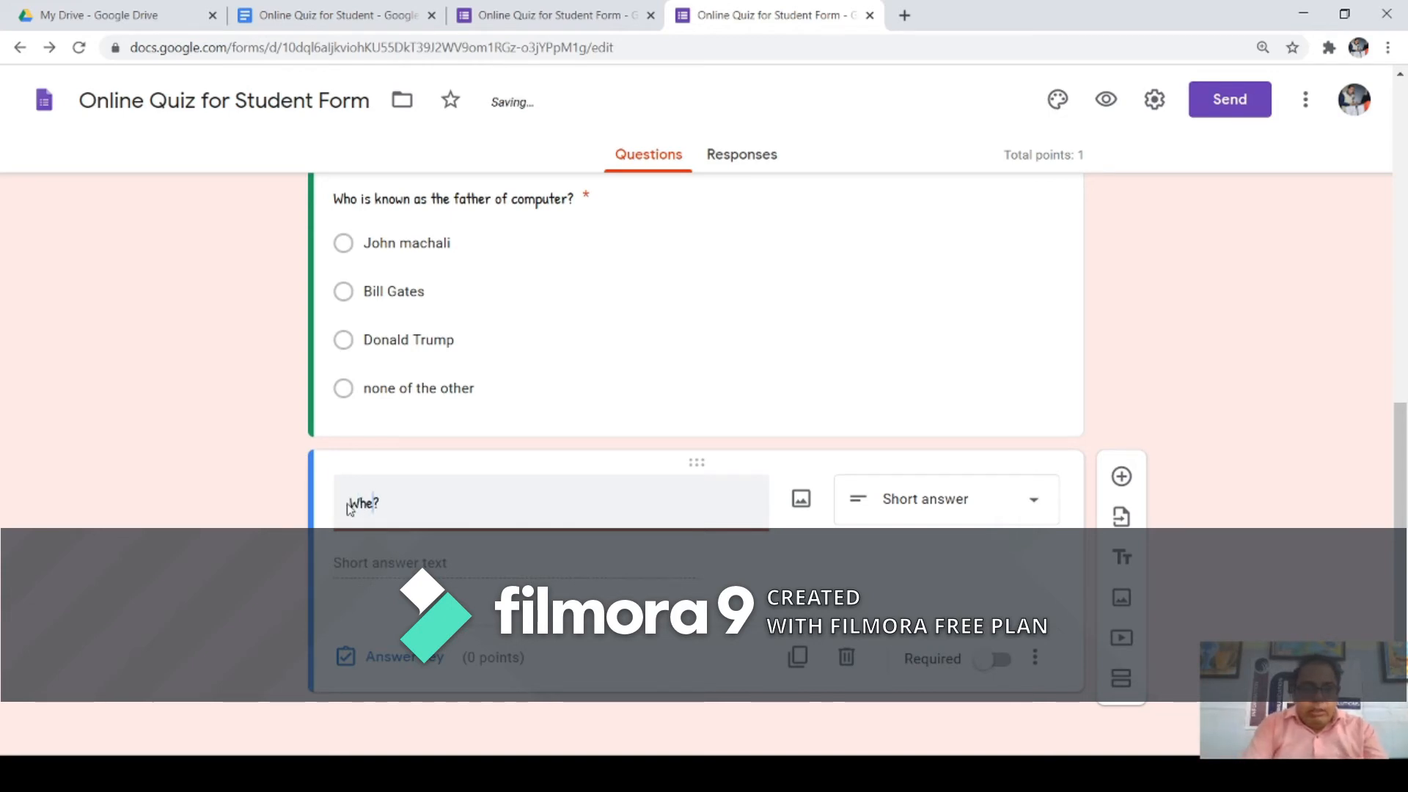
type("n")
key("BackSpace")
type("hen was Navodaya ")
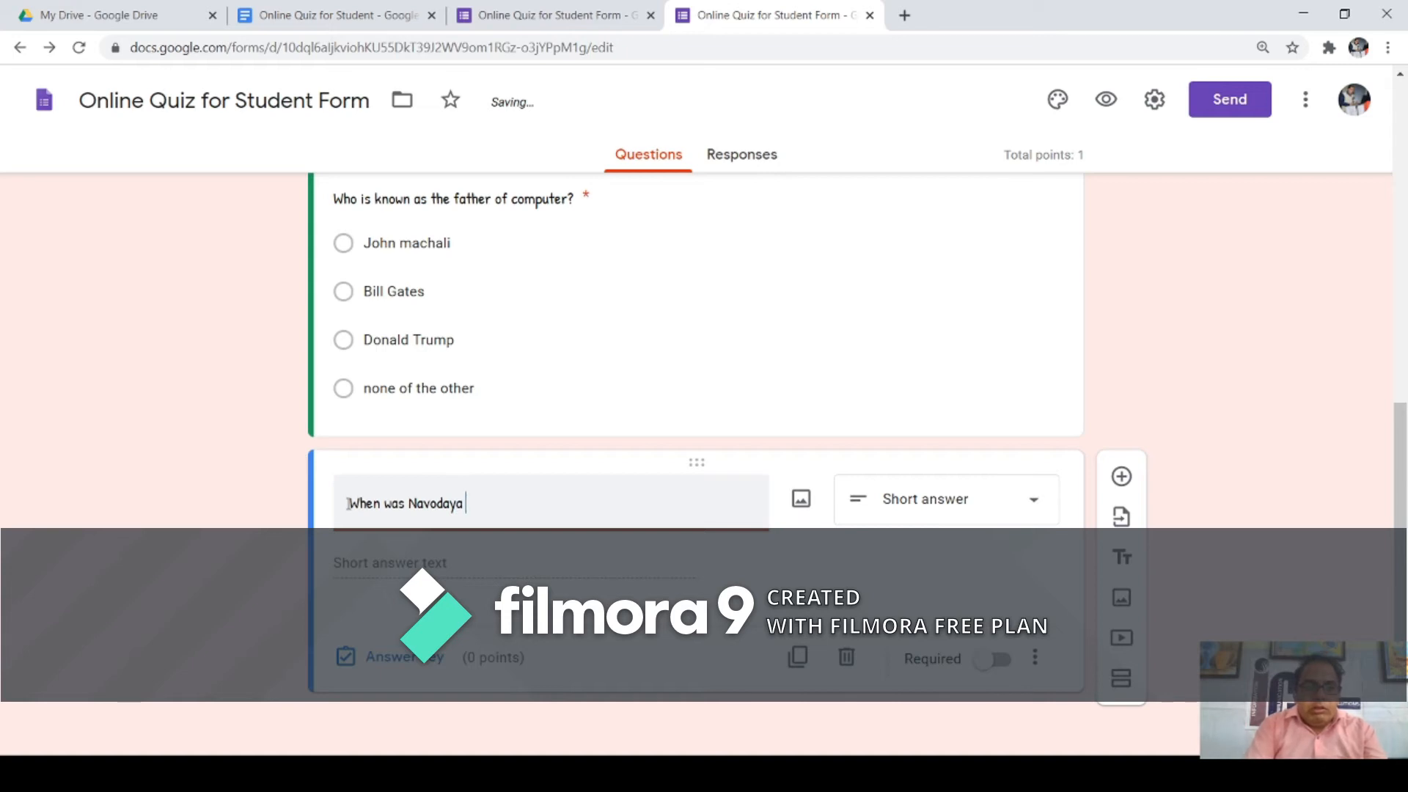
type("Started")
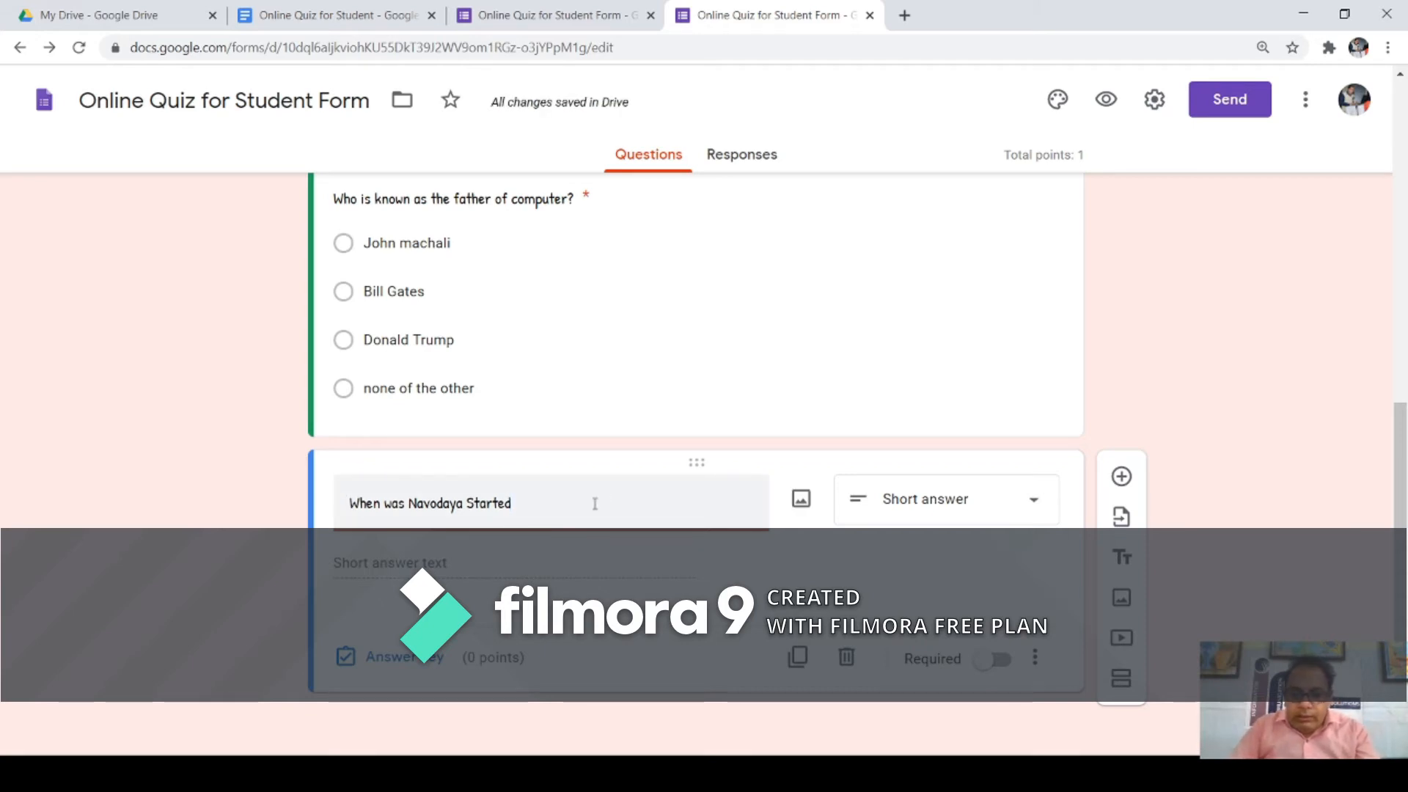
type("e?")
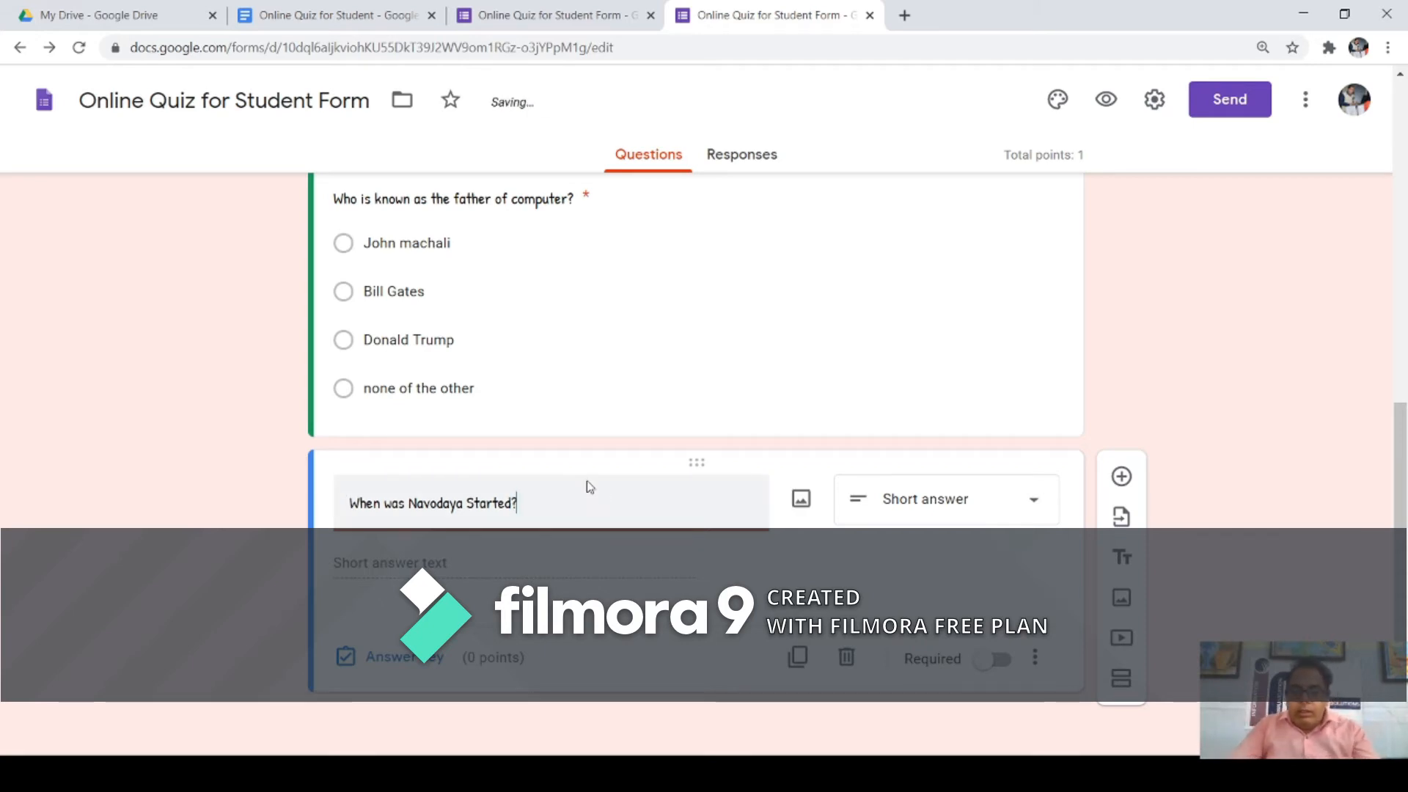
left_click(416, 658)
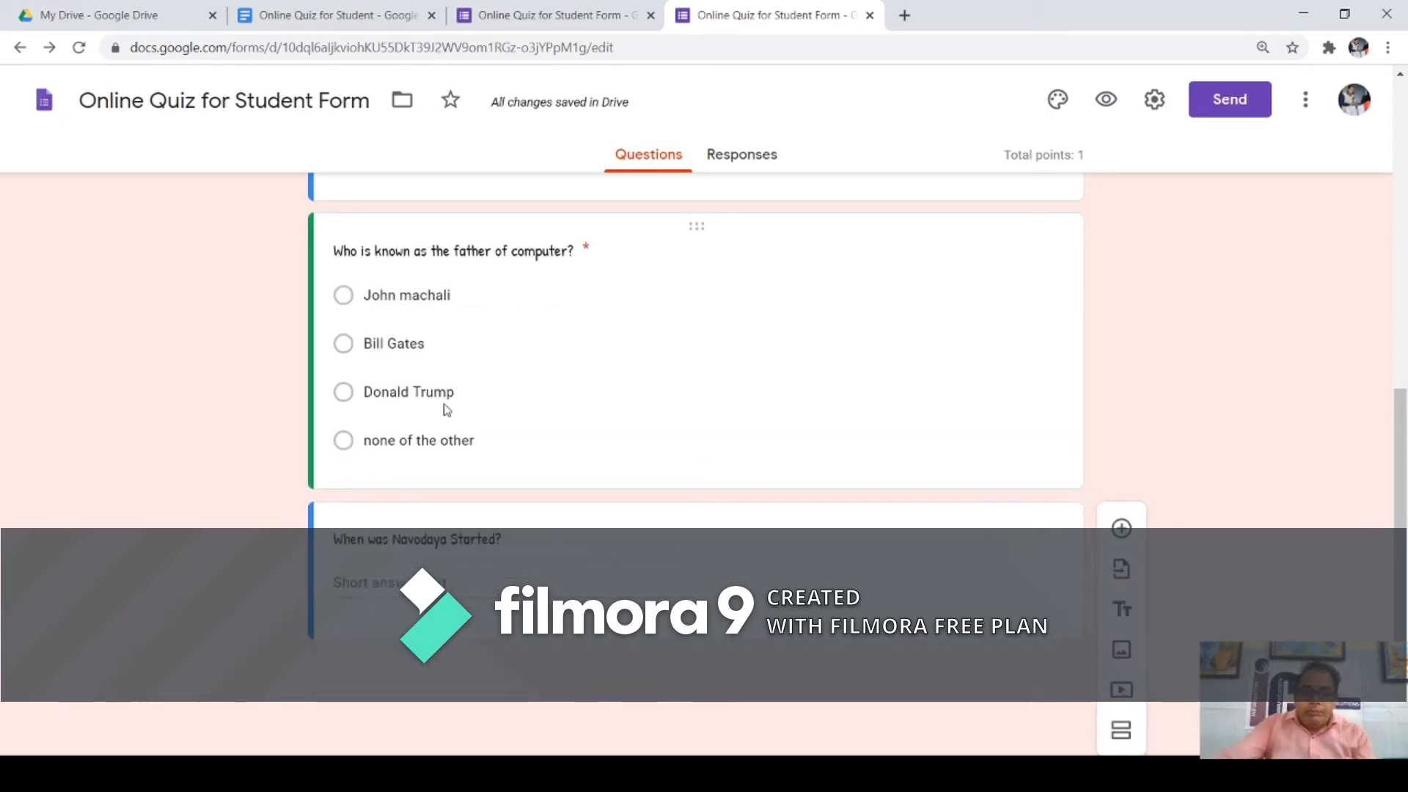
left_click(402, 541)
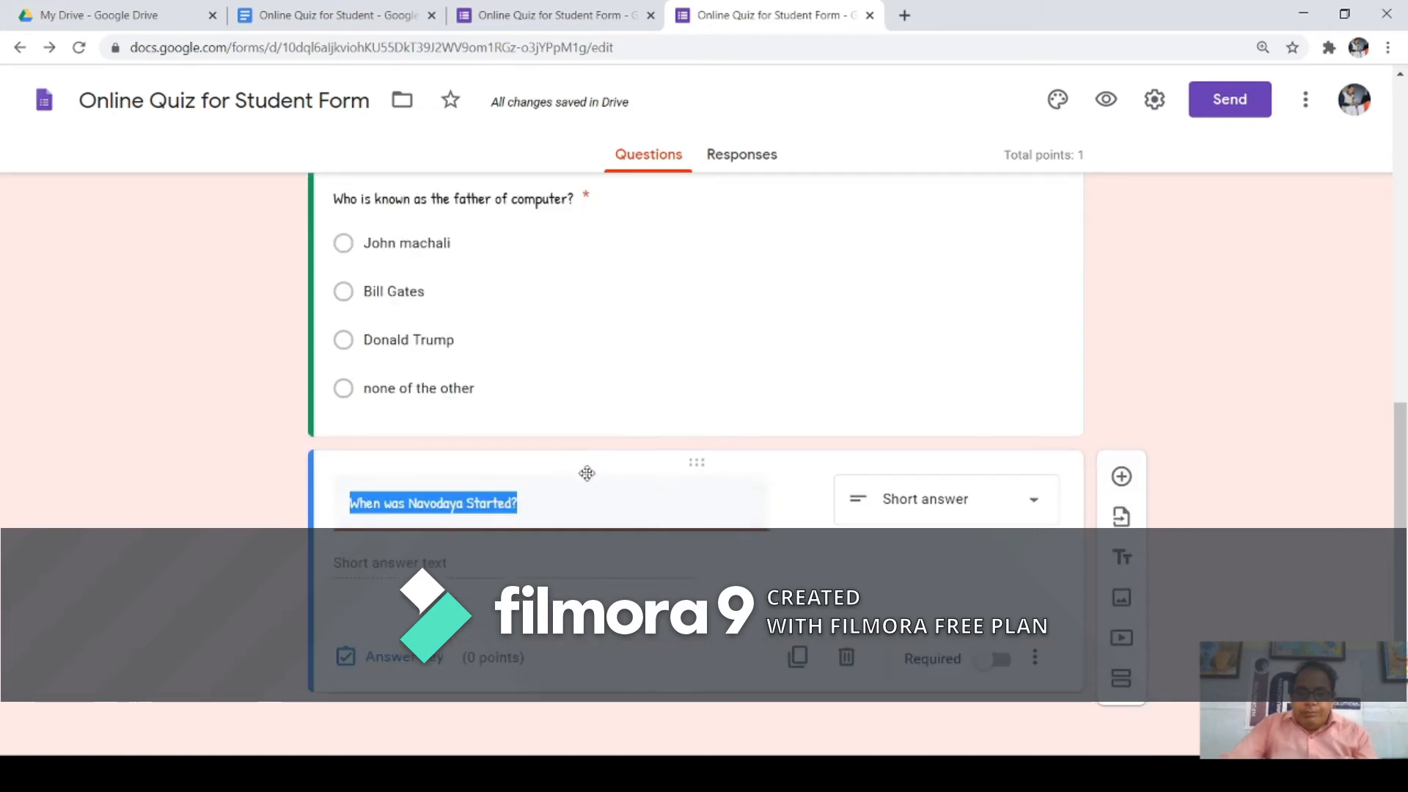
Step: Give the Navodaya question 1 point, accepting only 1986 and marking all other answers incorrect
left_click(412, 665)
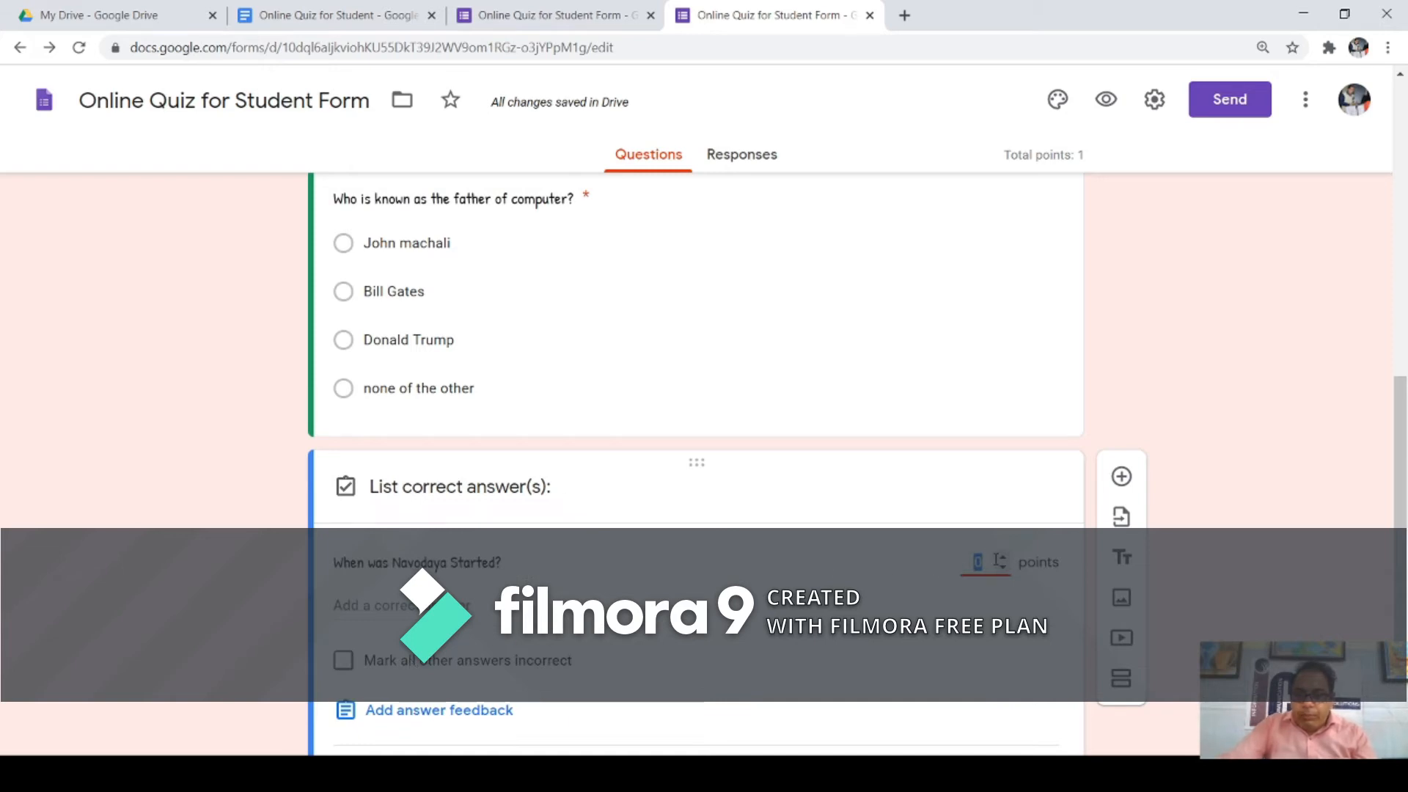
left_click(1003, 557)
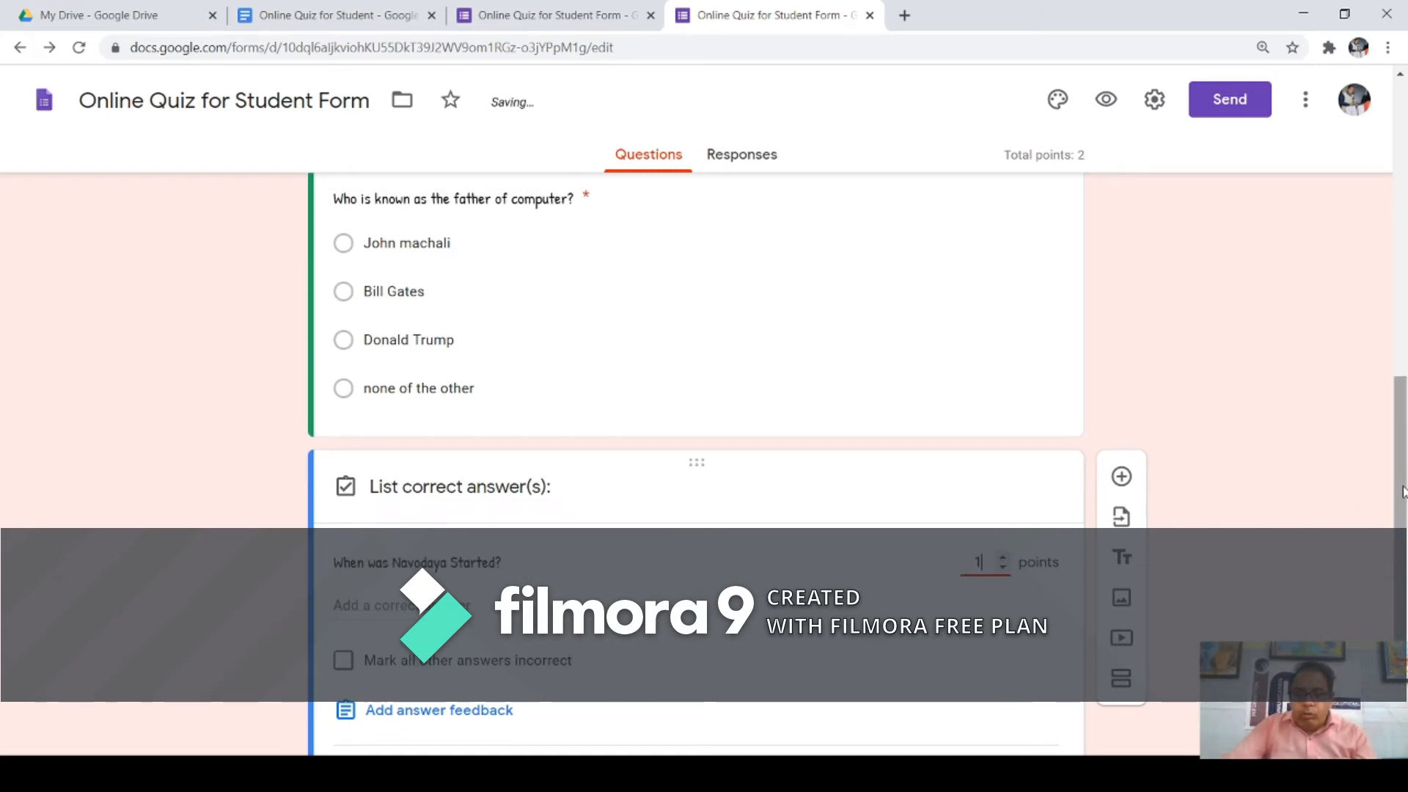
scroll(1402, 491, "down", 2)
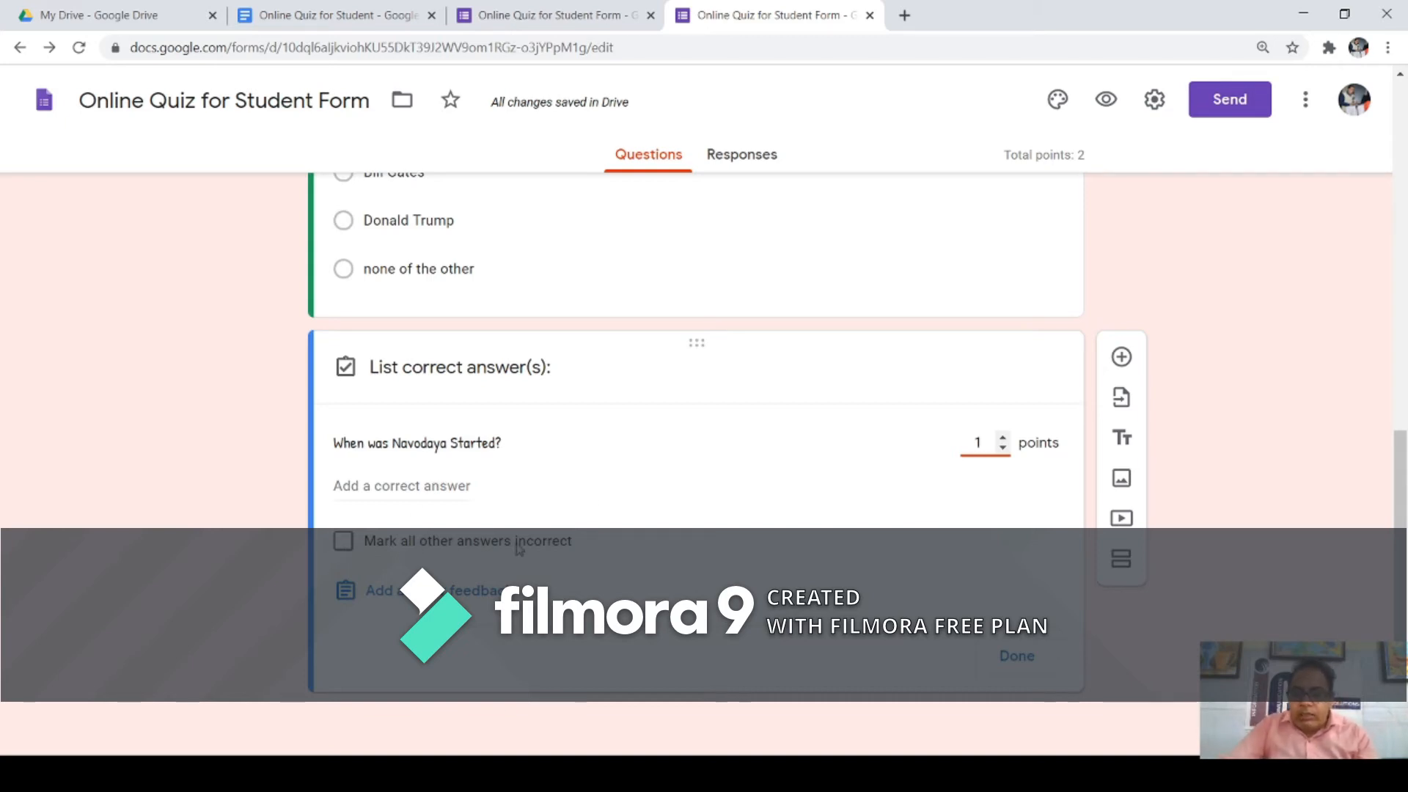
left_click(376, 488)
type("1986")
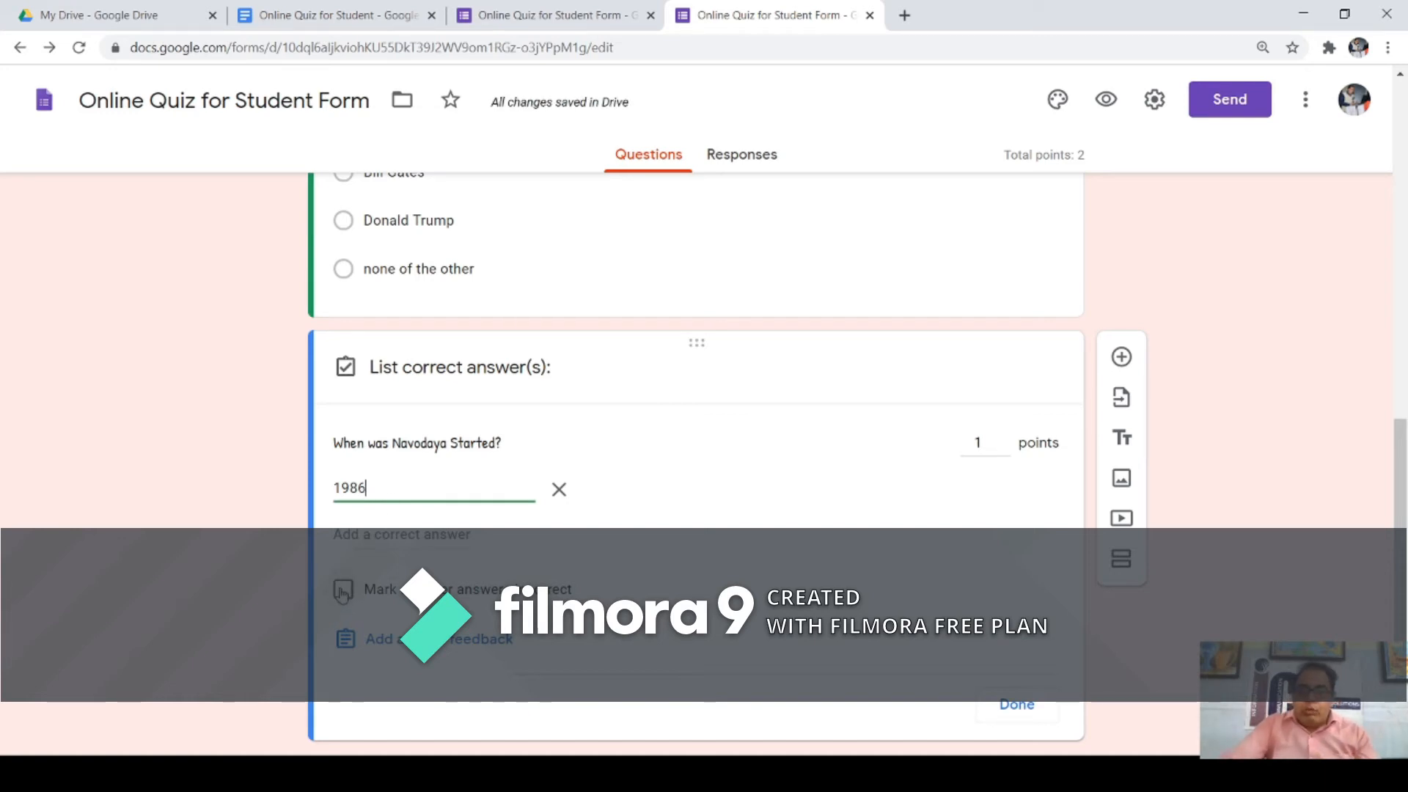
left_click(344, 591)
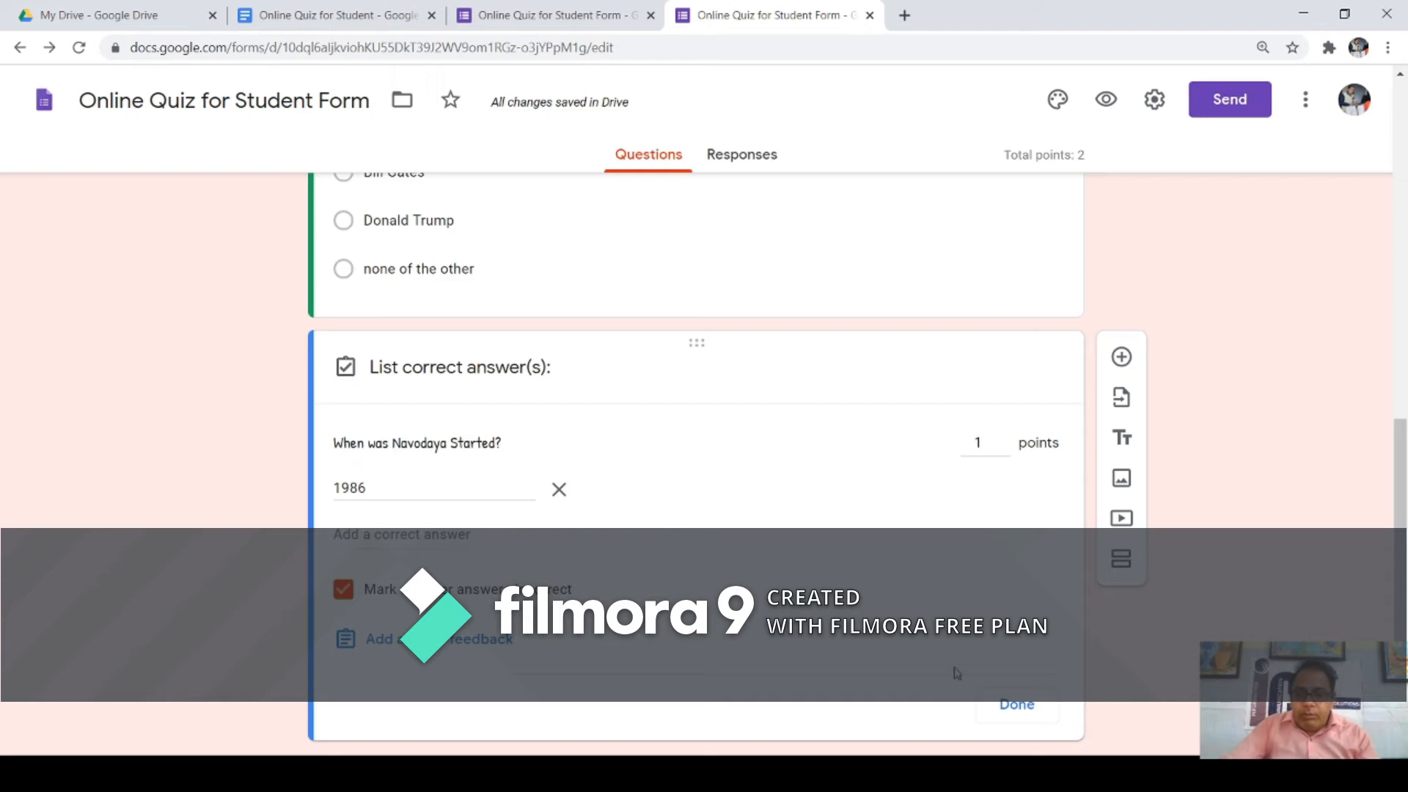
left_click(1015, 704)
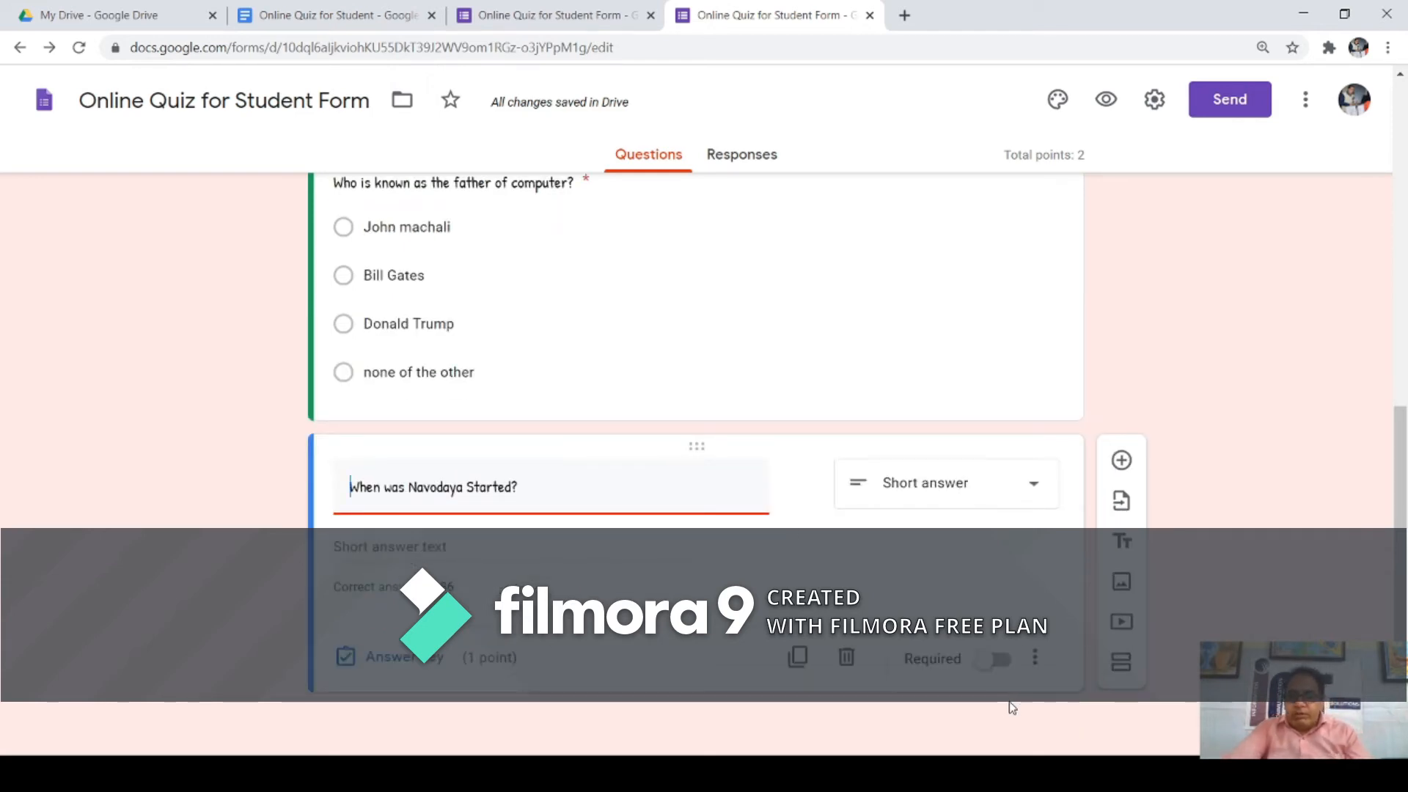
Step: Retitle the question to 'In which Year Navodaya School was Started?'
type("In which")
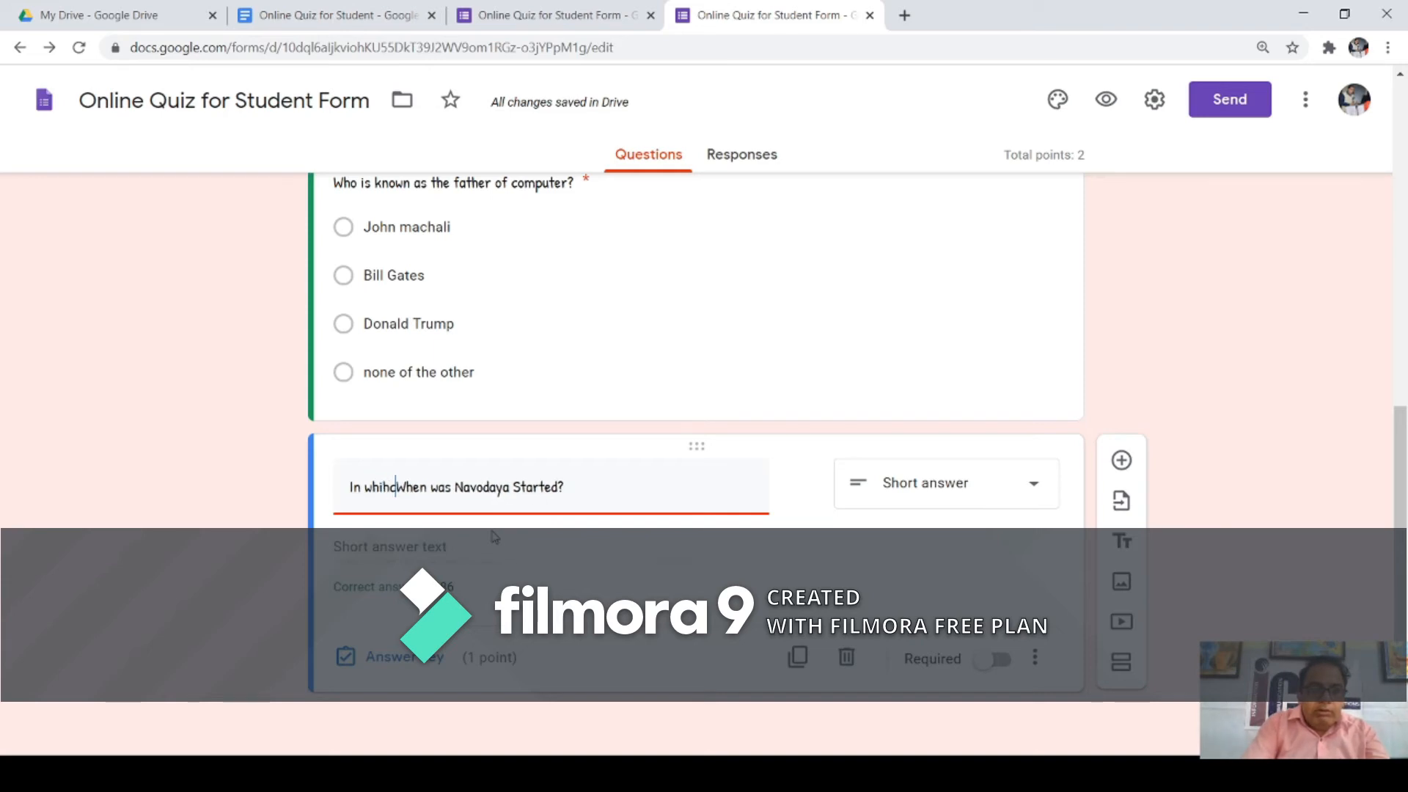
key("BackSpace")
key("BackSpace")
type("ch Year")
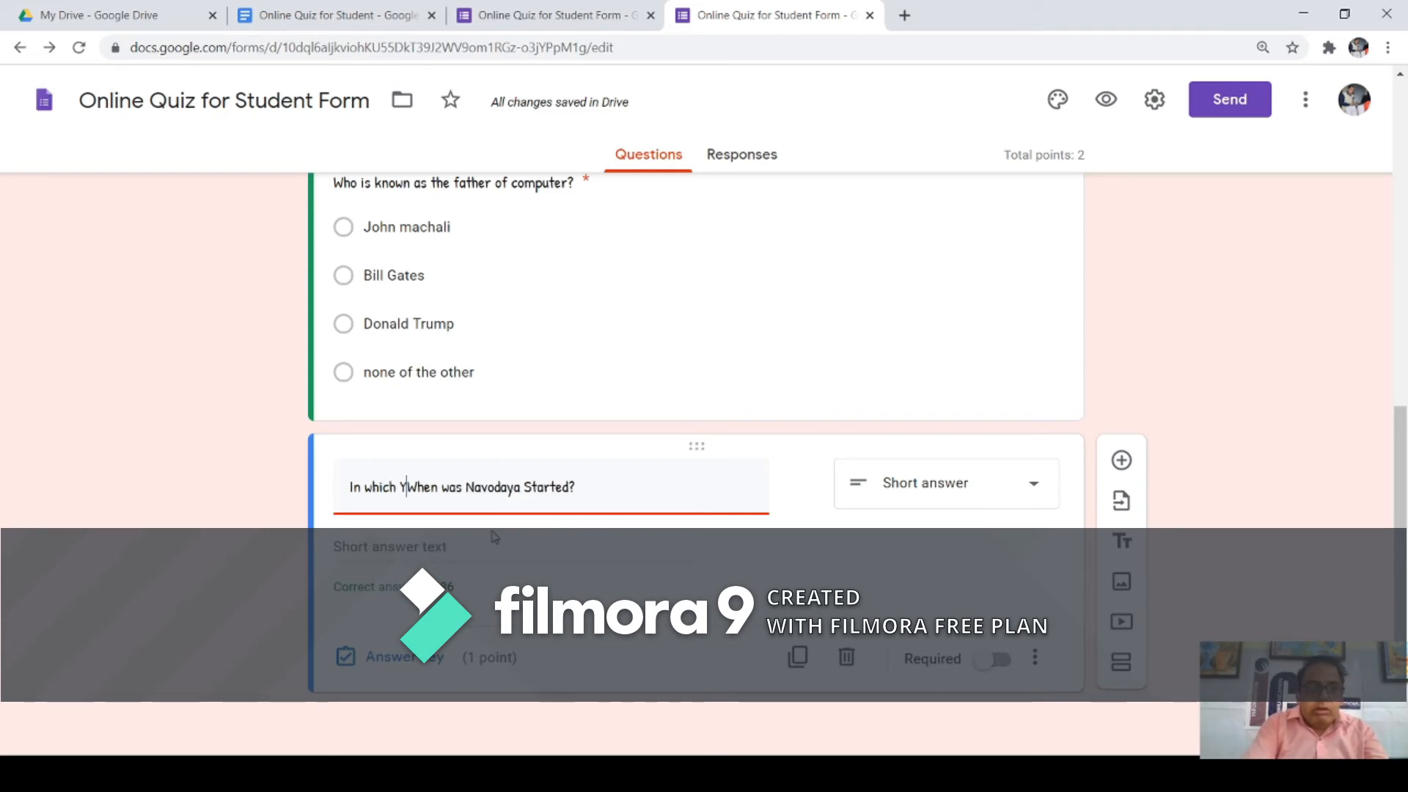
key("Delete")
key("Delete")
key("Delete")
key("Delete")
key("Delete")
key("Delete")
key("Delete")
key("Delete")
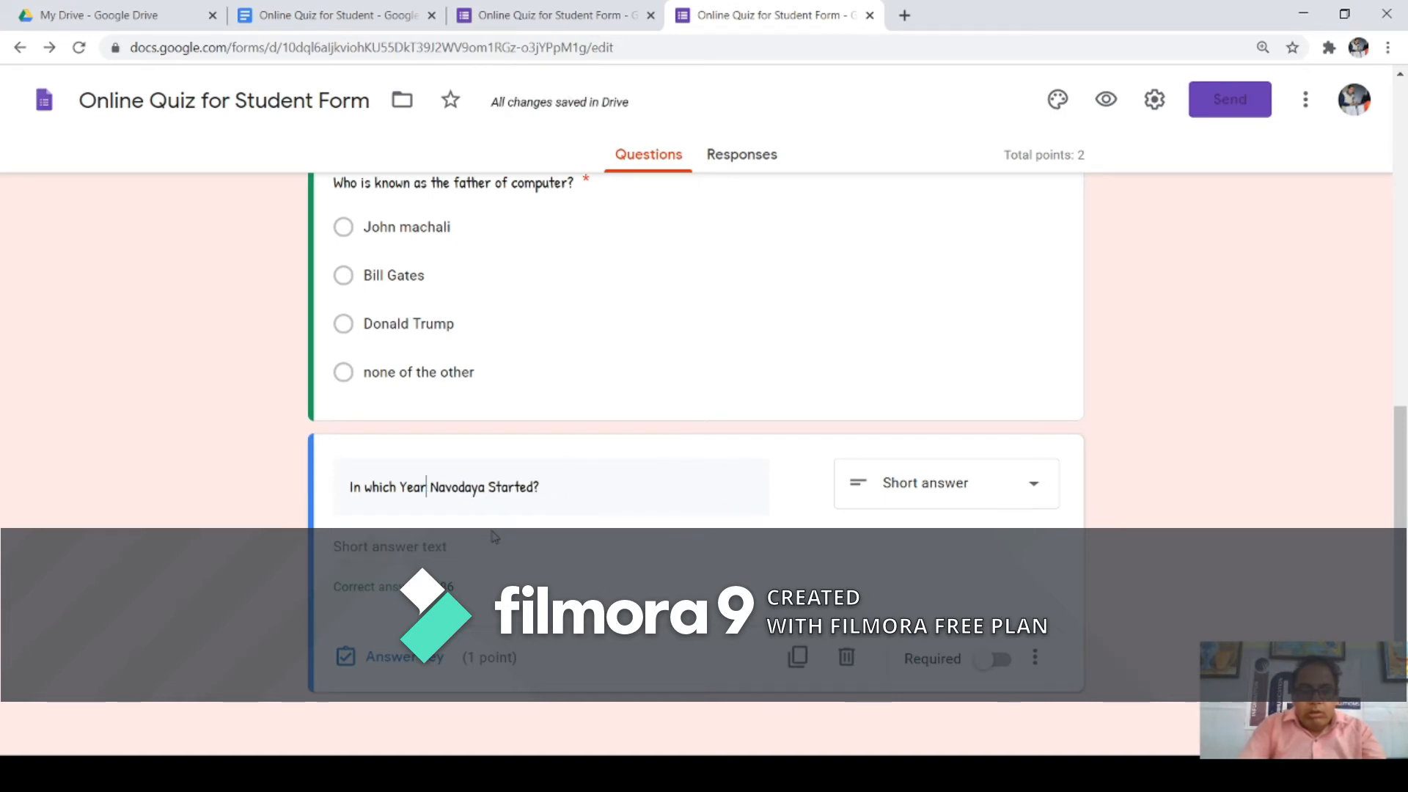
key("Right")
key("Right")
key("Right")
key("Right")
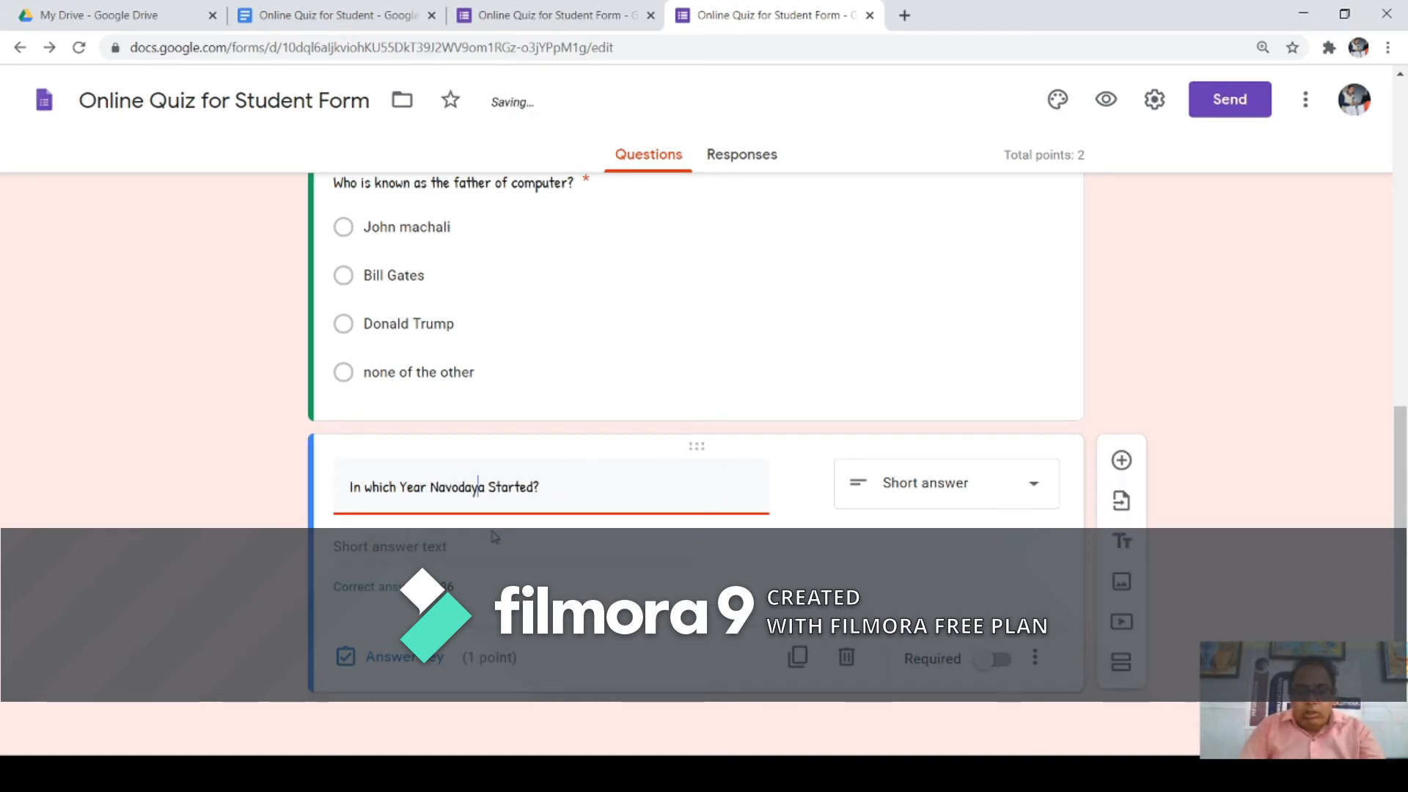
type("Schoo")
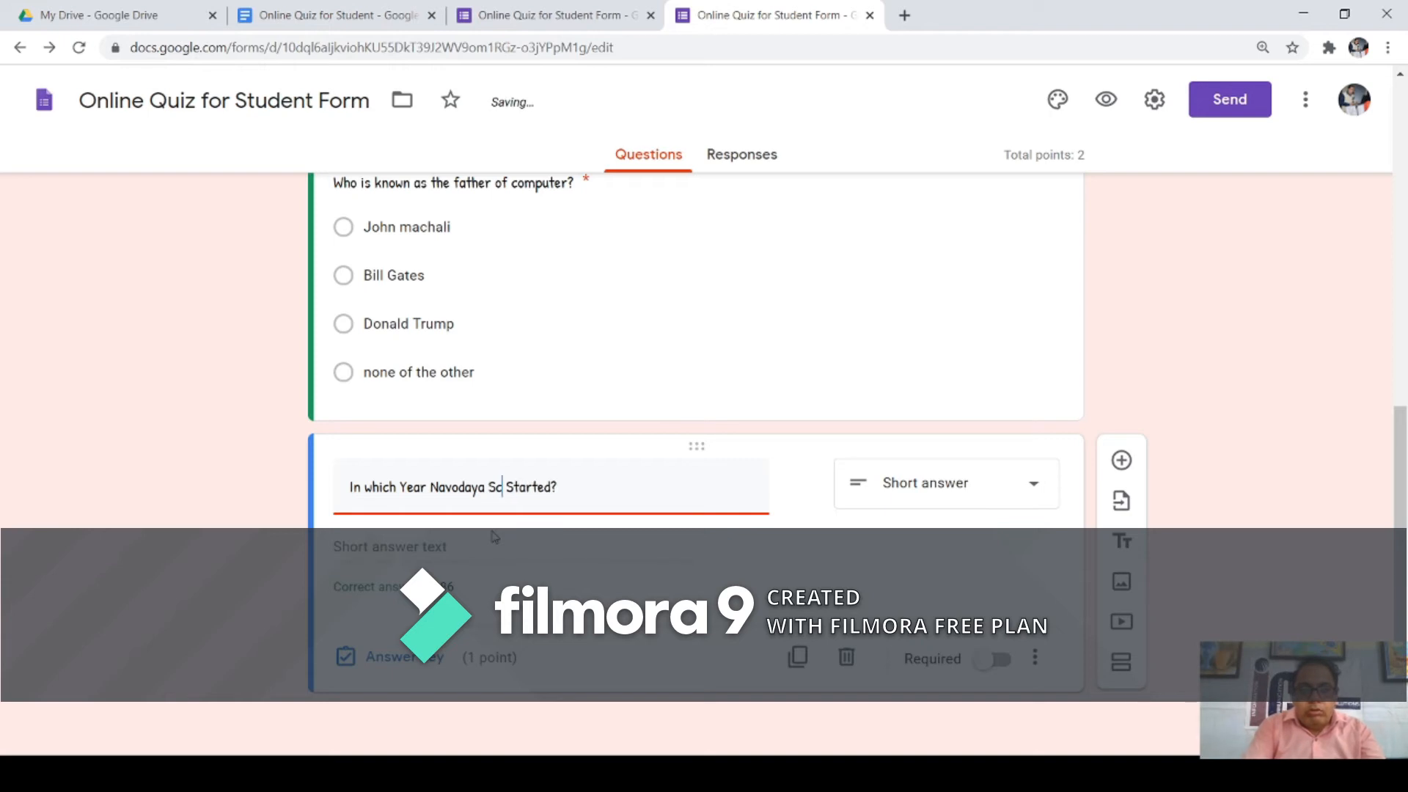
type("l was")
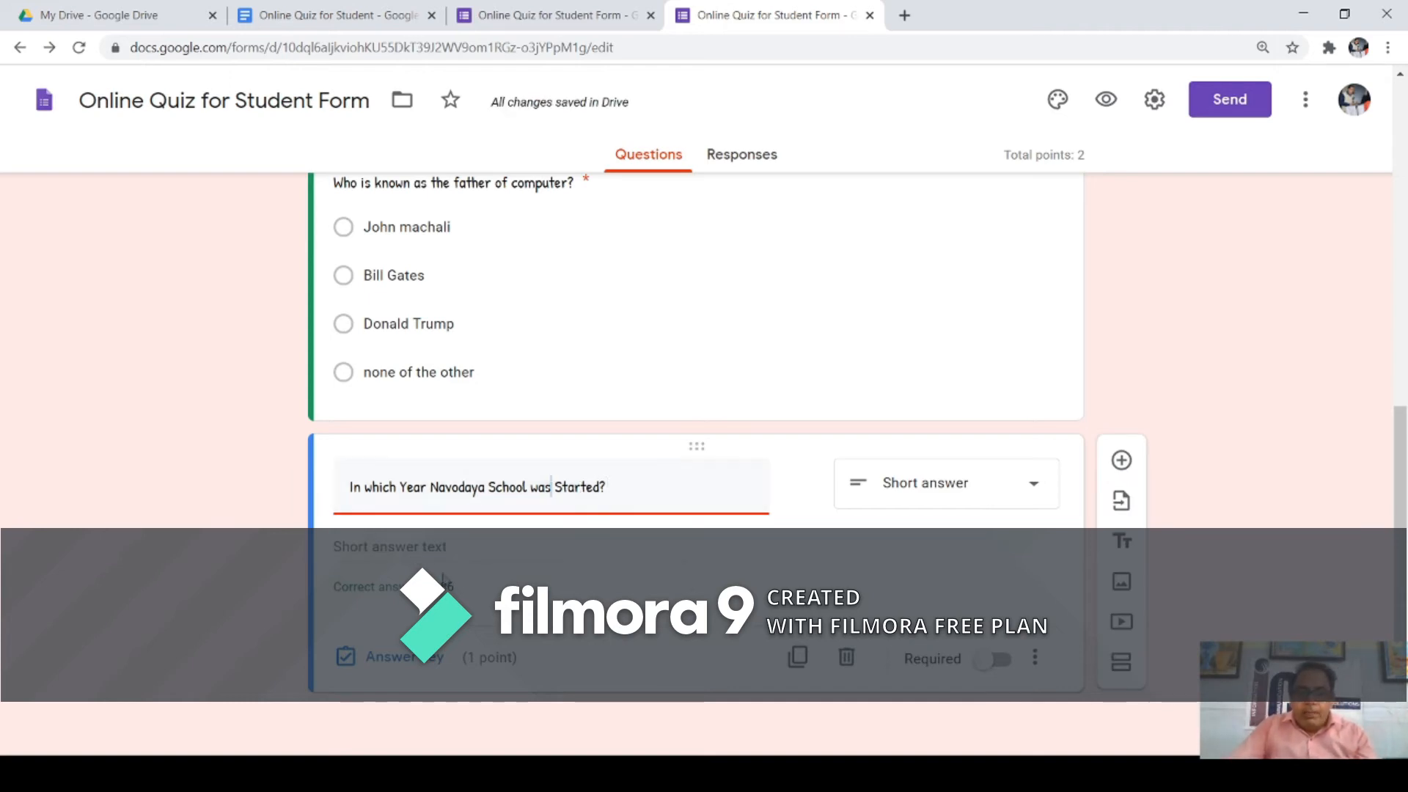
Step: Make the Navodaya question required
double_click(449, 587)
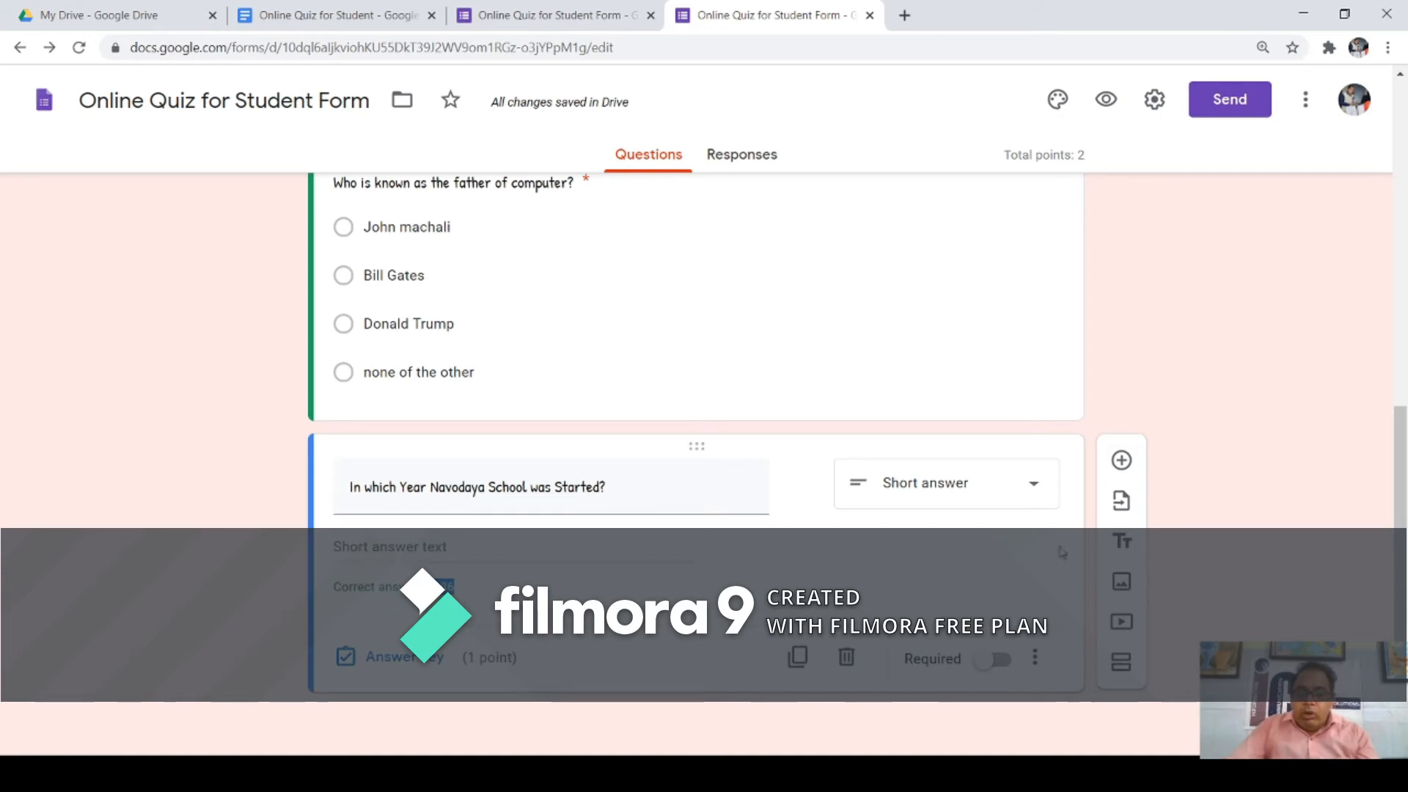
left_click(1000, 662)
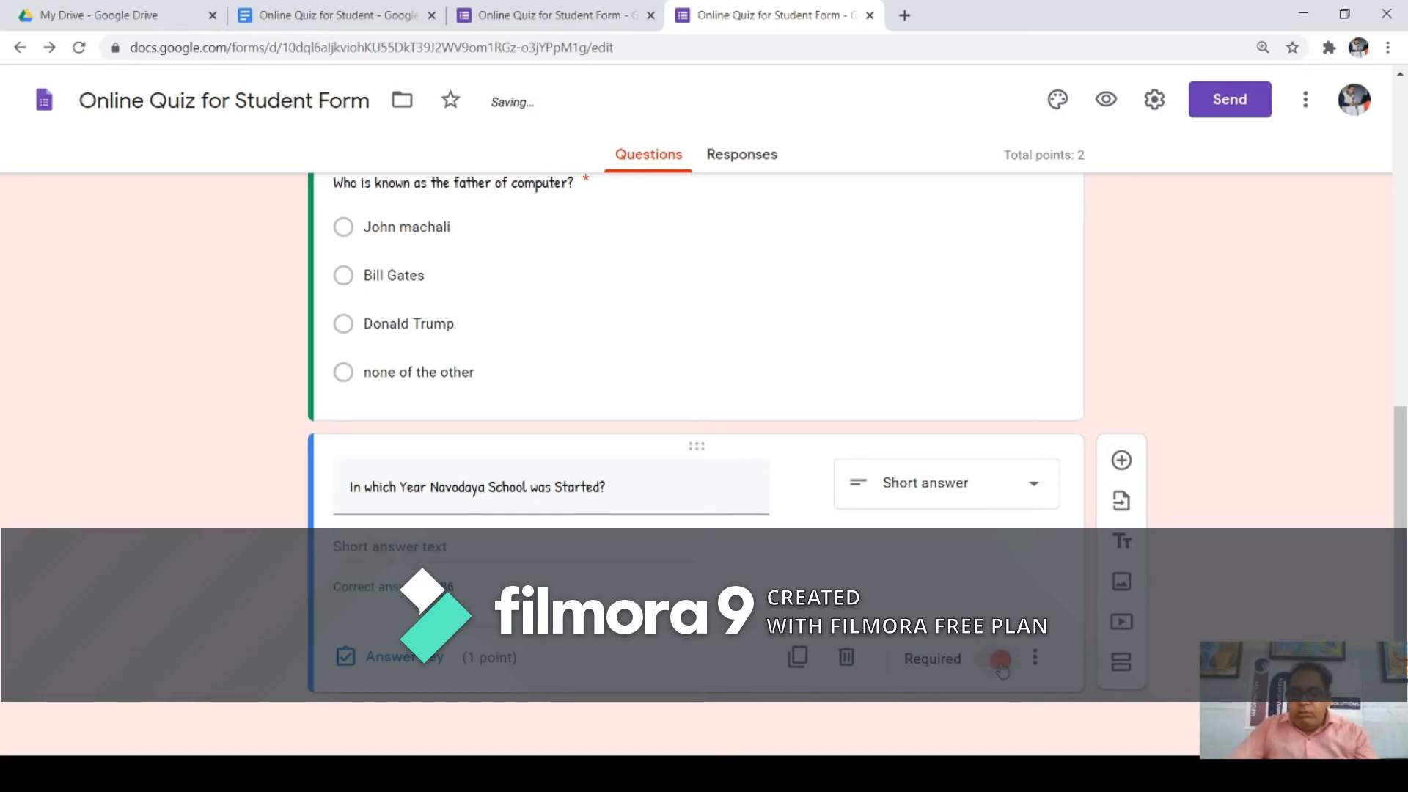
scroll(974, 588, "up", 1)
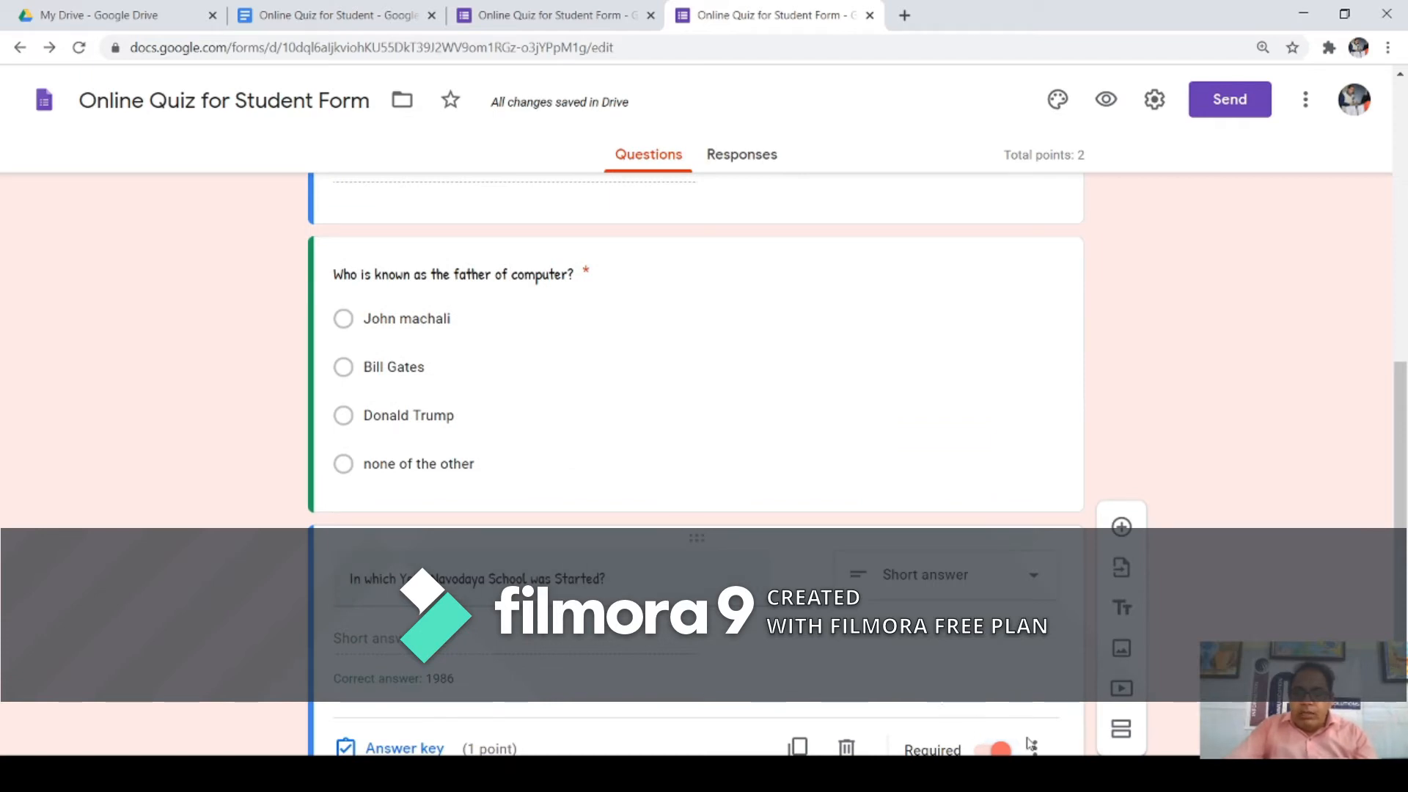
scroll(1031, 745, "down", 1)
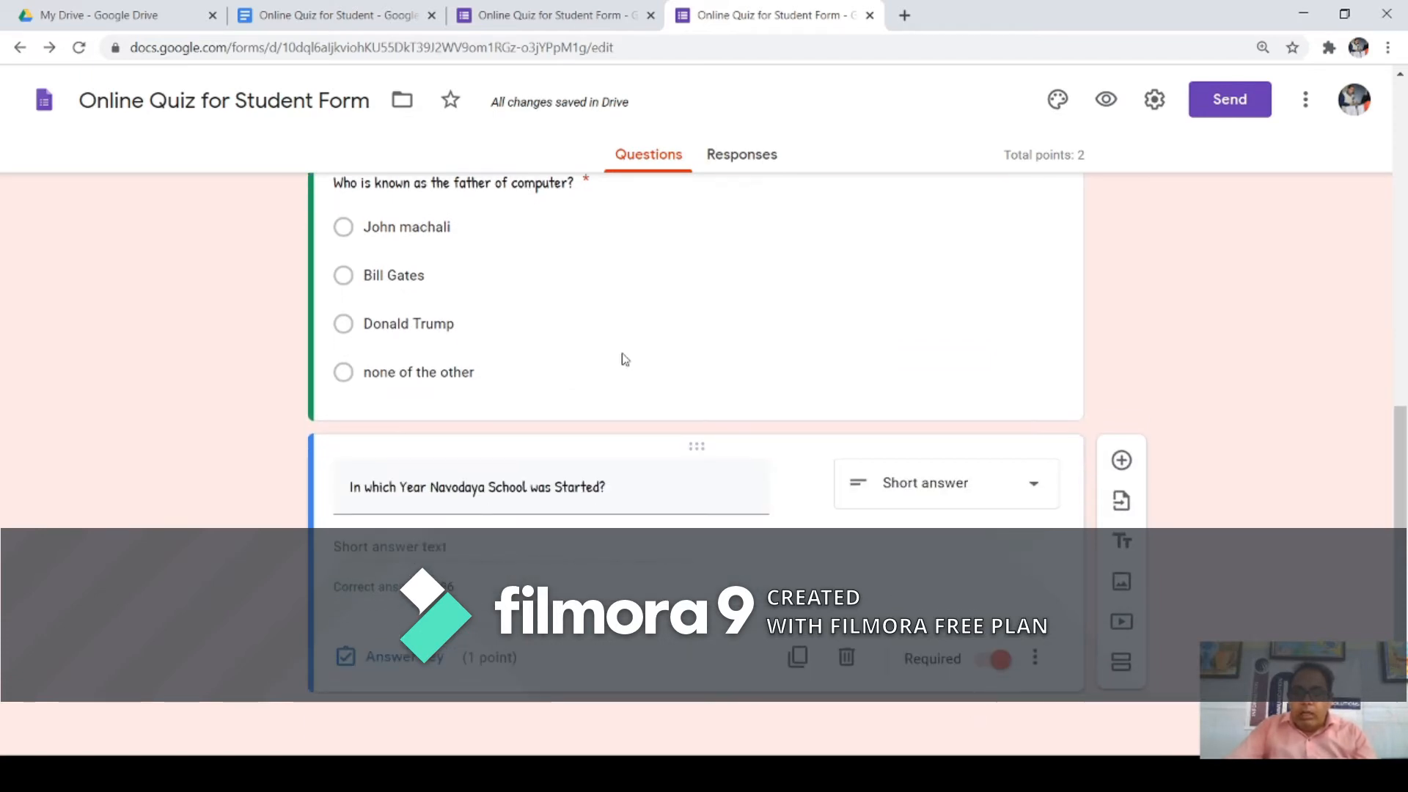
Step: Select the father-of-computer and name questions for editing
left_click(595, 308)
scroll(595, 315, "up", 3)
triple_click(606, 475)
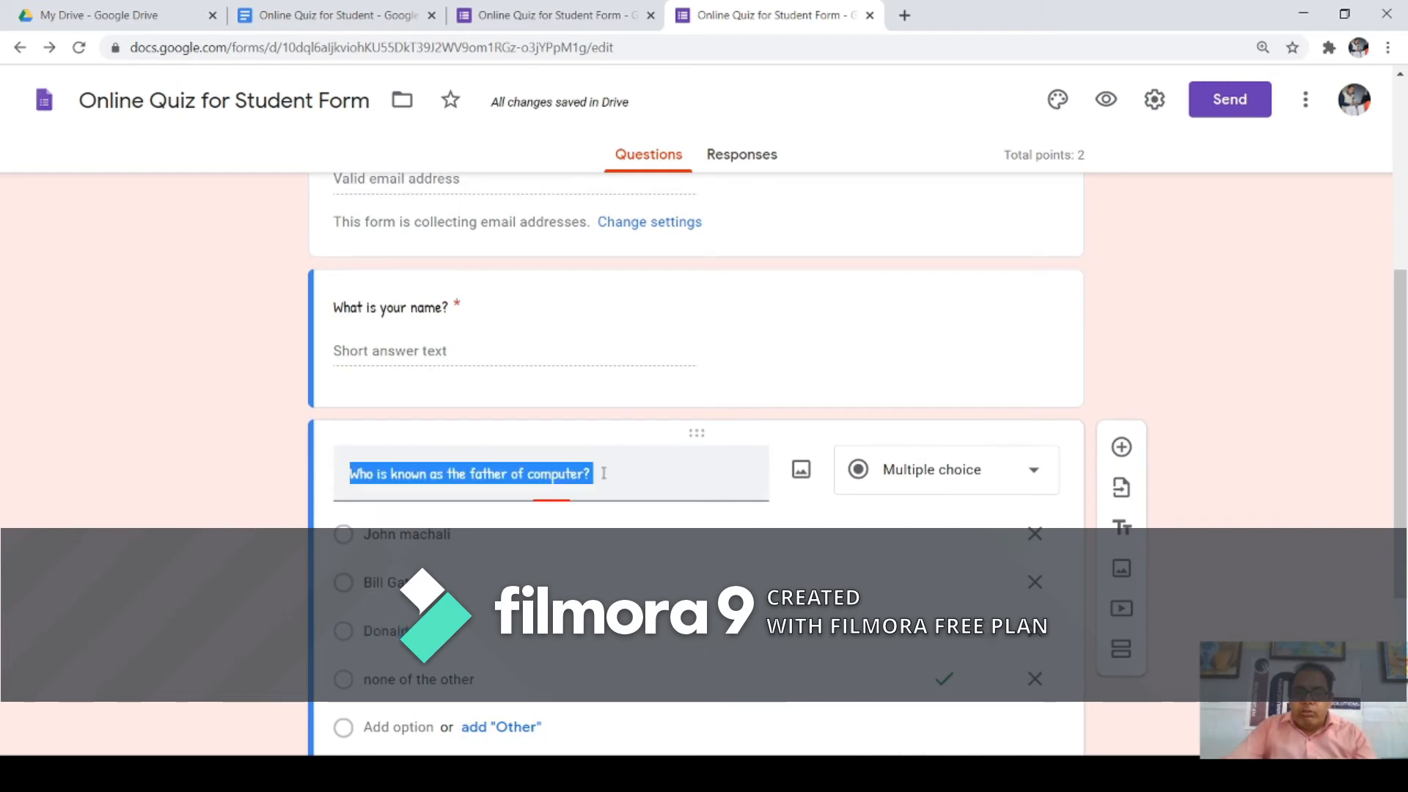
left_click(612, 366)
scroll(734, 409, "down", 3)
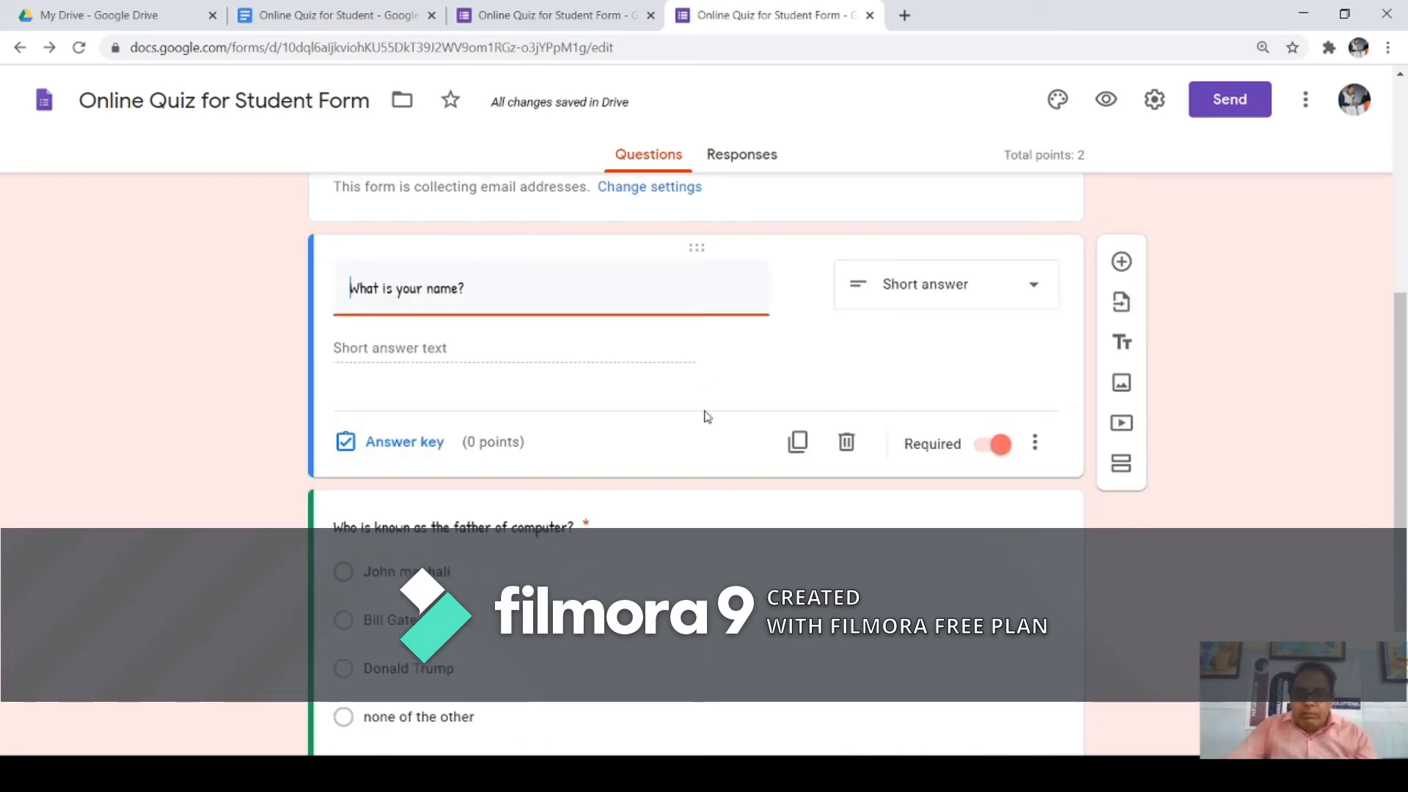
left_click(1107, 102)
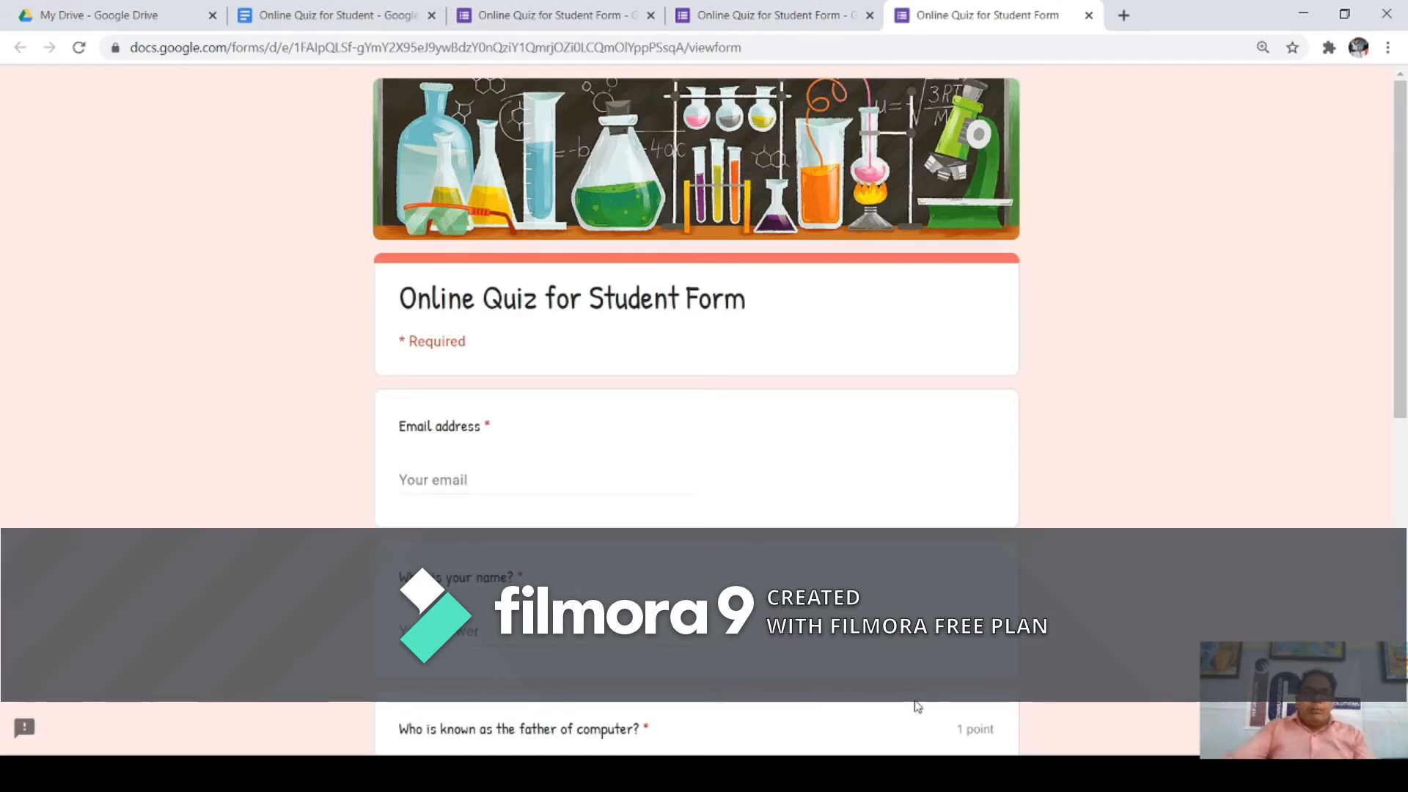
scroll(692, 497, "down", 3)
left_click_drag(436, 243, 483, 243)
left_click_drag(435, 395, 518, 396)
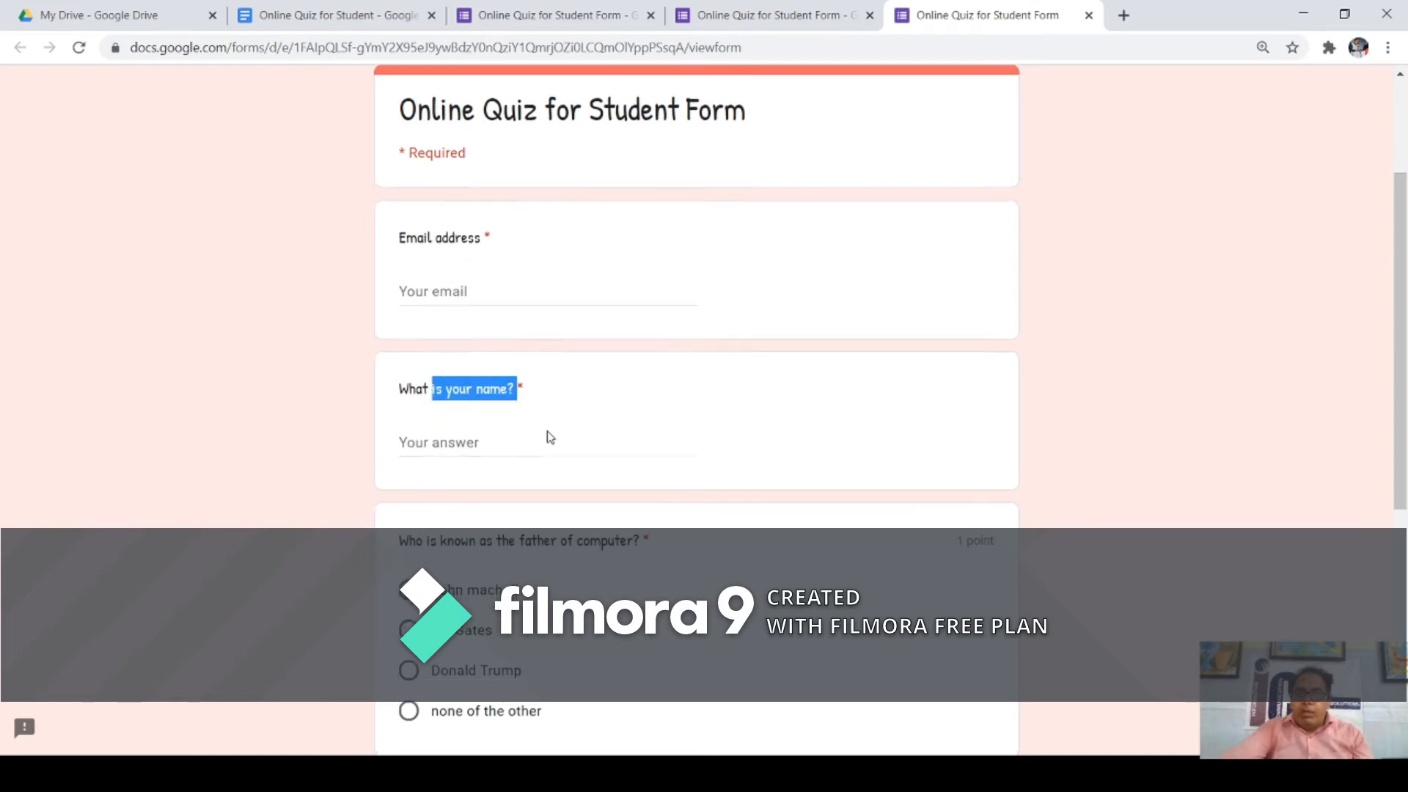
scroll(545, 425, "down", 4)
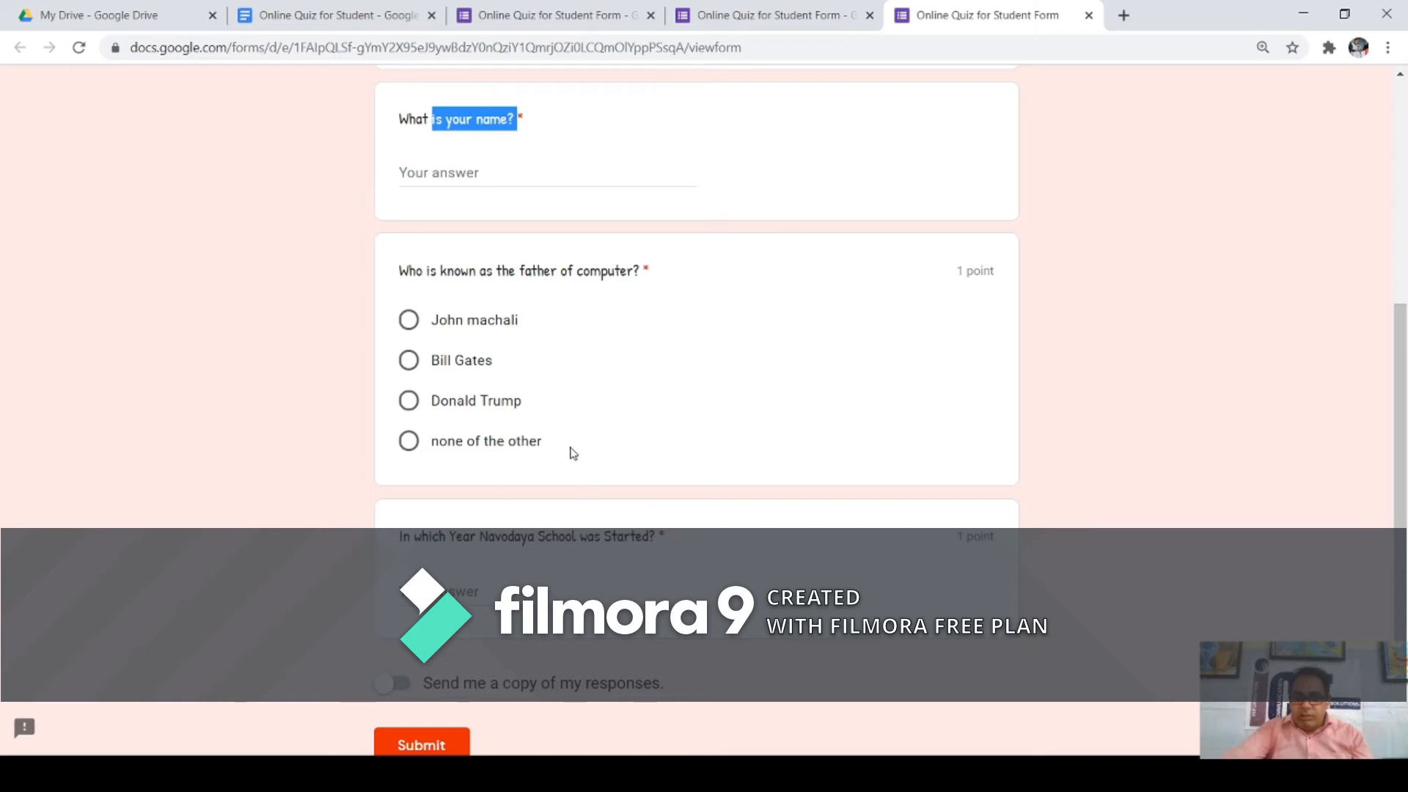
scroll(569, 449, "up", 6)
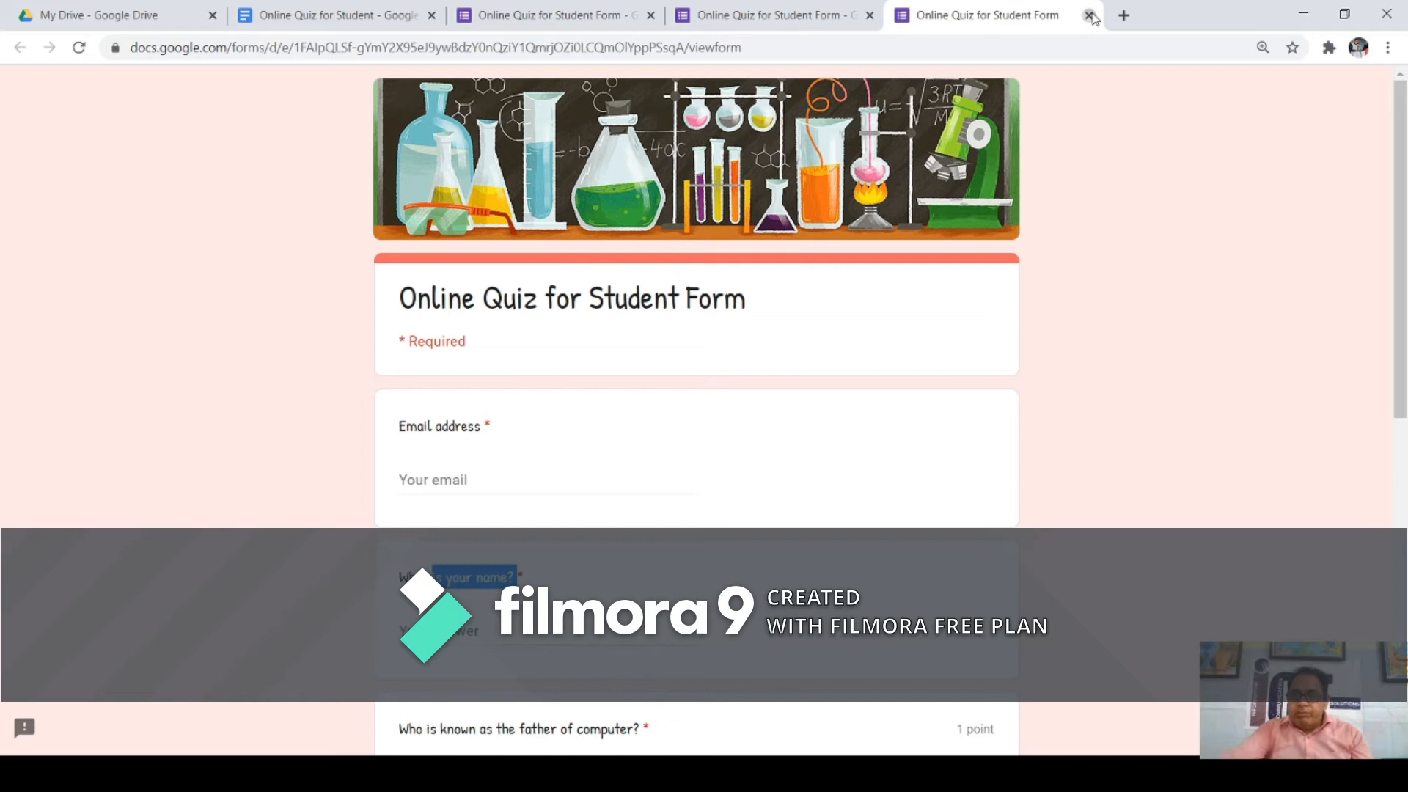
left_click(1090, 16)
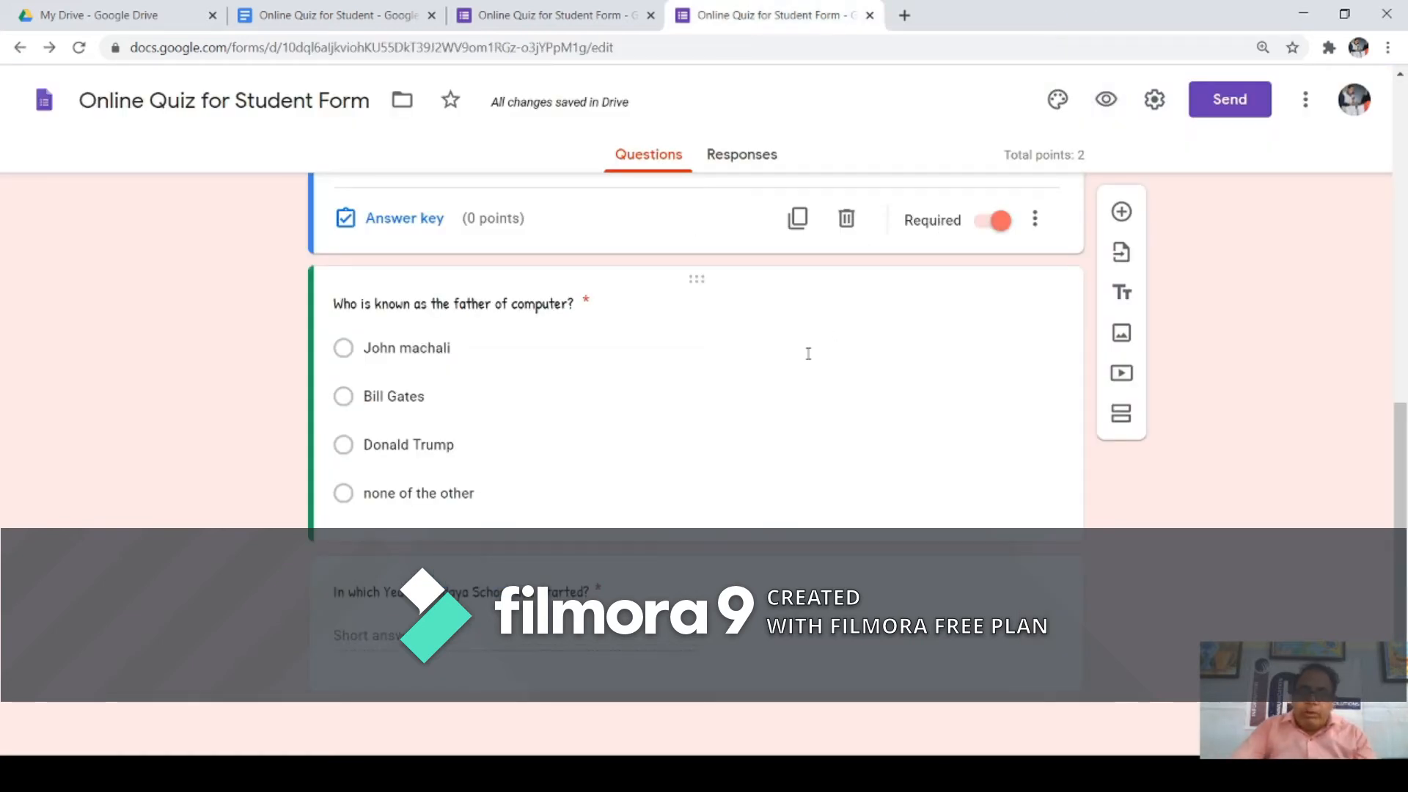
Step: Duplicate the father-of-computer question and retitle the copy 'Who is the Prime Minister of India?'
left_click(757, 402)
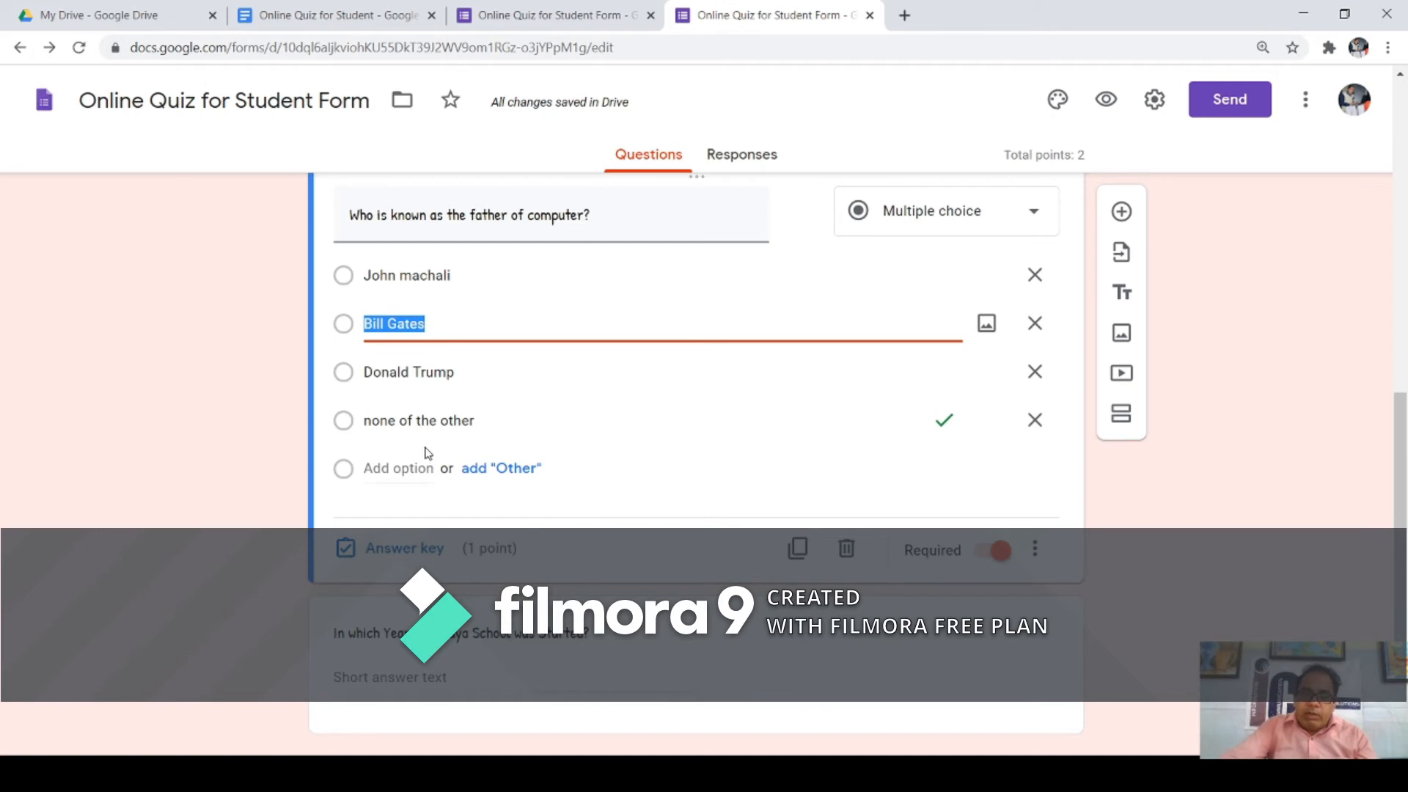
left_click(798, 550)
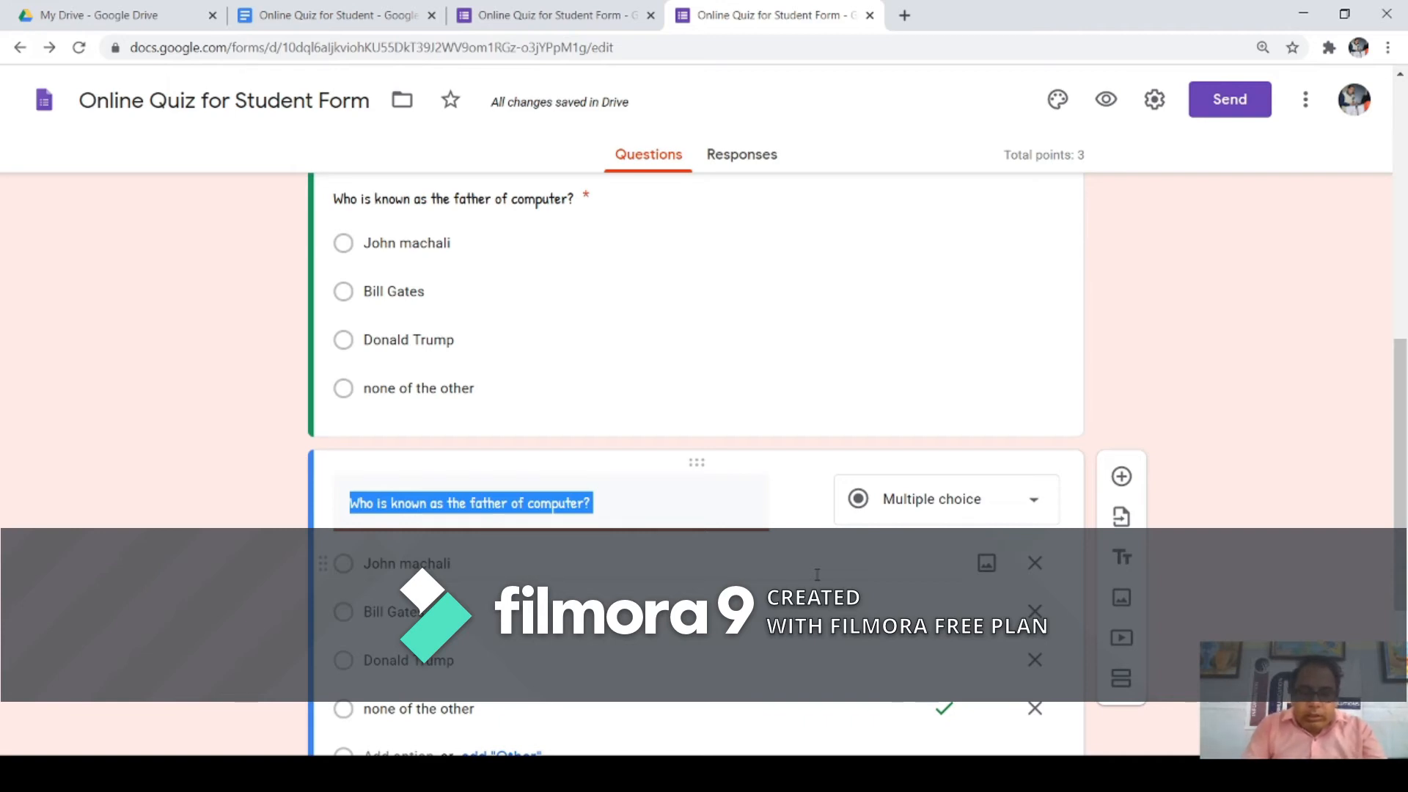
type("How")
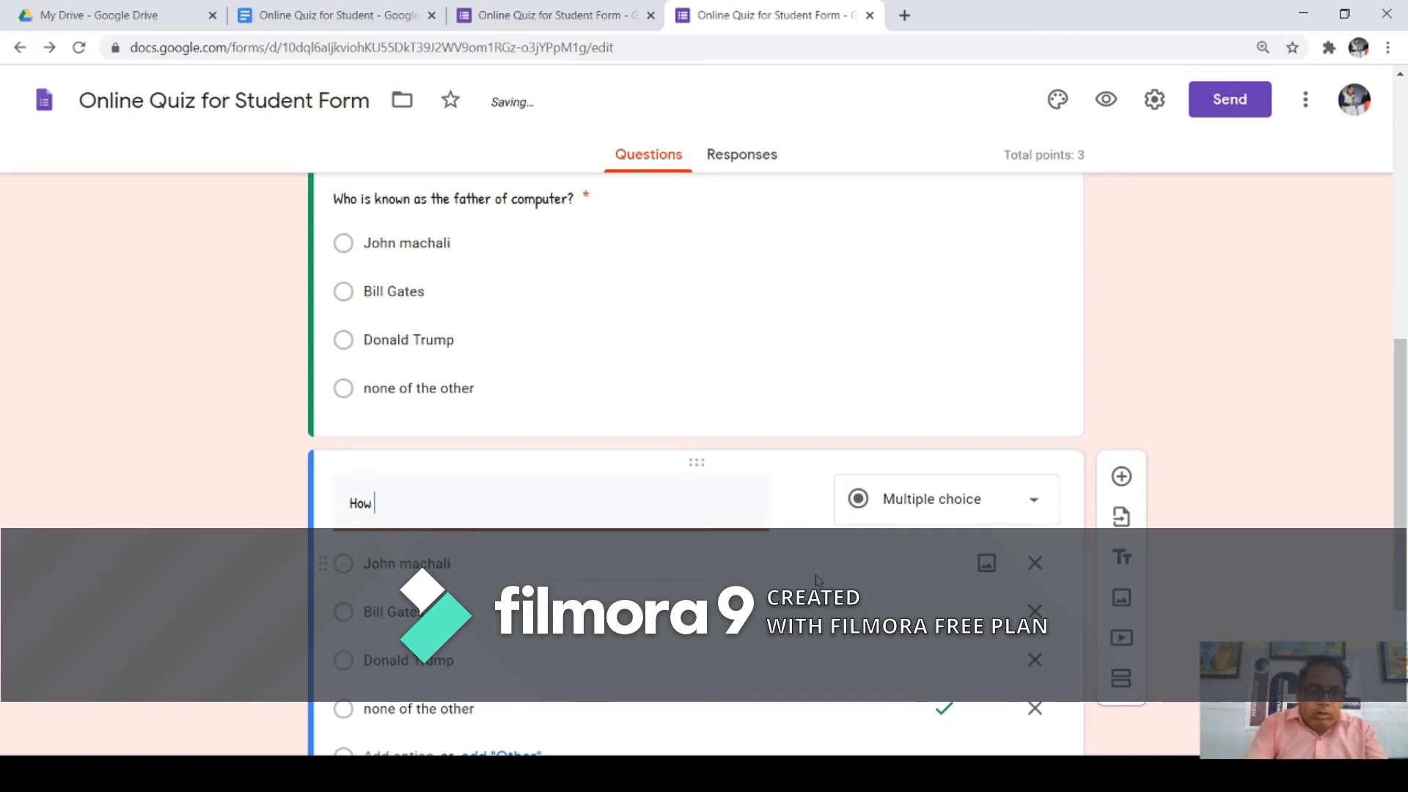
key("BackSpace")
key("BackSpace")
key("BackSpace")
type("Who is the Pri")
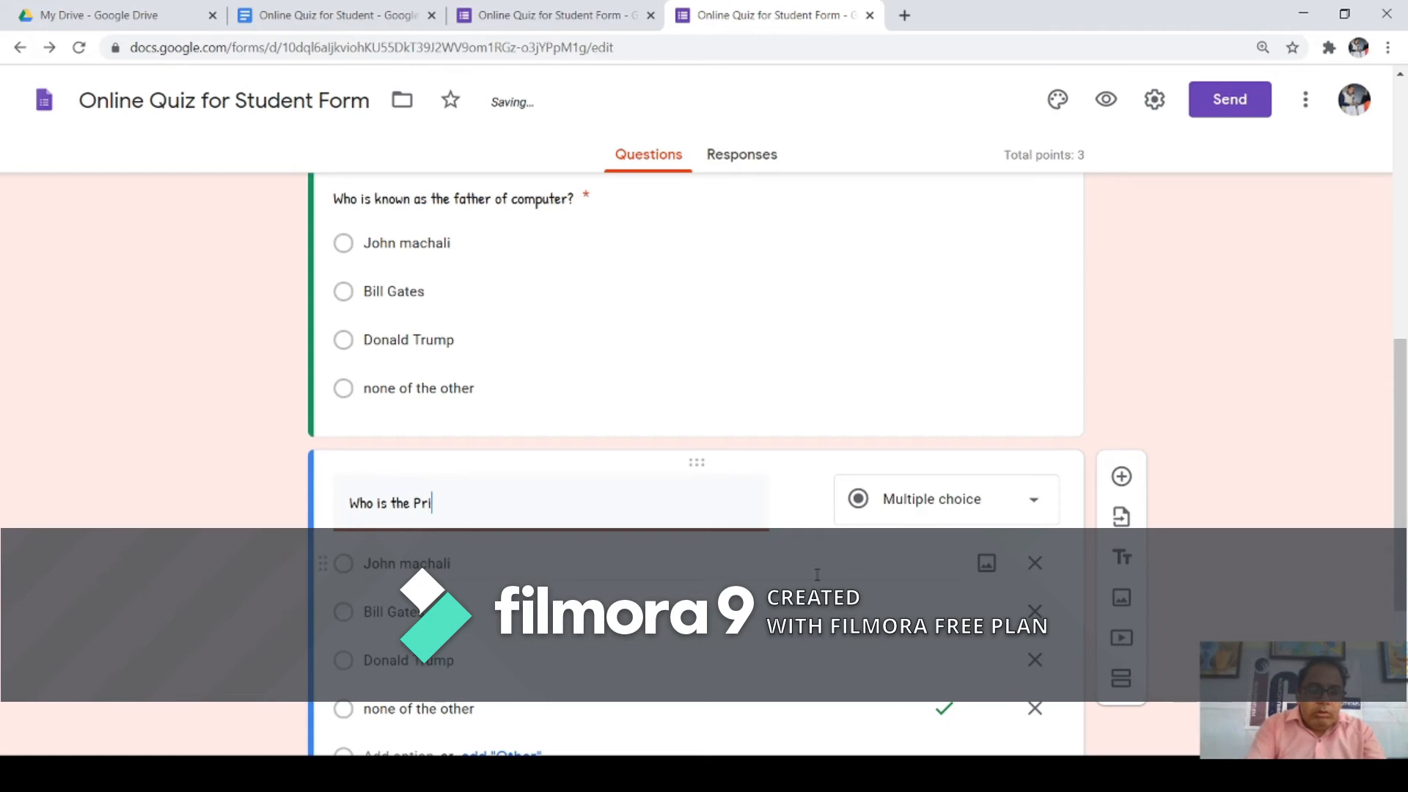
type("me Mini")
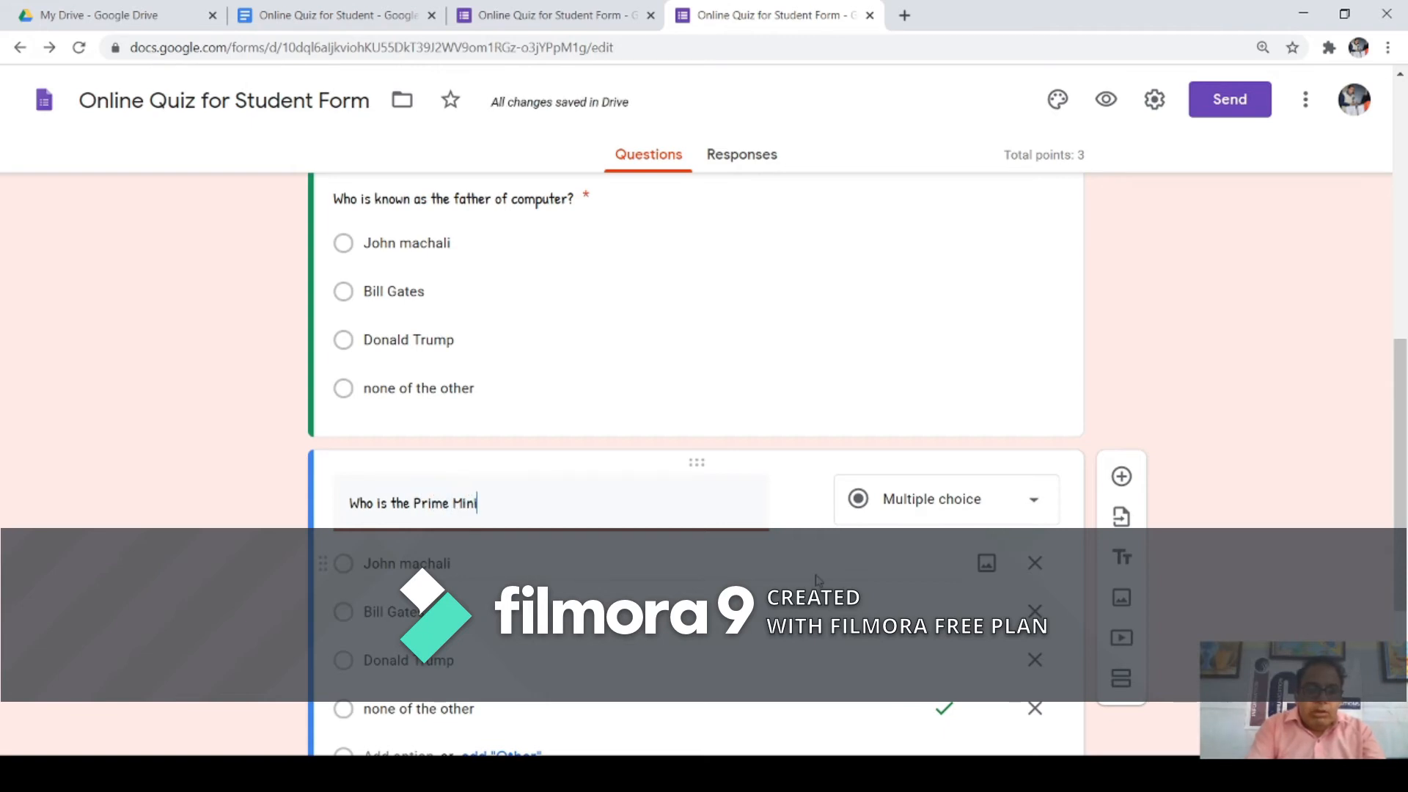
type("ster of India")
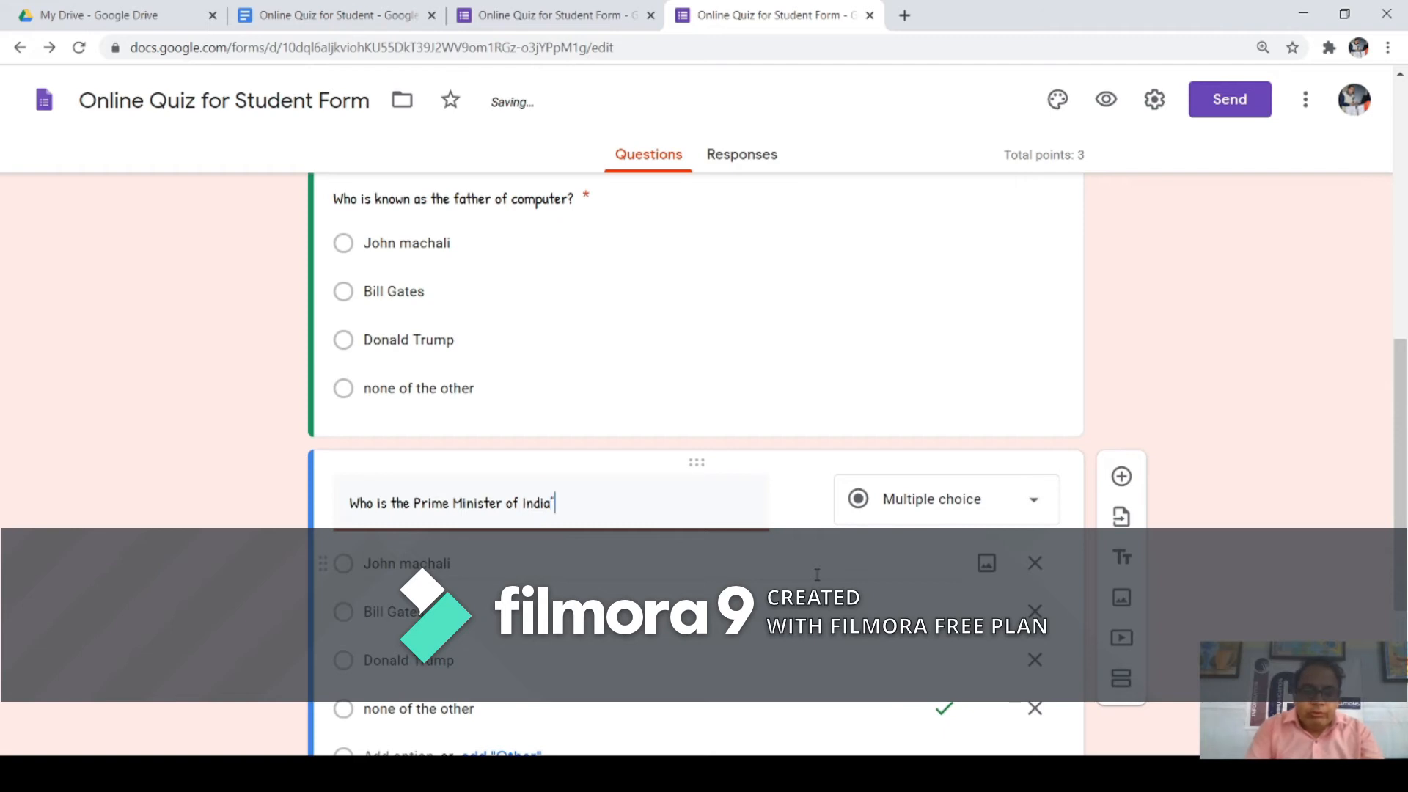
key("BackSpace")
type("?")
Step: Overwrite the copy's four options with new names, including Sh. Rajnath Singh and Sh. Rahul Gandhi
left_click(436, 565)
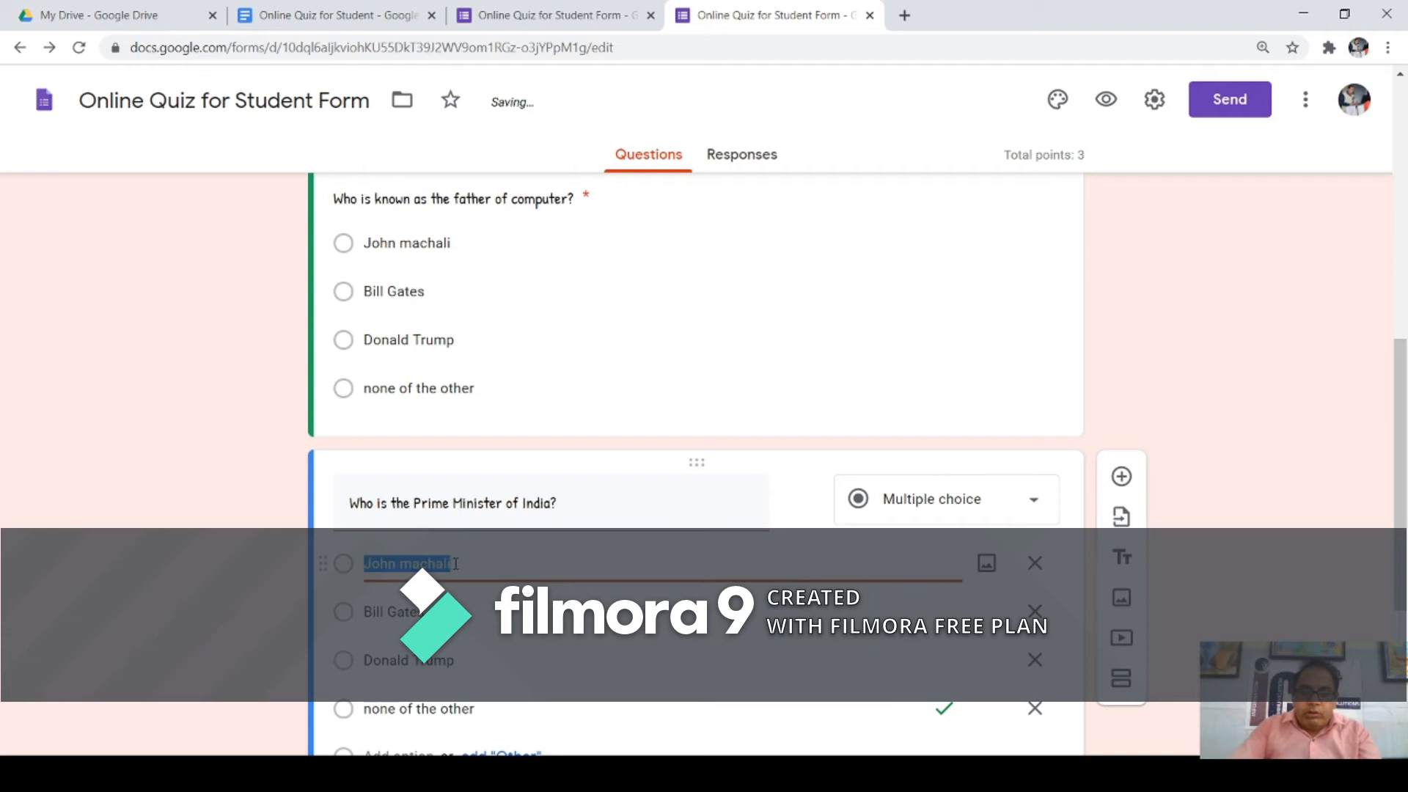
type("D")
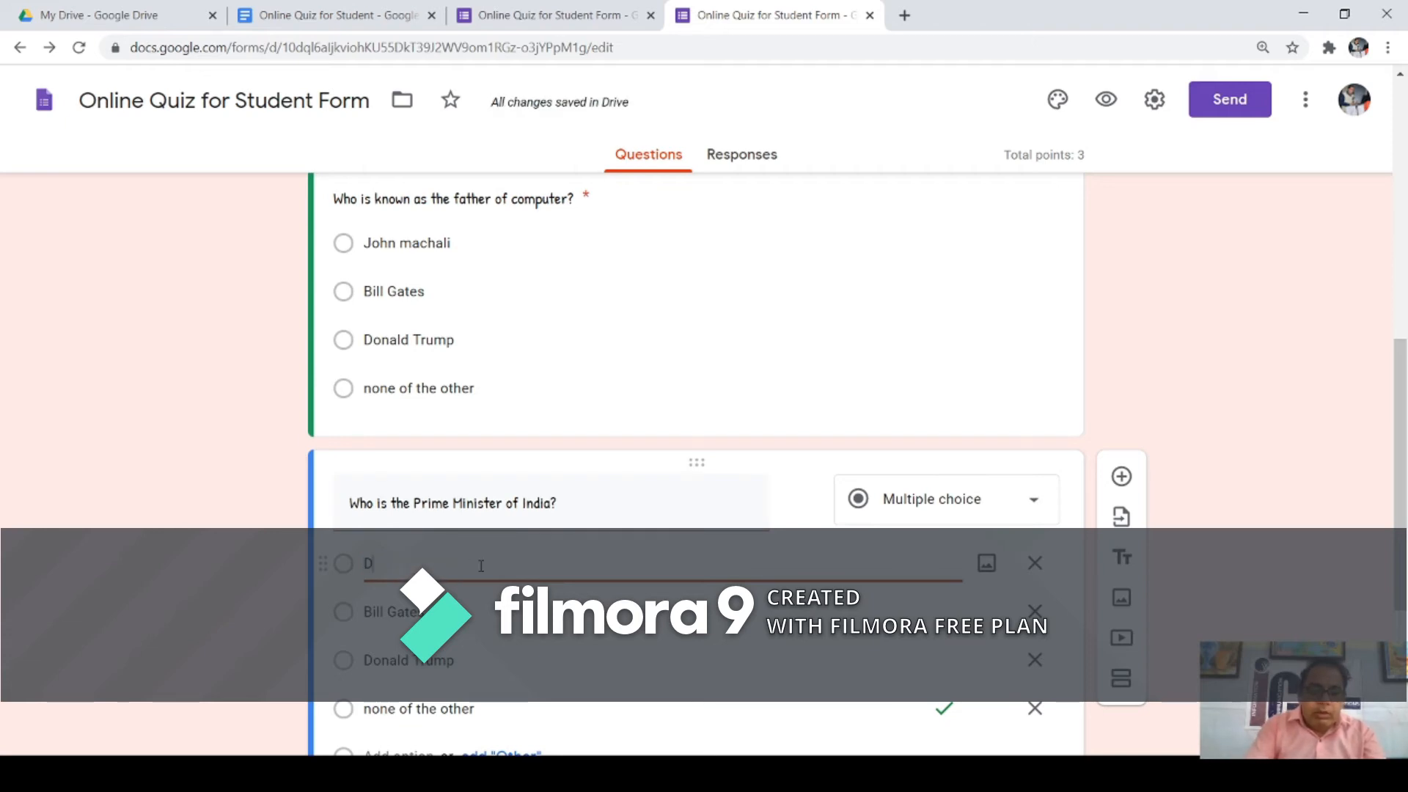
type("r. Manmohan Singh")
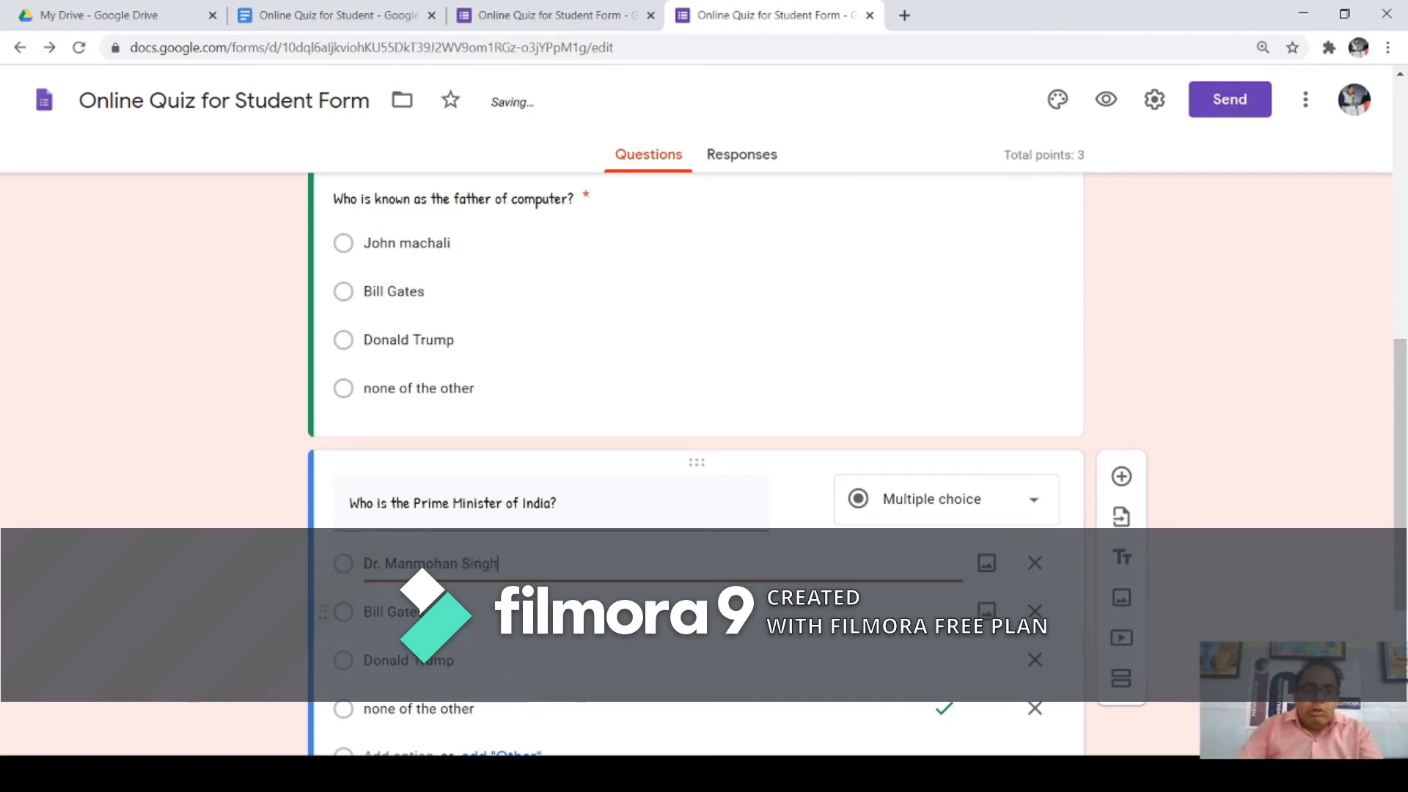
left_click(441, 612)
type("S")
type("h")
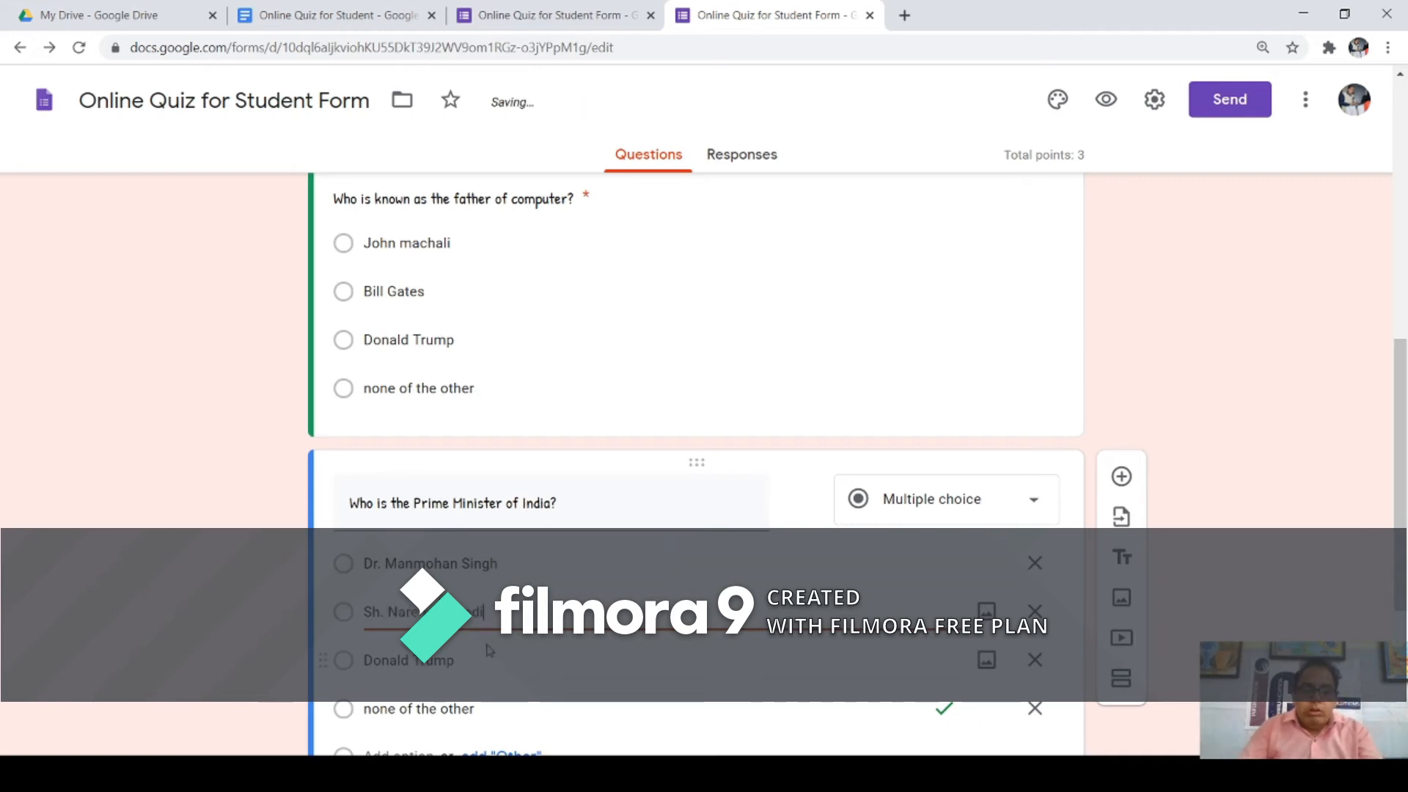
left_click(458, 660)
type("S")
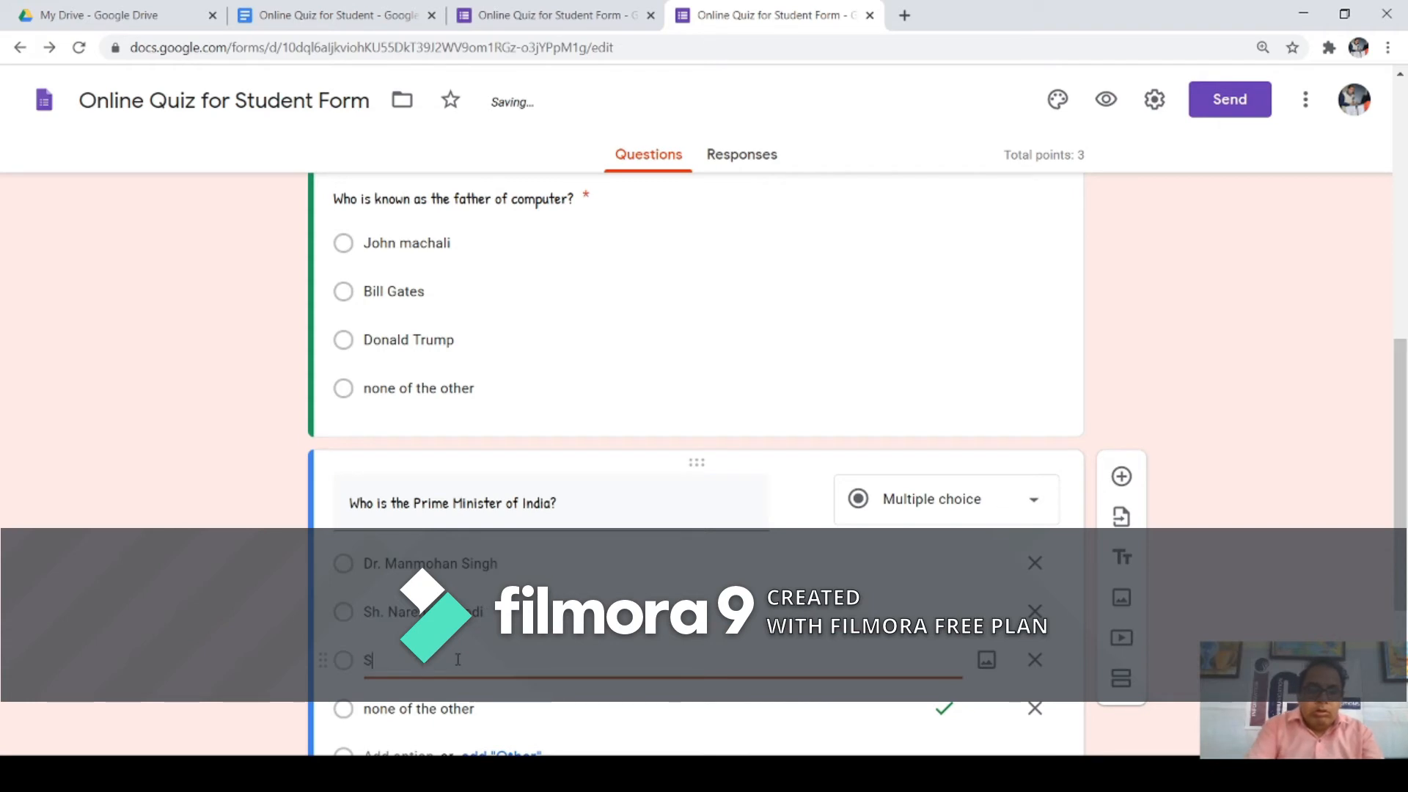
type("h. Rajna")
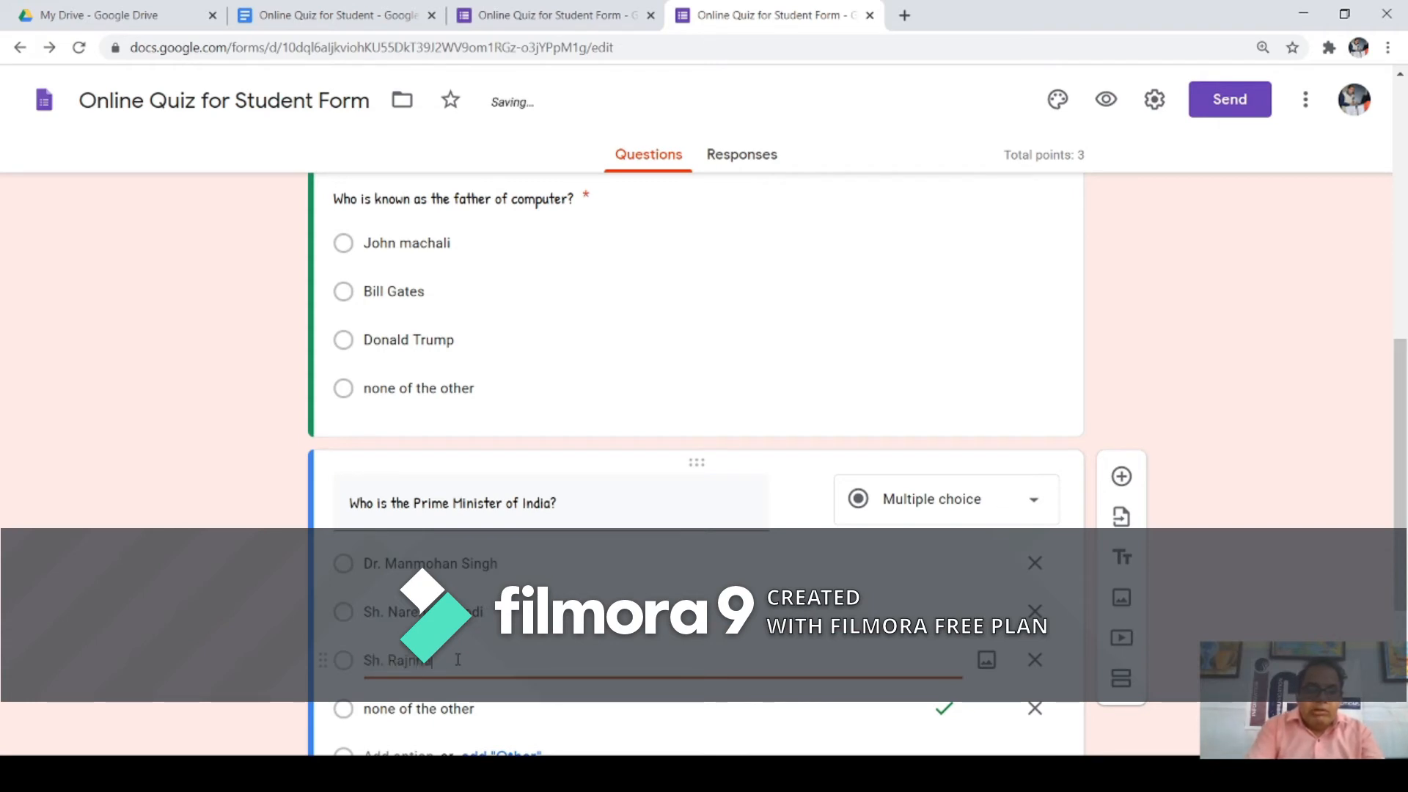
type("th Singh")
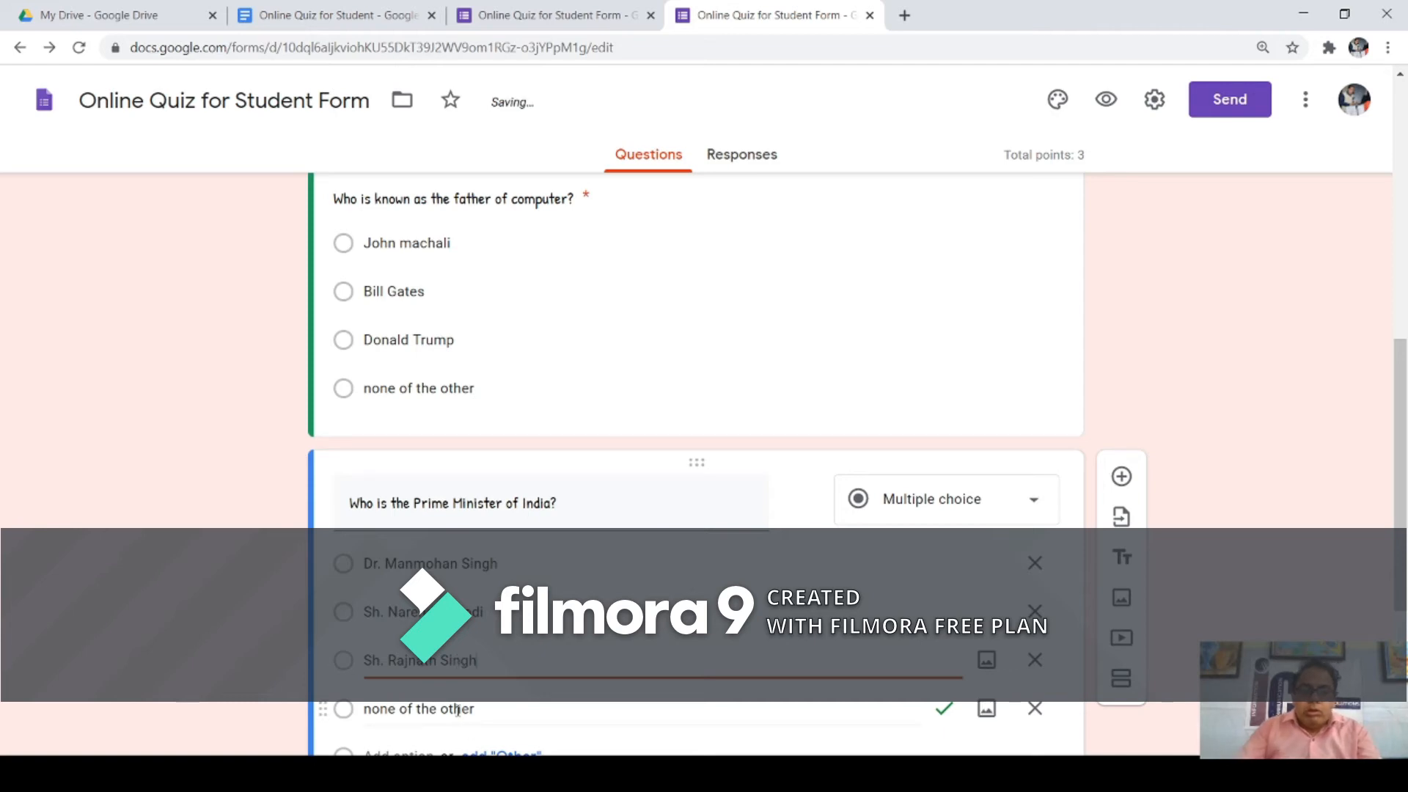
left_click(458, 710)
type("Sh. Rahul")
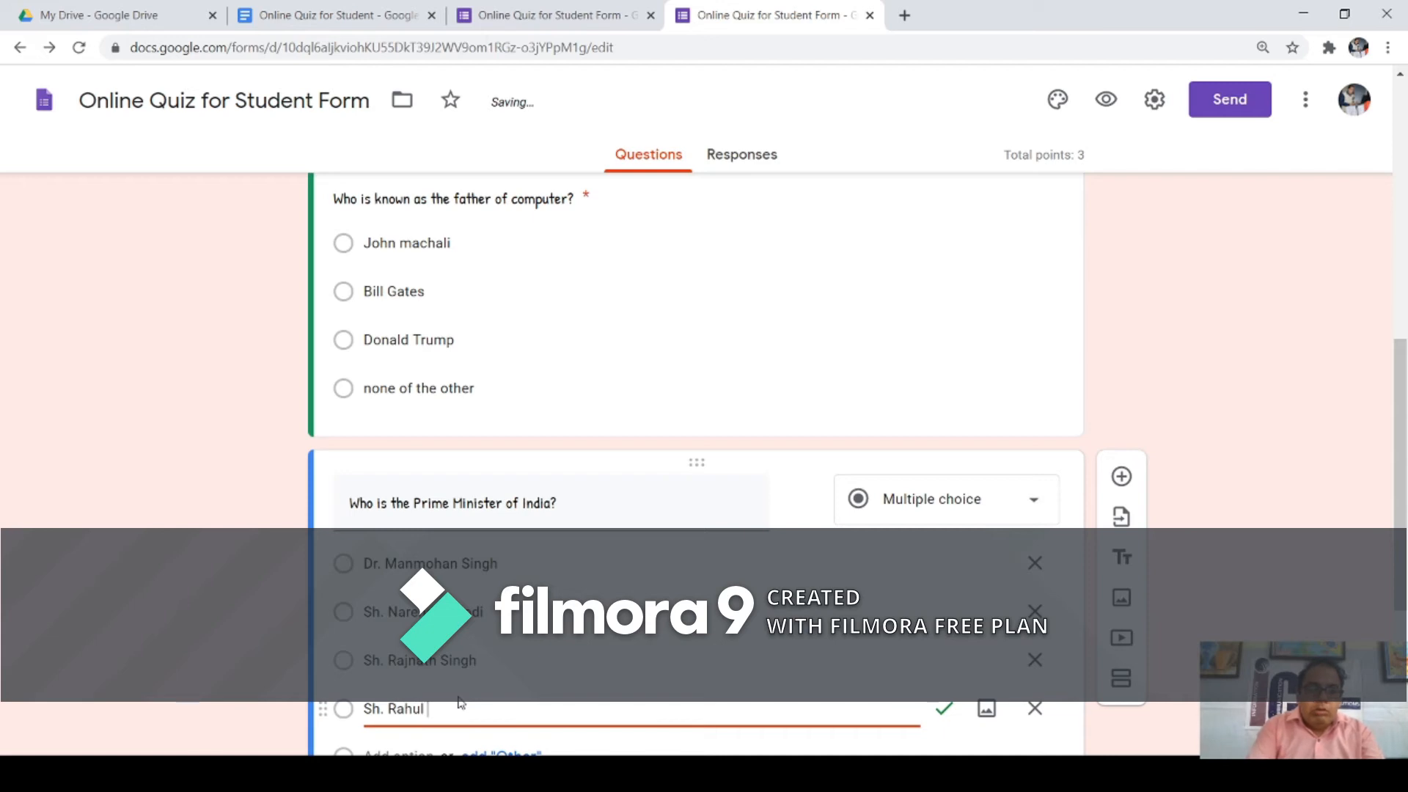
type(" Gandhi")
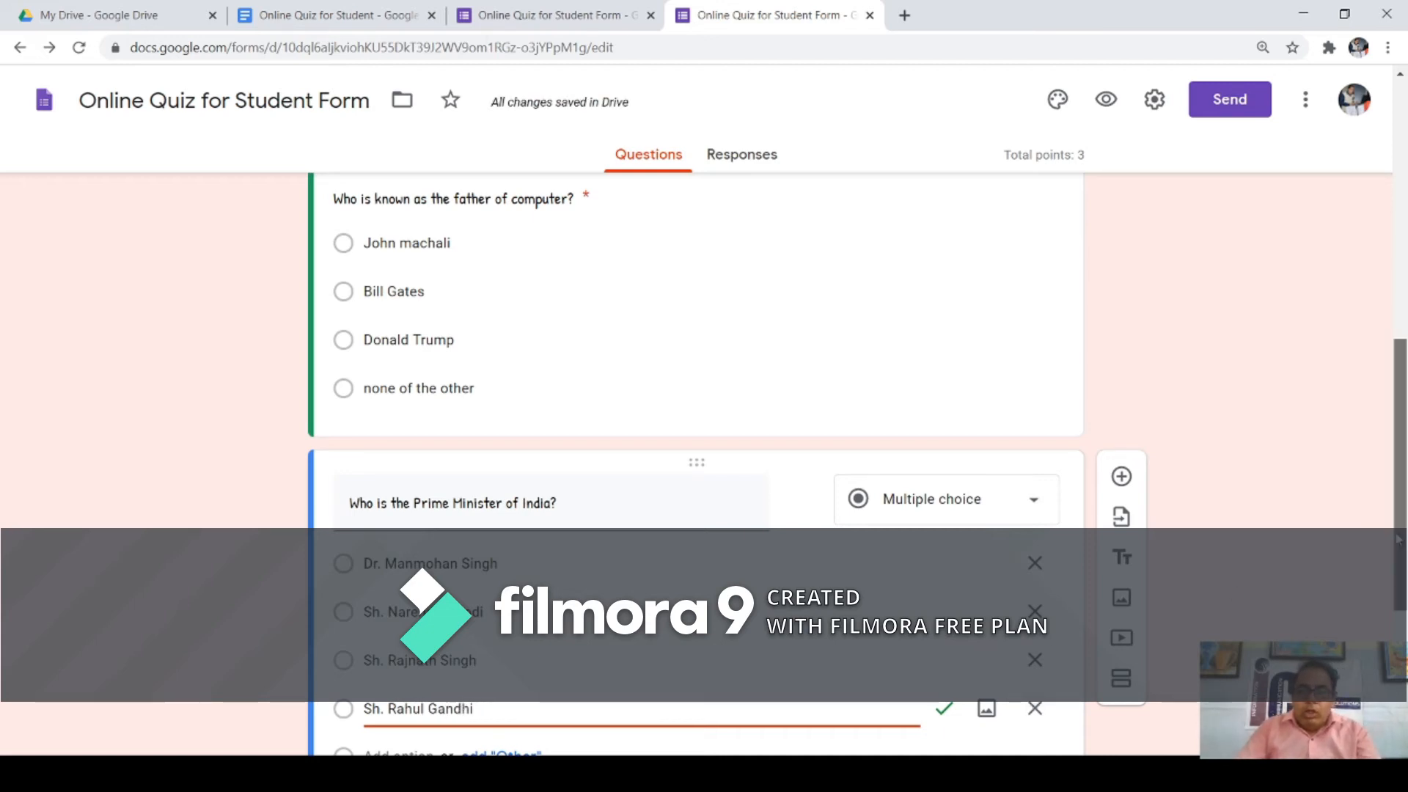
scroll(1396, 536, "down", 4)
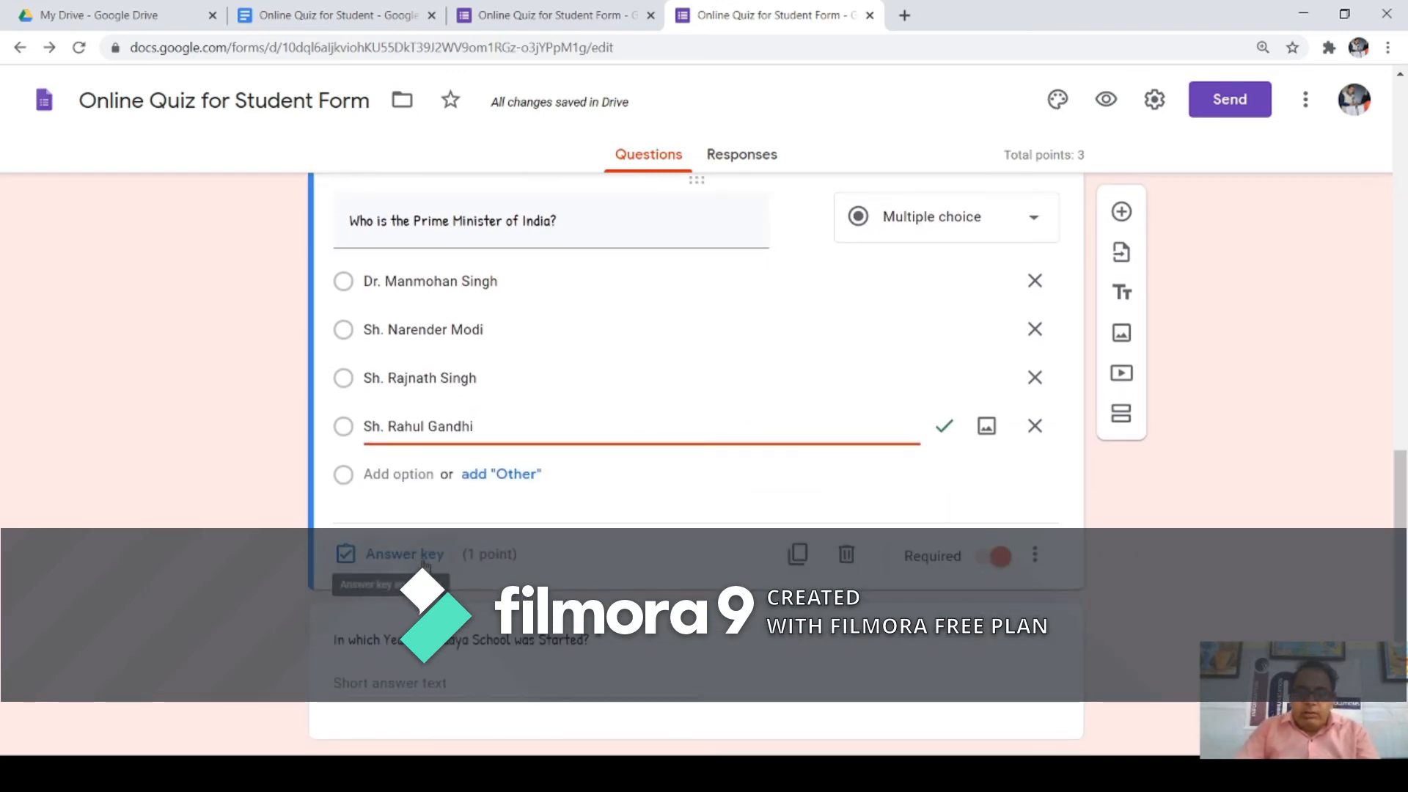
Step: In the answer key, mark Sh. Narender Modi correct instead of Sh. Rahul Gandhi
left_click(414, 555)
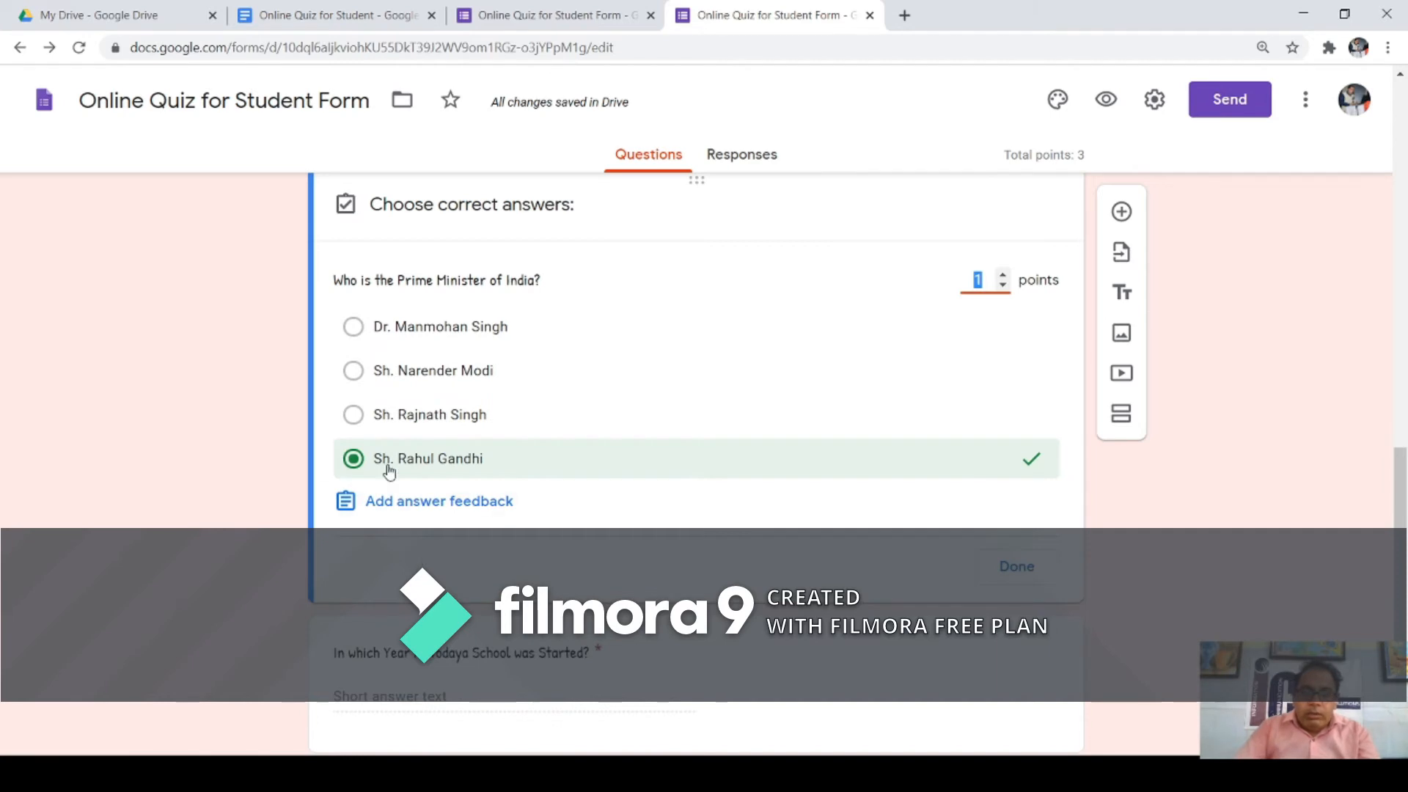
left_click(354, 371)
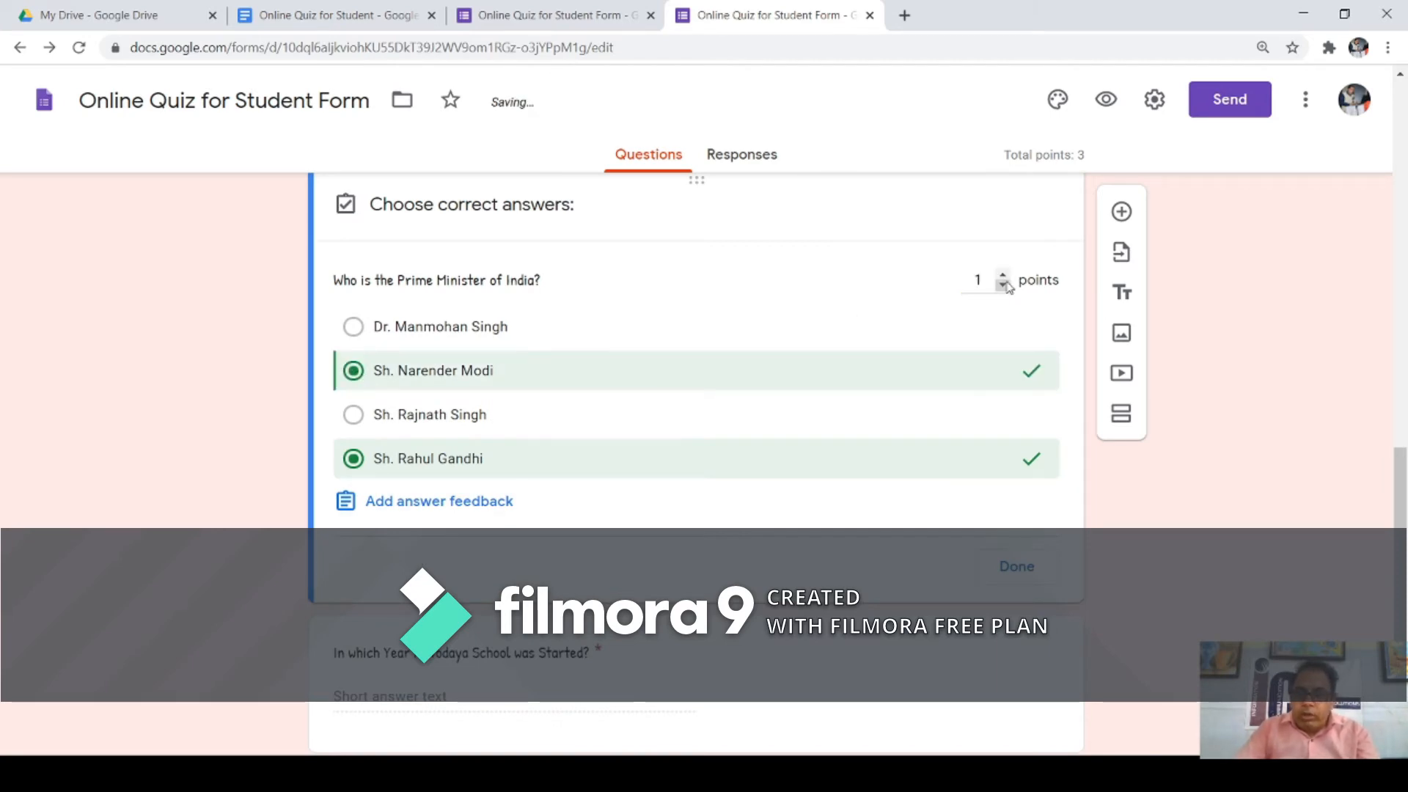
left_click(352, 462)
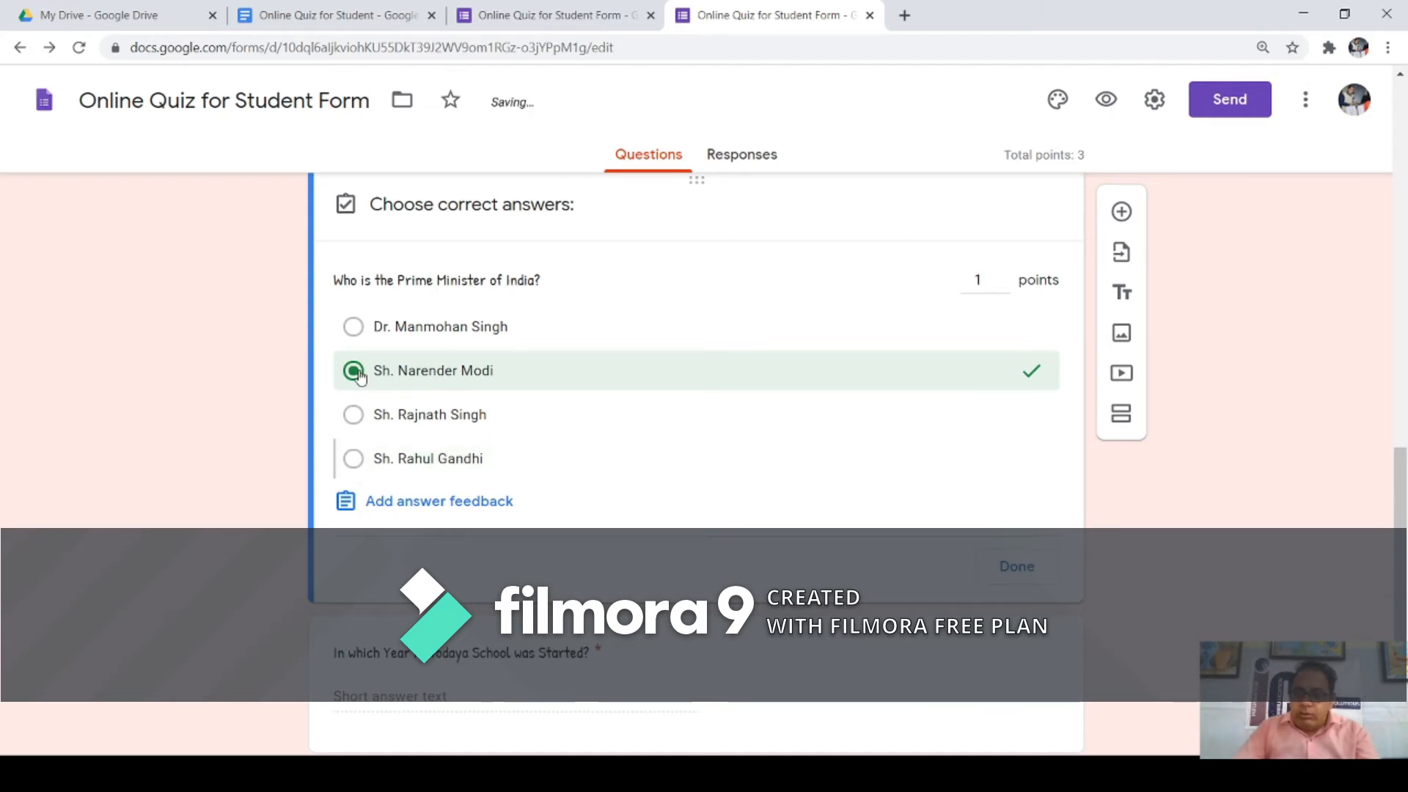
left_click(1011, 571)
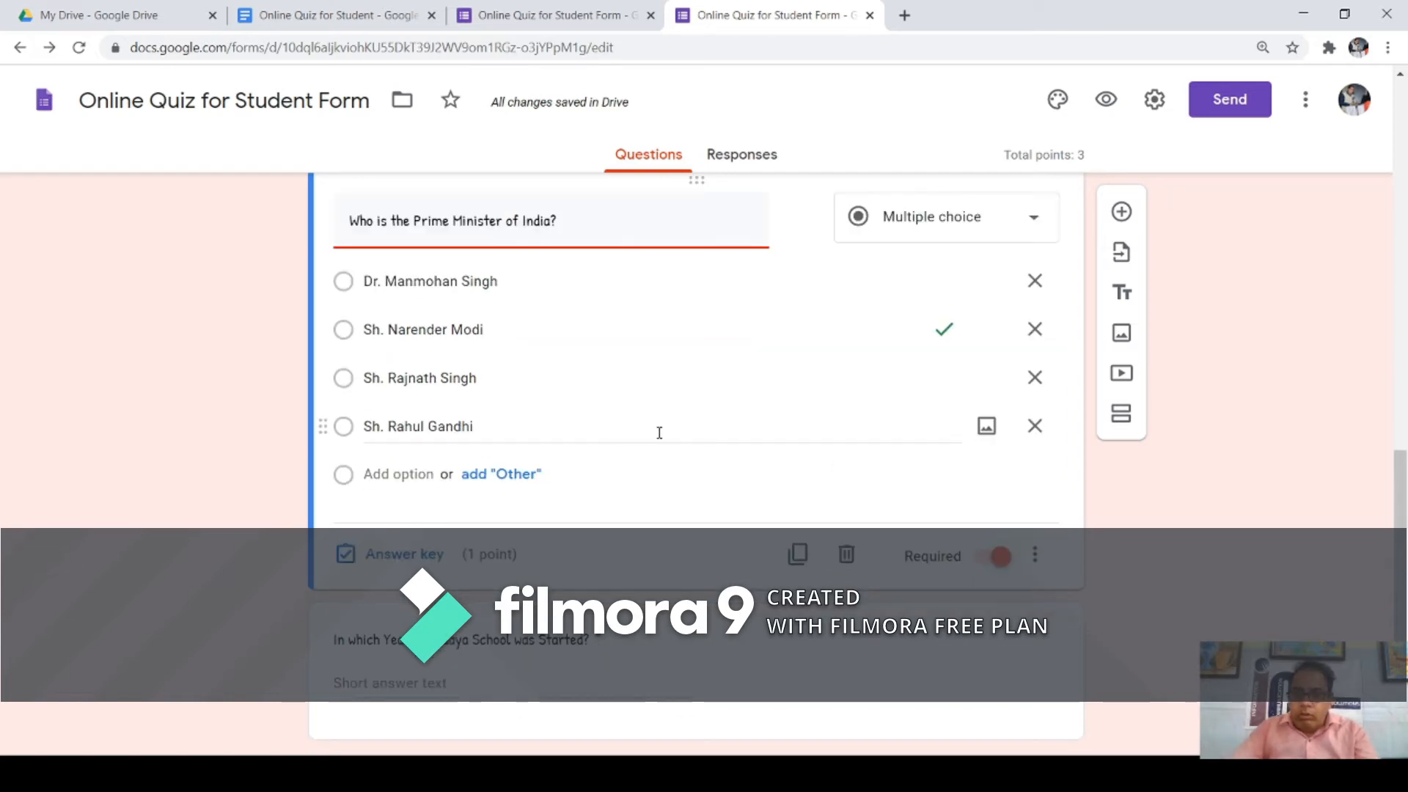
scroll(590, 420, "up", 3)
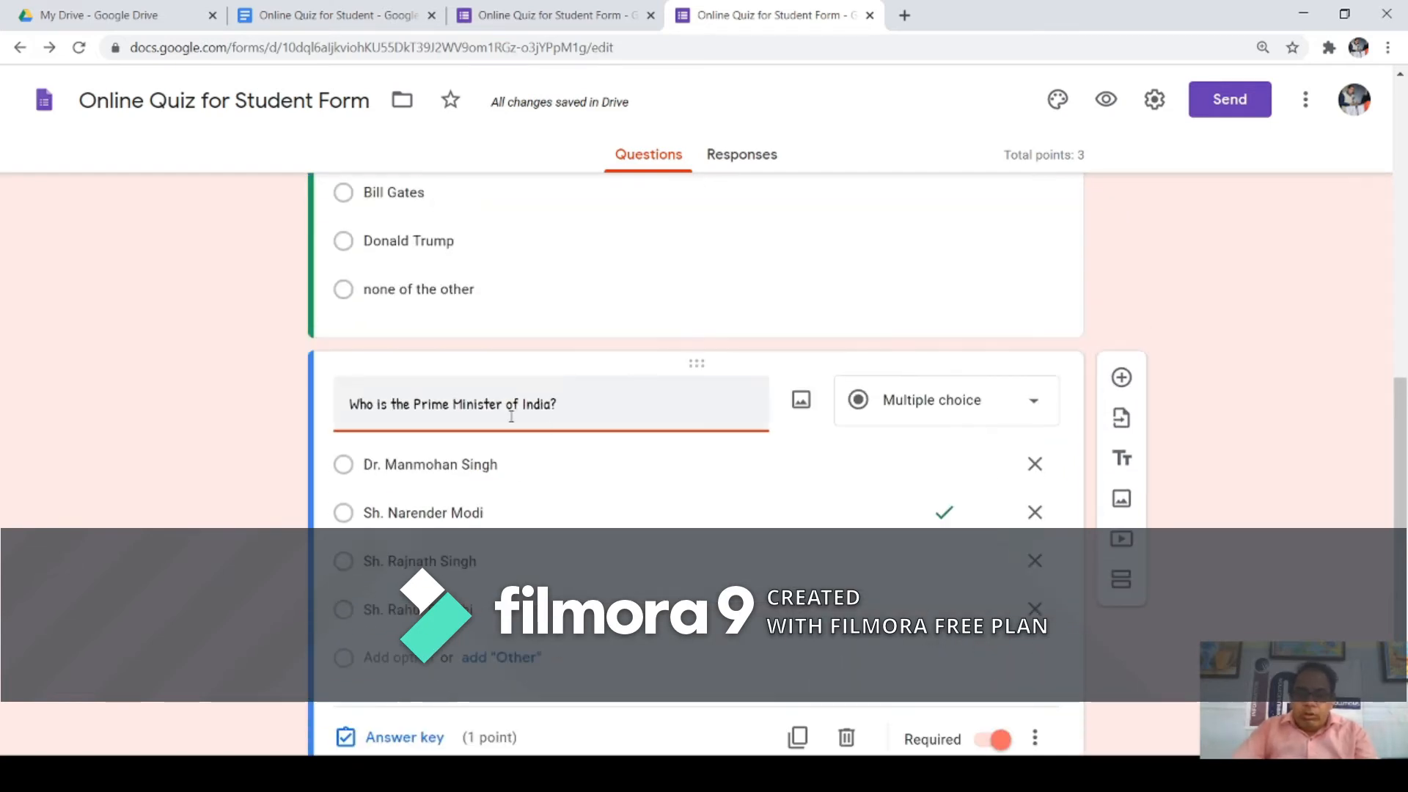
Step: Preview the quiz as a respondent, checking each question shows 1 point, then reload
left_click(1106, 99)
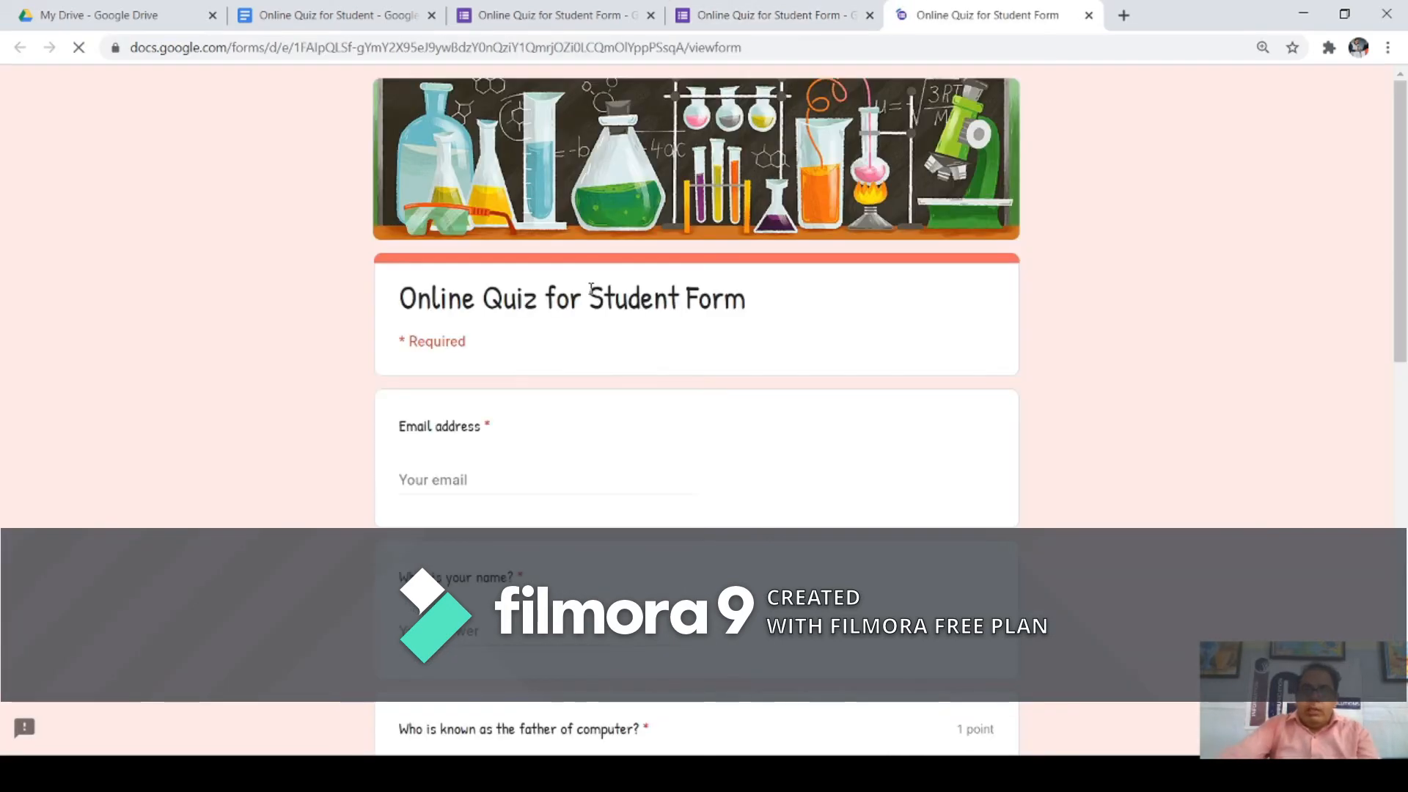
scroll(579, 367, "down", 3)
scroll(573, 372, "down", 9)
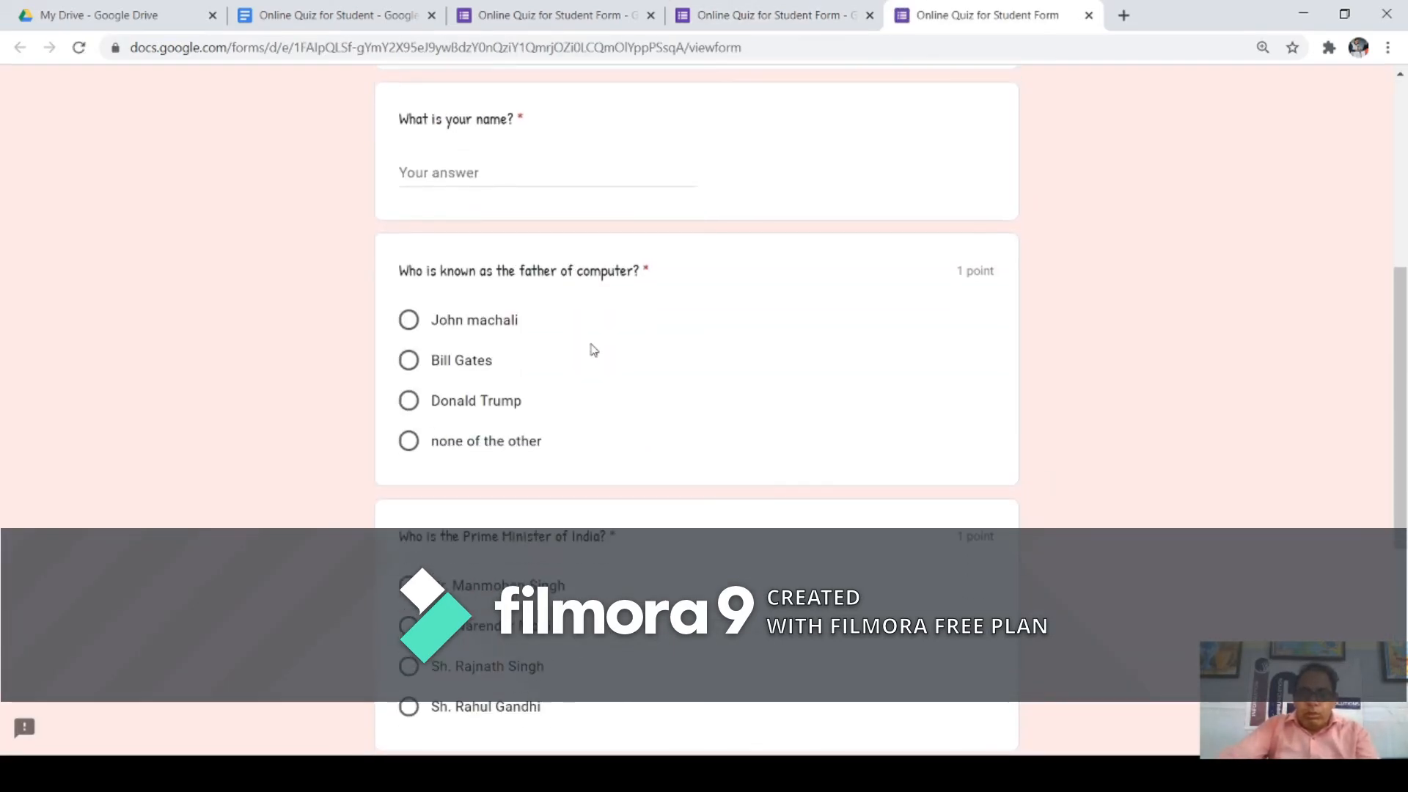
scroll(600, 331, "up", 6)
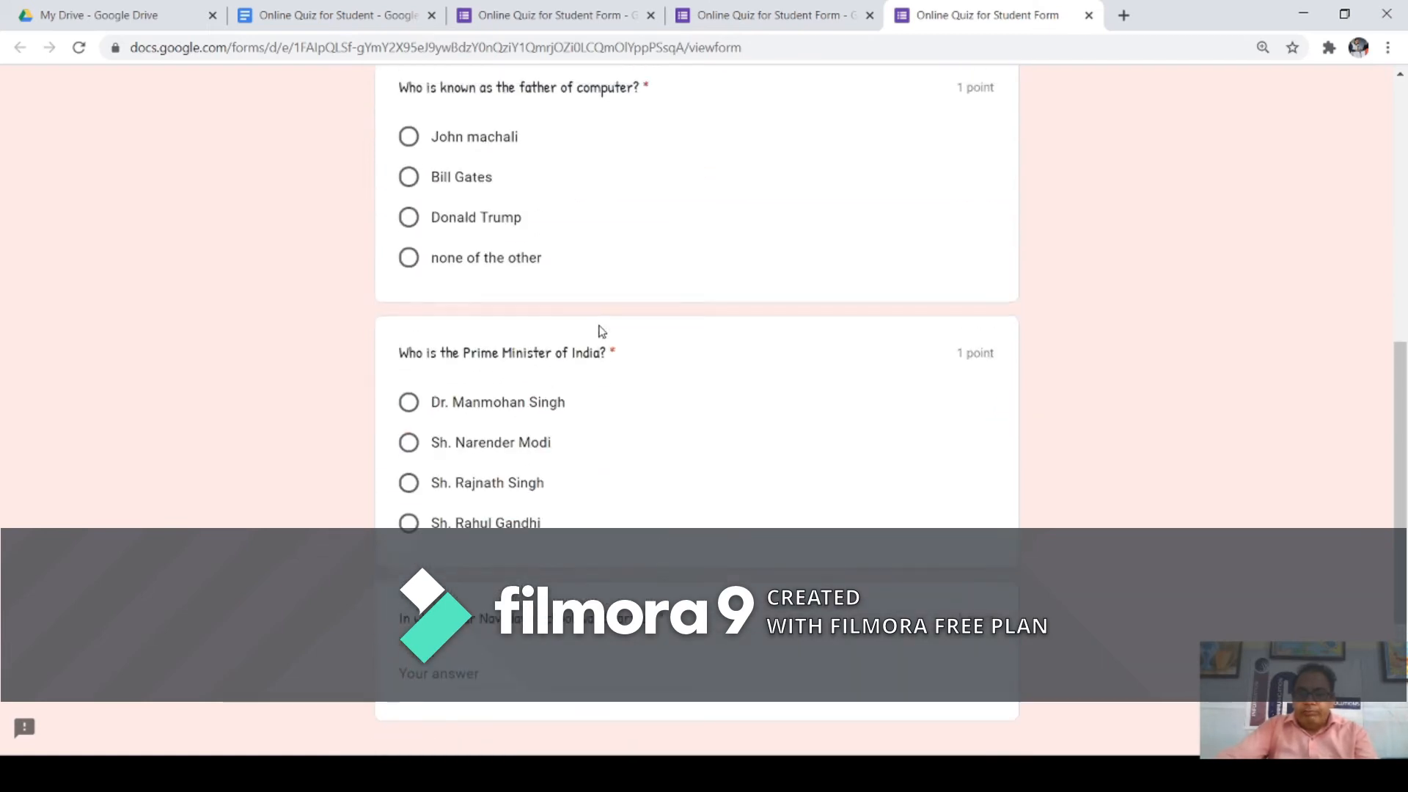
scroll(600, 331, "up", 2)
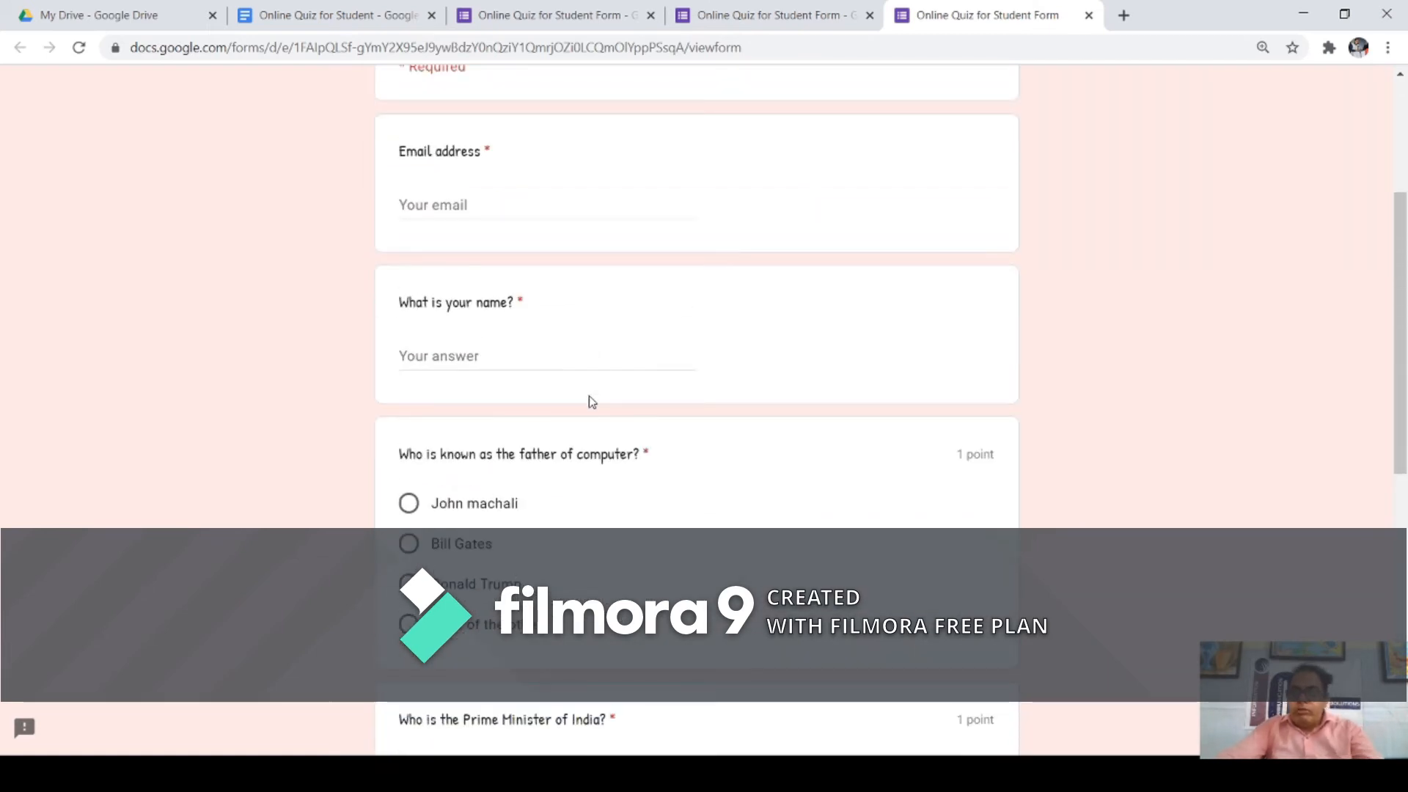
scroll(605, 432, "down", 3)
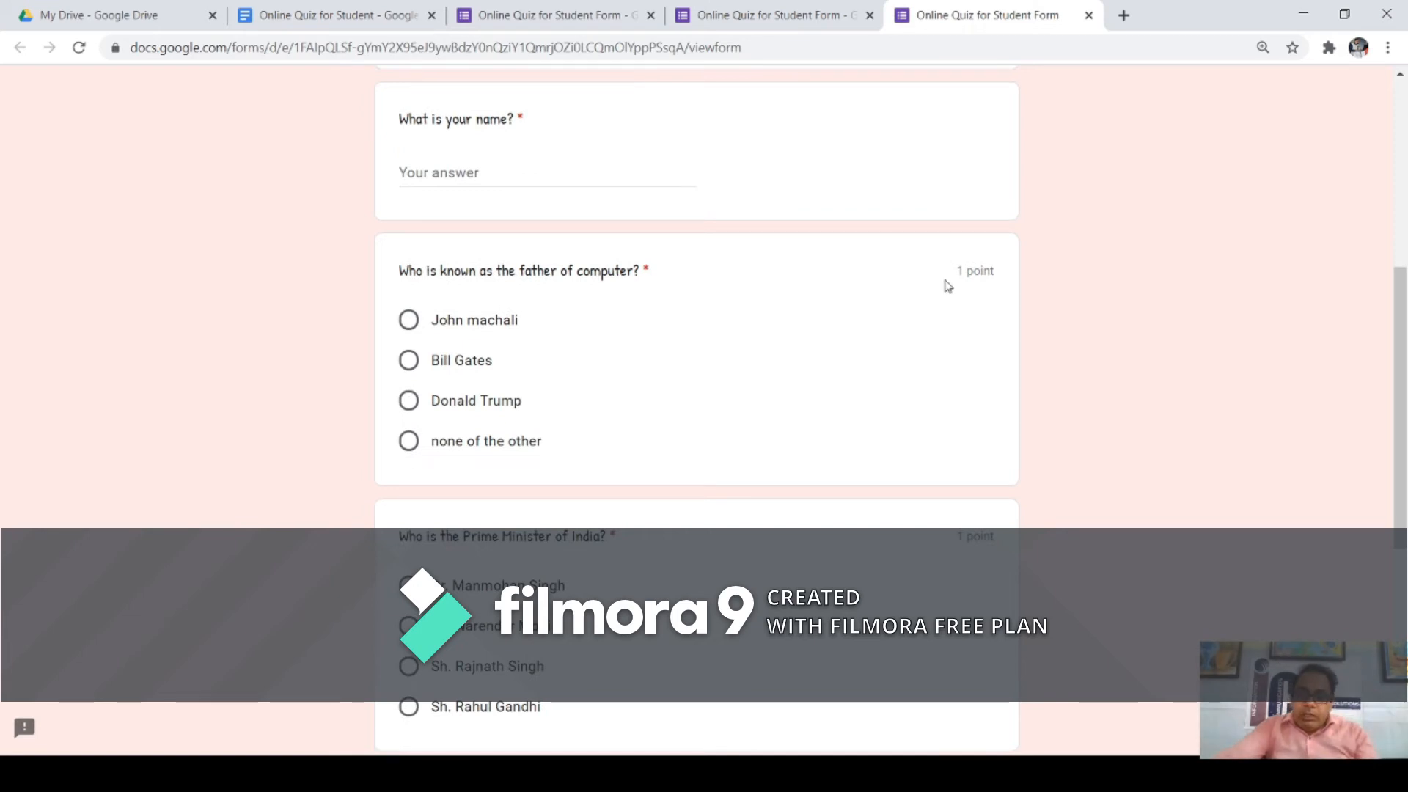
left_click_drag(957, 272, 1004, 275)
left_click_drag(956, 530, 1017, 543)
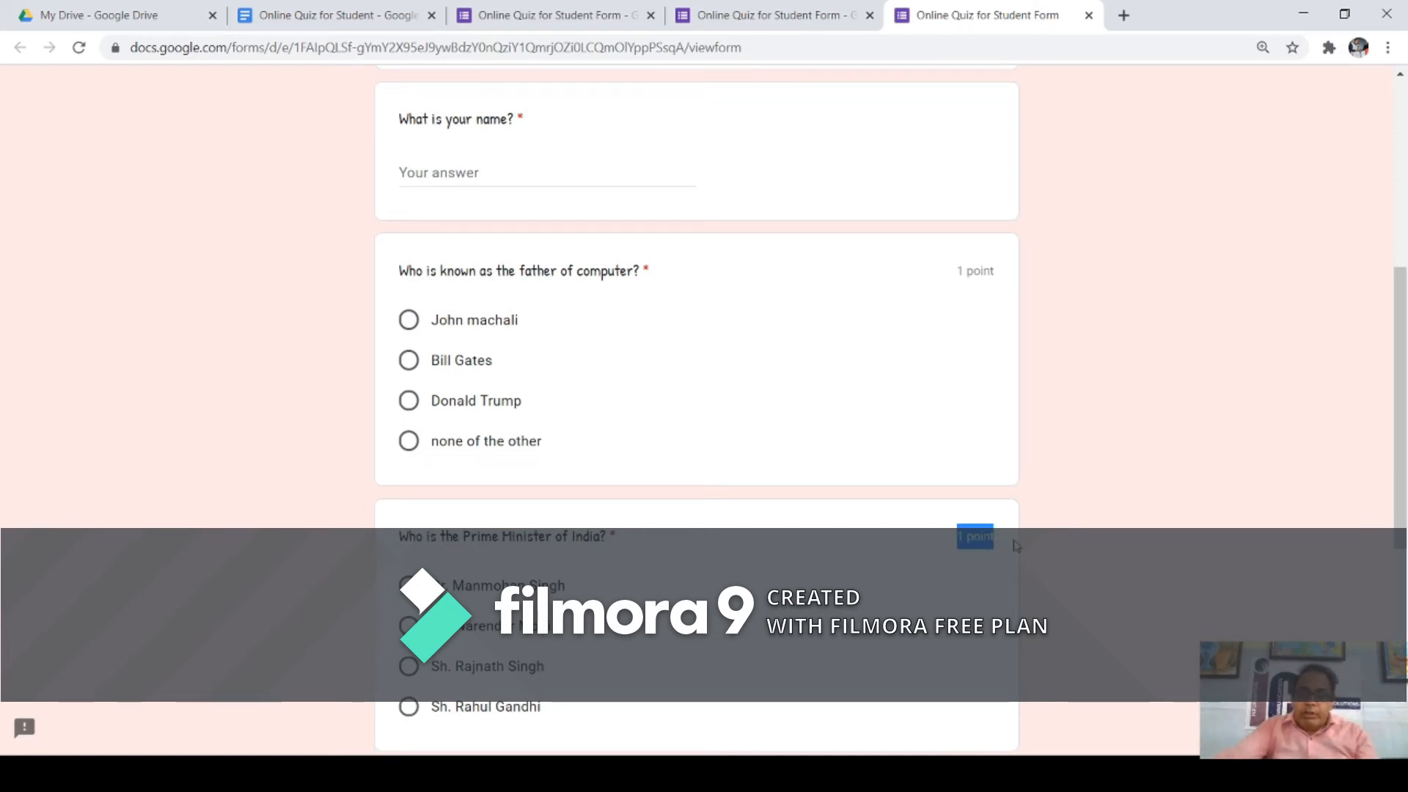
scroll(929, 520, "down", 5)
left_click_drag(956, 437, 1003, 443)
scroll(892, 399, "up", 6)
scroll(892, 399, "up", 5)
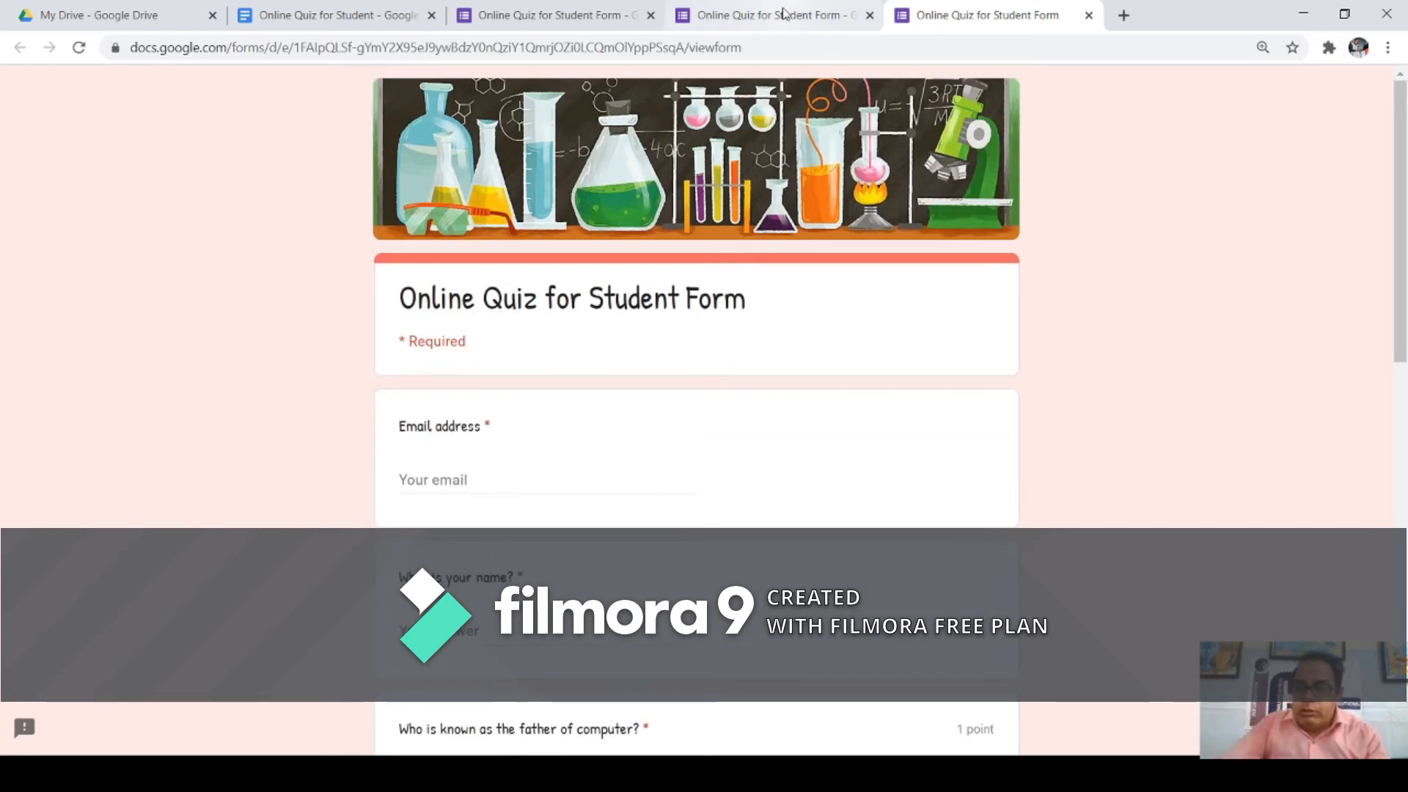
key("F5")
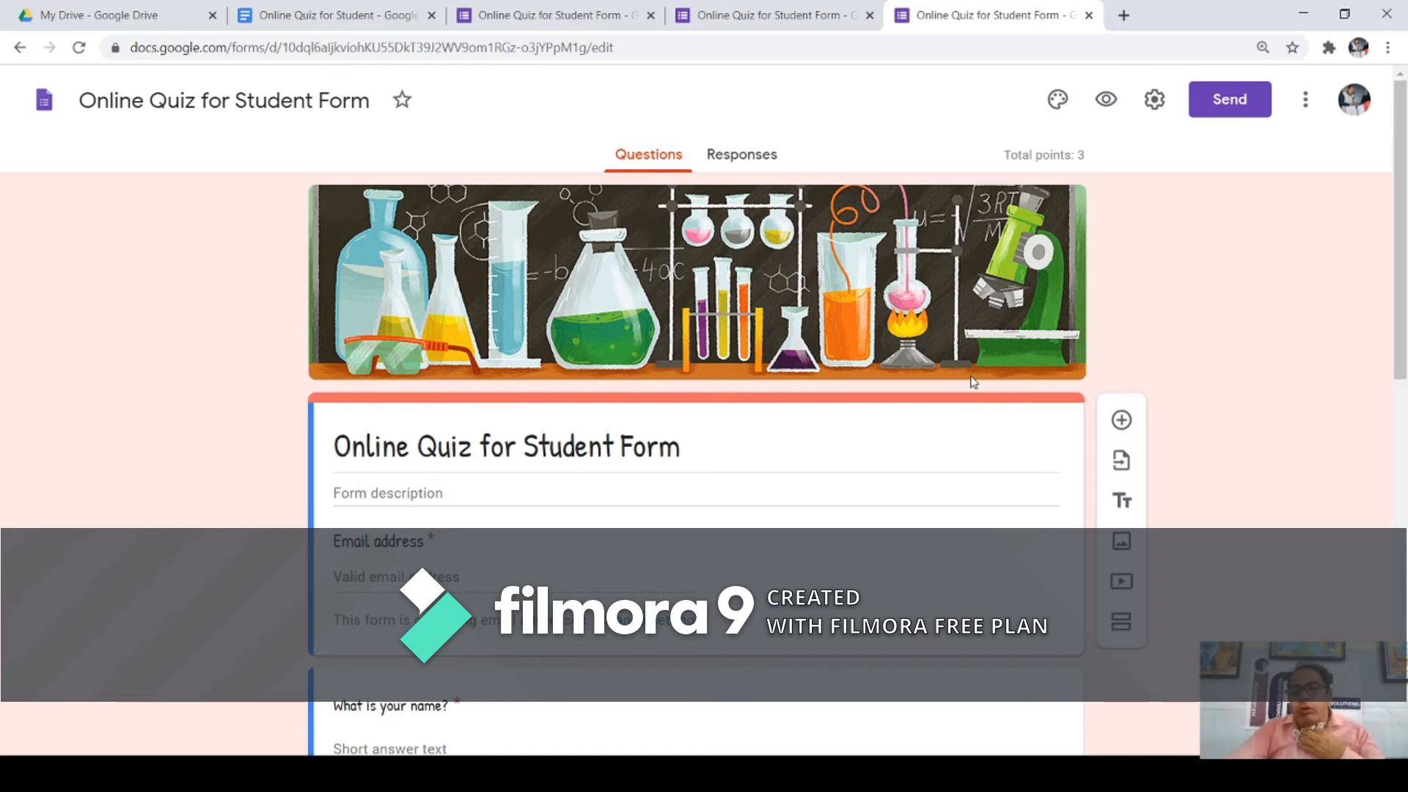
Step: Scroll past the Prime Minister question and open the Navodaya founding-year question
scroll(657, 517, "down", 10)
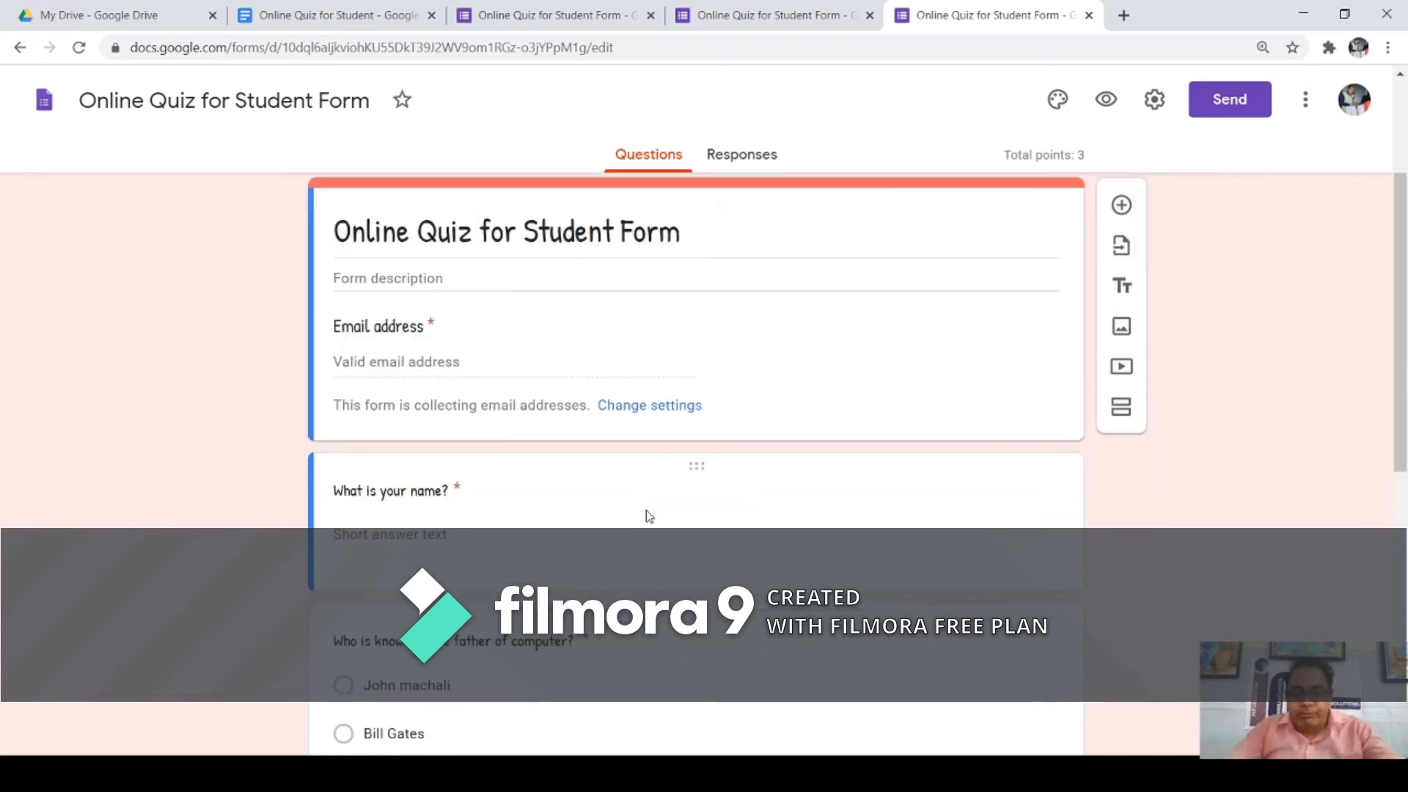
left_click(652, 508)
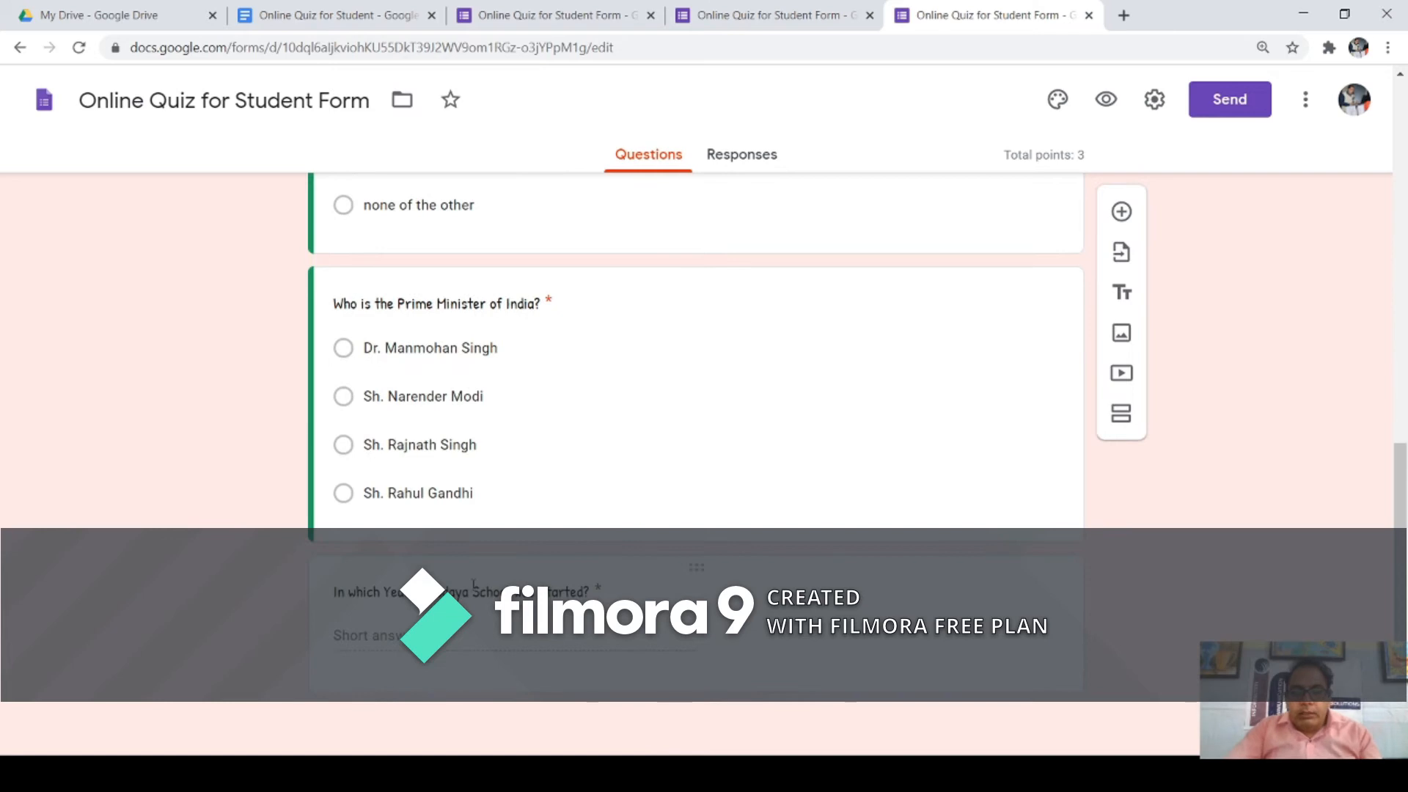
left_click(352, 592)
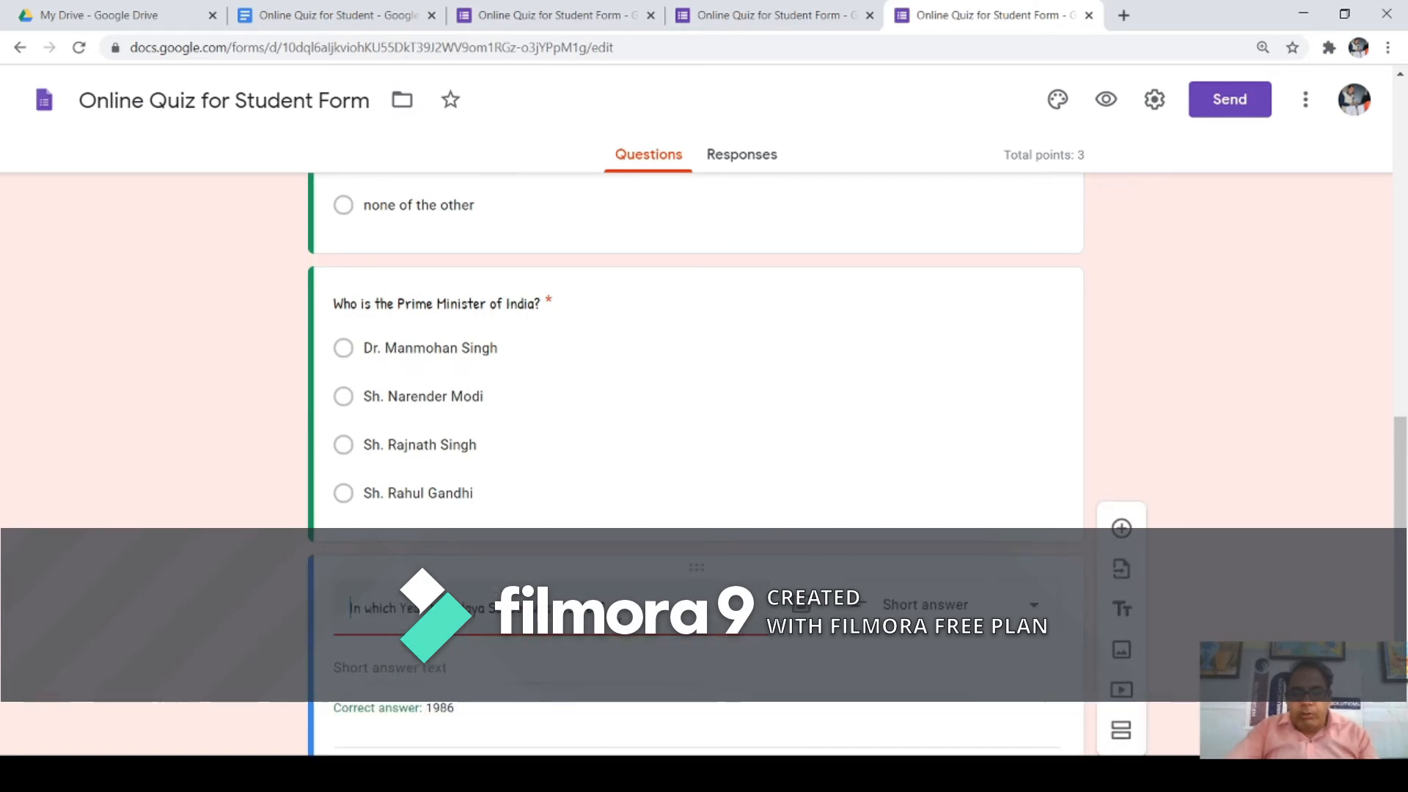
Step: Copy the 'In which Year Navodaya School was Started?' question and switch the copy to Paragraph
left_click(798, 674)
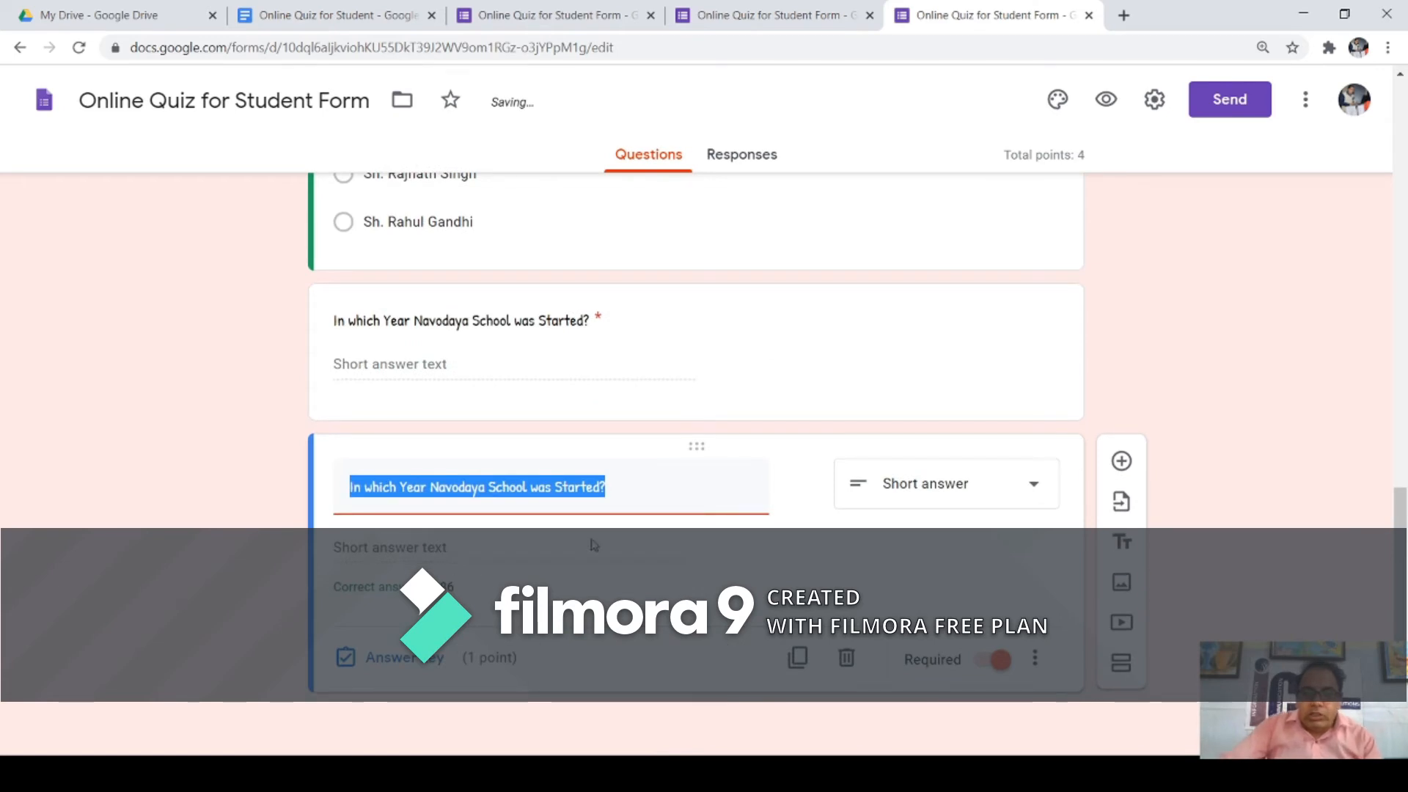
left_click(1036, 496)
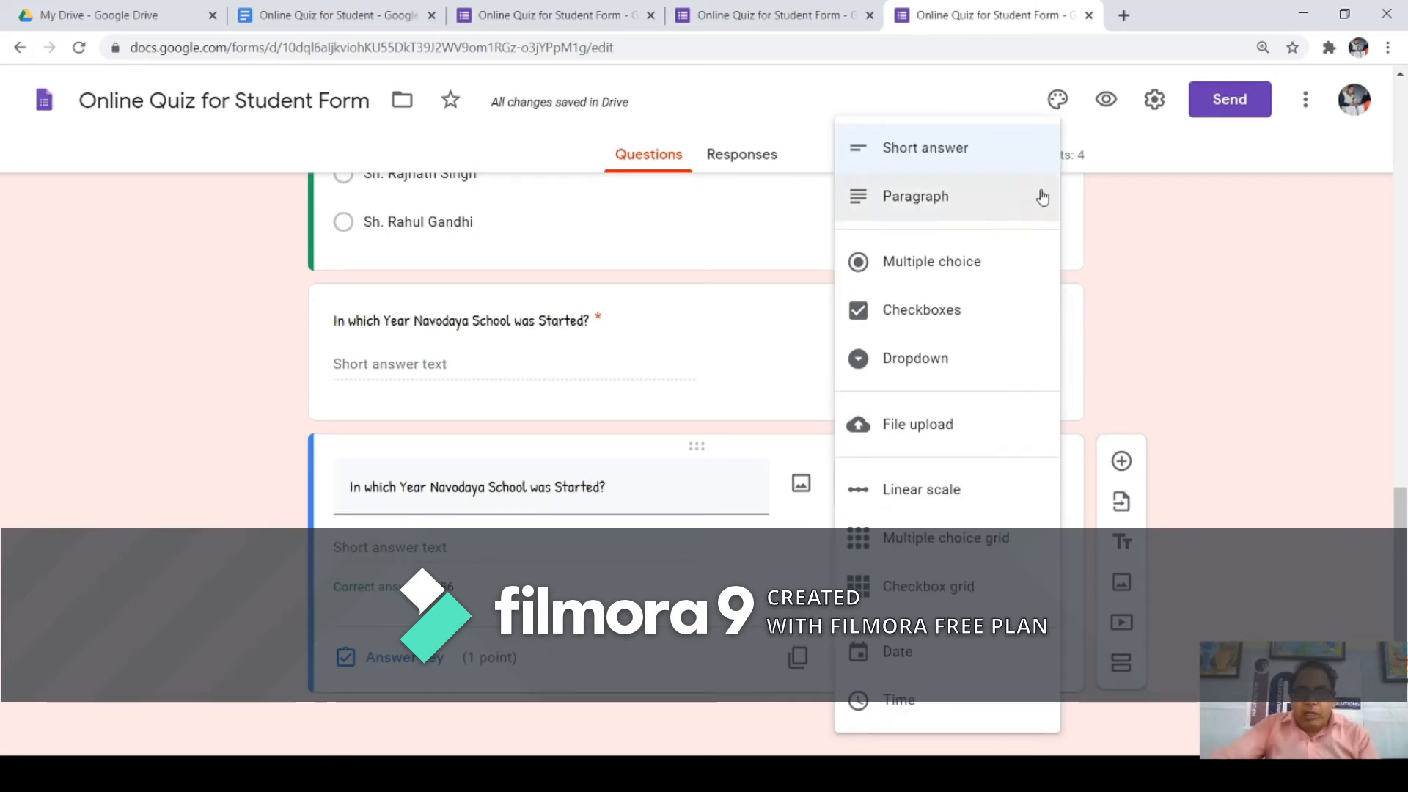
left_click(925, 212)
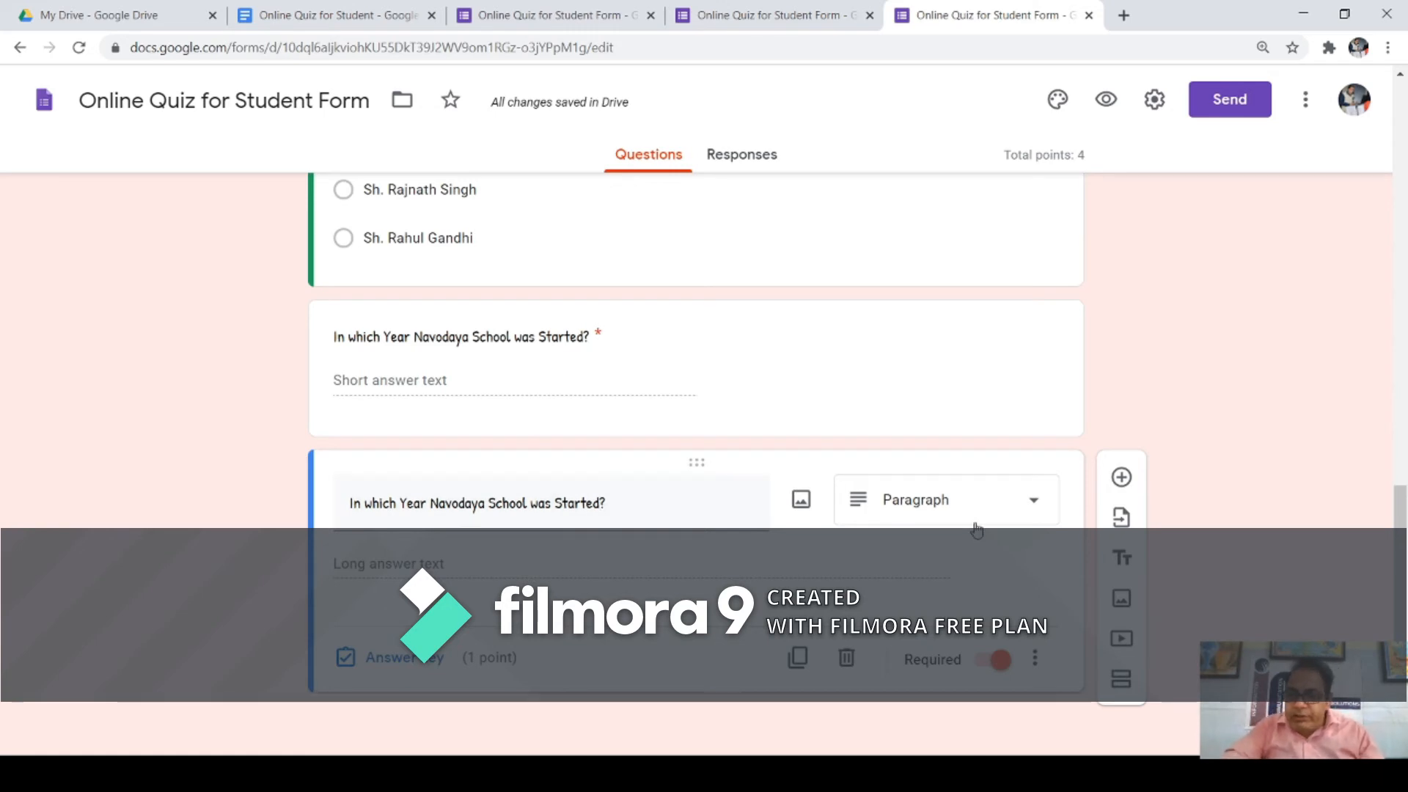
Step: Give the copied Navodaya paragraph question 3 points in its answer key, bringing the quiz to 6 points
left_click(416, 670)
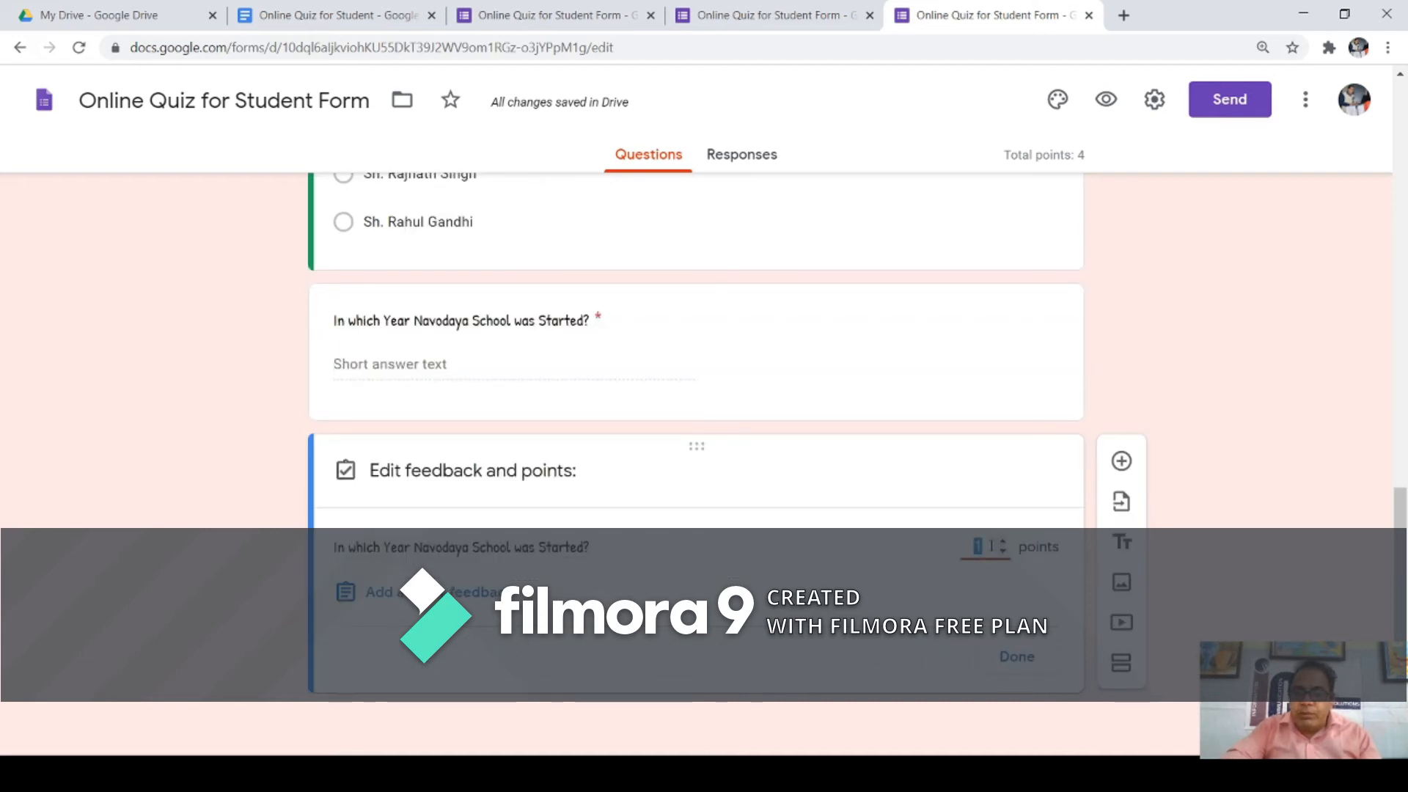
left_click(592, 548)
left_click_drag(590, 548, 320, 489)
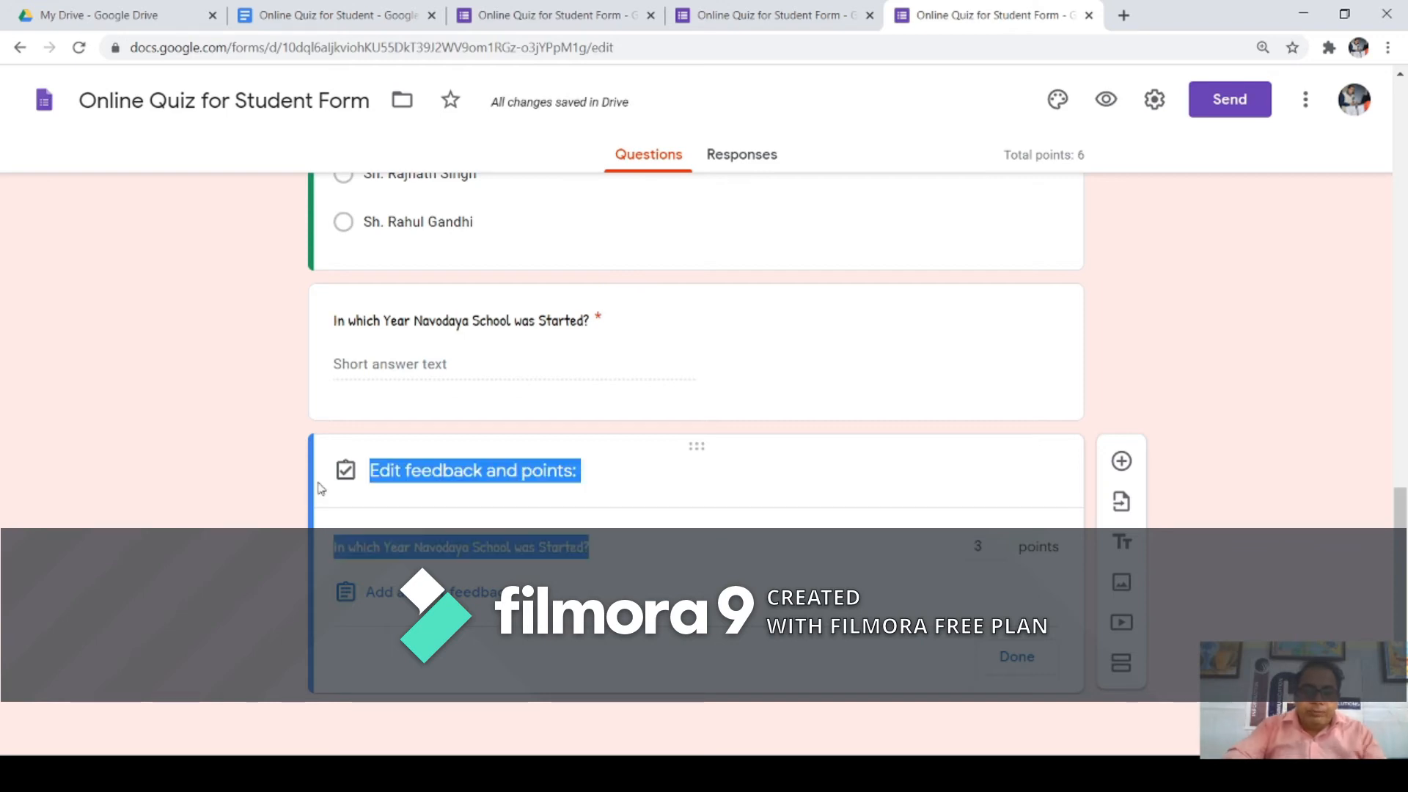
left_click(598, 555)
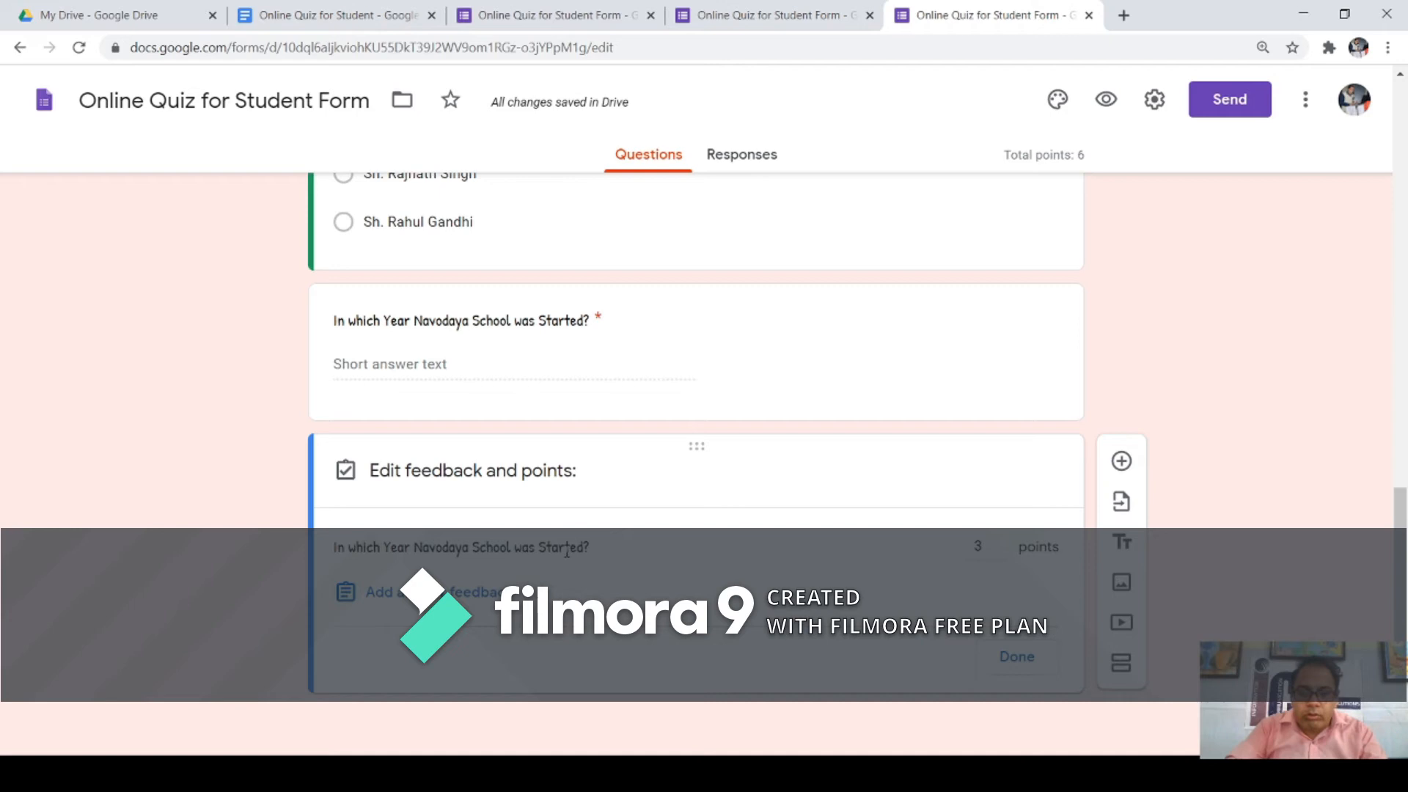
left_click(404, 473)
left_click(1004, 555)
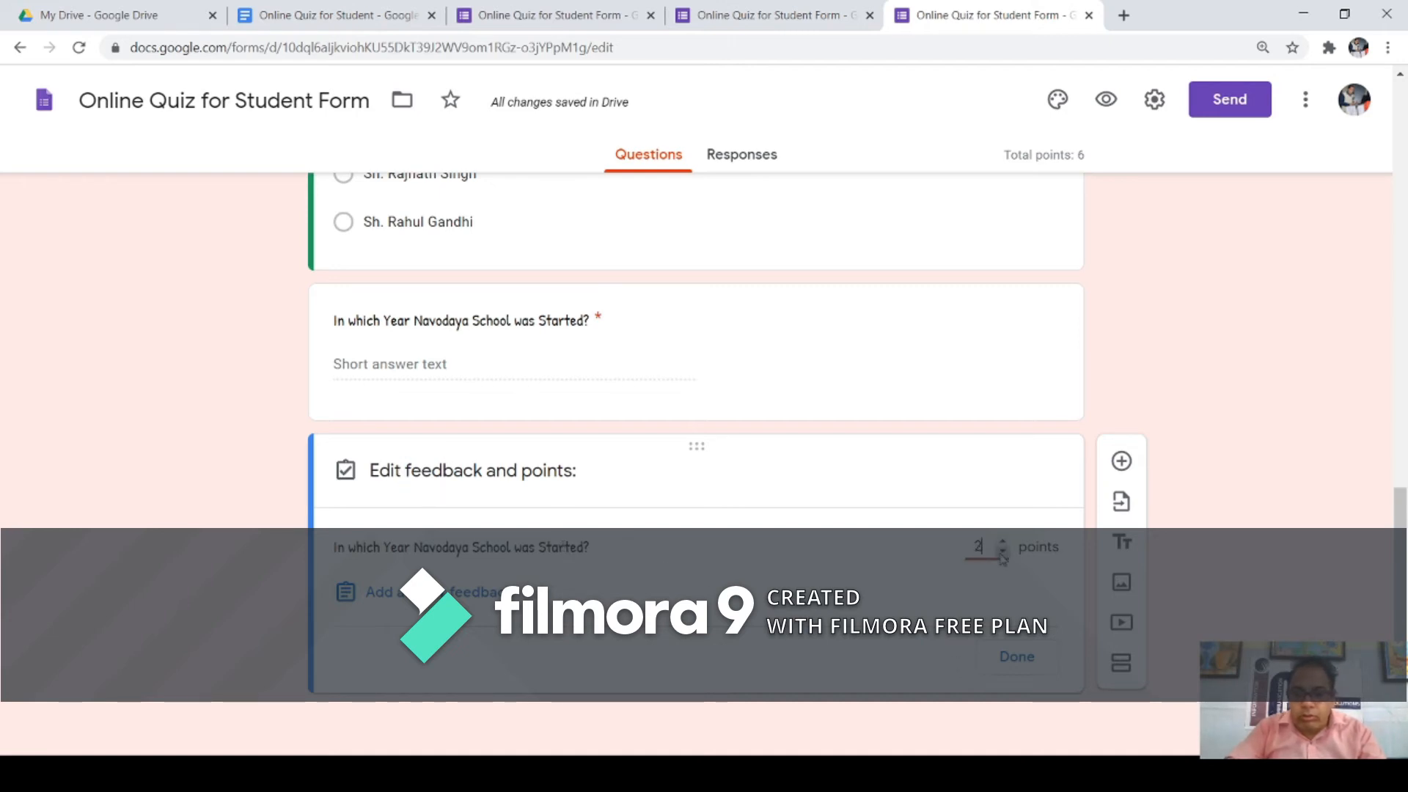
left_click(1019, 656)
left_click_drag(609, 505, 337, 512)
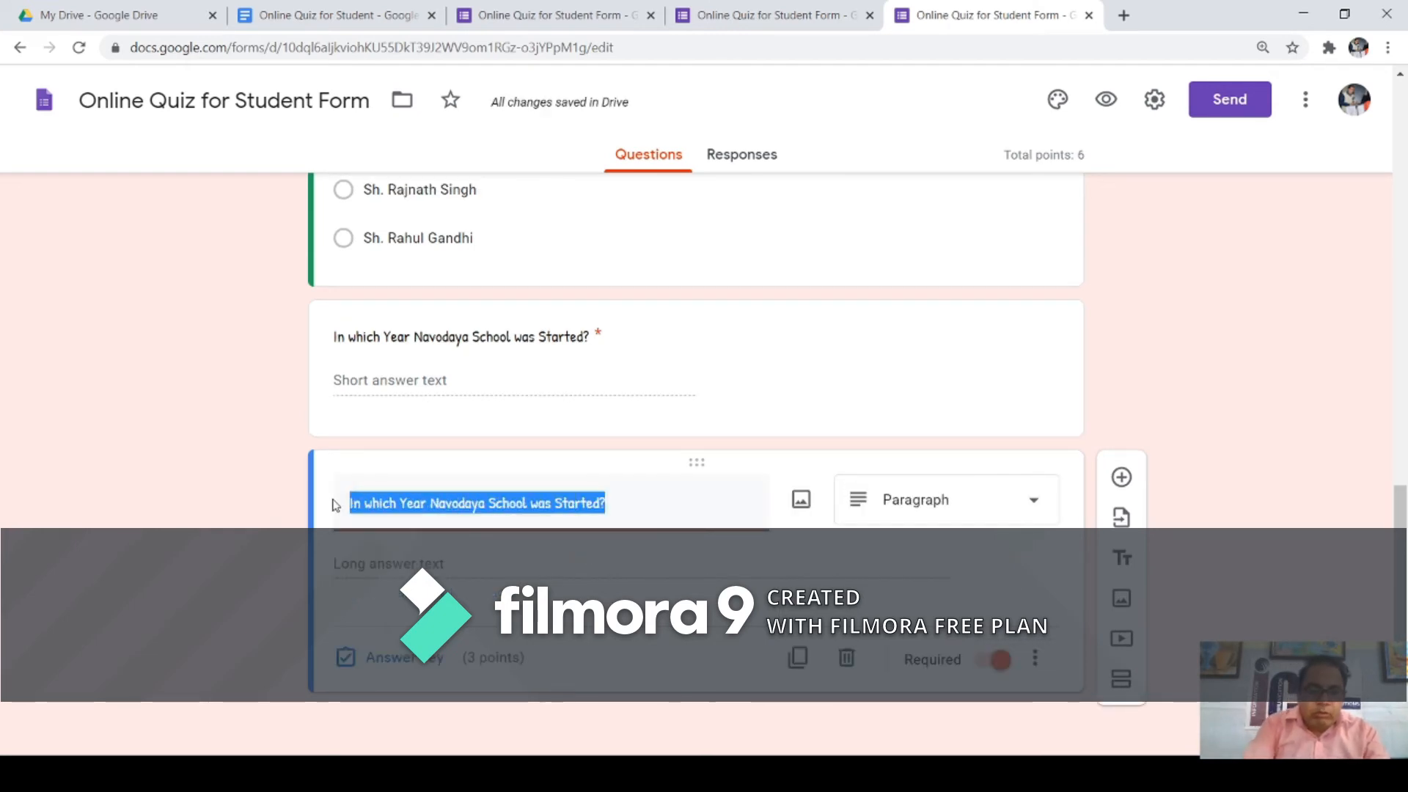
Step: Retitle the question 'Define all type of input Devices?' and confirm it stays worth 3 points
type("D")
type("efine a")
type("ll t")
type("uype")
key("BackSpace")
key("BackSpace")
key("BackSpace")
type("ype of input")
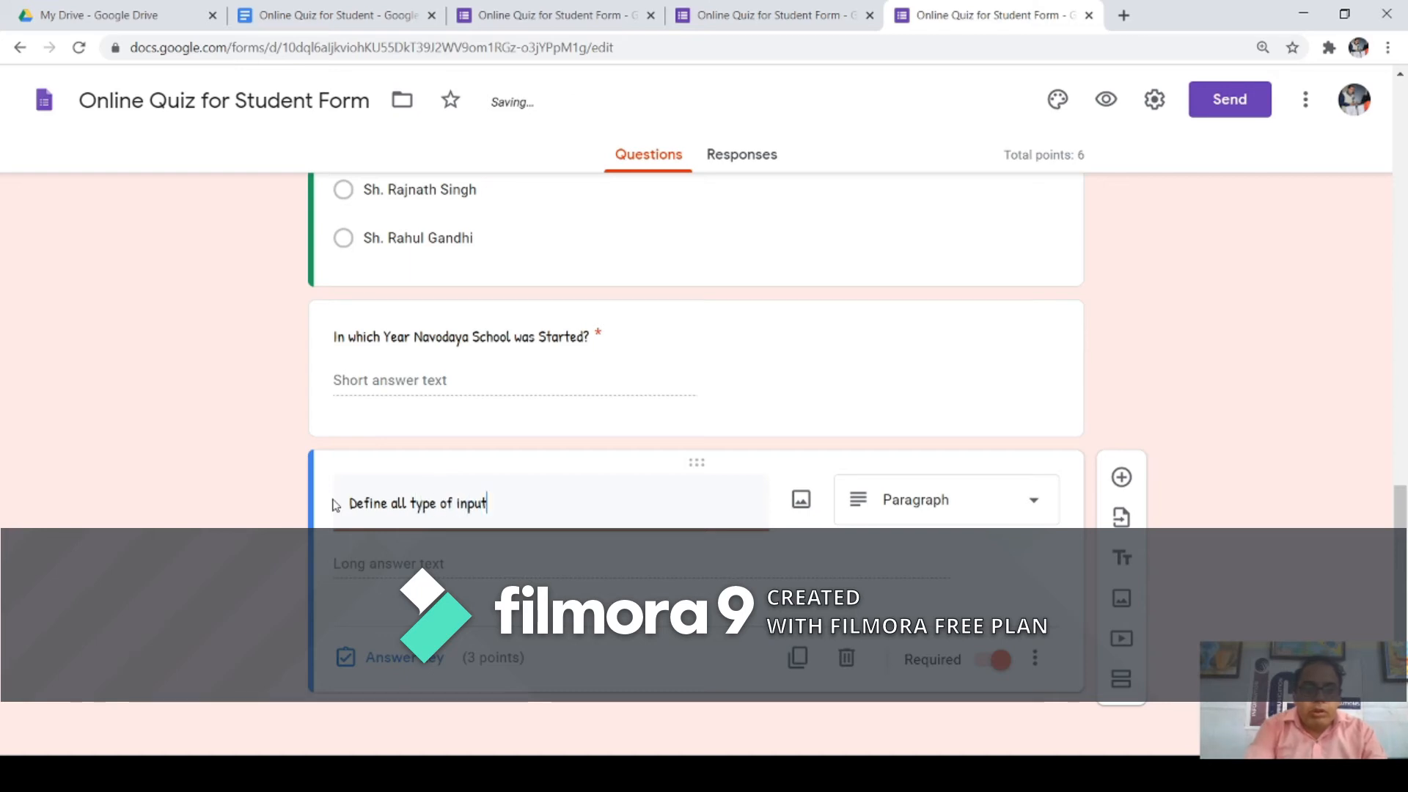
type(" Devices?")
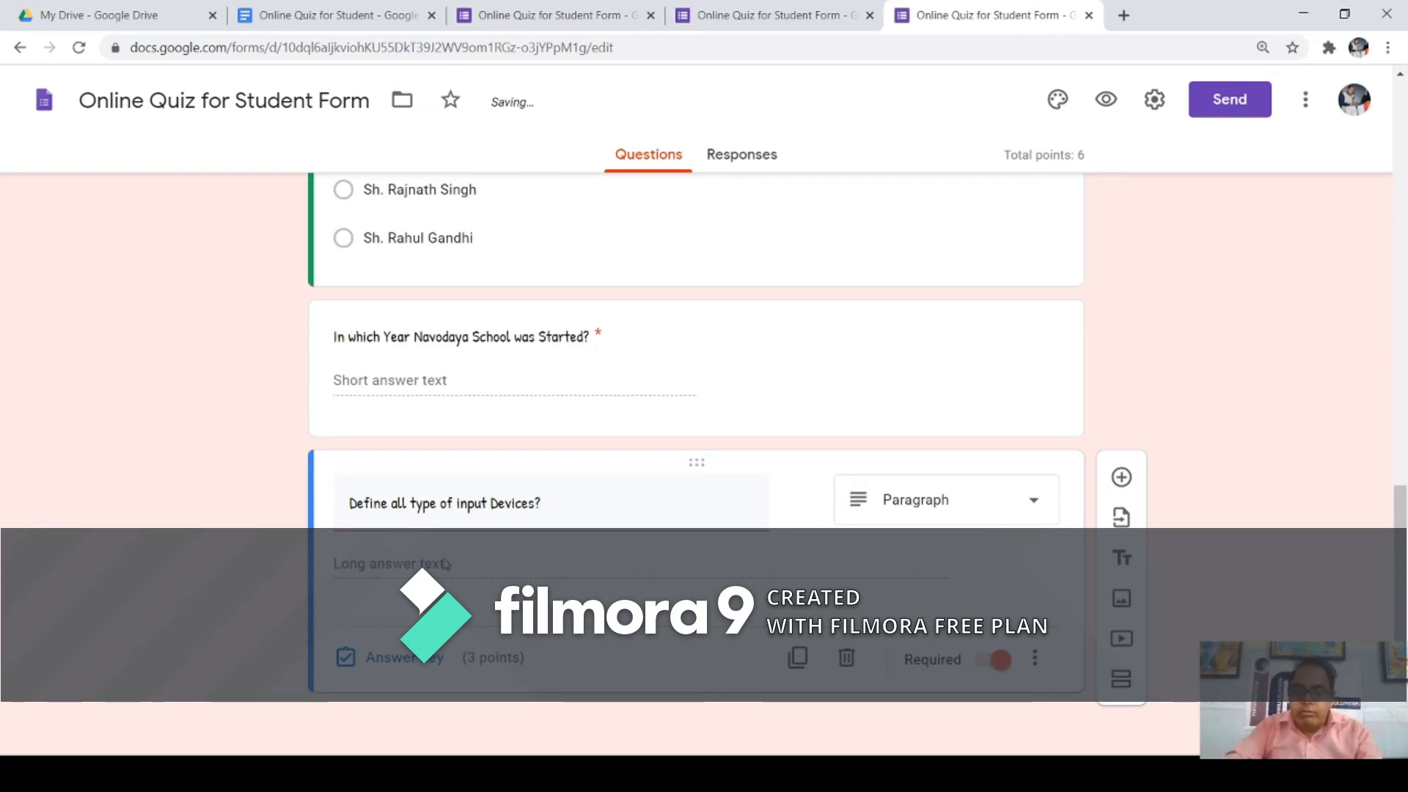
left_click(423, 663)
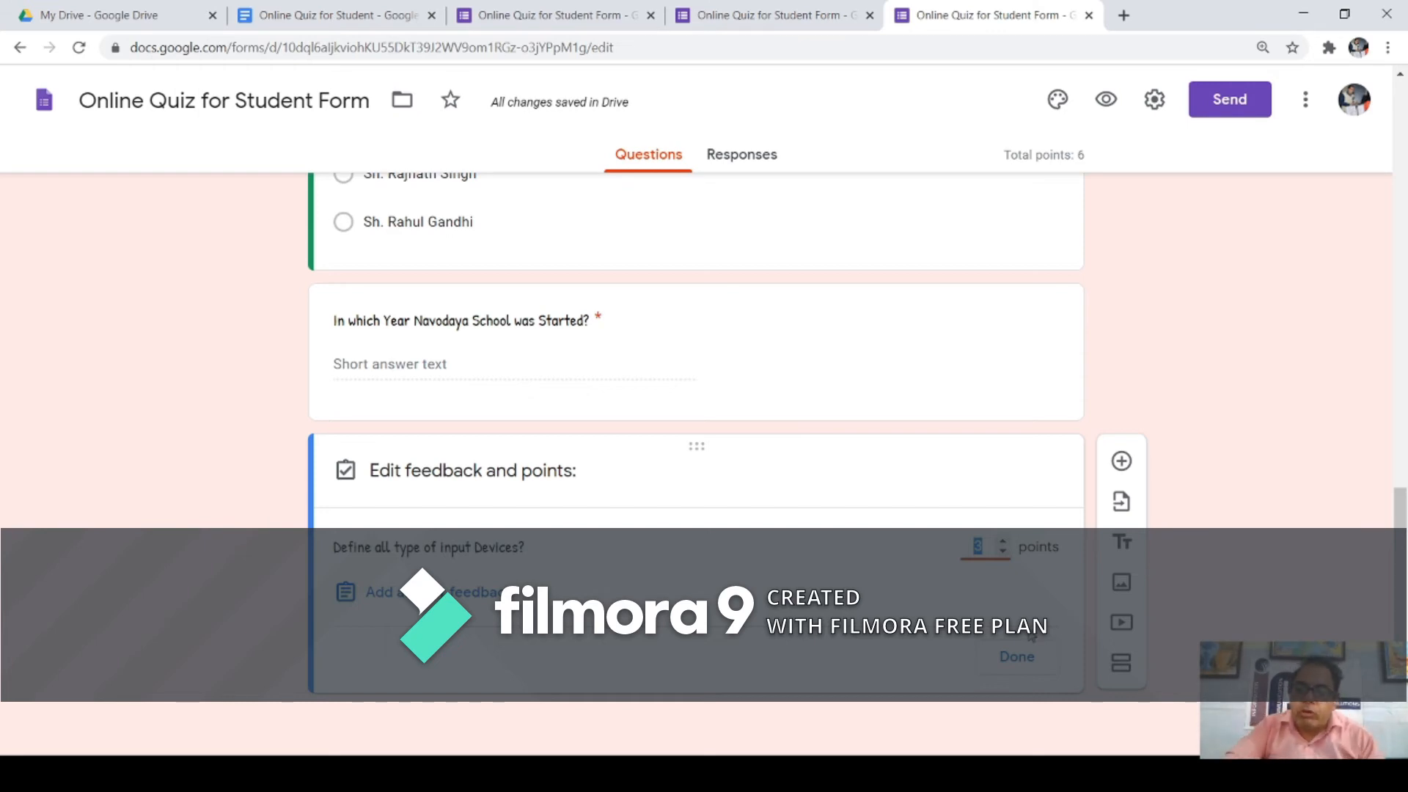
left_click(1018, 658)
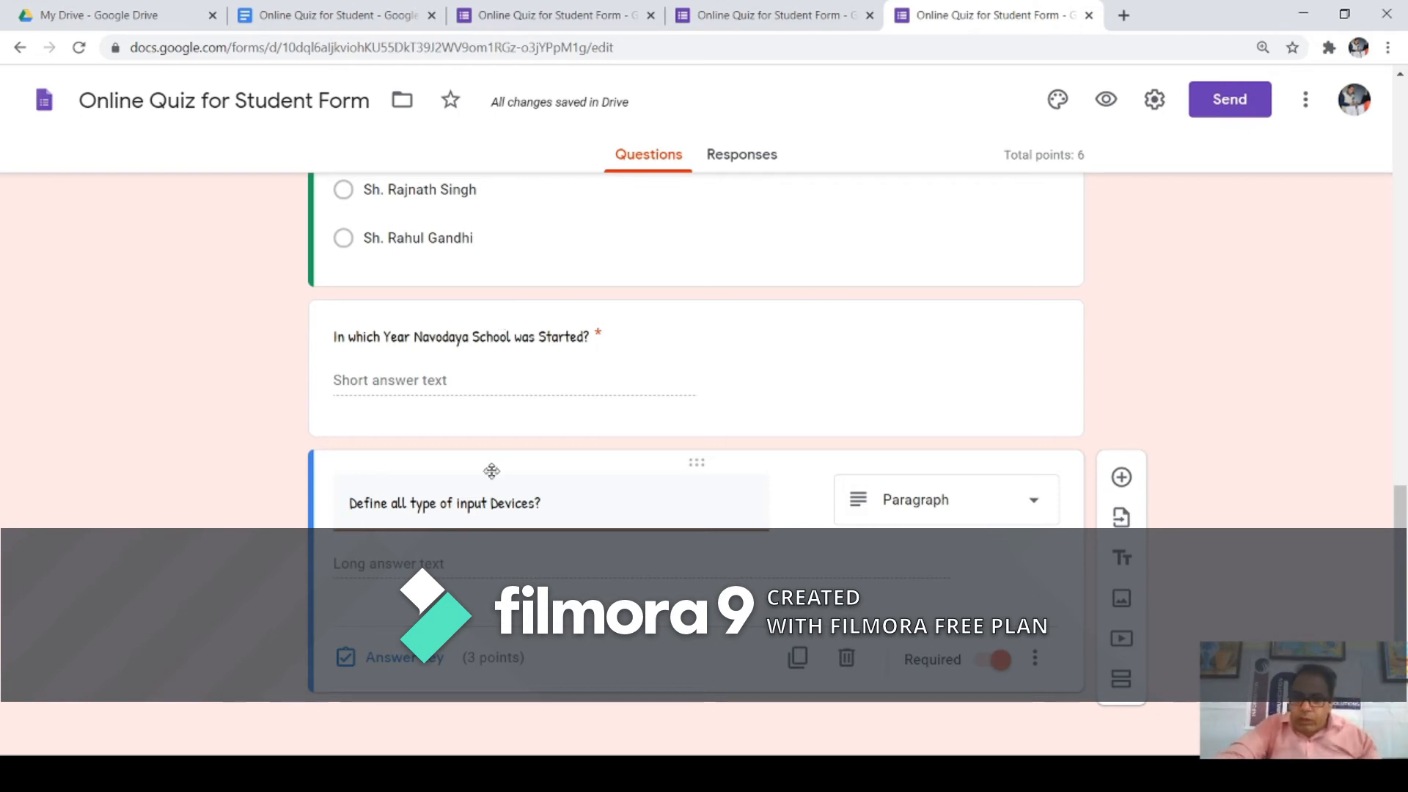
Step: Add a new Checkboxes question titled 'Who invented the C Language?'
left_click(1122, 478)
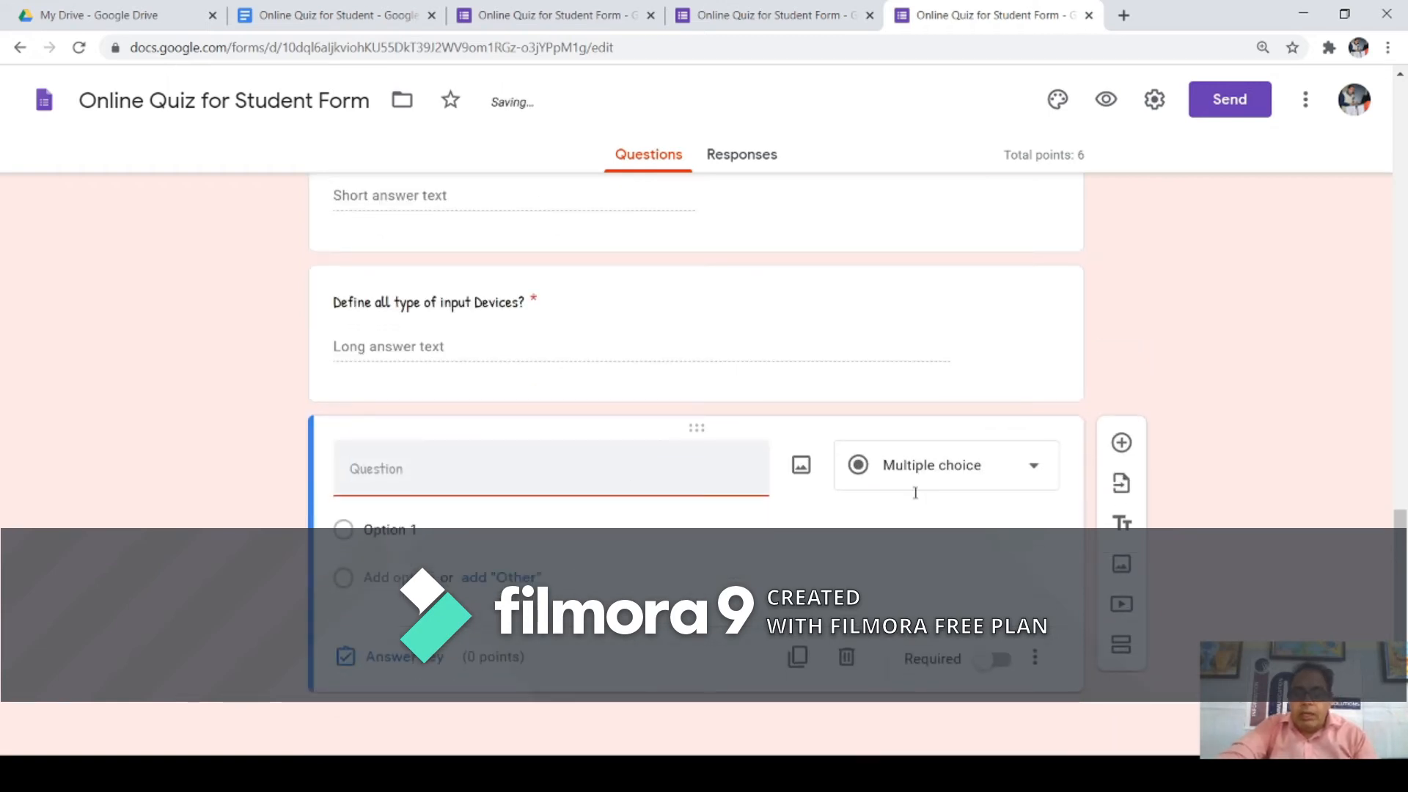
left_click(1033, 467)
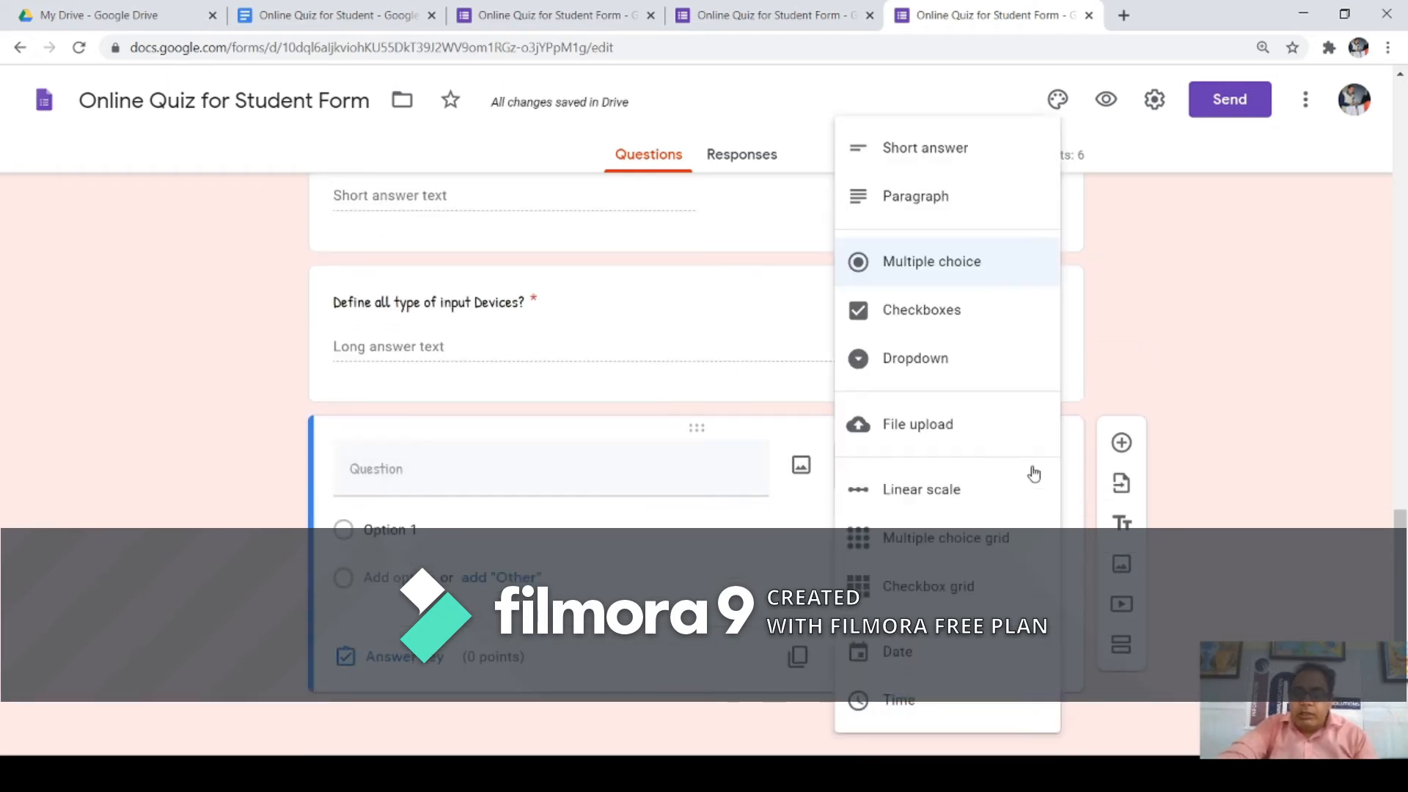
left_click(933, 311)
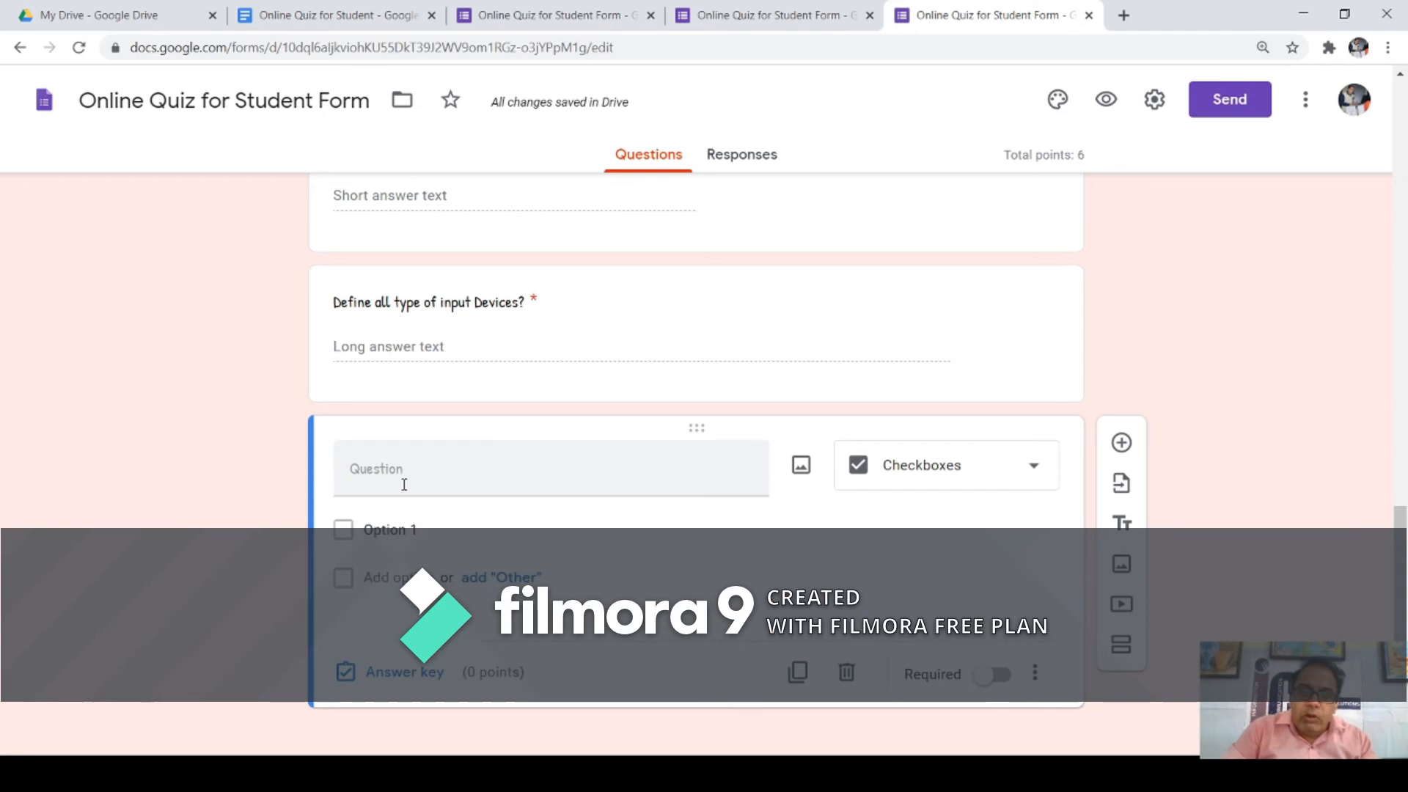
left_click(448, 489)
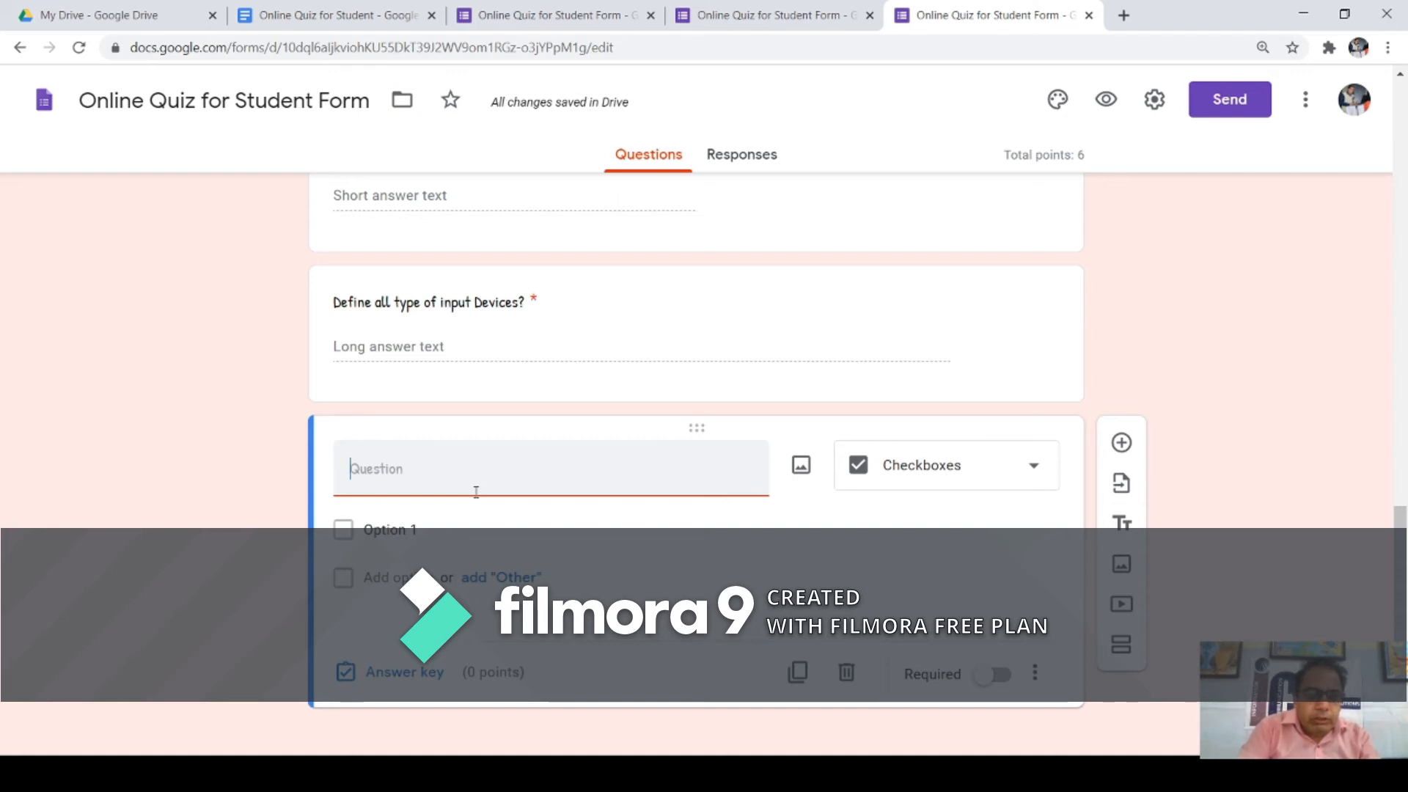
type("When")
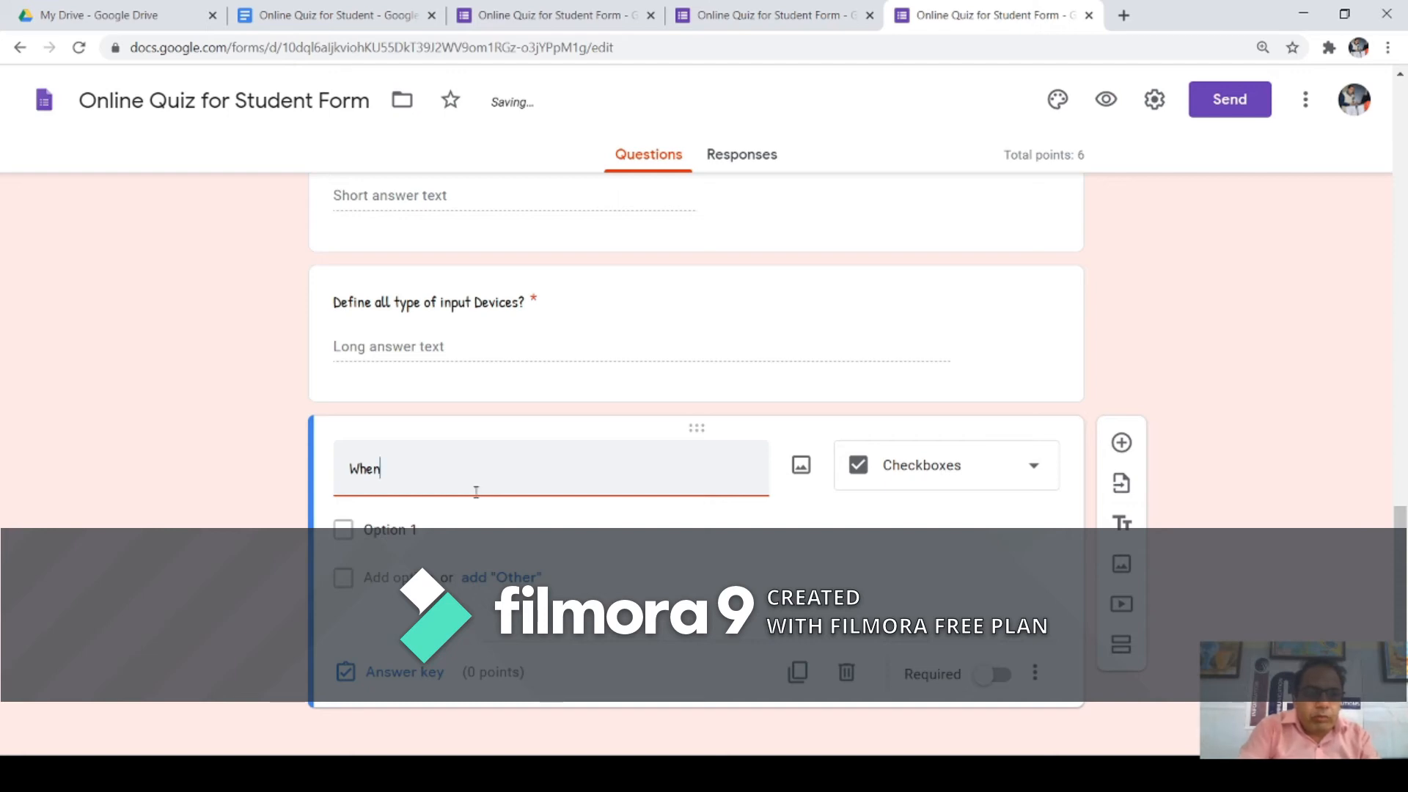
key("BackSpace")
key("BackSpace")
key("BackSpace")
key("BackSpace")
type("Who invented")
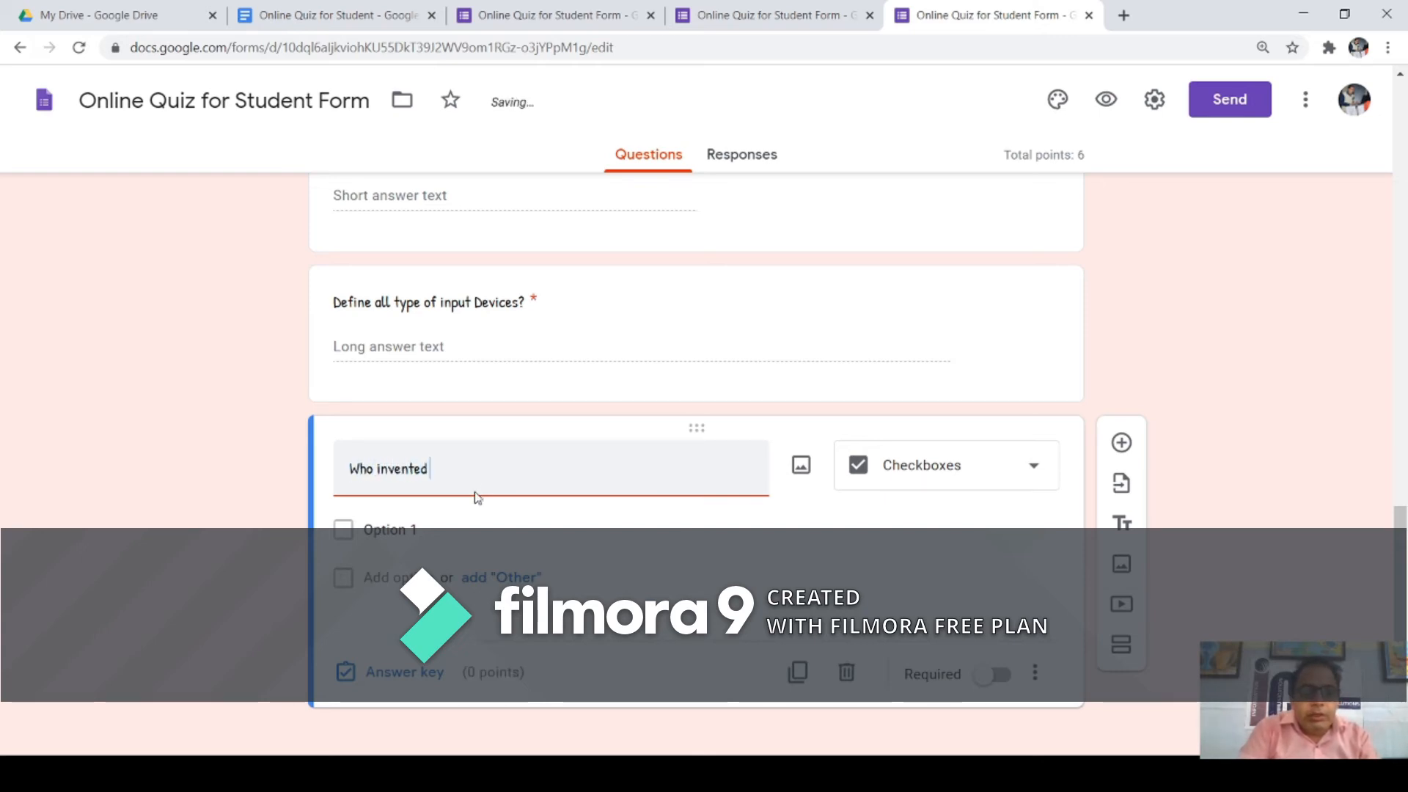
type(" the C")
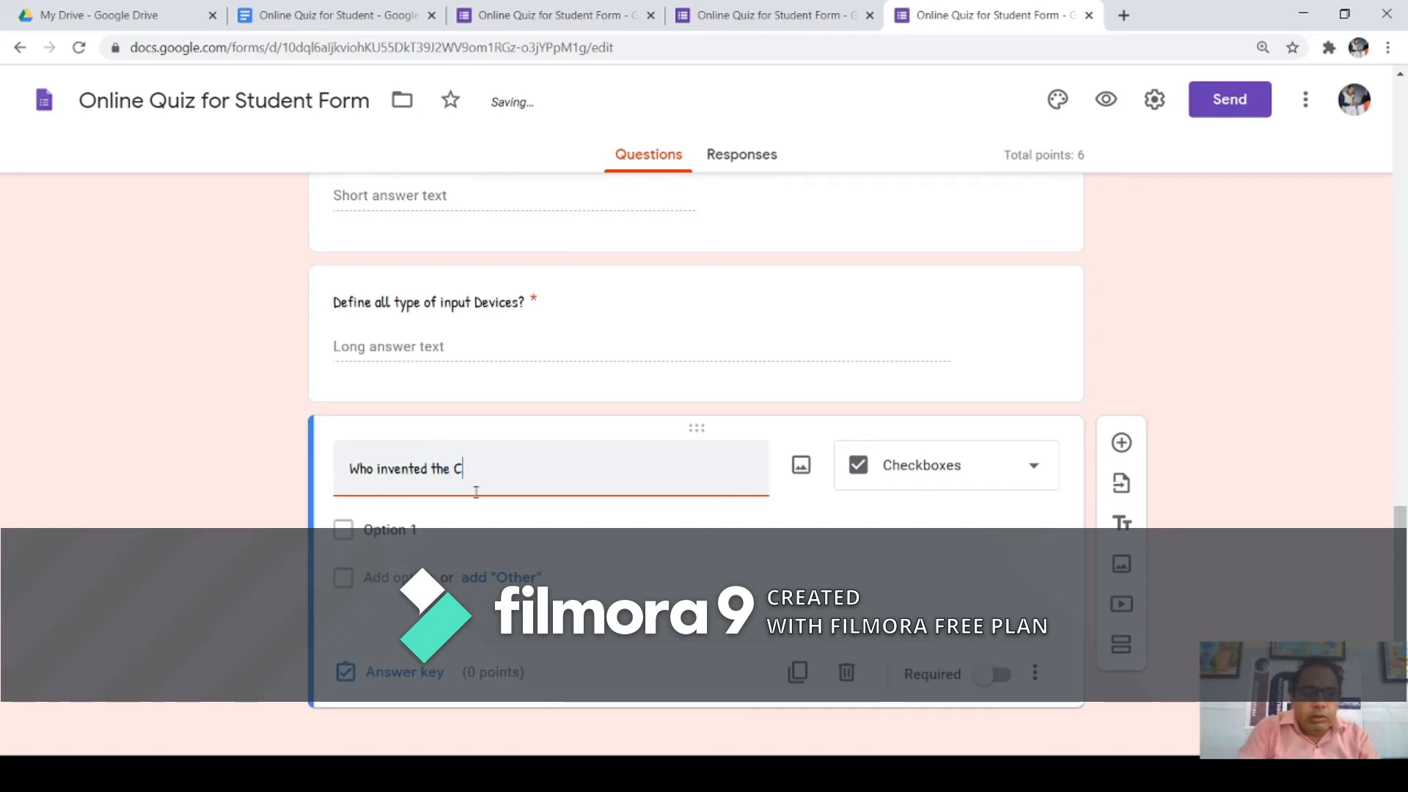
type(" Language>")
key("BackSpace")
type("?")
Step: Enter the choices John Mctually, Dennis Ritchie, Bill Gates and All of the above
left_click(414, 531)
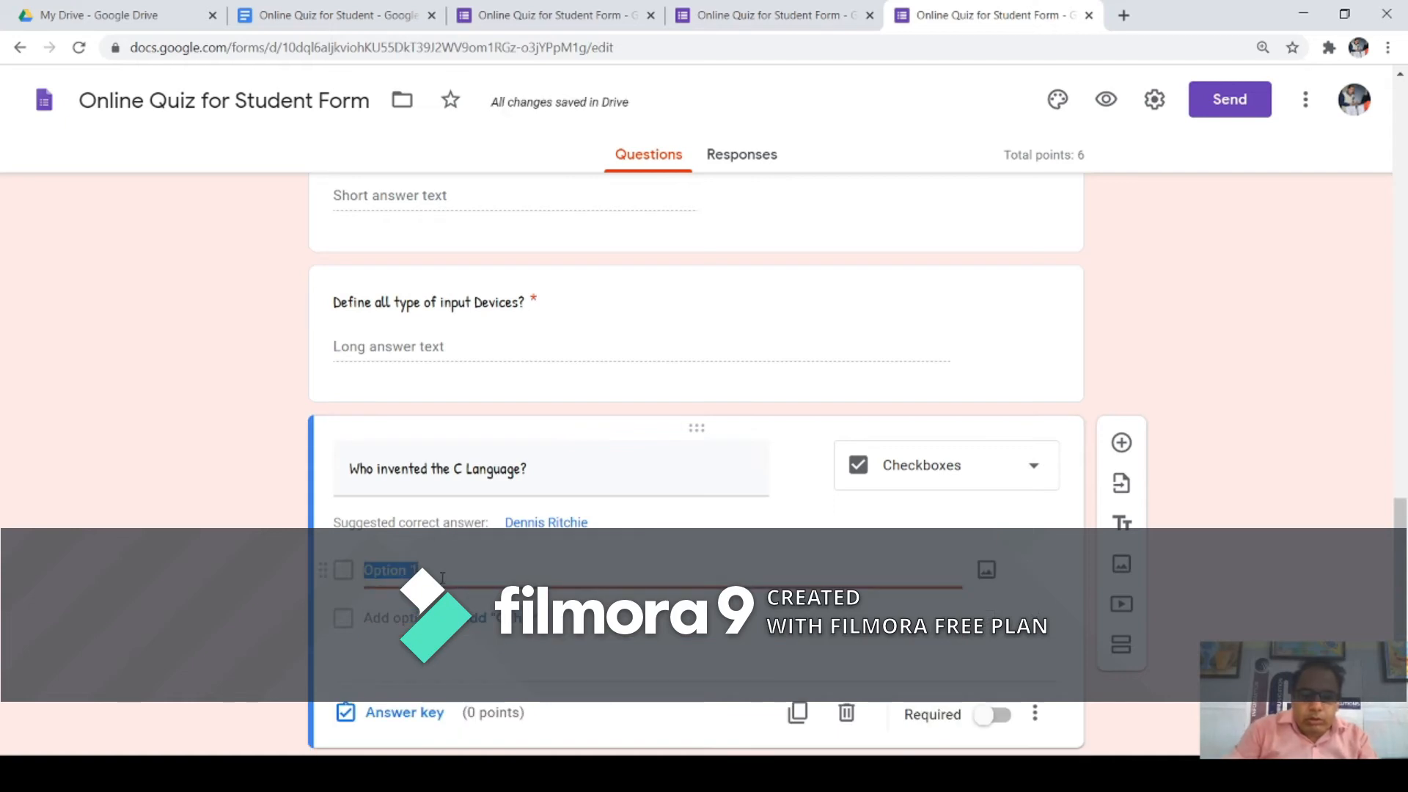
type("Jp")
key("BackSpace")
type("o")
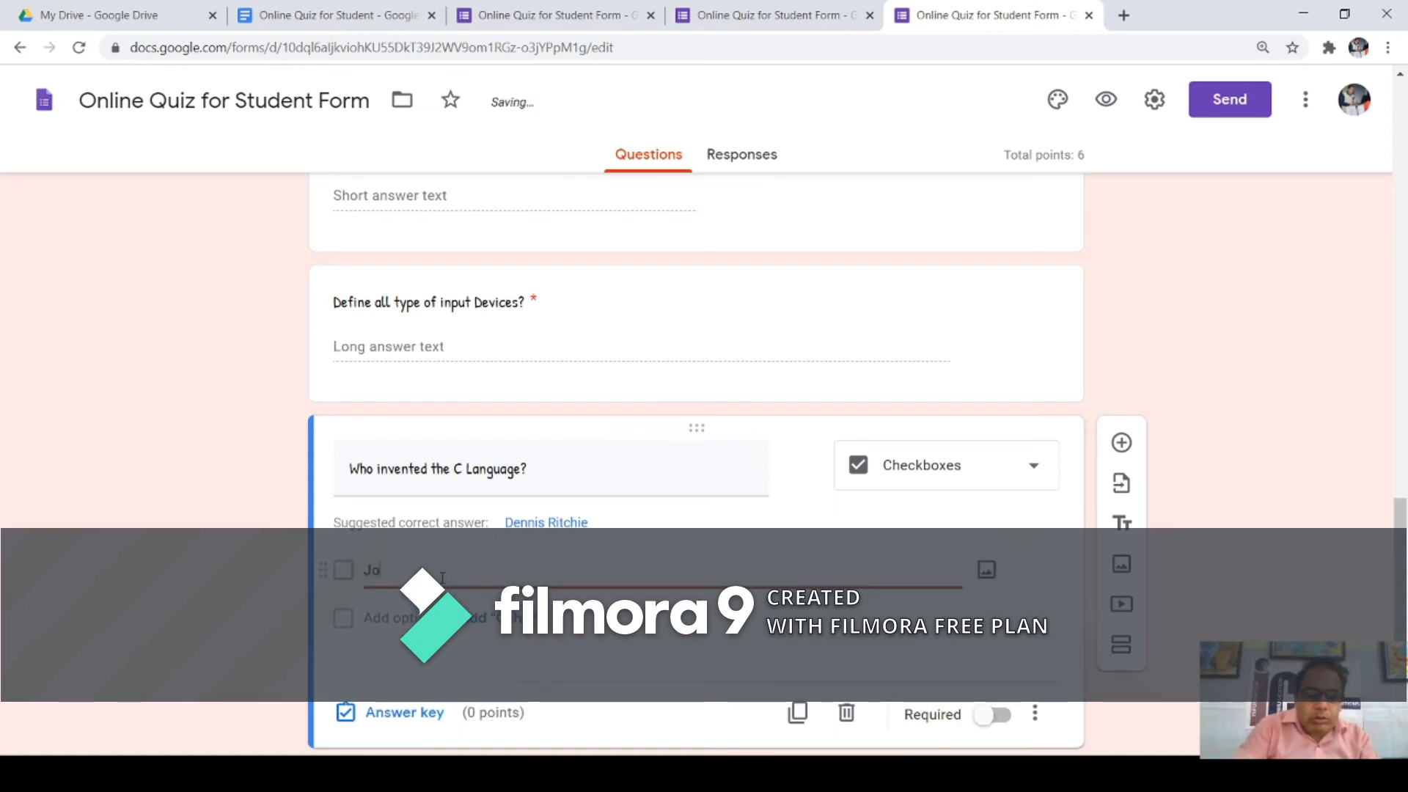
type("hn Mctually")
left_click(398, 629)
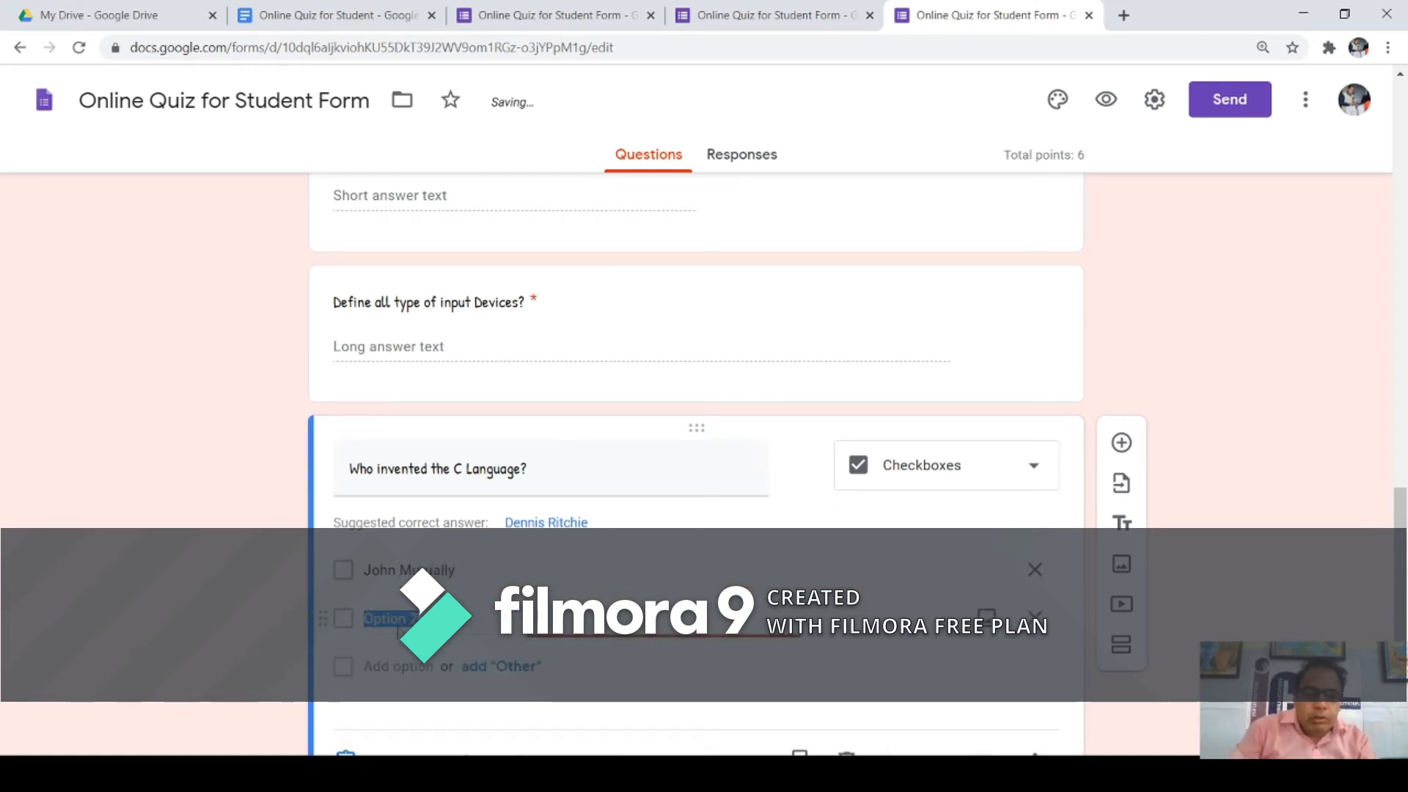
type("Dennis R")
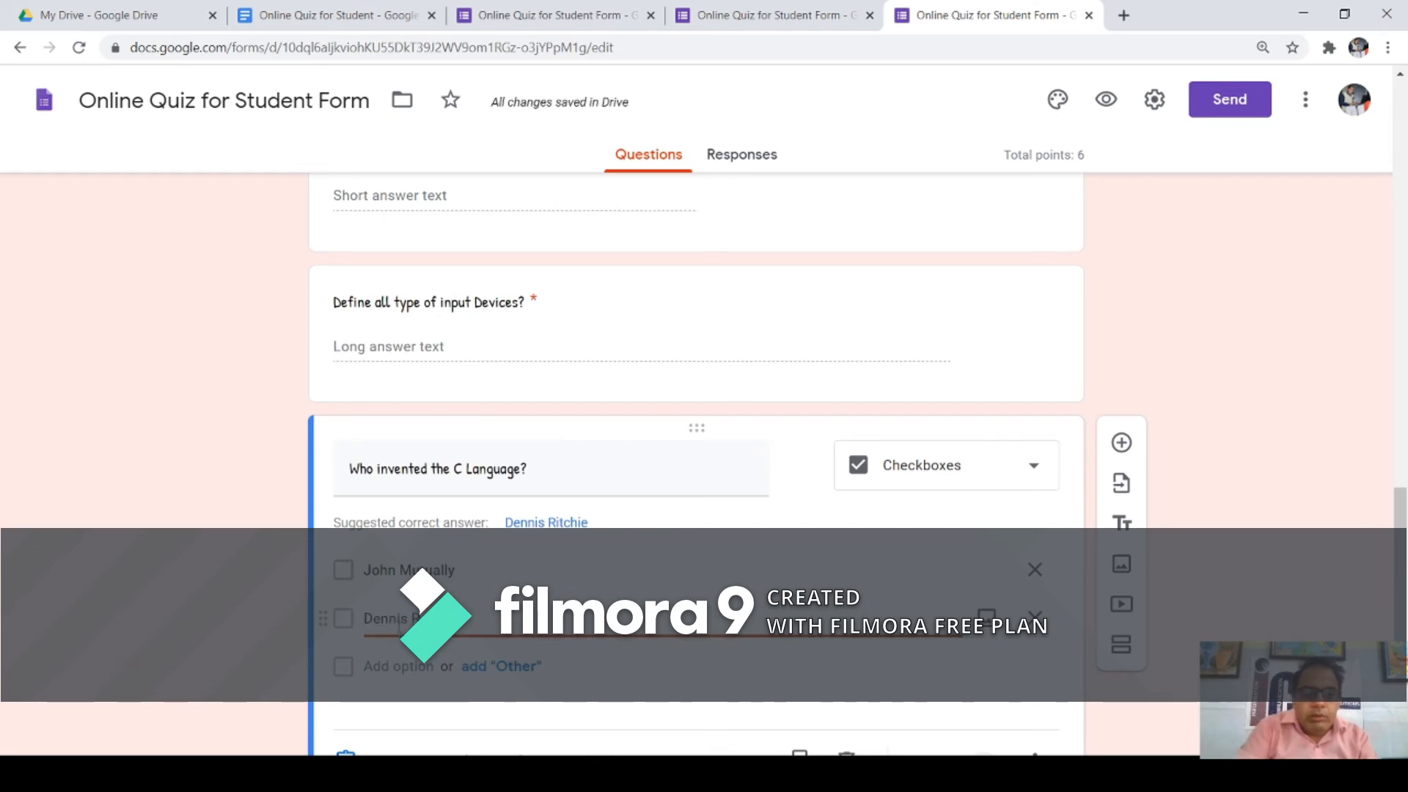
key("Return")
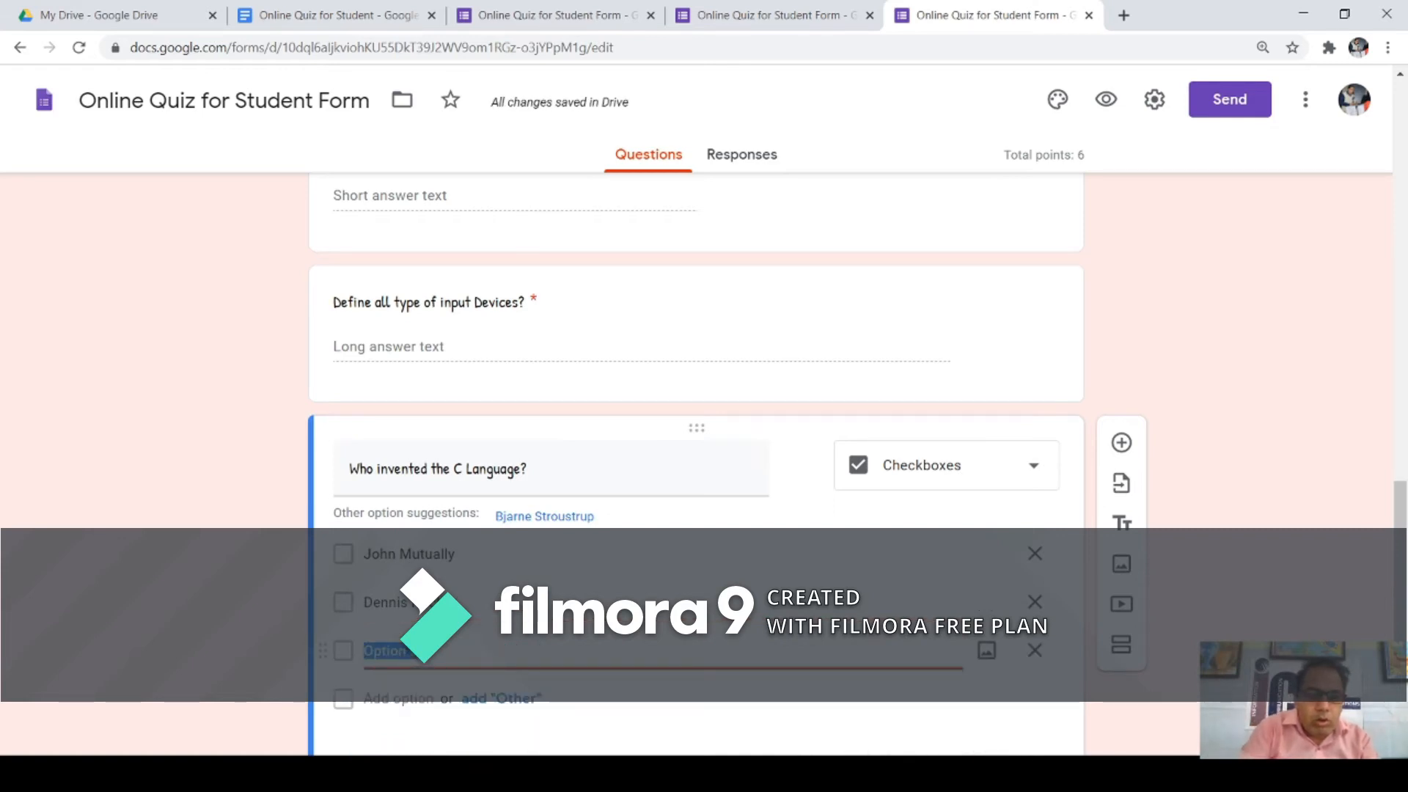
type("B")
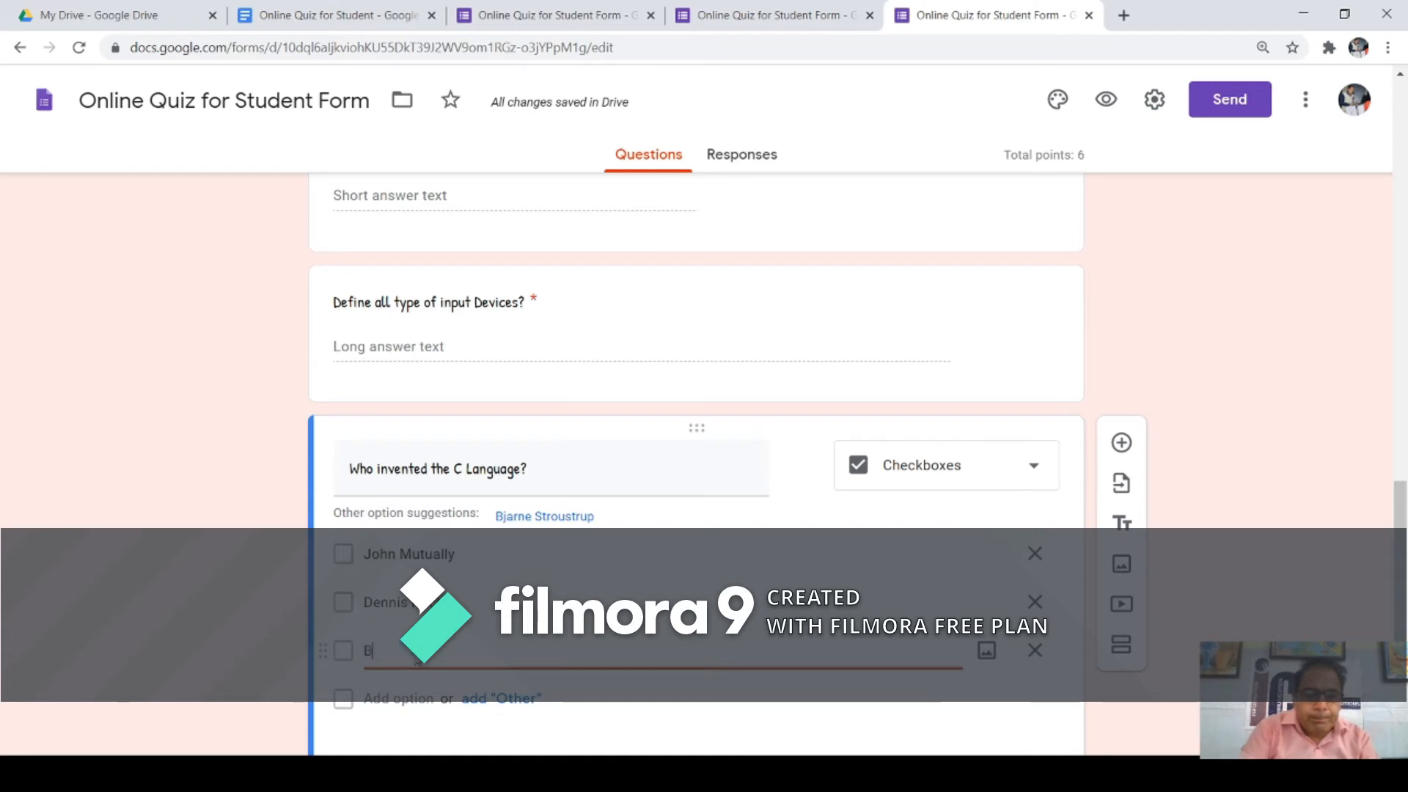
type("ill Gates")
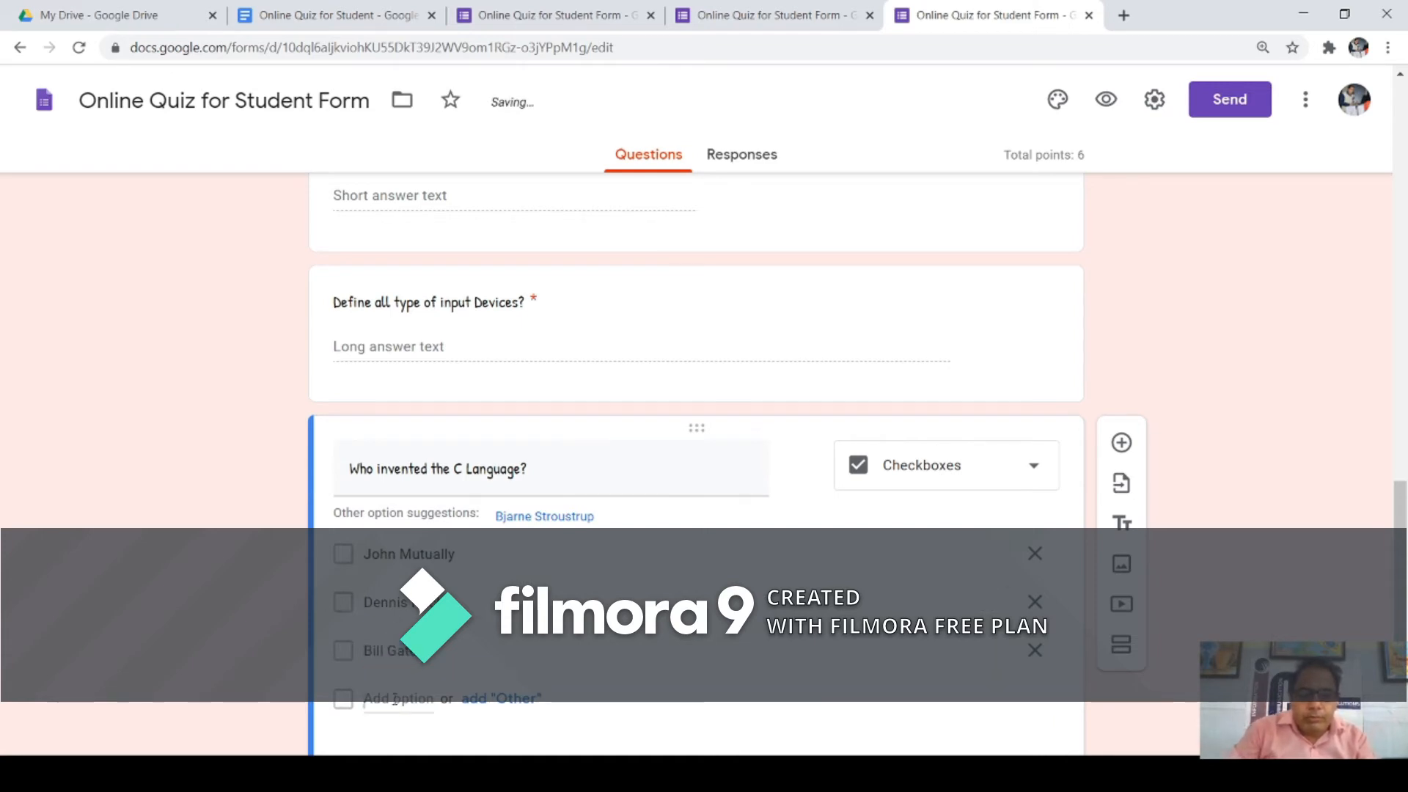
key("Return")
type("Non")
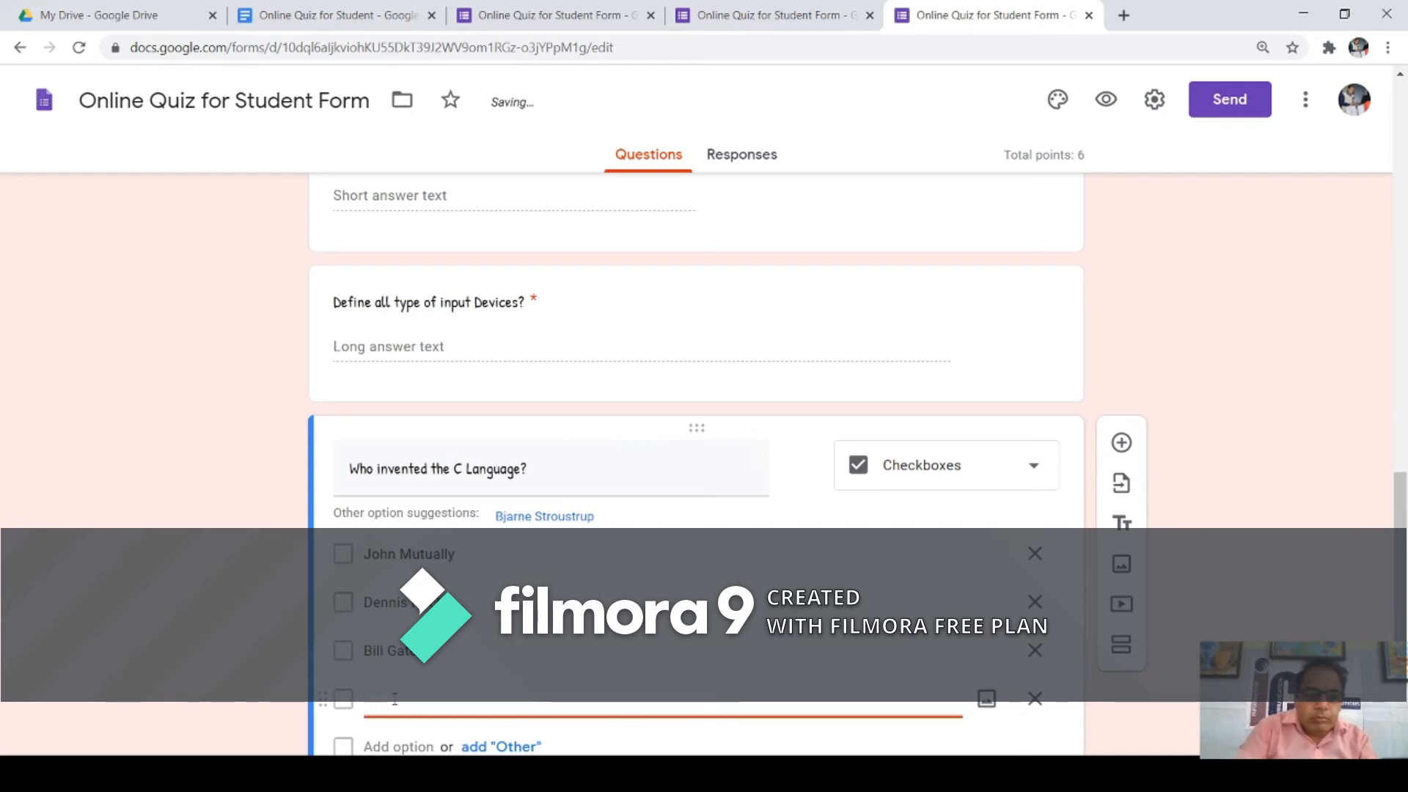
key("BackSpace")
key("BackSpace")
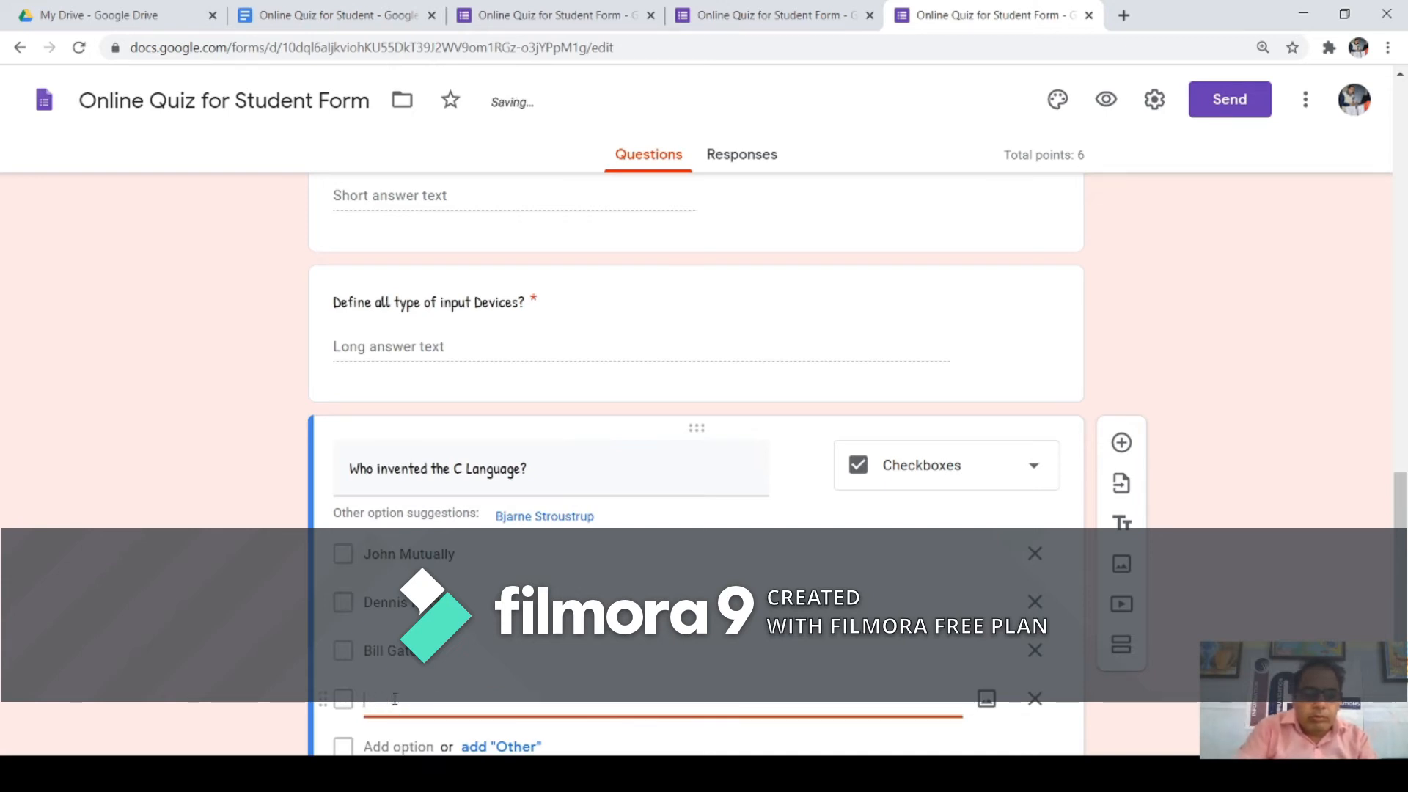
type("All of the above")
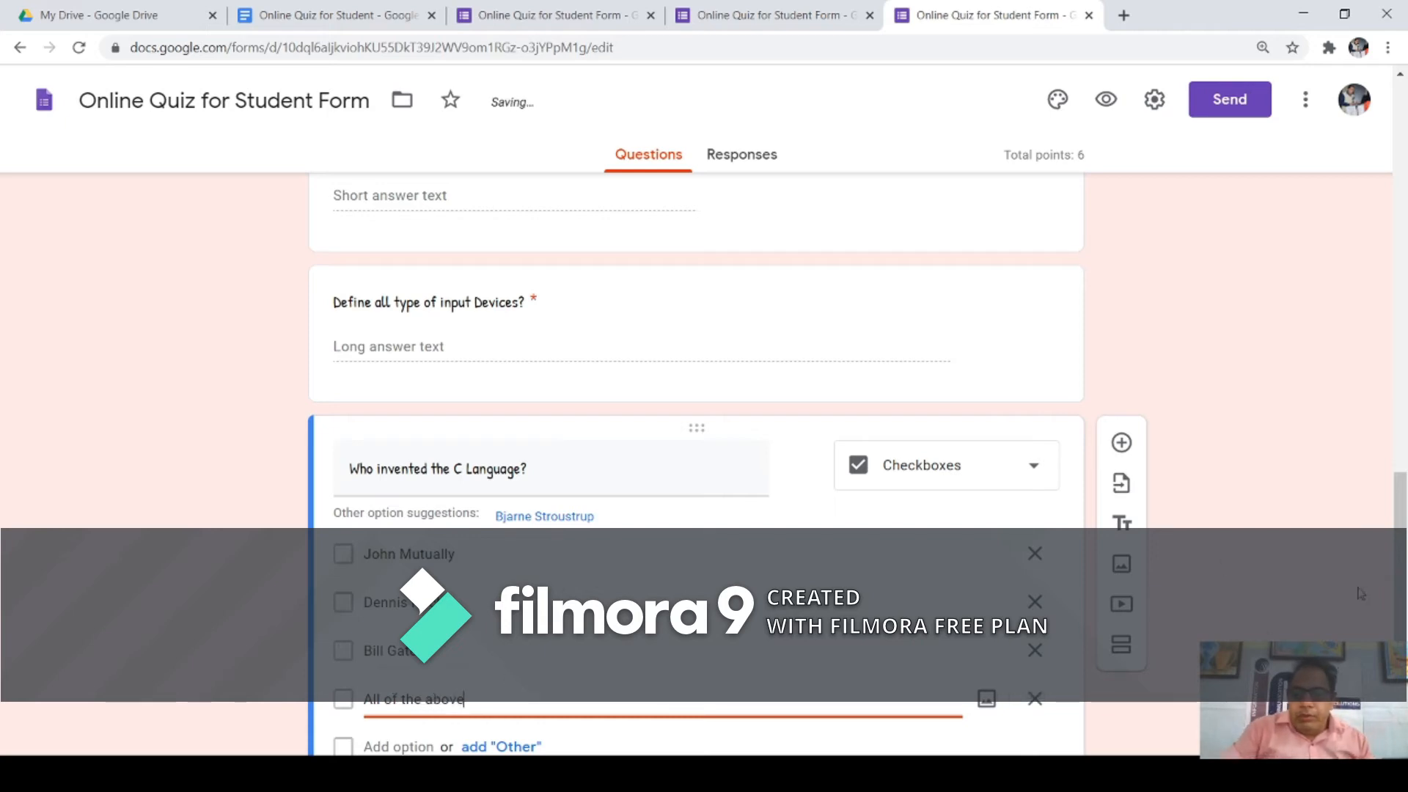
left_click_drag(1397, 577, 1397, 623)
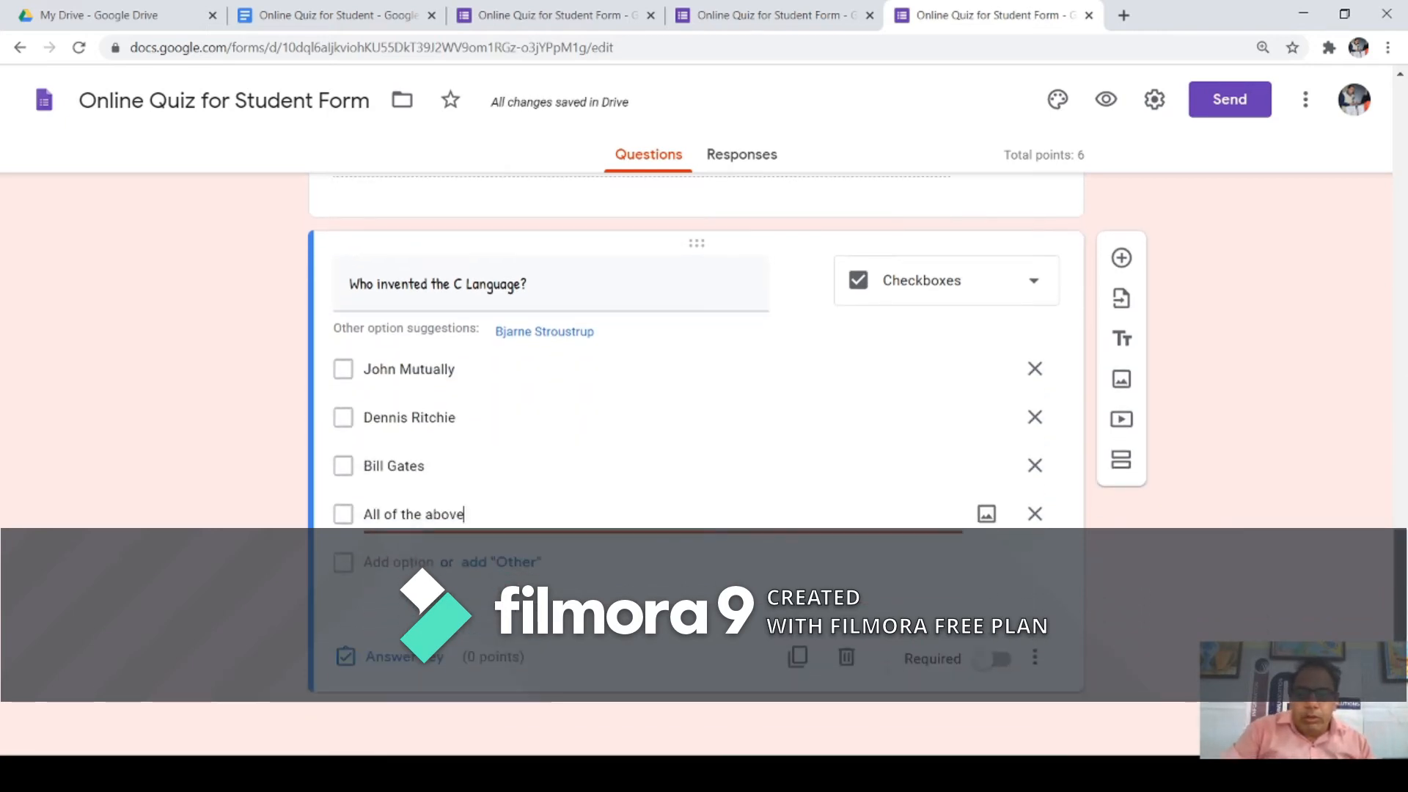
left_click(424, 665)
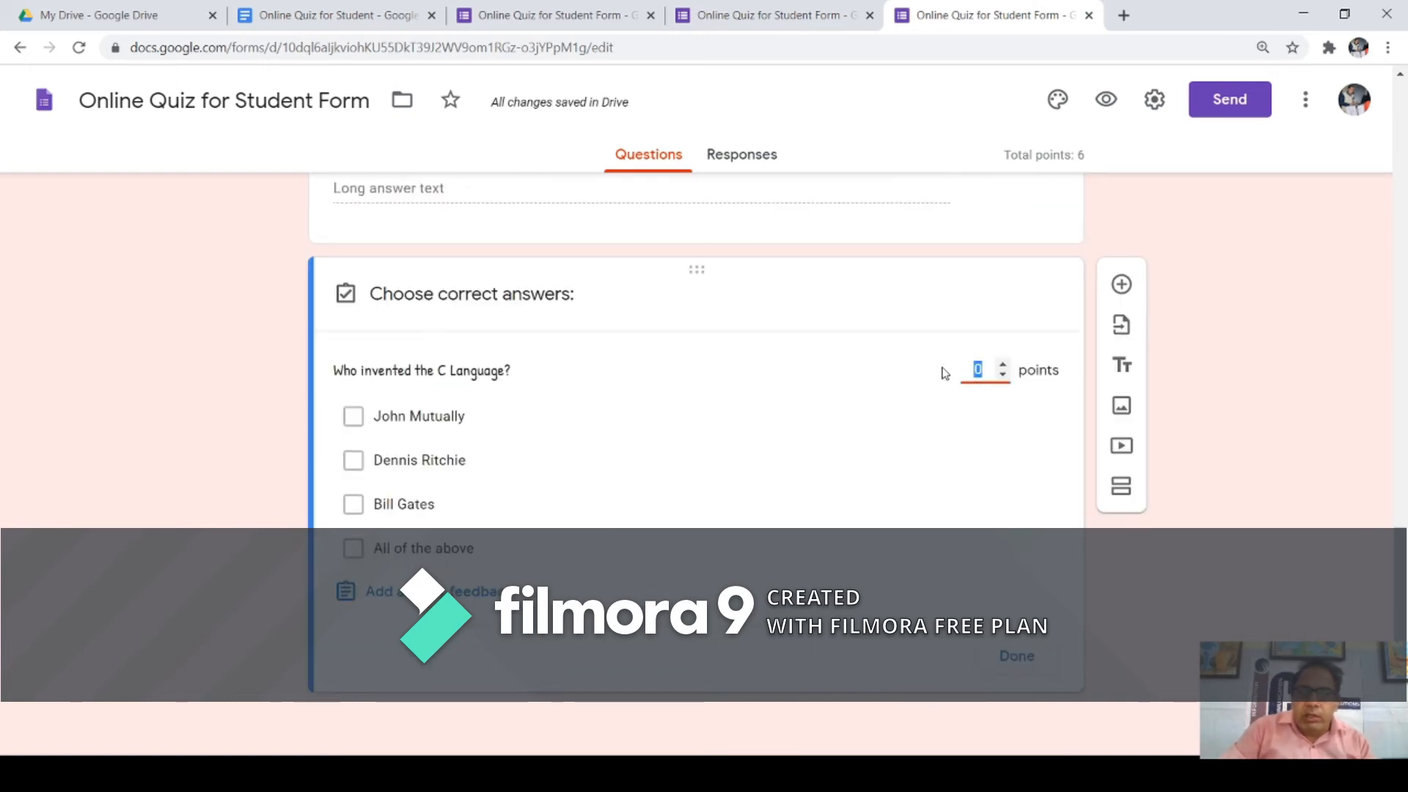
Step: Make Dennis Ritchie the 1-point correct answer, mark the question required, and preview the form
left_click(1002, 364)
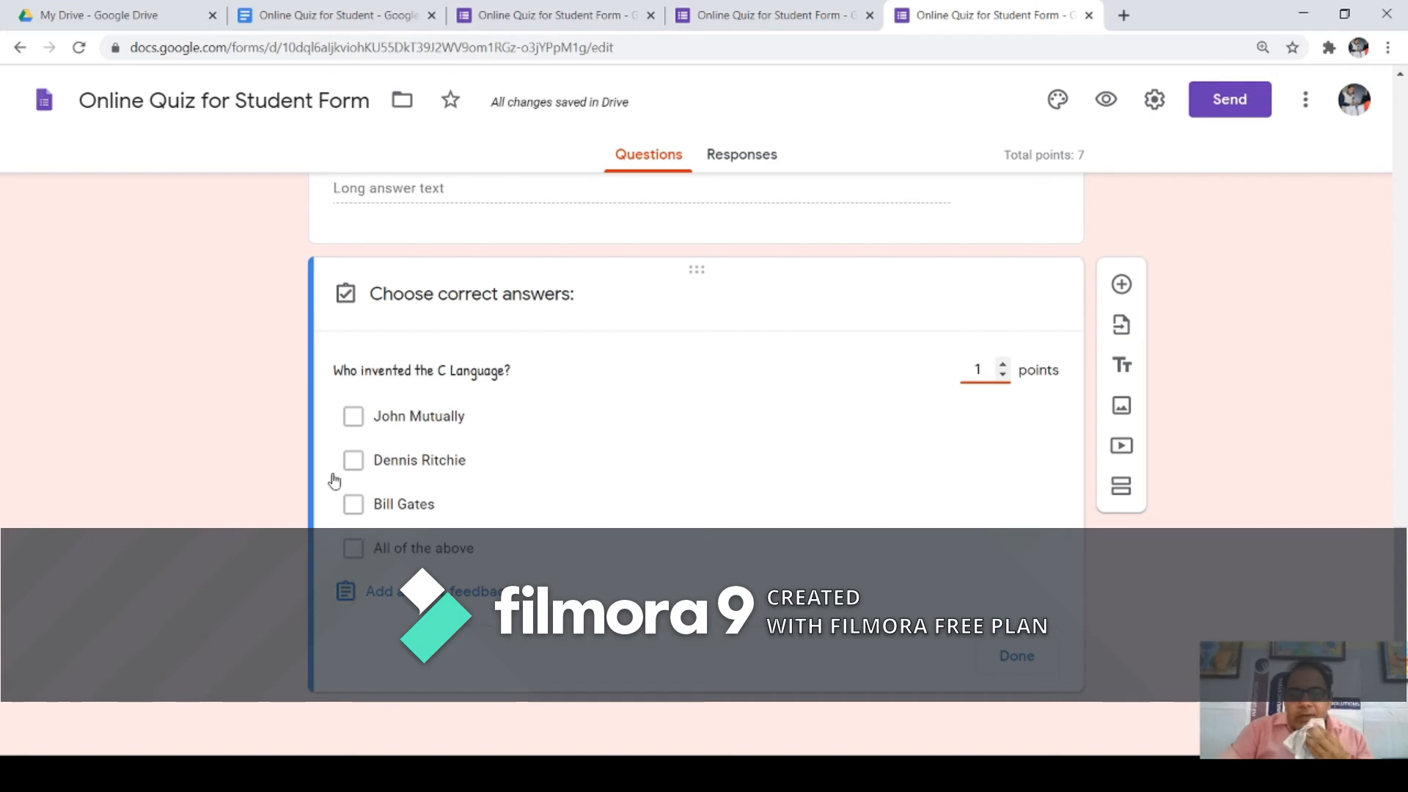
left_click(353, 462)
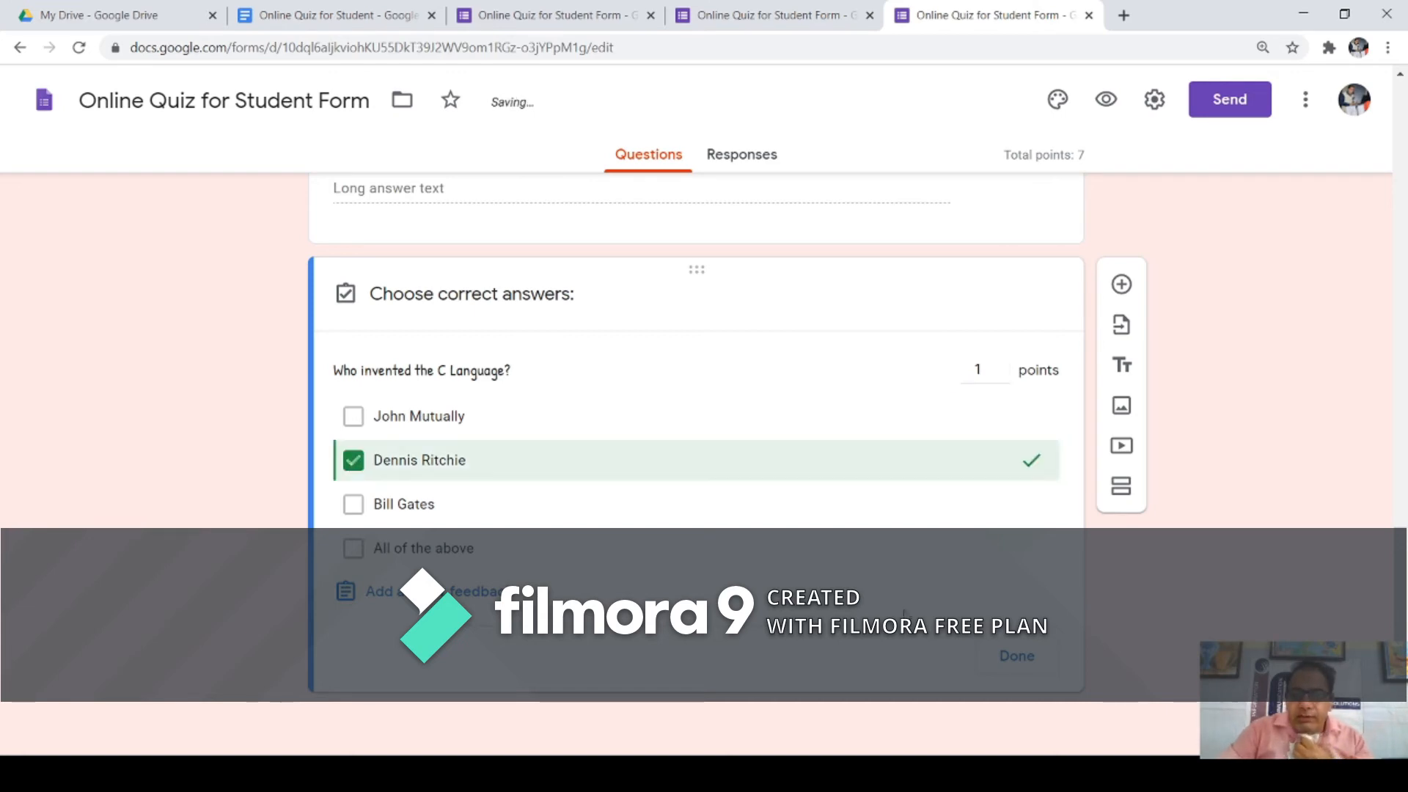
left_click(1014, 660)
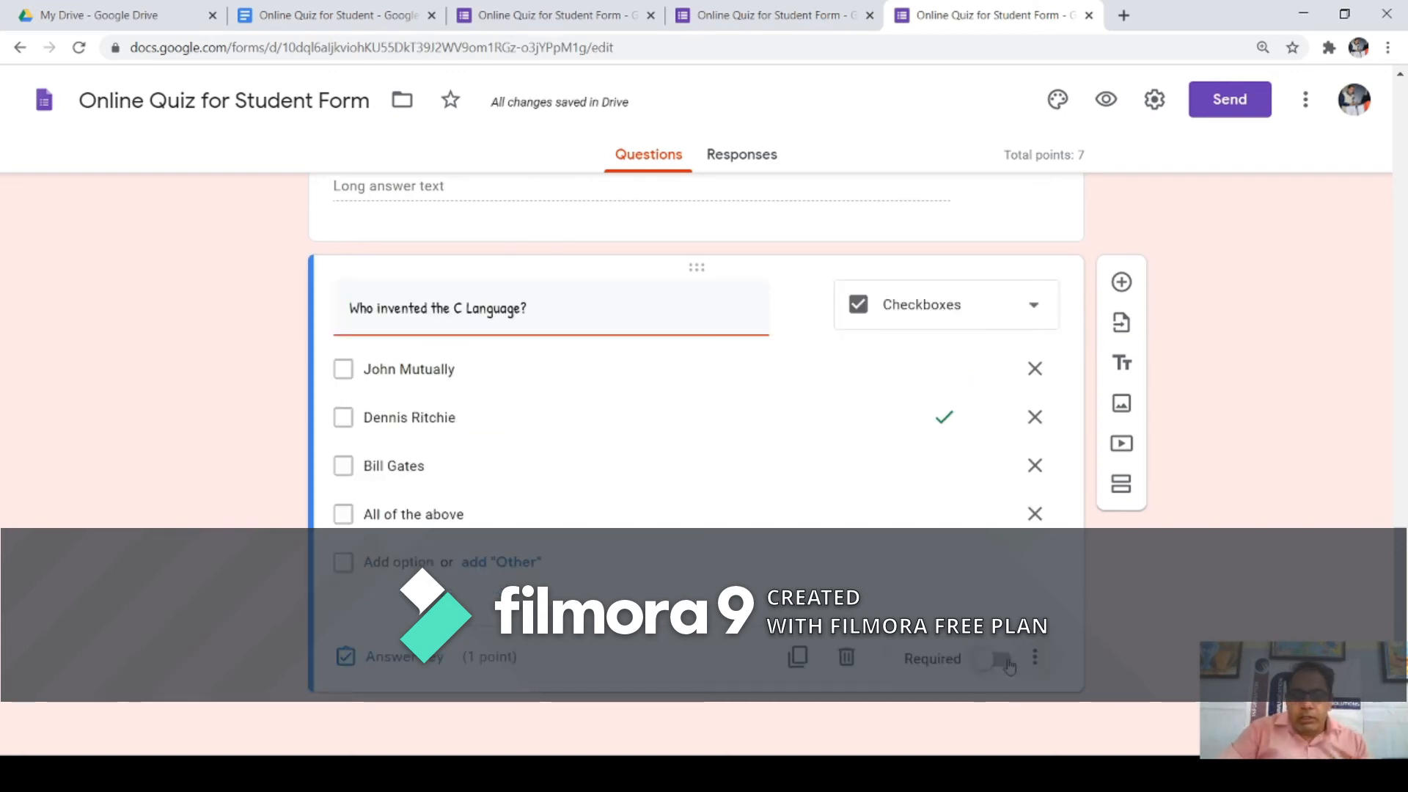
left_click(999, 660)
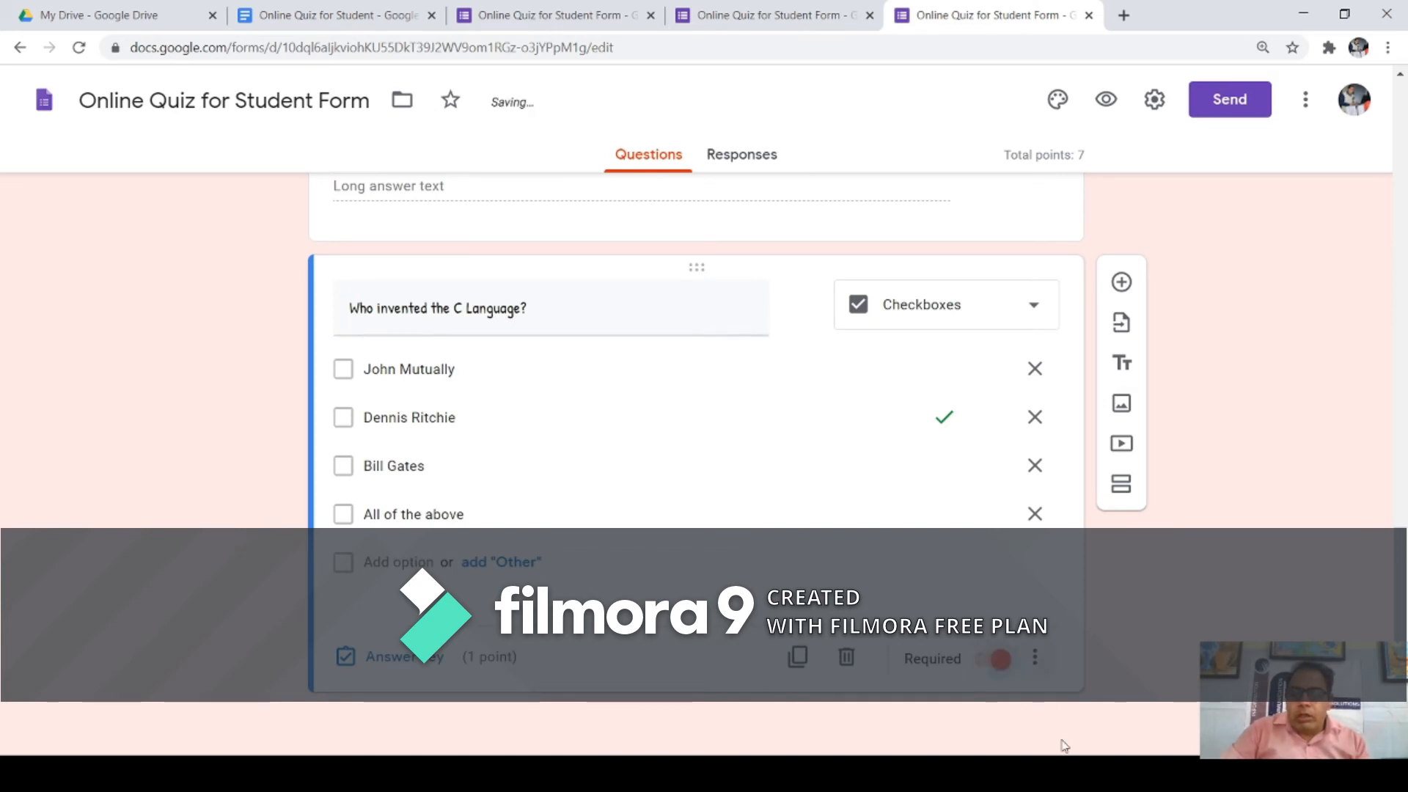
left_click(1105, 99)
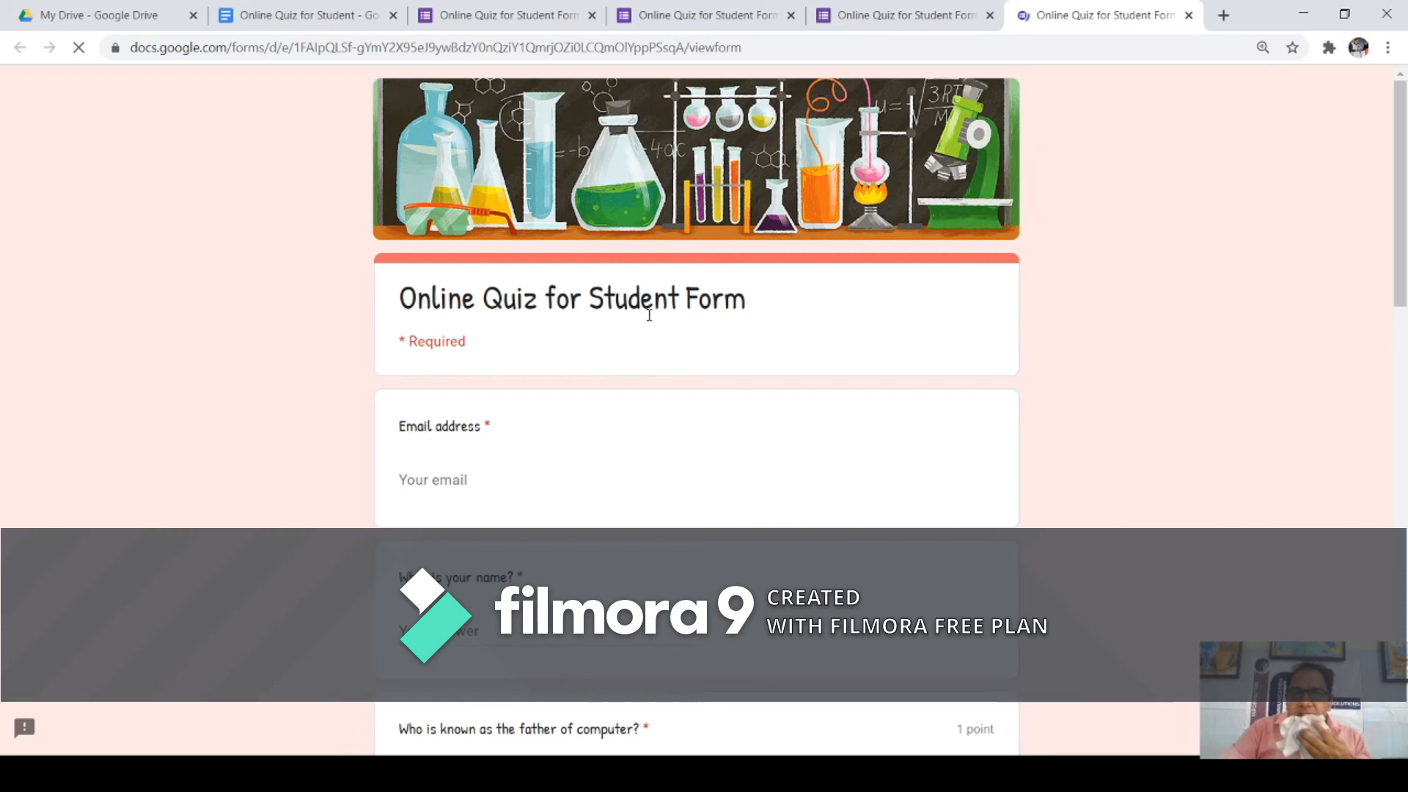
Step: Scroll through the previewed 7-point quiz down to the C Language question and back
scroll(715, 352, "down", 1)
scroll(807, 411, "down", 3)
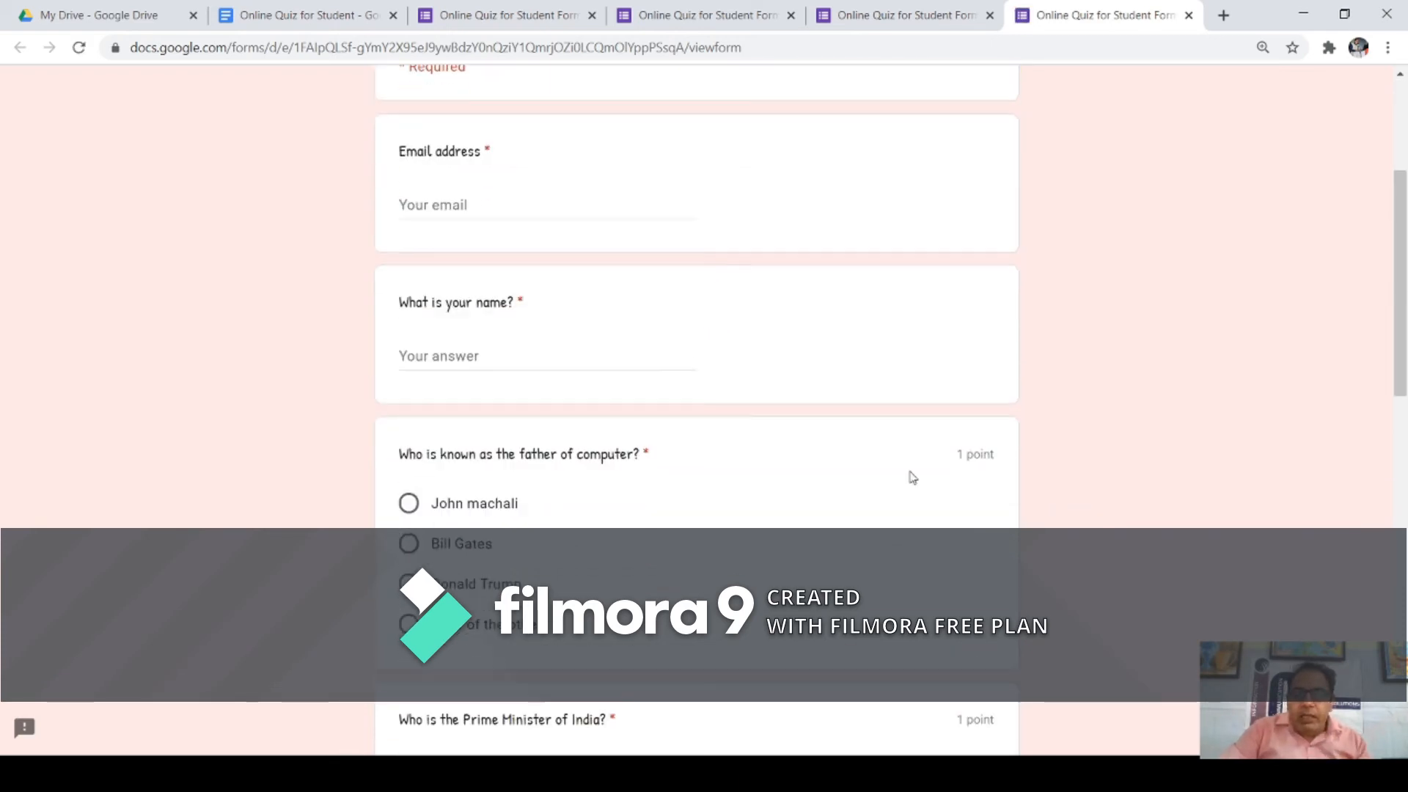
scroll(956, 470, "down", 2)
scroll(953, 408, "down", 7)
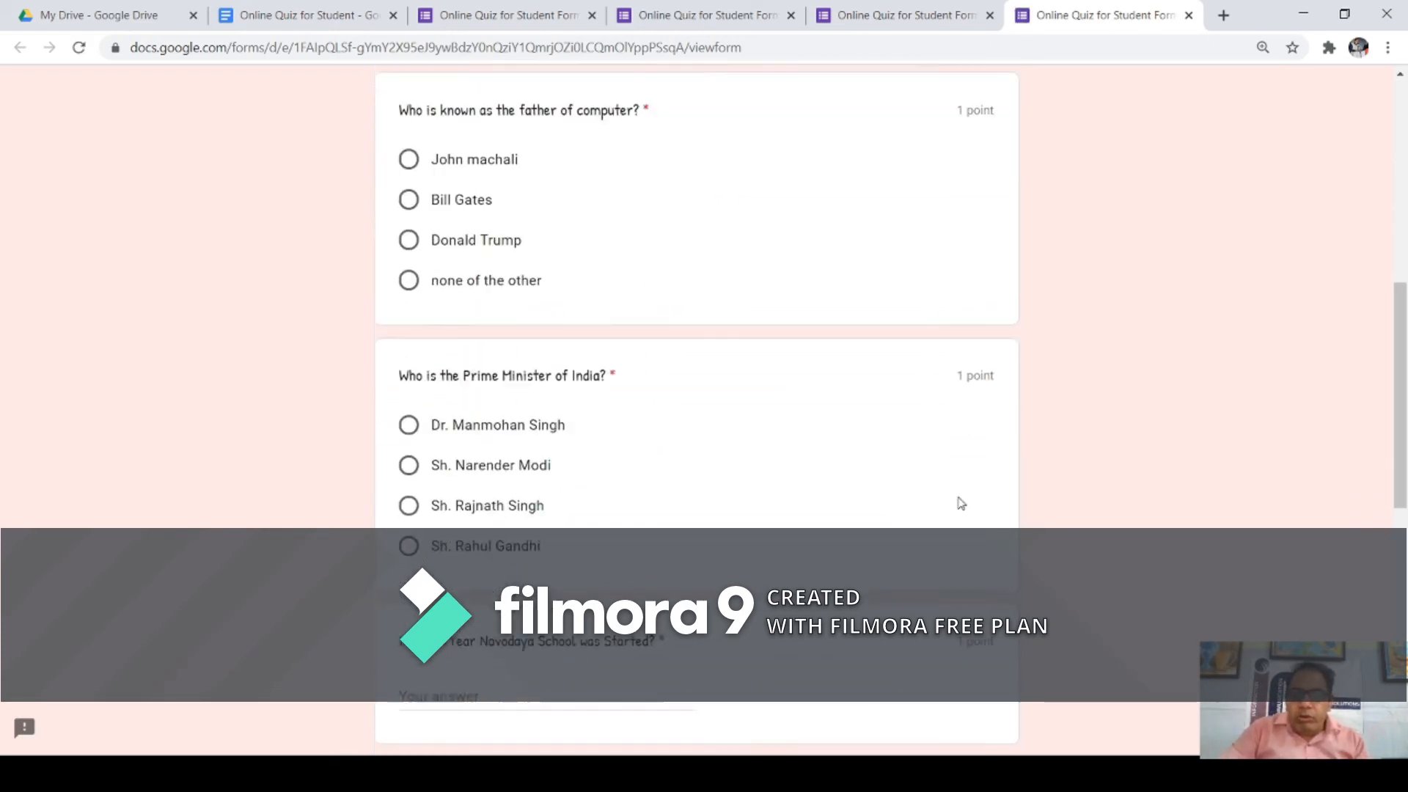
scroll(946, 396, "down", 4)
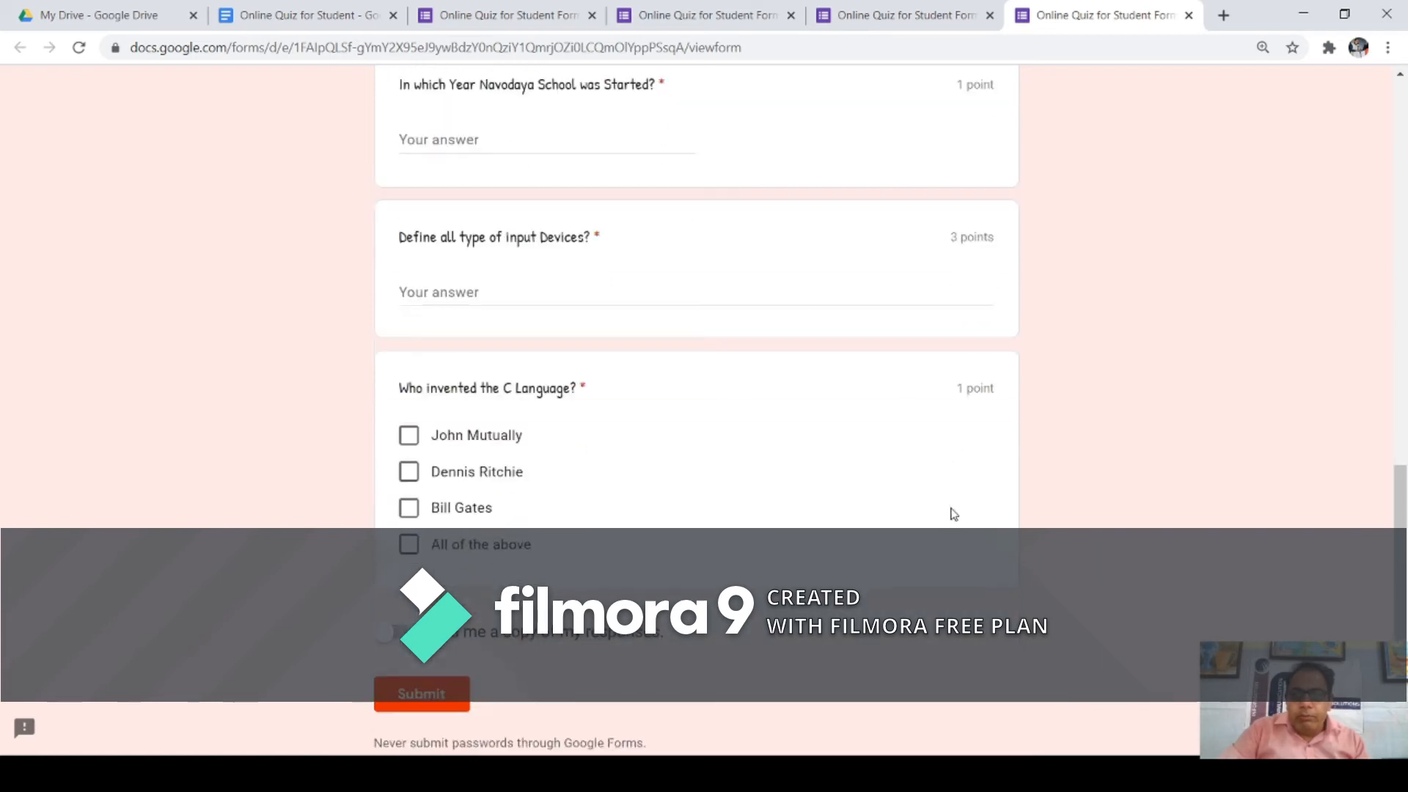
scroll(953, 408, "up", 4)
scroll(954, 409, "up", 10)
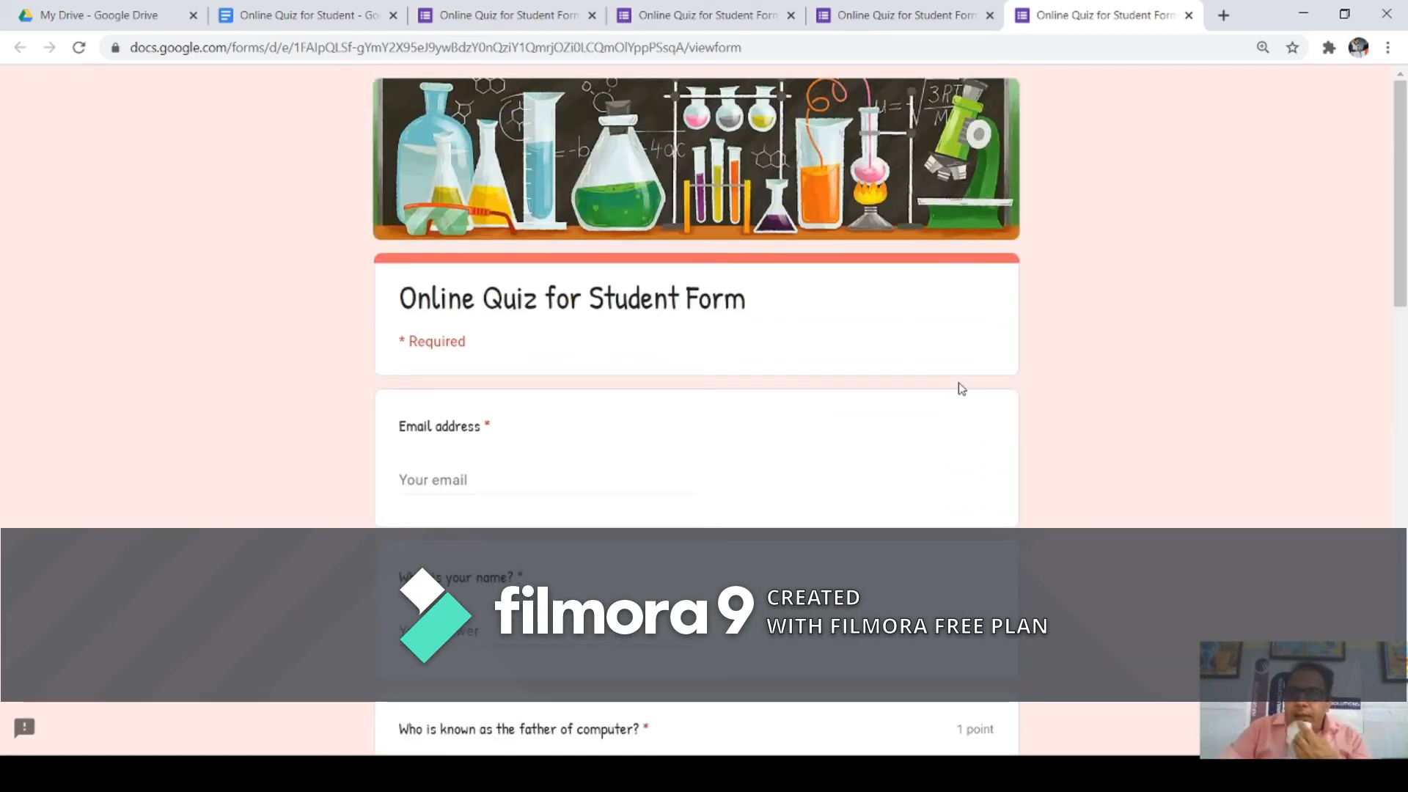
Step: Close the preview and add a Dropdown question below the C Language question
left_click(875, 23)
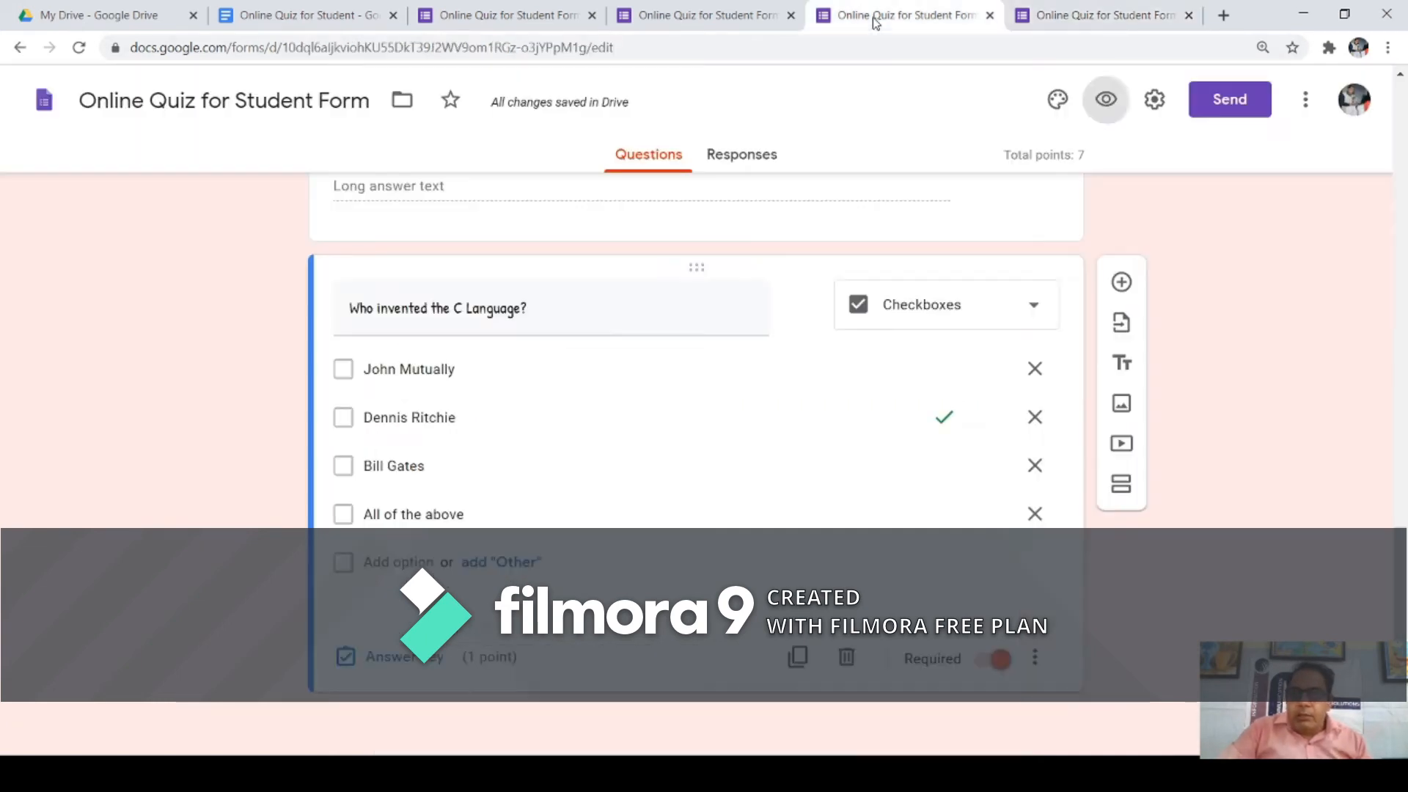
left_click(1188, 16)
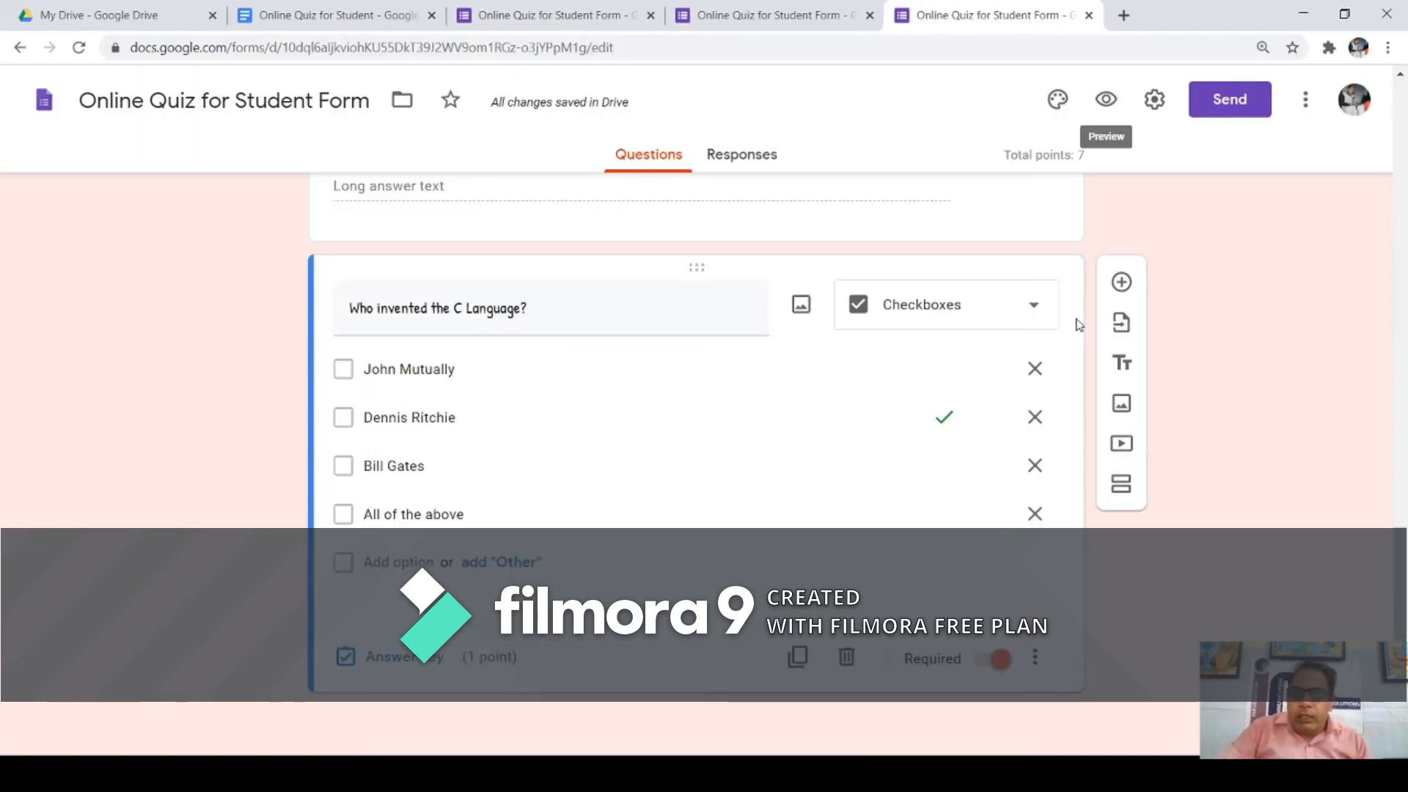
left_click(1120, 284)
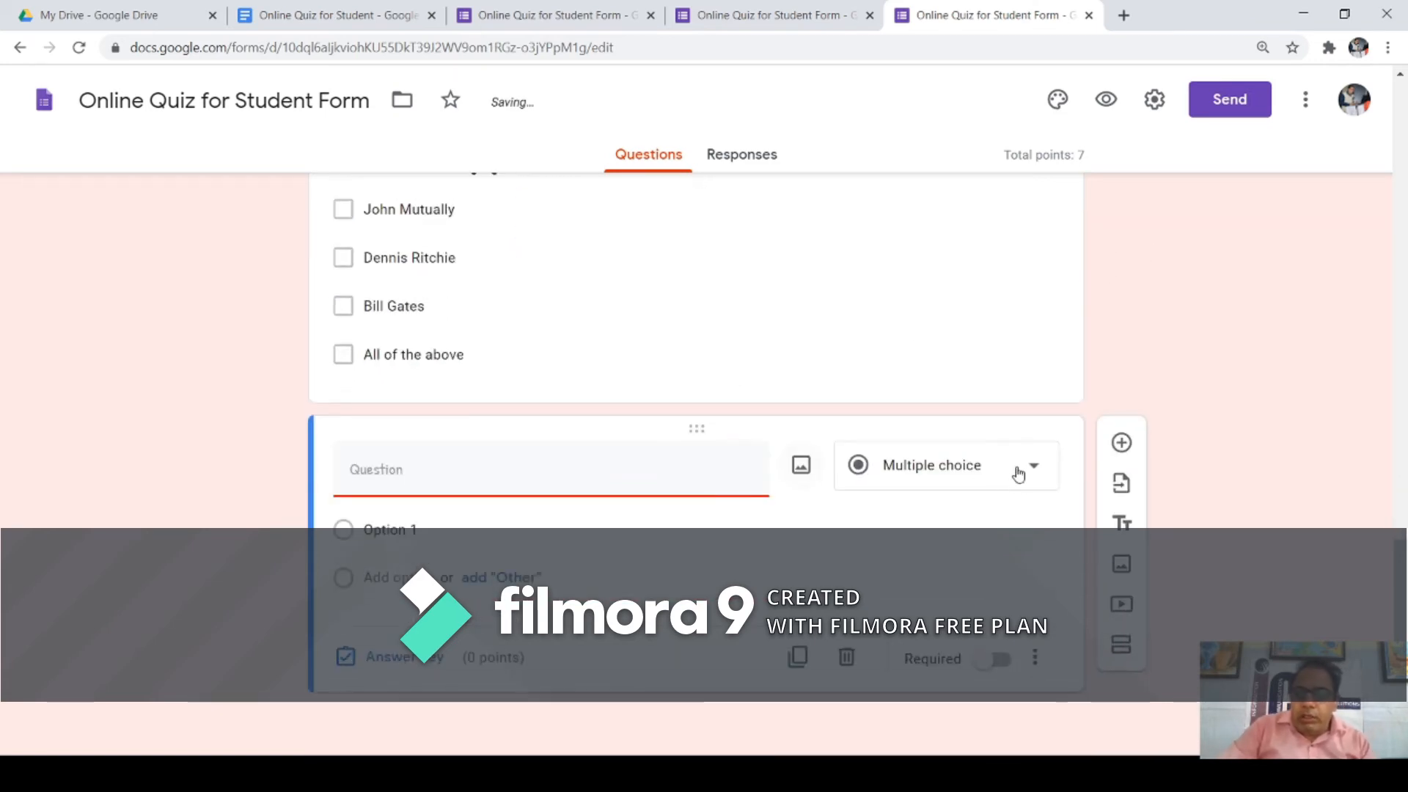
left_click(1036, 471)
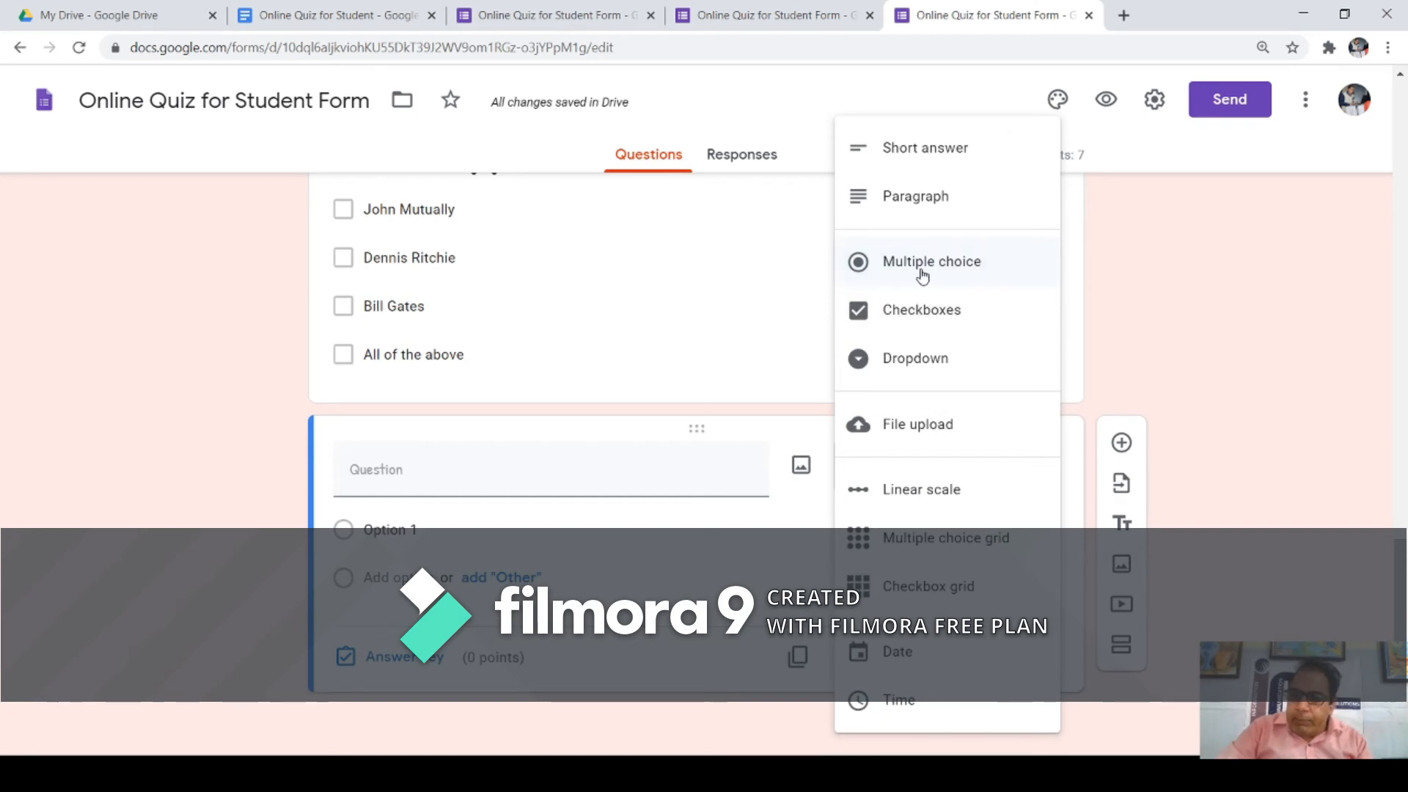
left_click(923, 360)
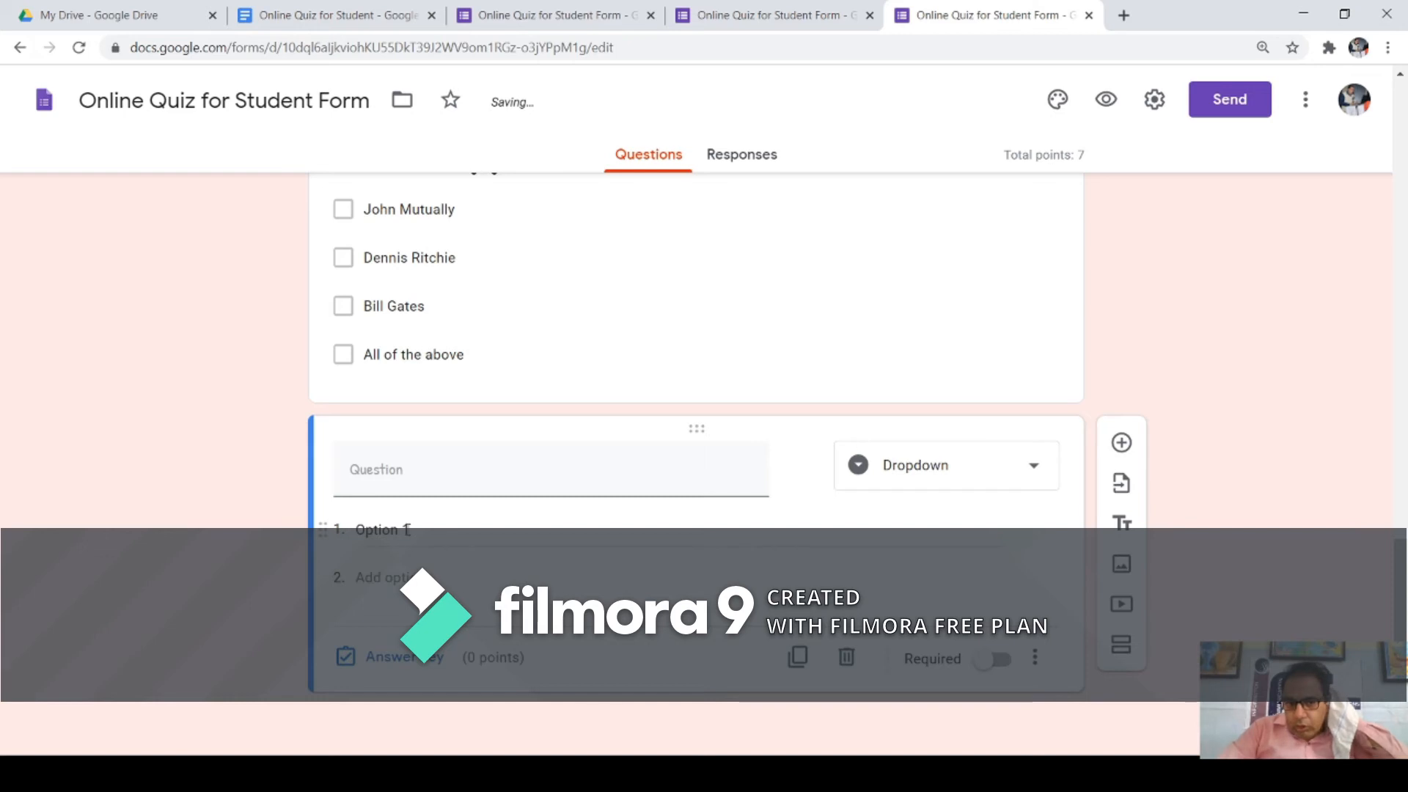
left_click(436, 484)
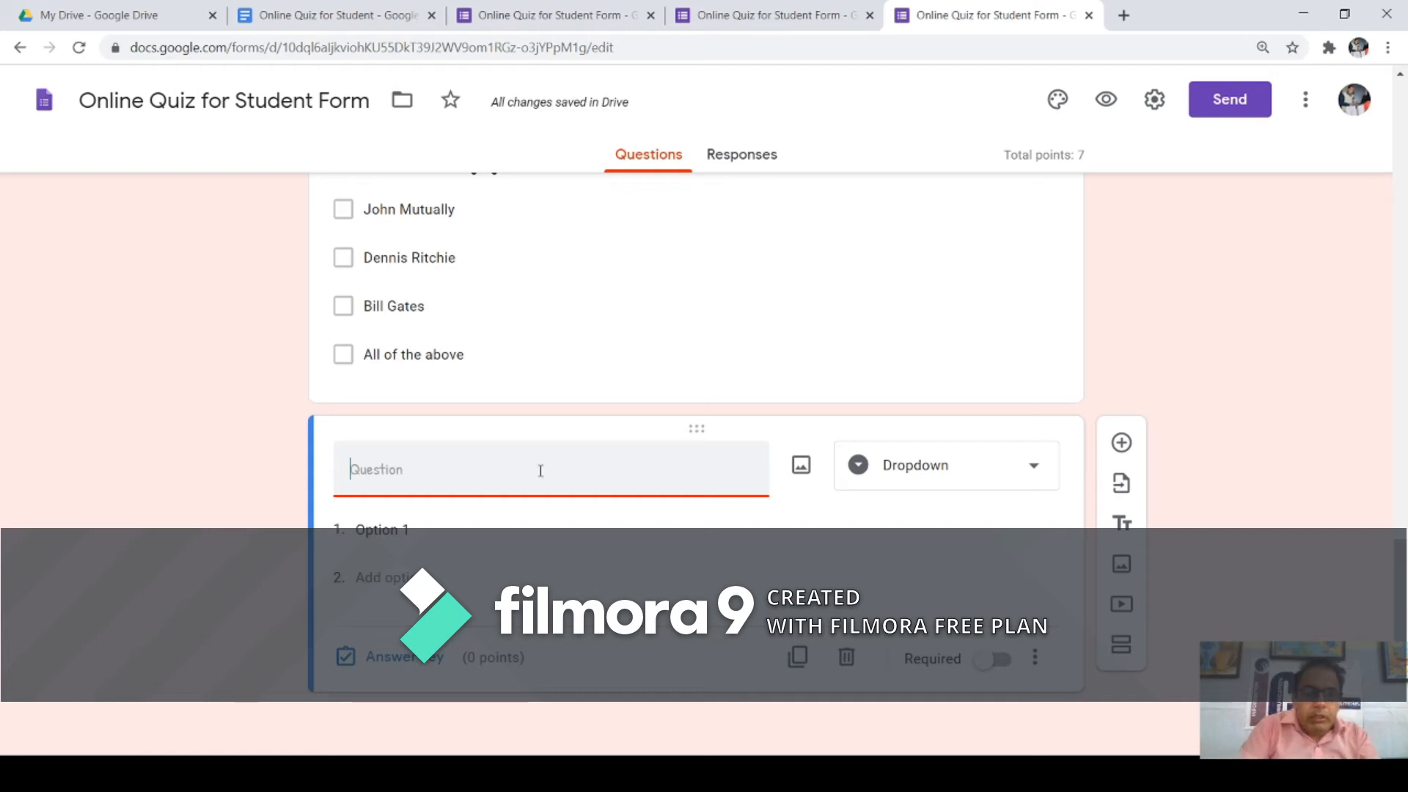
Step: Title the dropdown question 'How many type of Devices in Computer have?'
type("H")
type("ow many t")
key("BackSpace")
type("ny ")
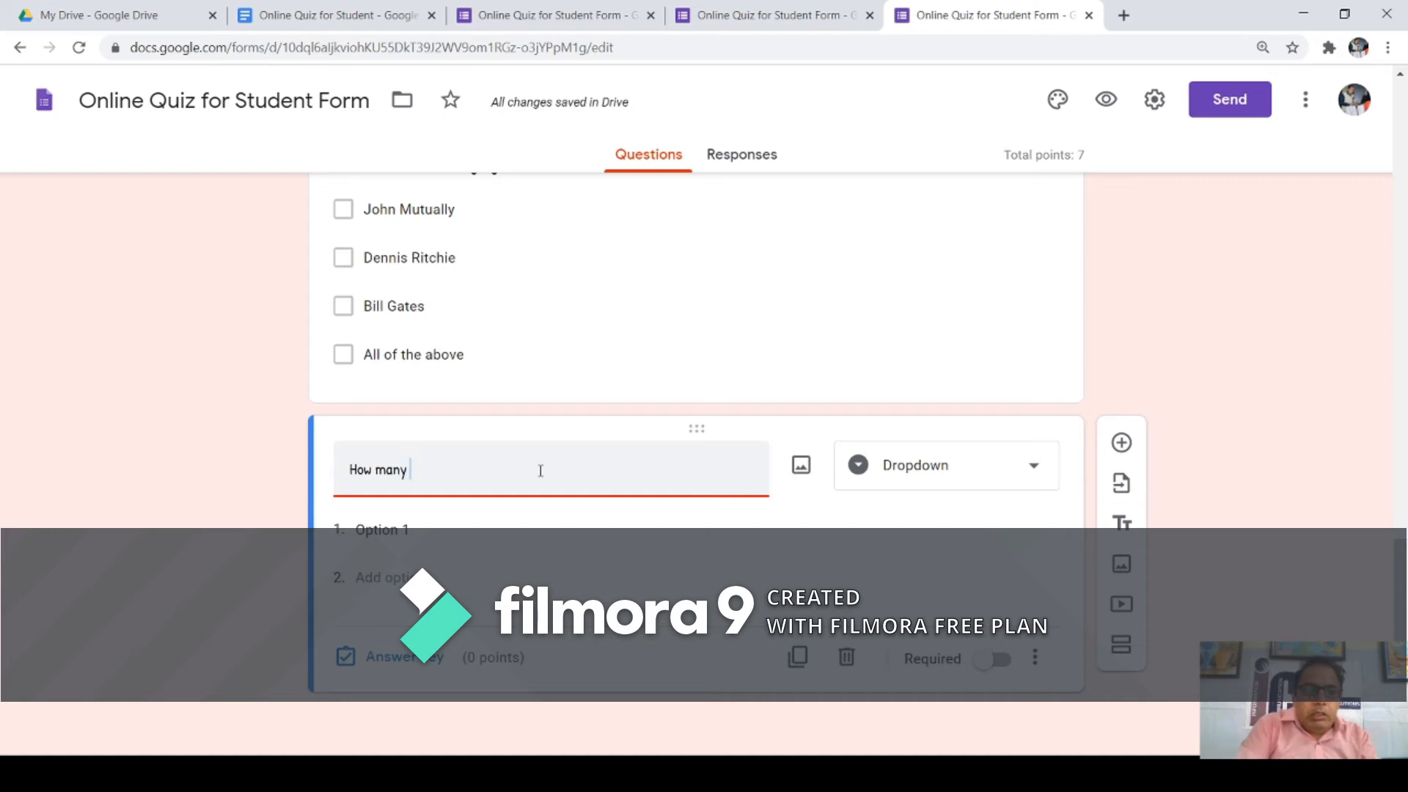
type("type of S")
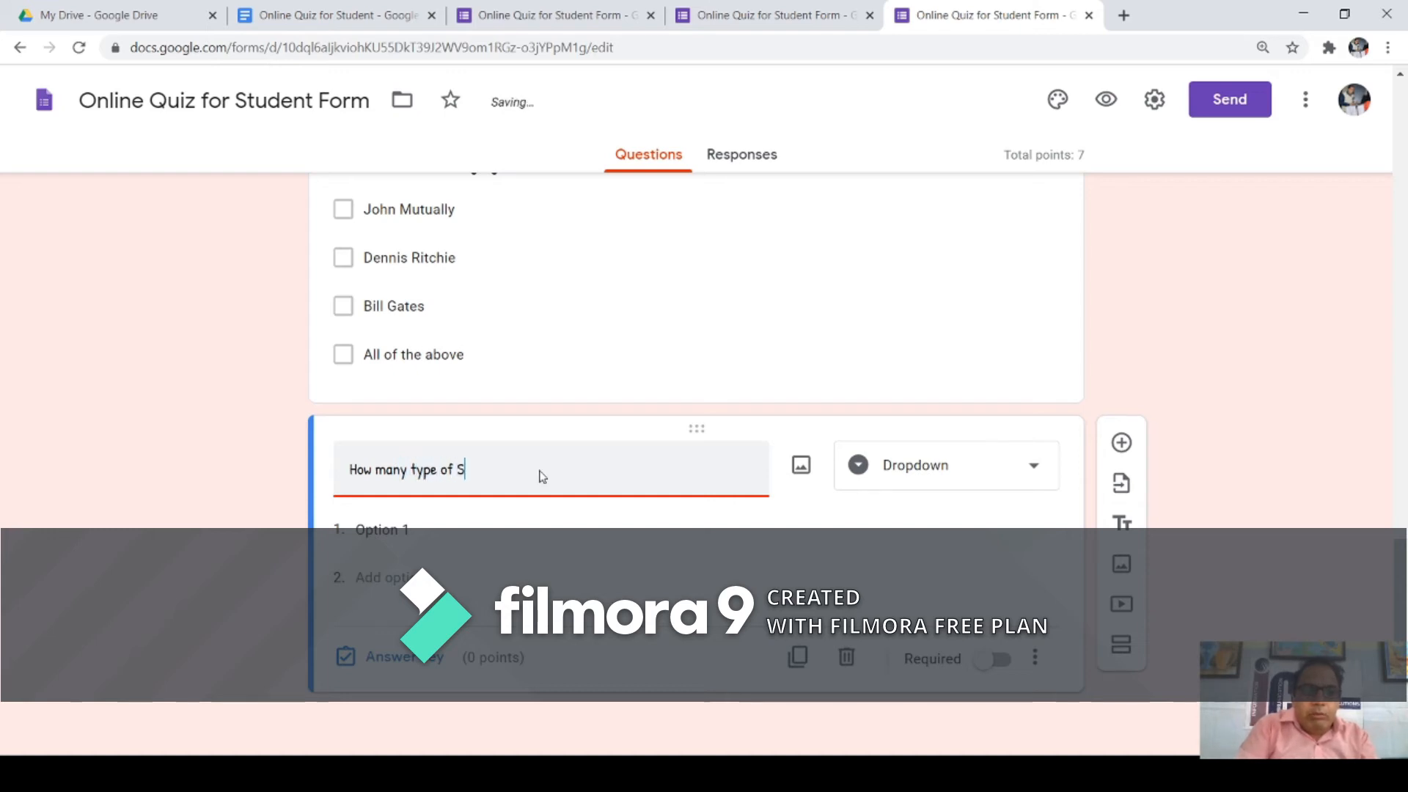
key("BackSpace")
type("Devices n")
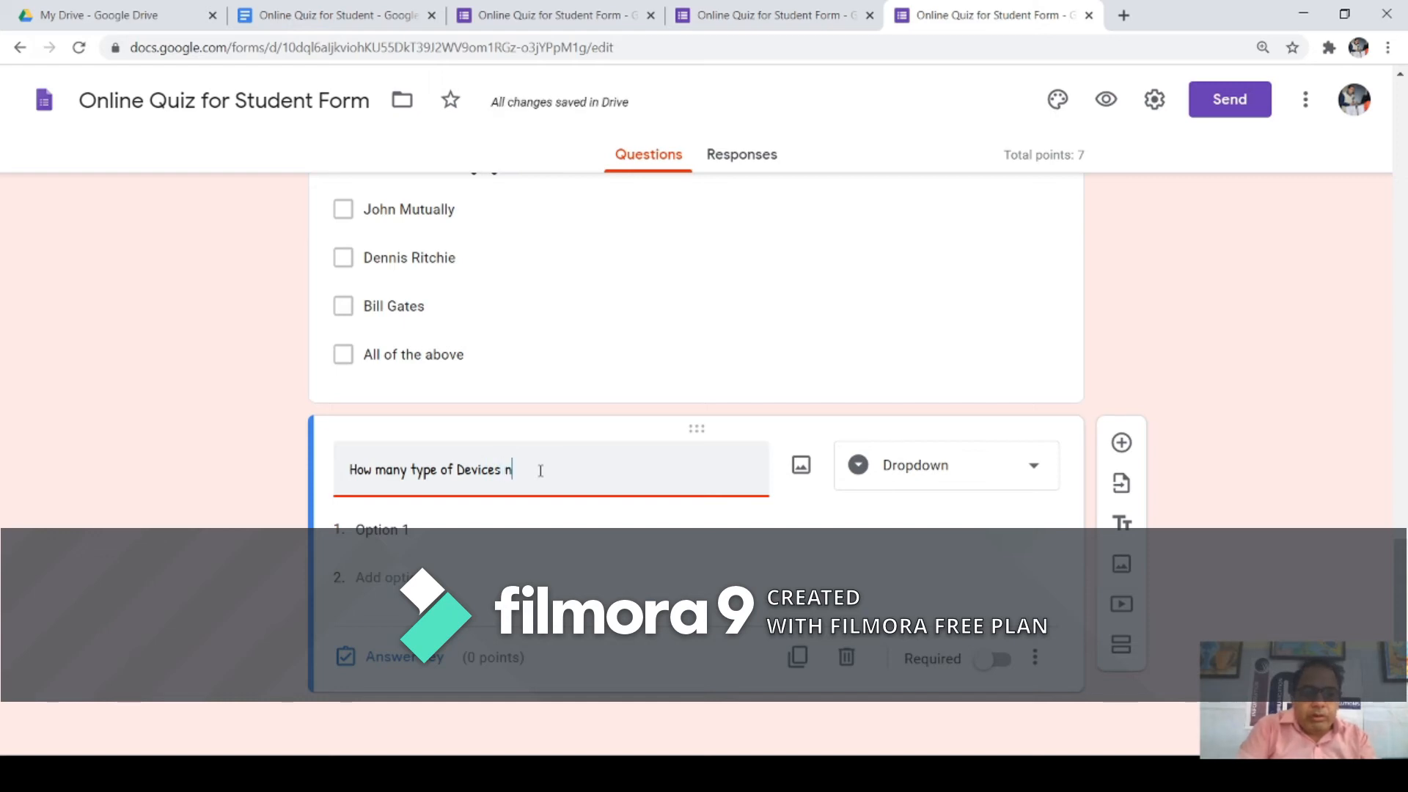
key("BackSpace")
type("i")
type("n Comput")
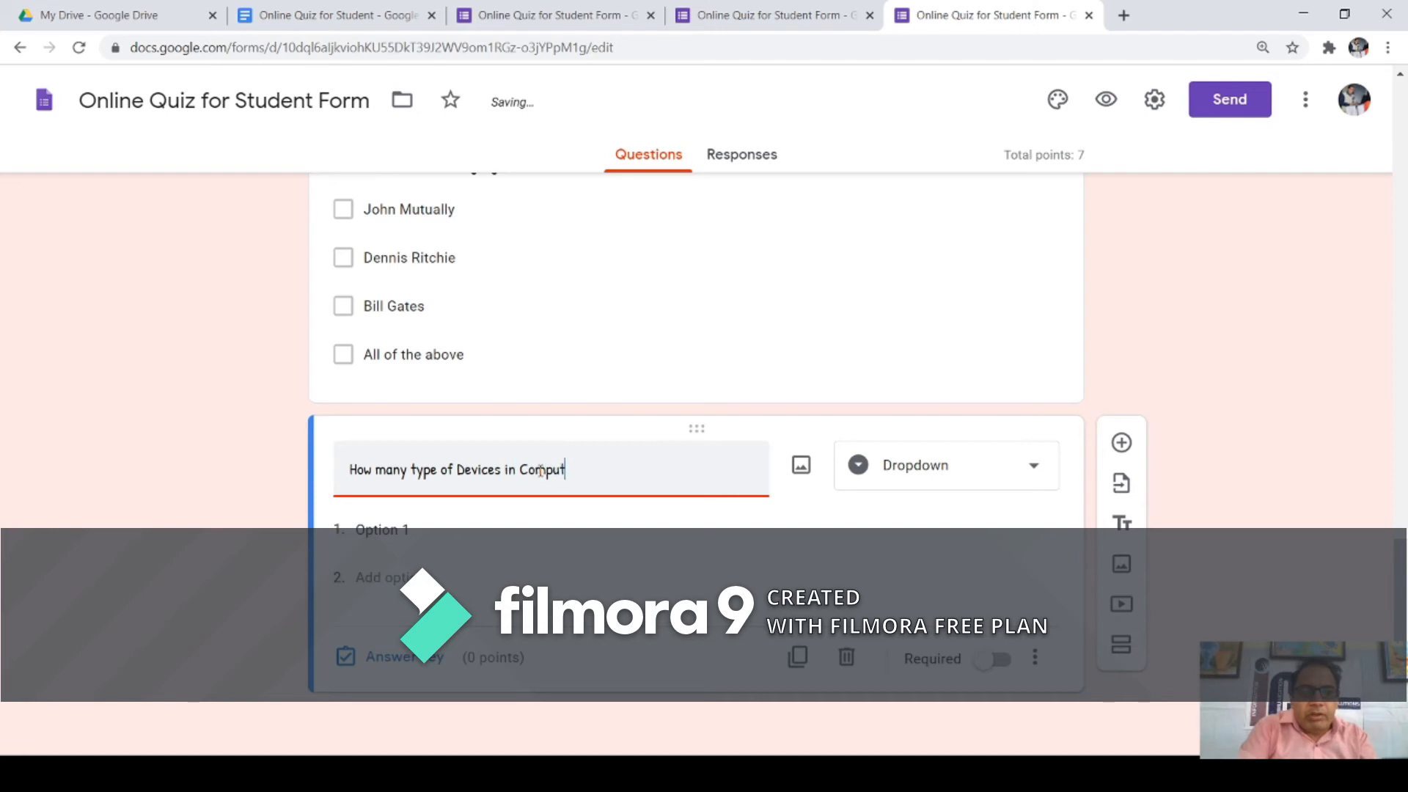
type("er have?")
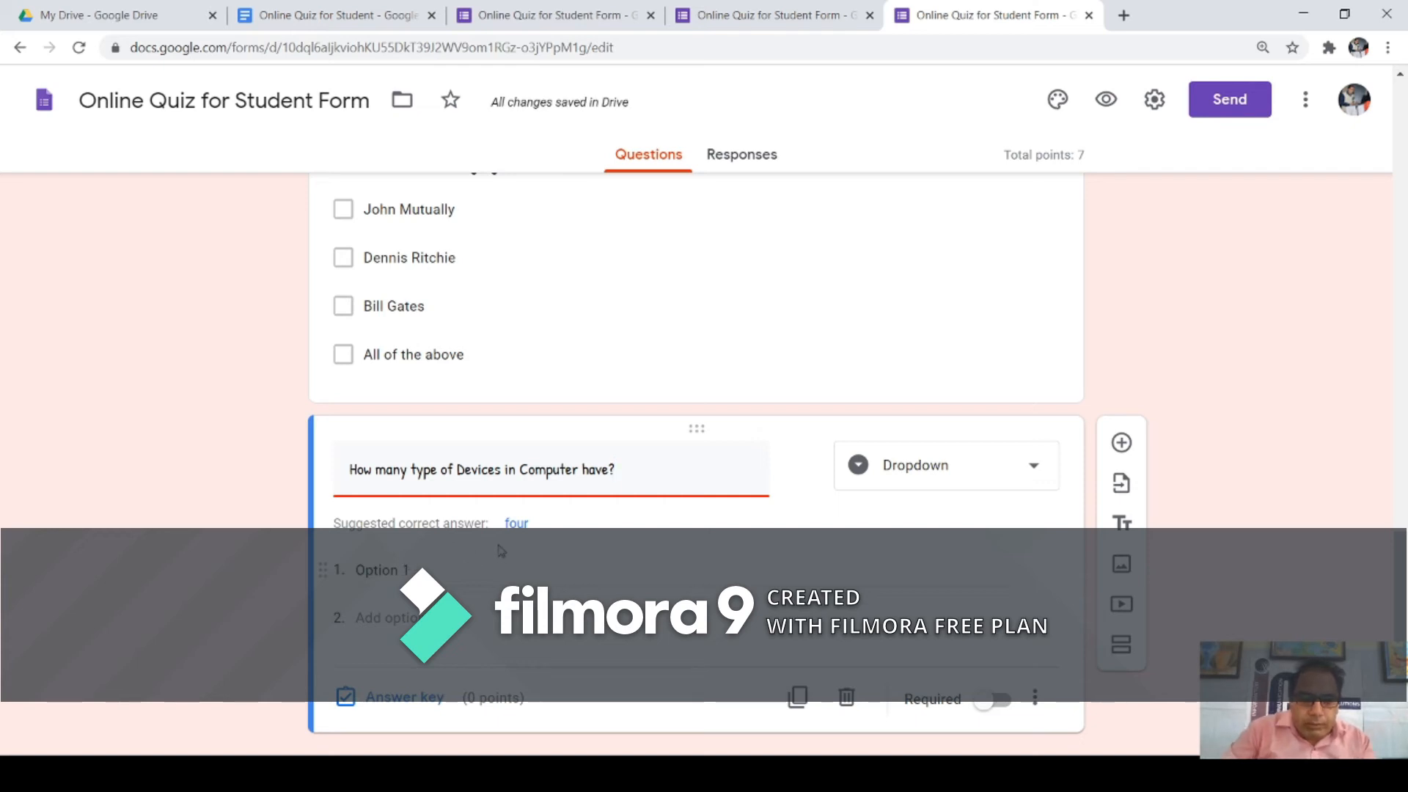
Step: Add the dropdown options Two, Three, Four and One
left_click(401, 568)
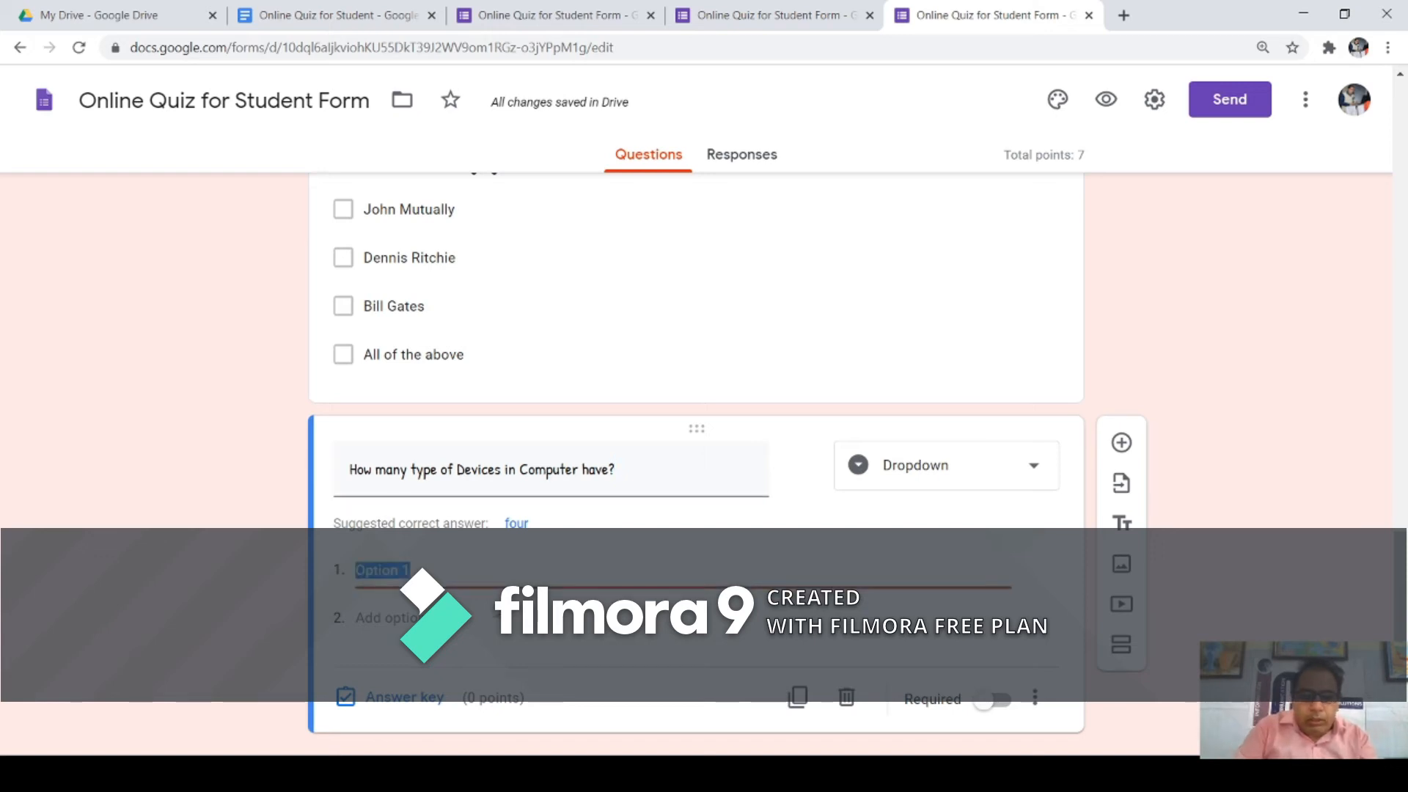
type("Two")
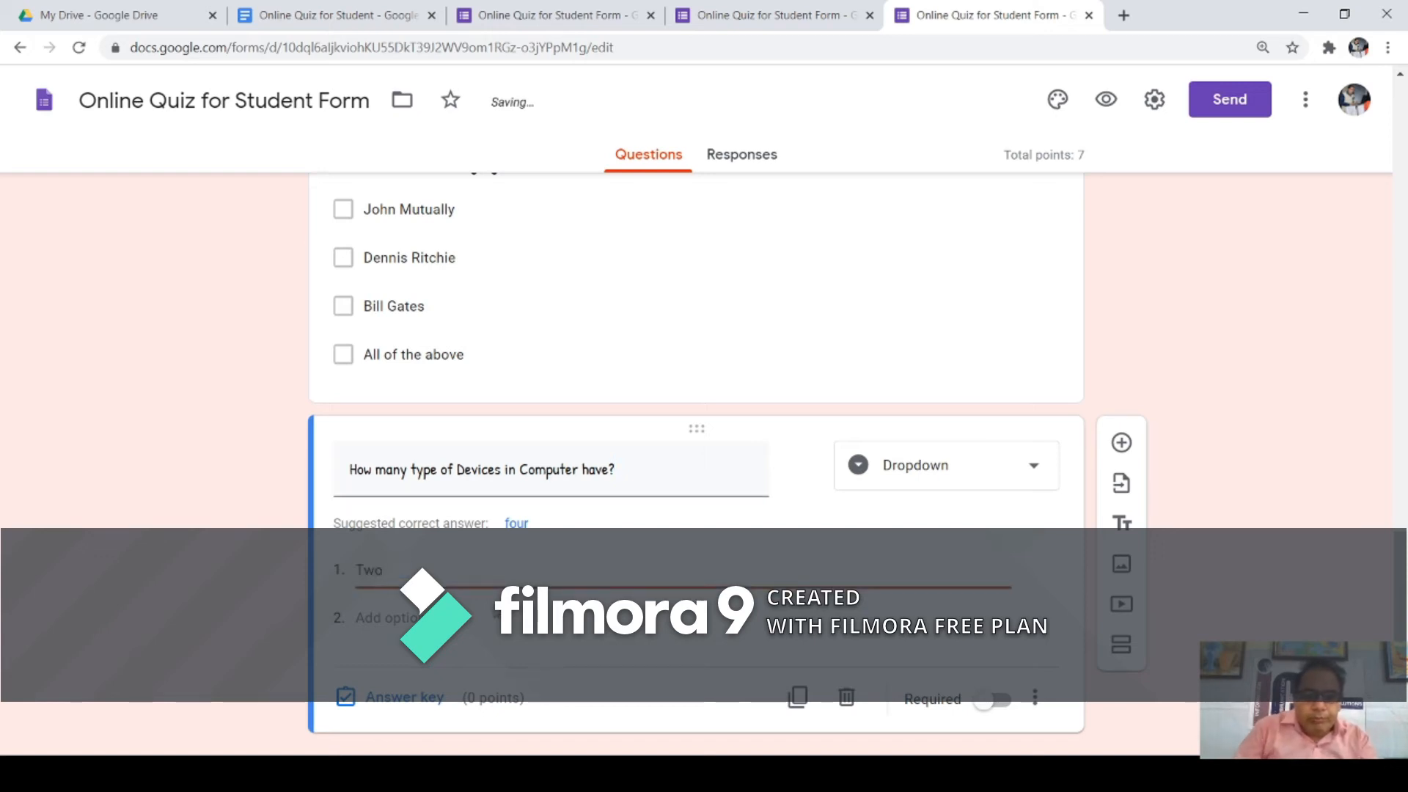
key("Return")
type("Three")
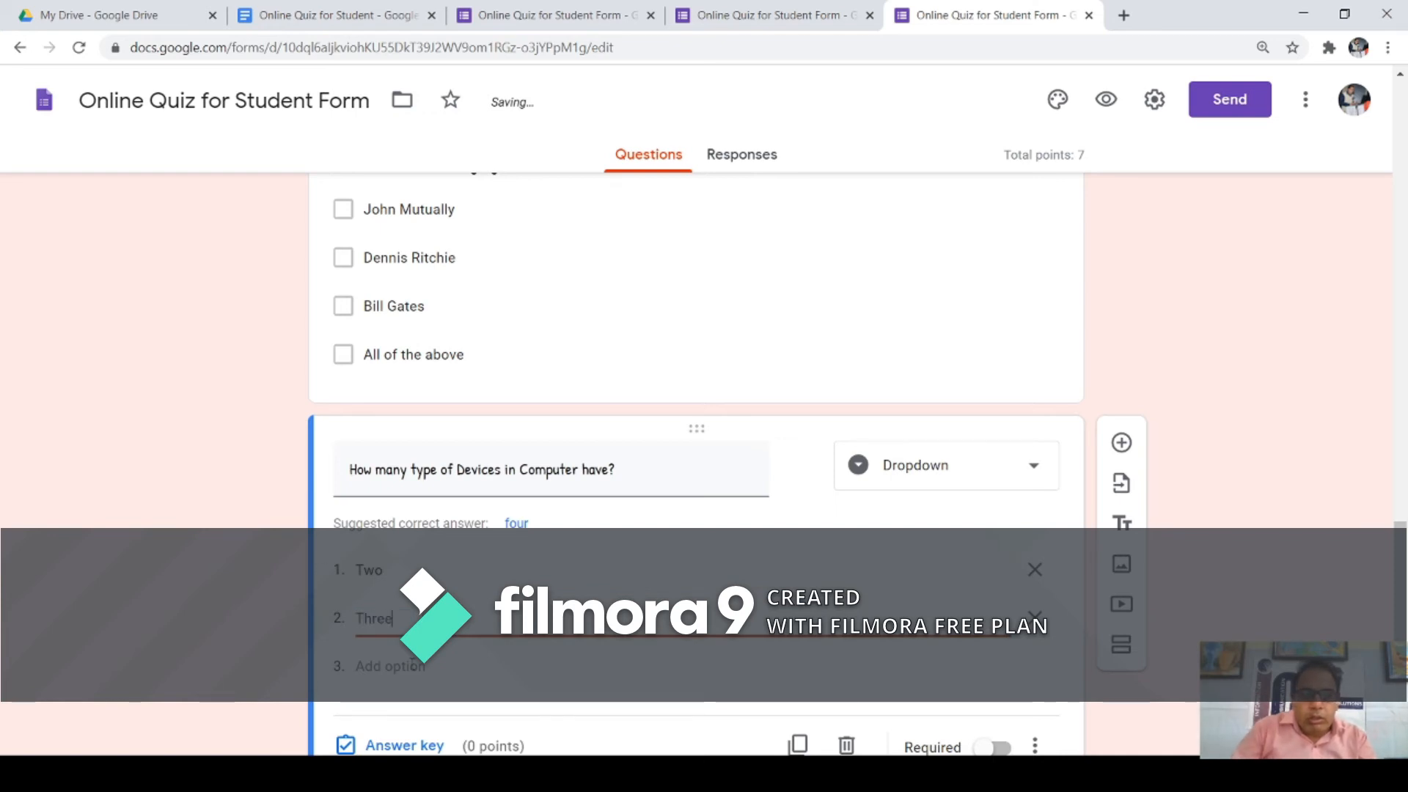
key("Return")
type("Four")
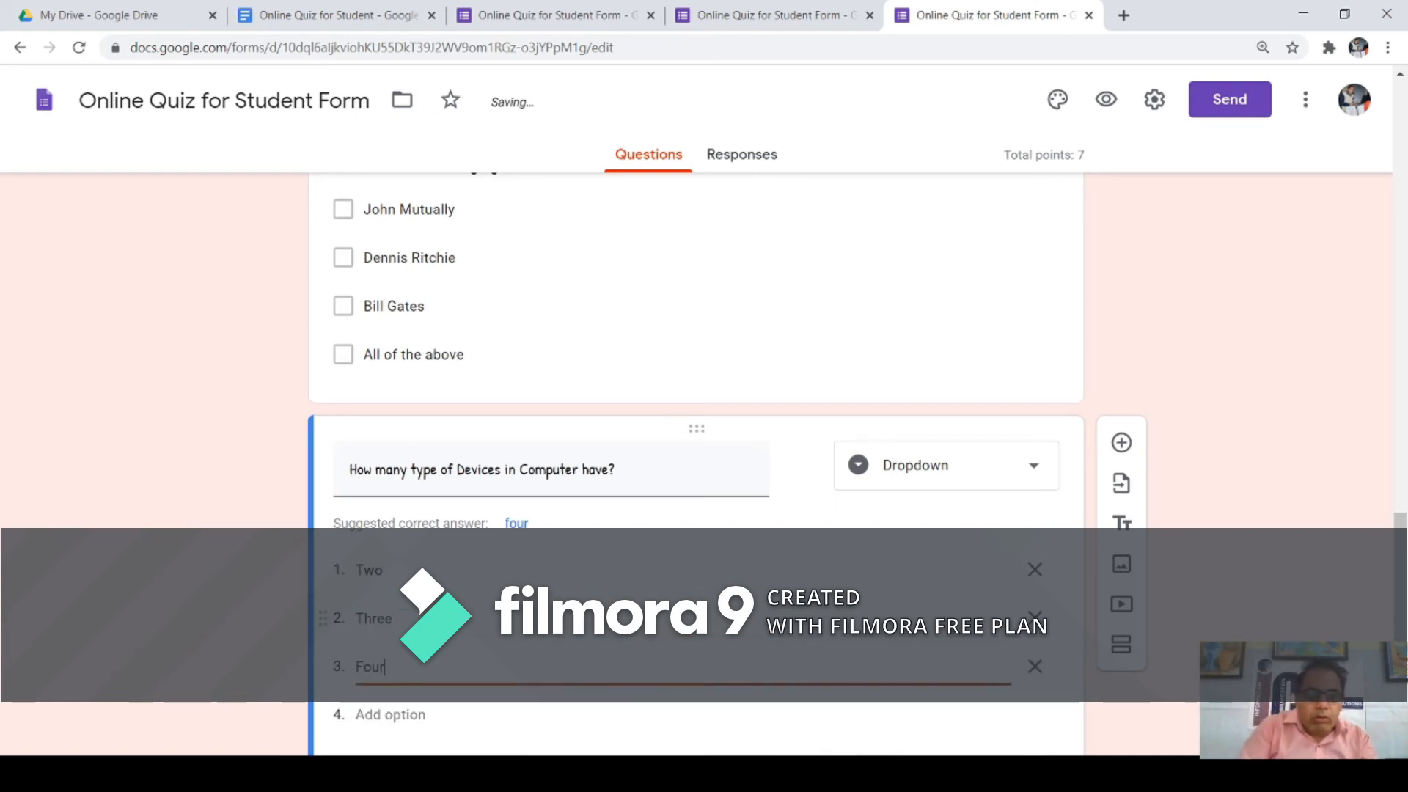
left_click(396, 714)
type("One")
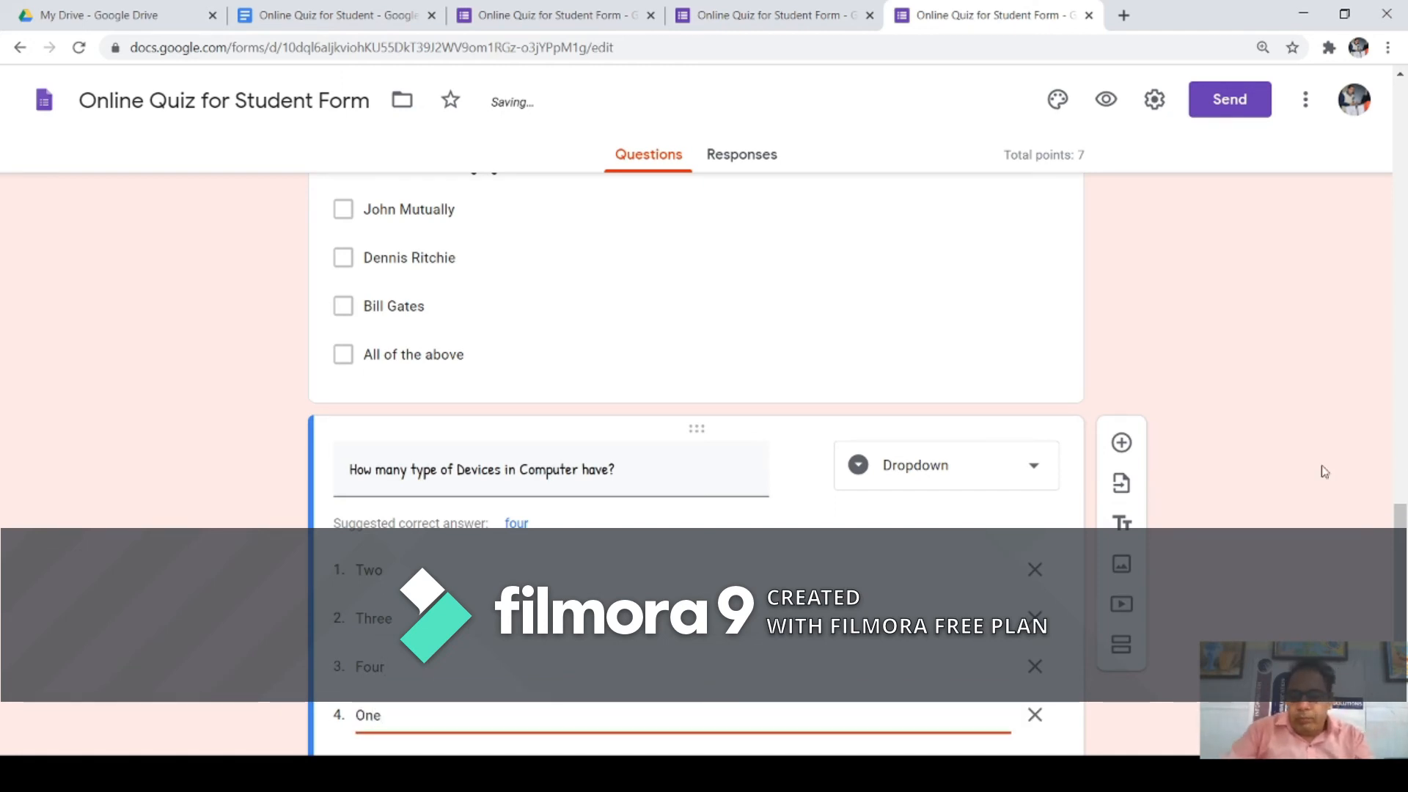
scroll(696, 440, "down", 3)
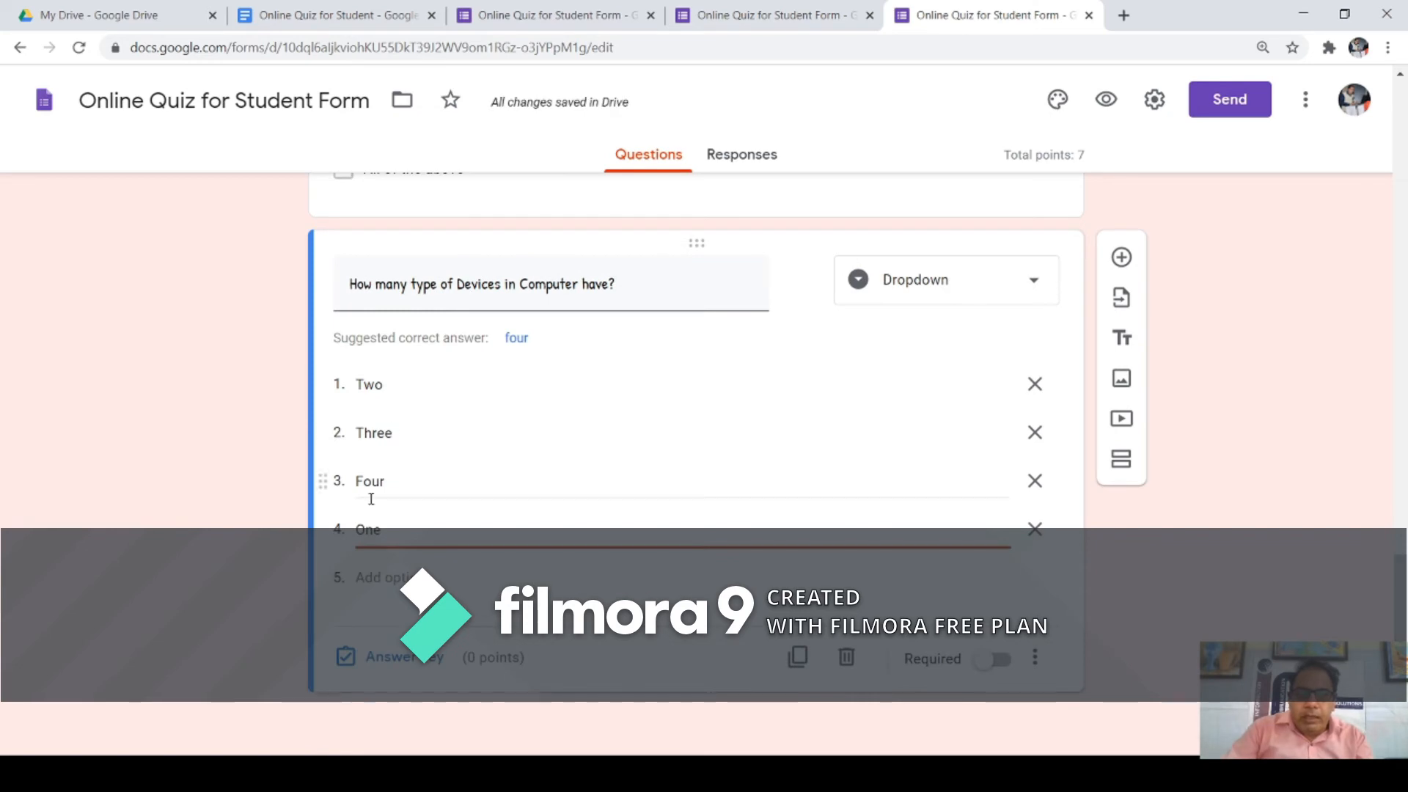
left_click(400, 663)
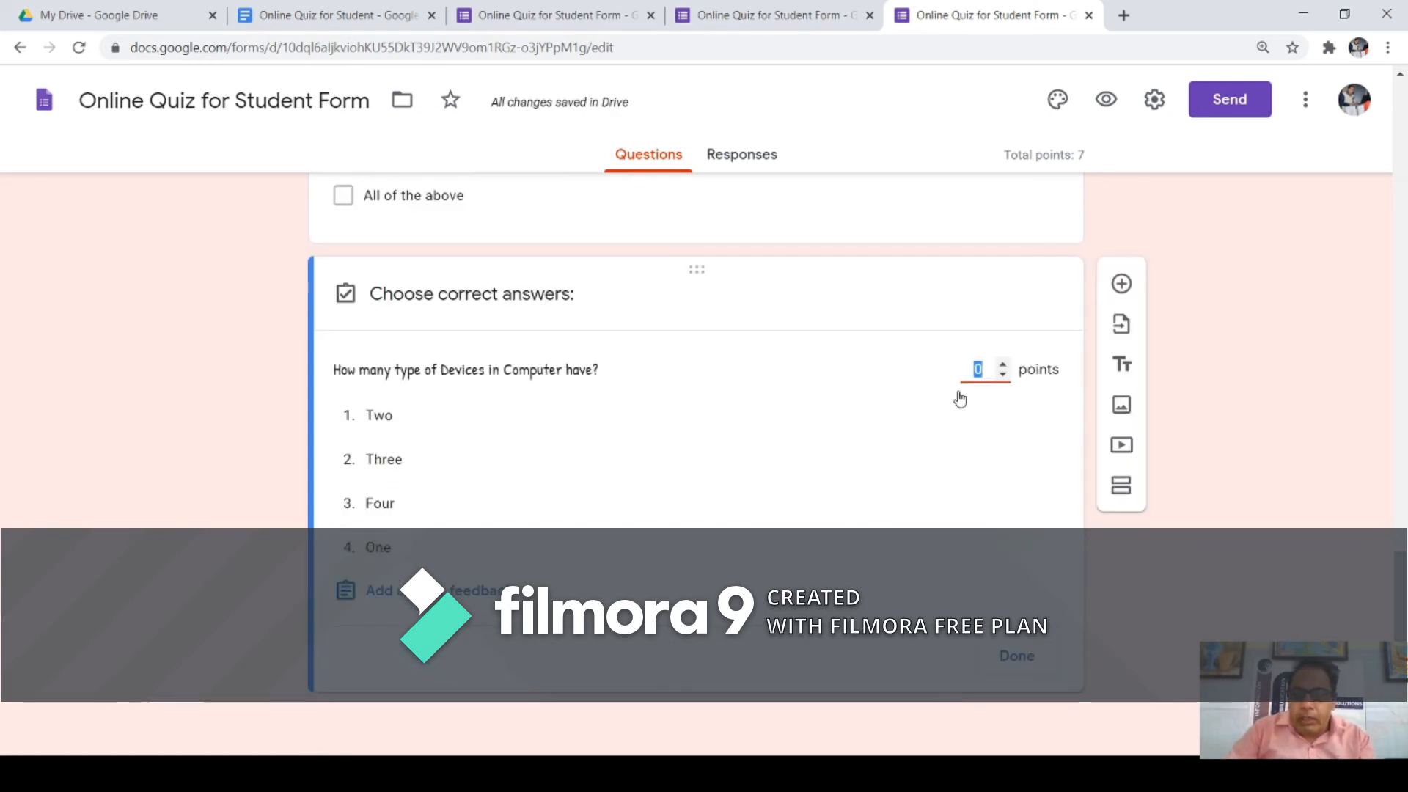
Step: Make Four the 1-point correct answer, mark the question required, and open the preview
left_click(1001, 364)
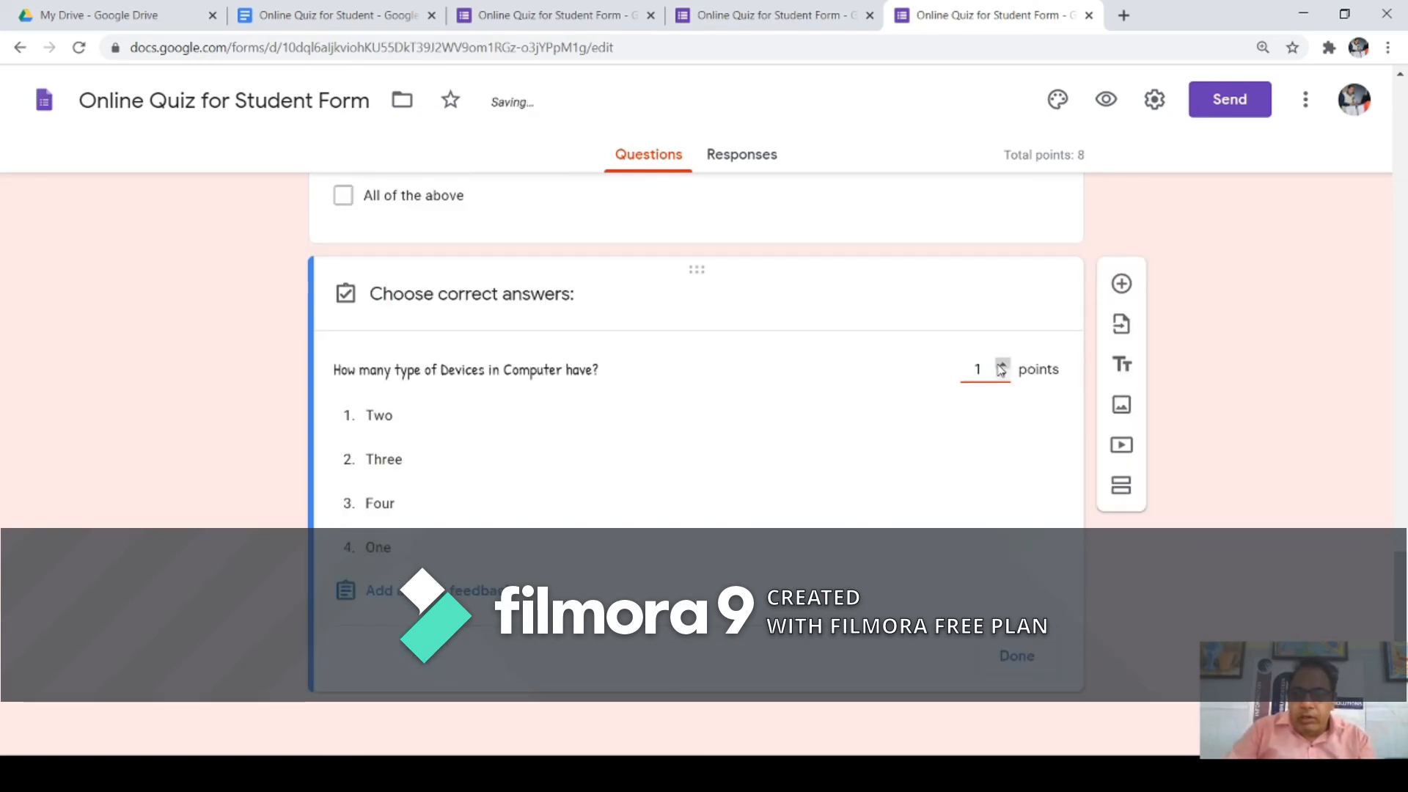
left_click(380, 506)
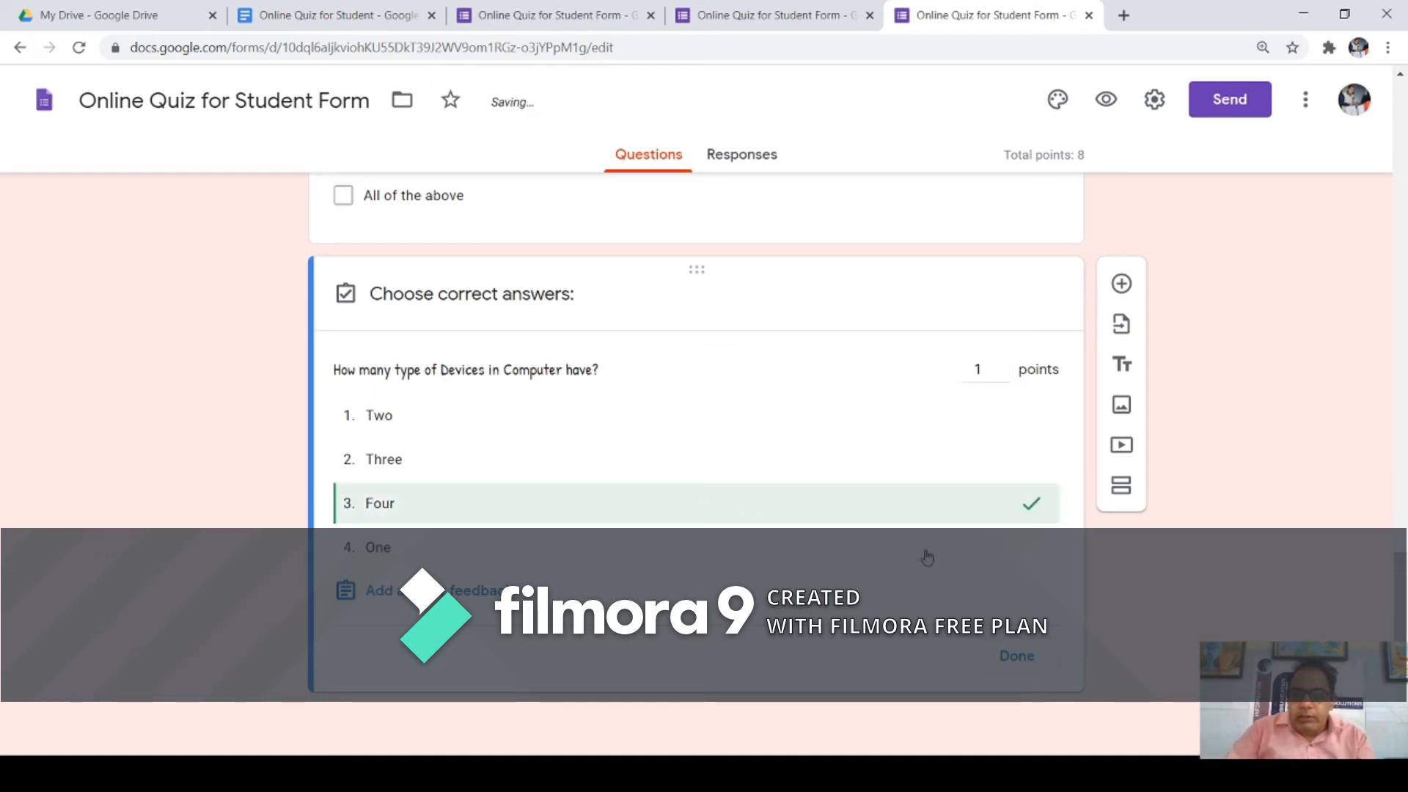
left_click(1015, 658)
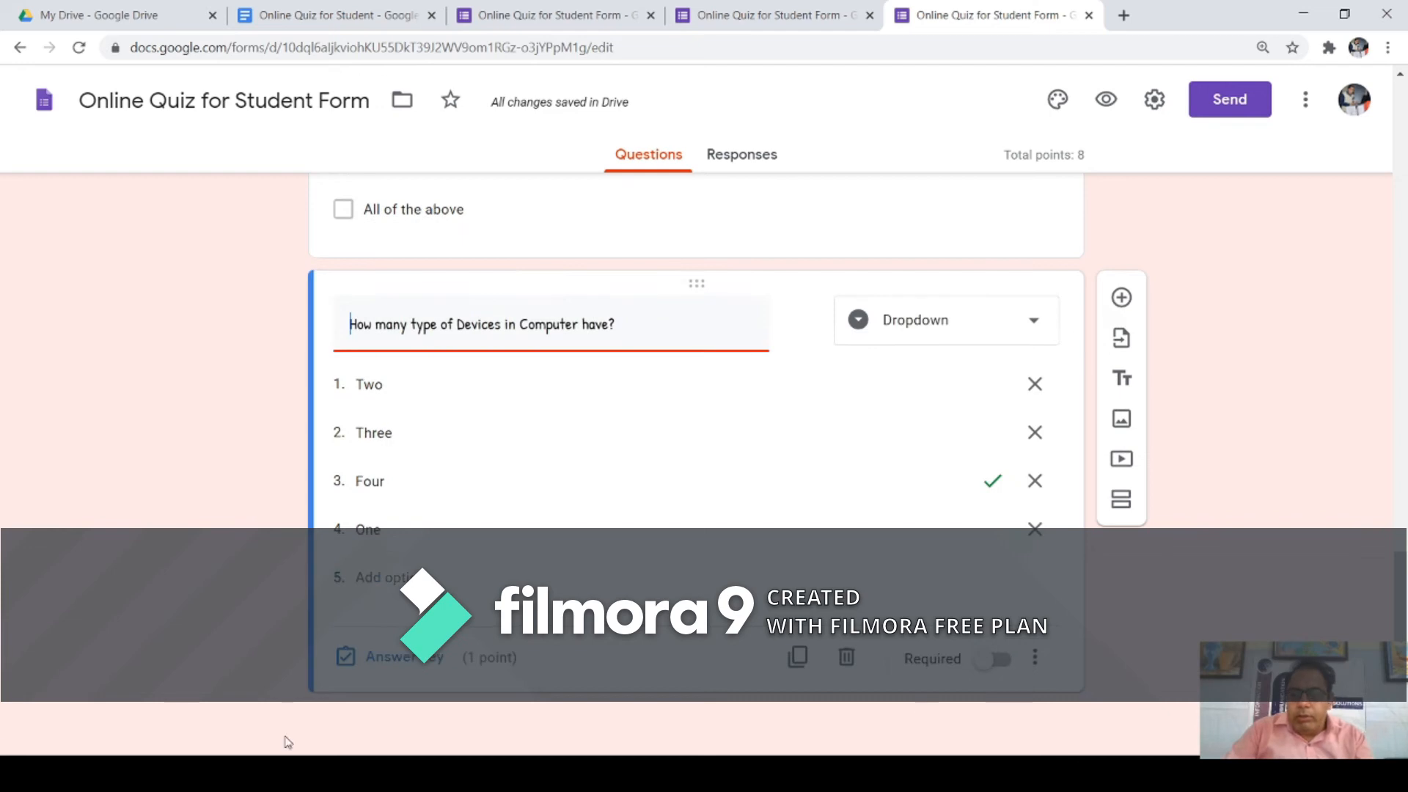
left_click(1002, 663)
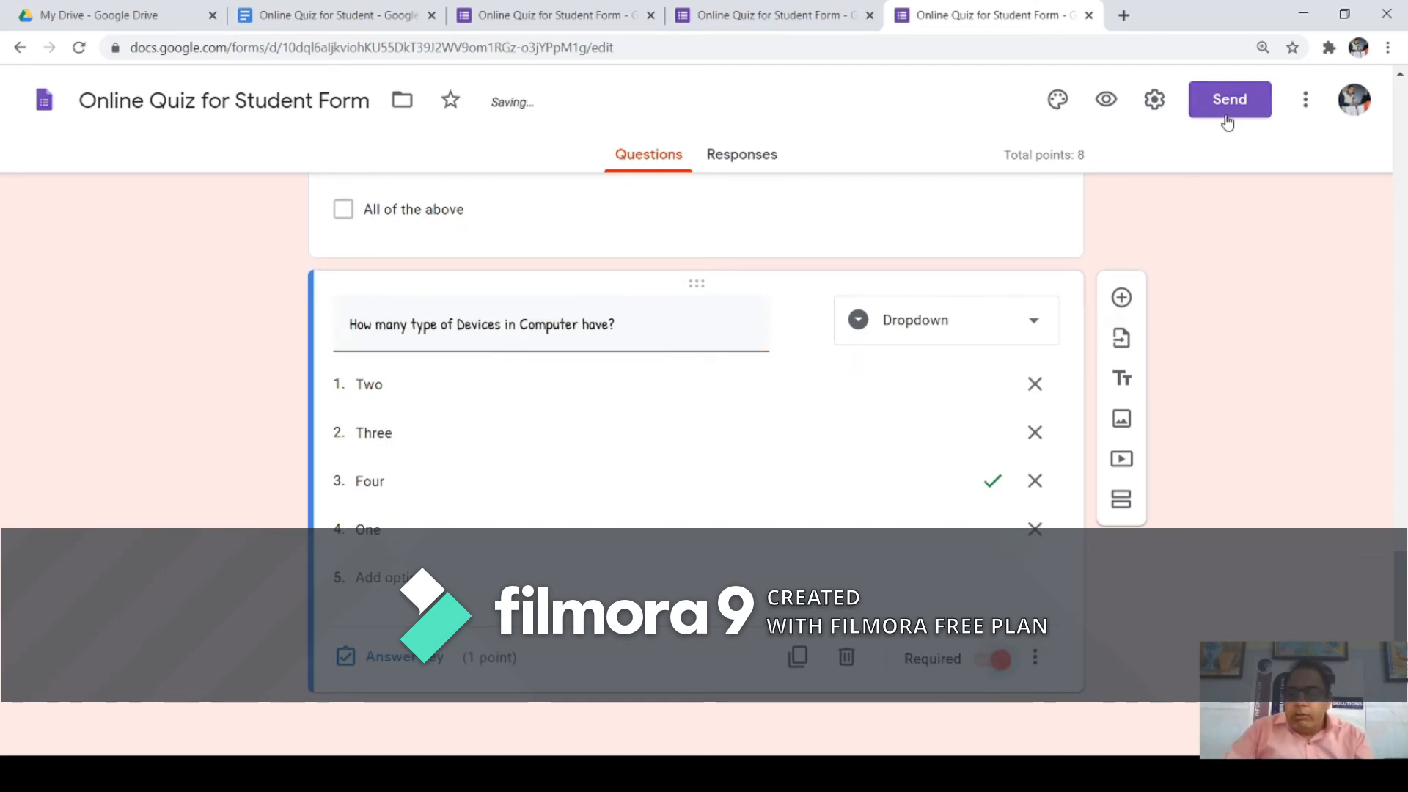
left_click(1114, 105)
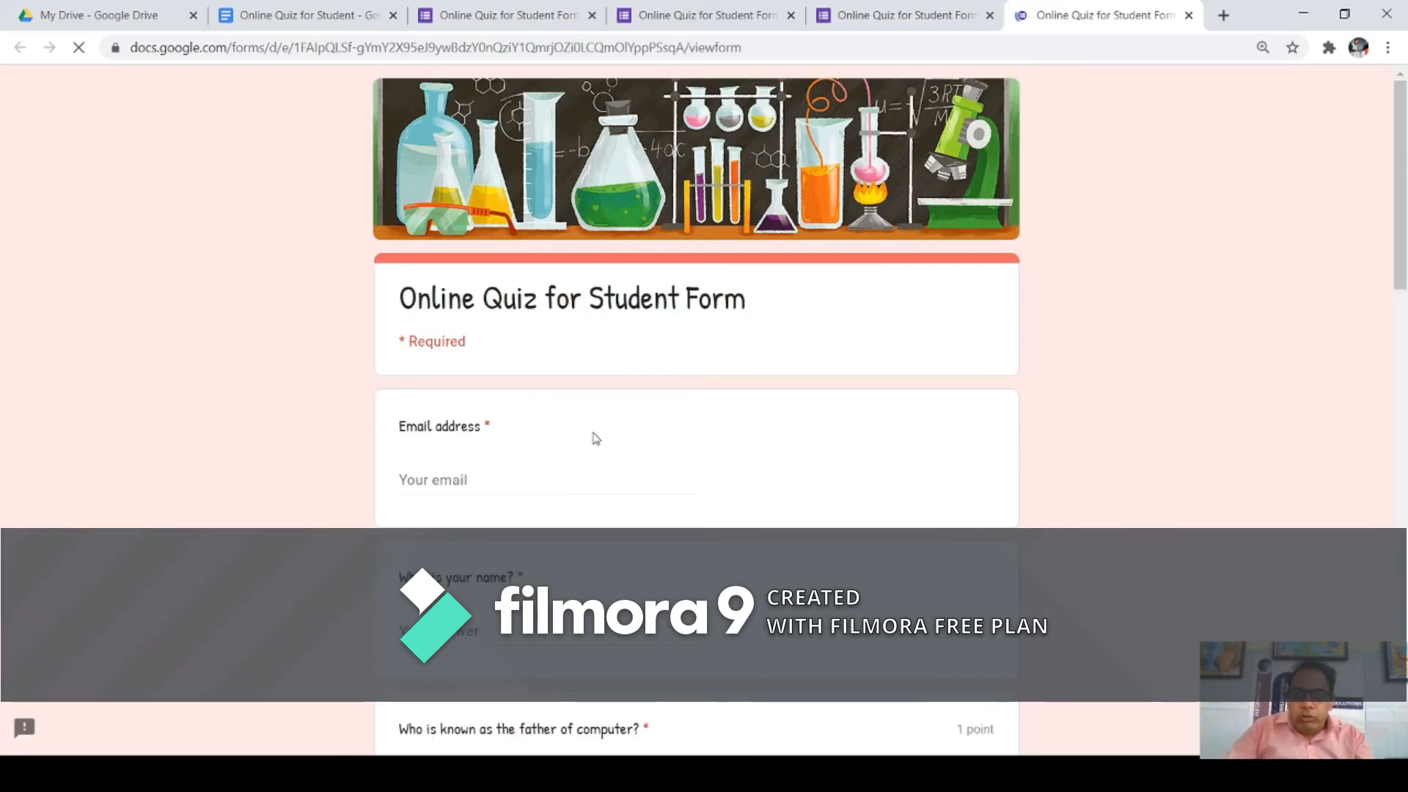
Step: Scroll through the preview, leaving the Navodaya School year question unanswered
scroll(591, 437, "down", 9)
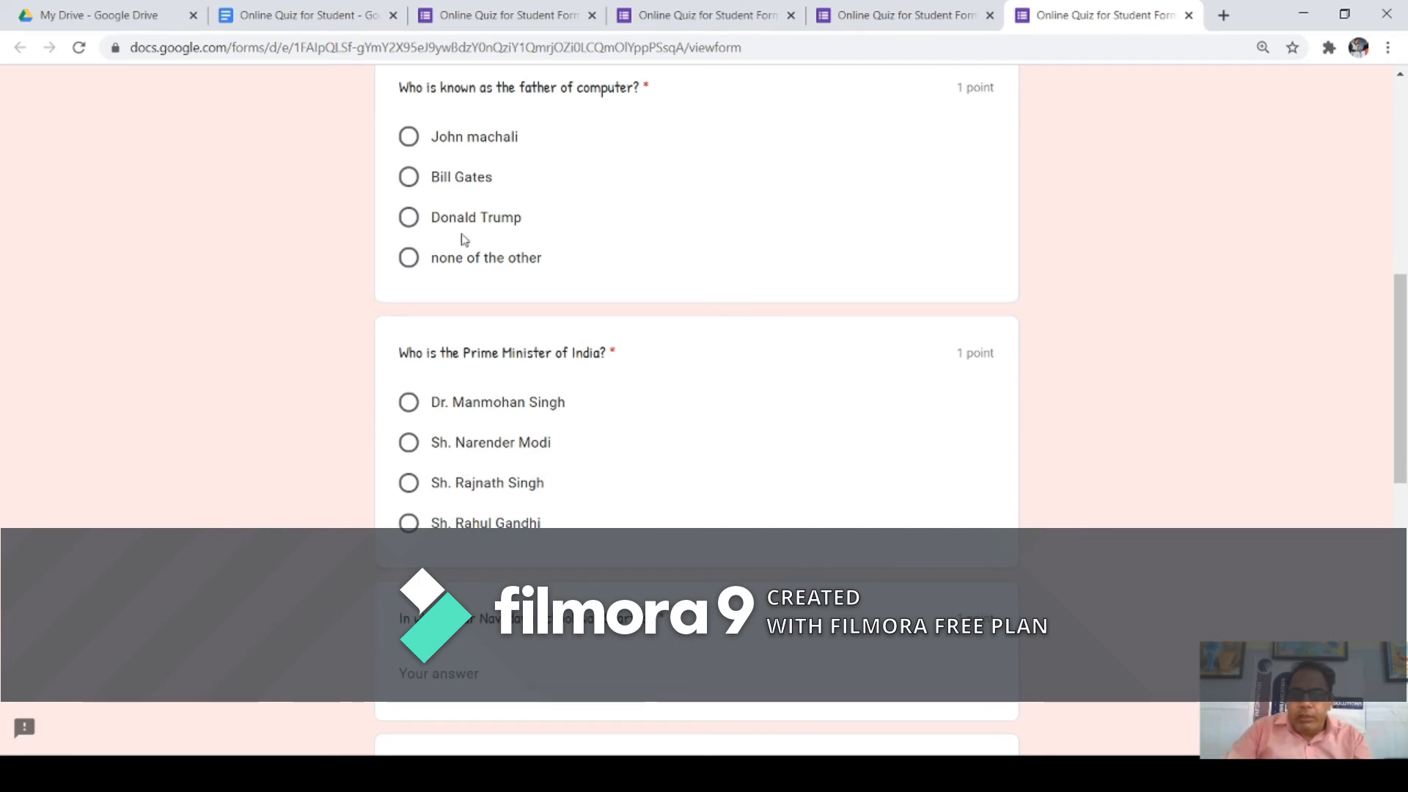
scroll(473, 322, "down", 2)
scroll(490, 367, "down", 2)
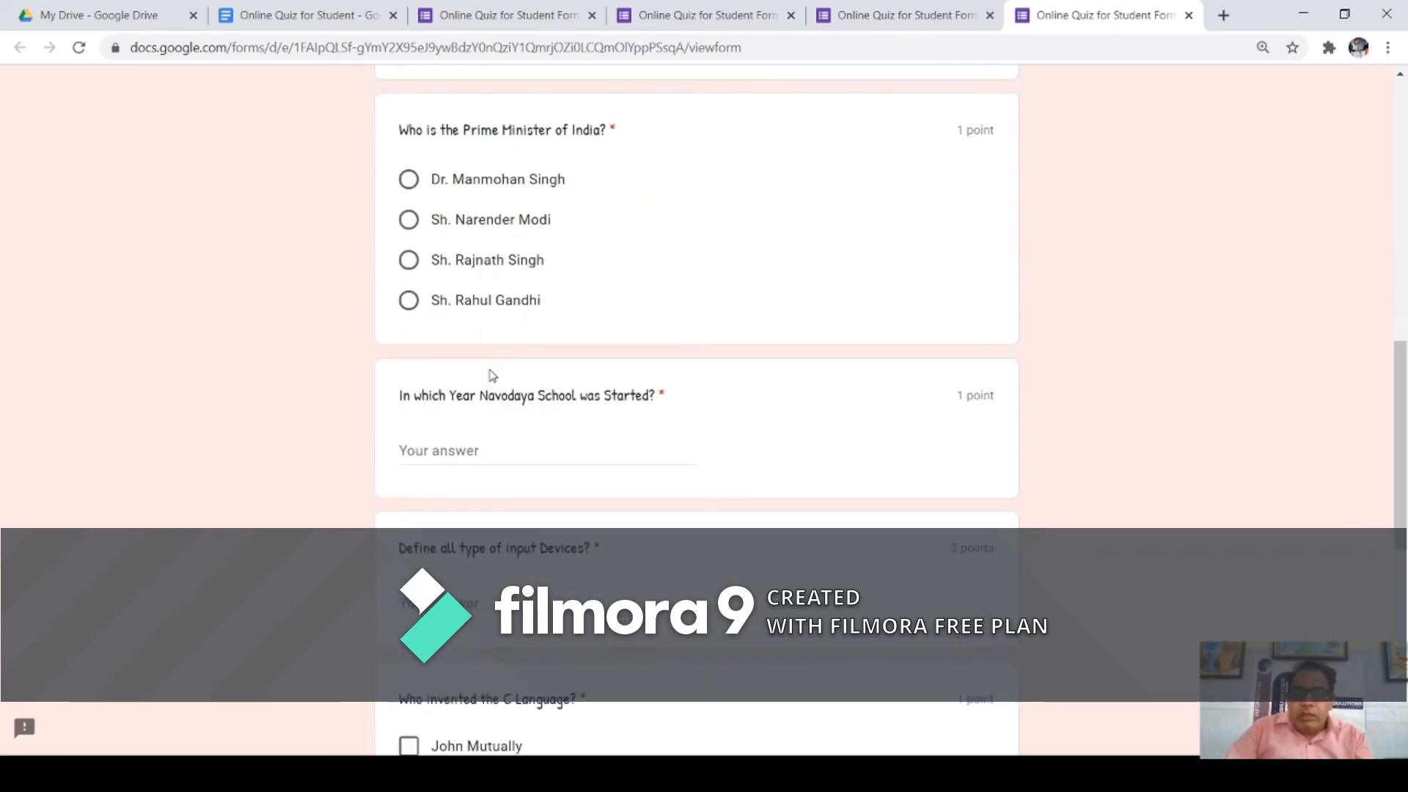
scroll(491, 376, "down", 1)
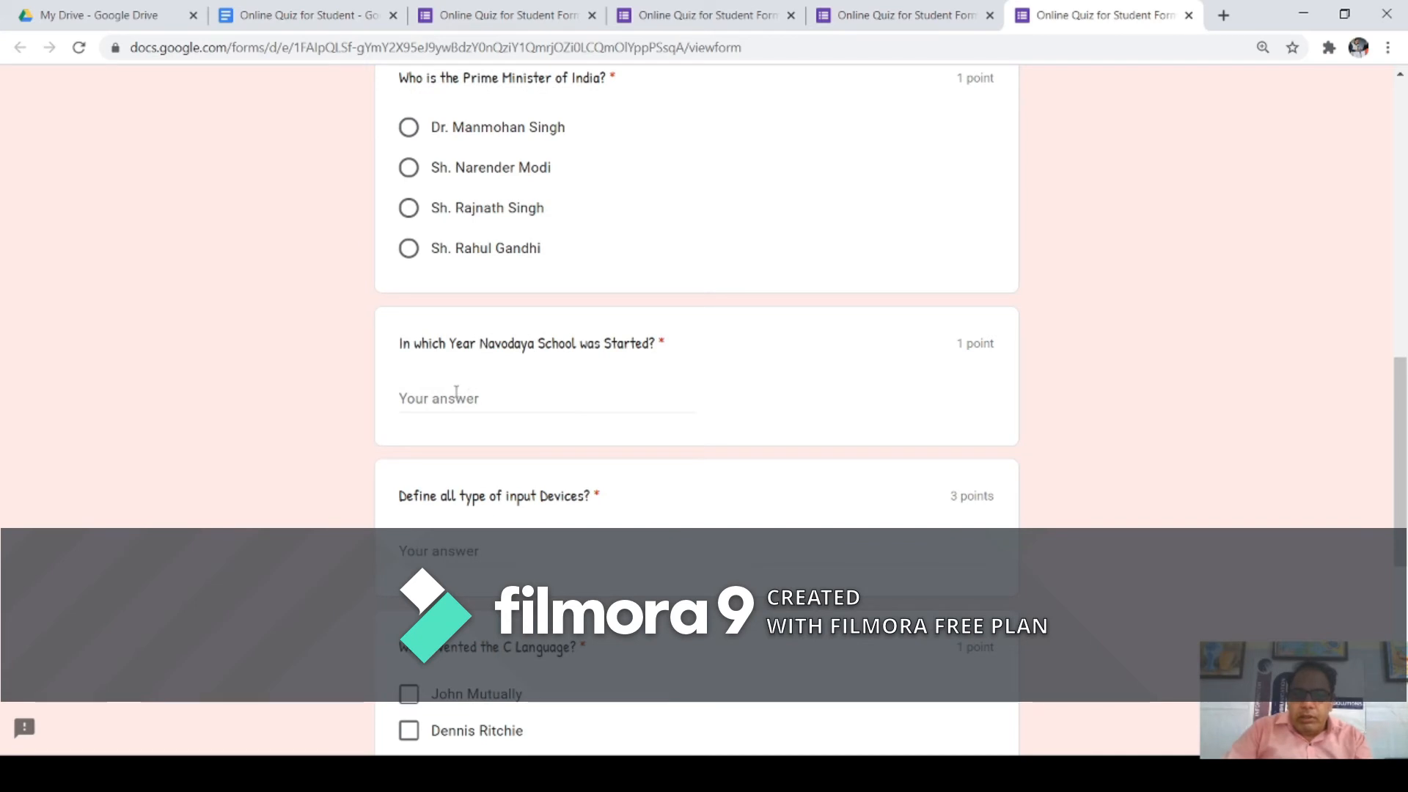
left_click(456, 392)
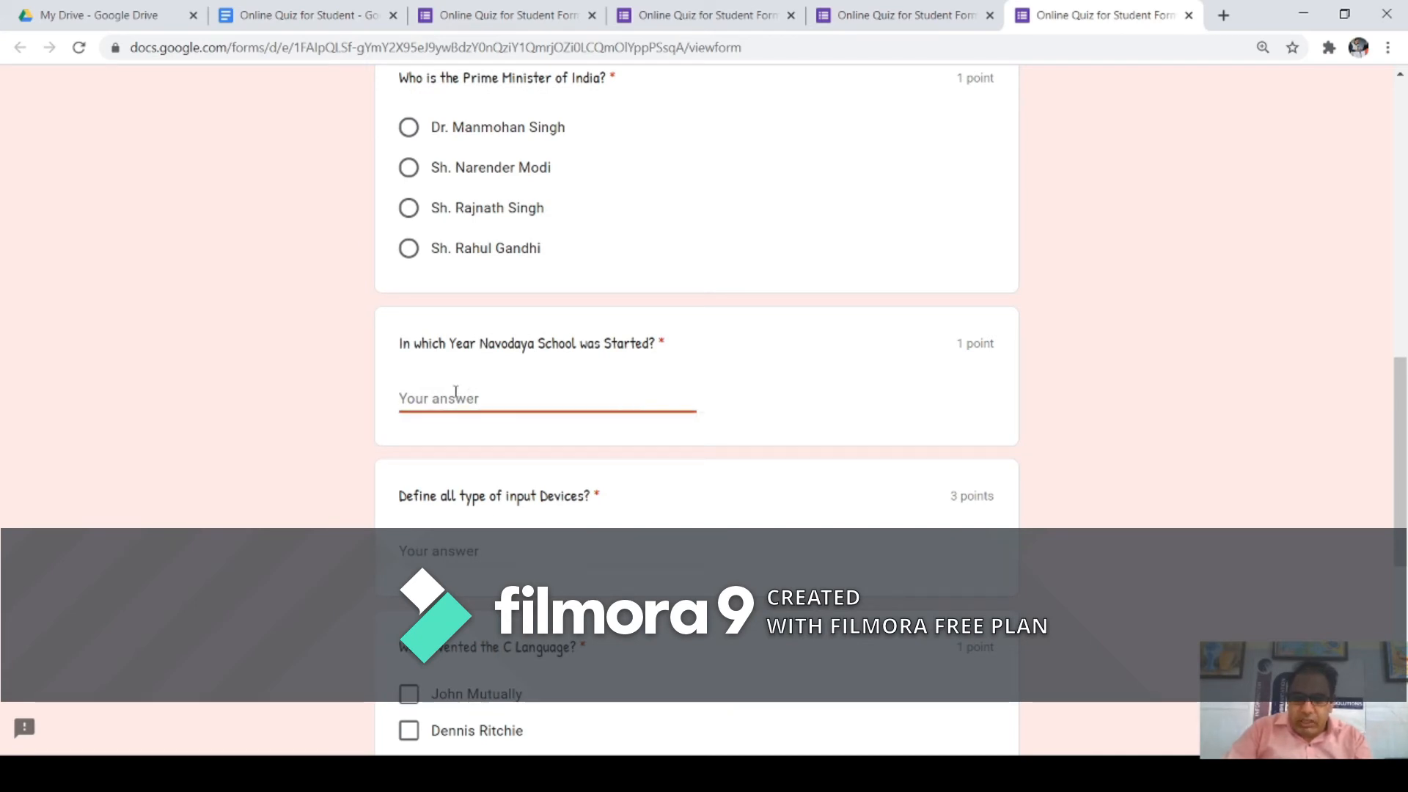
left_click(474, 542)
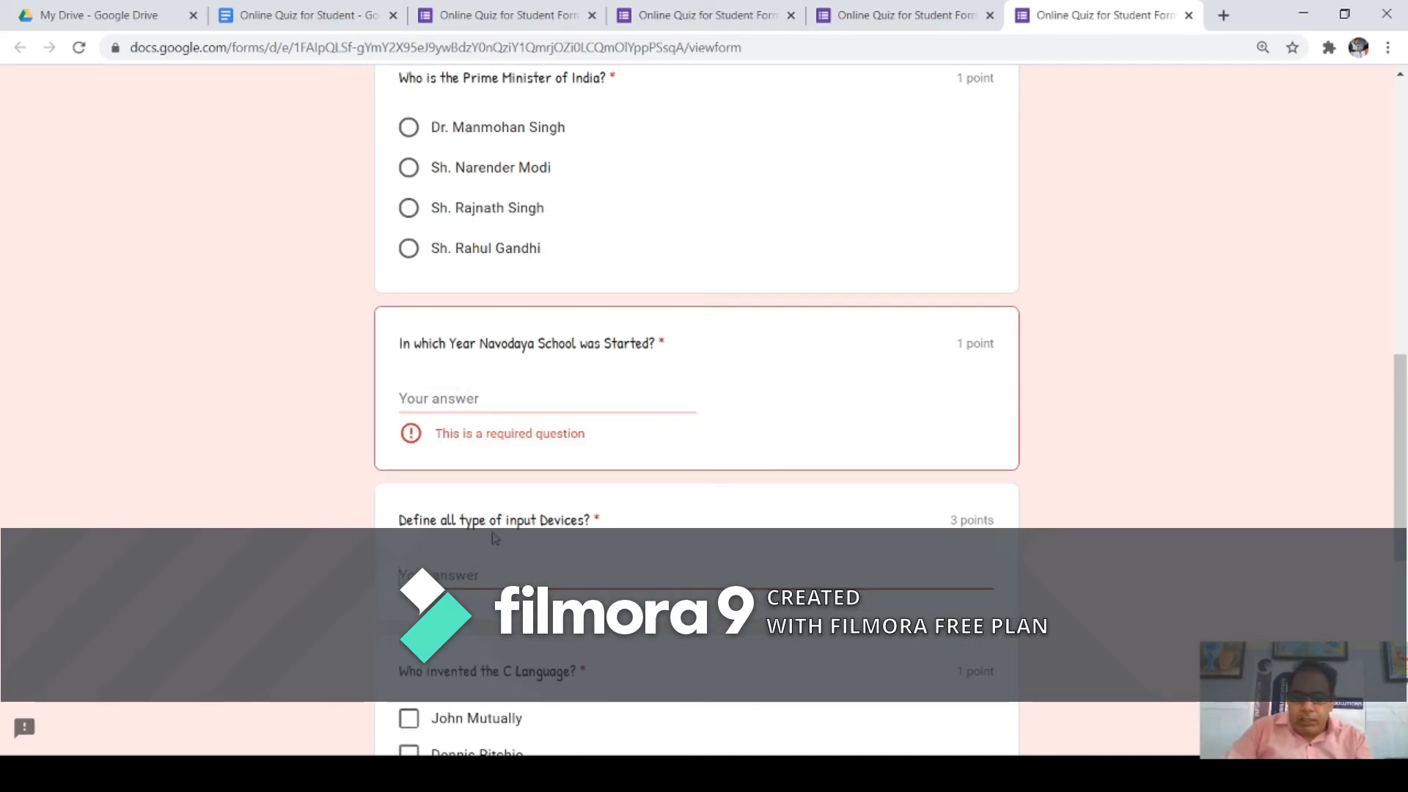
scroll(496, 539, "down", 1)
scroll(664, 459, "down", 2)
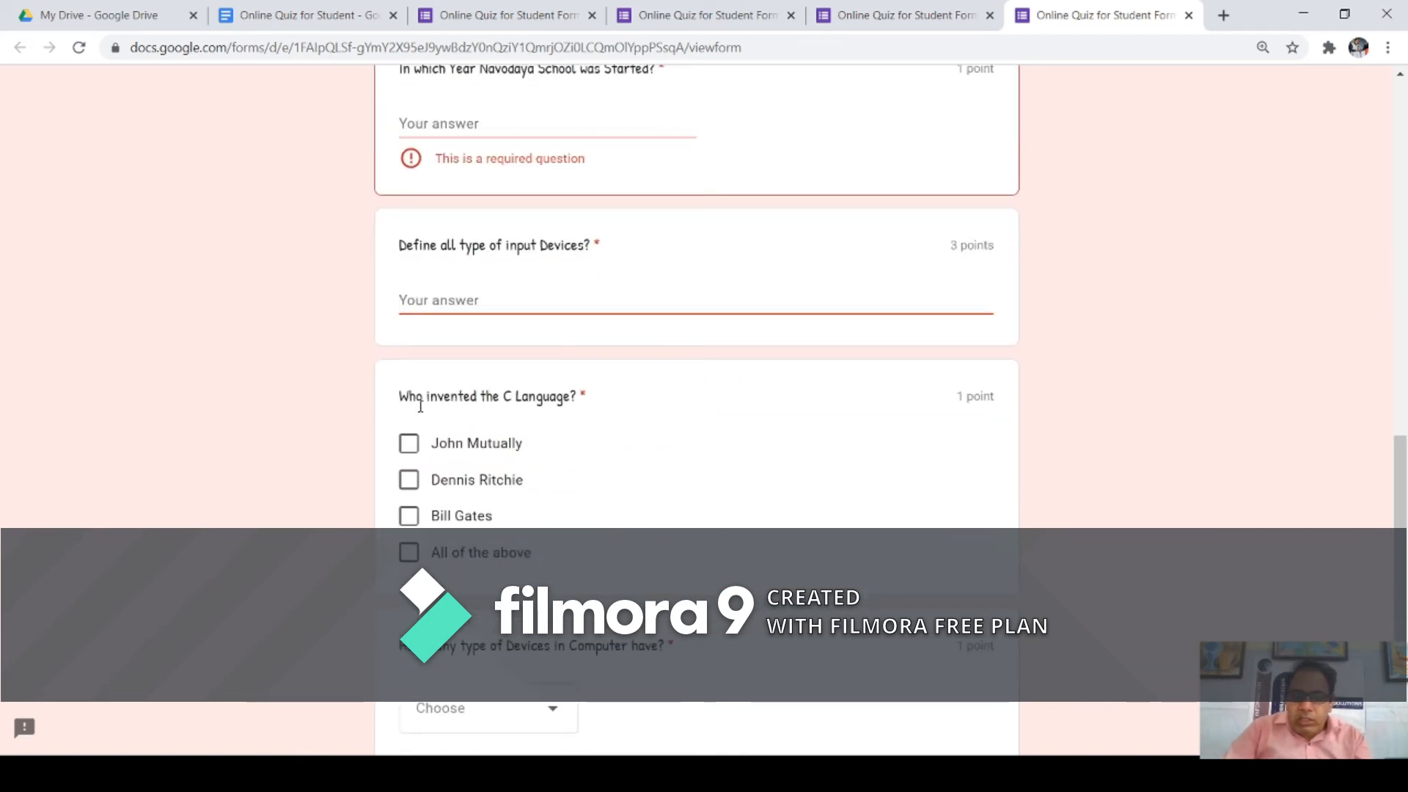
left_click_drag(420, 406, 493, 409)
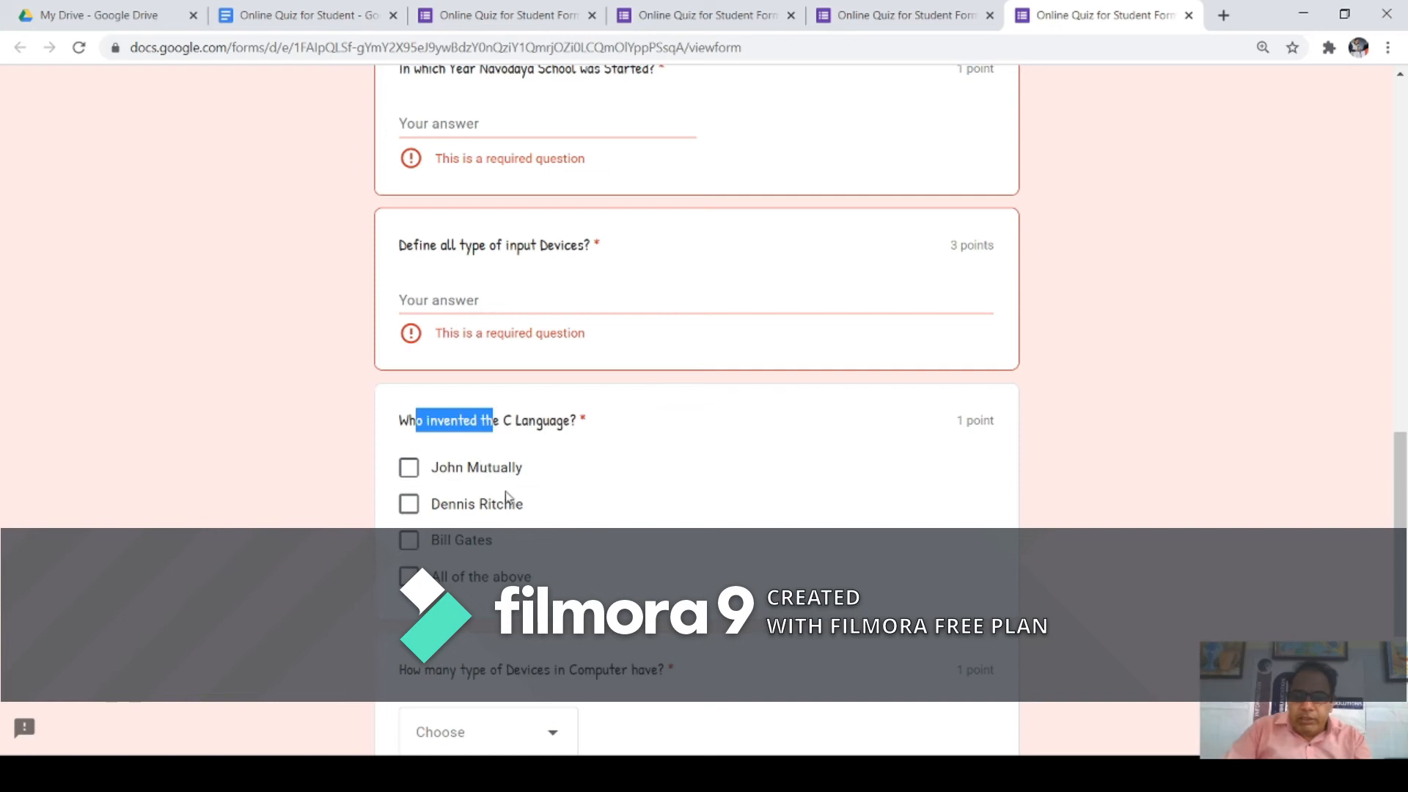
scroll(506, 499, "down", 2)
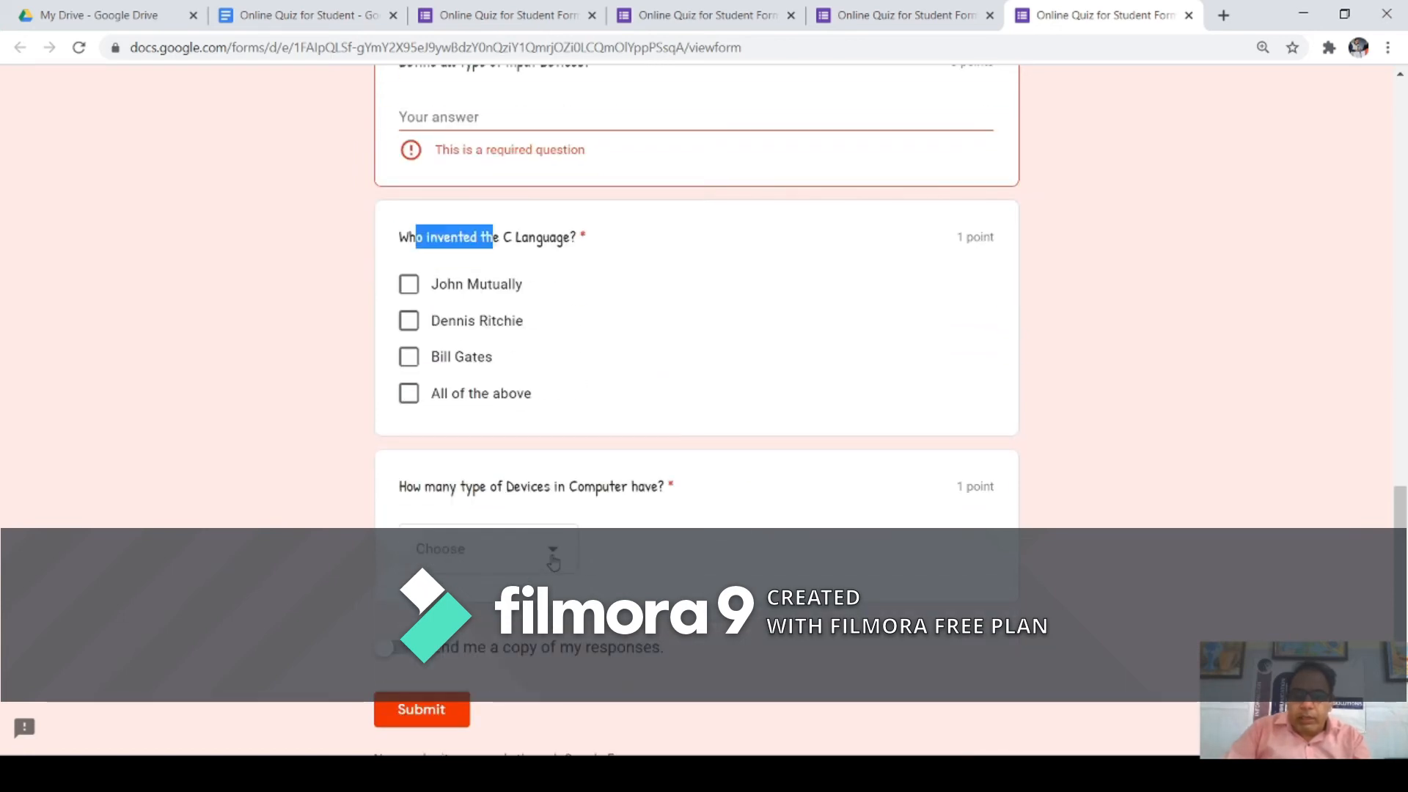
Step: Open and close the devices dropdown without answering to trigger the required-question warnings
left_click(553, 563)
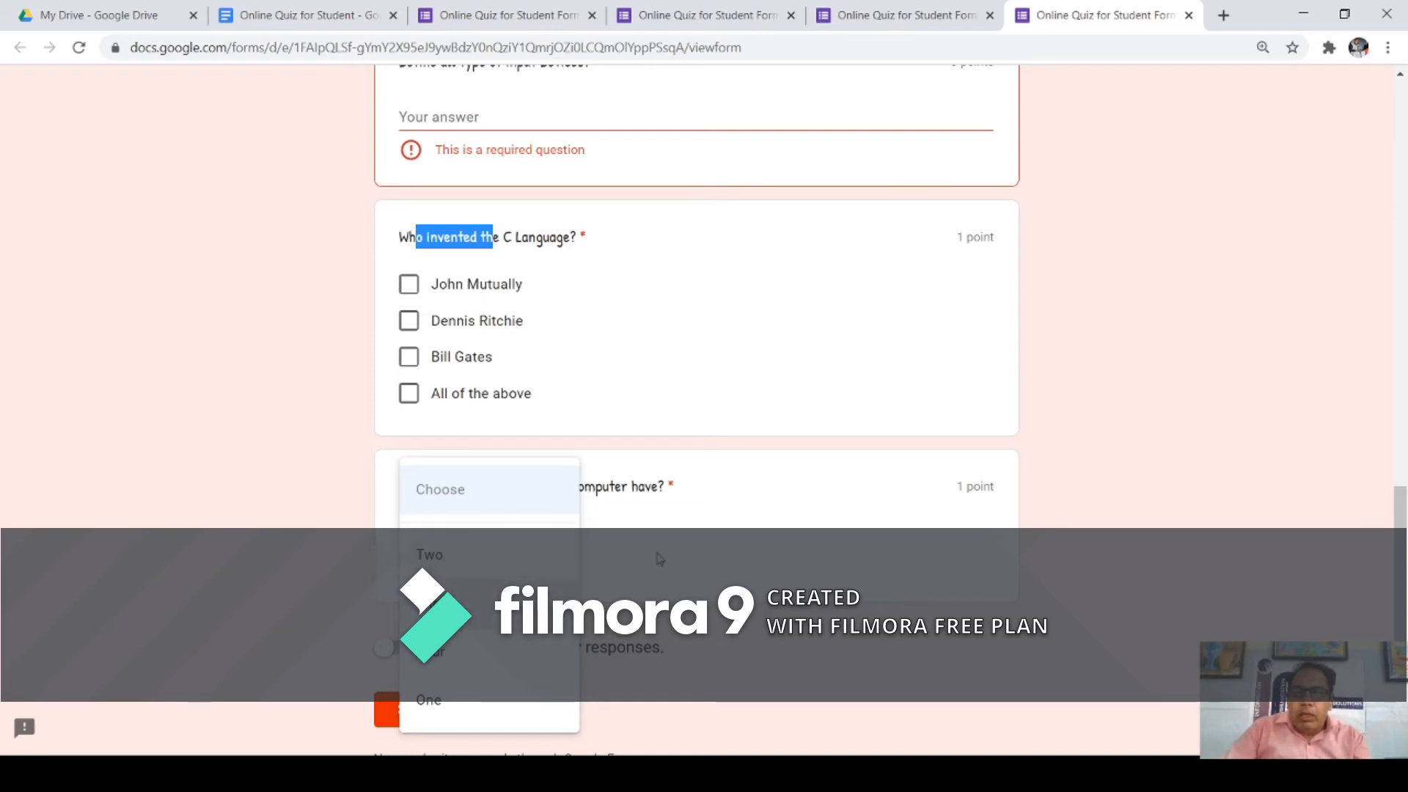
left_click(700, 555)
left_click(541, 559)
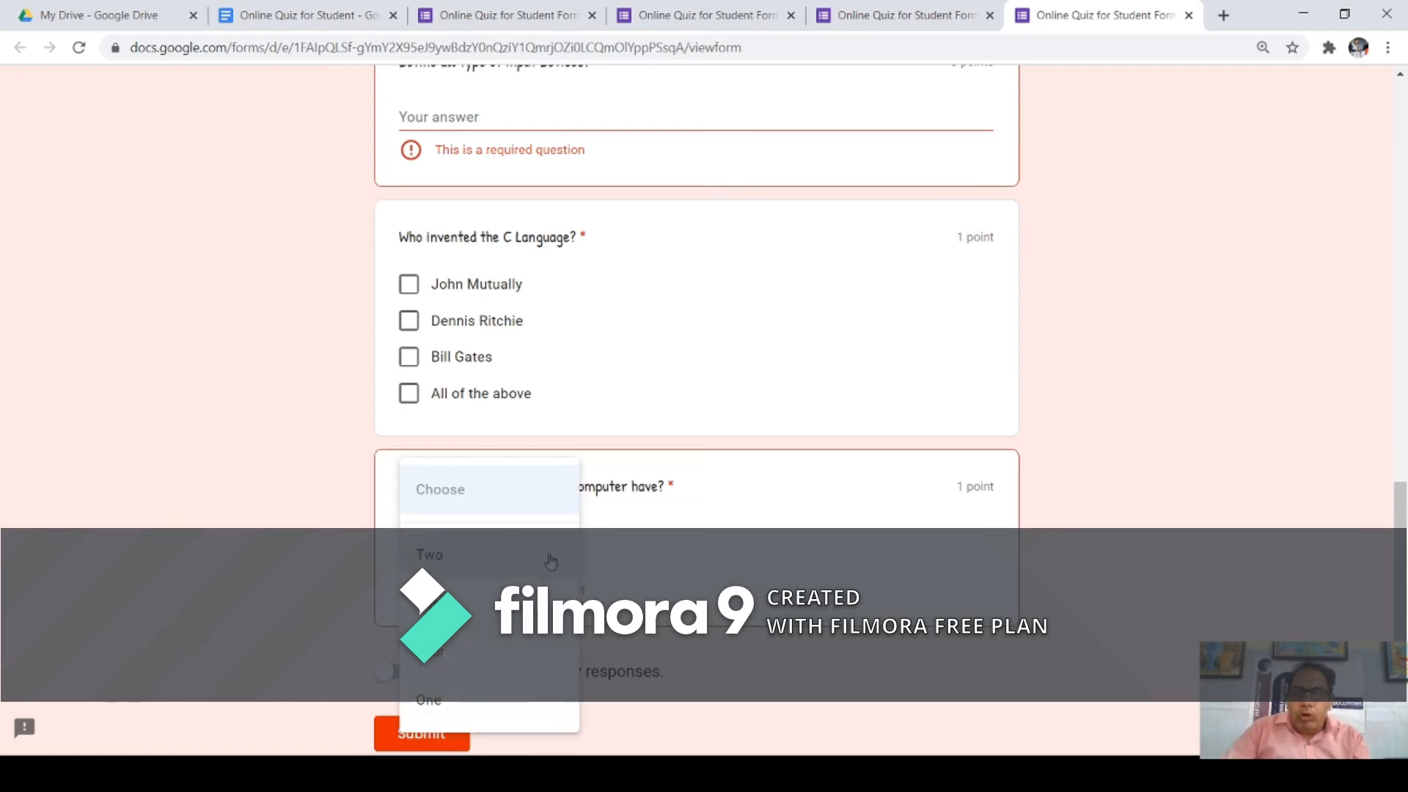
left_click(674, 564)
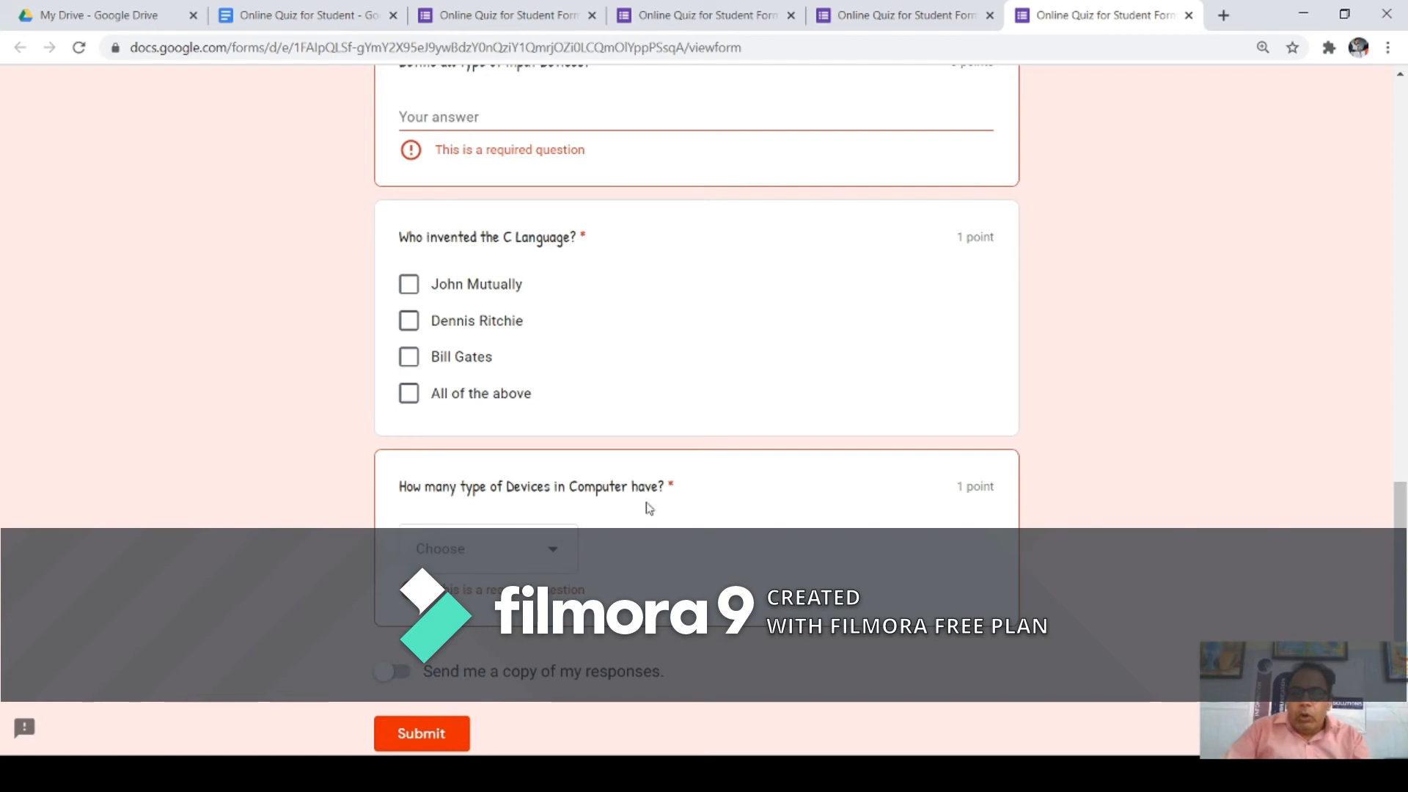
left_click_drag(667, 487, 684, 492)
double_click(587, 237)
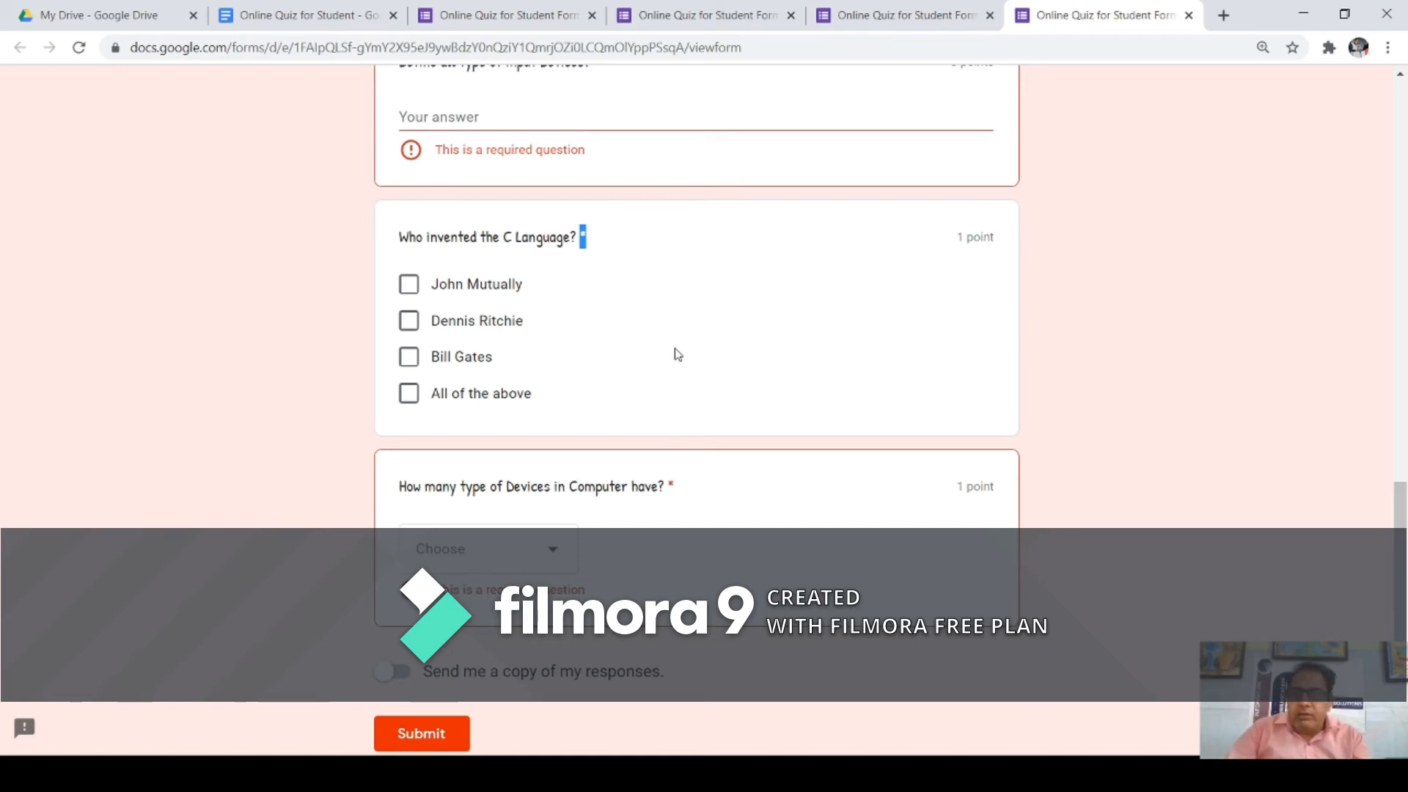
Step: Back in the editor, add a File upload question below the devices question
left_click(889, 22)
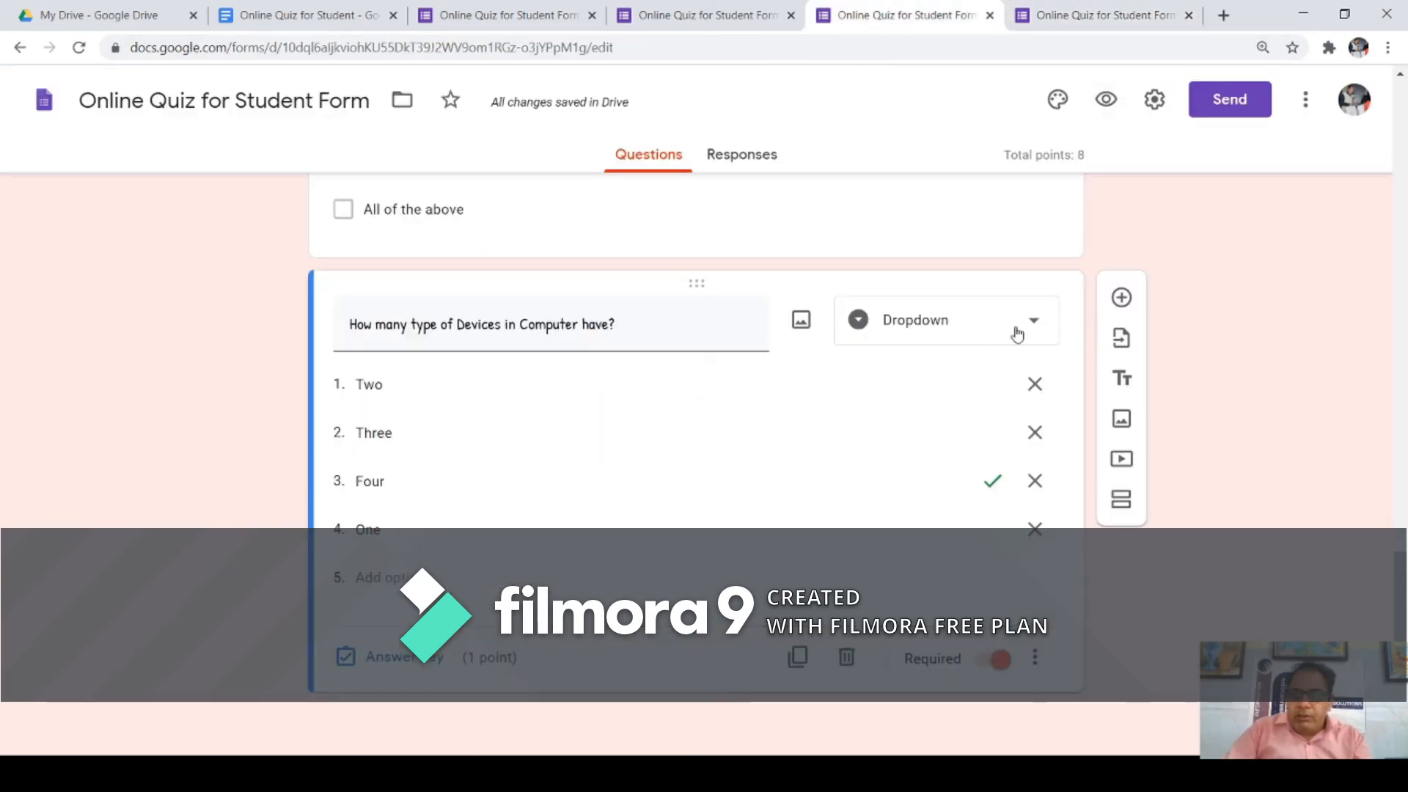
left_click(1122, 297)
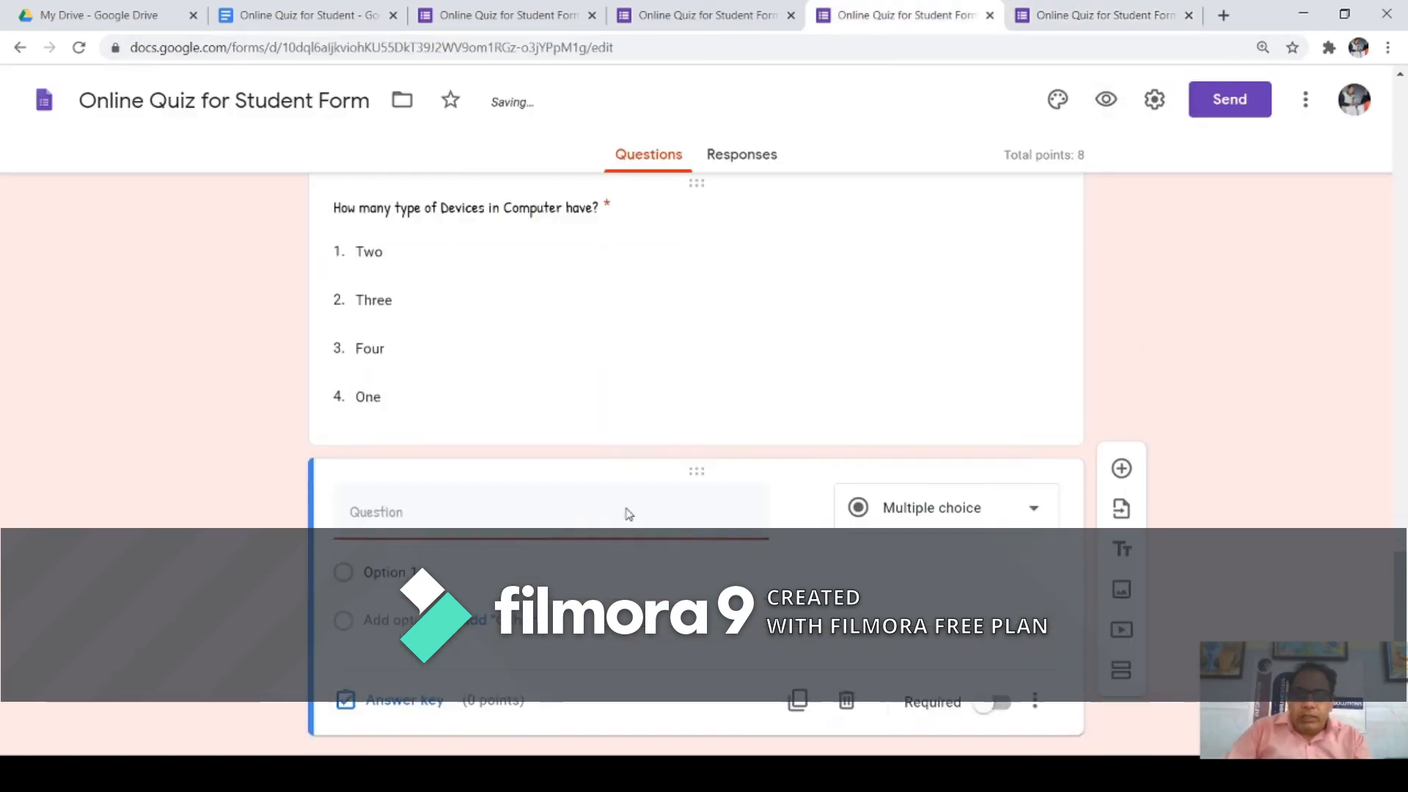
left_click(1027, 474)
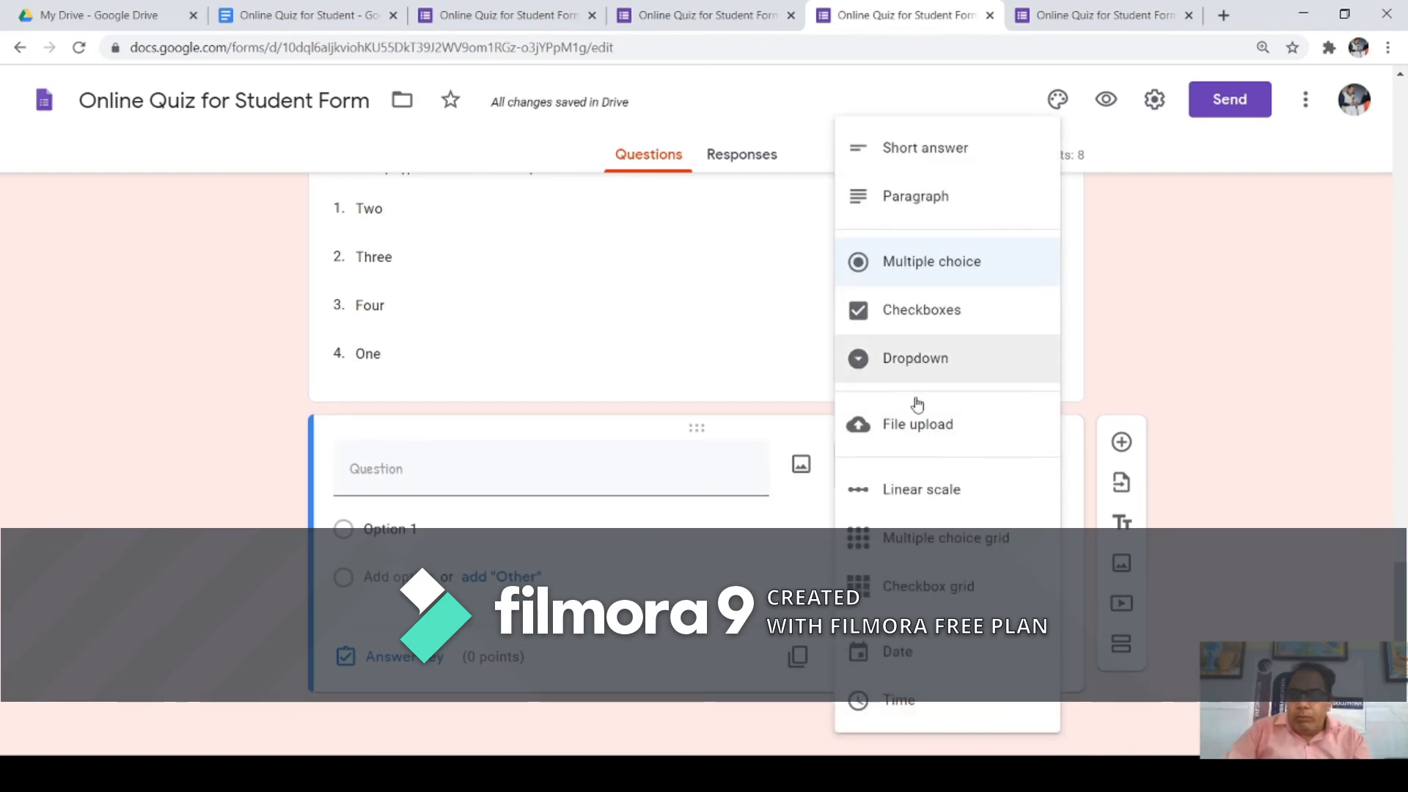
left_click(921, 425)
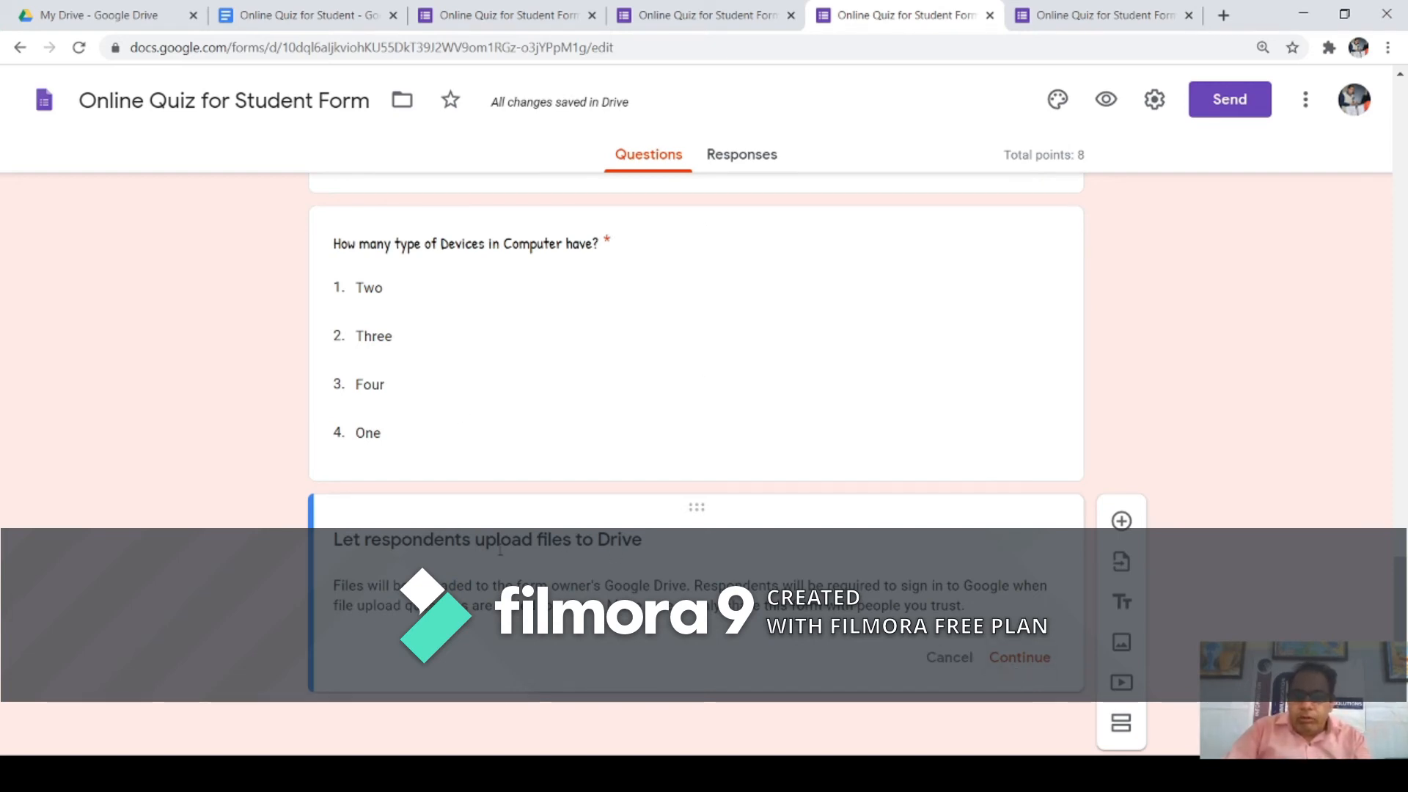
left_click(1028, 660)
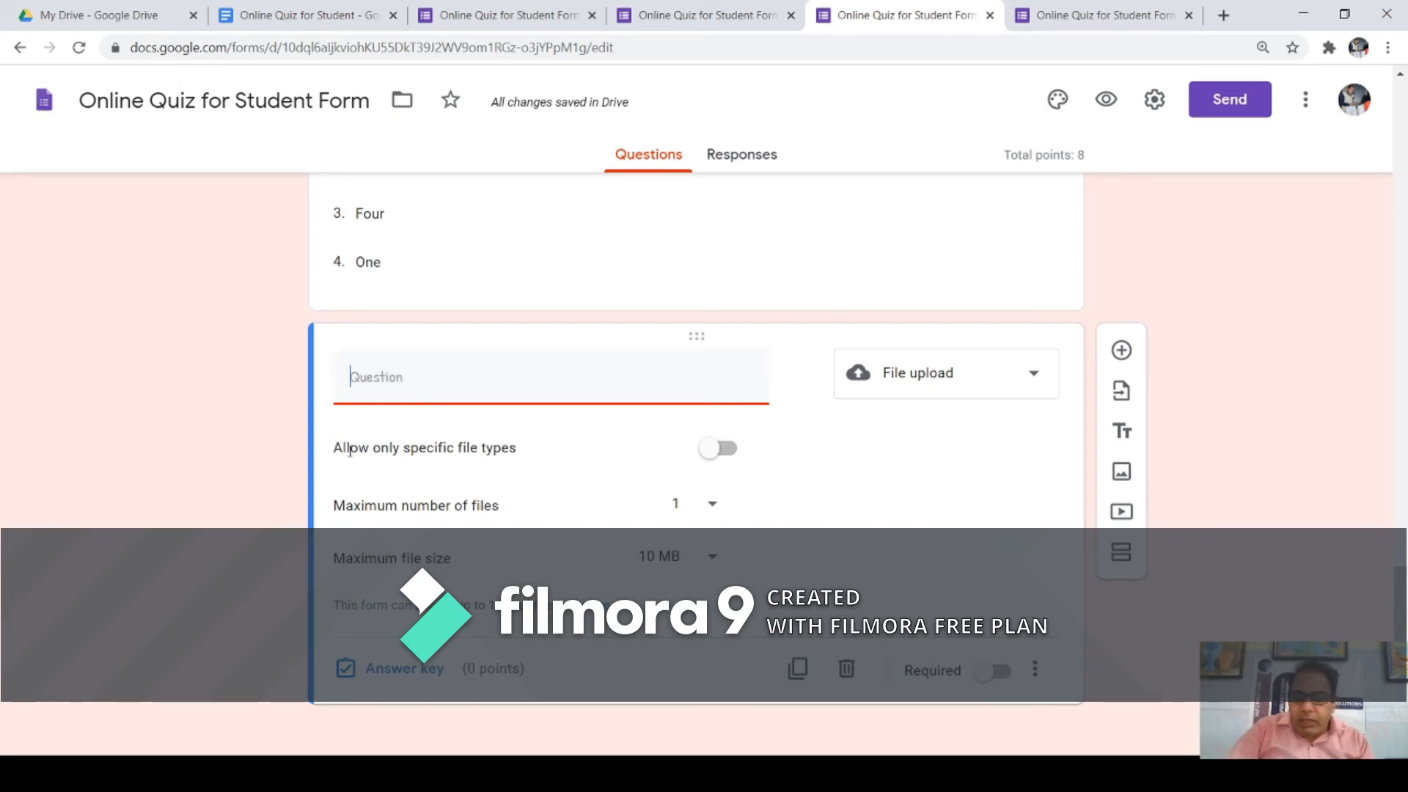
Step: Restrict the uploads to specific file types, allowing Document files
triple_click(377, 487)
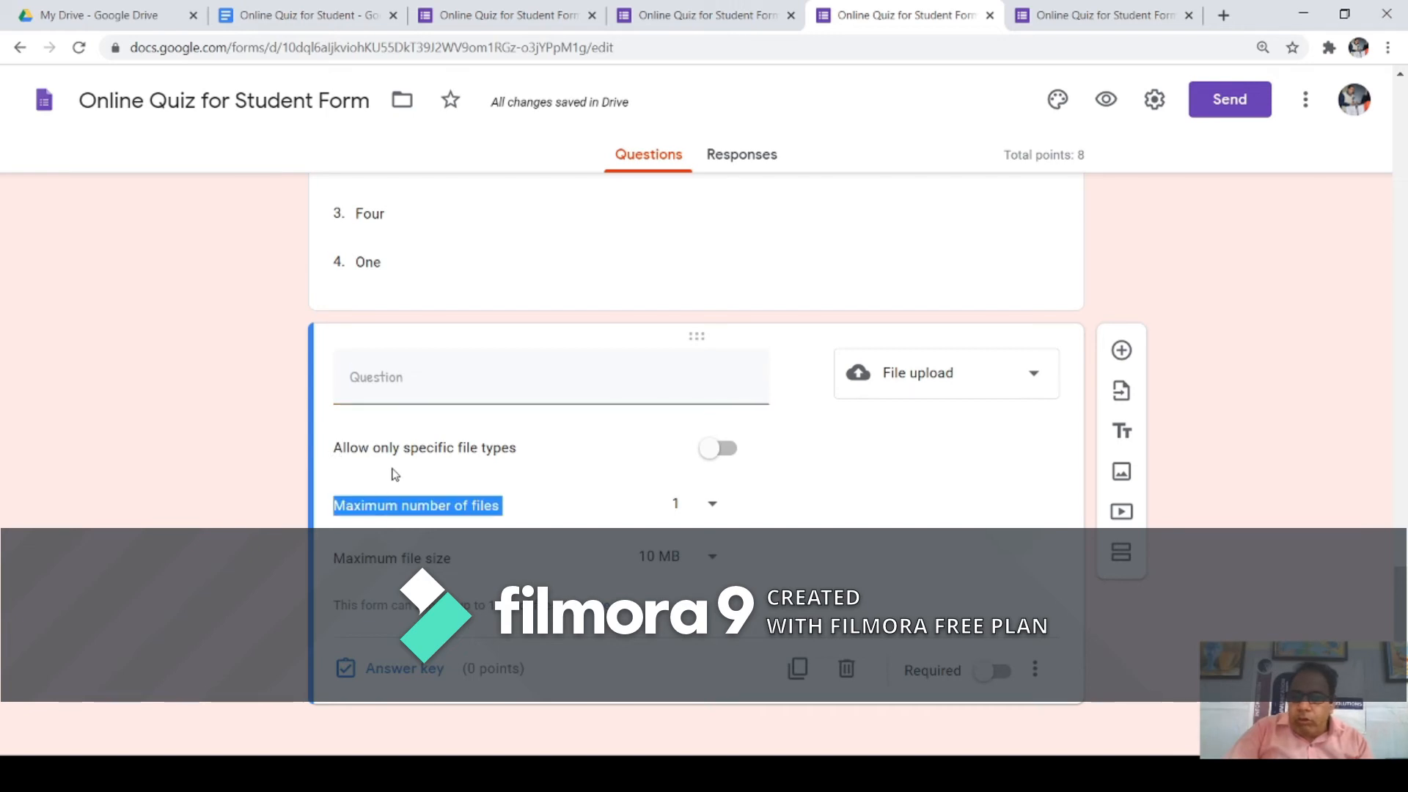
left_click_drag(415, 451, 514, 469)
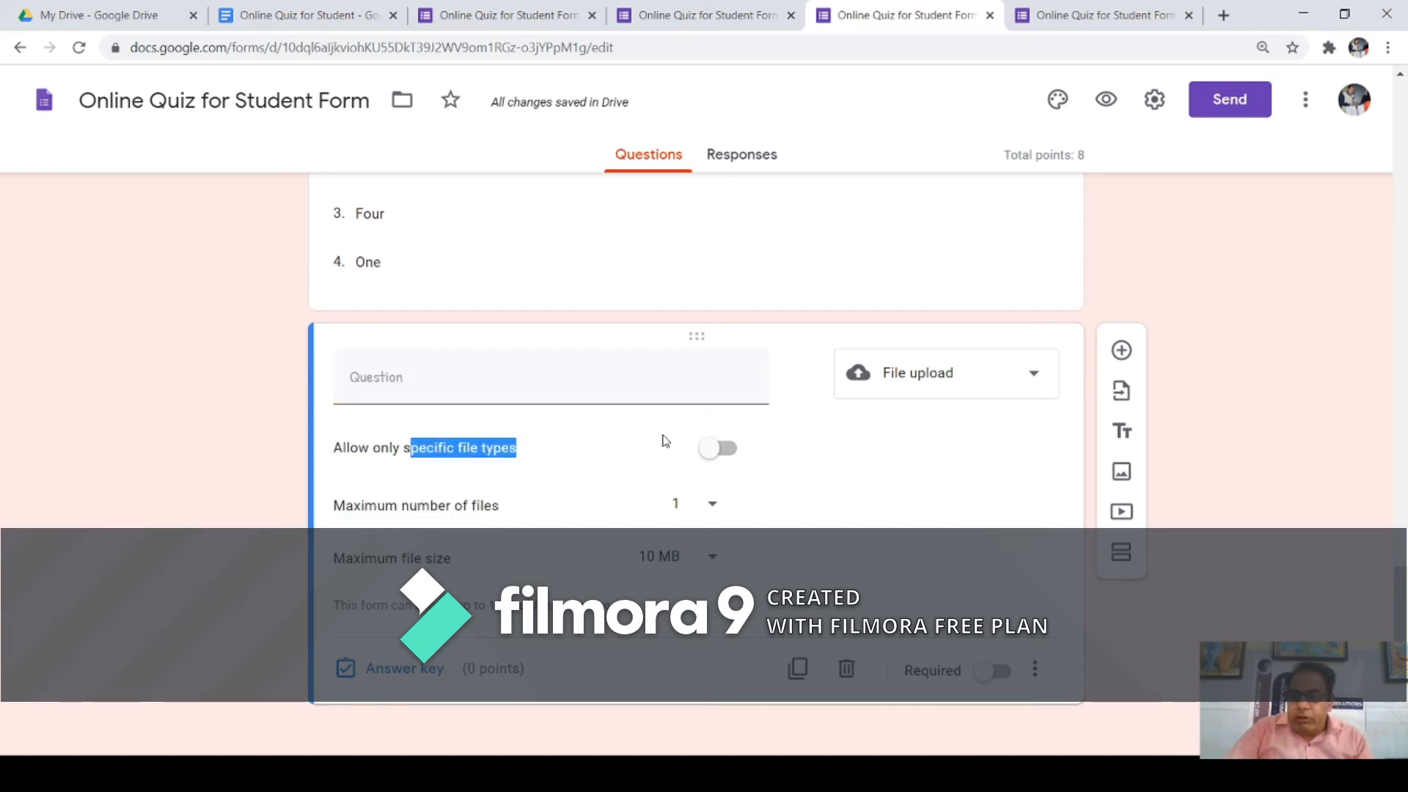
left_click(729, 450)
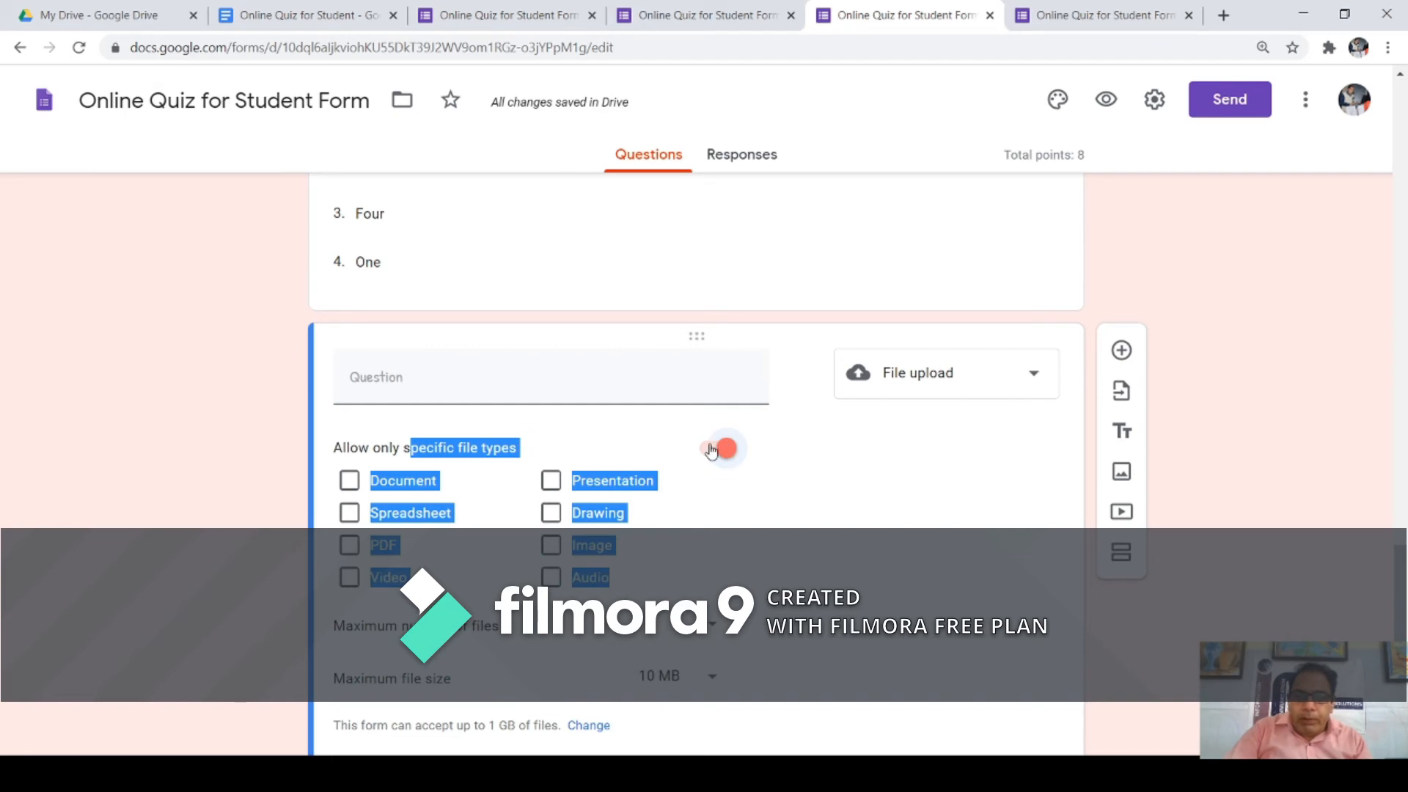
left_click(431, 457)
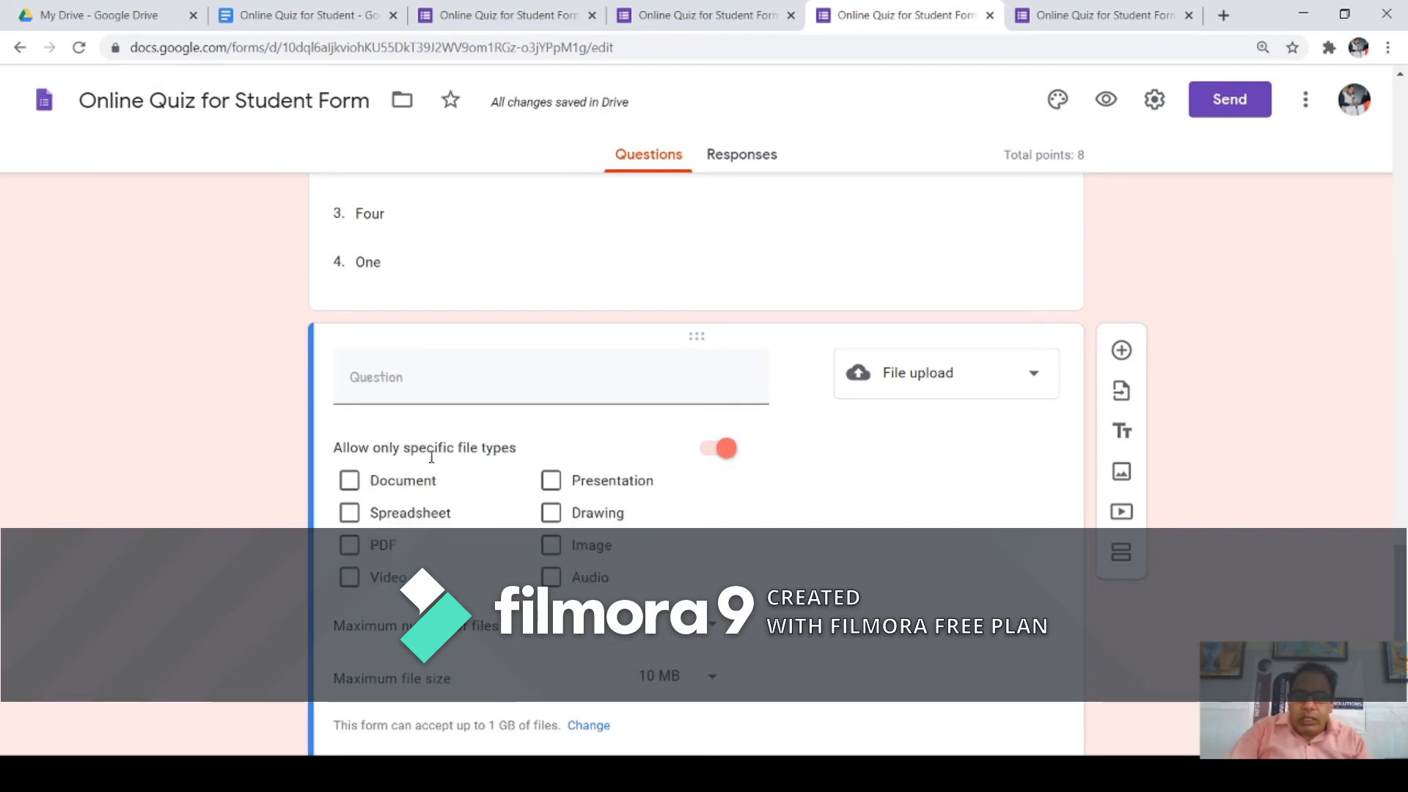
left_click(350, 485)
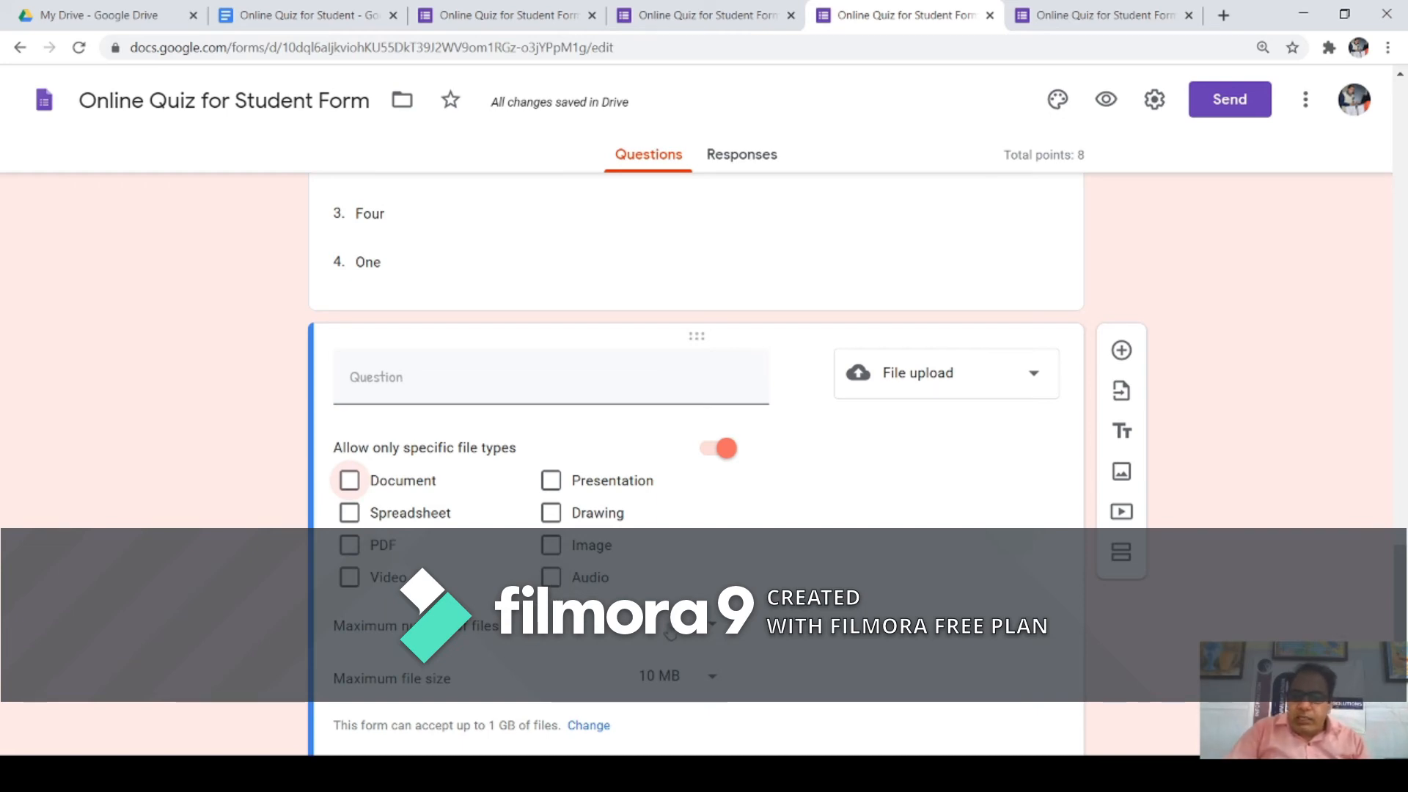
scroll(696, 440, "down", 1)
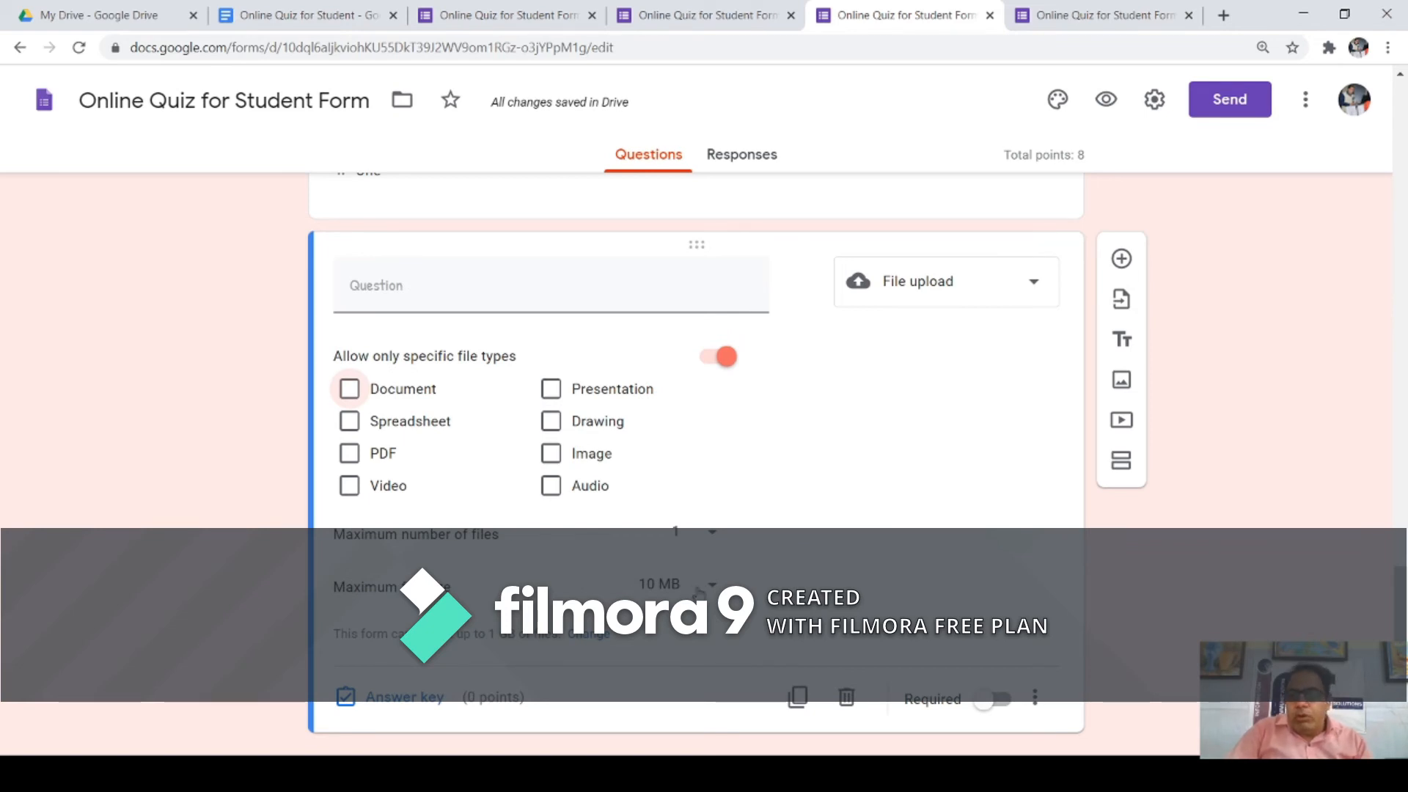
Step: Turn off 'Allow only specific file types' on the upload question, keeping it a File upload question
left_click(715, 367)
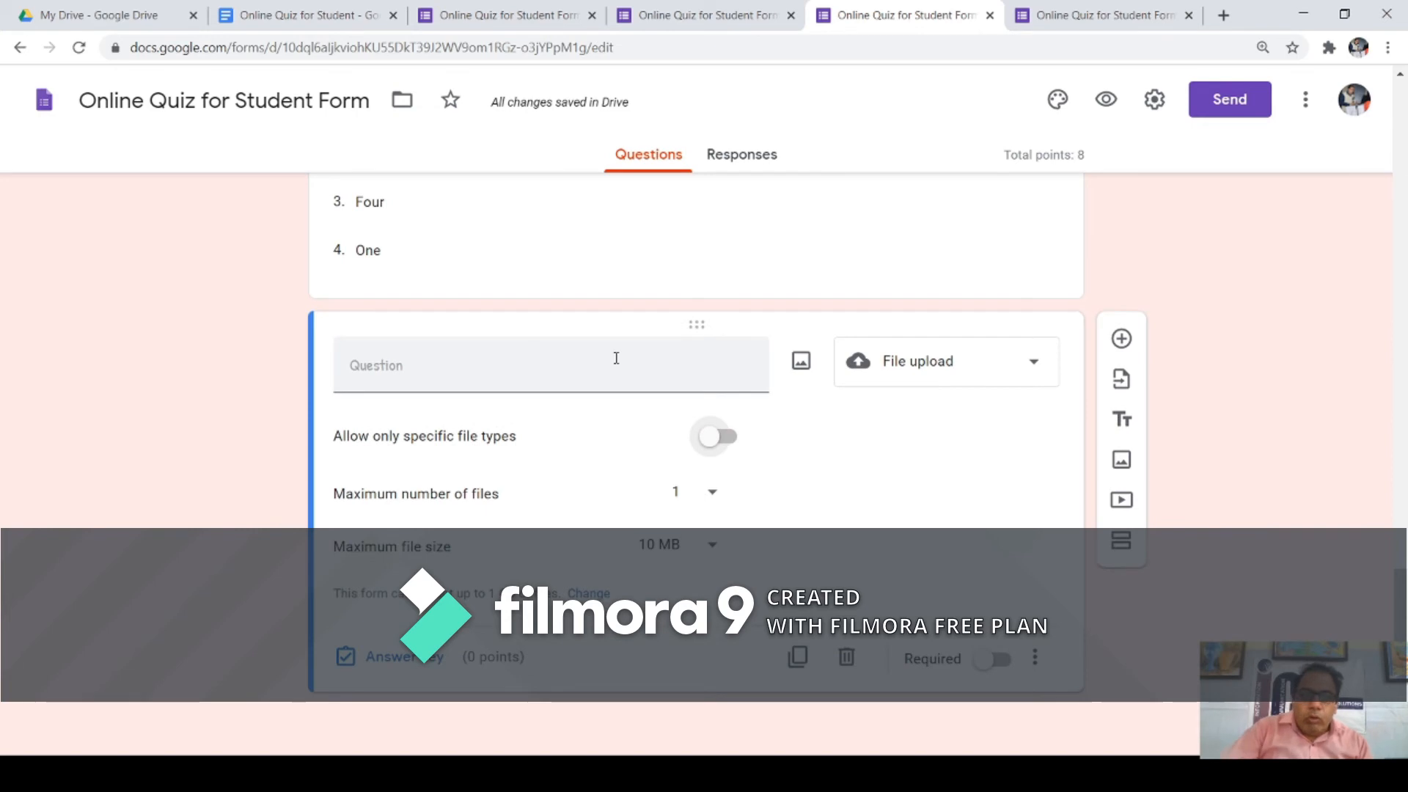
left_click(1031, 372)
left_click(920, 400)
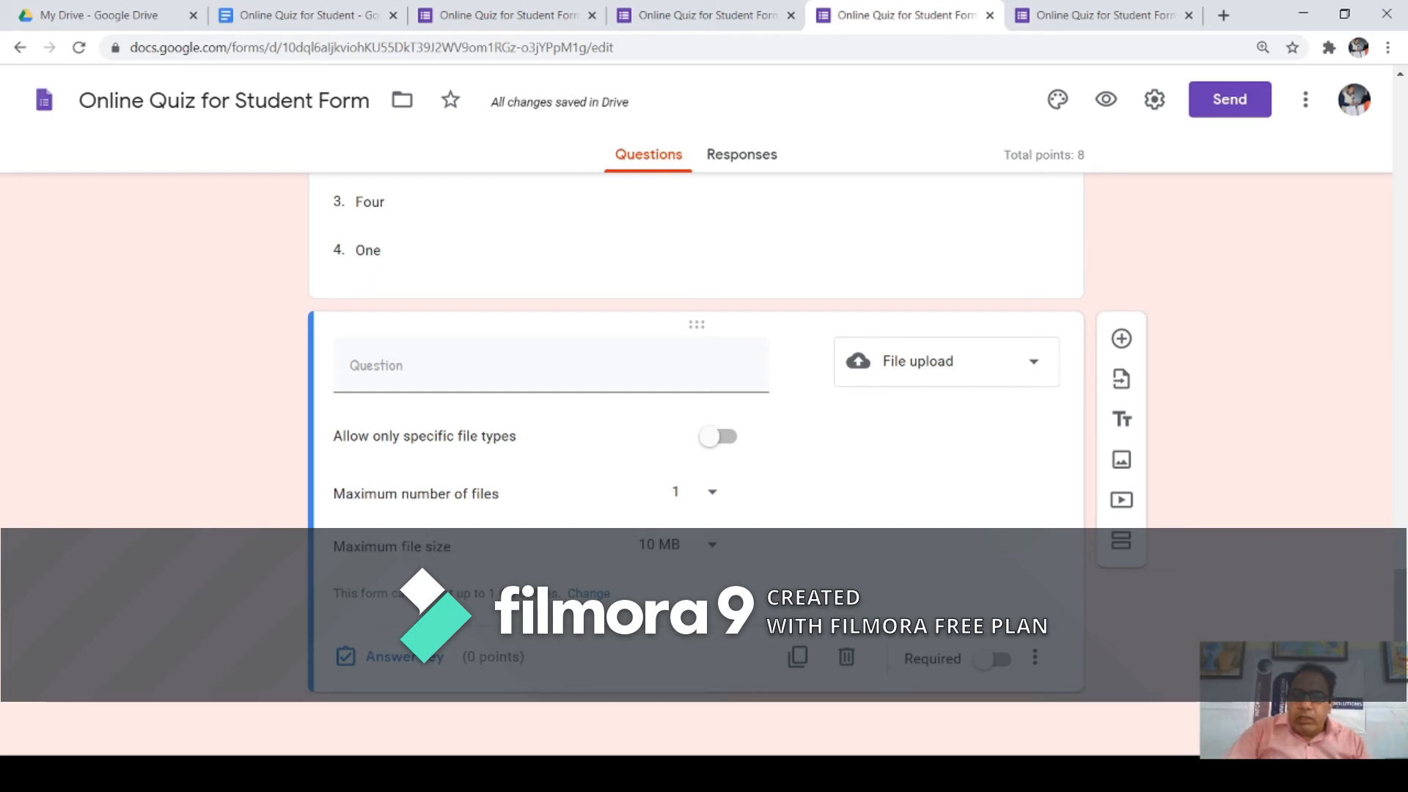
Step: Leave the maximum file size at 10 MB and open the form-wide upload settings
left_click_drag(464, 593, 500, 593)
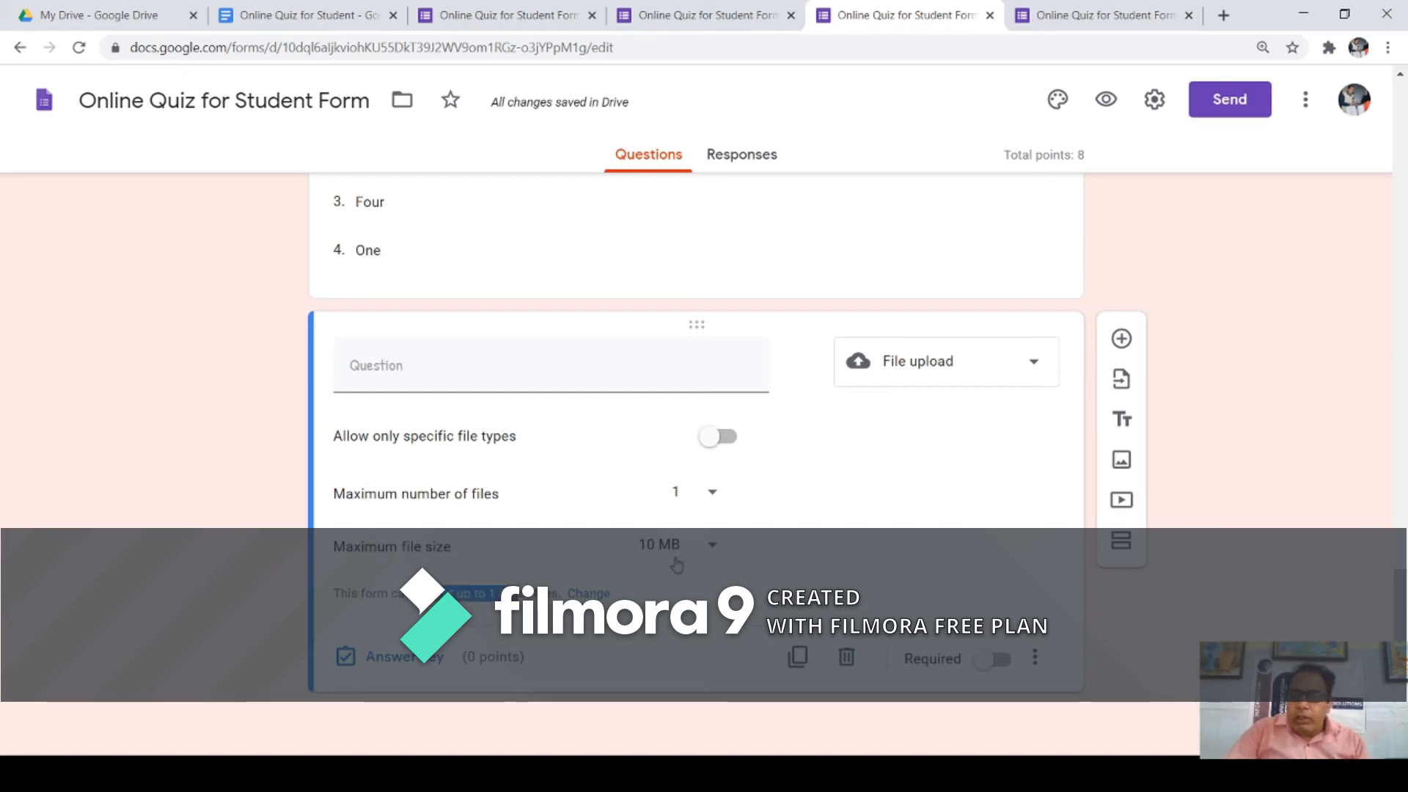
left_click(712, 550)
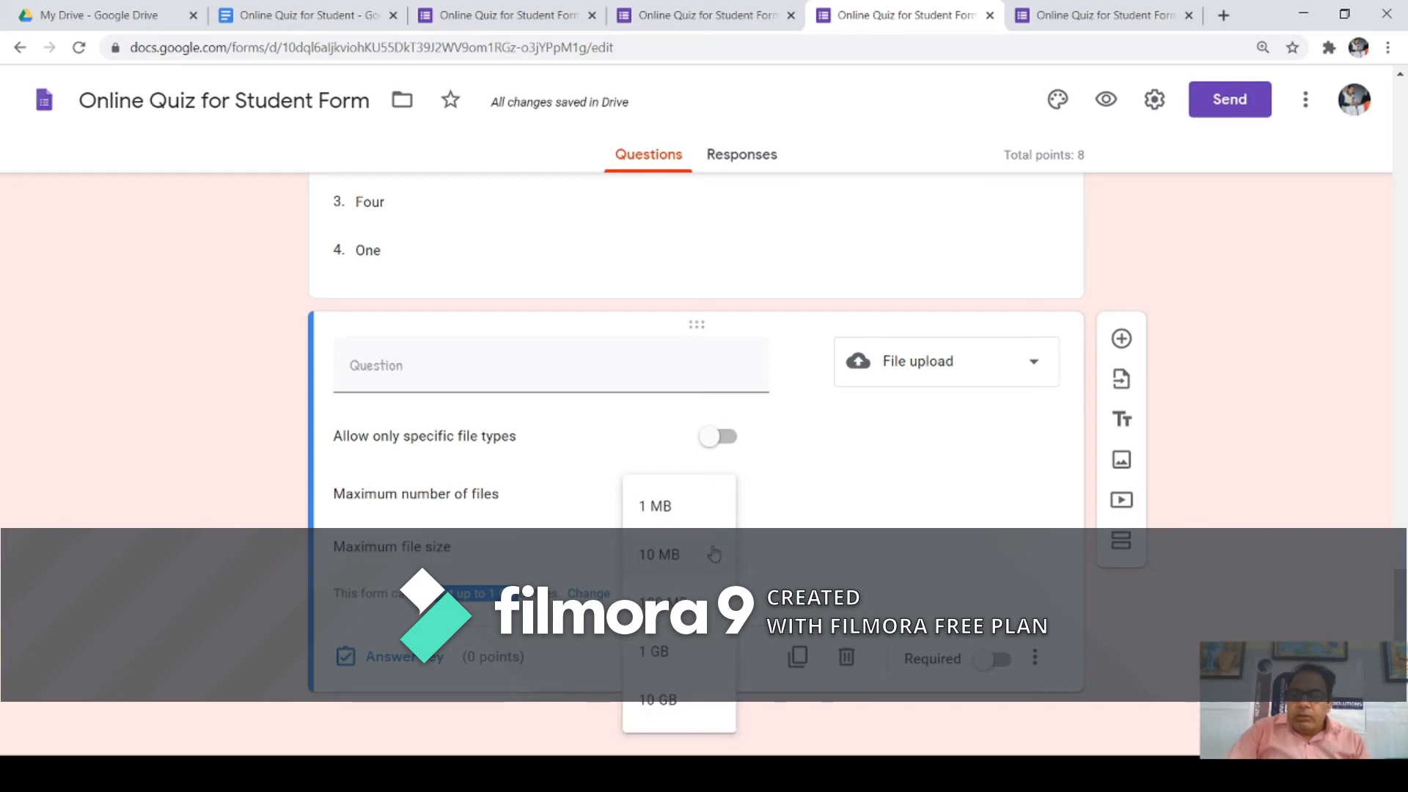
left_click(856, 540)
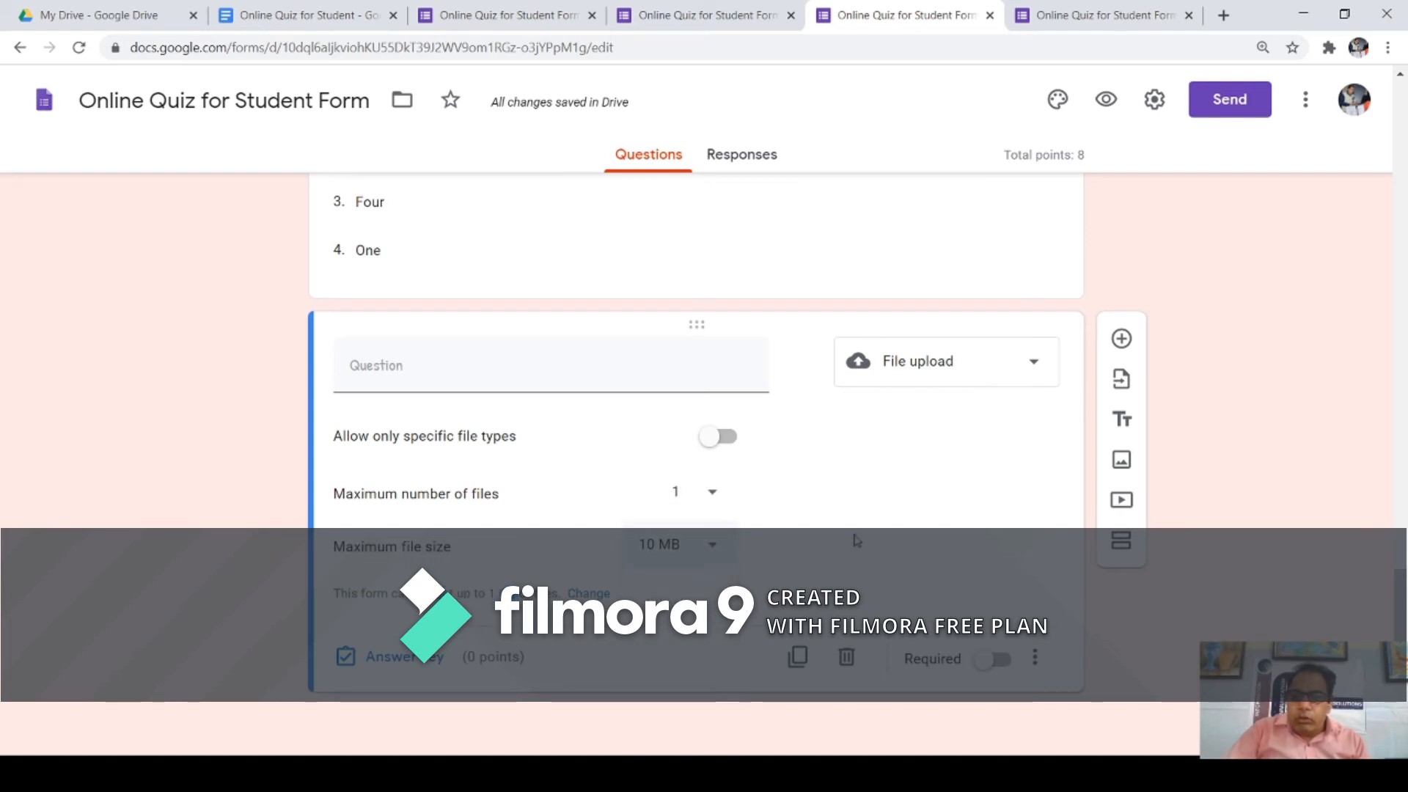
left_click(589, 594)
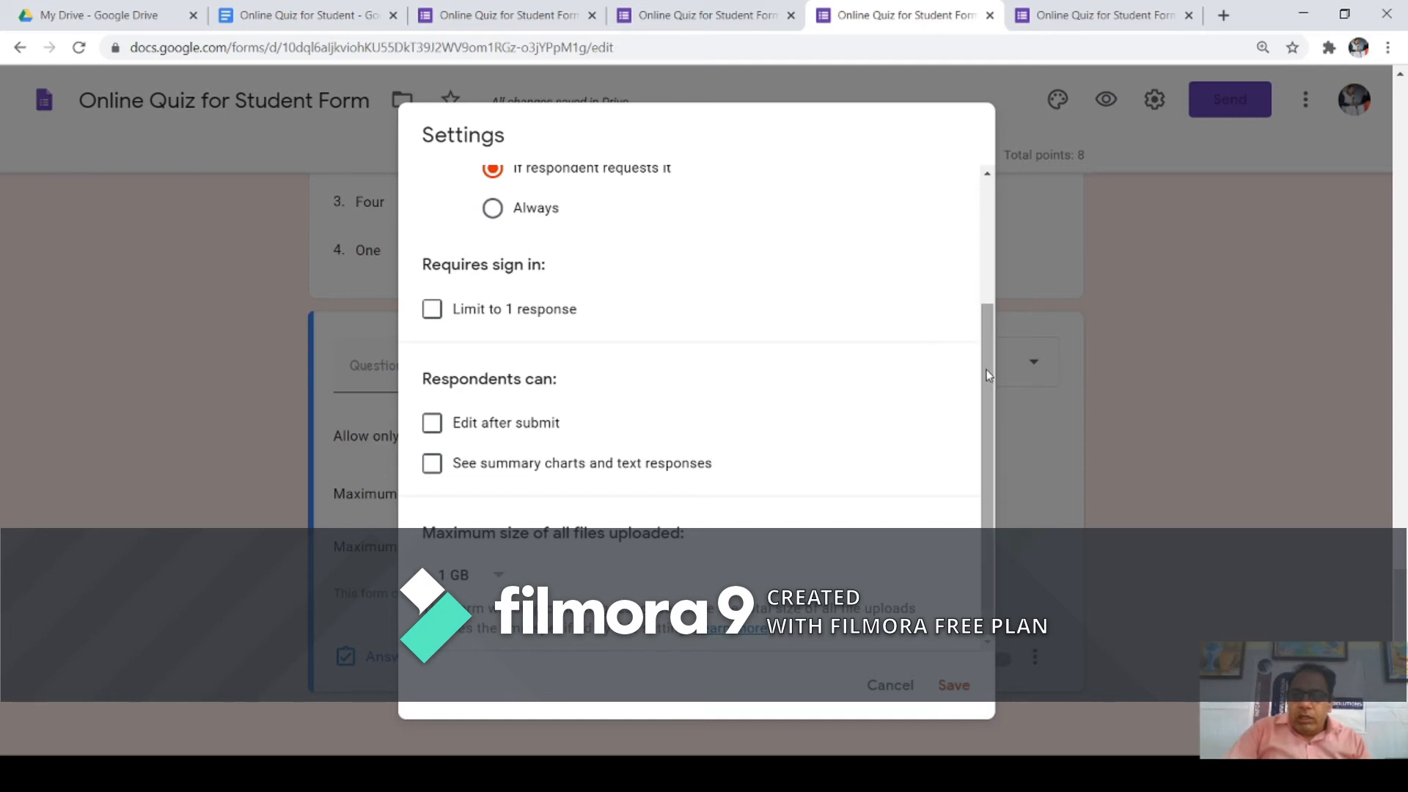
Step: In General settings, set Response receipts to Always
left_click_drag(988, 381, 997, 204)
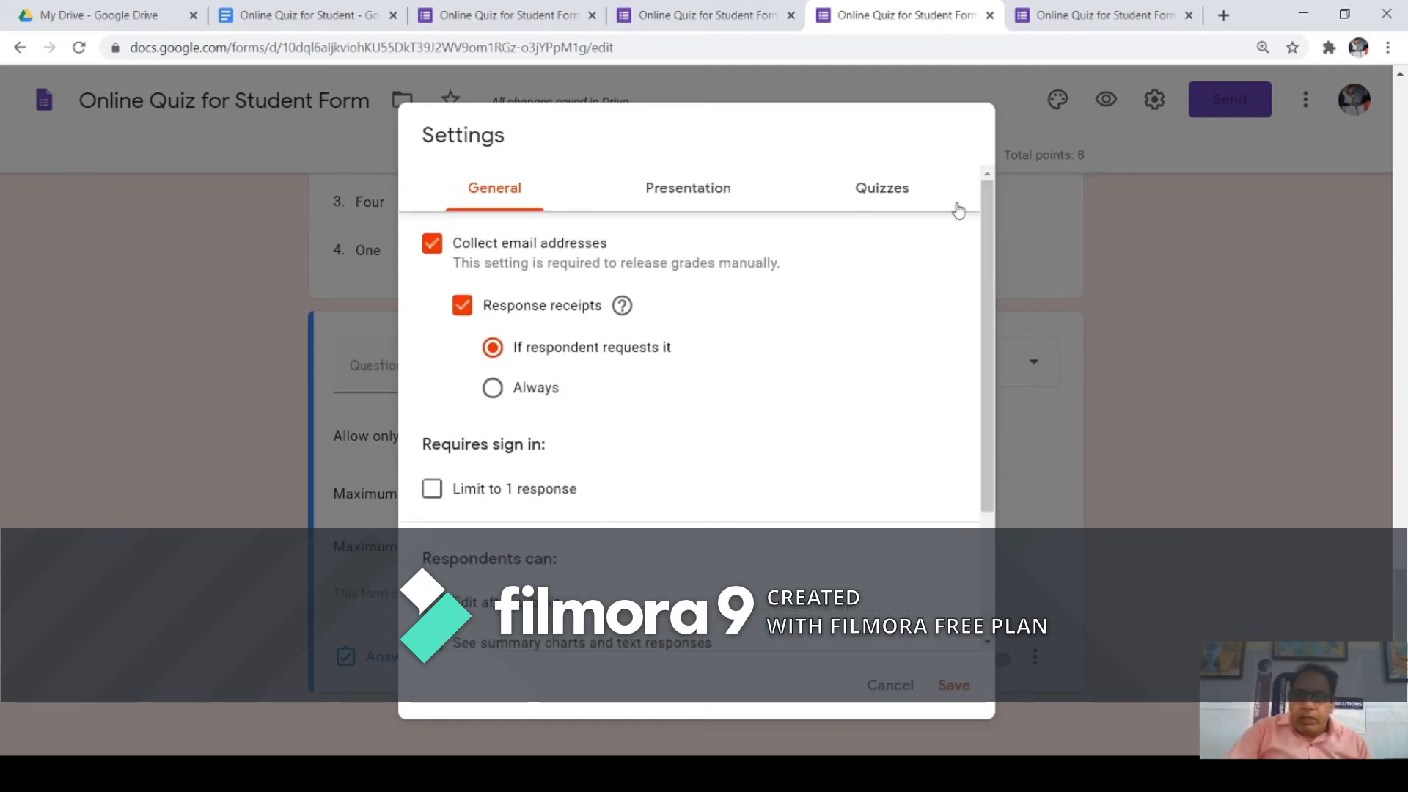
left_click(880, 196)
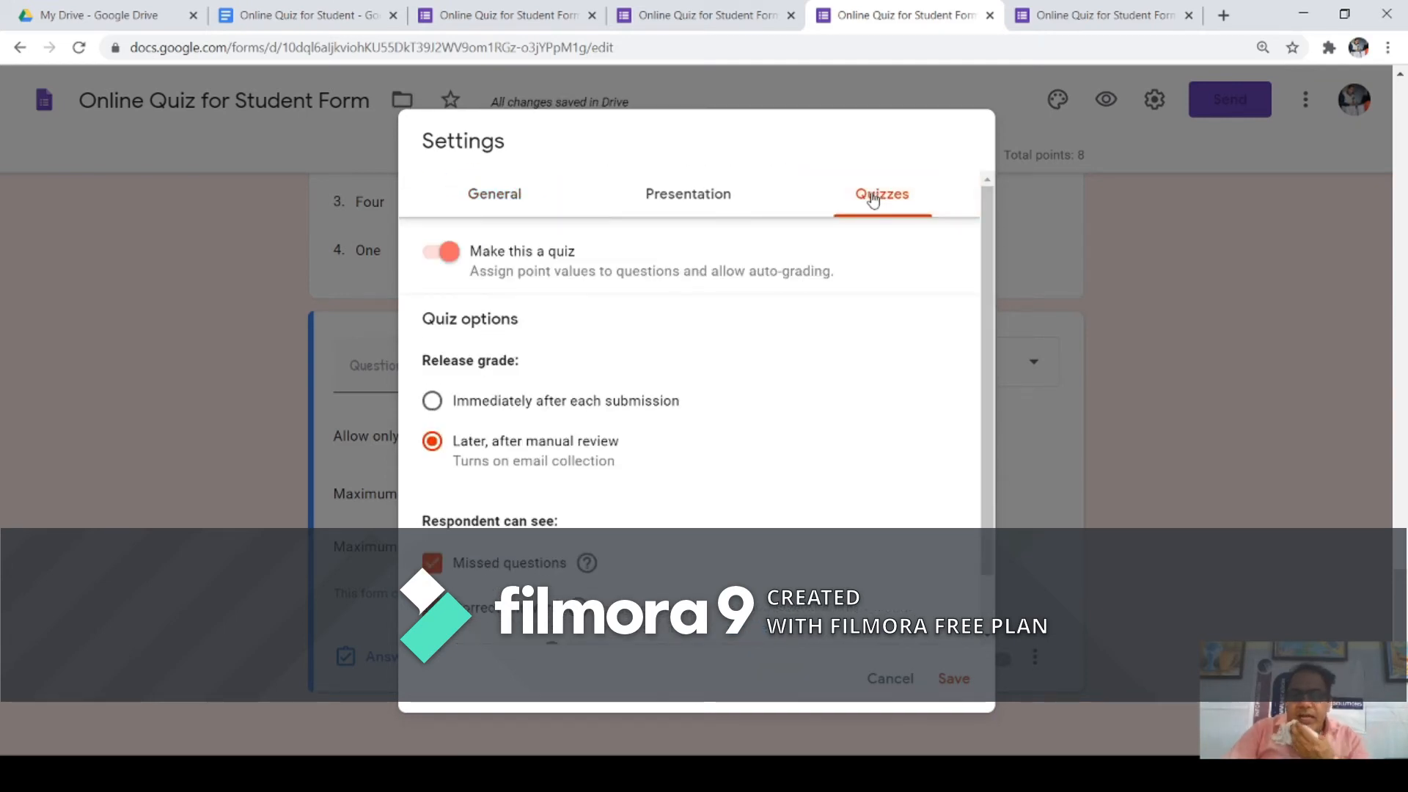
left_click(496, 211)
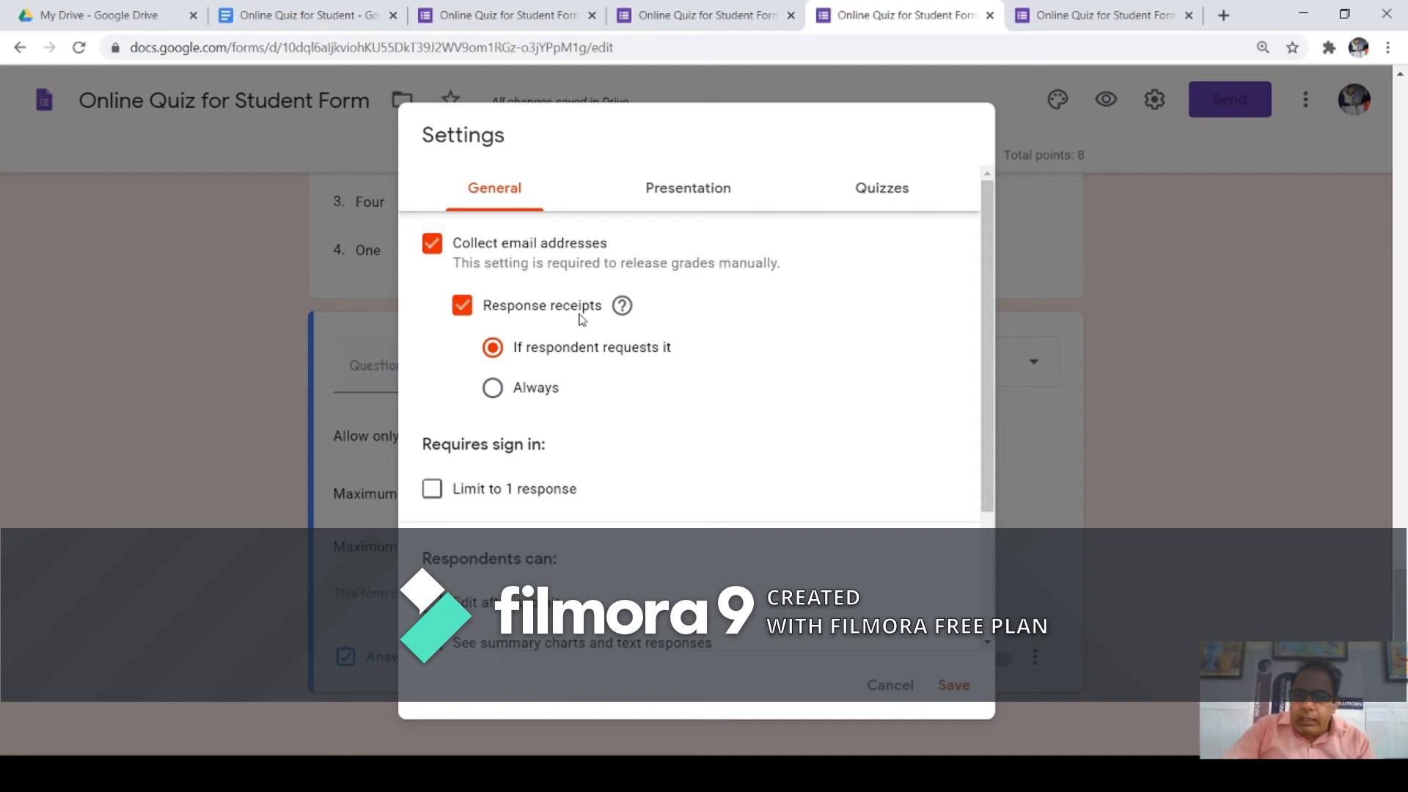
left_click(495, 394)
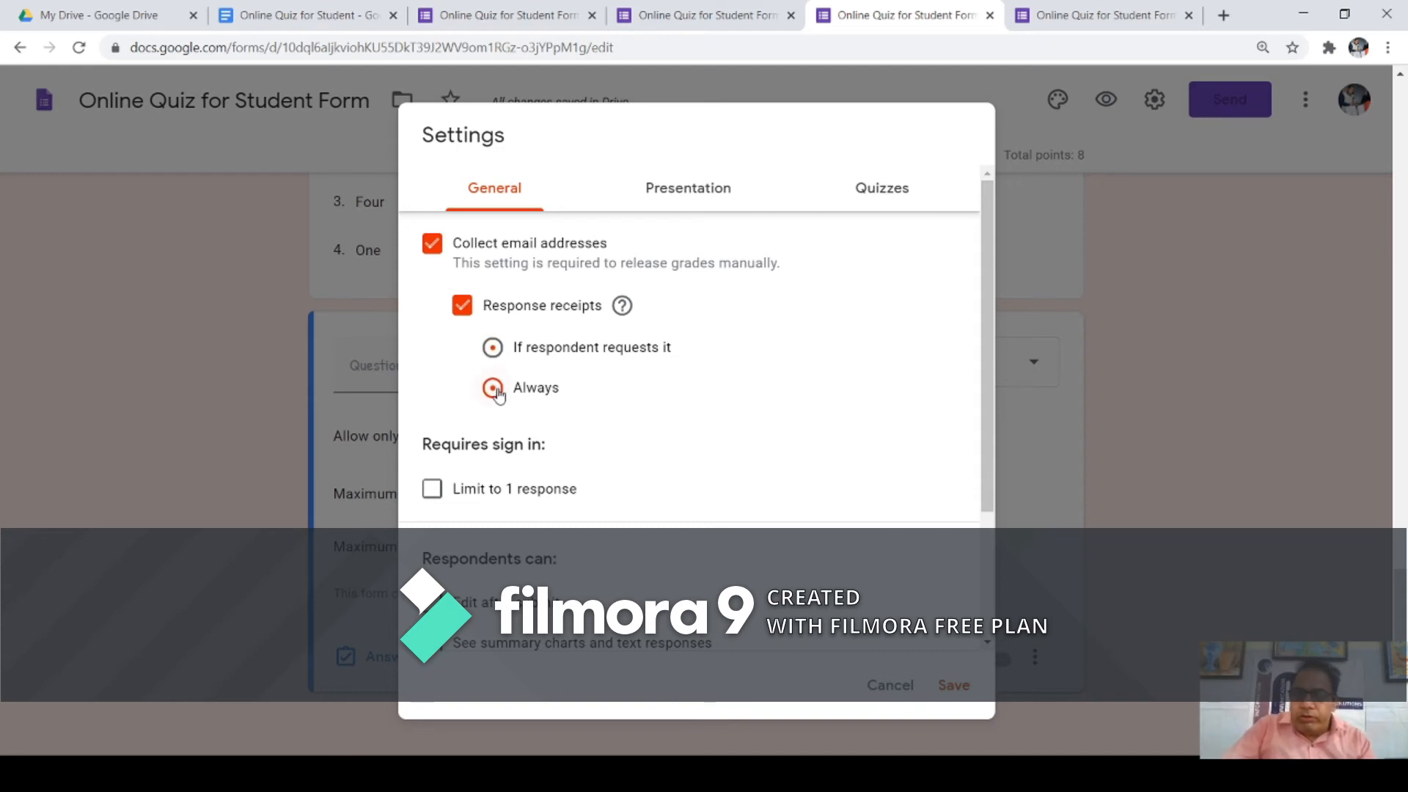
Step: Tick 'Limit to 1 response', leaving edit-after-submit and summary charts unticked
left_click_drag(478, 443, 547, 445)
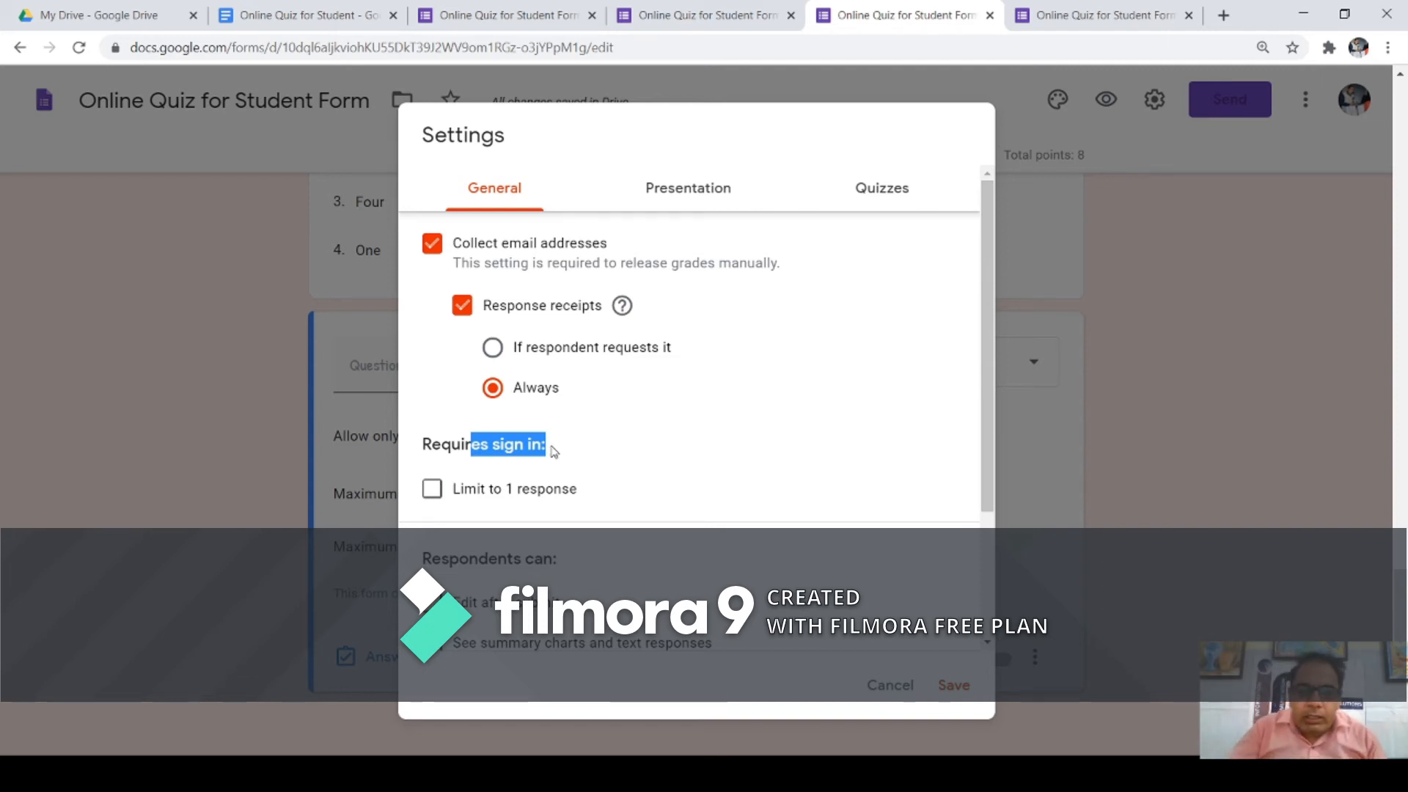
left_click(432, 490)
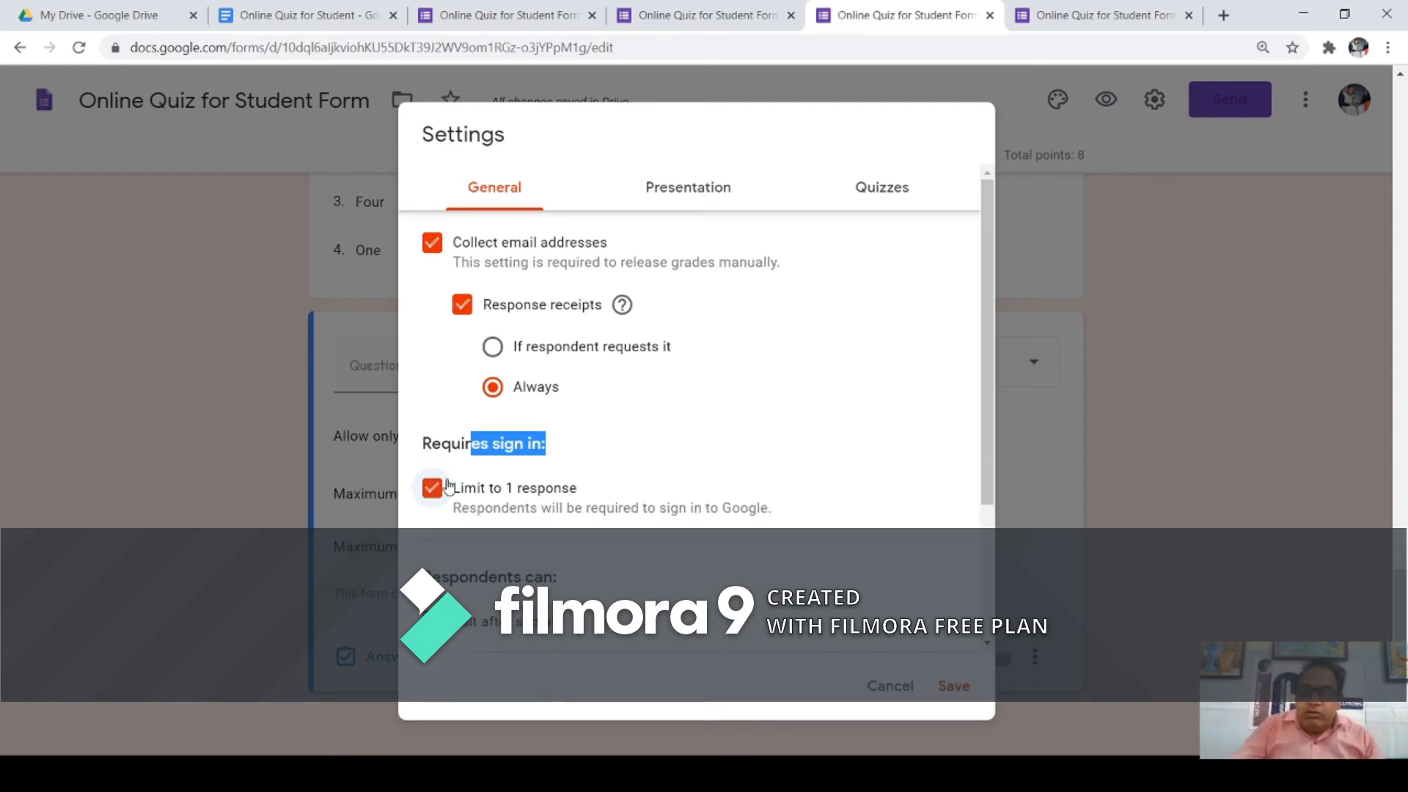
scroll(602, 506, "down", 3)
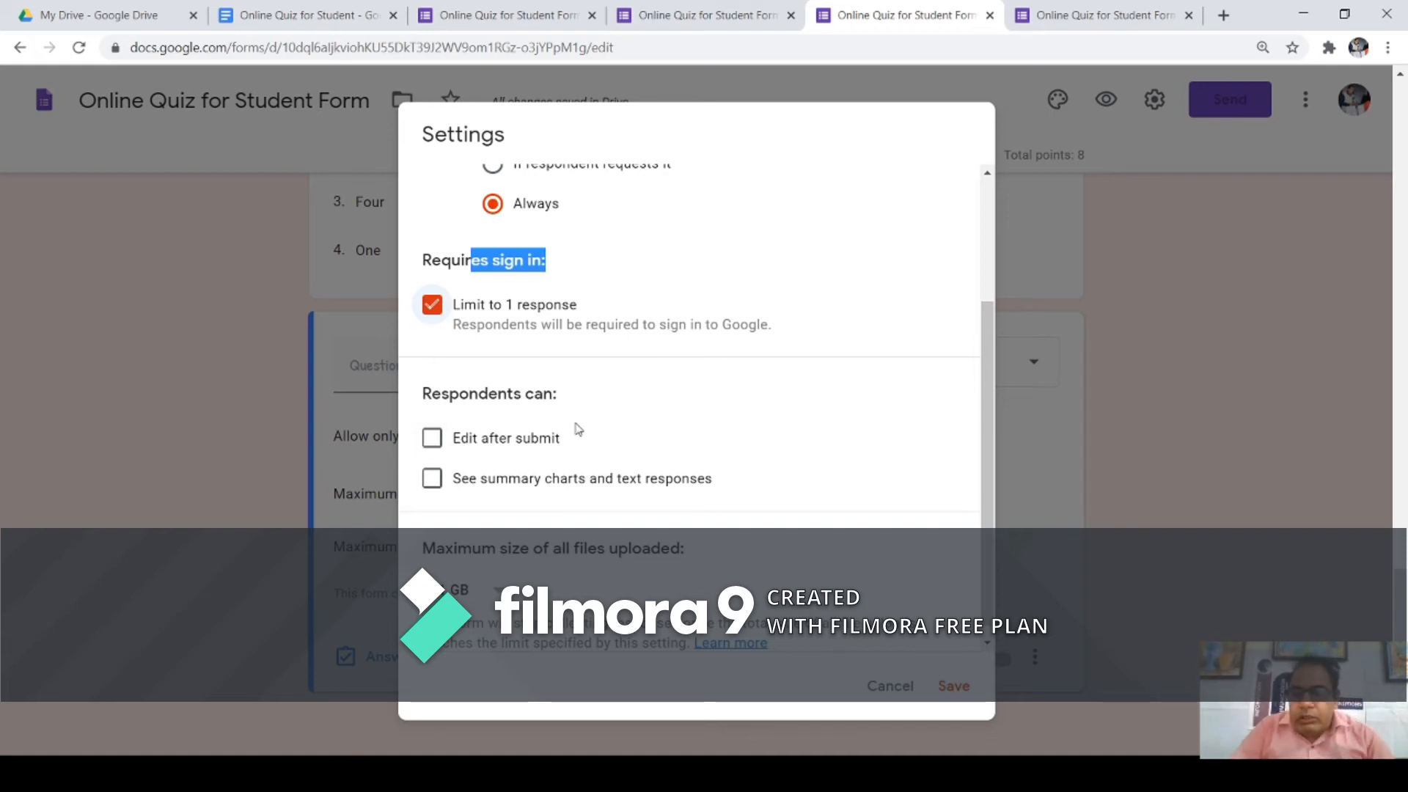
left_click(430, 440)
left_click(434, 444)
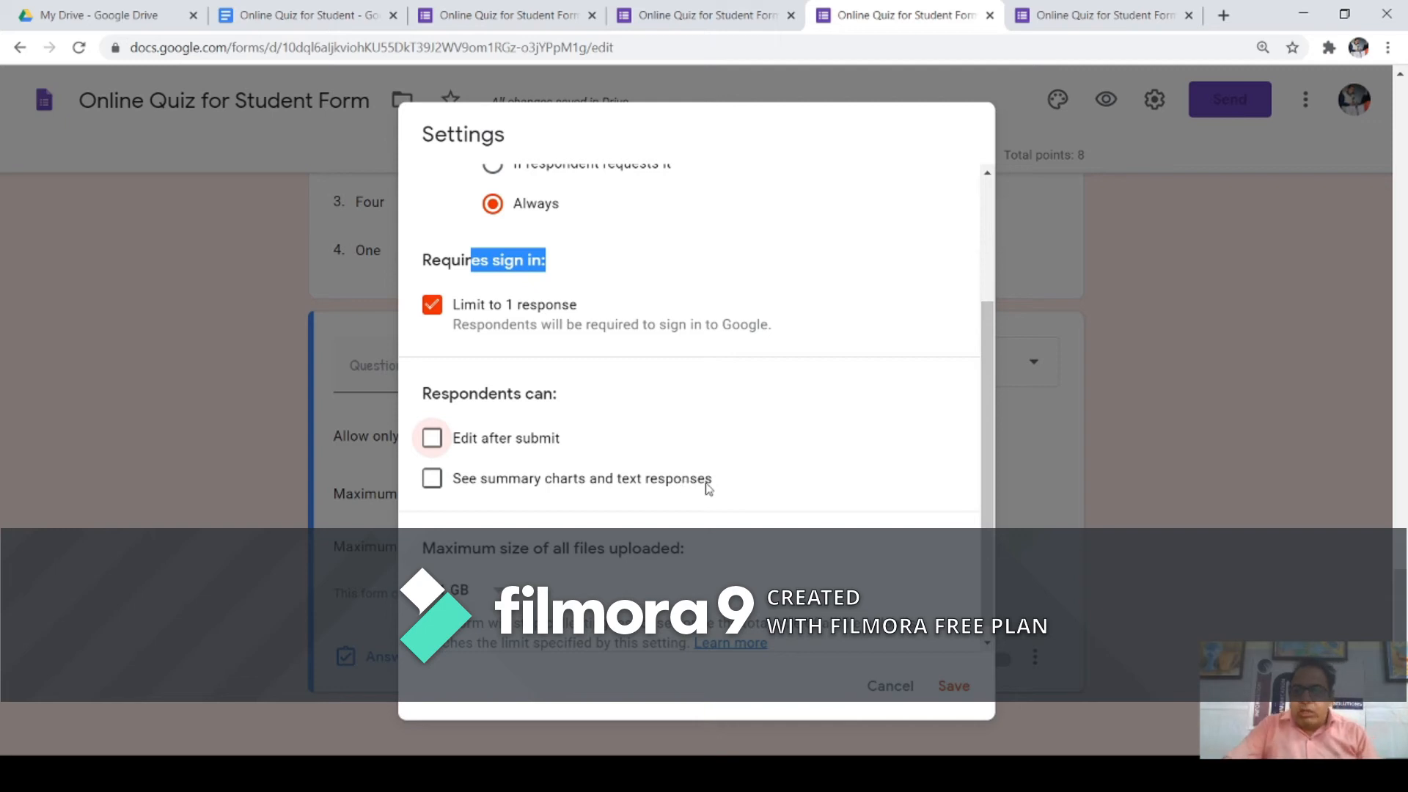
left_click(436, 489)
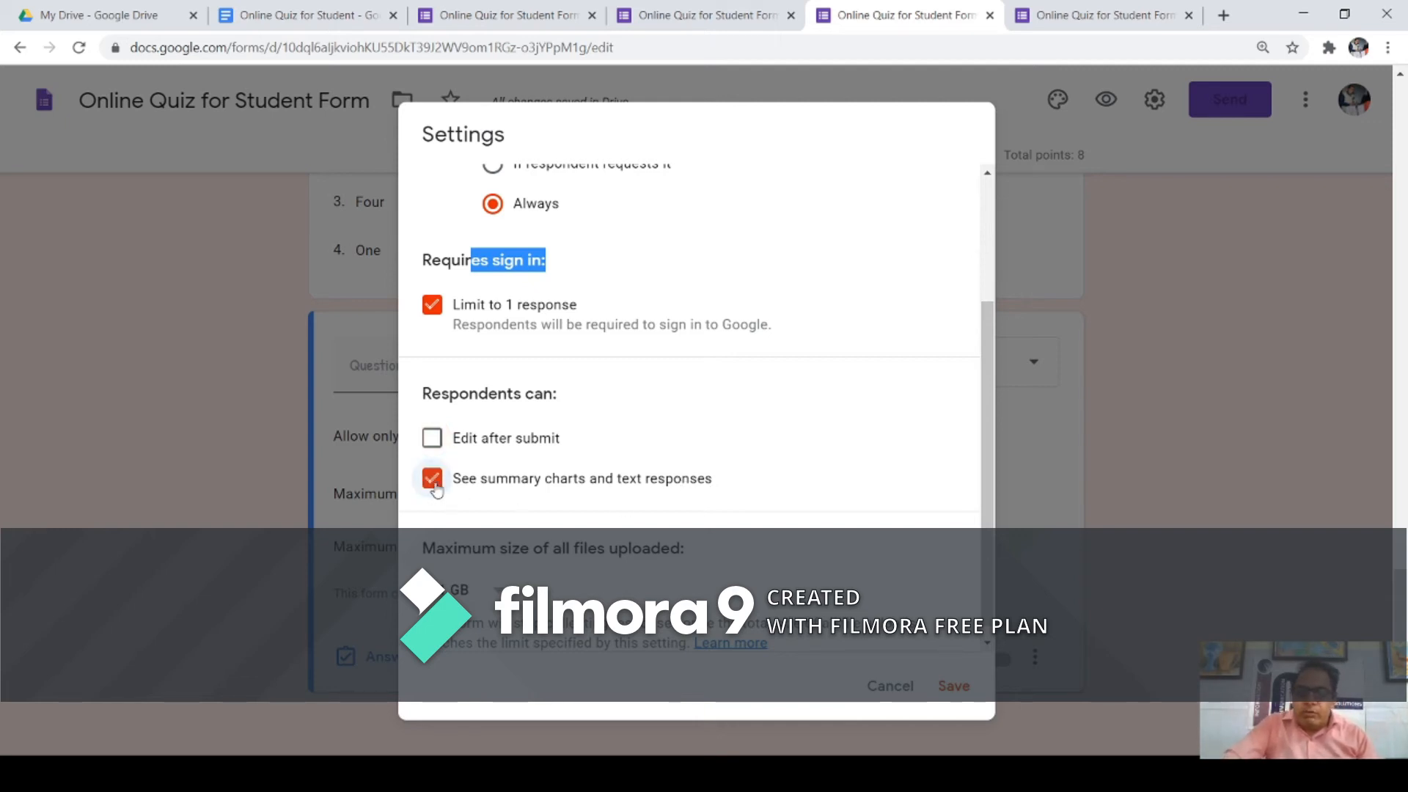
left_click(434, 484)
scroll(755, 413, "down", 1)
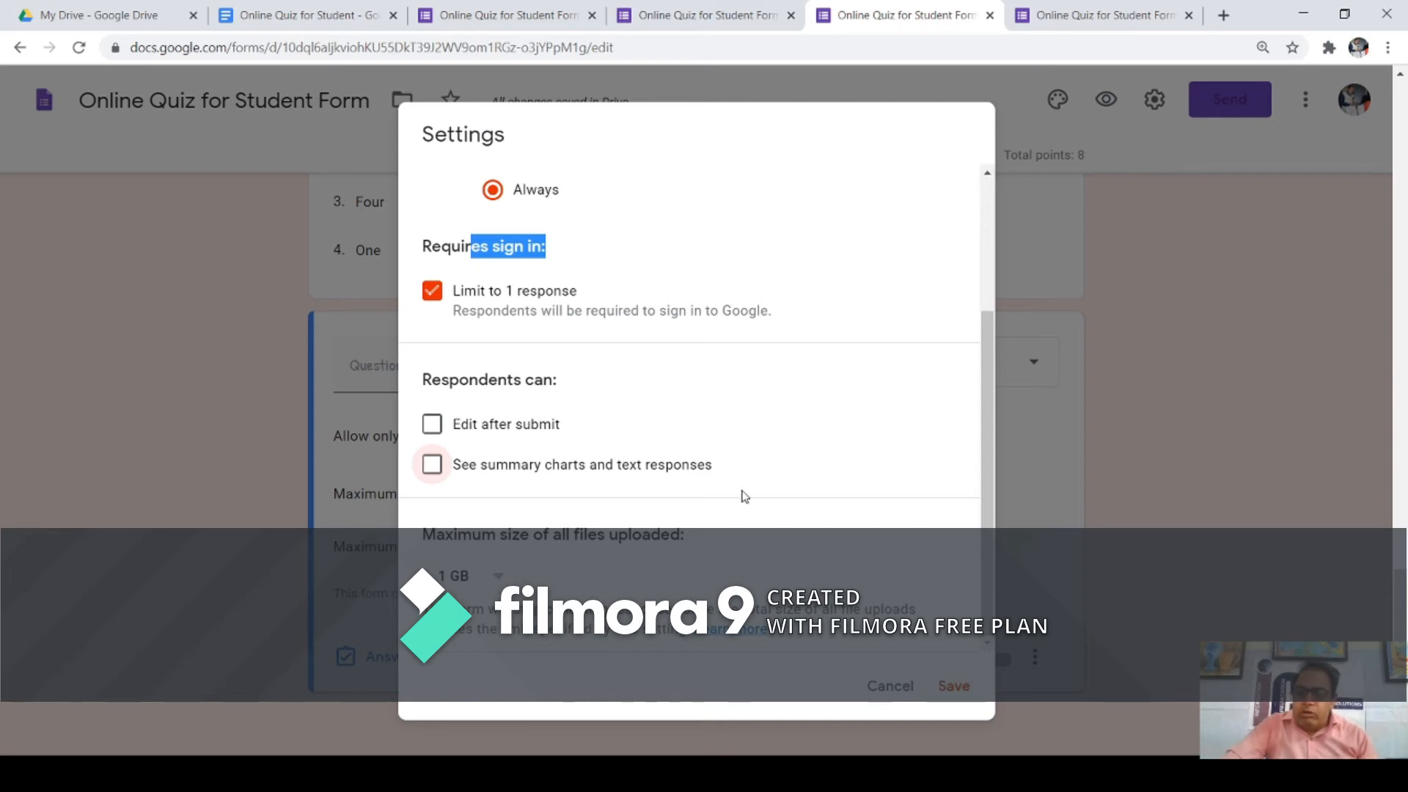
scroll(750, 493, "up", 5)
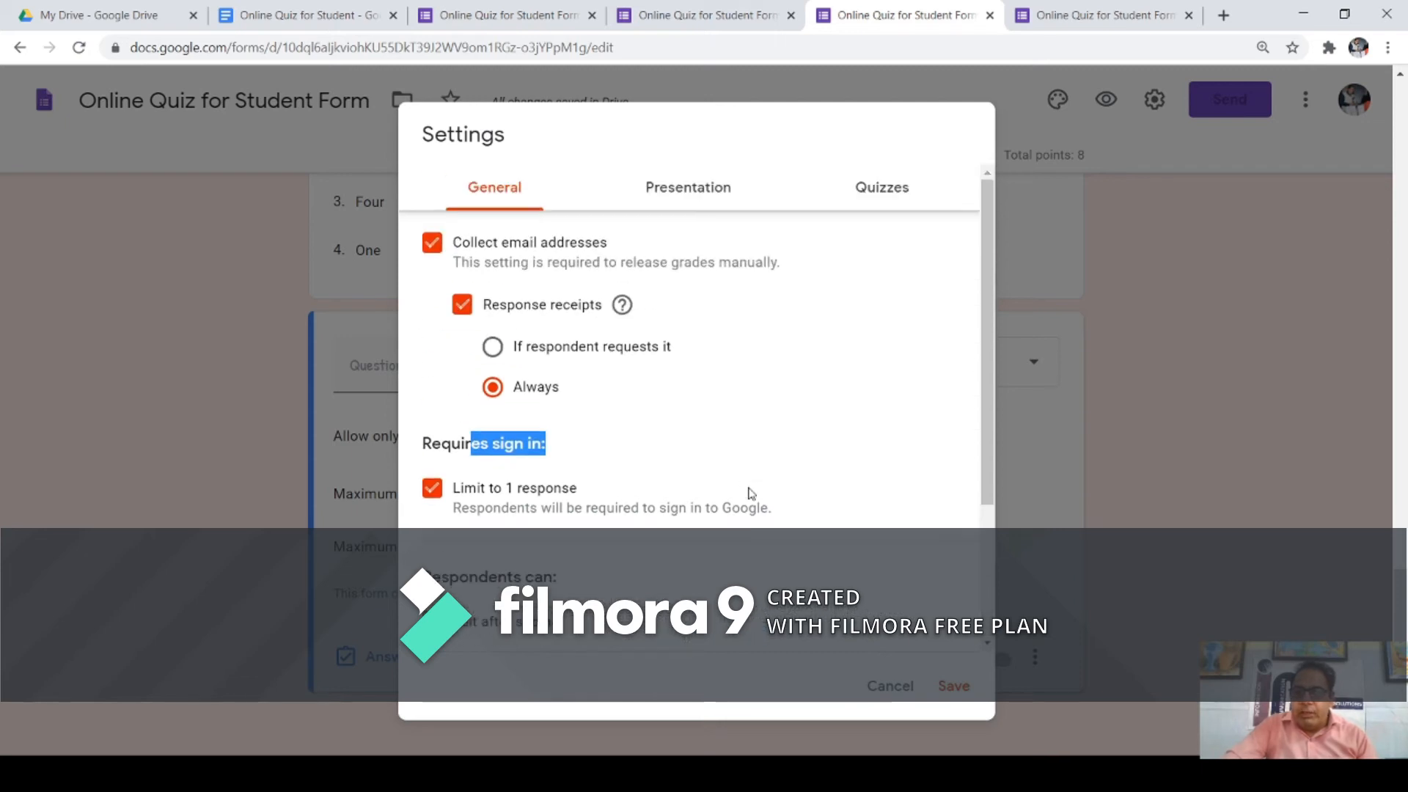
Step: In Presentation settings, show a progress bar and keep question order unshuffled
left_click(682, 198)
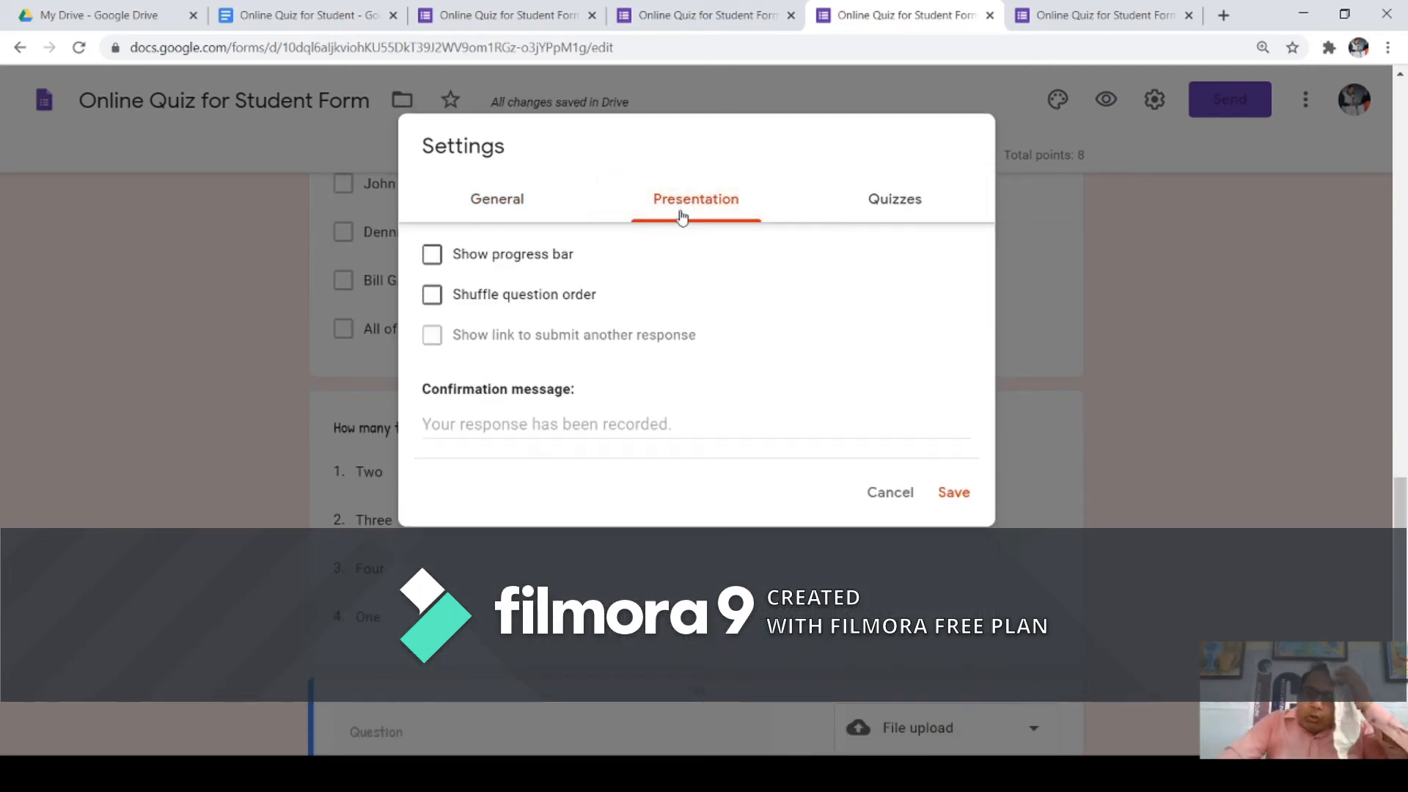
left_click(439, 260)
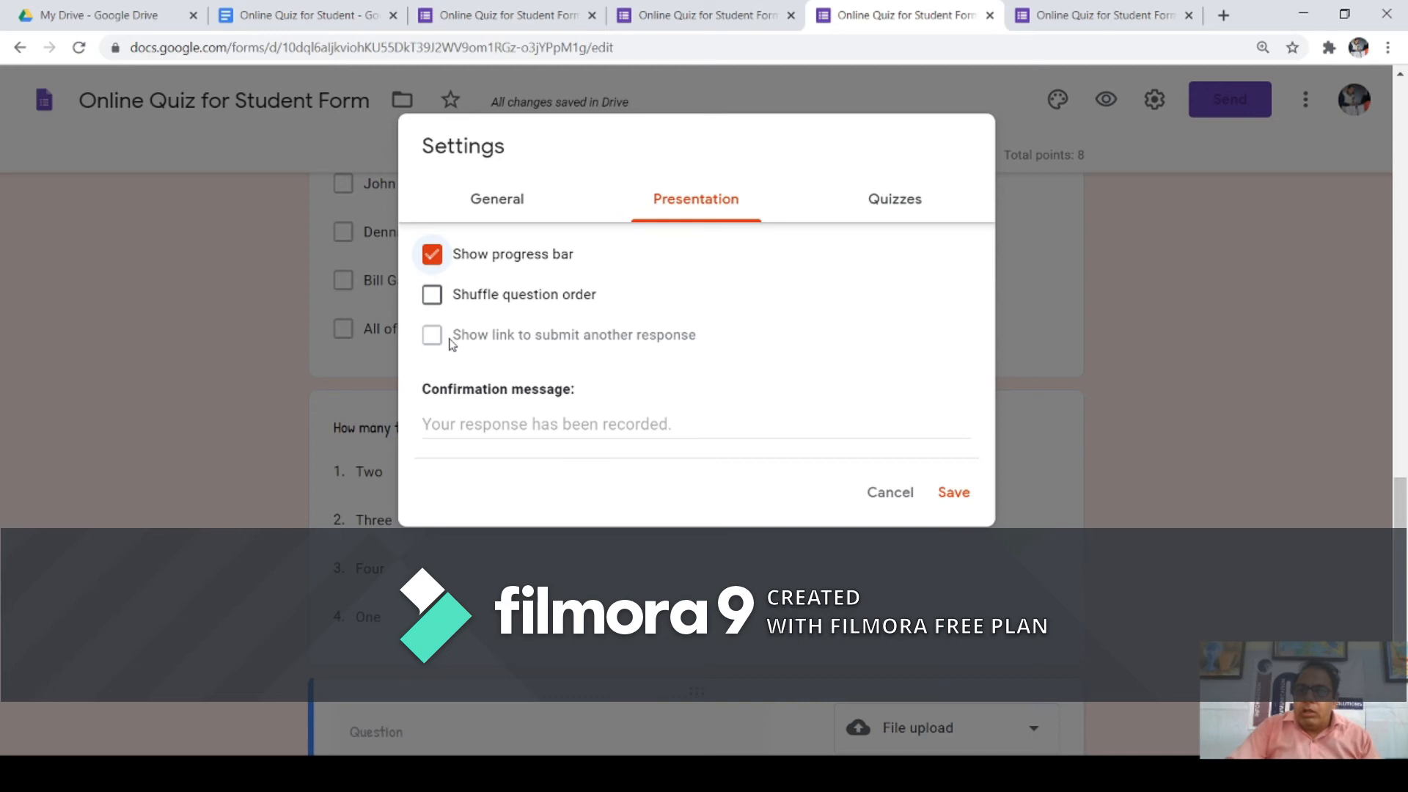
left_click(437, 299)
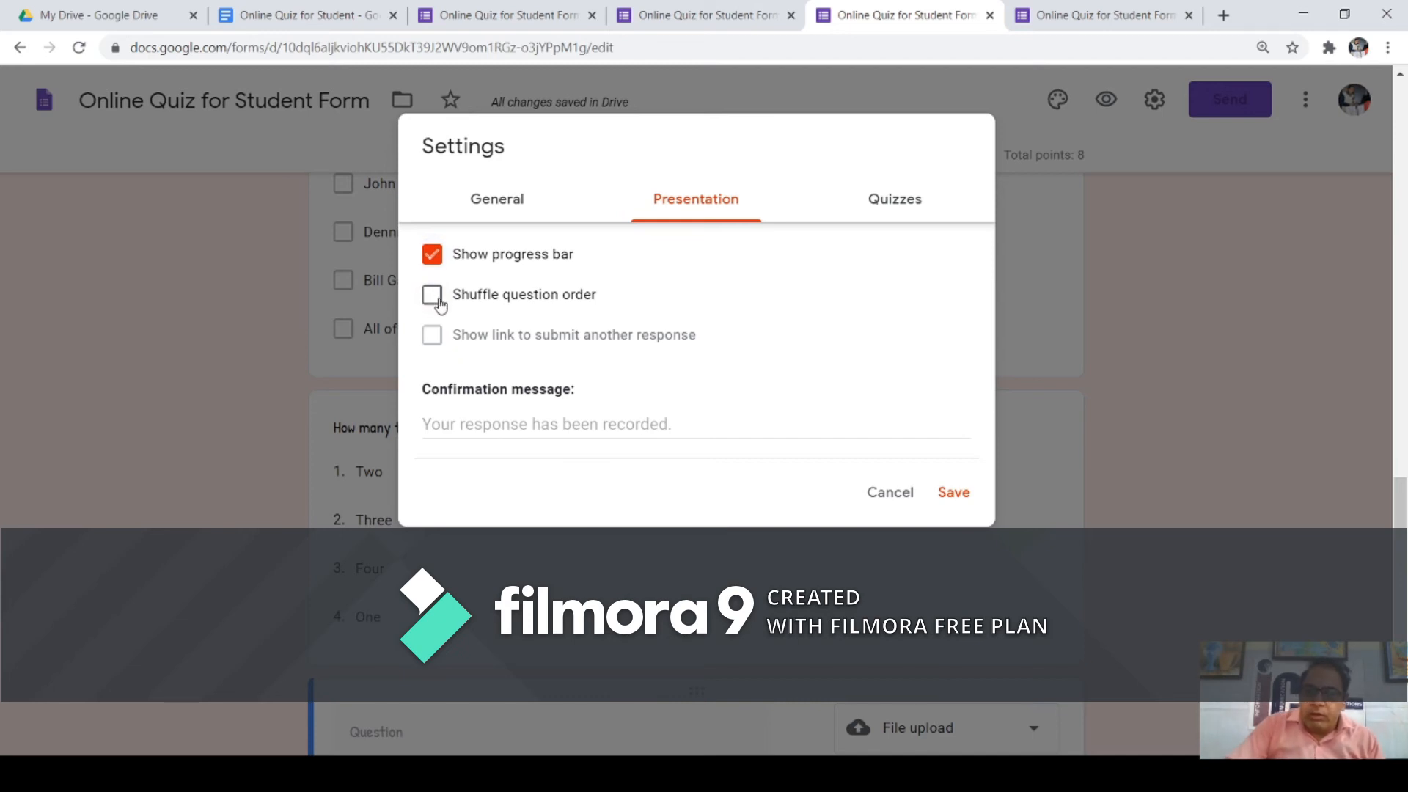
left_click(439, 301)
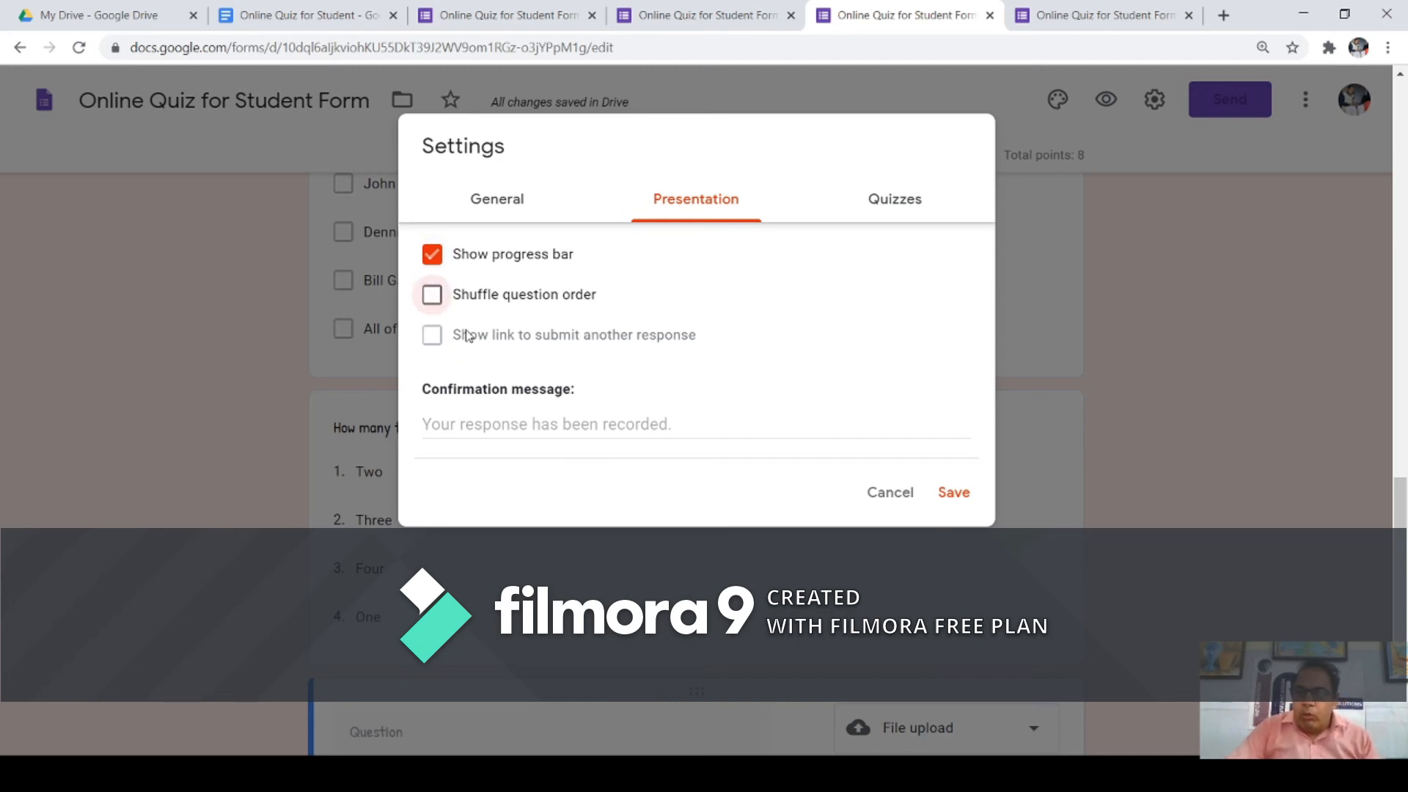
Step: Set the confirmation message to 'Thanks for submitting the Response.' and save the settings
left_click(557, 423)
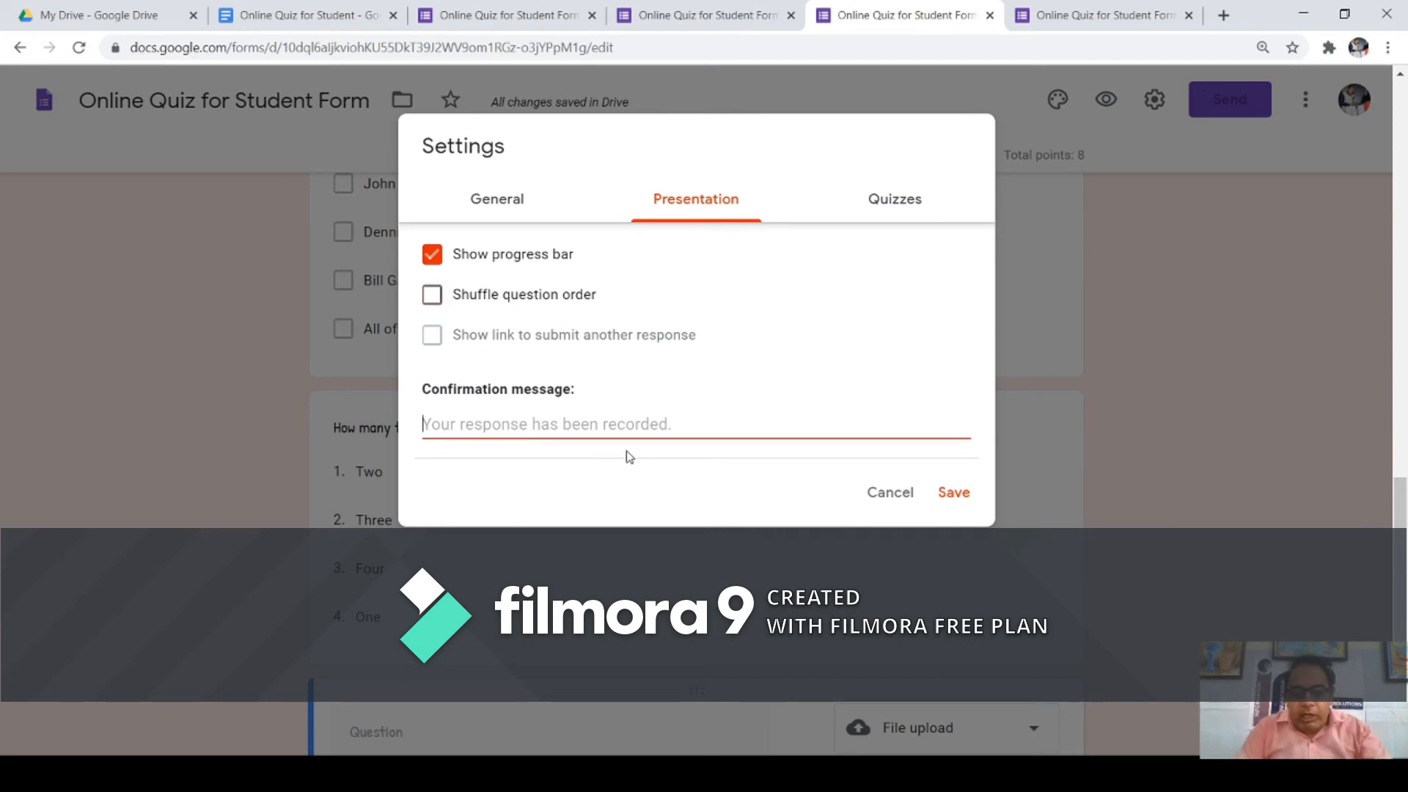
type("T")
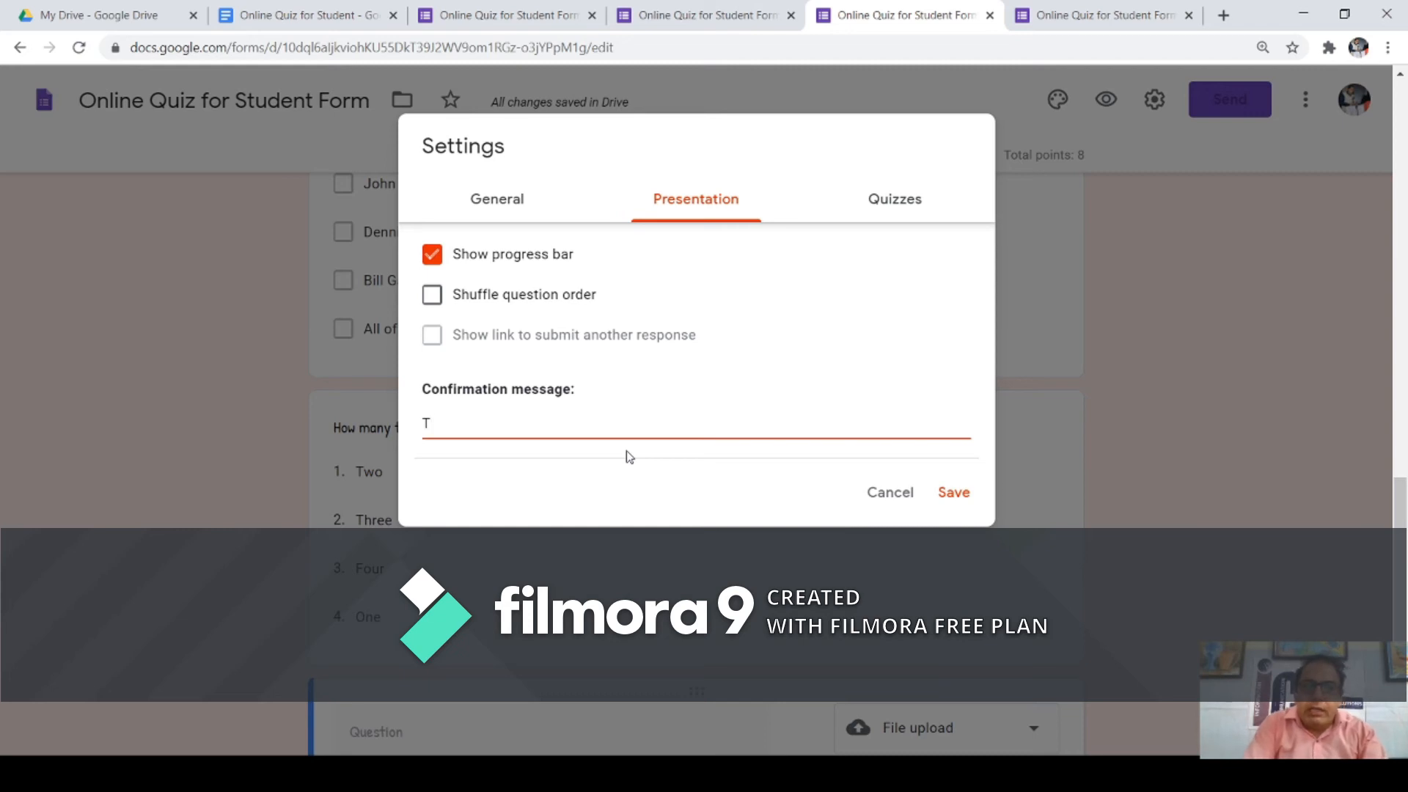
type("han")
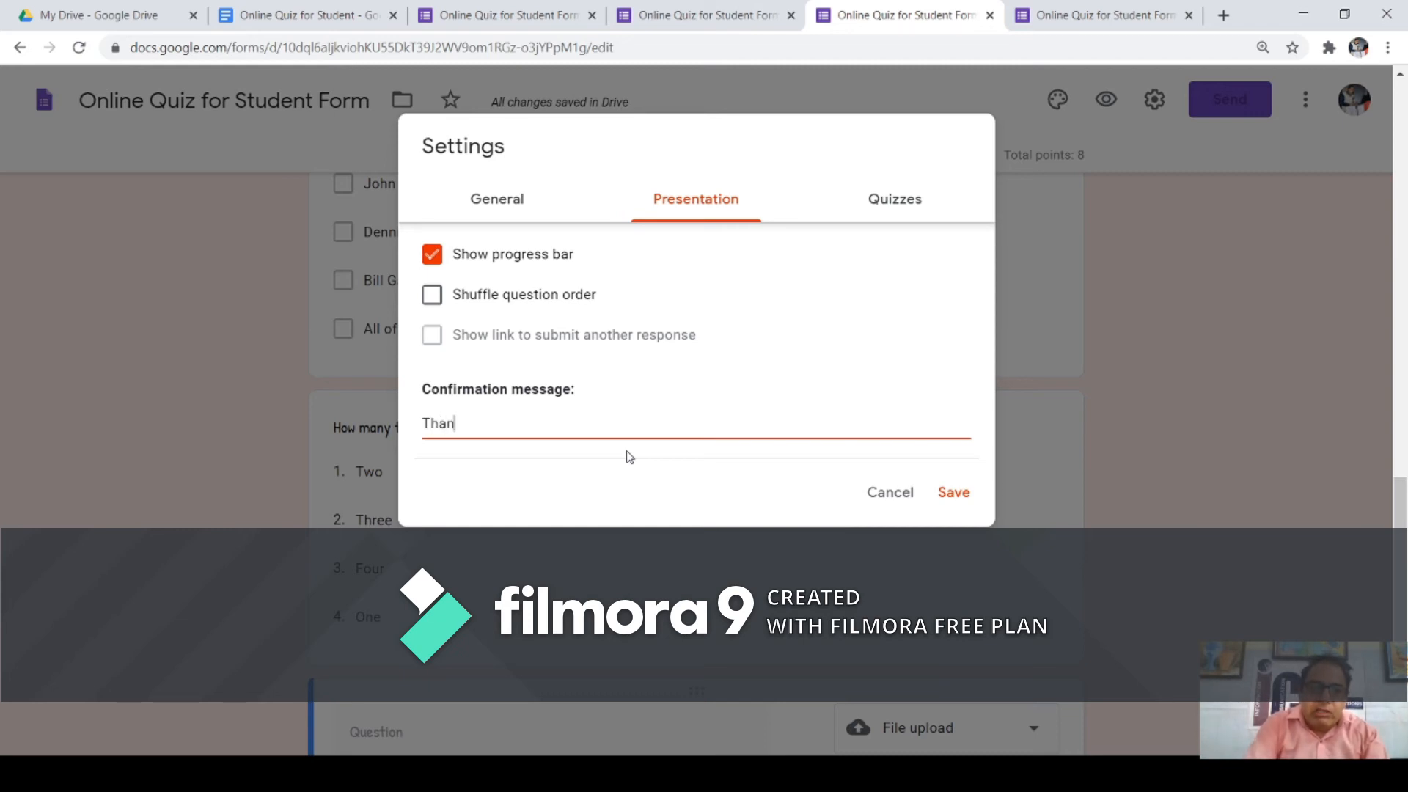
type("ks for sumb")
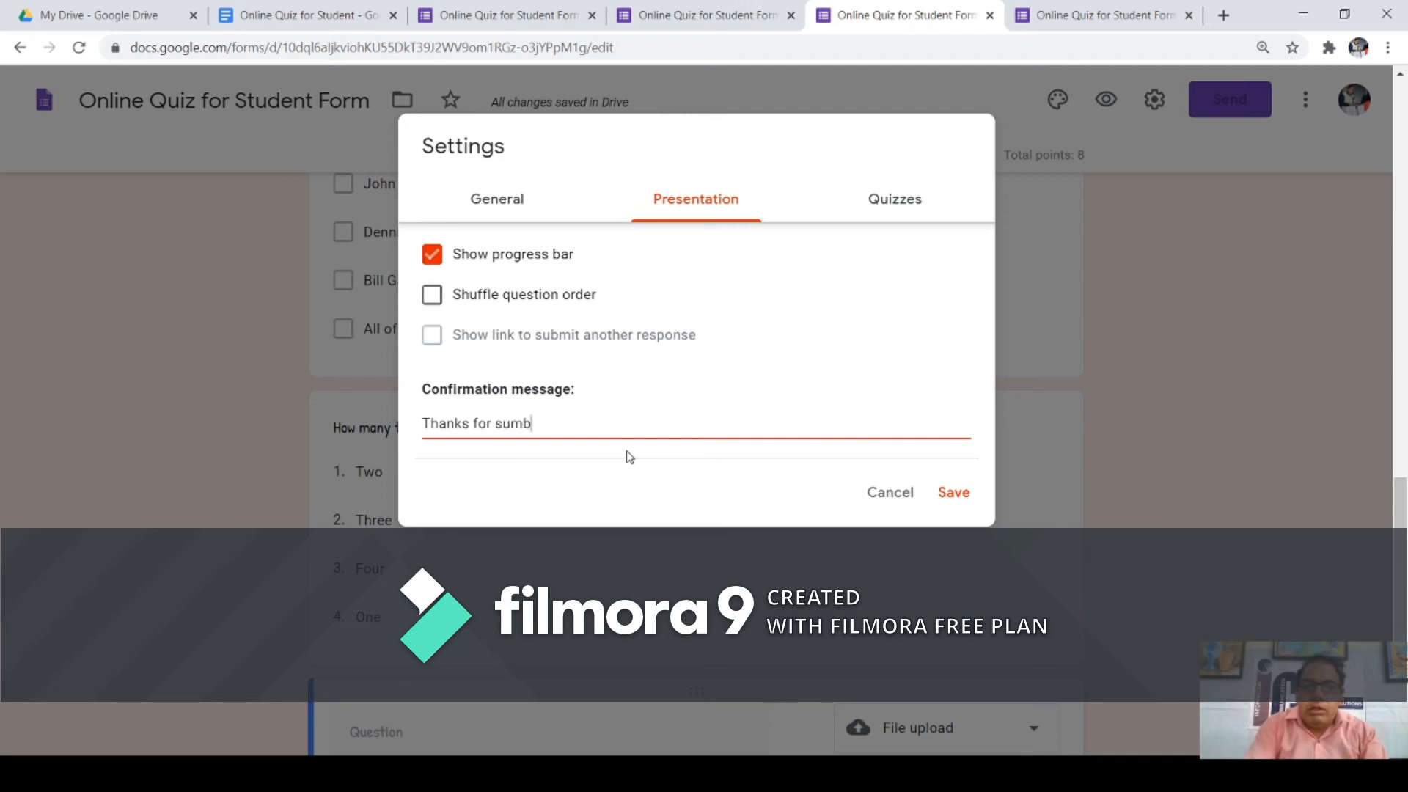
key("BackSpace")
key("BackSpace")
type("bmitting the Response.")
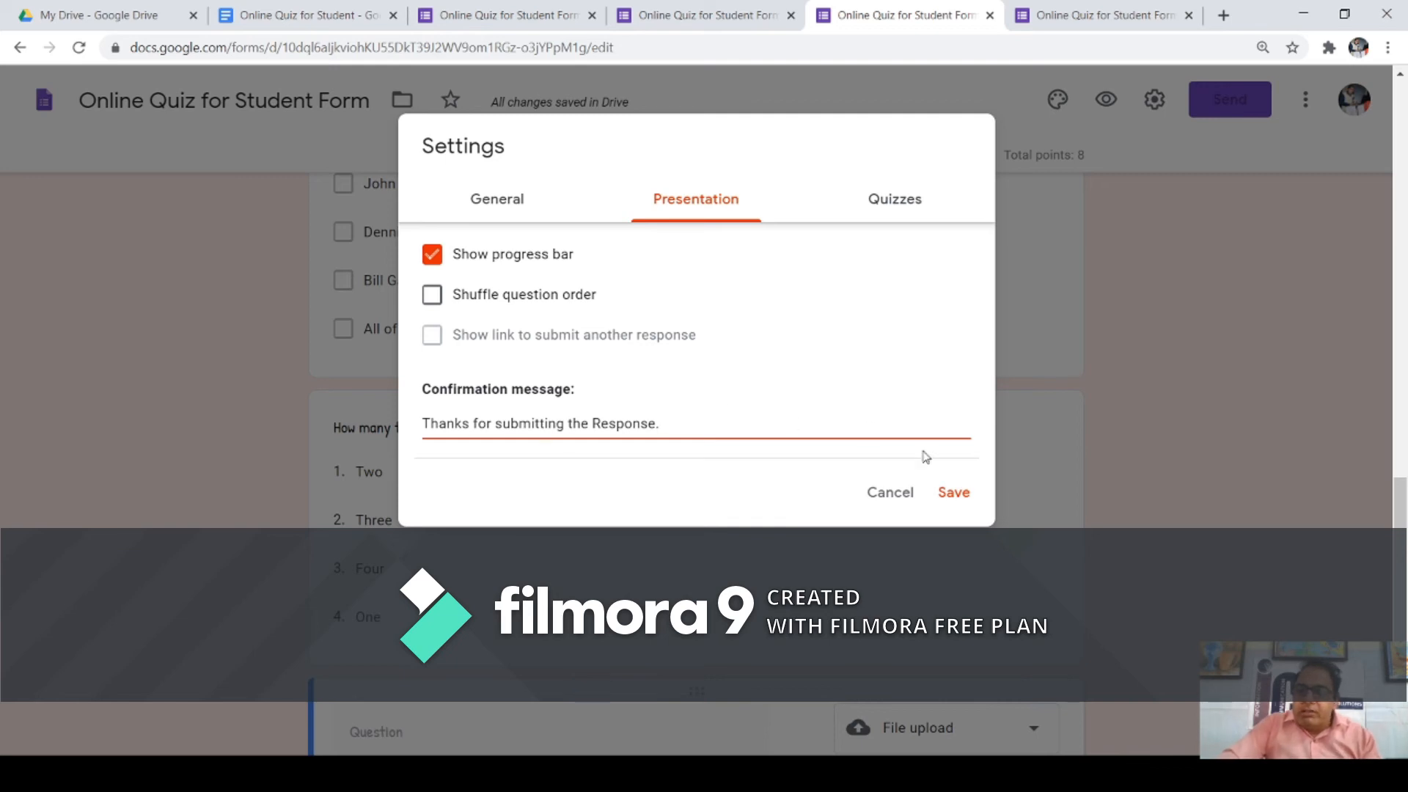
left_click(954, 494)
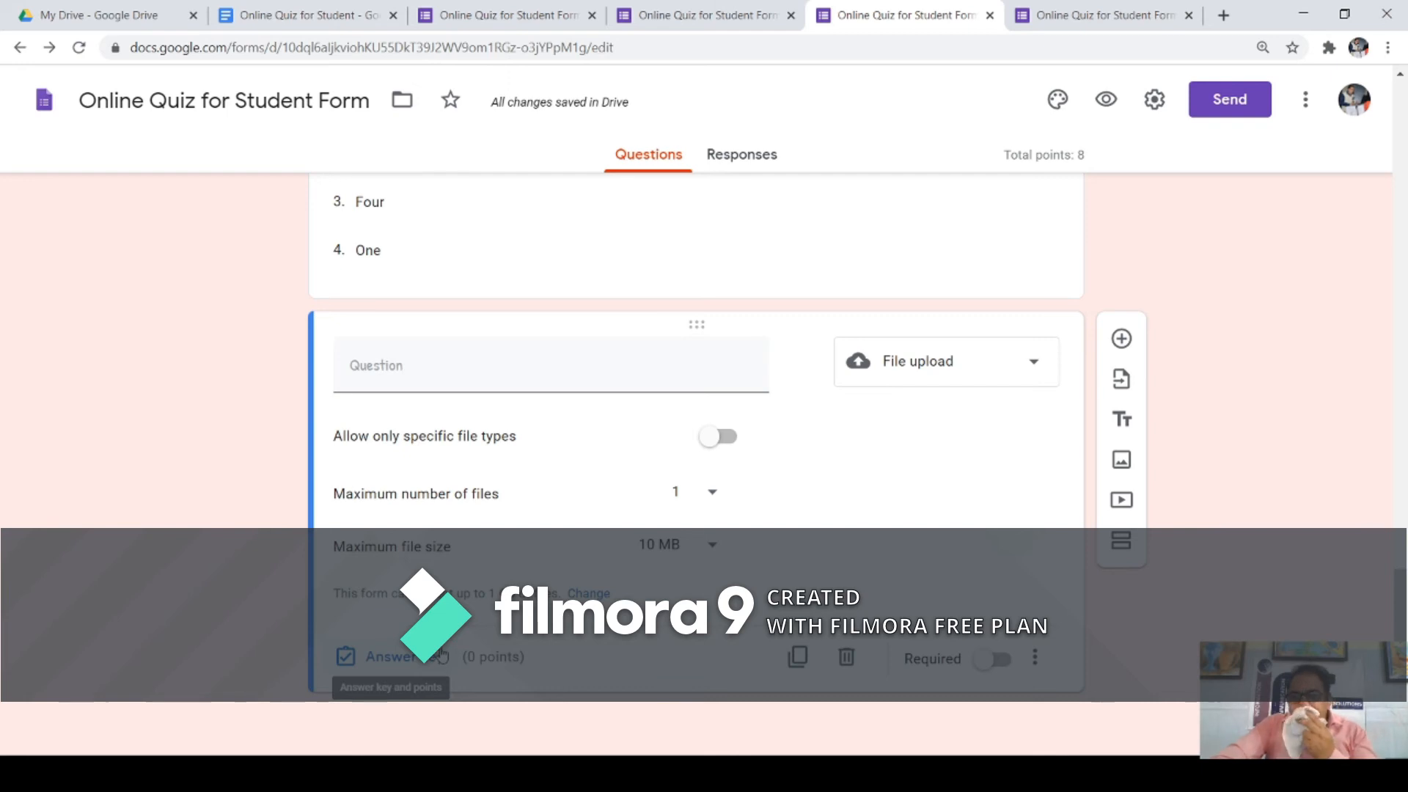
Step: Change the empty file-upload question's type to Linear scale
left_click(1123, 340)
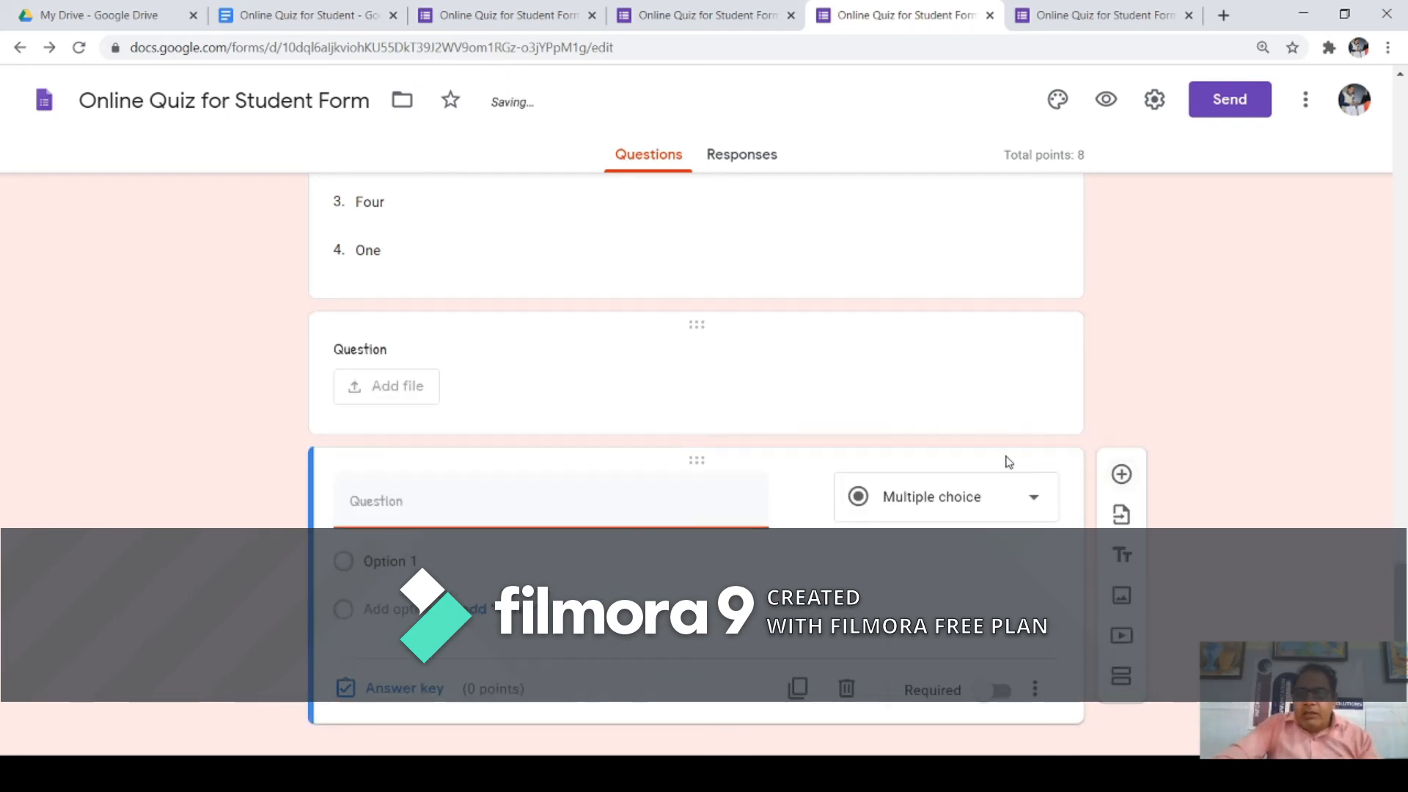
scroll(880, 363, "up", 1)
scroll(880, 369, "up", 3)
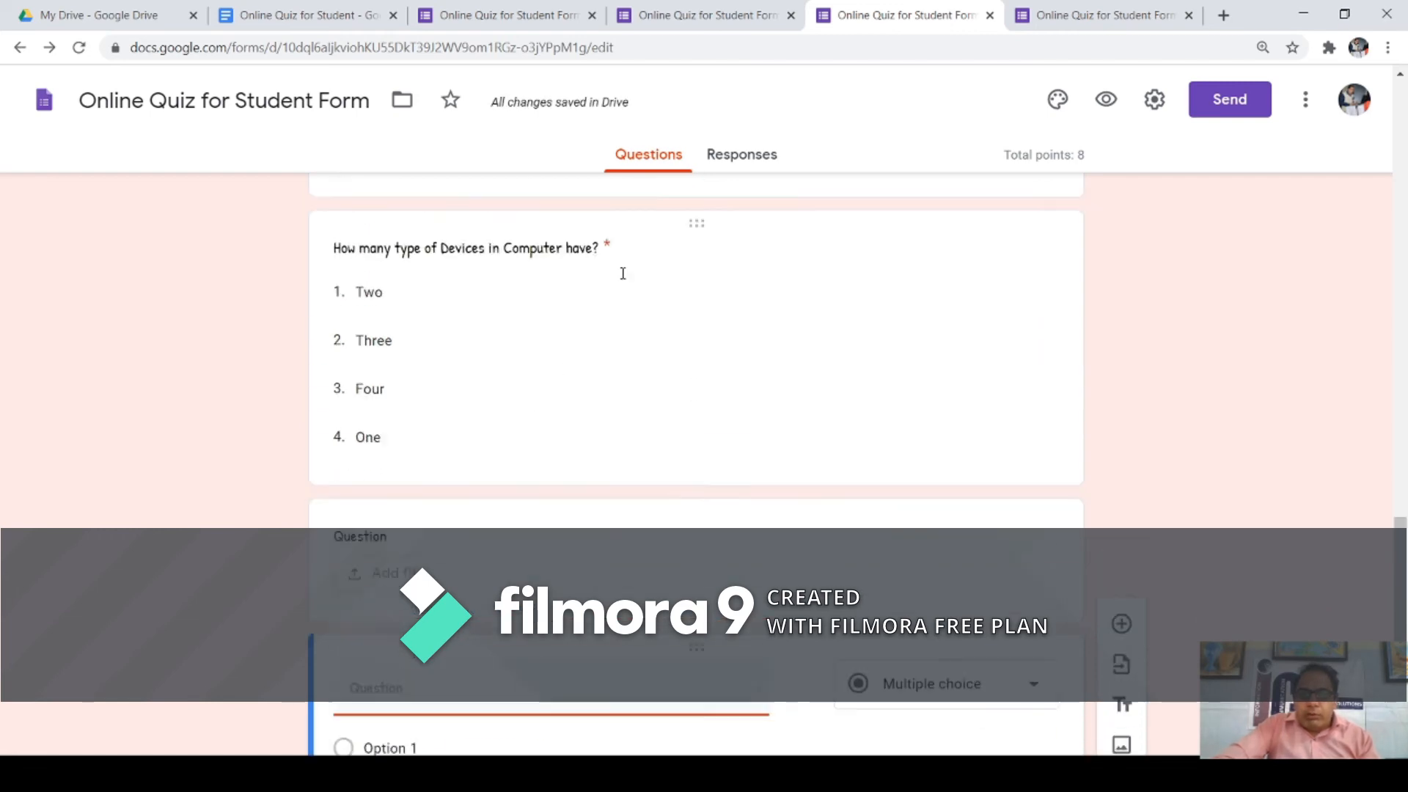
scroll(576, 459, "down", 2)
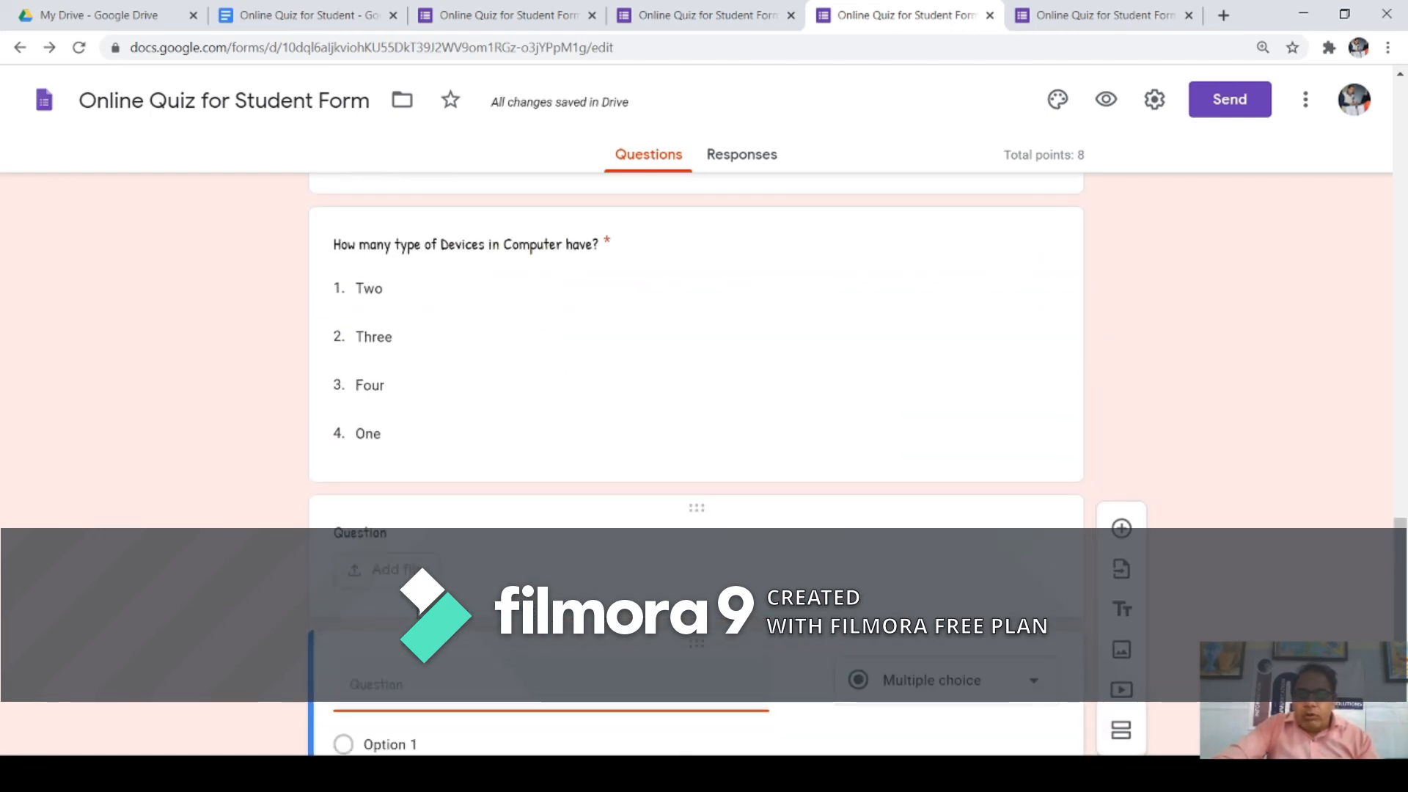
left_click(549, 550)
scroll(548, 550, "down", 1)
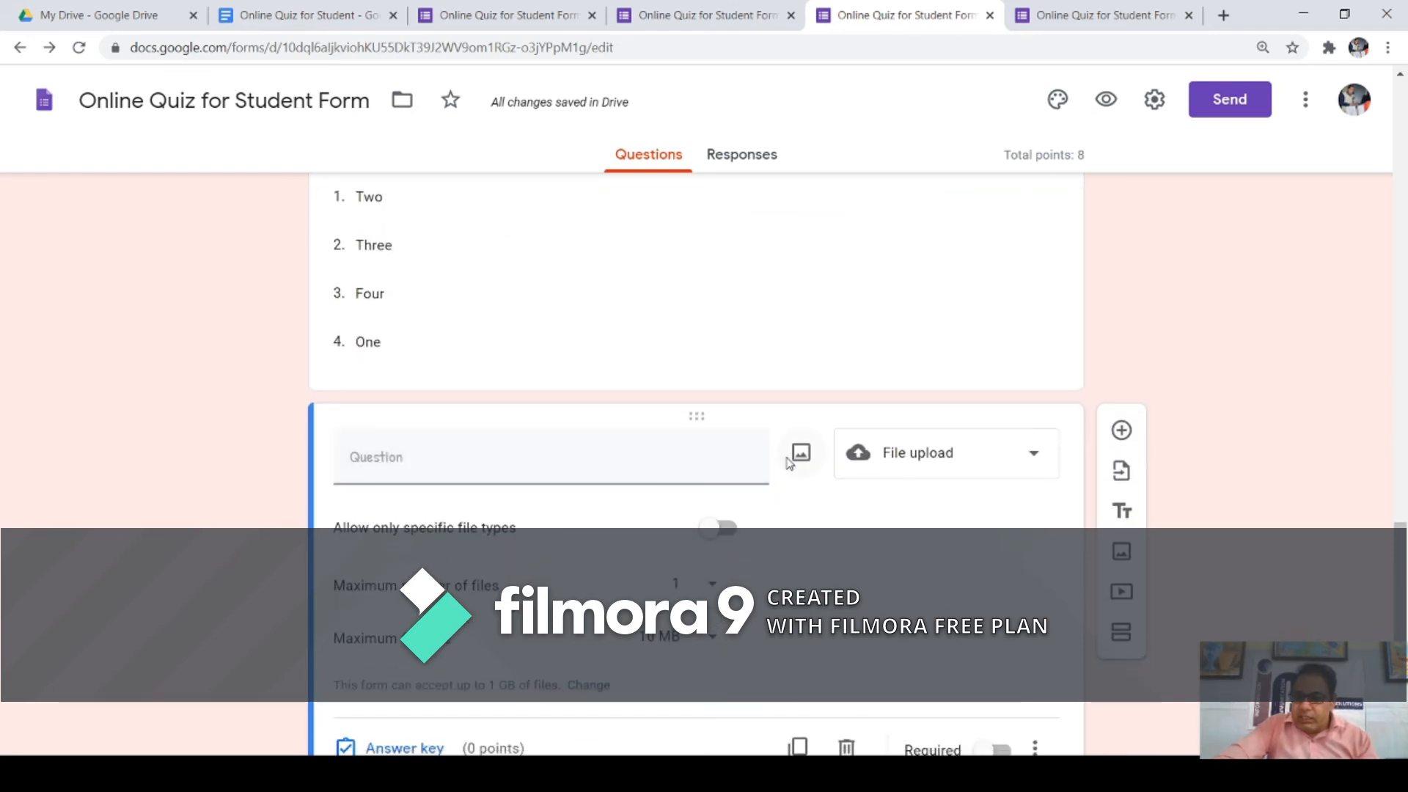
left_click(1030, 454)
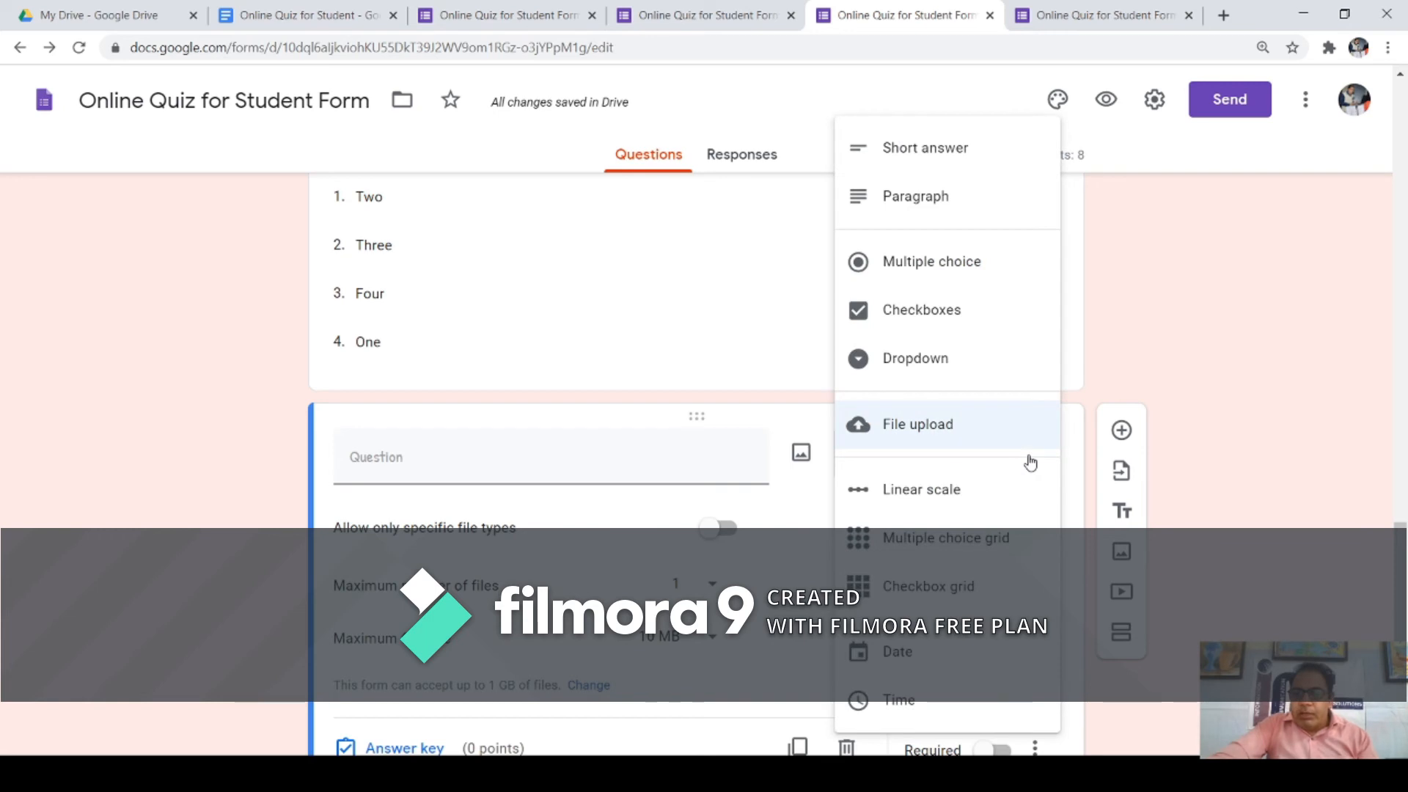
left_click(954, 490)
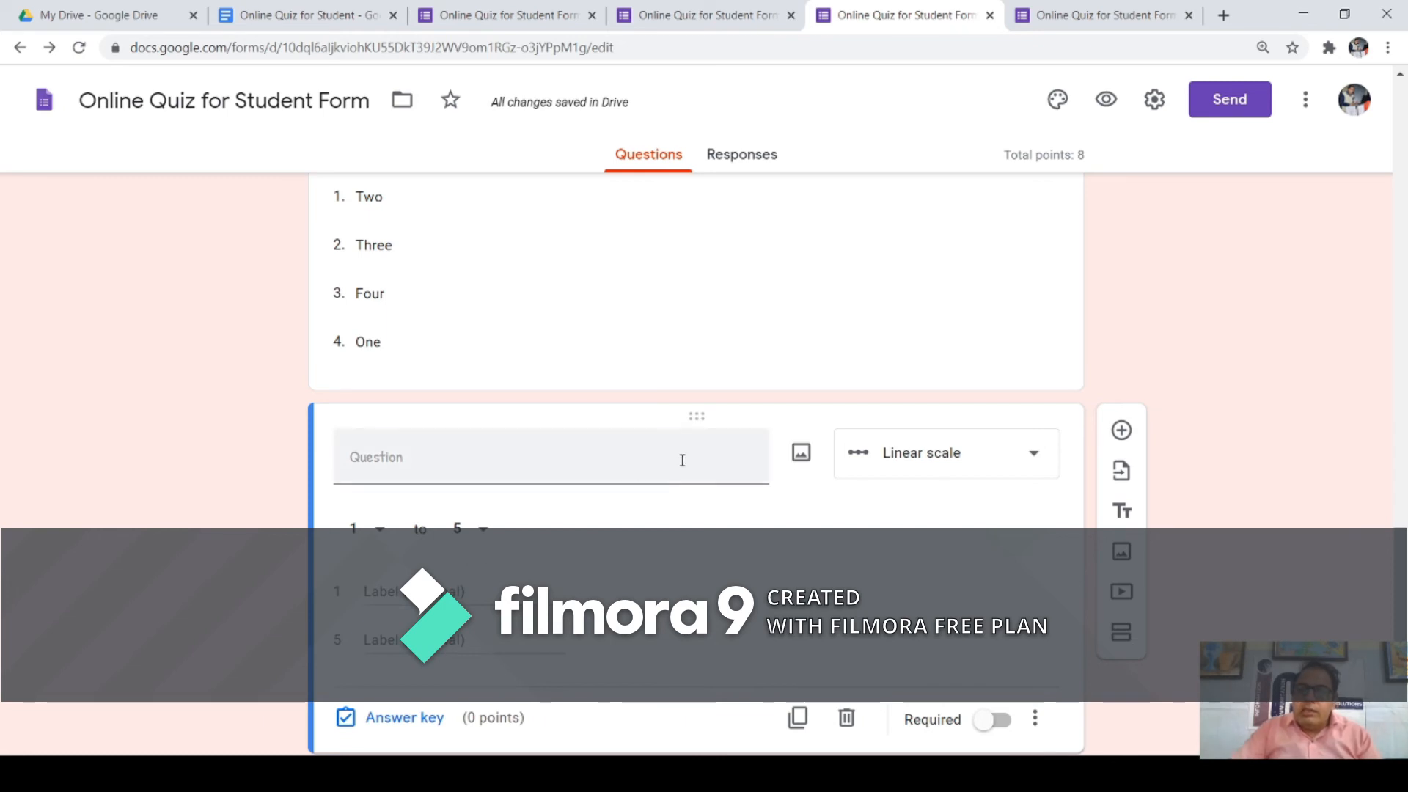
Step: Make the scale run 1 to 10 with end labels Low and High
left_click(481, 534)
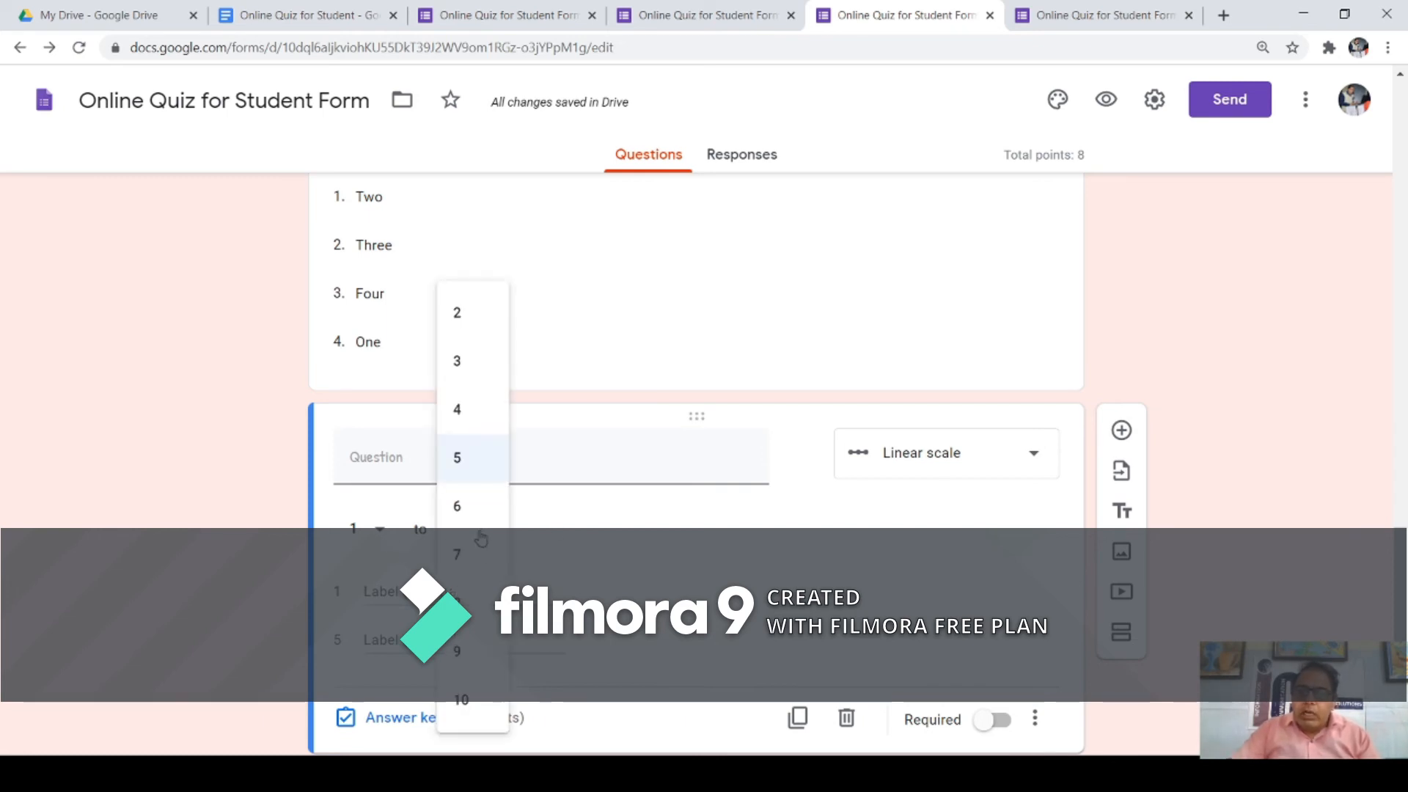
left_click(473, 699)
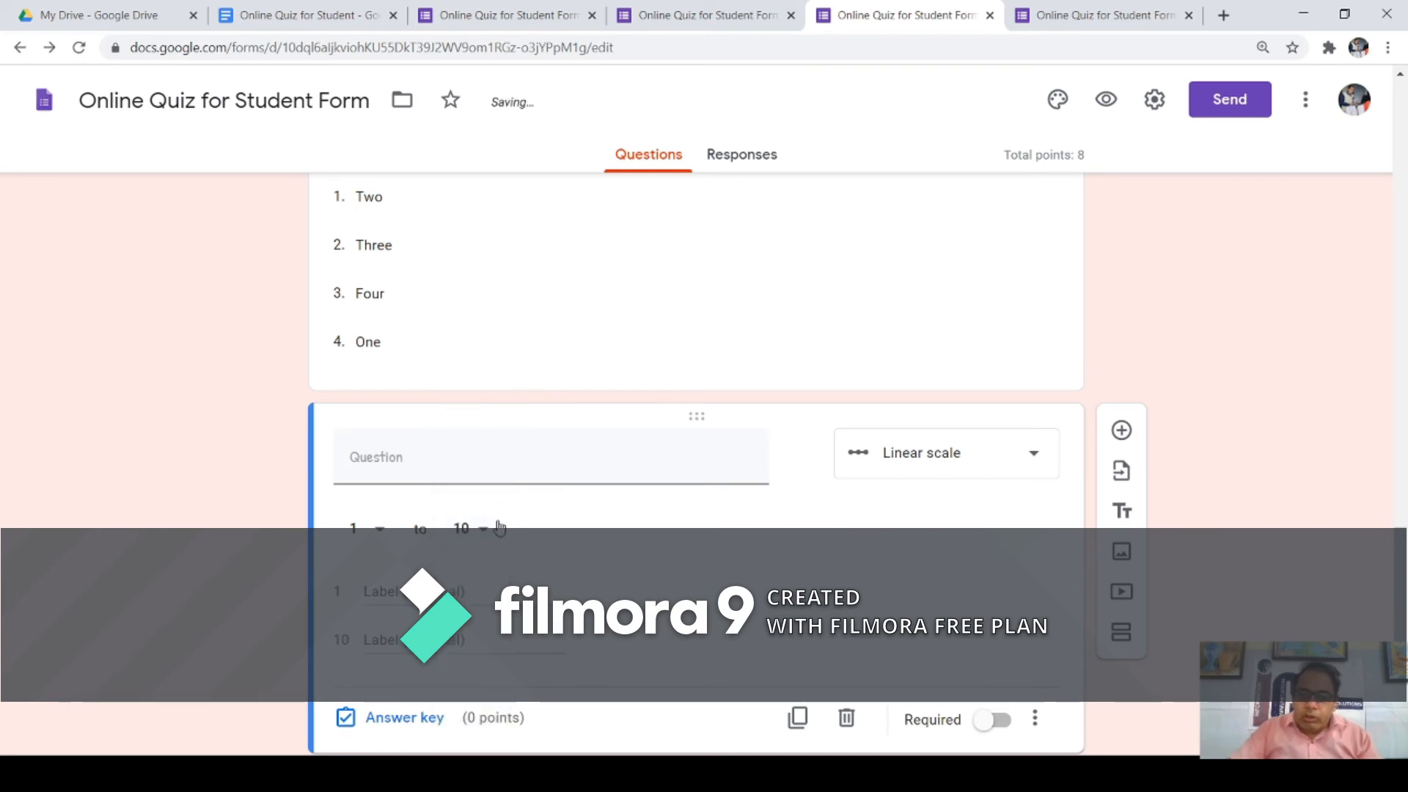
left_click(402, 598)
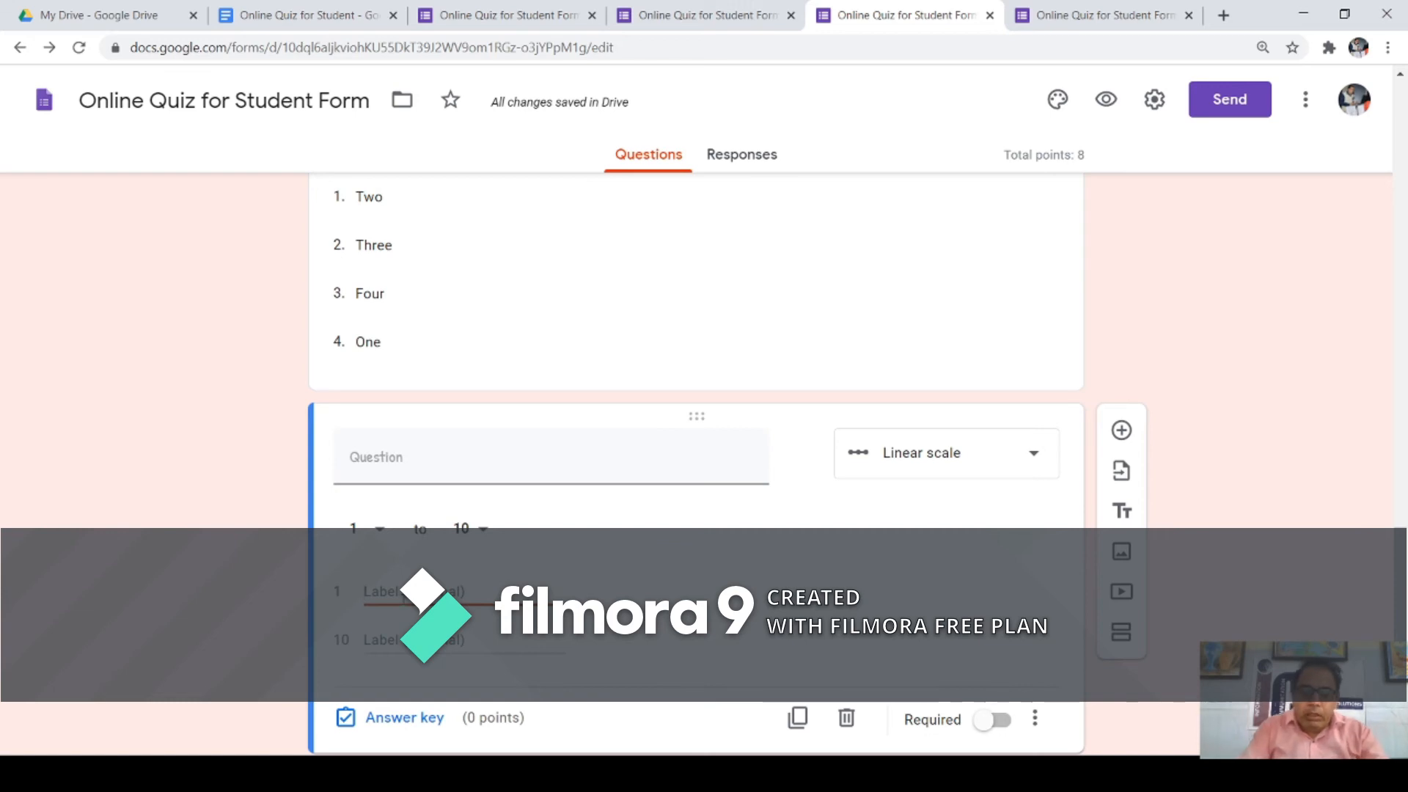
type("Low")
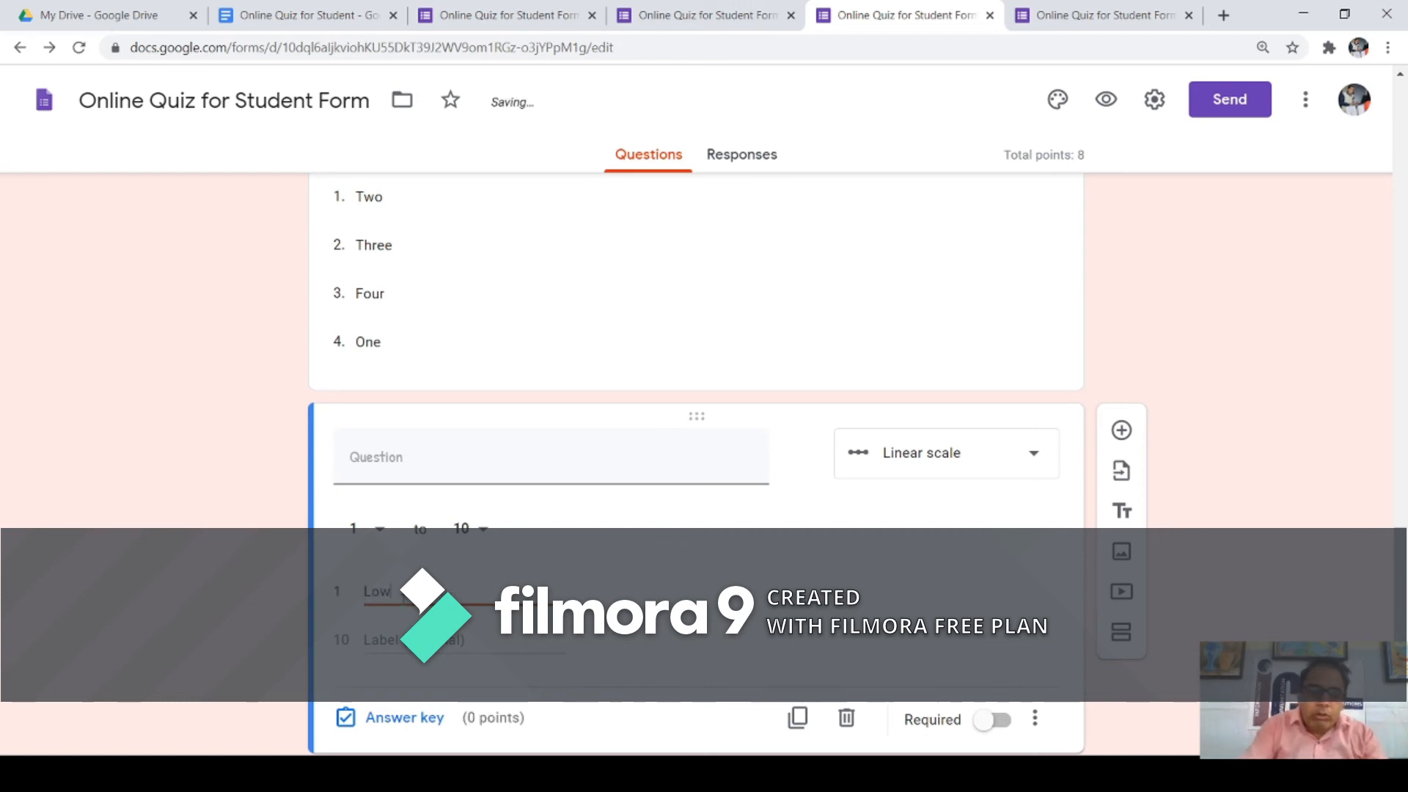
key("Tab")
type("Hi")
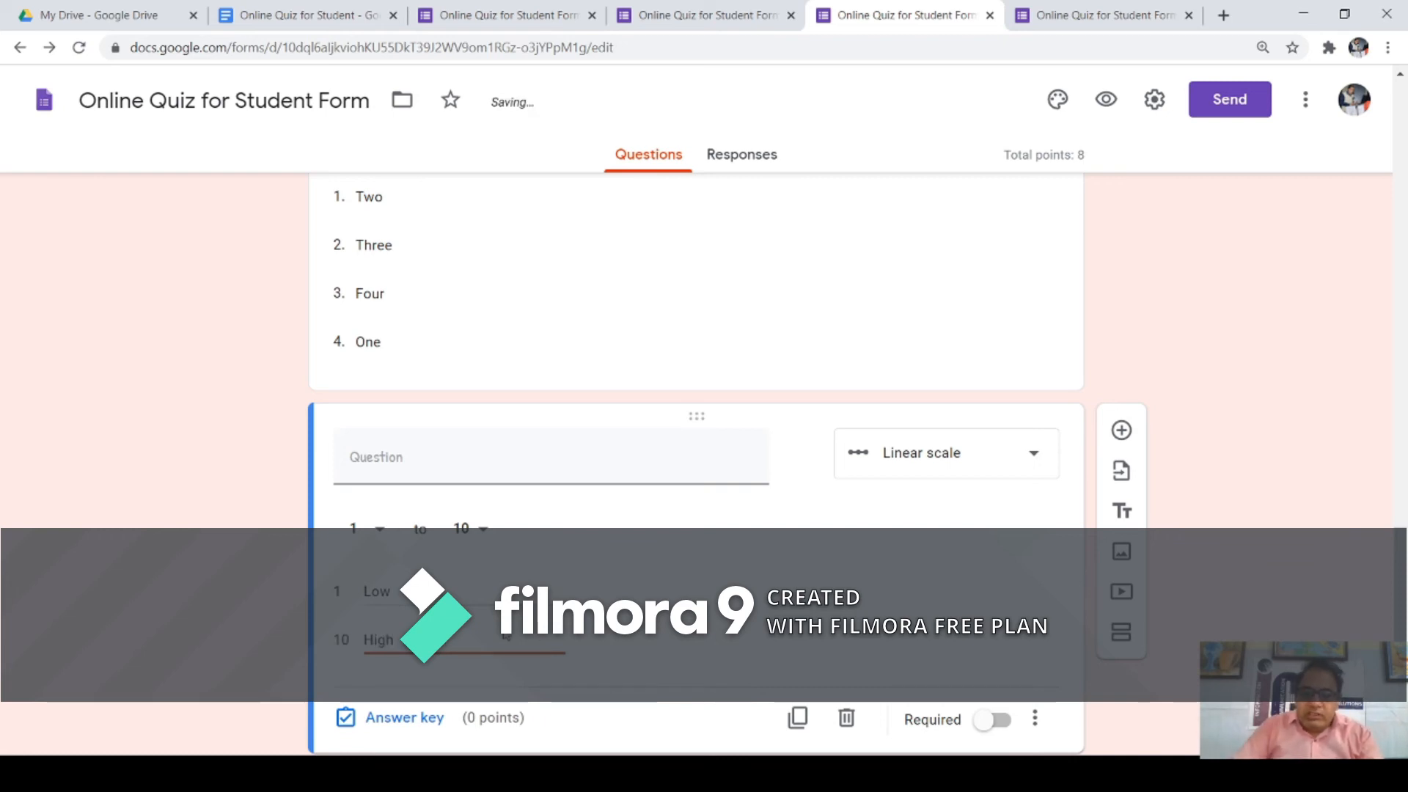
scroll(438, 674, "down", 1)
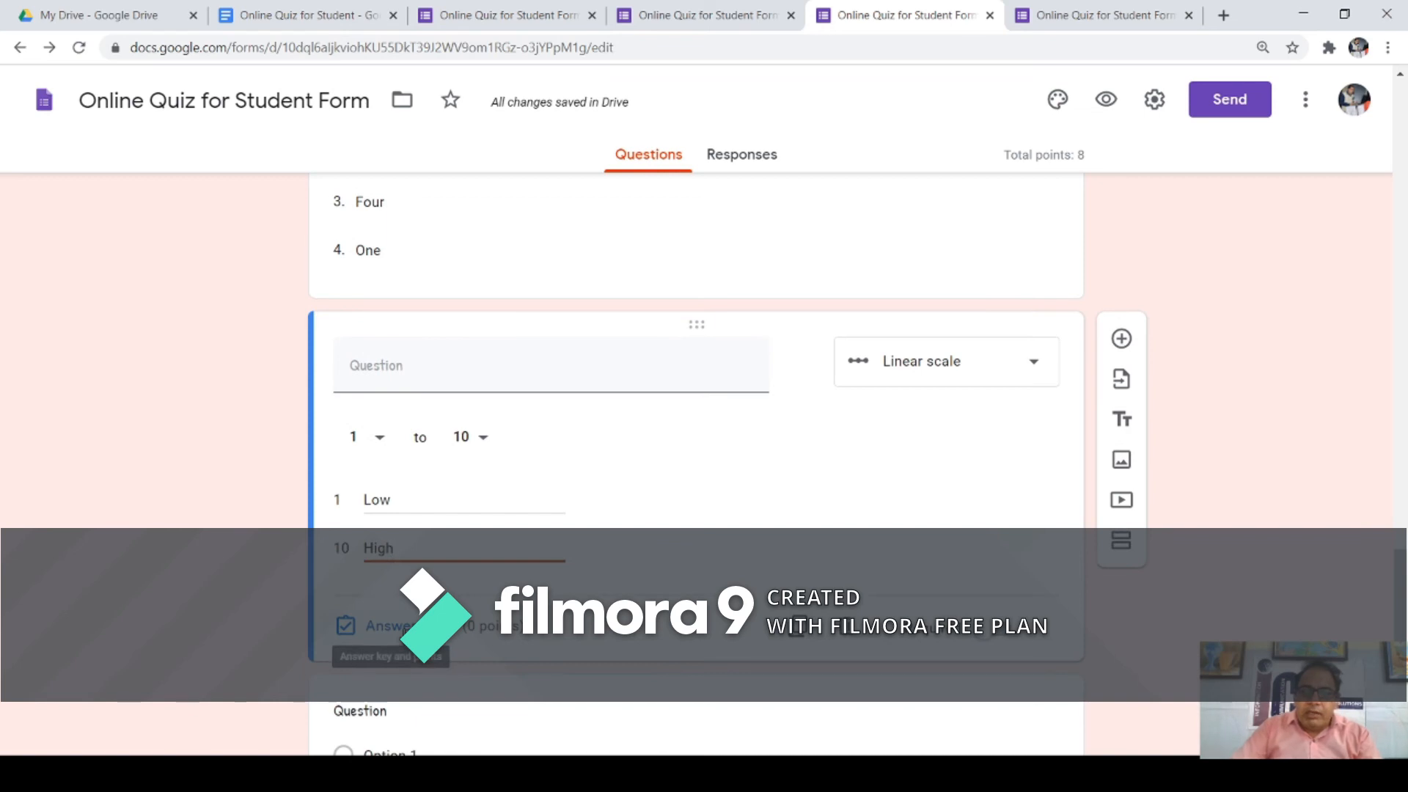
Step: Enter the scale question text 'Please choose the value to submit your experience with us.'
left_click(387, 626)
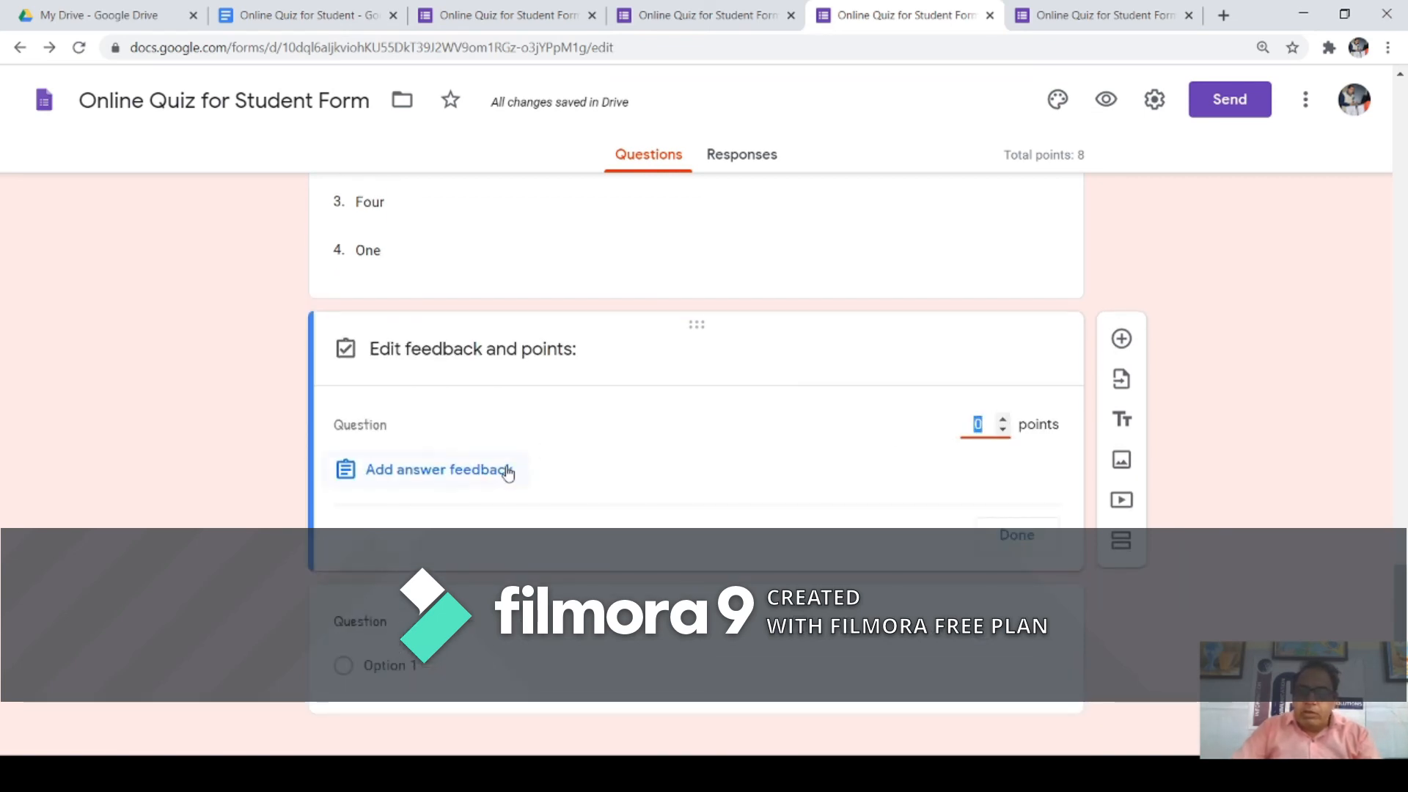
left_click(1011, 535)
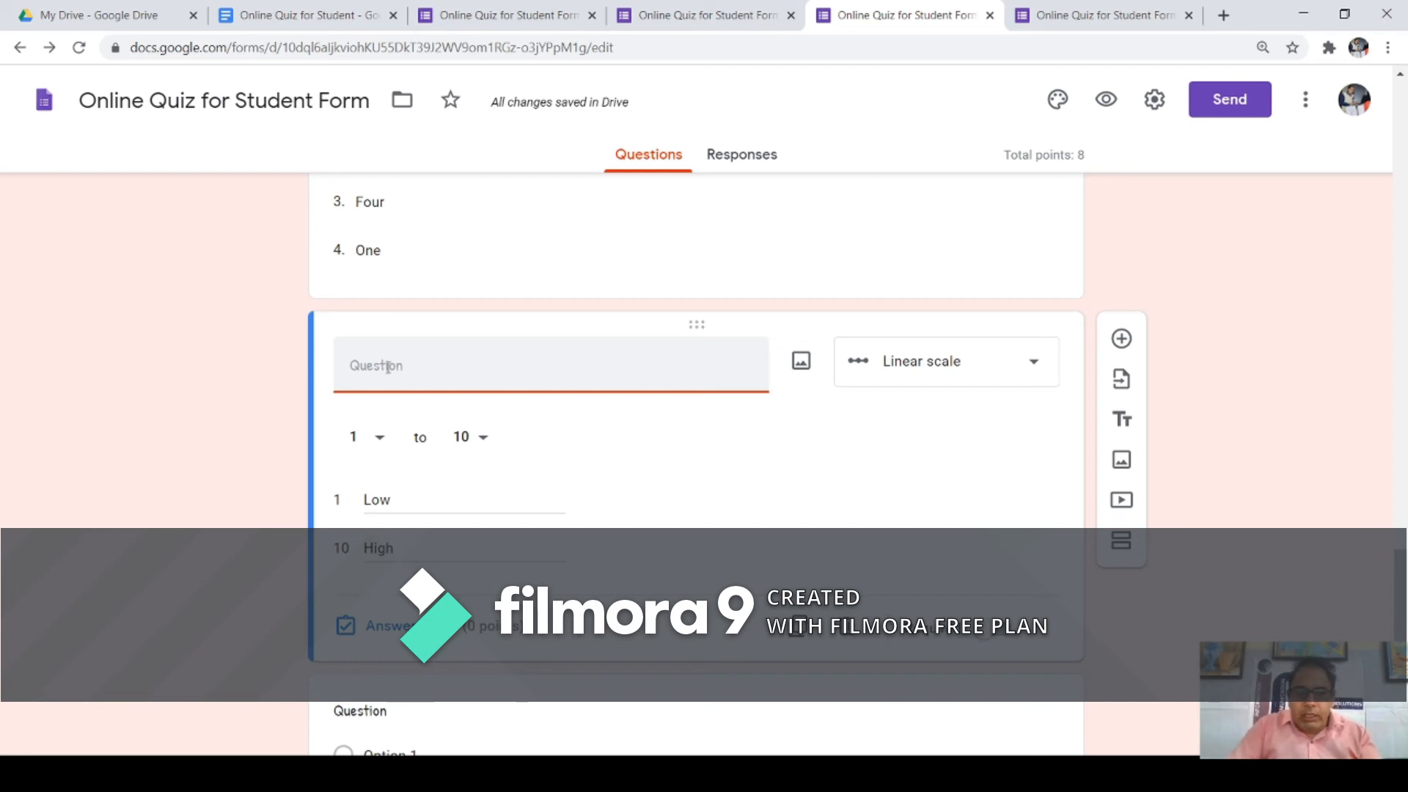
type("Please")
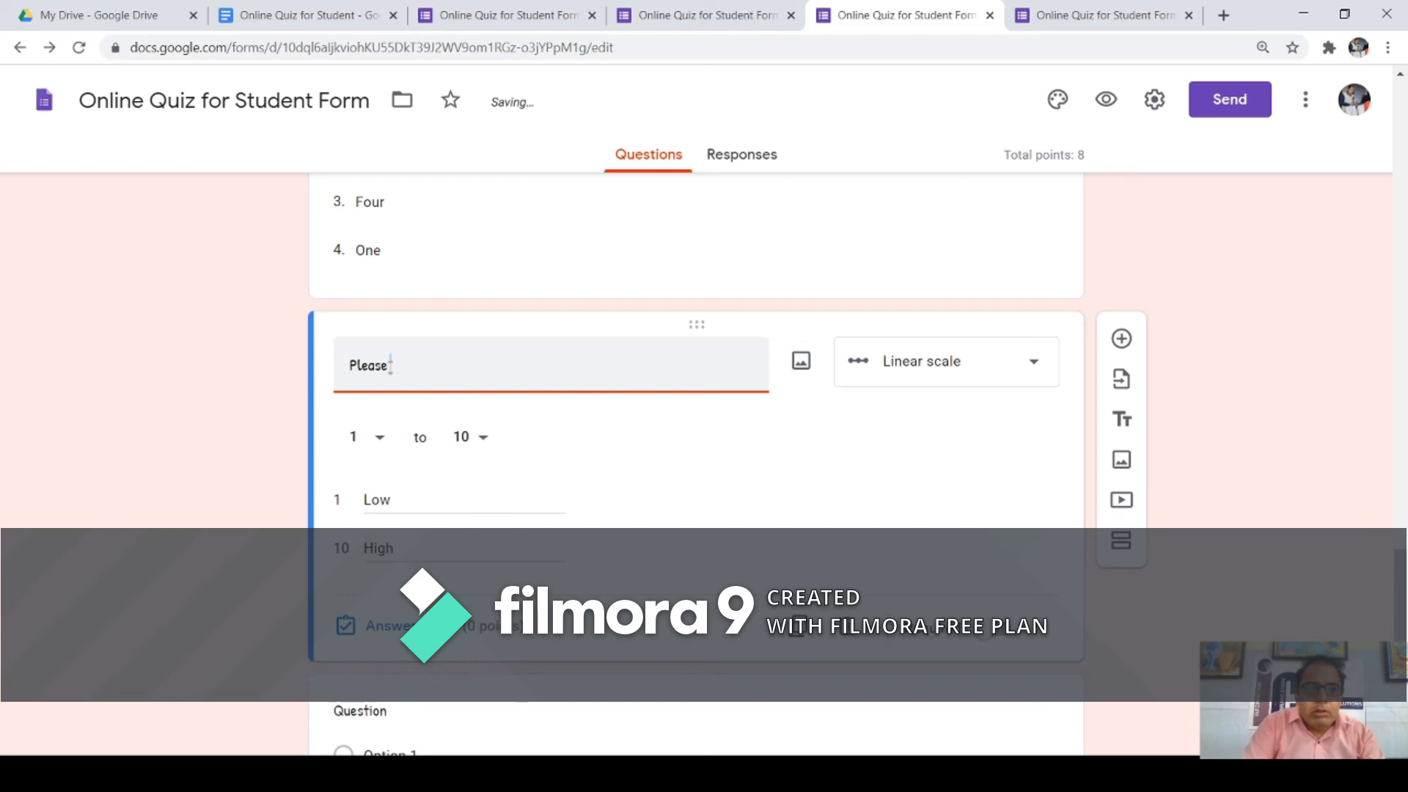
type(" choose the vlue")
key("BackSpace")
key("BackSpace")
key("BackSpace")
type("alue to submit your")
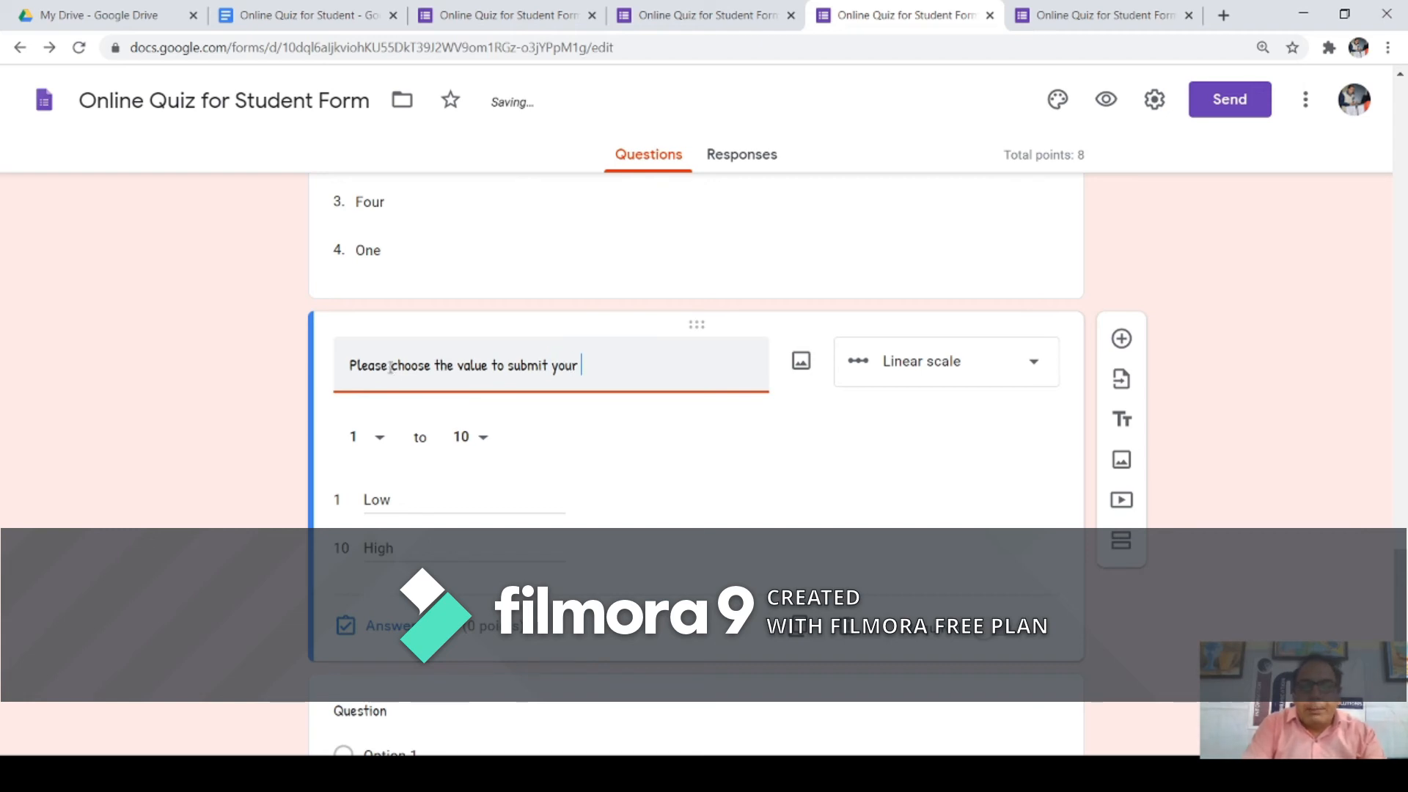
type(" experience with us.")
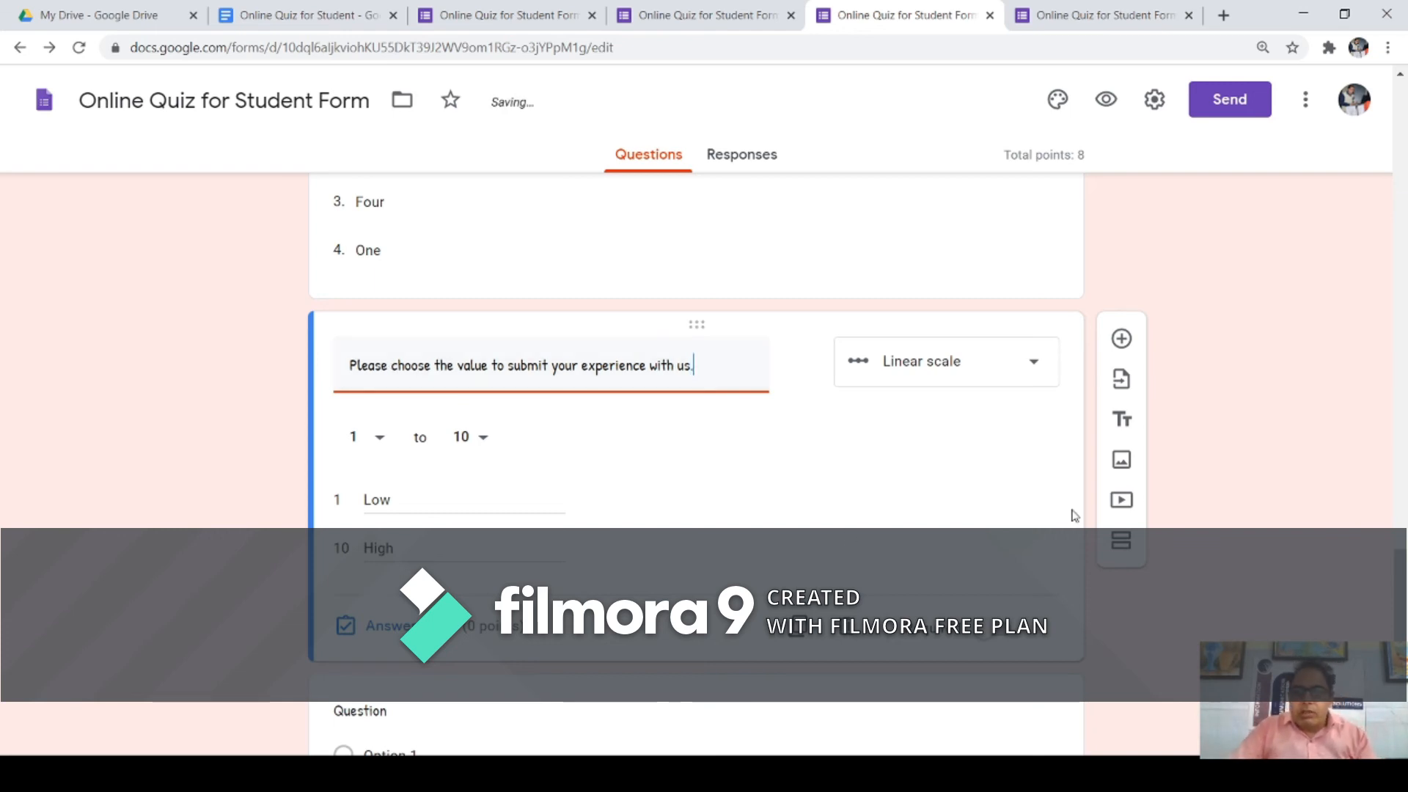
left_click(532, 691)
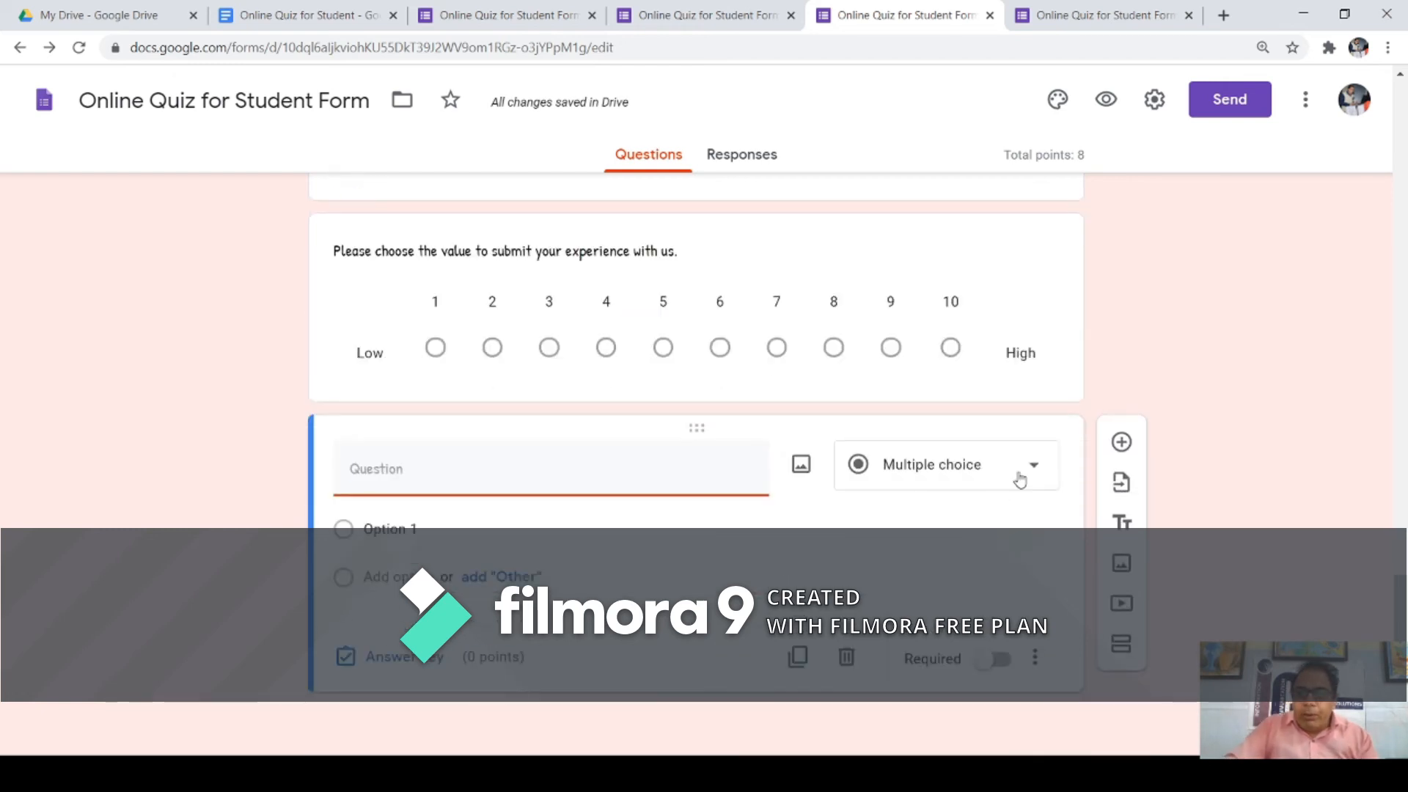
Step: Convert the next question to a Multiple choice grid with rows Monday, Tuesday and Friday
left_click(1034, 467)
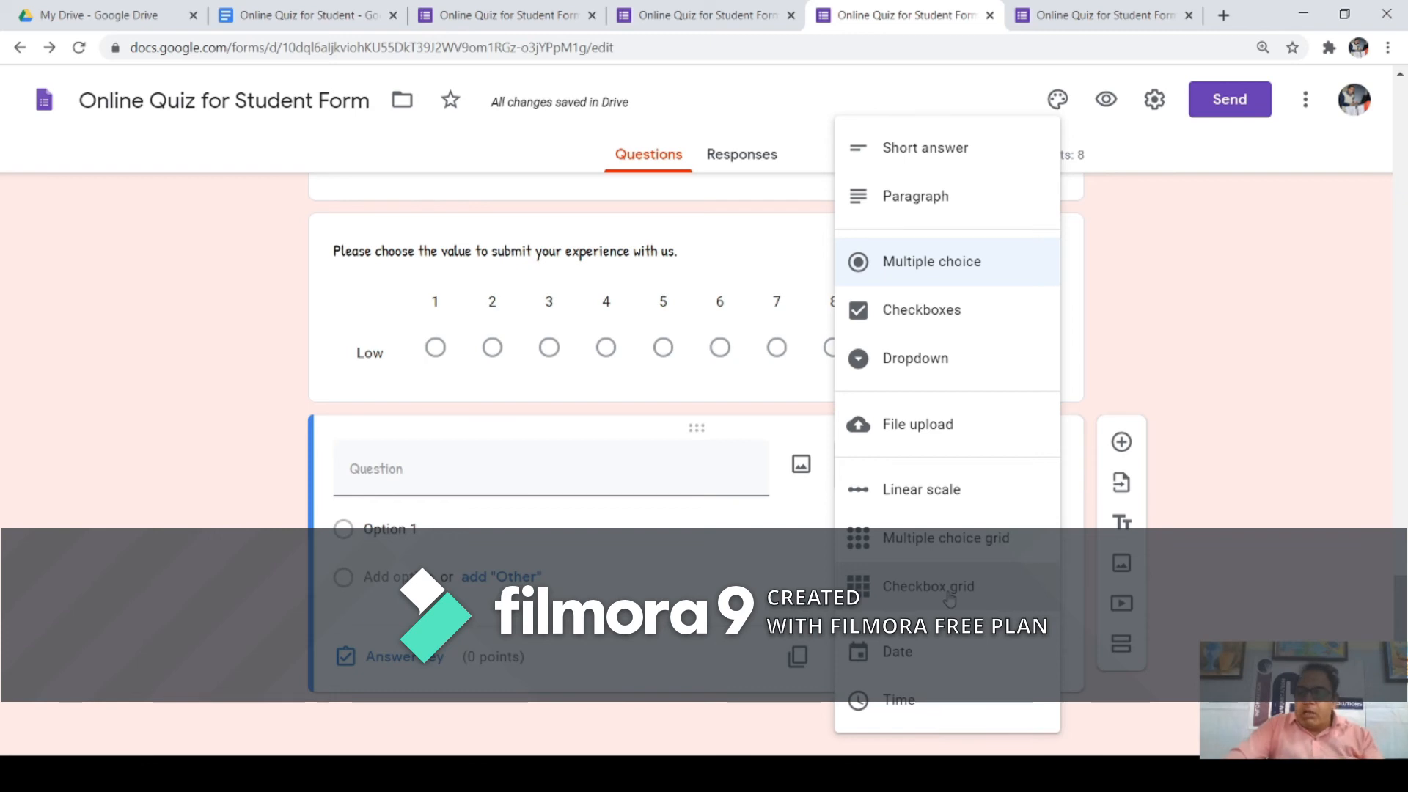
left_click(923, 541)
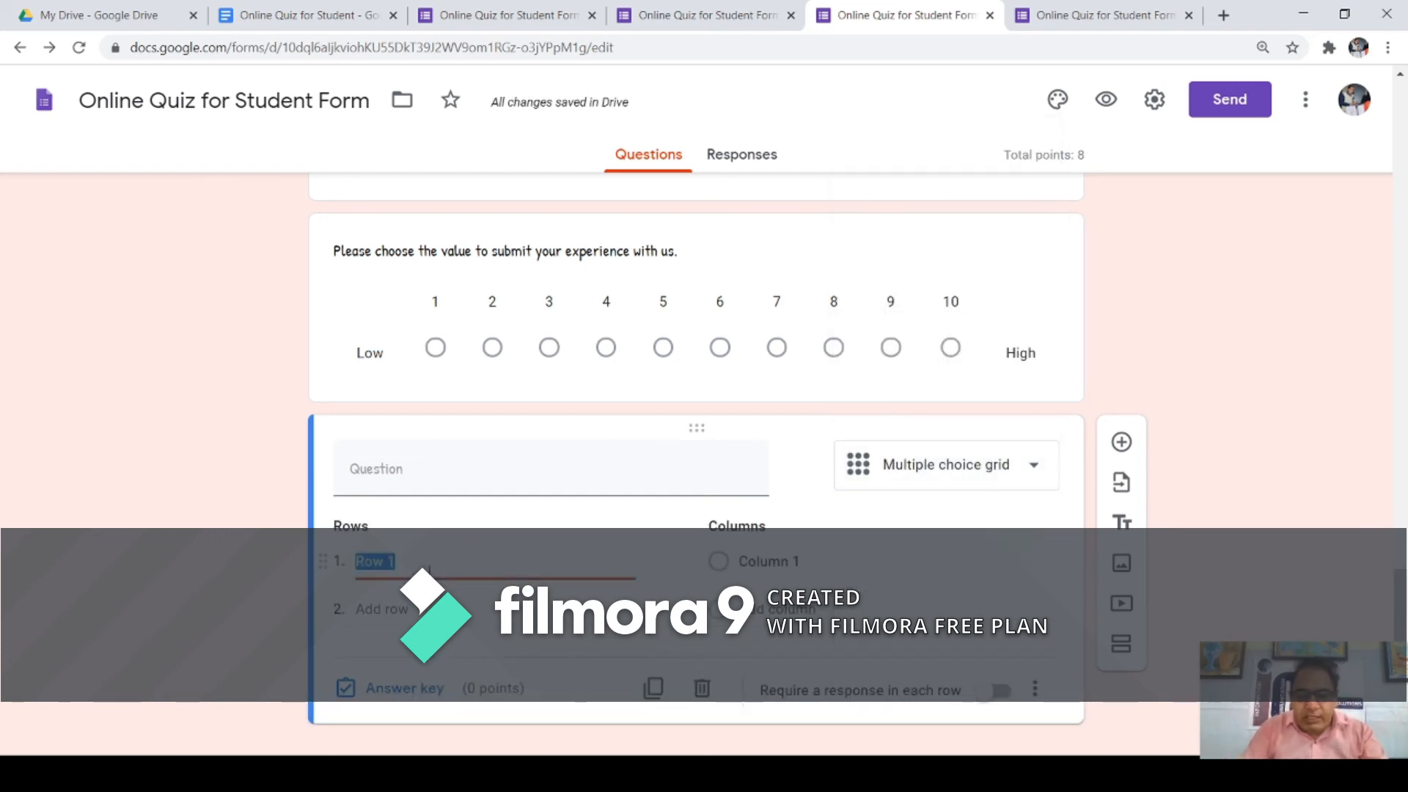
key("BackSpace")
type("M")
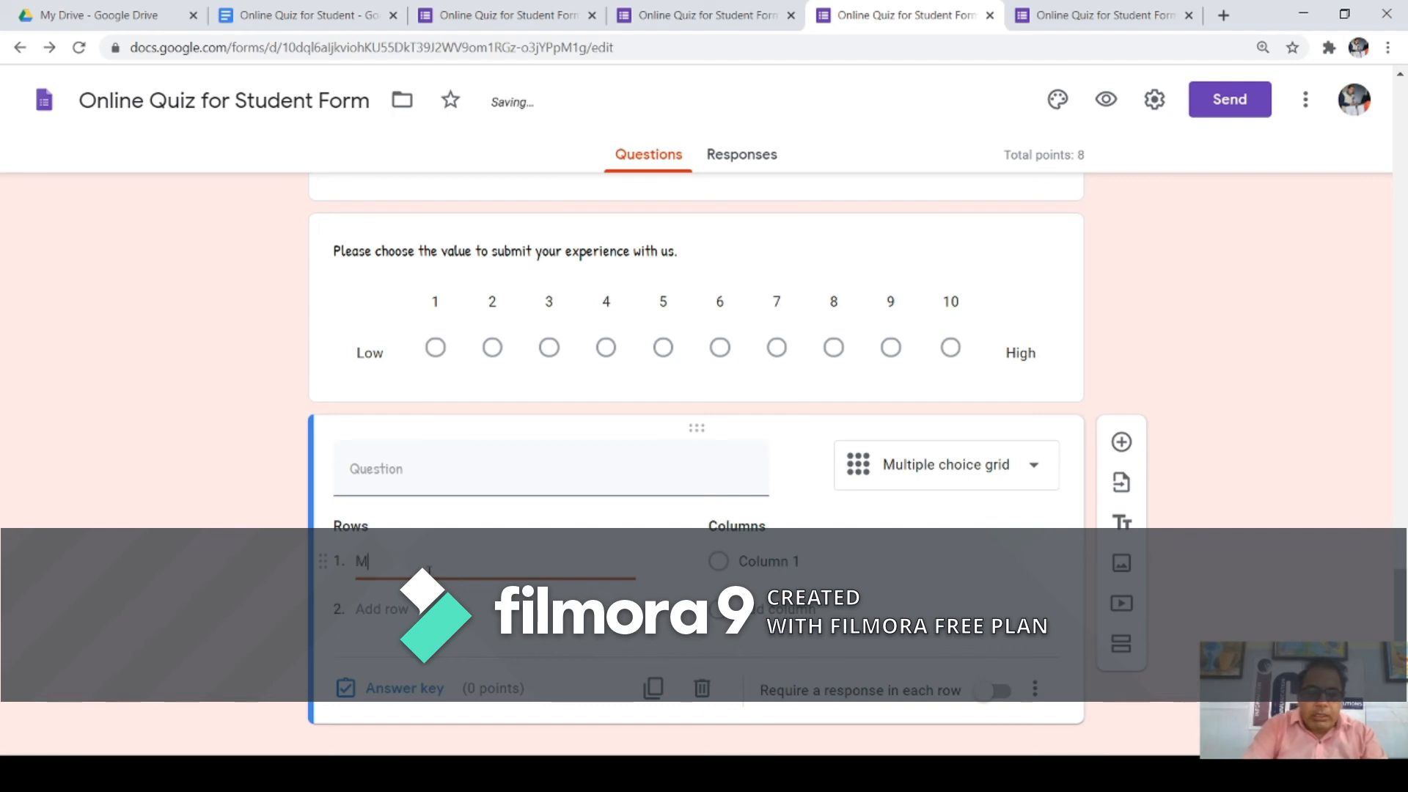
type("onday")
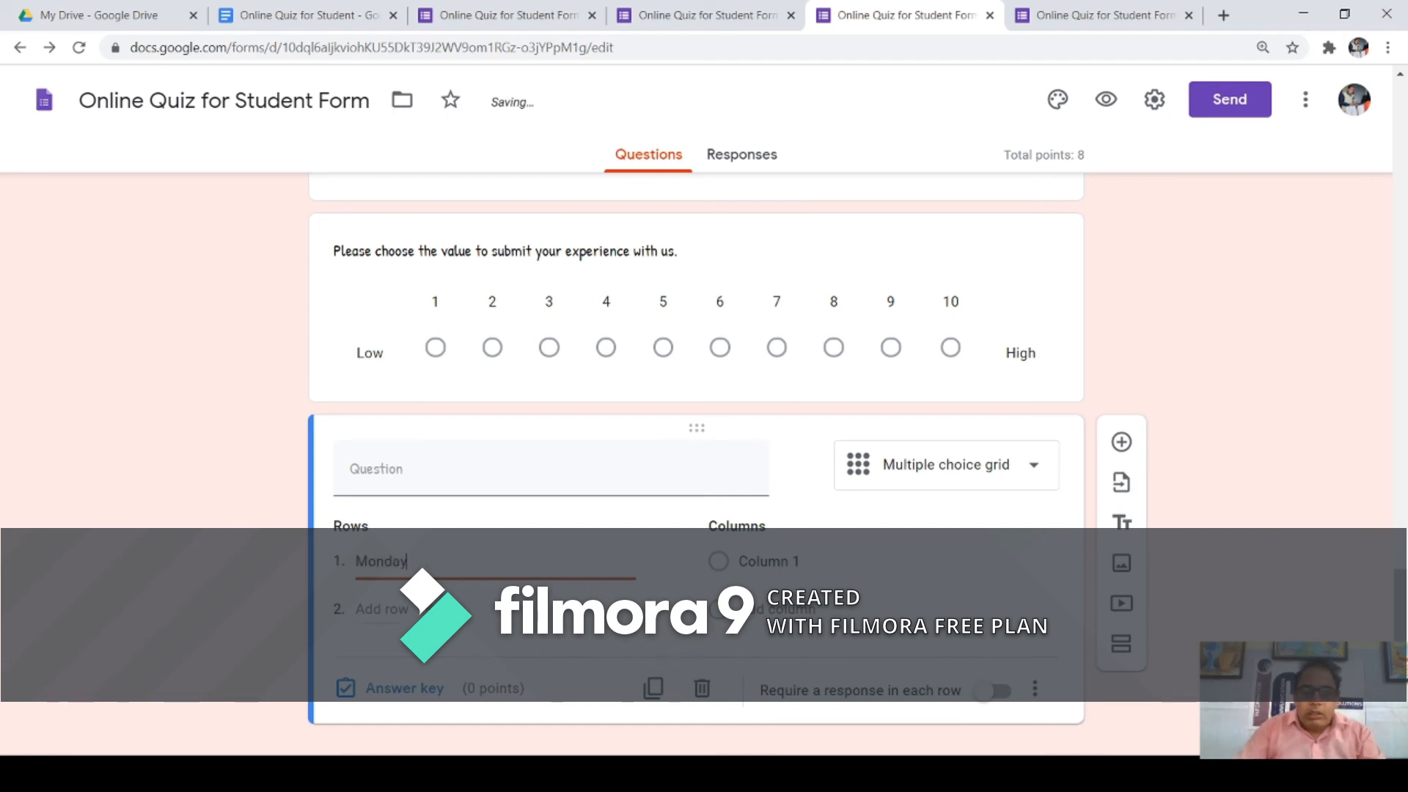
key("Return")
type("Tuesday")
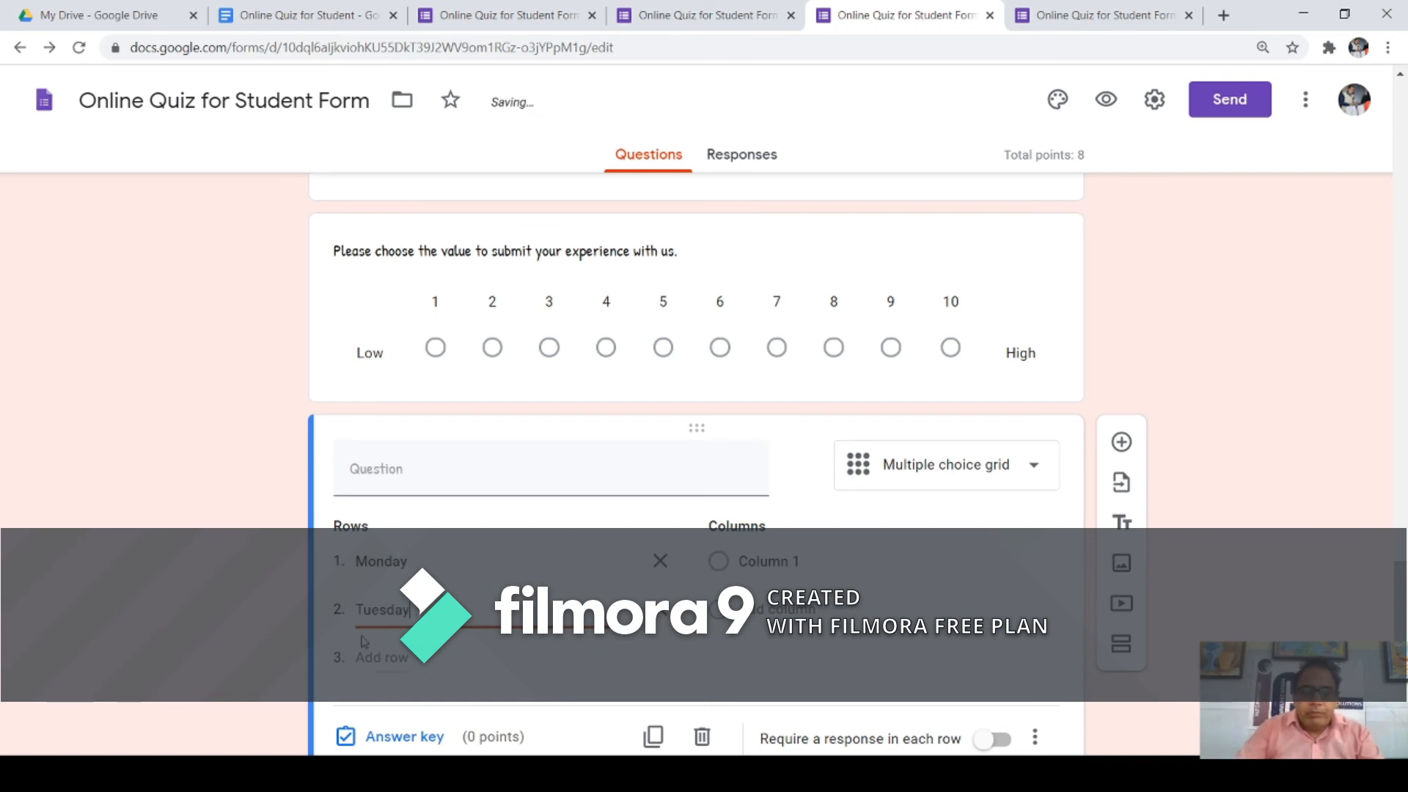
left_click(416, 659)
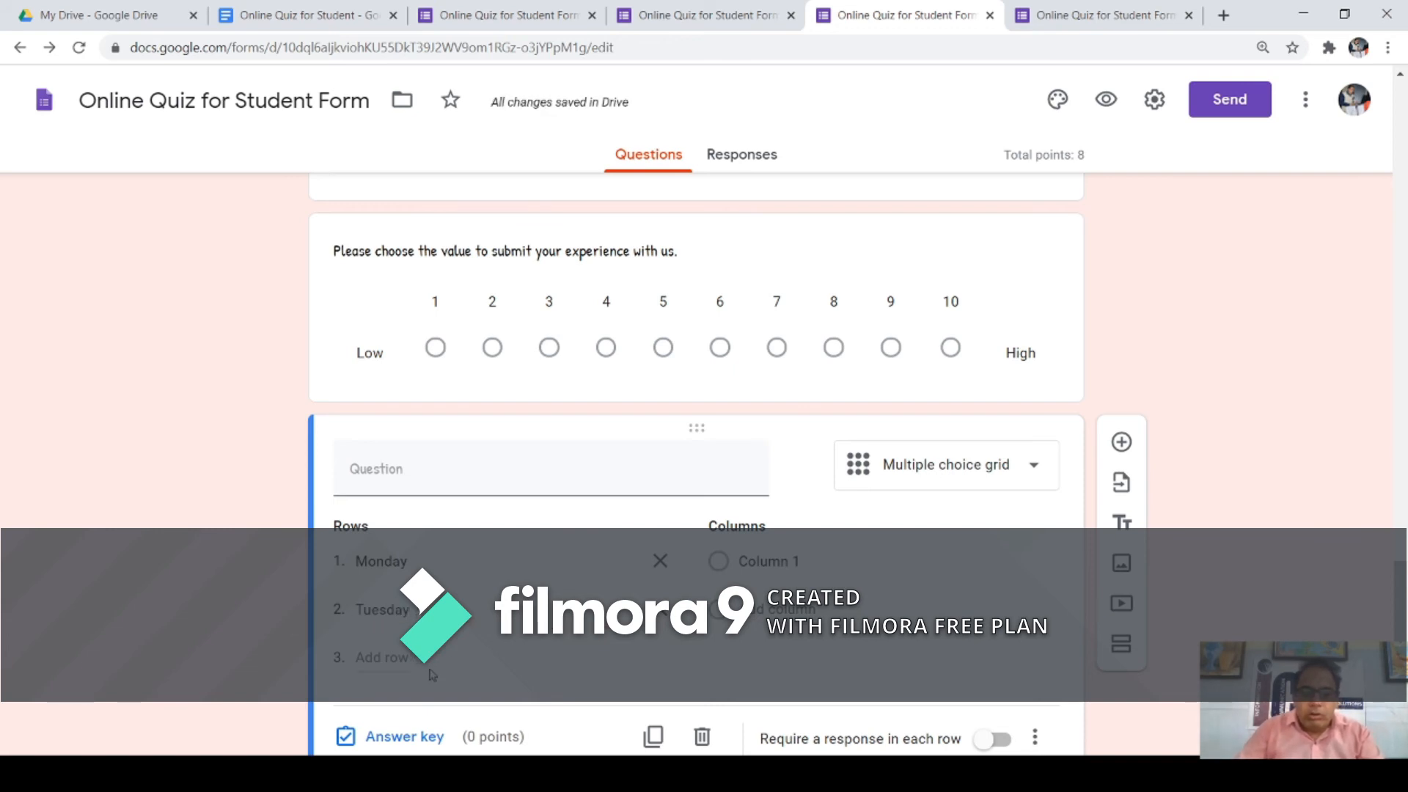
type("Friday")
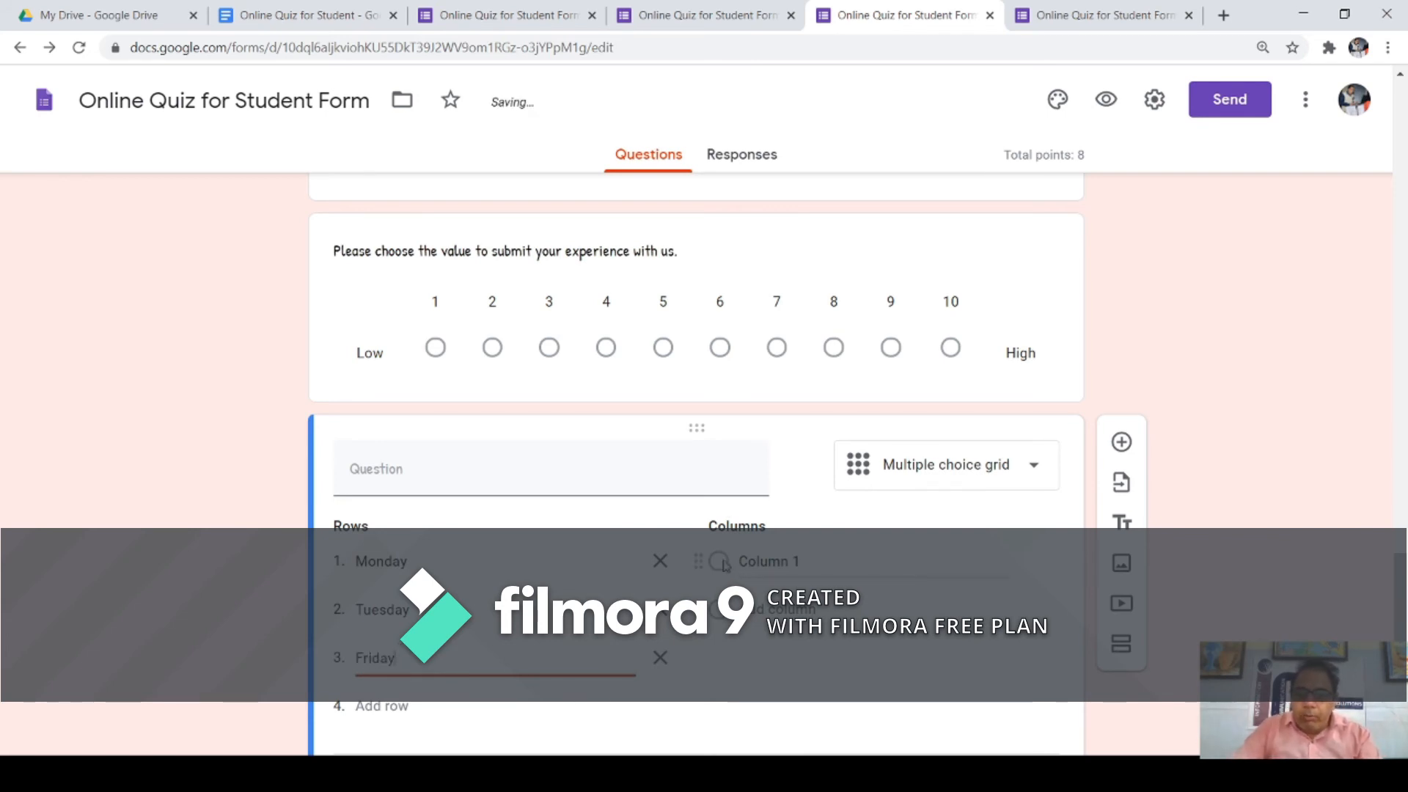
left_click(752, 562)
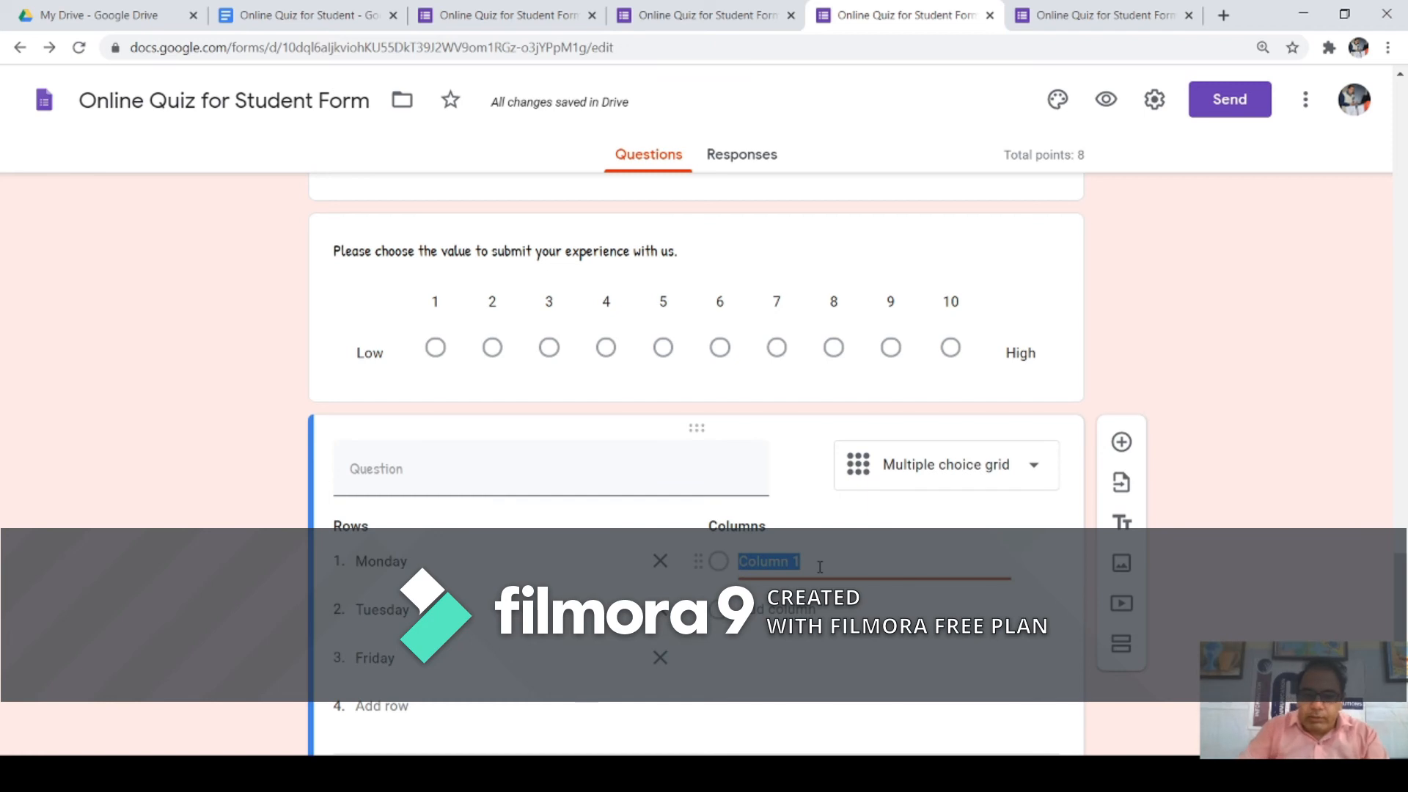
Step: Title the grid 'Choose your Class Time, which may be suitable for You.' with columns 9 AM and 10 AM
left_click(440, 476)
type("Choose your Class Time, w")
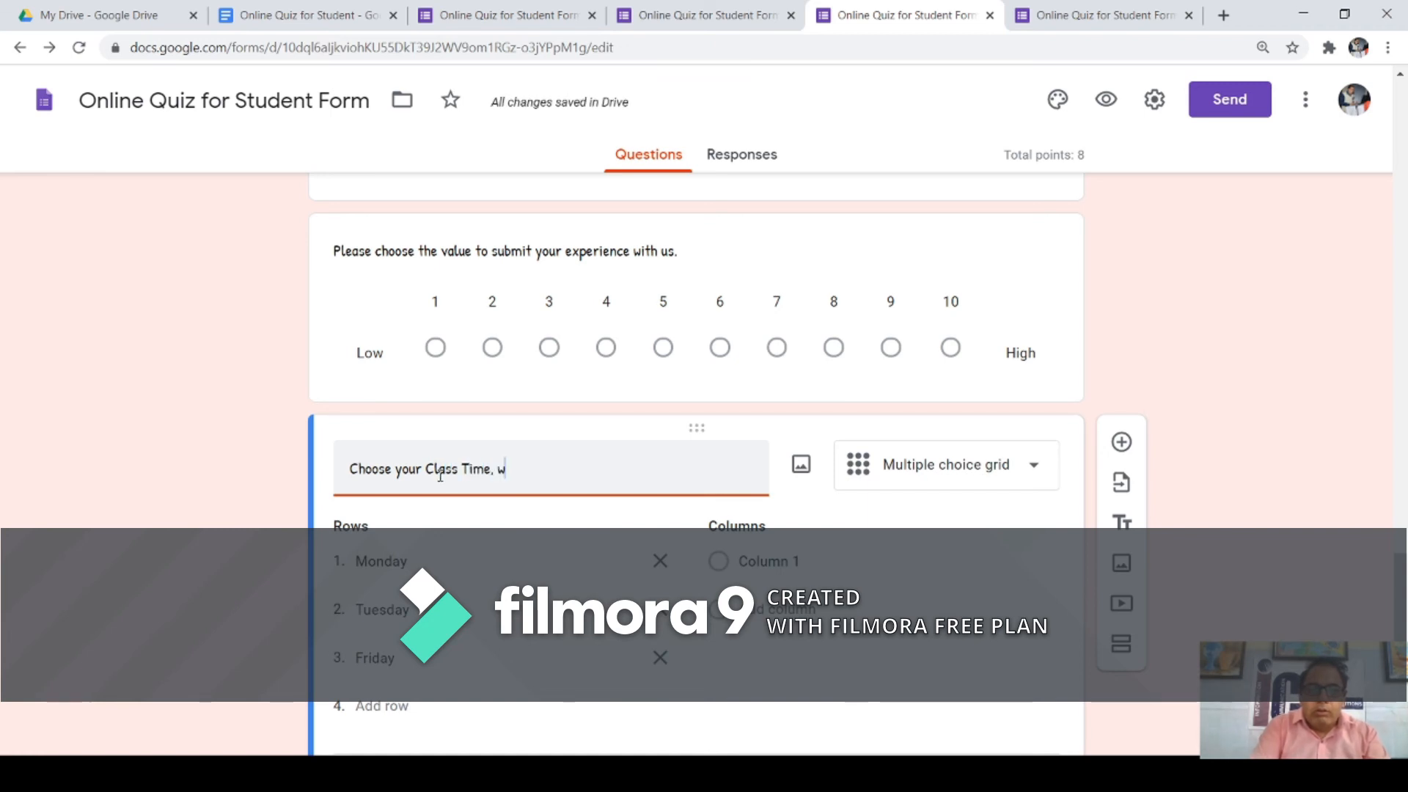
type("hich may be suitable for ")
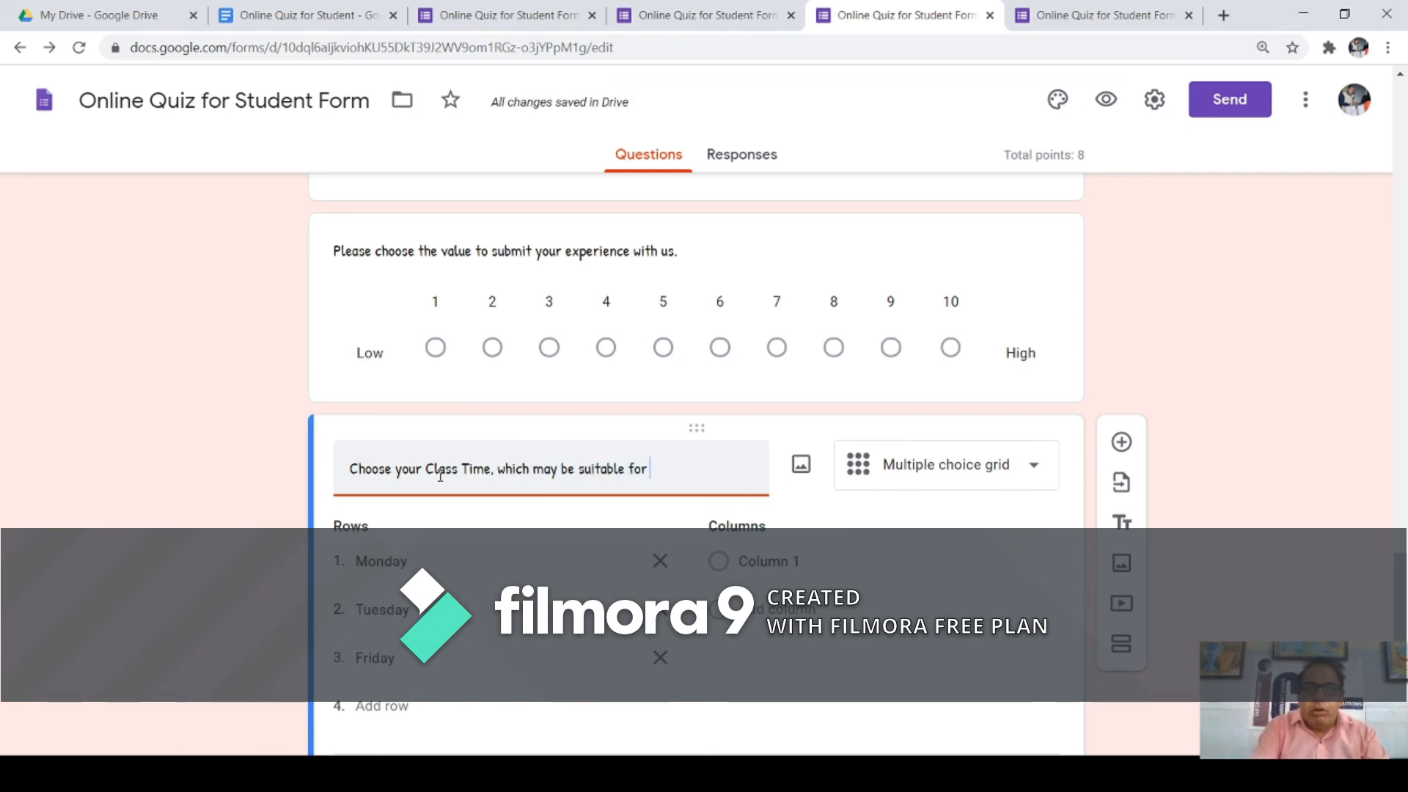
type("You.")
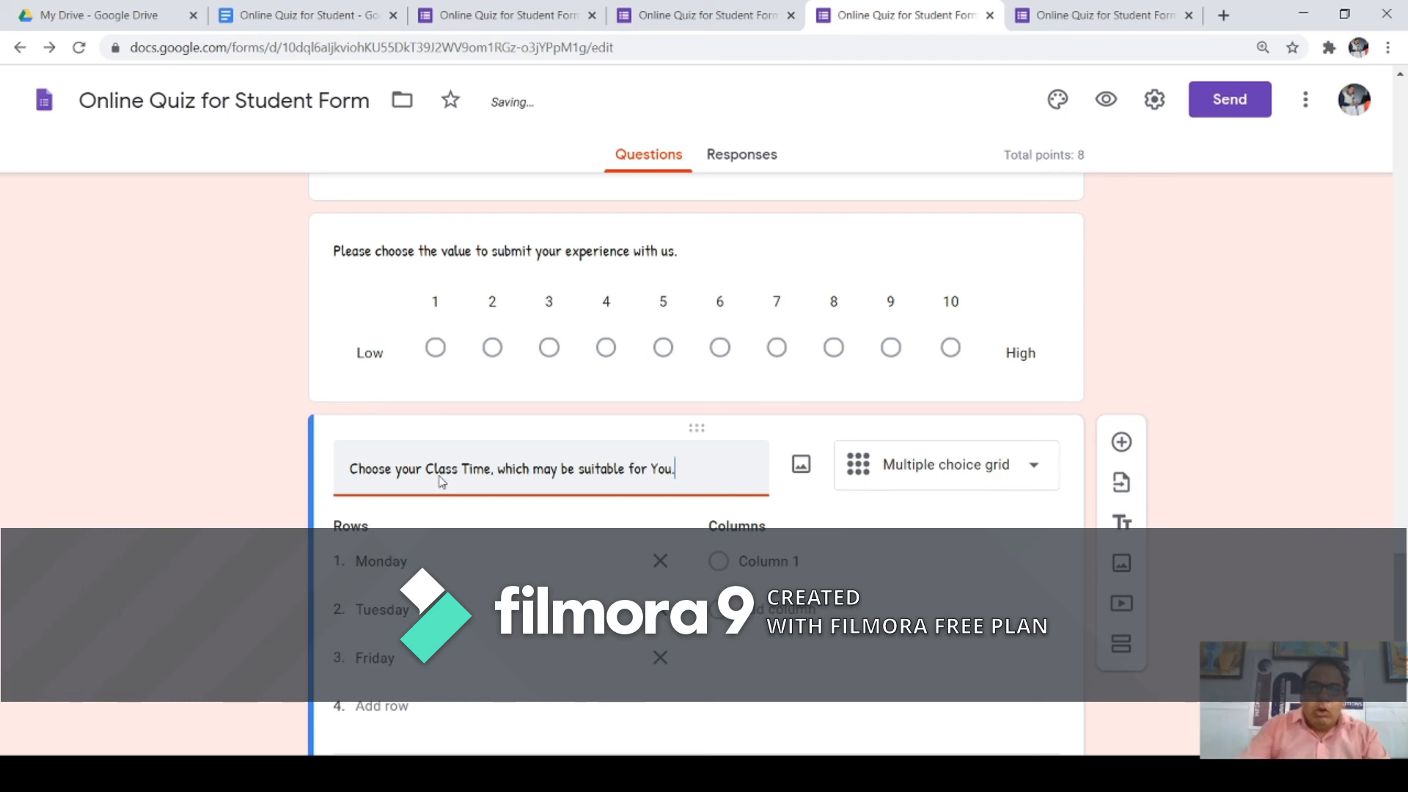
left_click(779, 562)
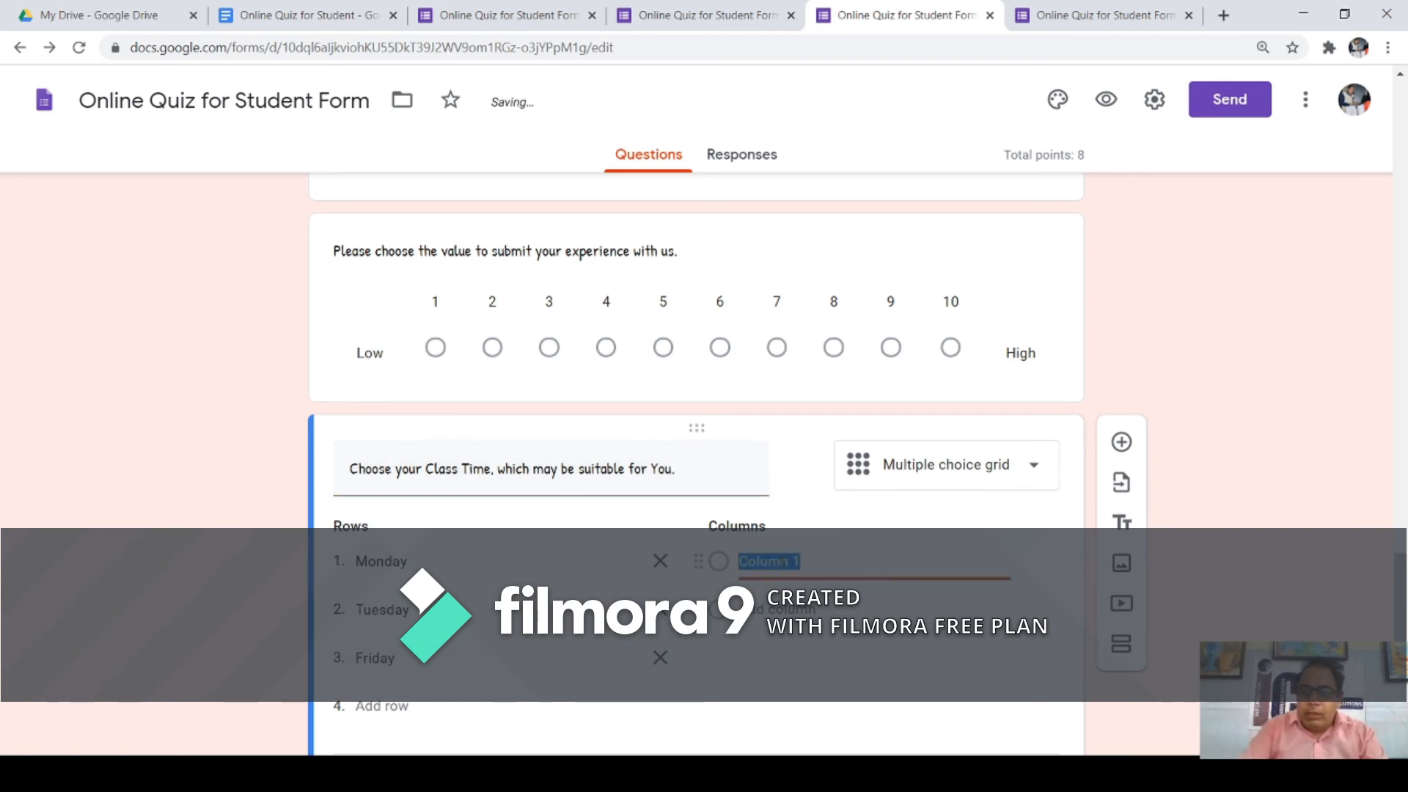
type("9 AM")
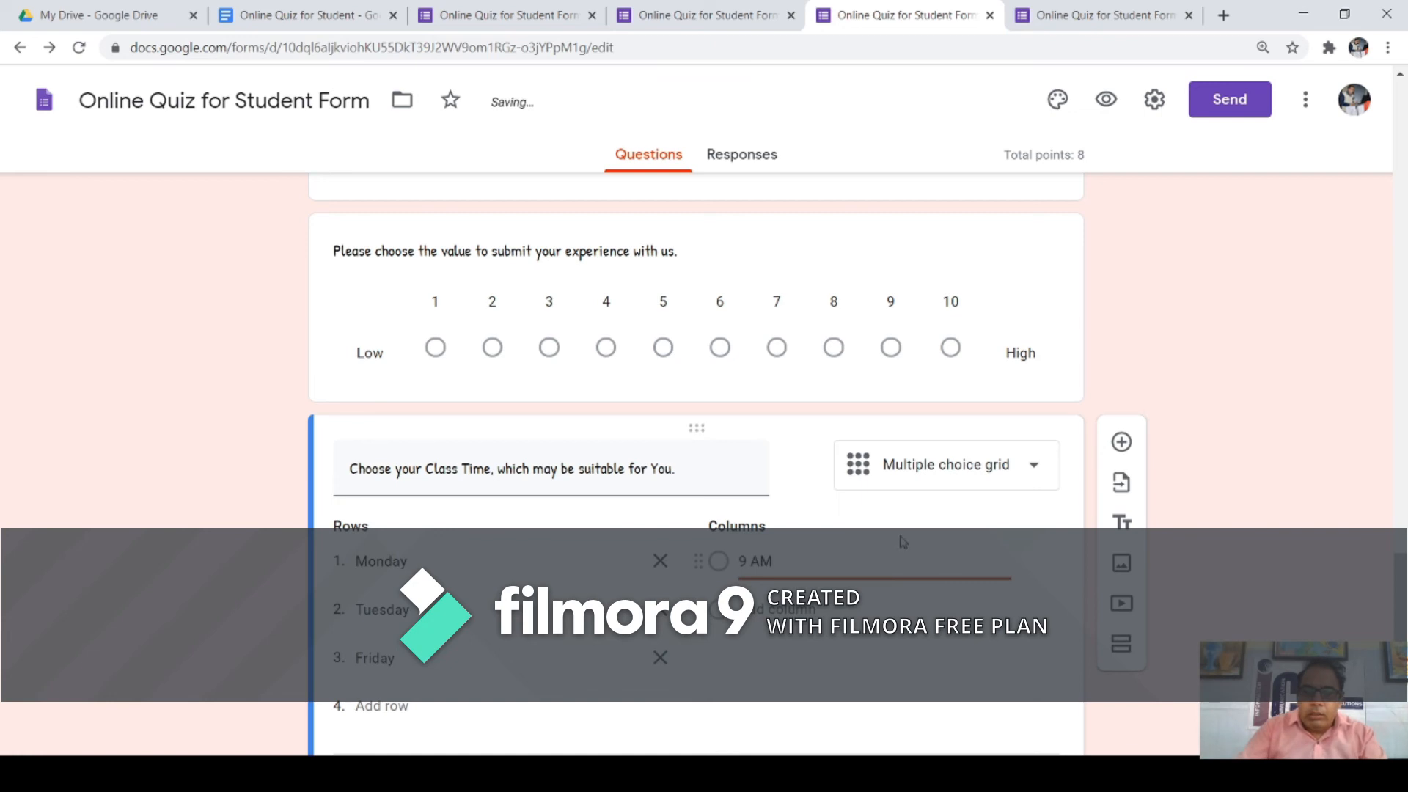
key("Return")
type("10 AM")
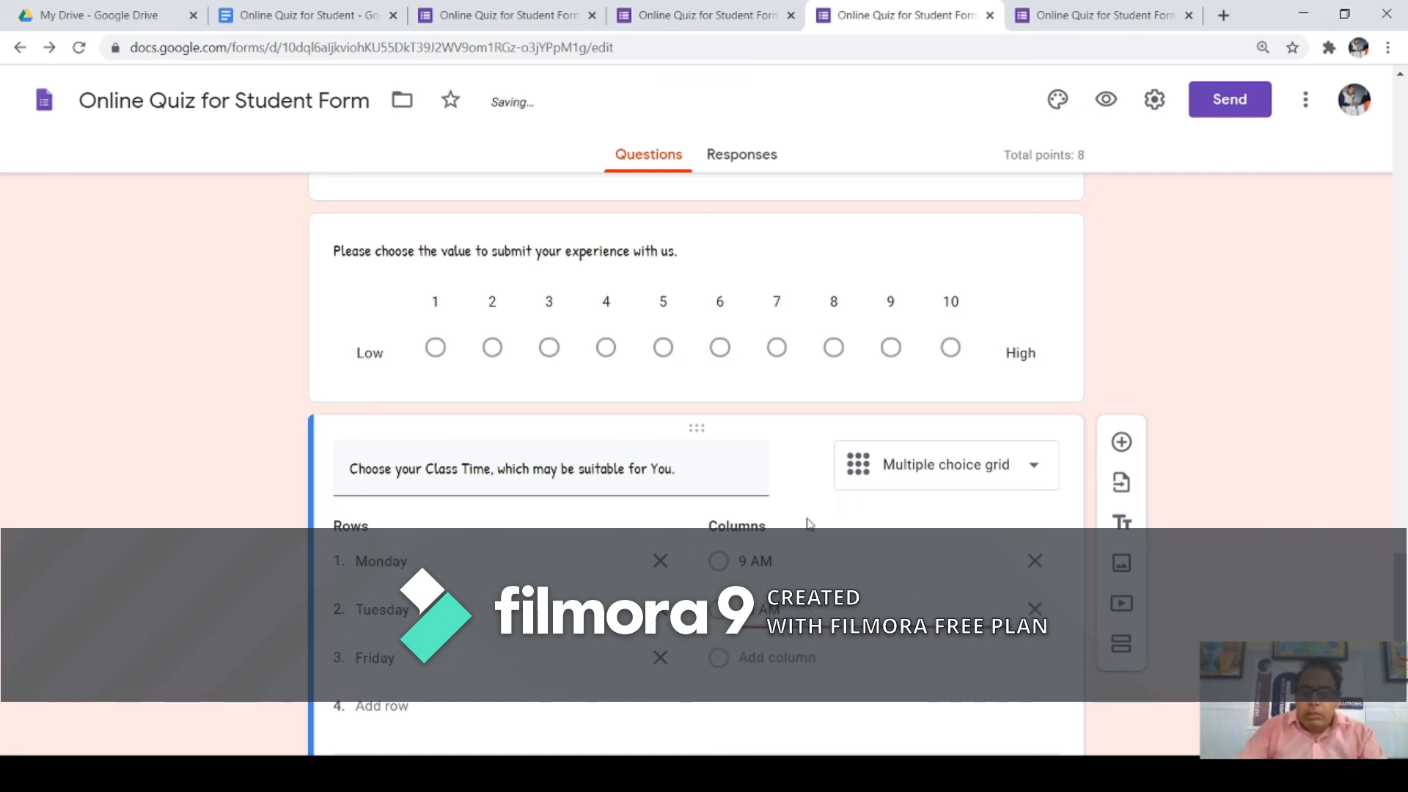
Step: Add a third column 11AM and require a response in each row
left_click(787, 658)
type("11")
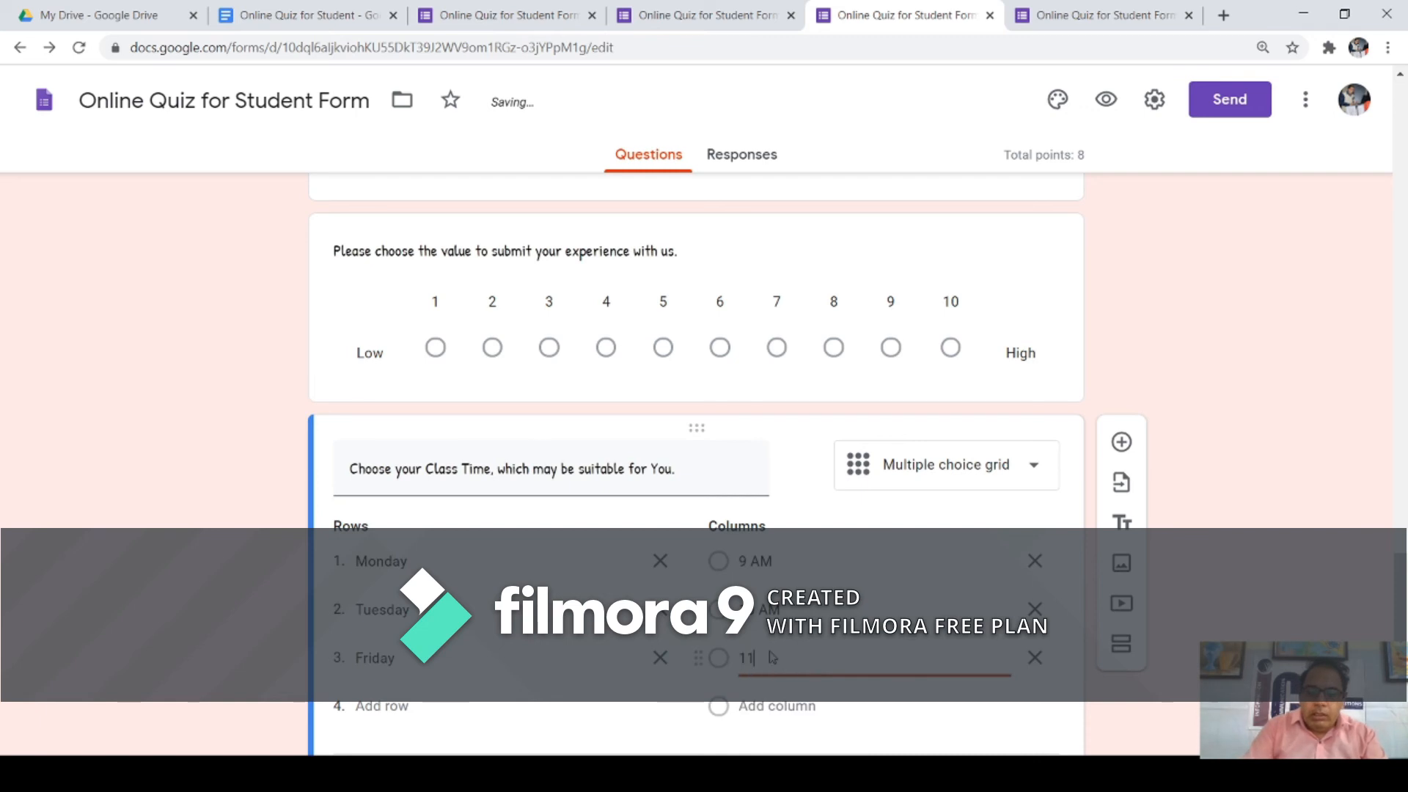
type("A")
key("BackSpace")
type("M")
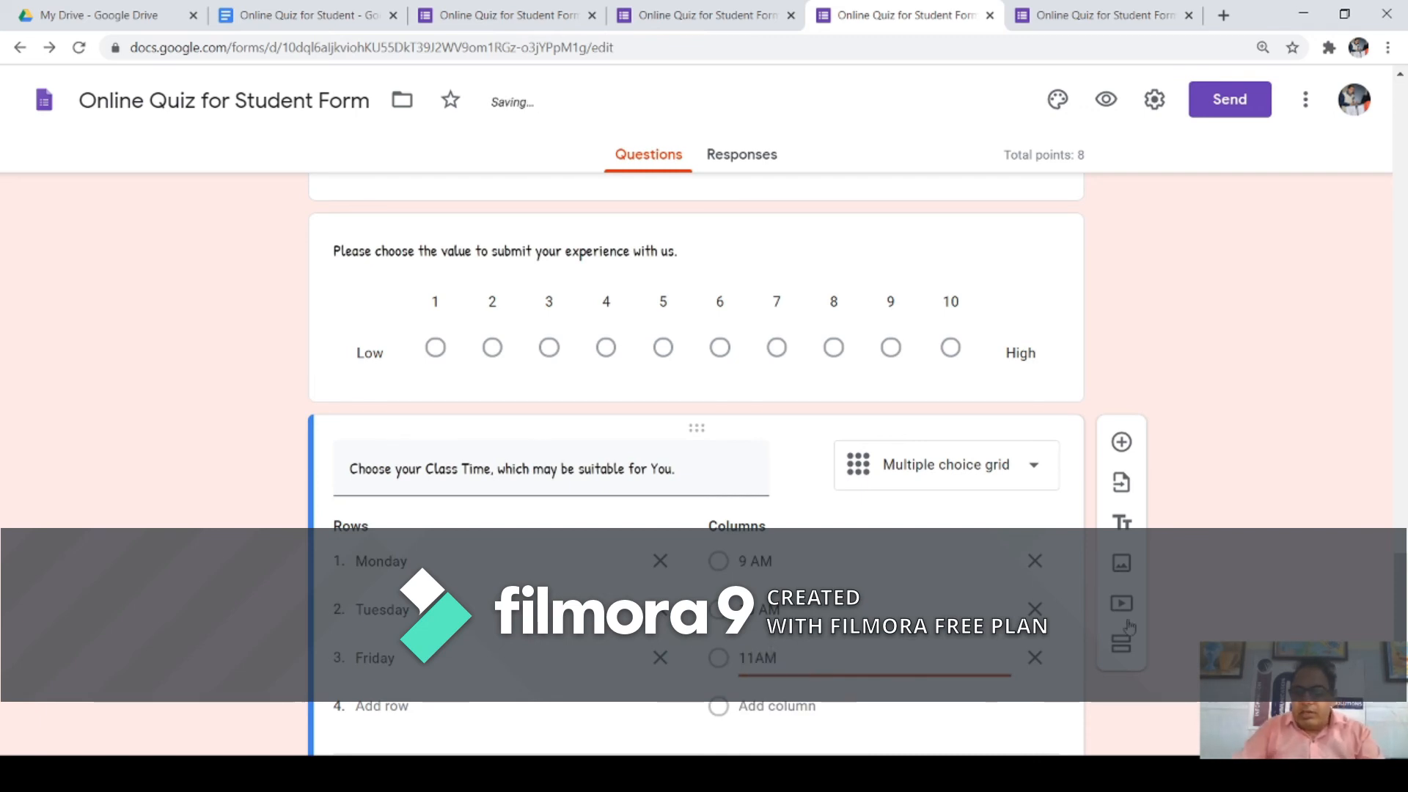
scroll(916, 486, "down", 2)
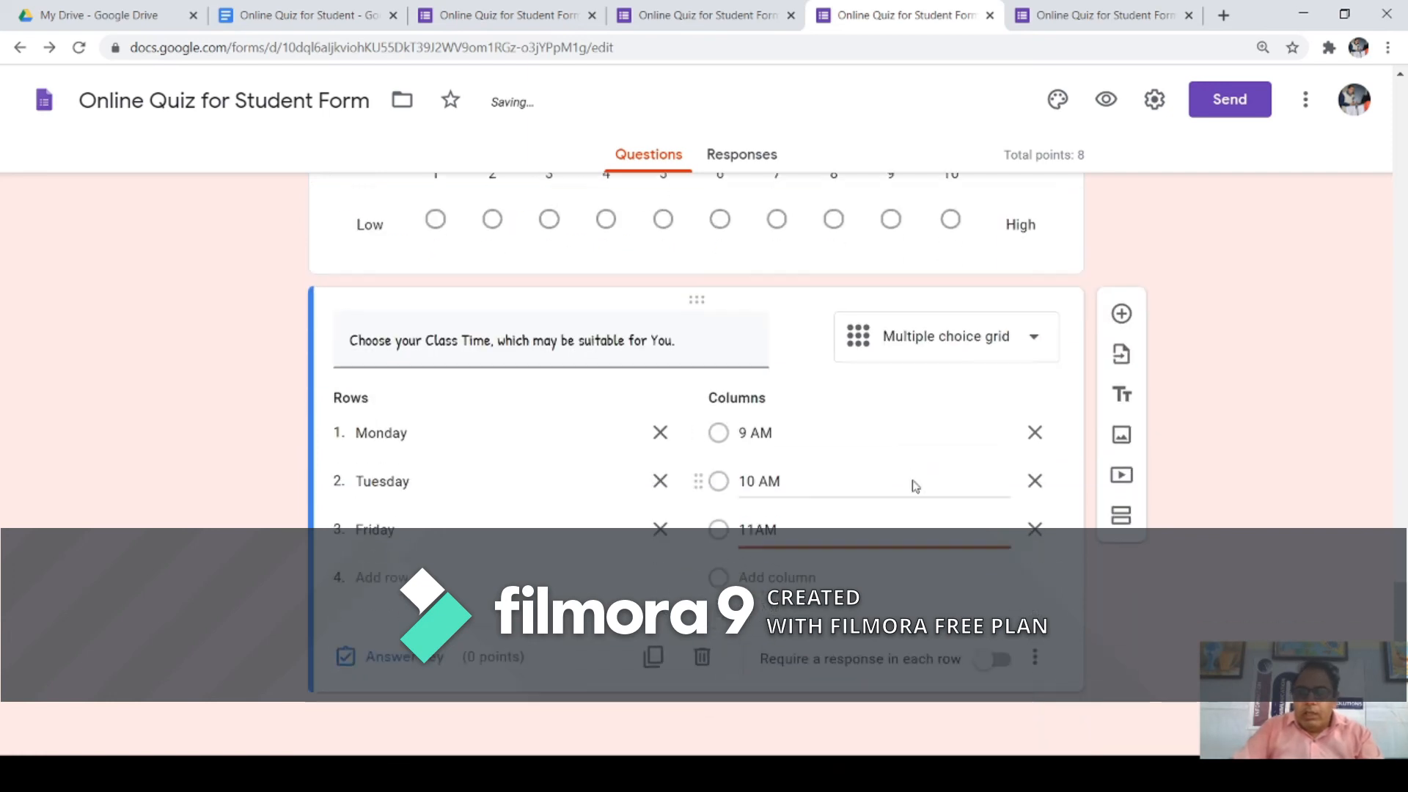
left_click(1005, 660)
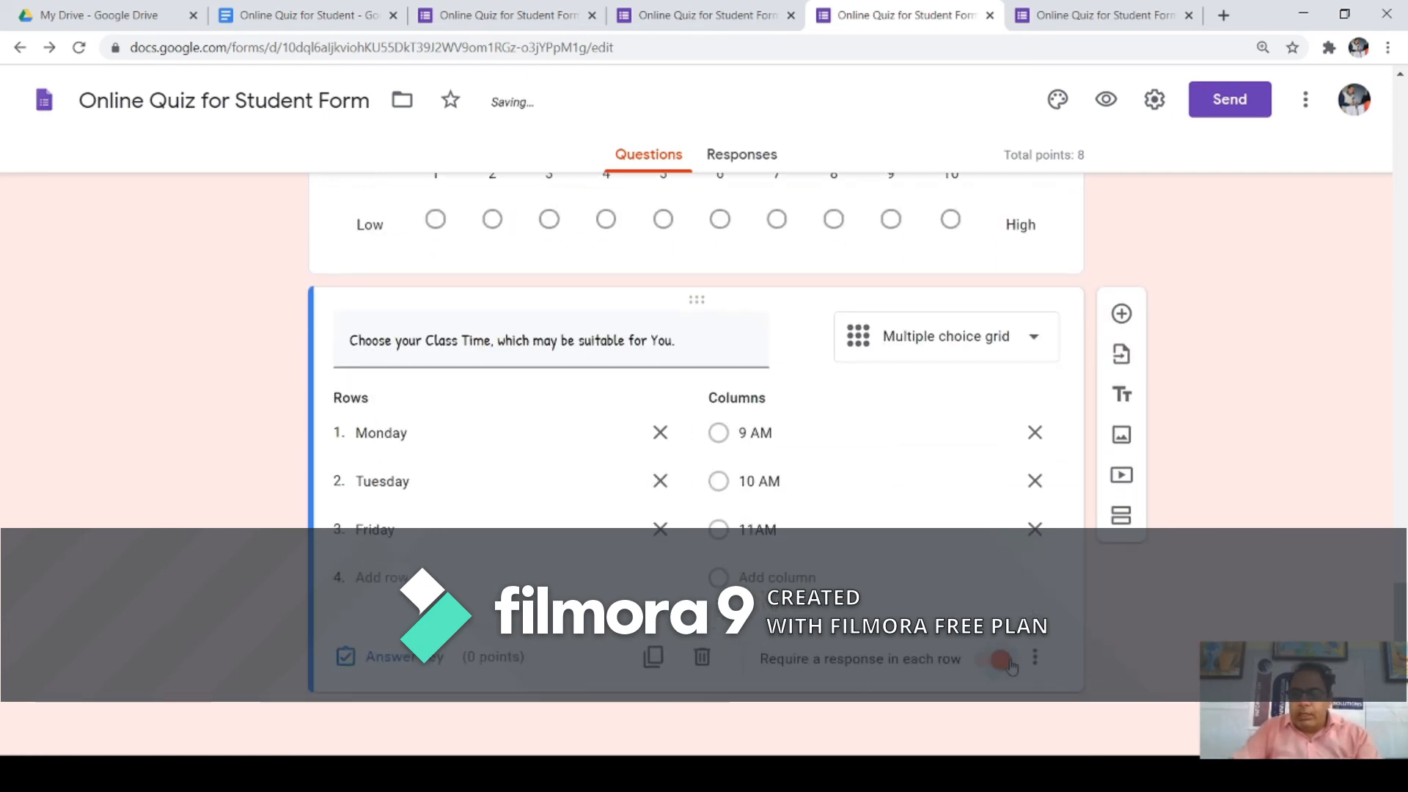
Step: In the preview, answer the Class Time grid: Monday 9 AM, Tuesday 10 AM, Friday 10 AM
left_click(1103, 99)
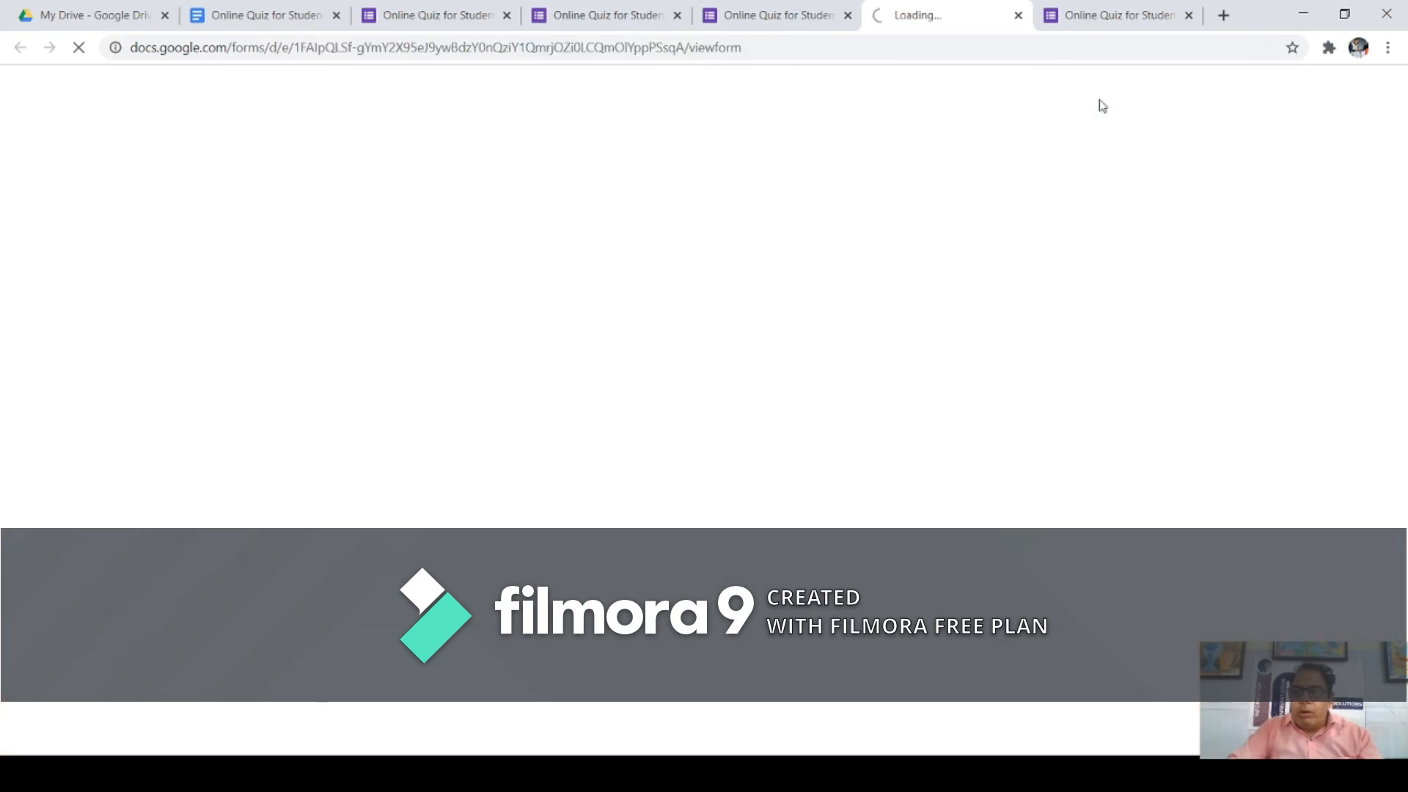
scroll(836, 352, "down", 18)
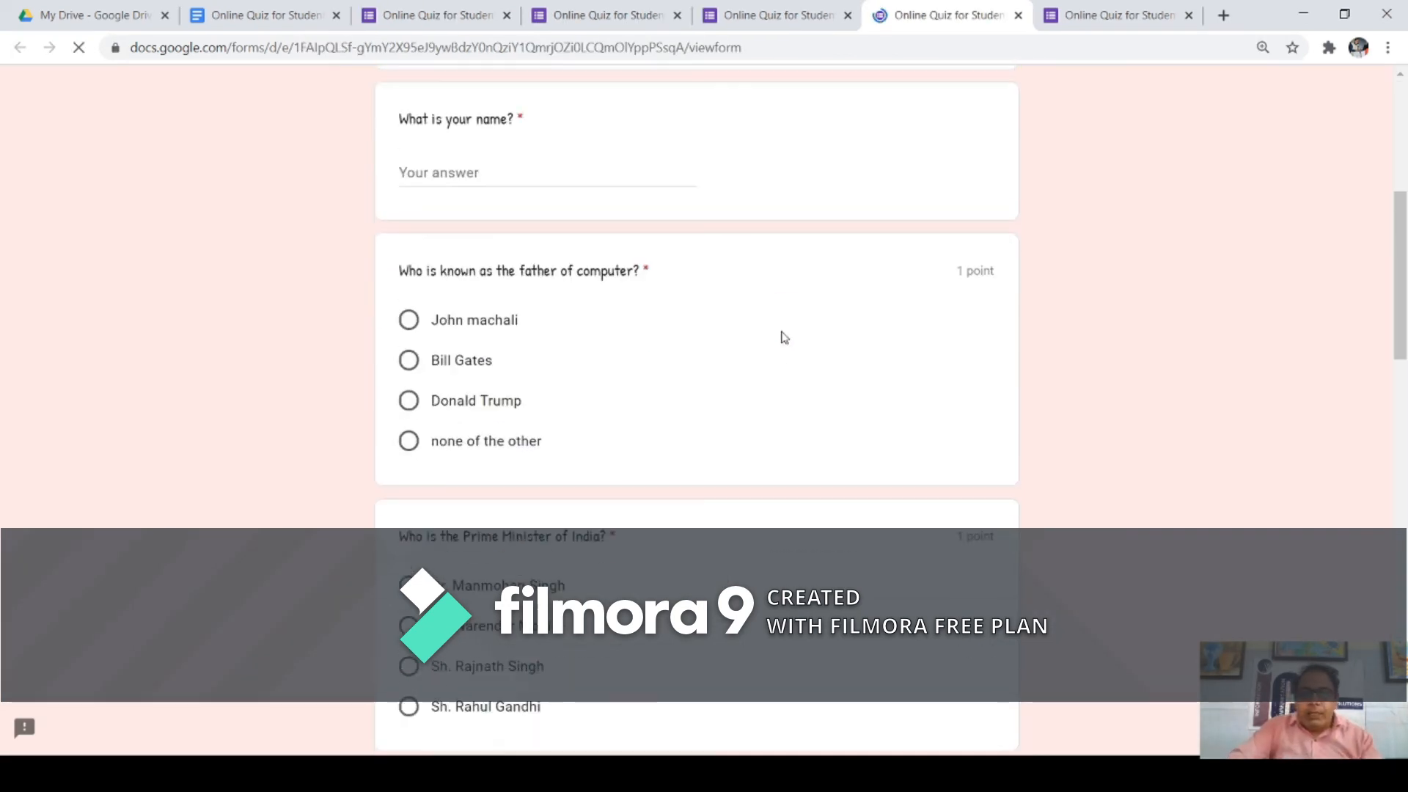
scroll(761, 315, "down", 4)
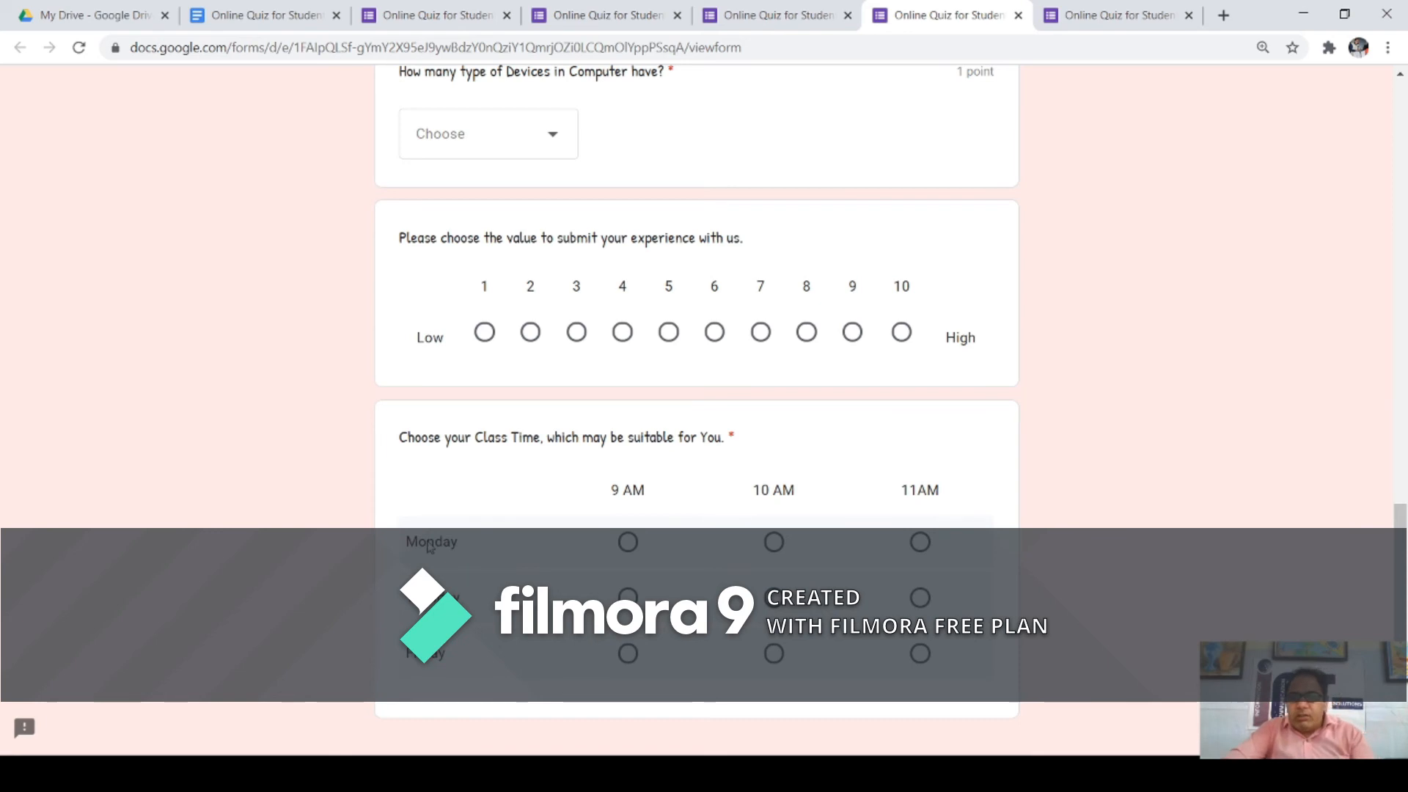
left_click(628, 543)
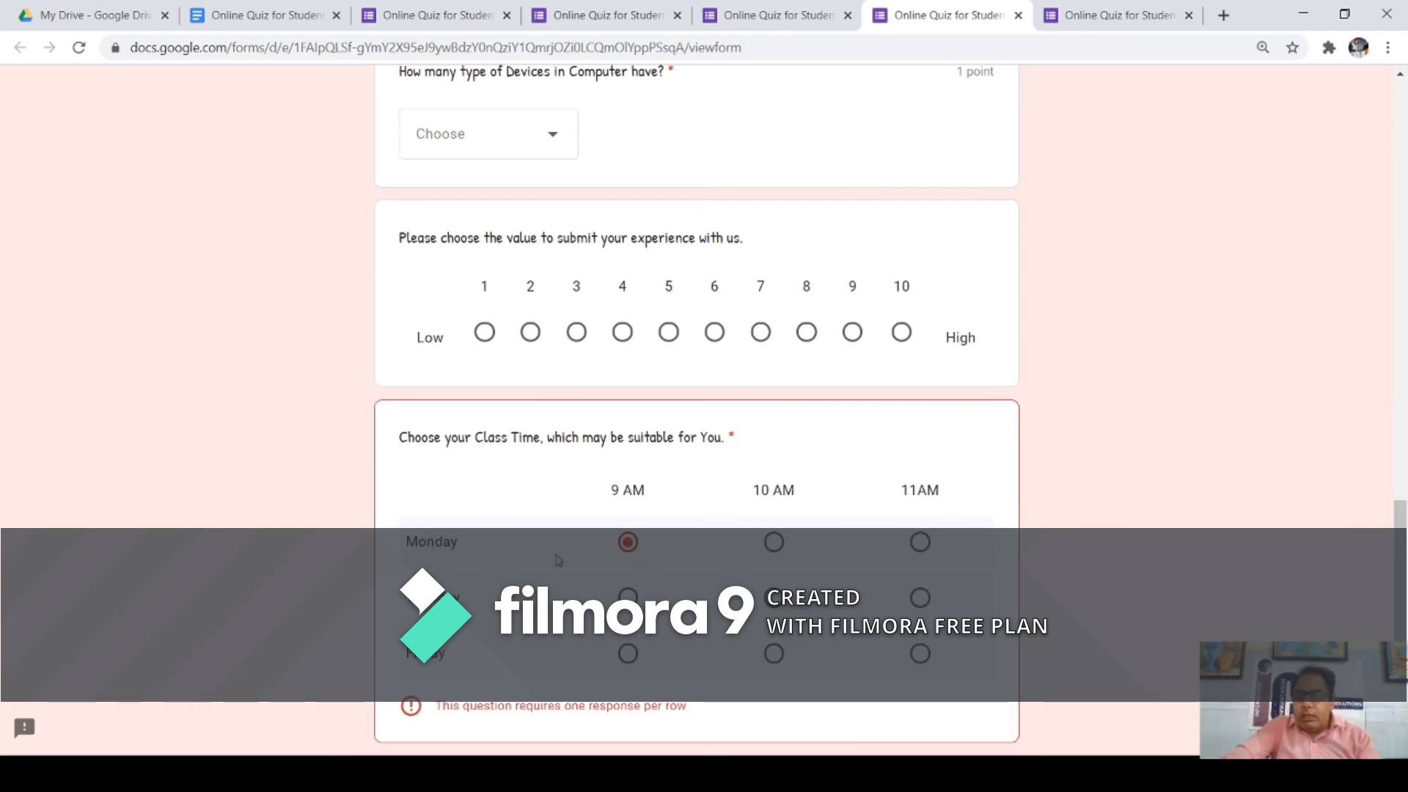
left_click(775, 600)
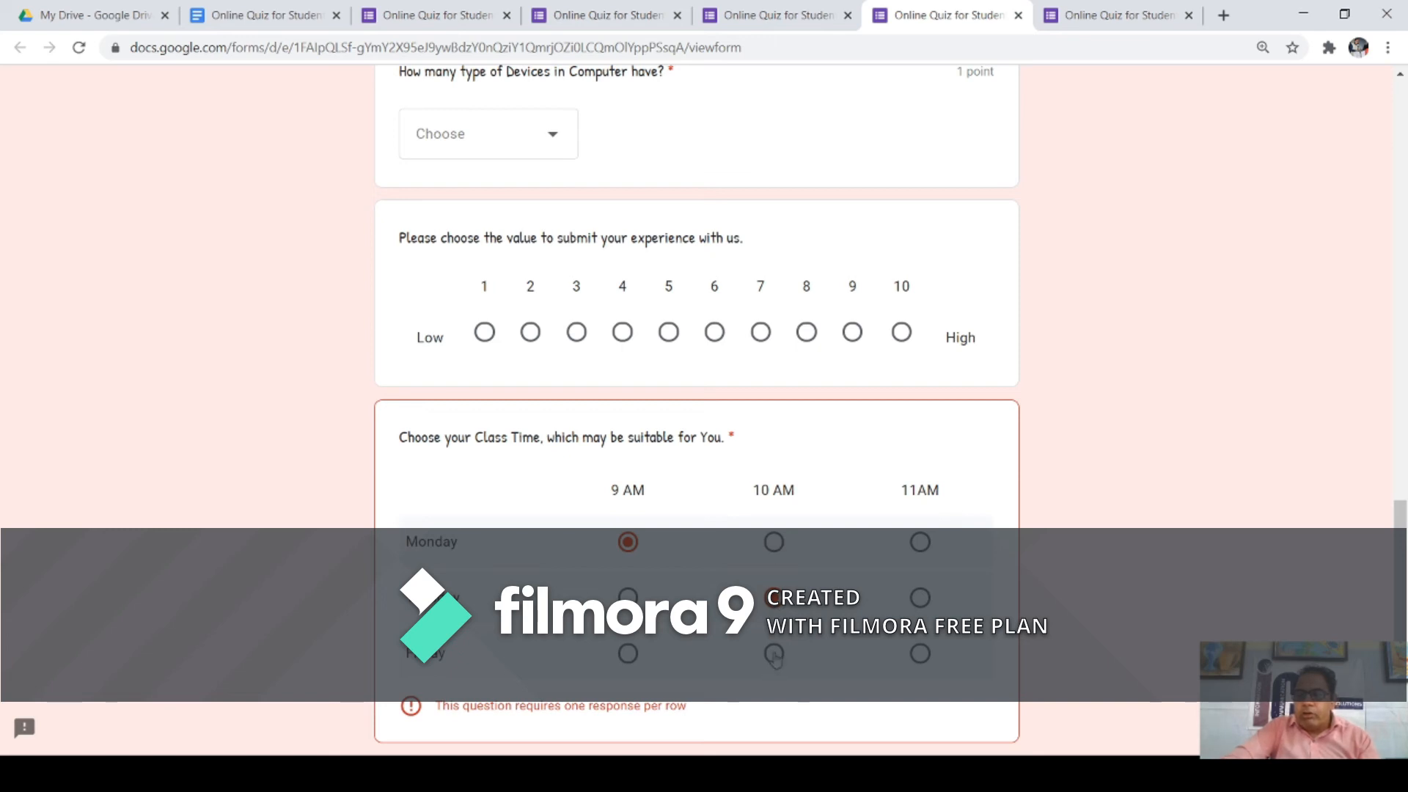
left_click(774, 653)
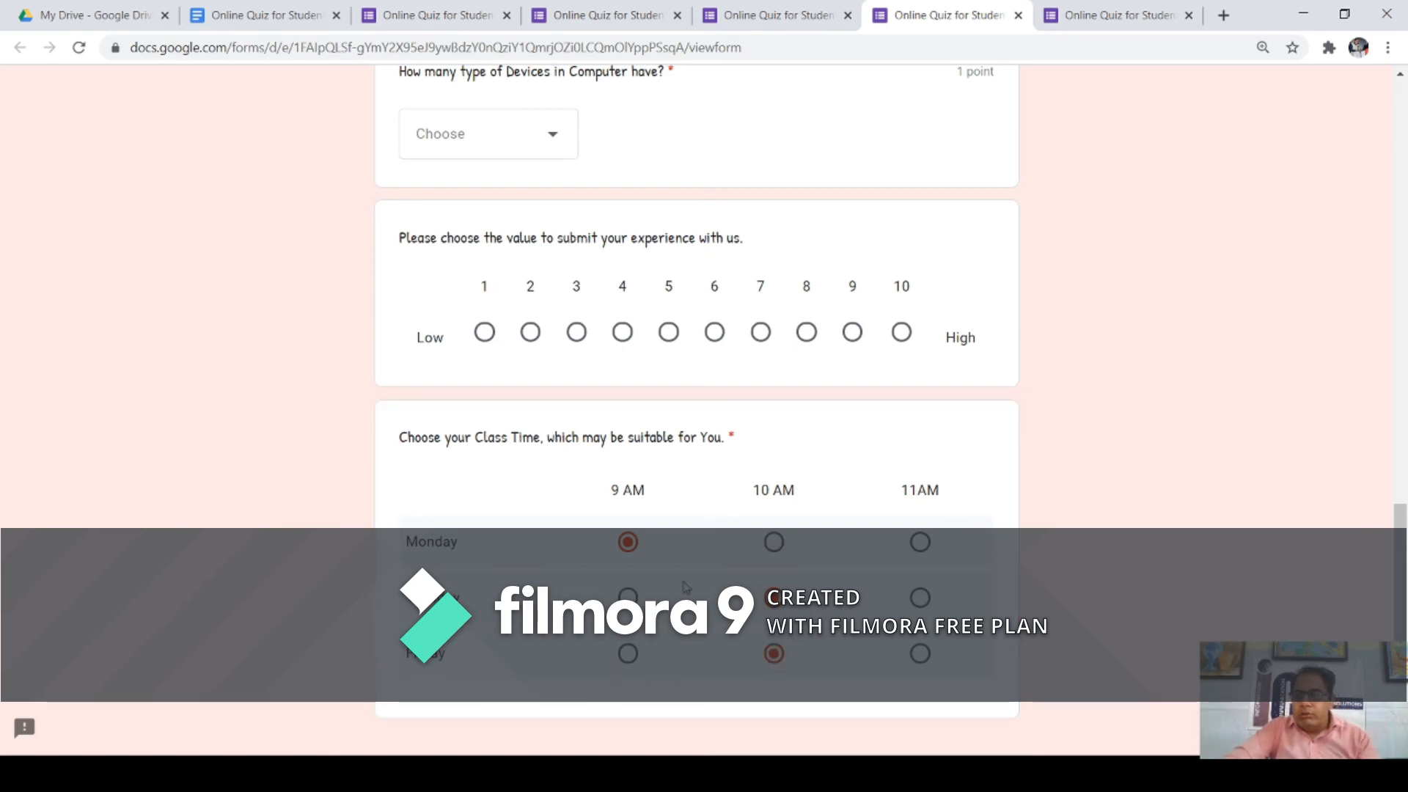
Step: Test the rating scale by picking values from 10 down to 2, then return to the editor
scroll(686, 587, "down", 3)
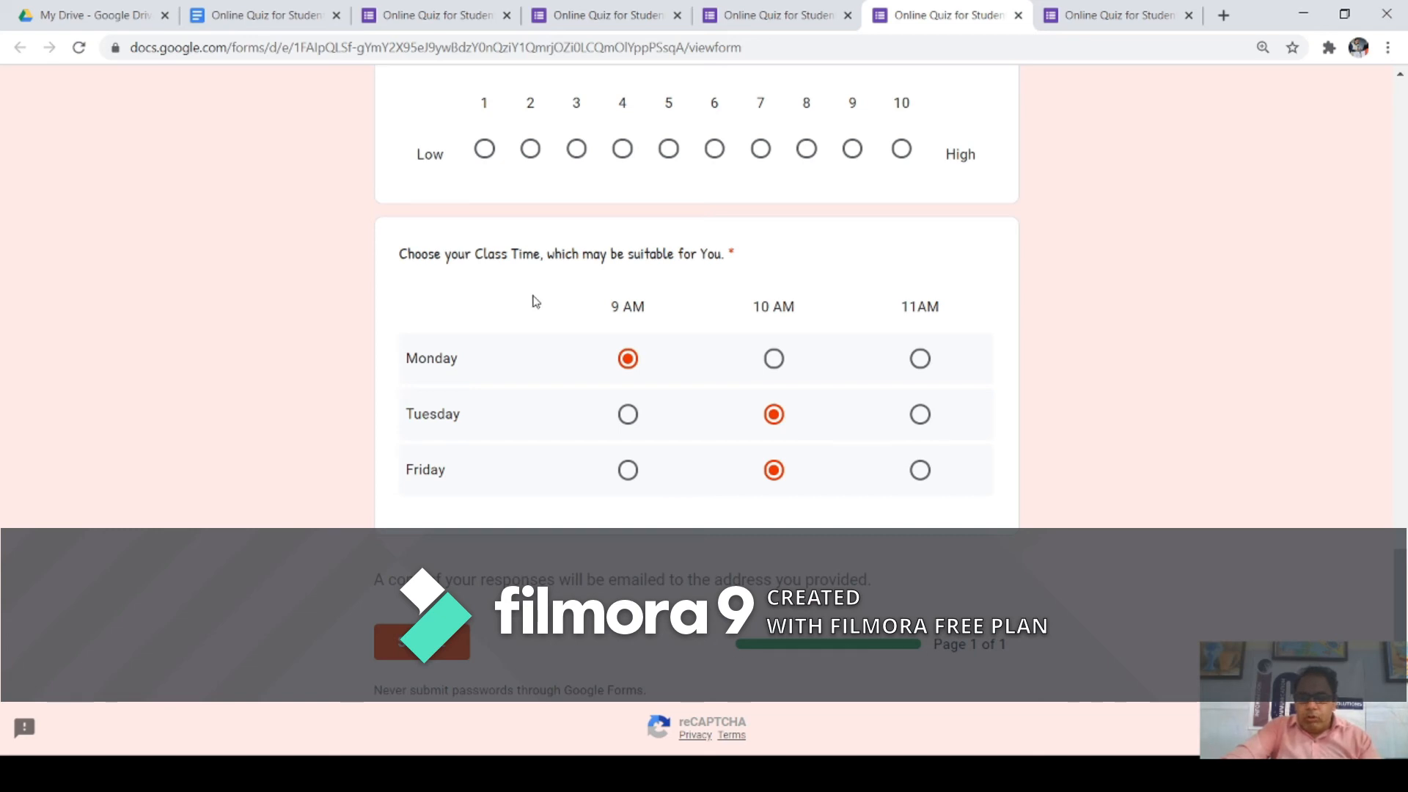
scroll(539, 300, "up", 4)
left_click_drag(409, 332, 749, 329)
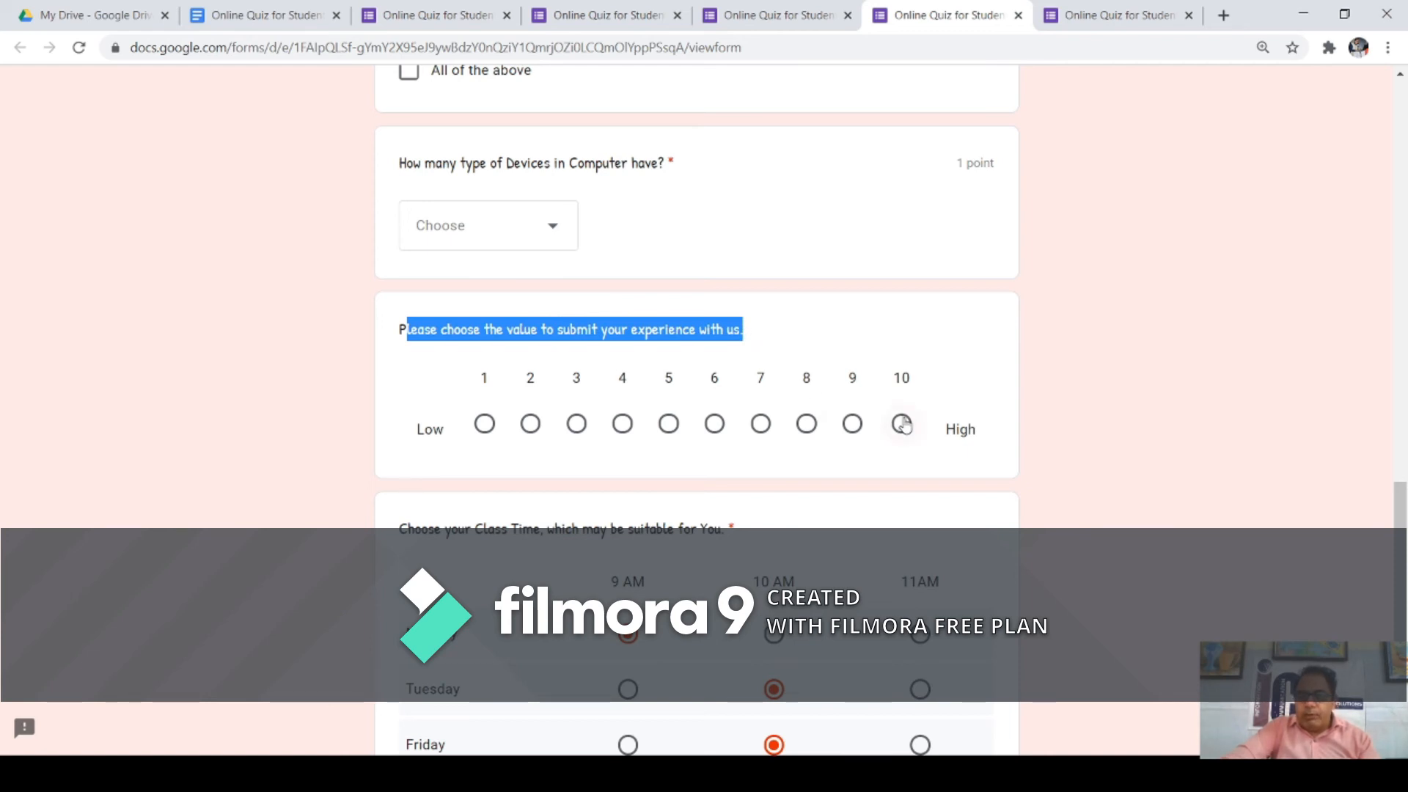
left_click(901, 424)
left_click(852, 428)
left_click(807, 429)
left_click(759, 428)
left_click(715, 428)
left_click(669, 428)
left_click(623, 429)
left_click(576, 433)
left_click(529, 431)
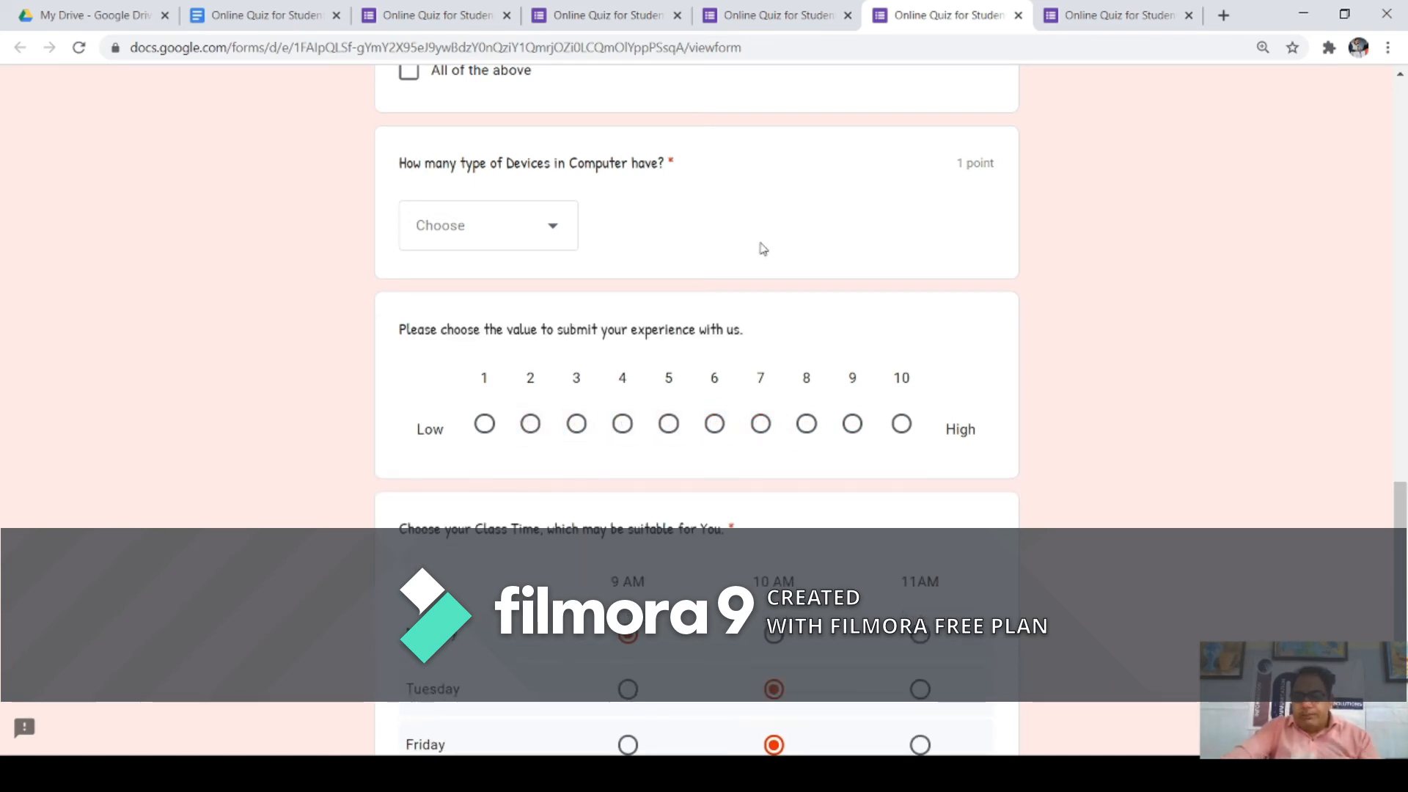
left_click(770, 15)
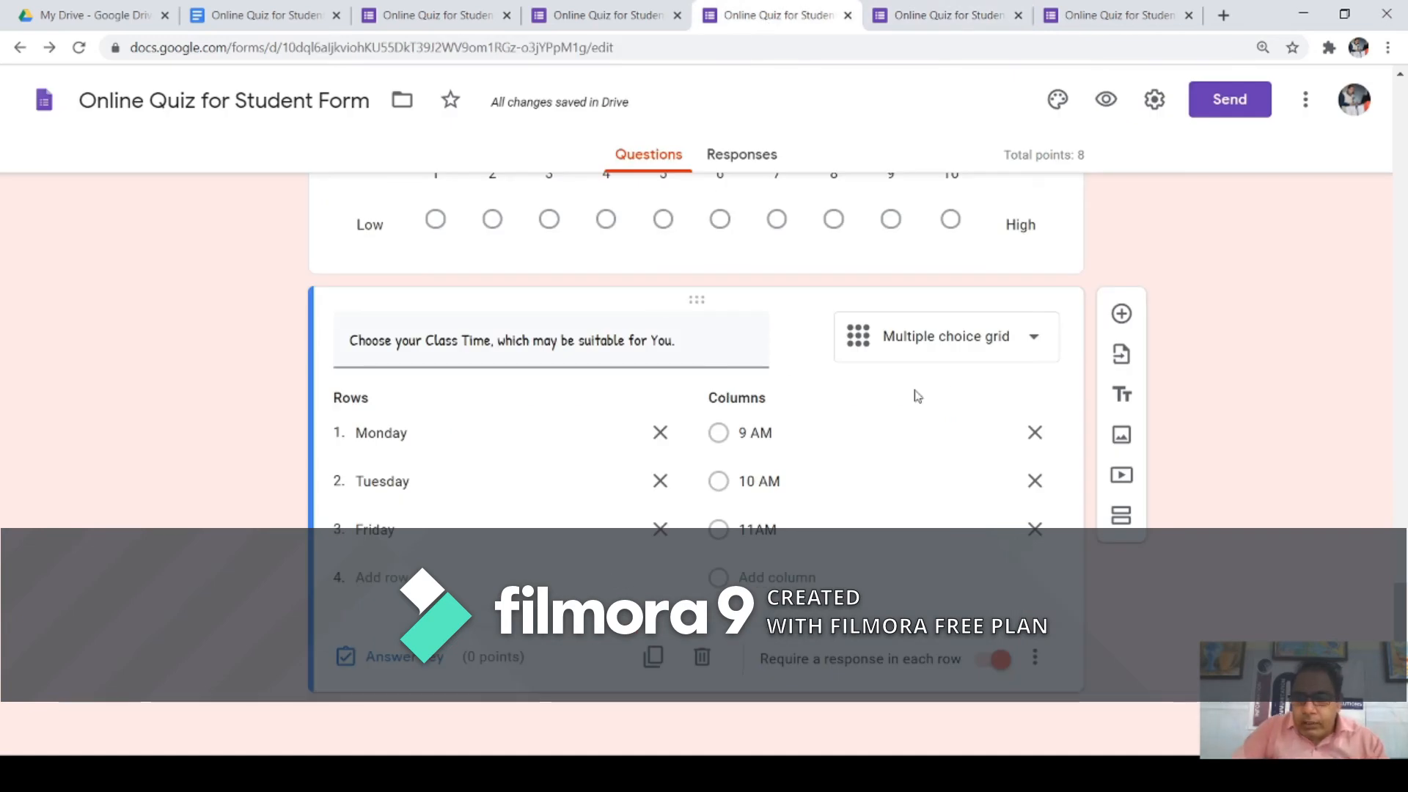
Step: Add a Date question titled 'Enter Your Date of Birth' and make it required
left_click(1120, 314)
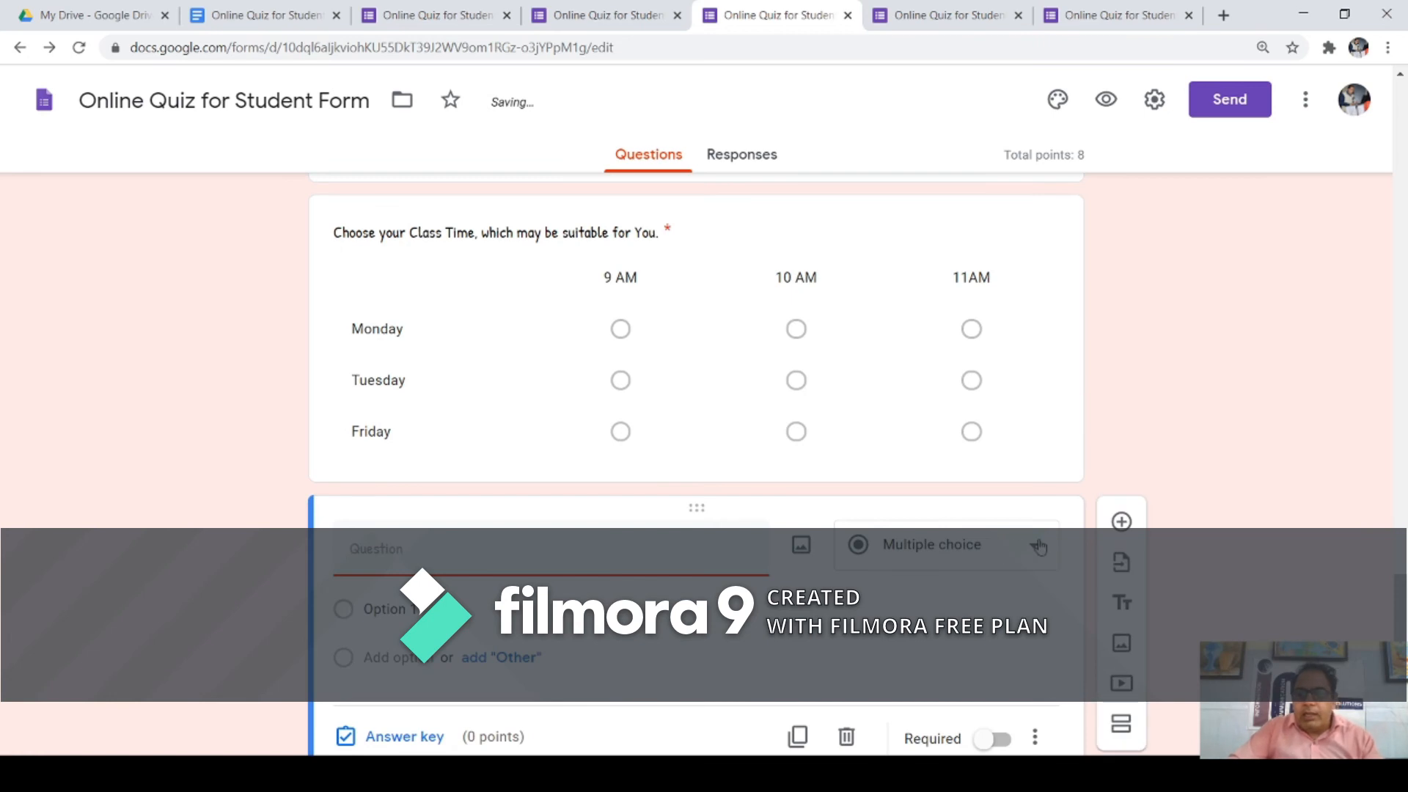
left_click(1035, 547)
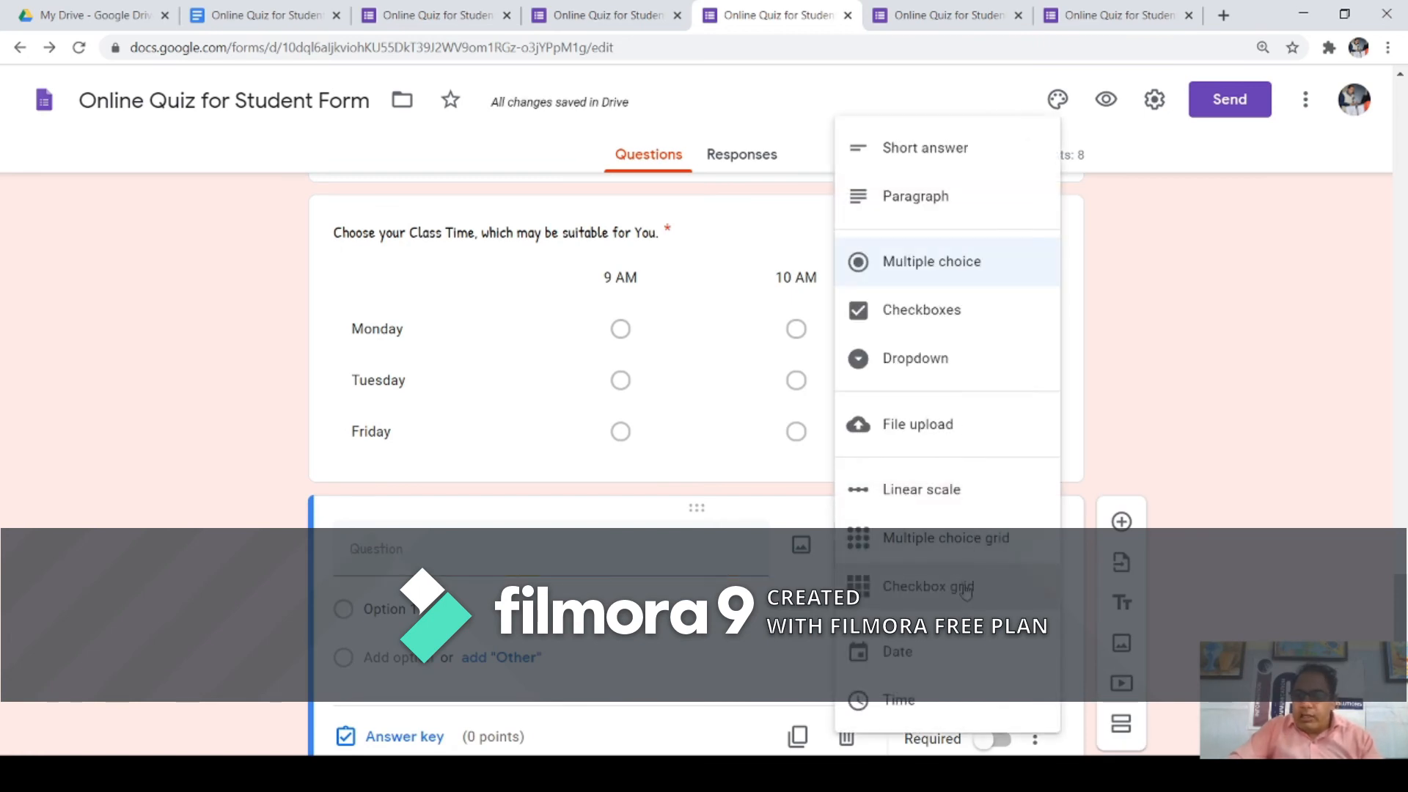
left_click(946, 649)
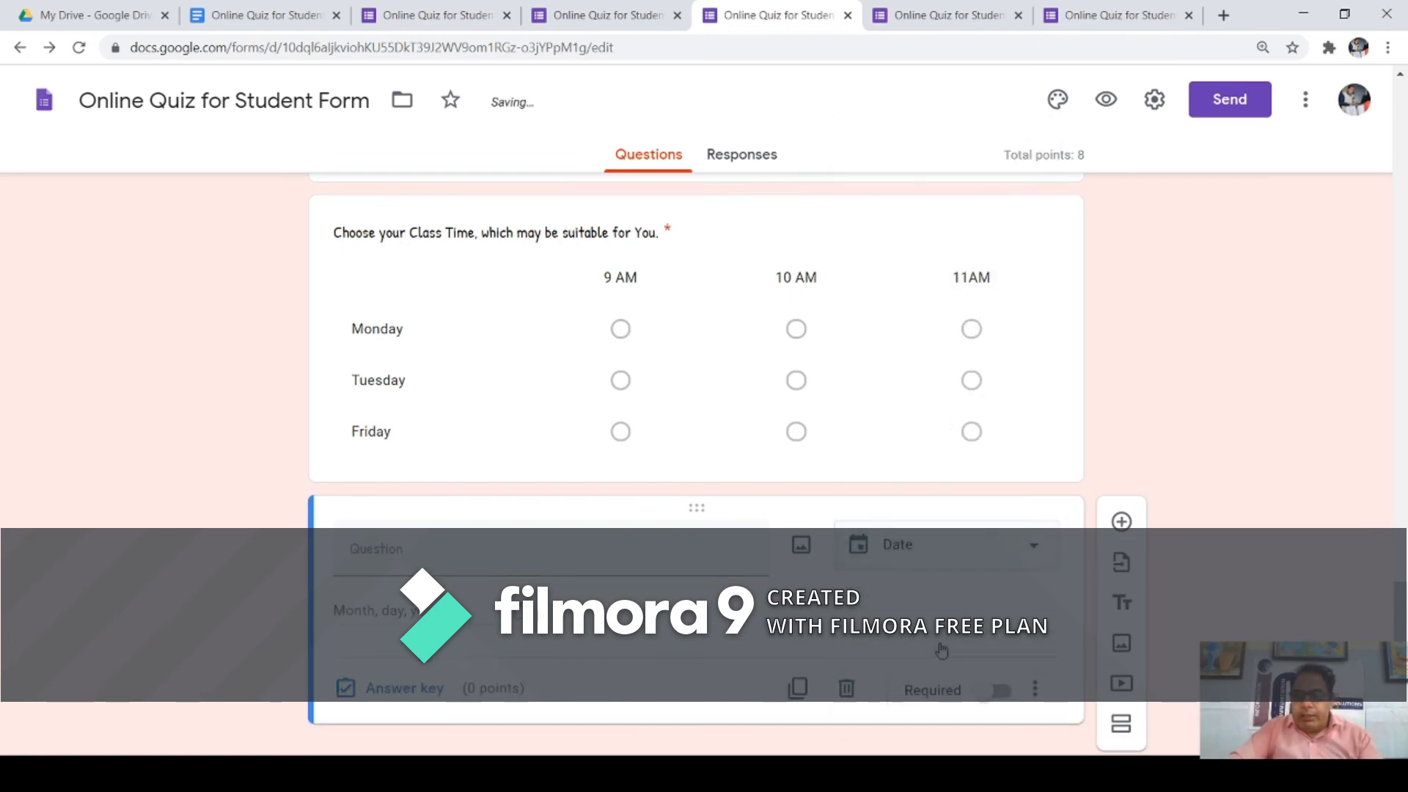
left_click(430, 564)
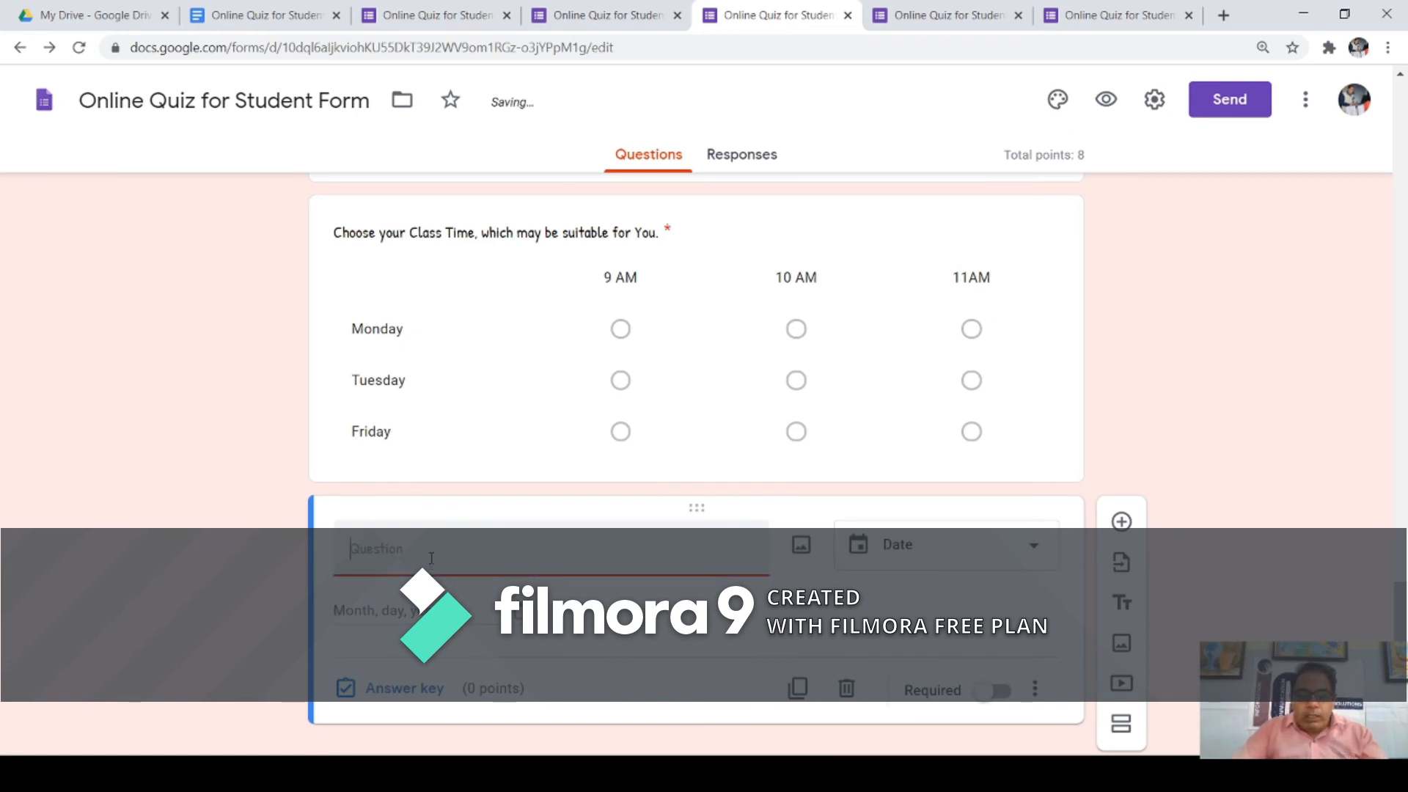
type("Entr")
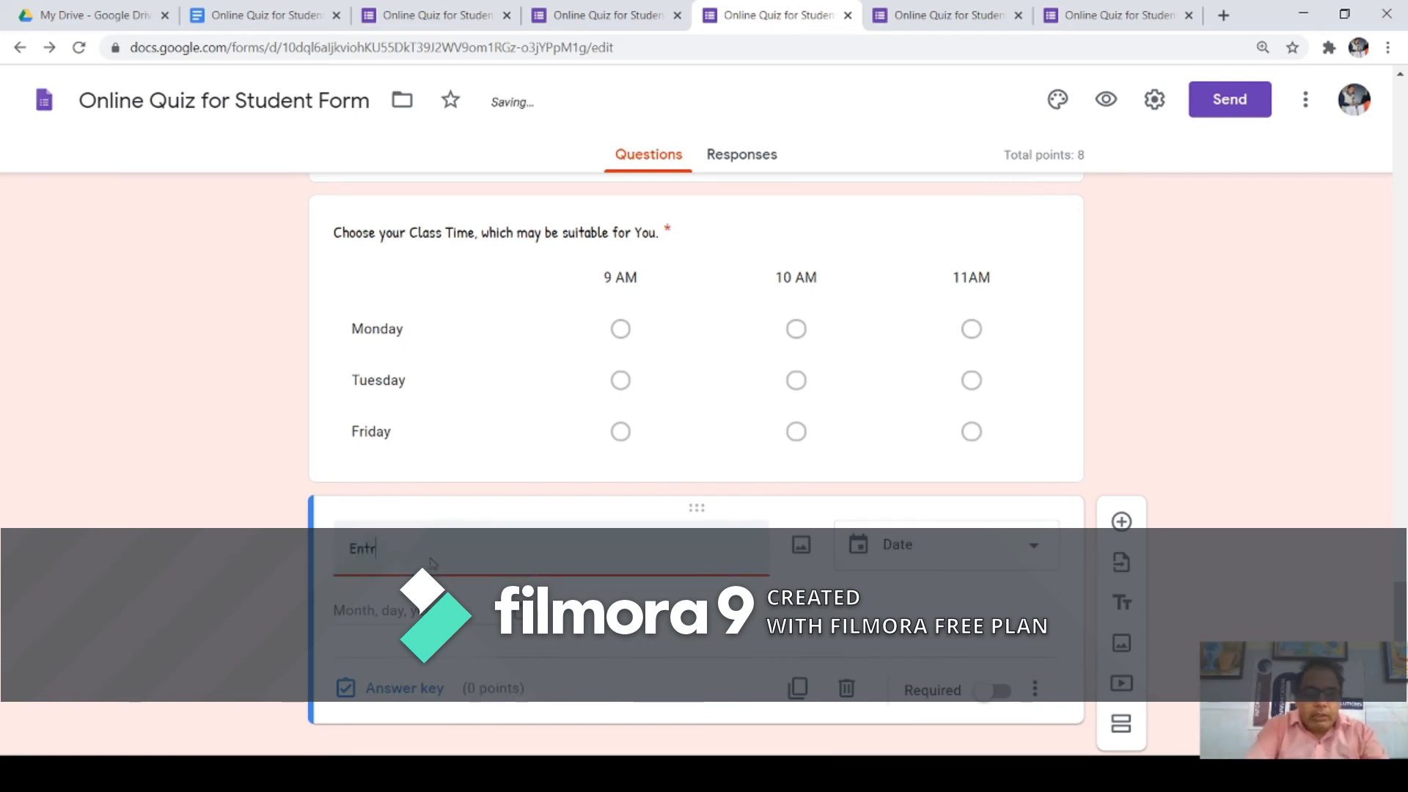
key("BackSpace")
type("er Your Date o")
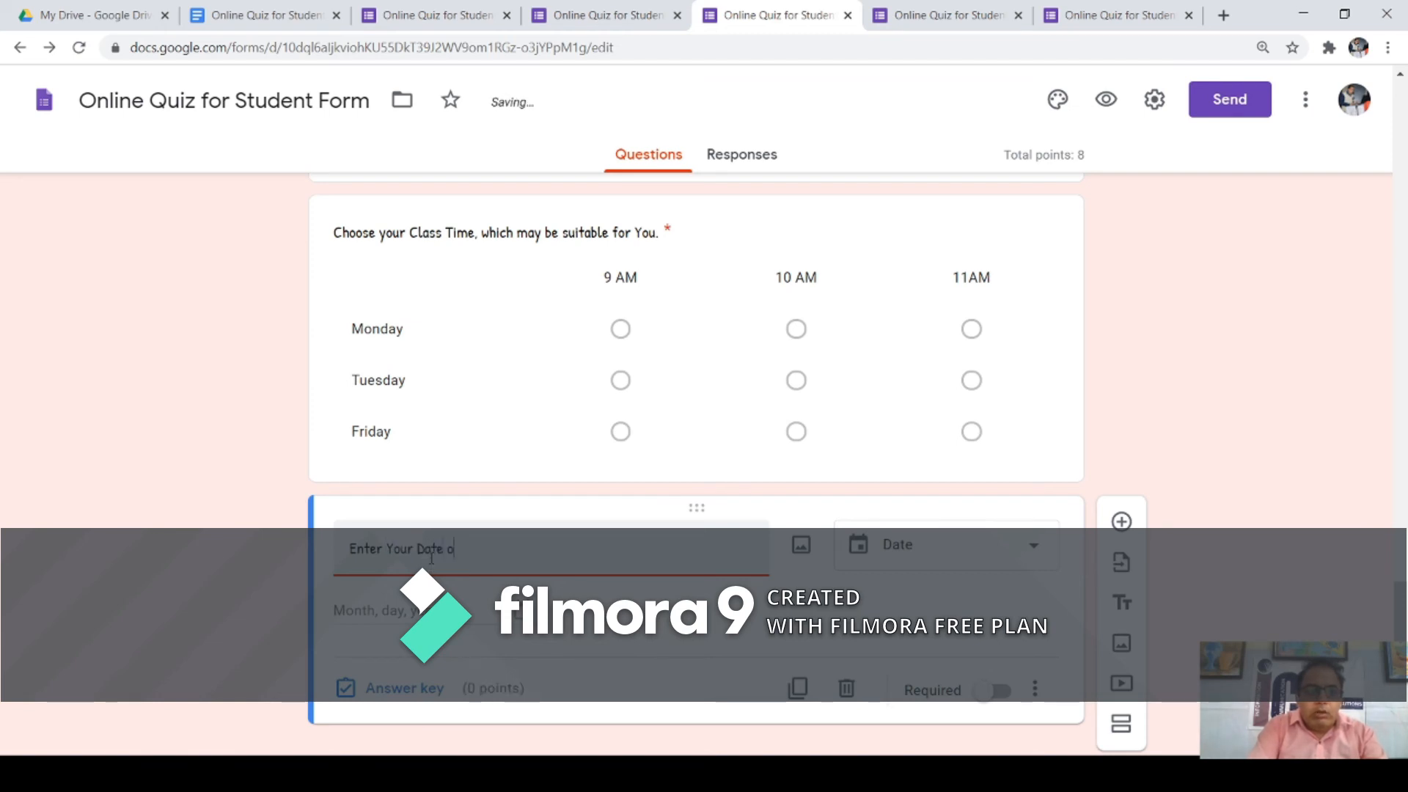
type("h")
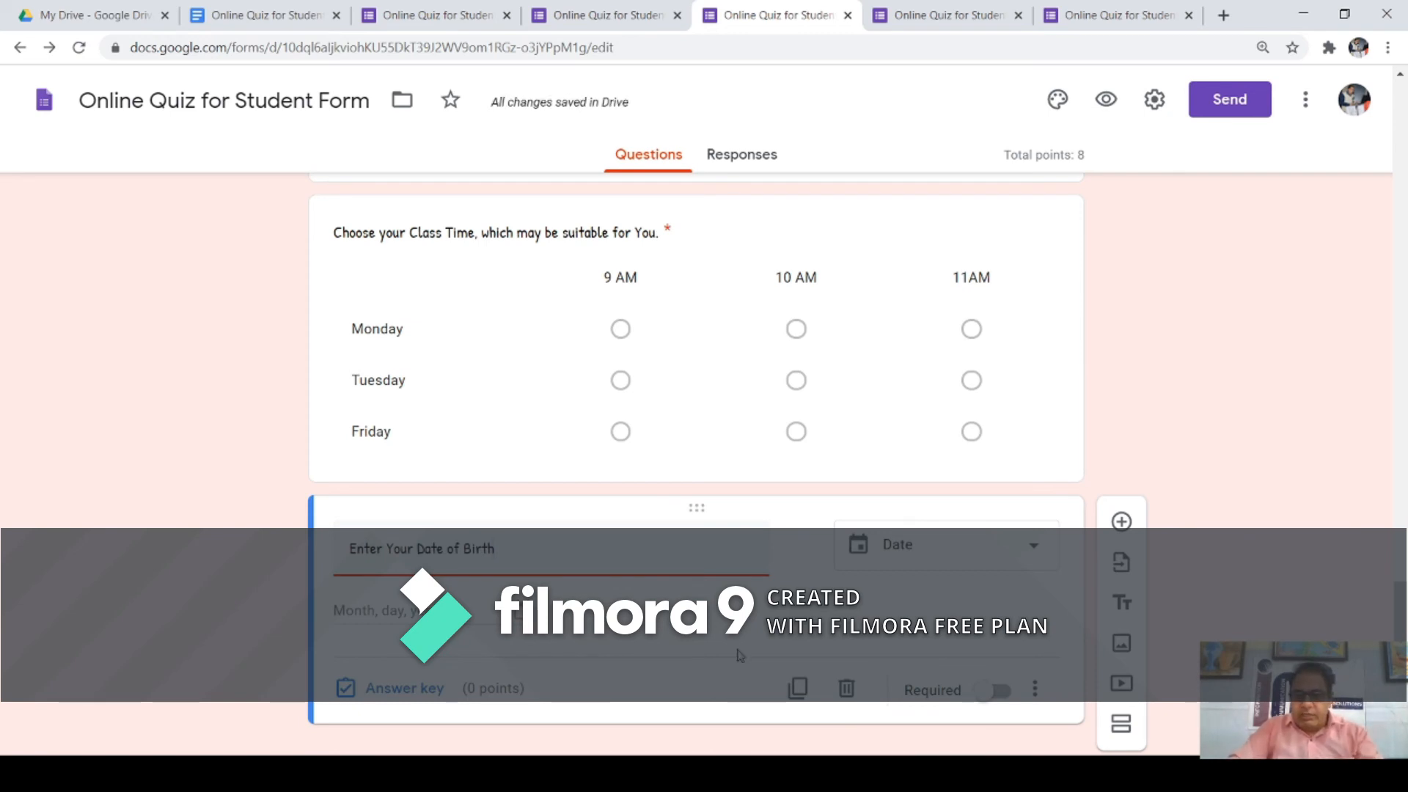
left_click(998, 695)
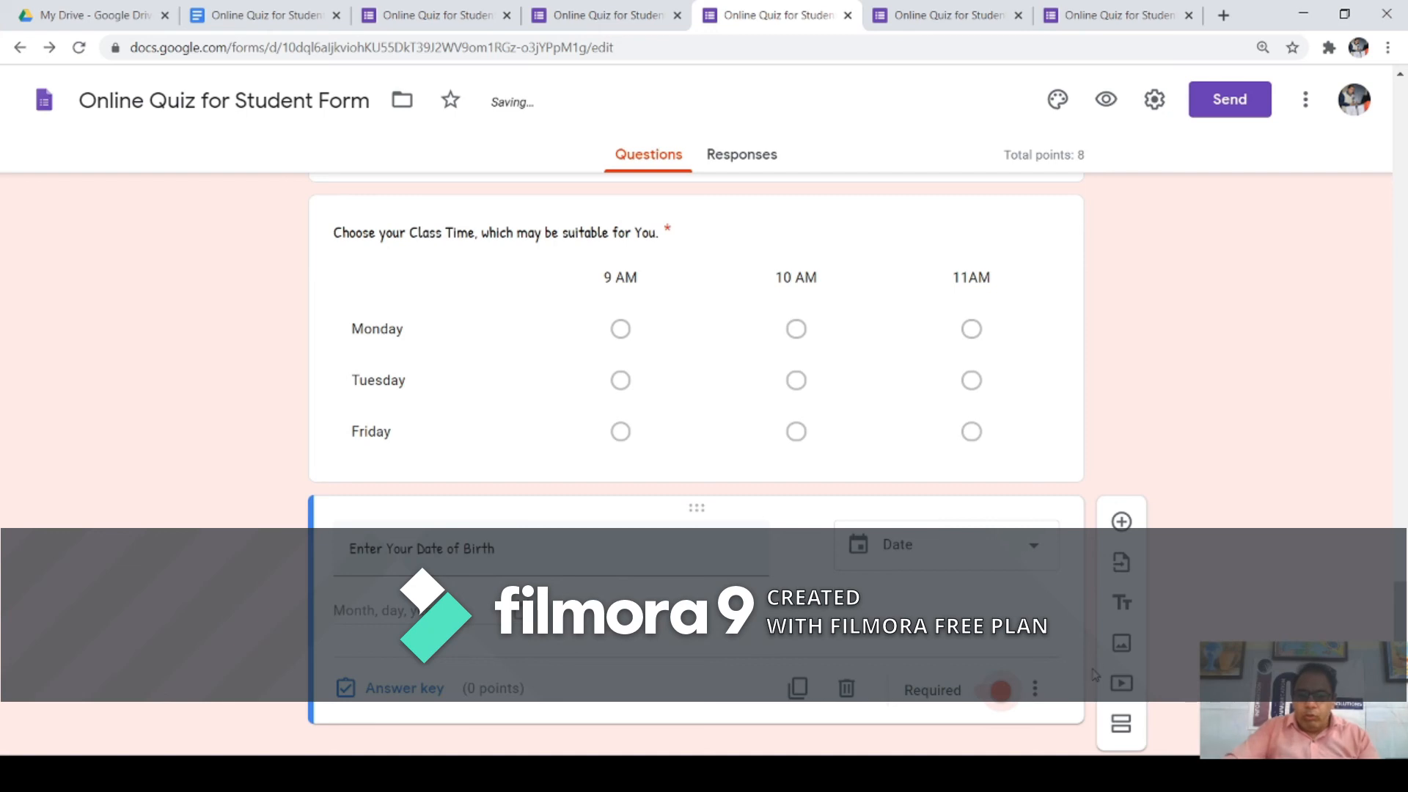
Step: Preview the form, pick 17-07-2020 as the Date of Birth, then return to editing
left_click(1106, 100)
scroll(575, 273, "down", 20)
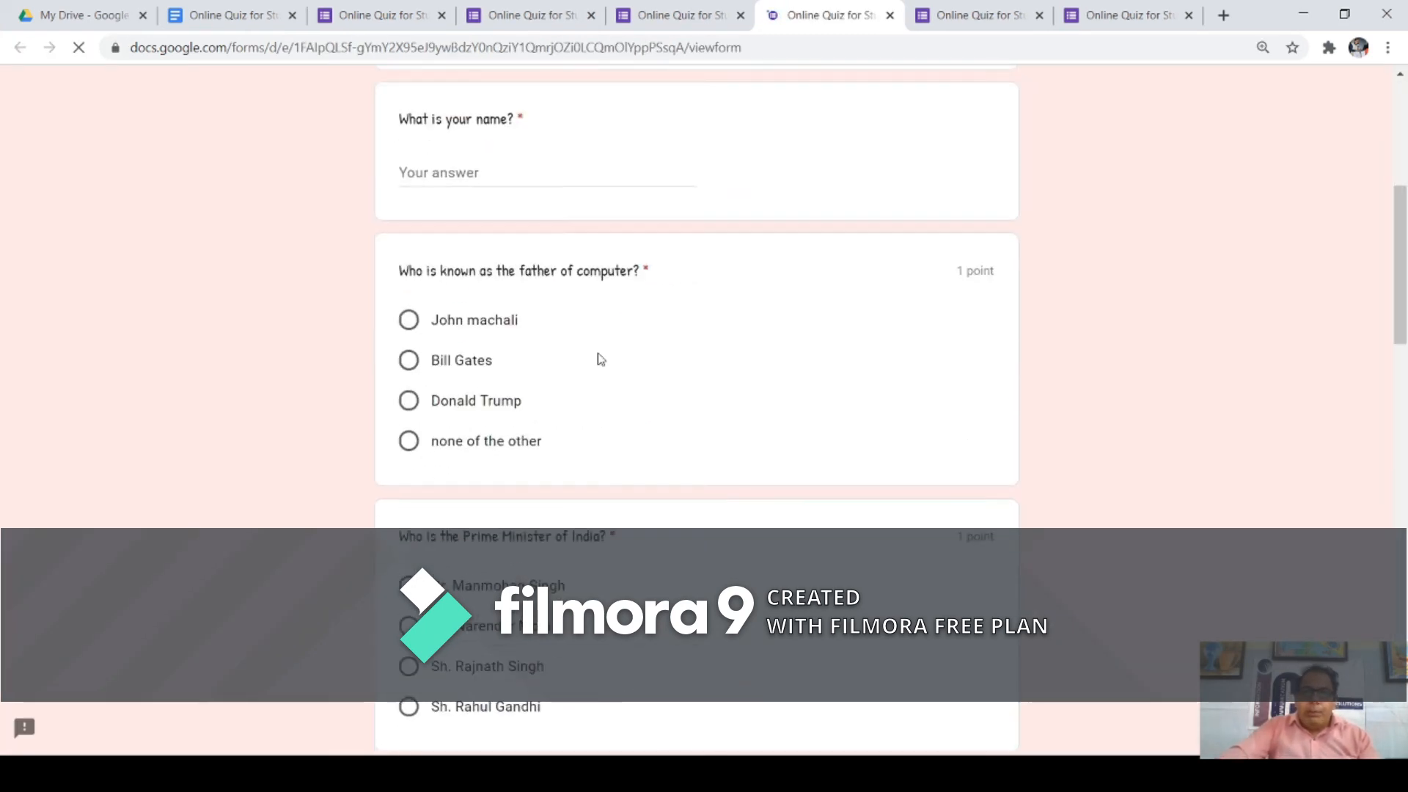
scroll(608, 335, "down", 3)
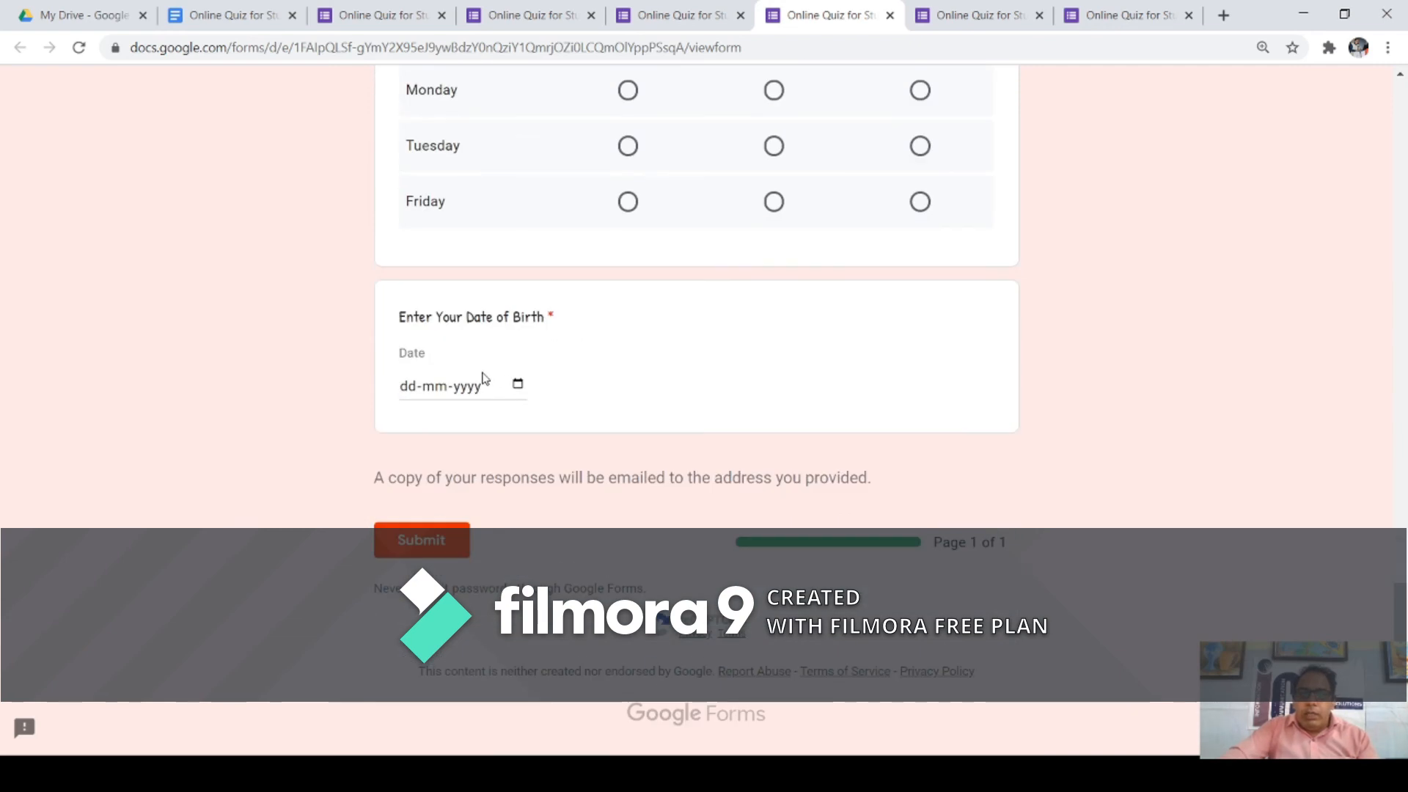
left_click(520, 388)
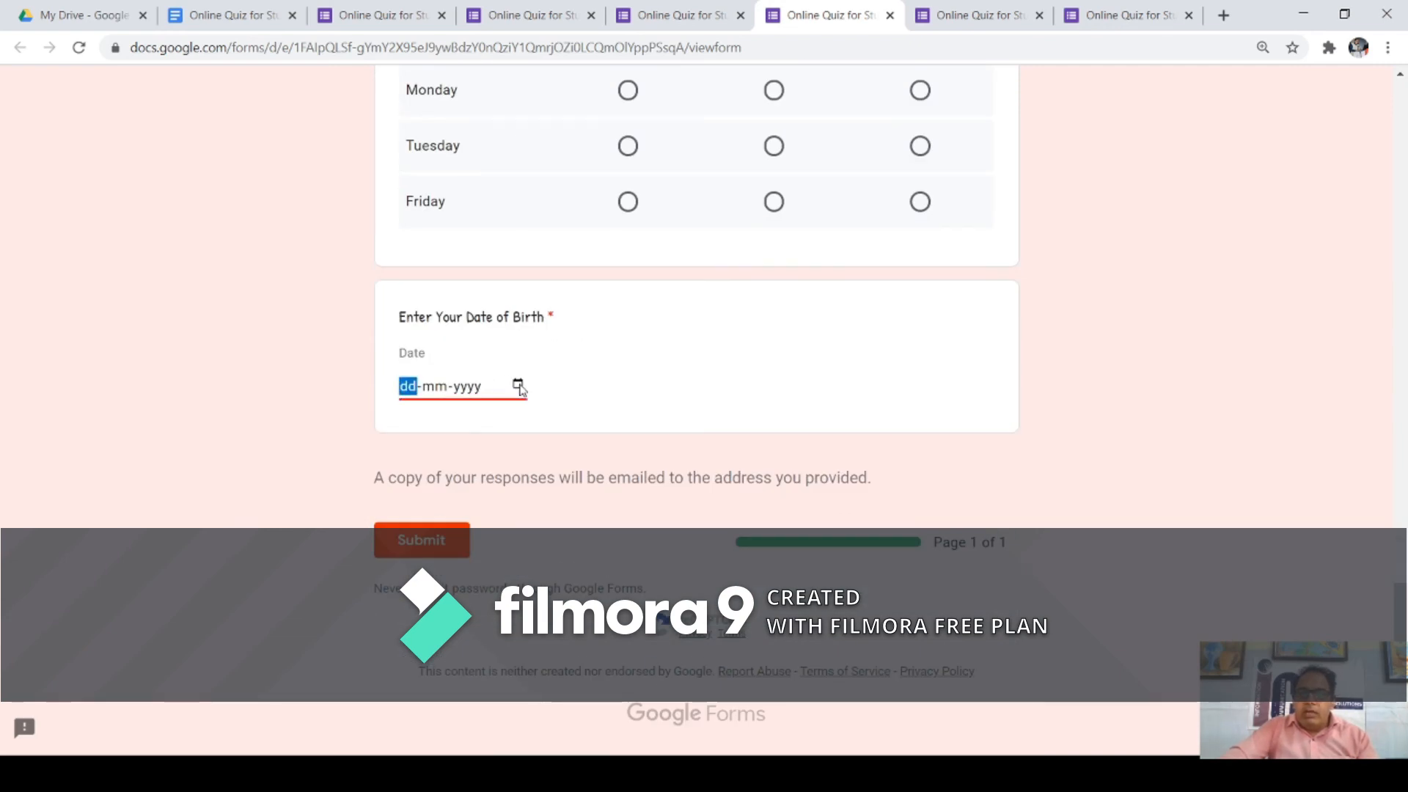
left_click(540, 550)
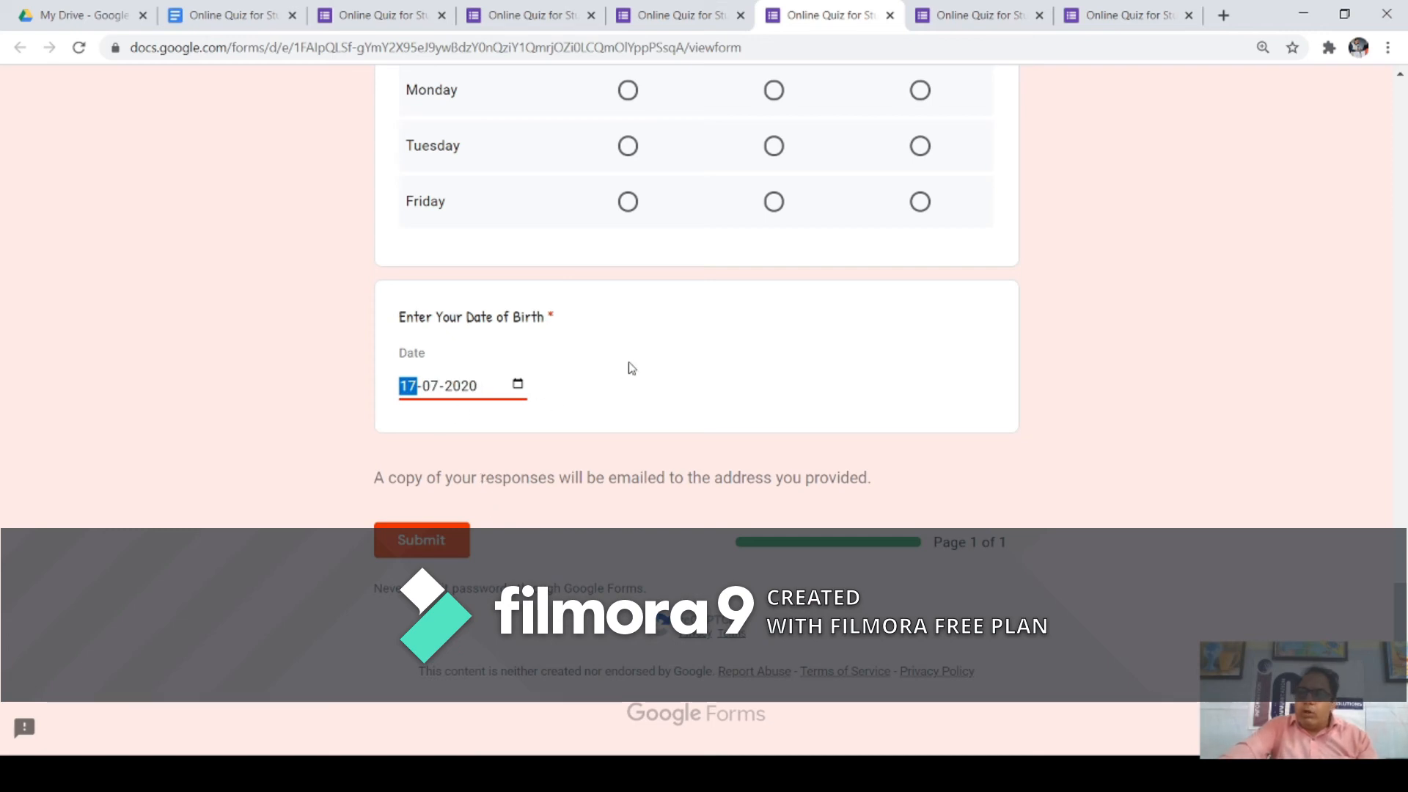
scroll(627, 363, "up", 10)
scroll(625, 355, "up", 15)
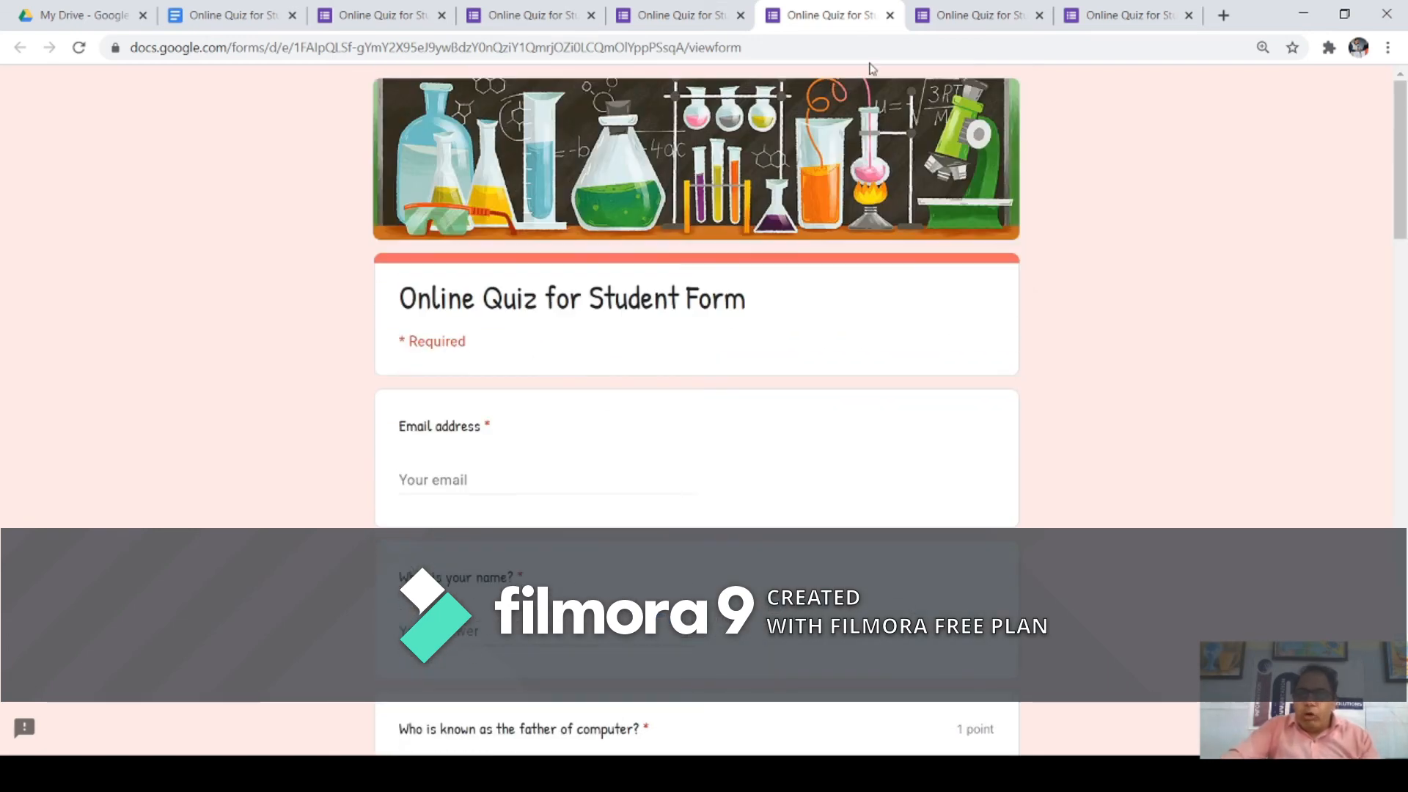
left_click(1019, 15)
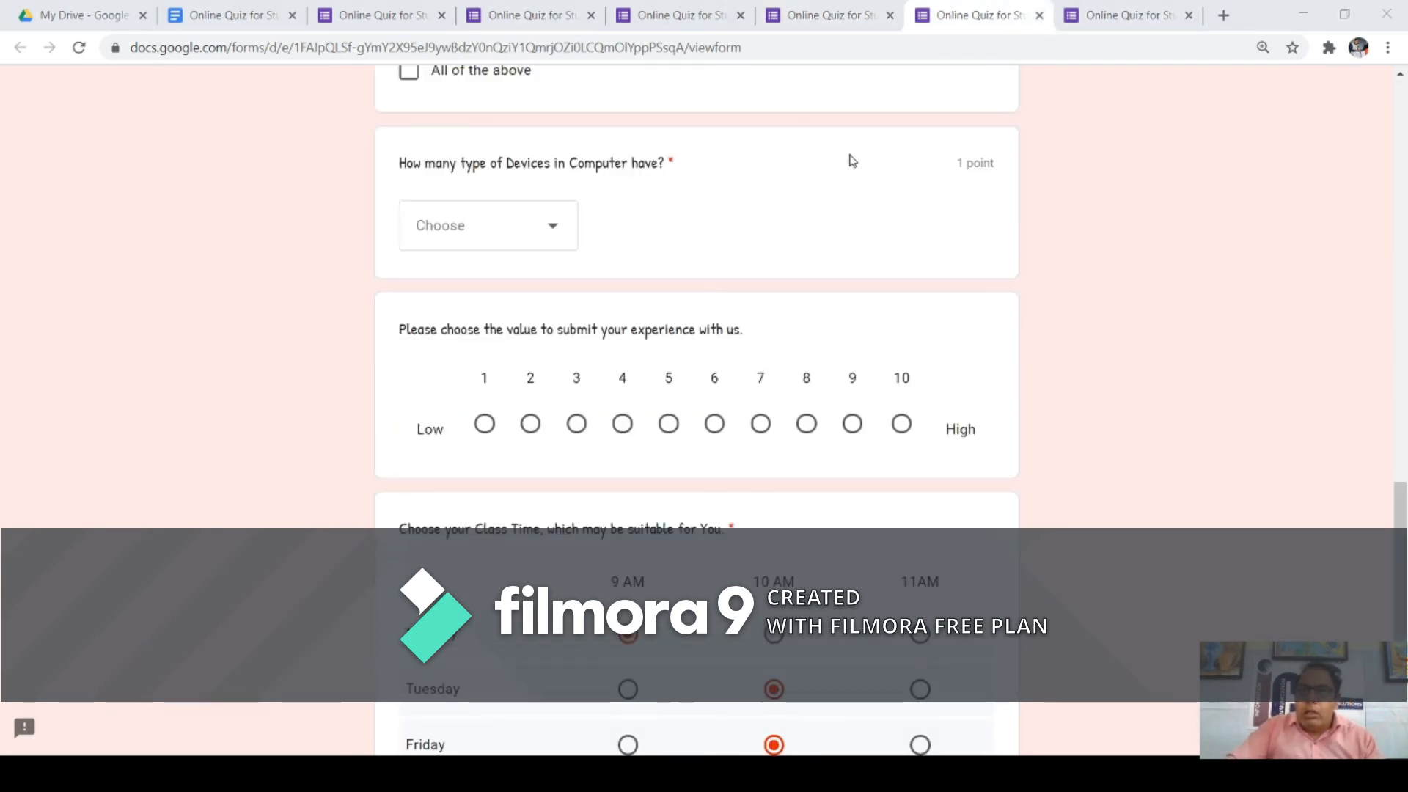
left_click(817, 17)
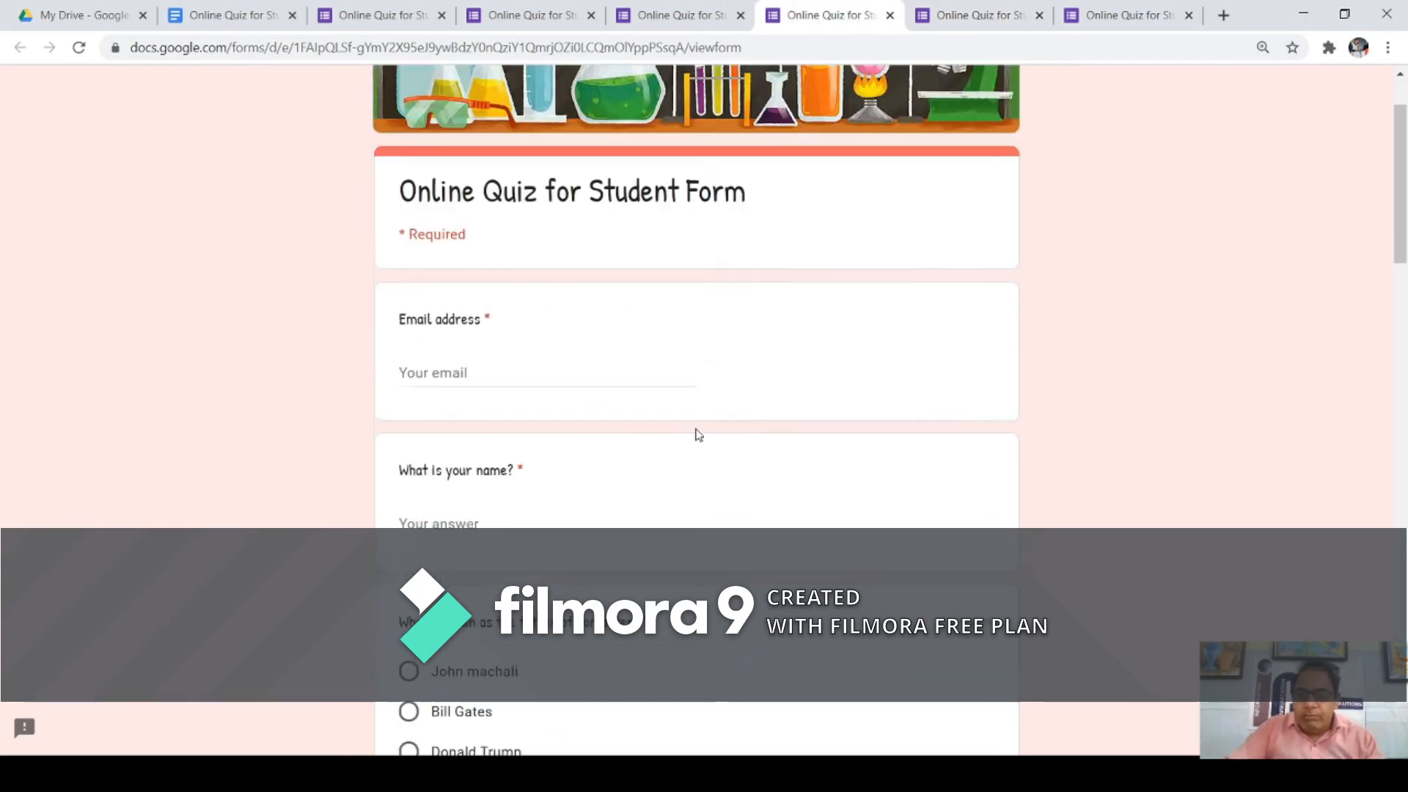
scroll(698, 434, "down", 15)
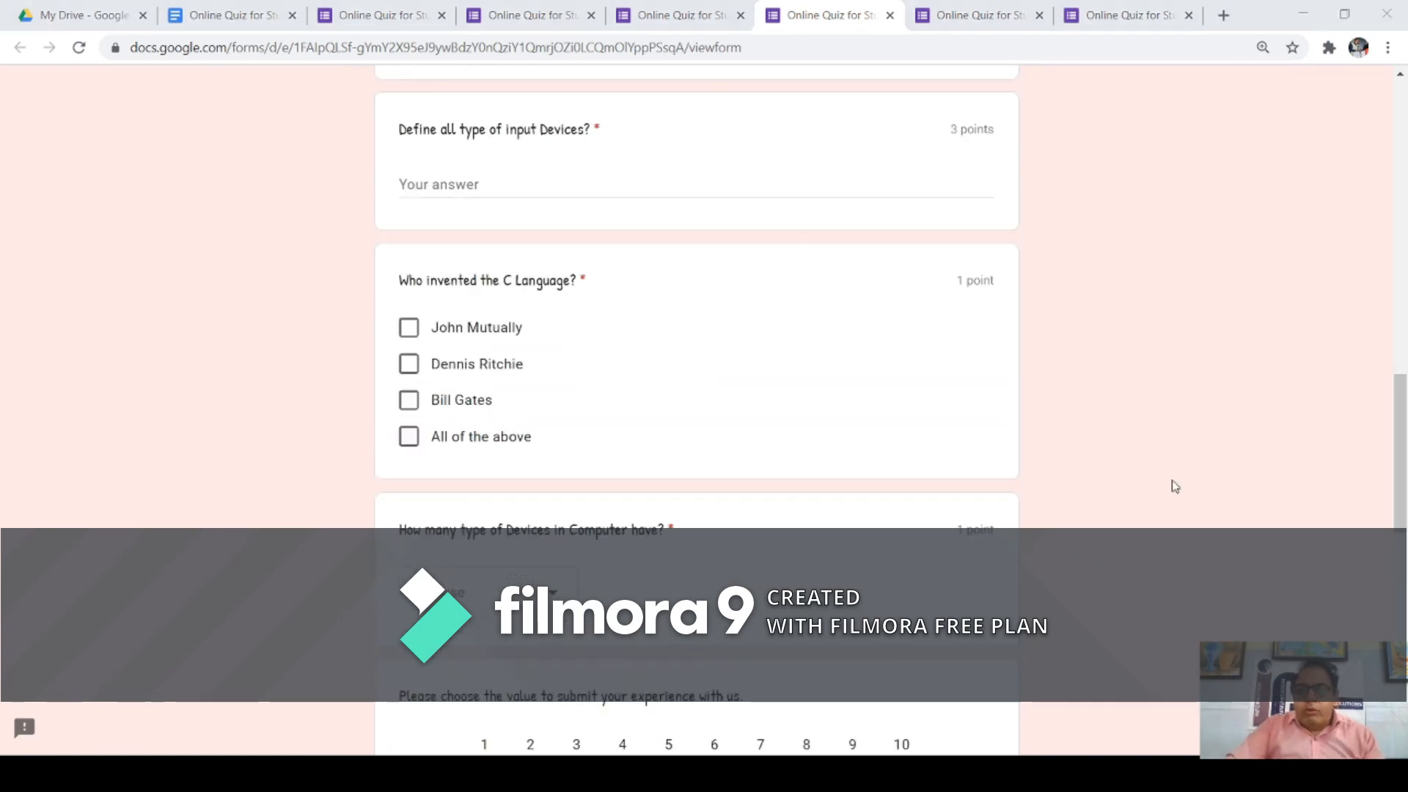
left_click(798, 160)
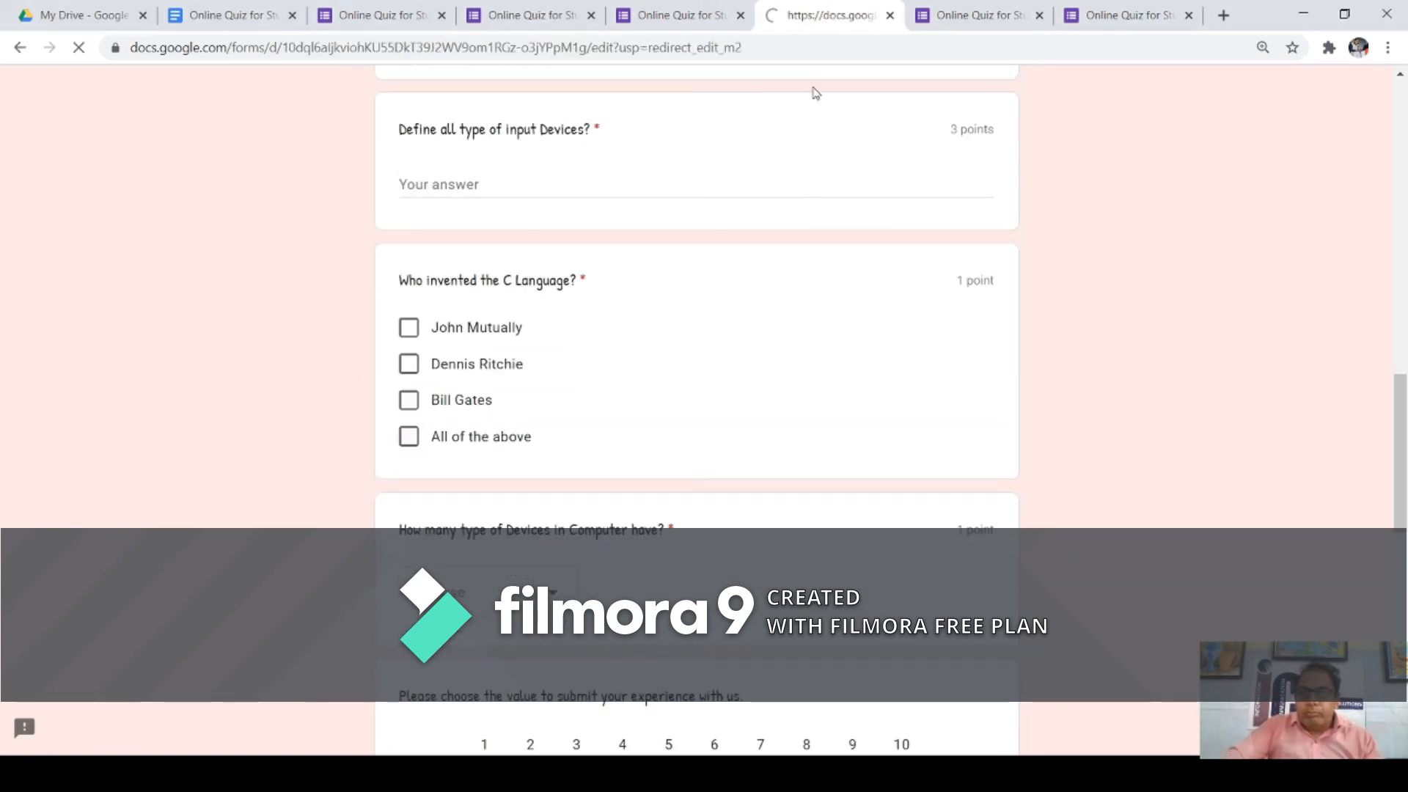
scroll(737, 365, "down", 2)
scroll(737, 365, "down", 20)
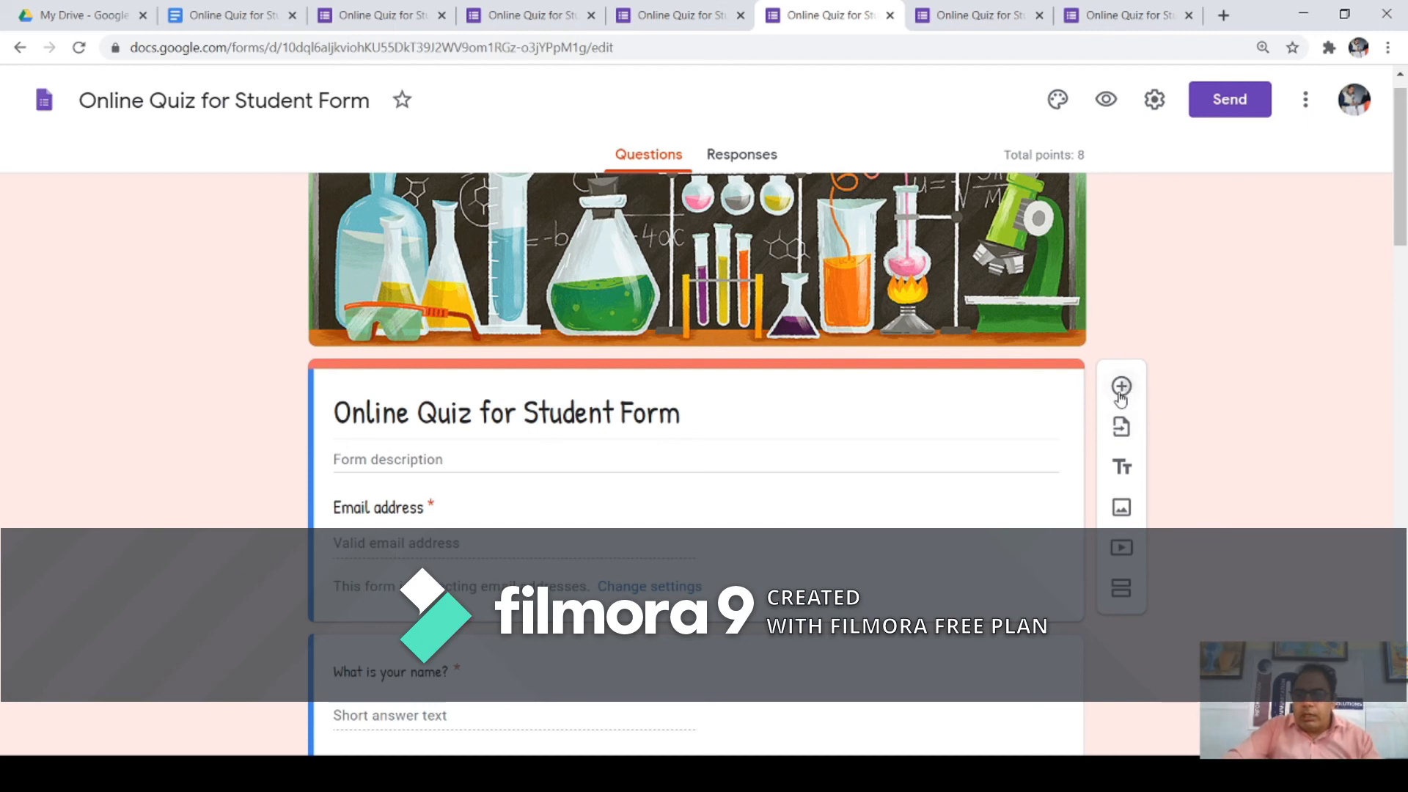
left_click(1121, 387)
scroll(917, 533, "down", 5)
scroll(903, 315, "up", 3)
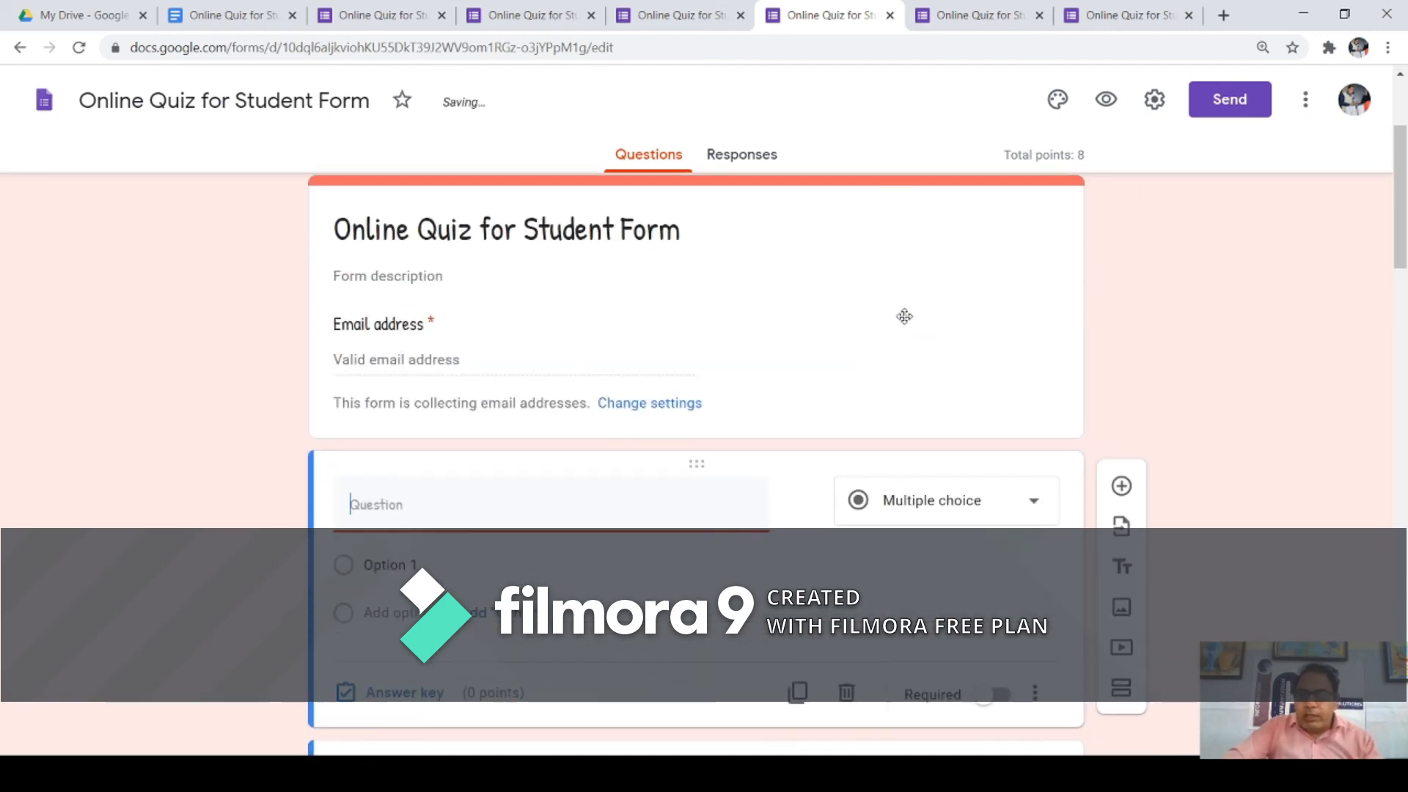
left_click(1034, 506)
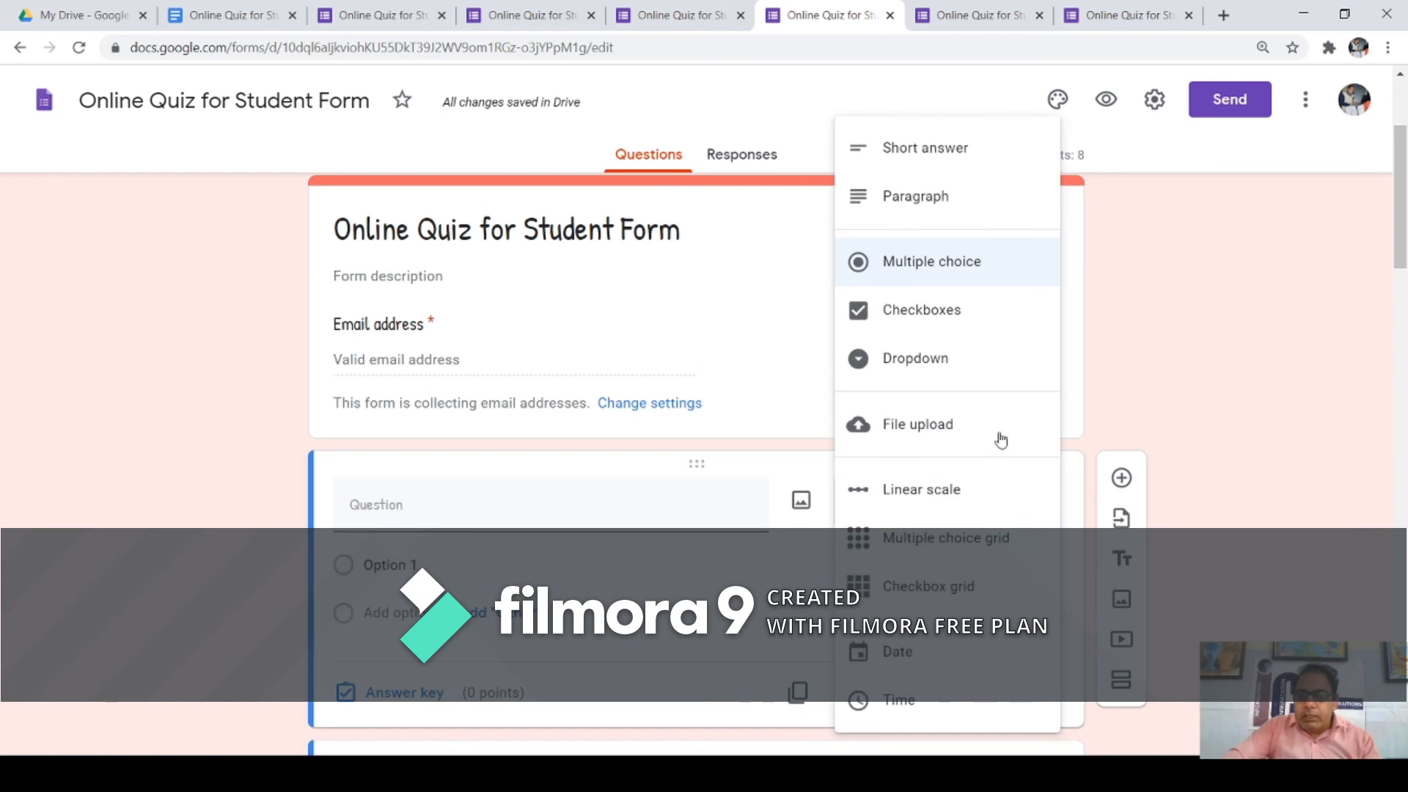
left_click(913, 704)
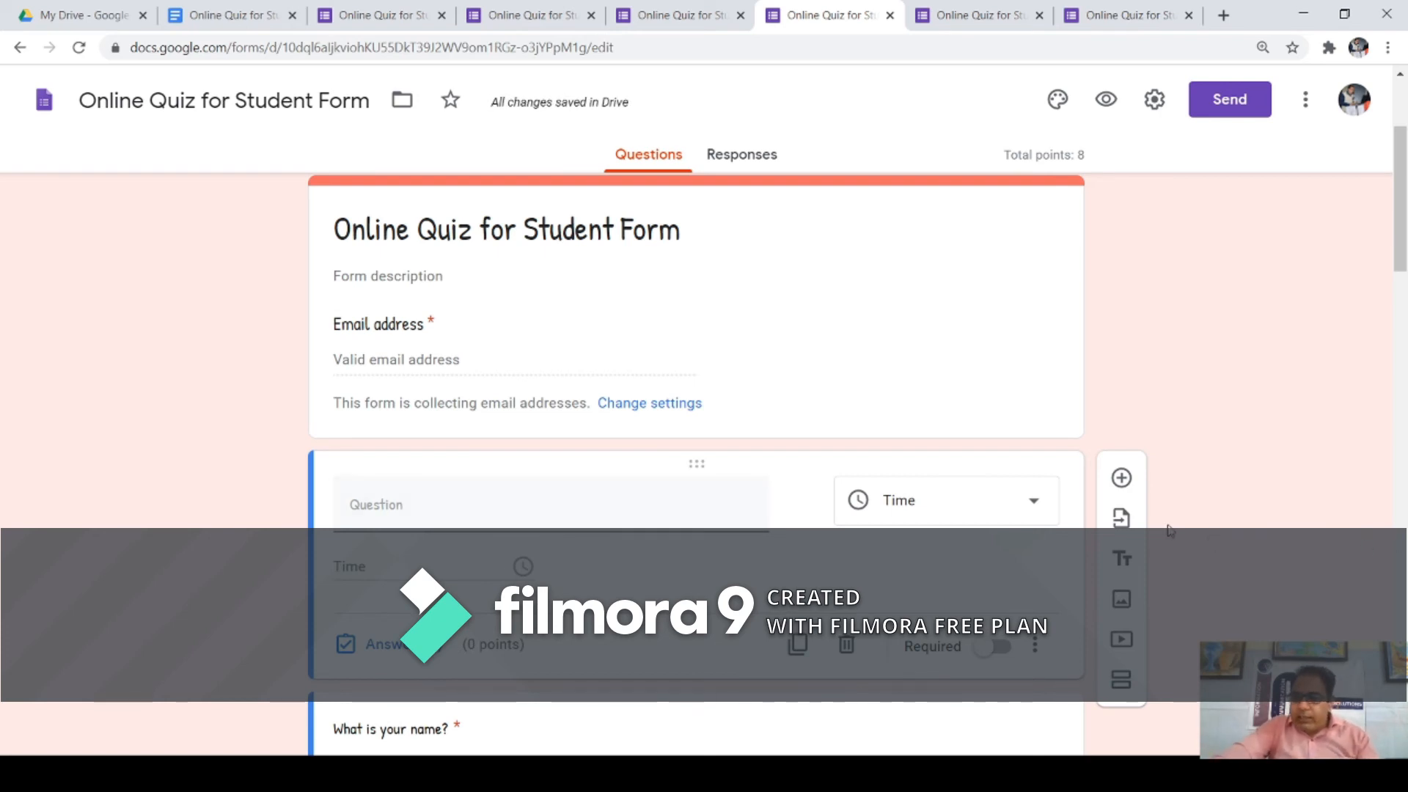
Step: Pick the Online IP Quiz form as the import source and mark all its questions
left_click(1124, 521)
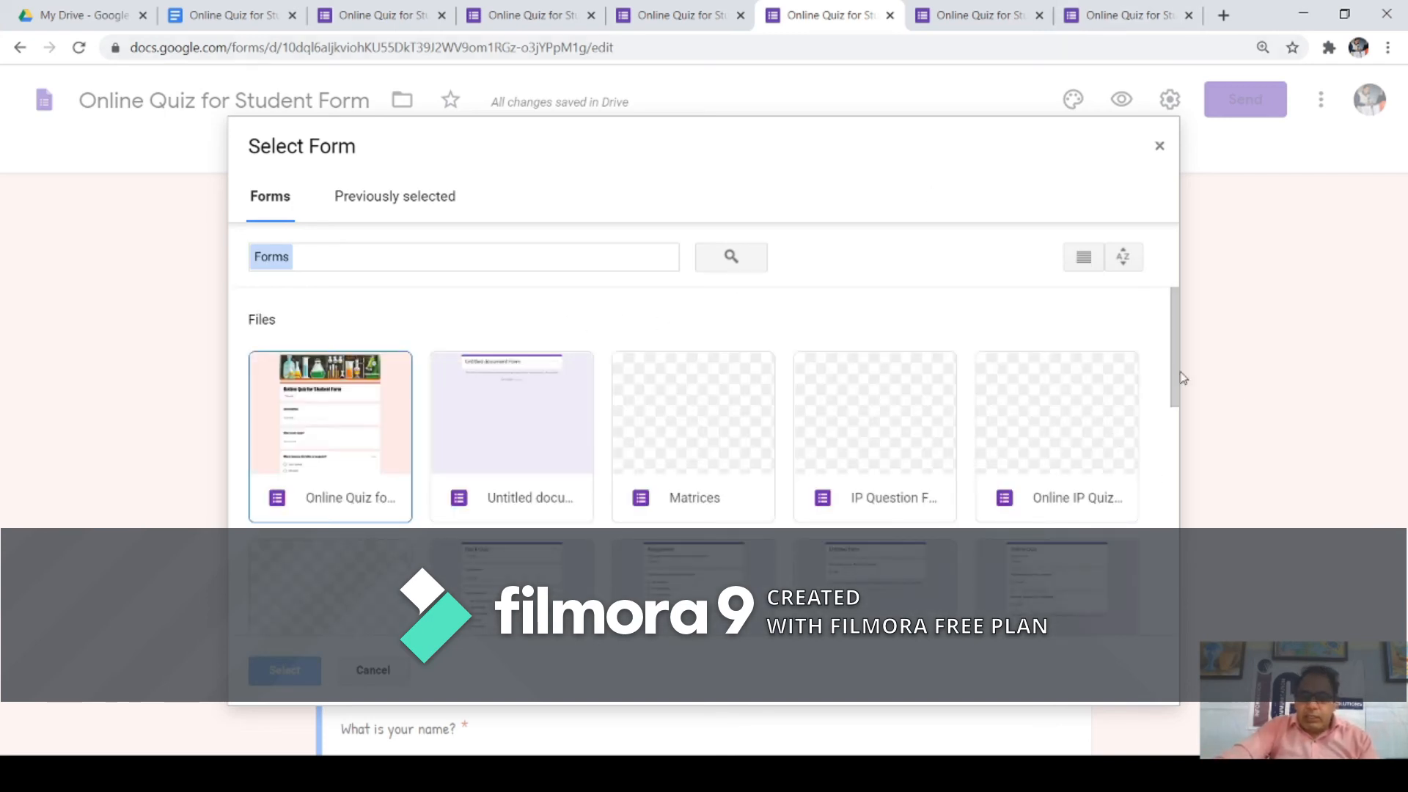
scroll(1173, 366, "down", 1)
scroll(1093, 370, "up", 1)
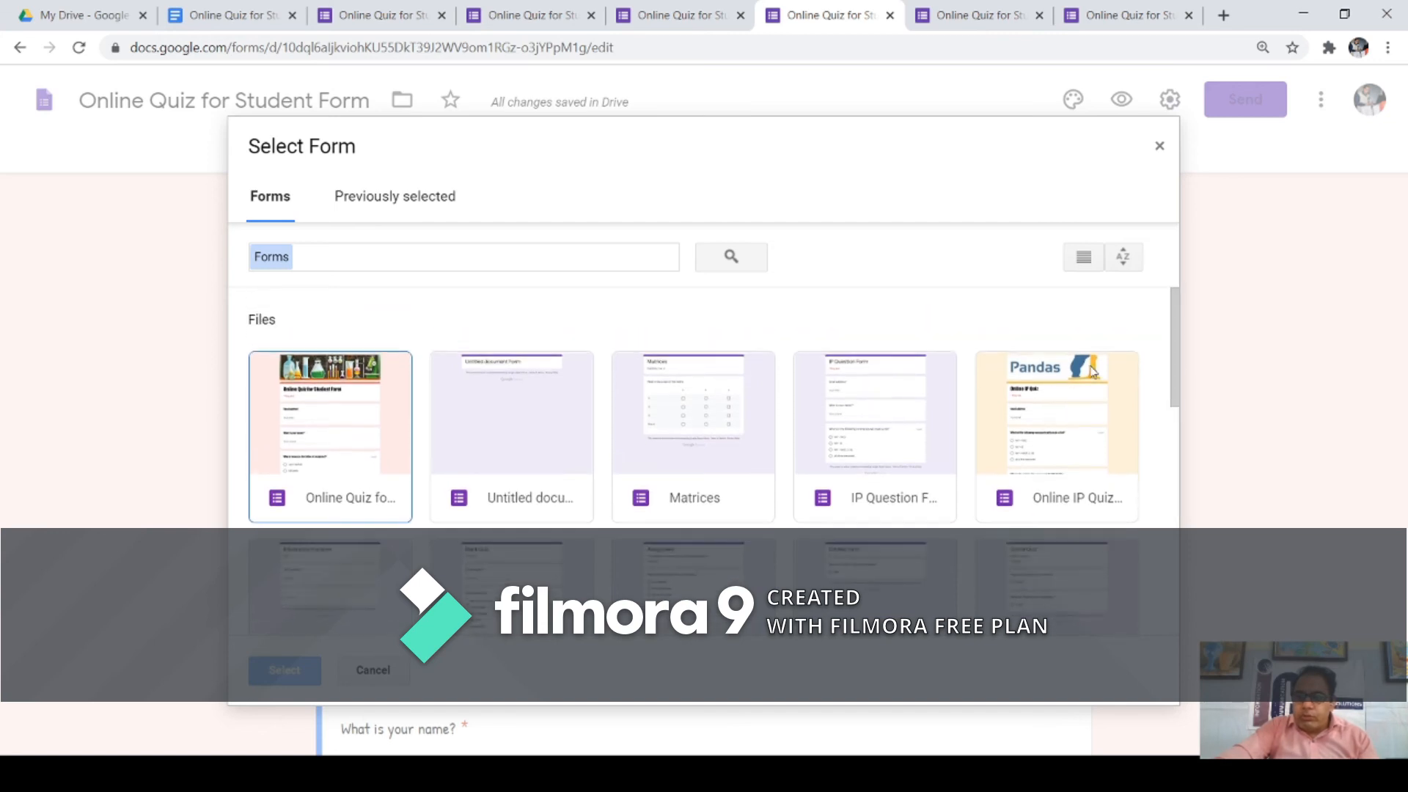
left_click(1039, 406)
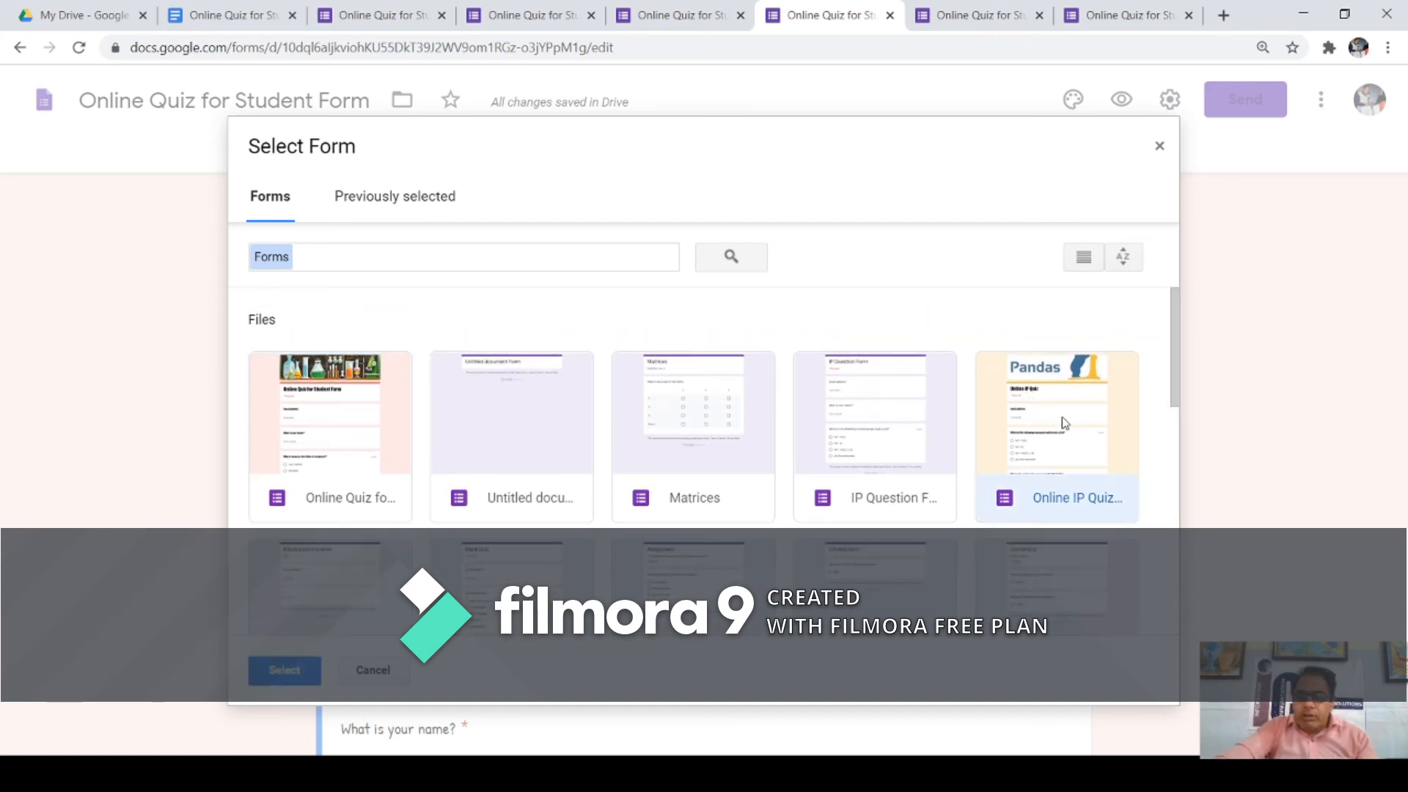
scroll(345, 577, "down", 2)
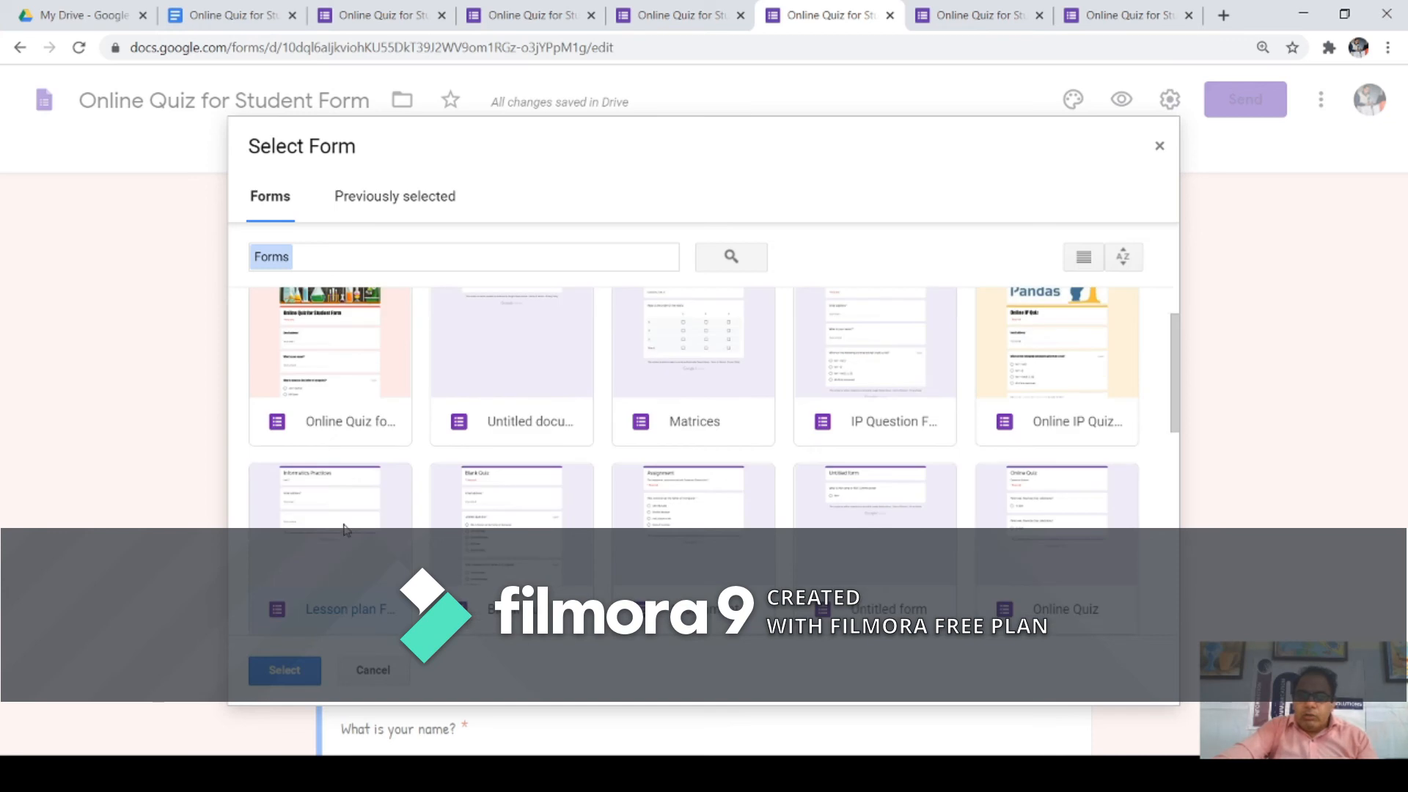
left_click(297, 371)
left_click(526, 386)
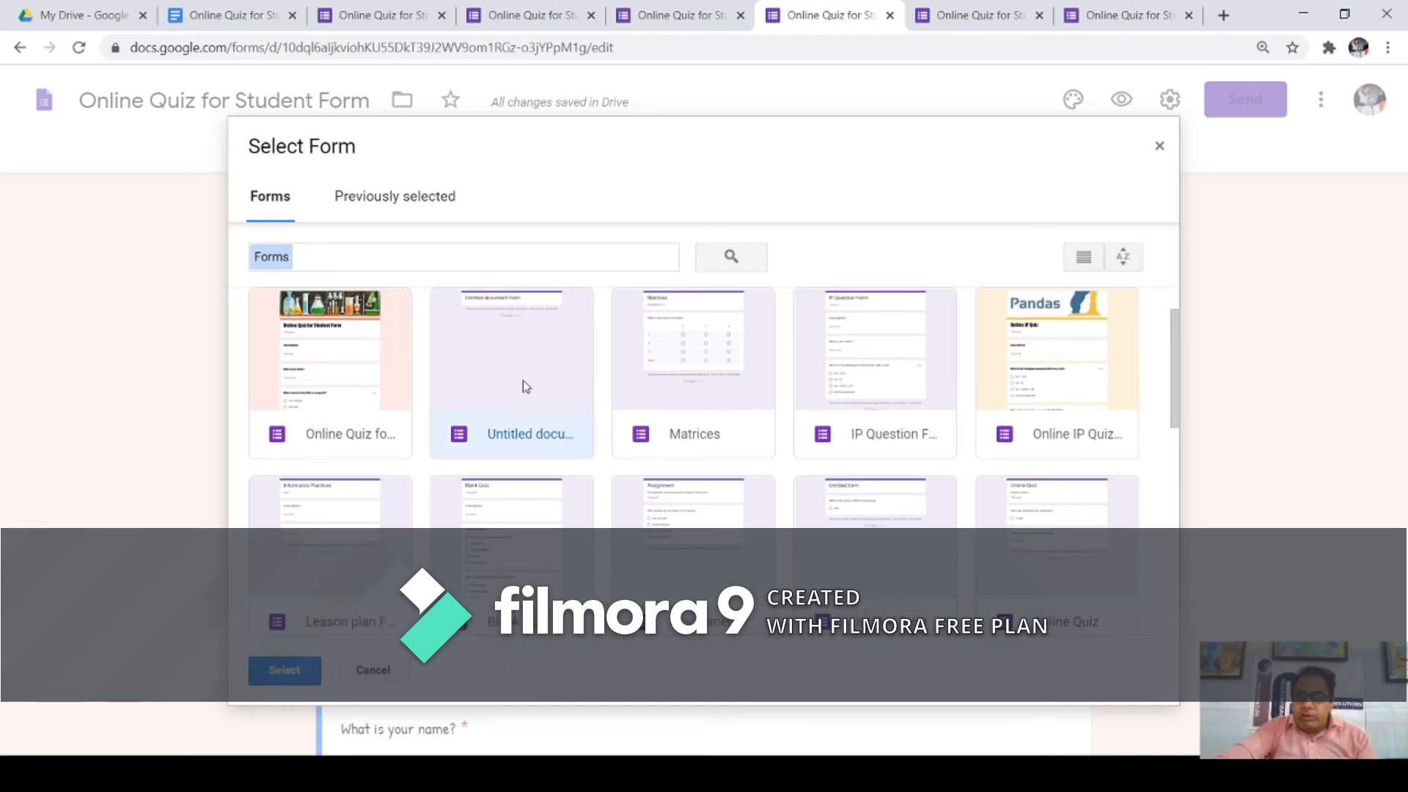
left_click(1040, 373)
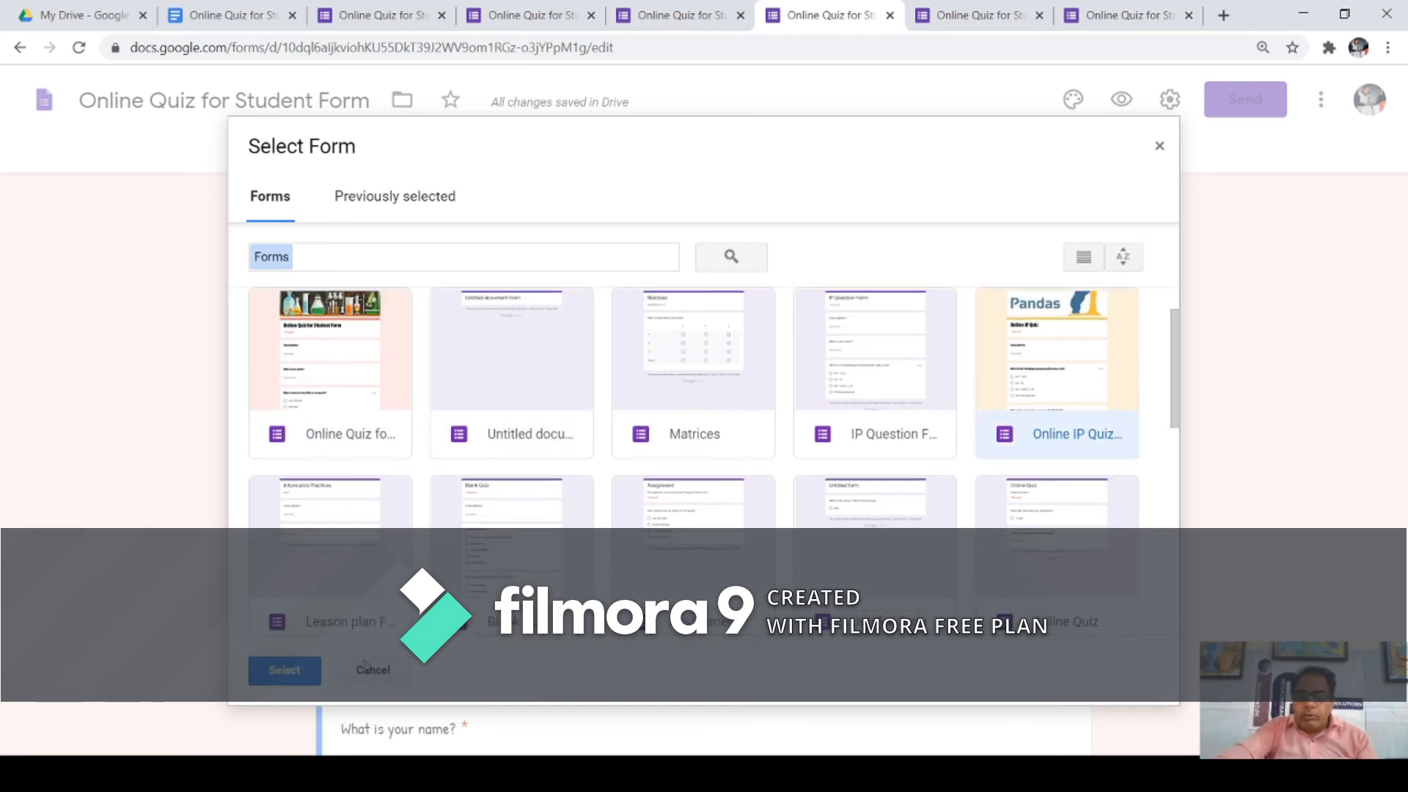
left_click(312, 679)
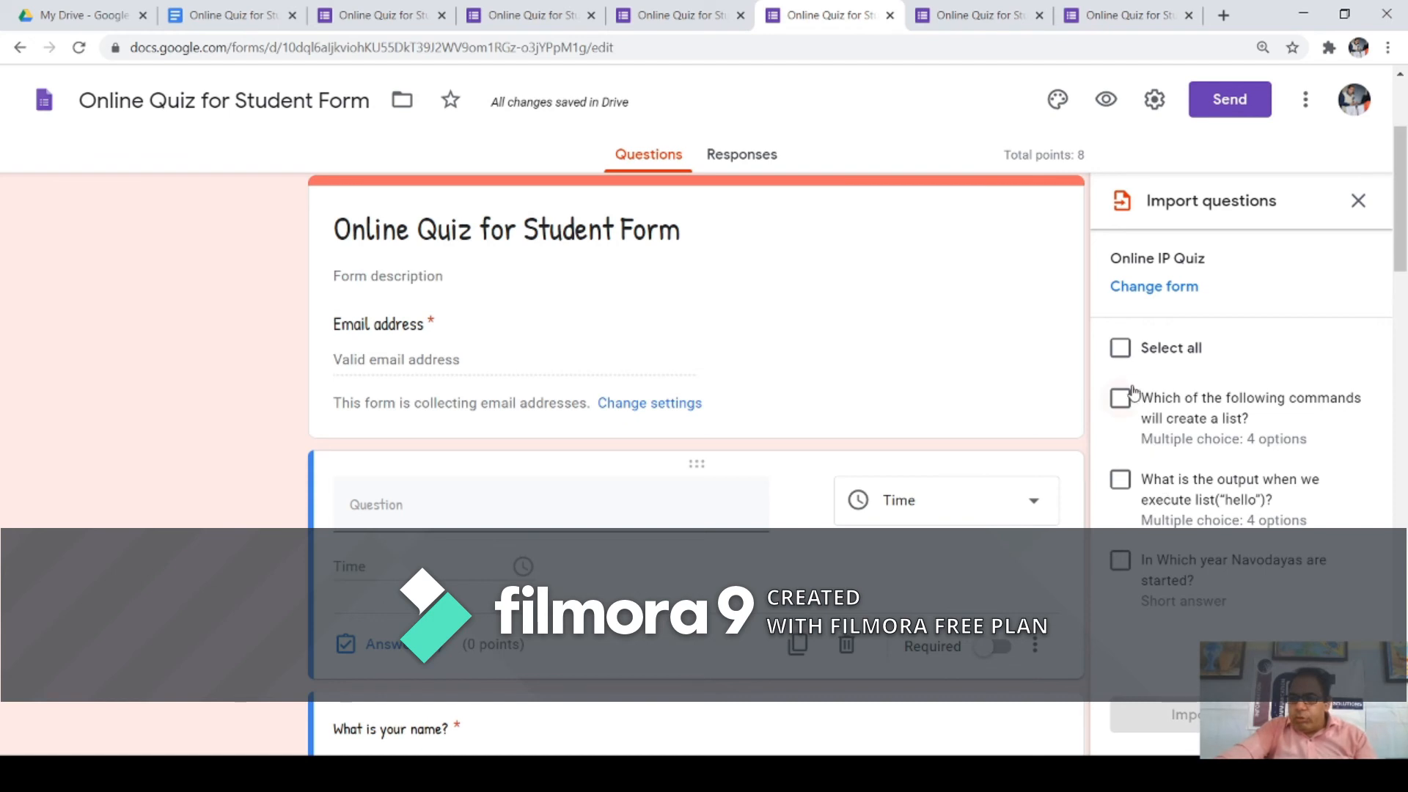
left_click(1121, 349)
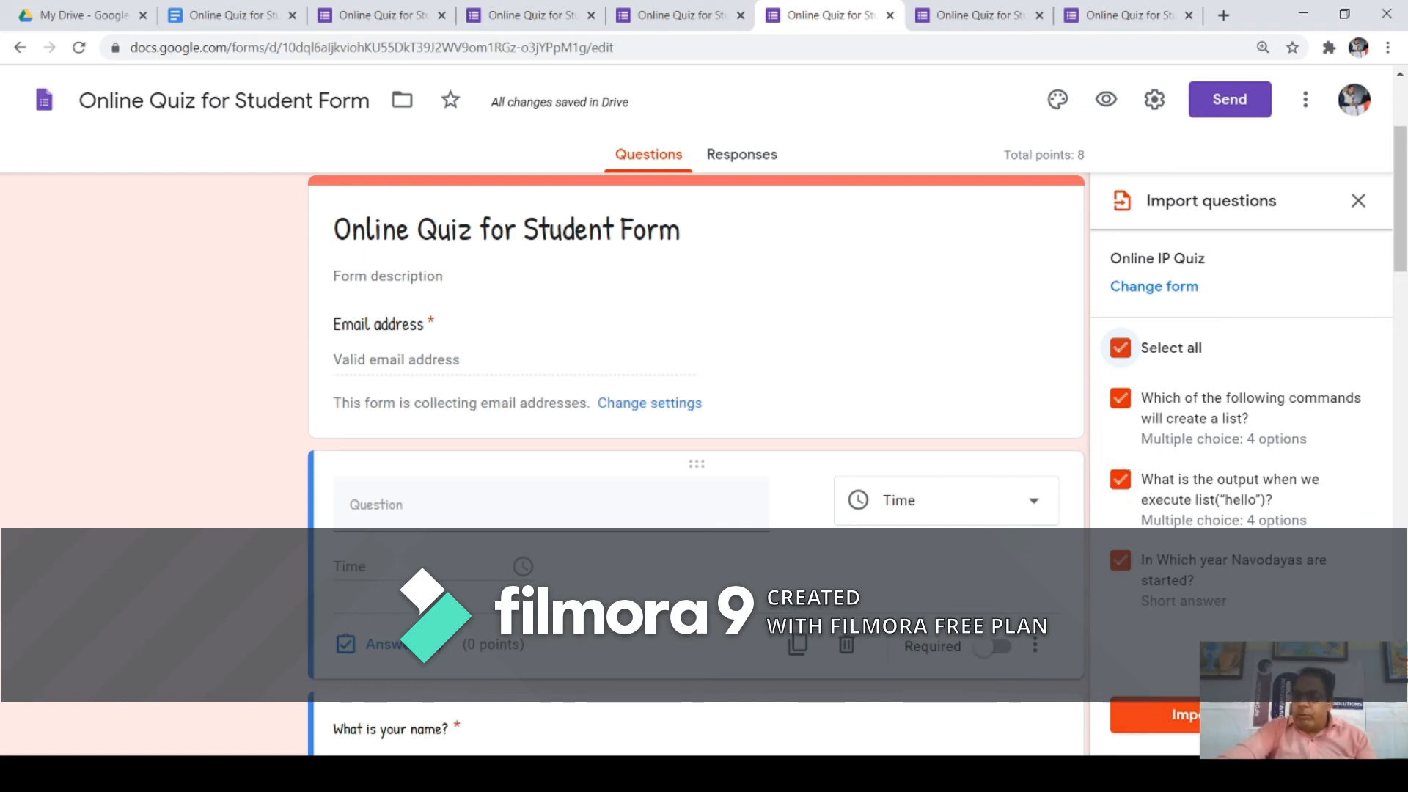
Step: Import the three Online IP Quiz questions, bringing the quiz to 11 points, and add a title block
left_click(1240, 714)
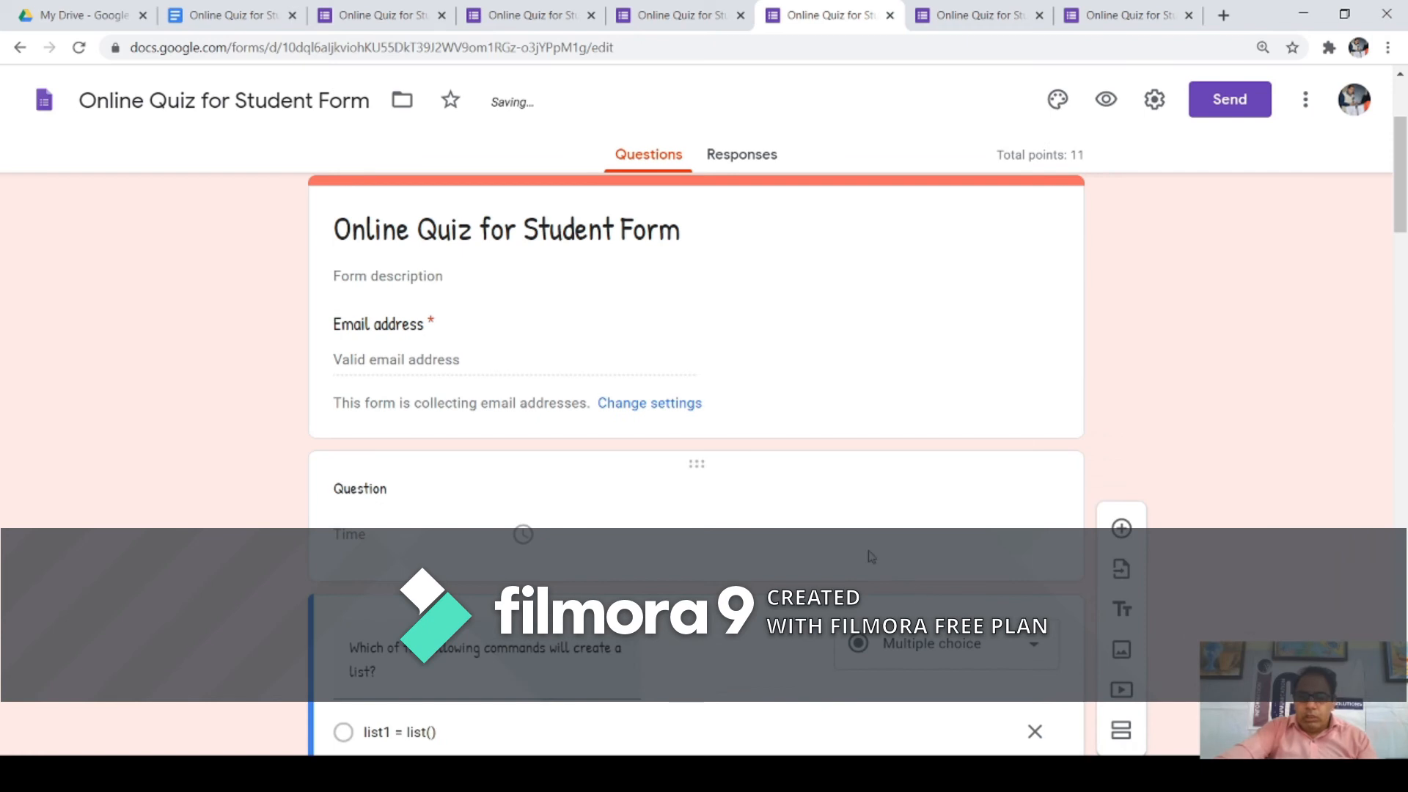
scroll(863, 549, "down", 2)
scroll(583, 447, "down", 8)
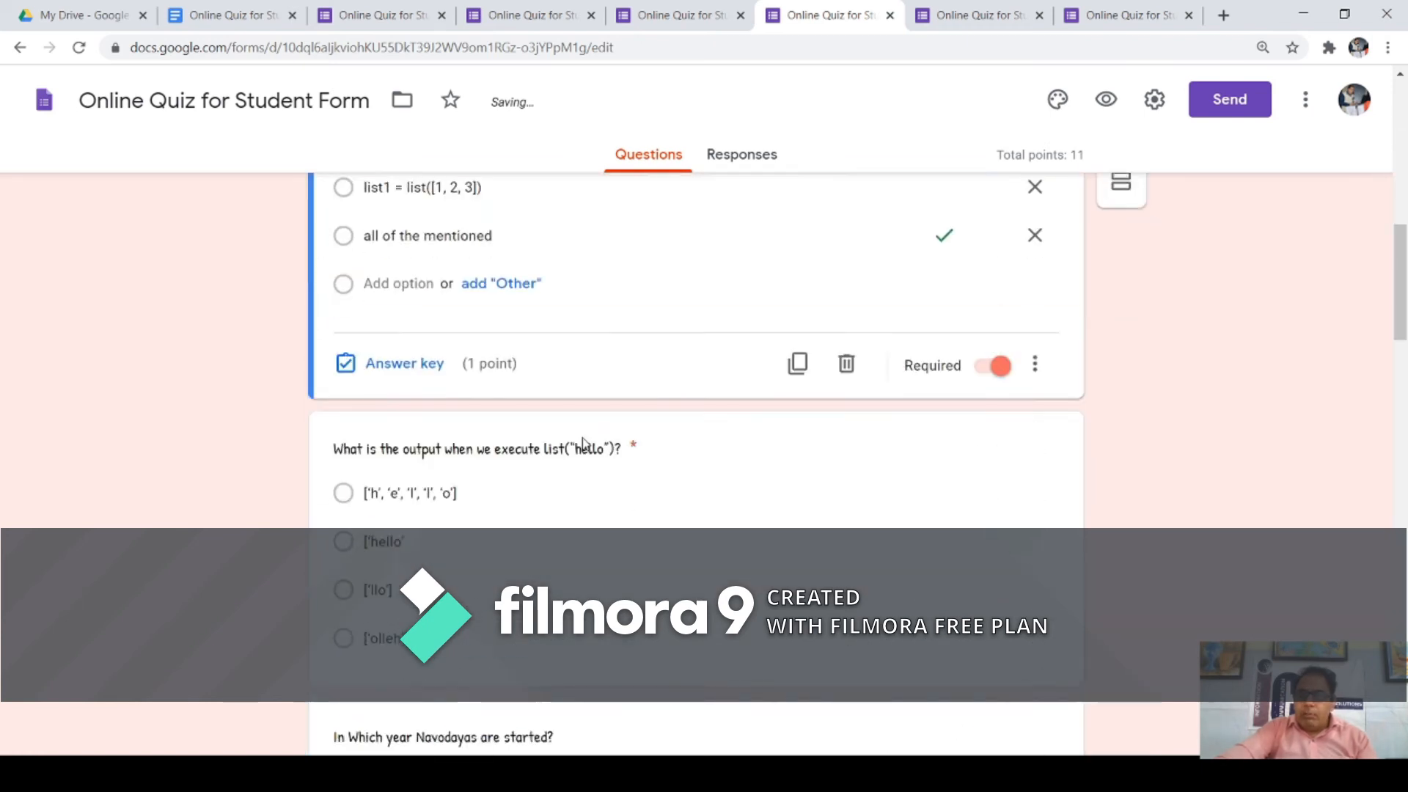
scroll(585, 444, "down", 12)
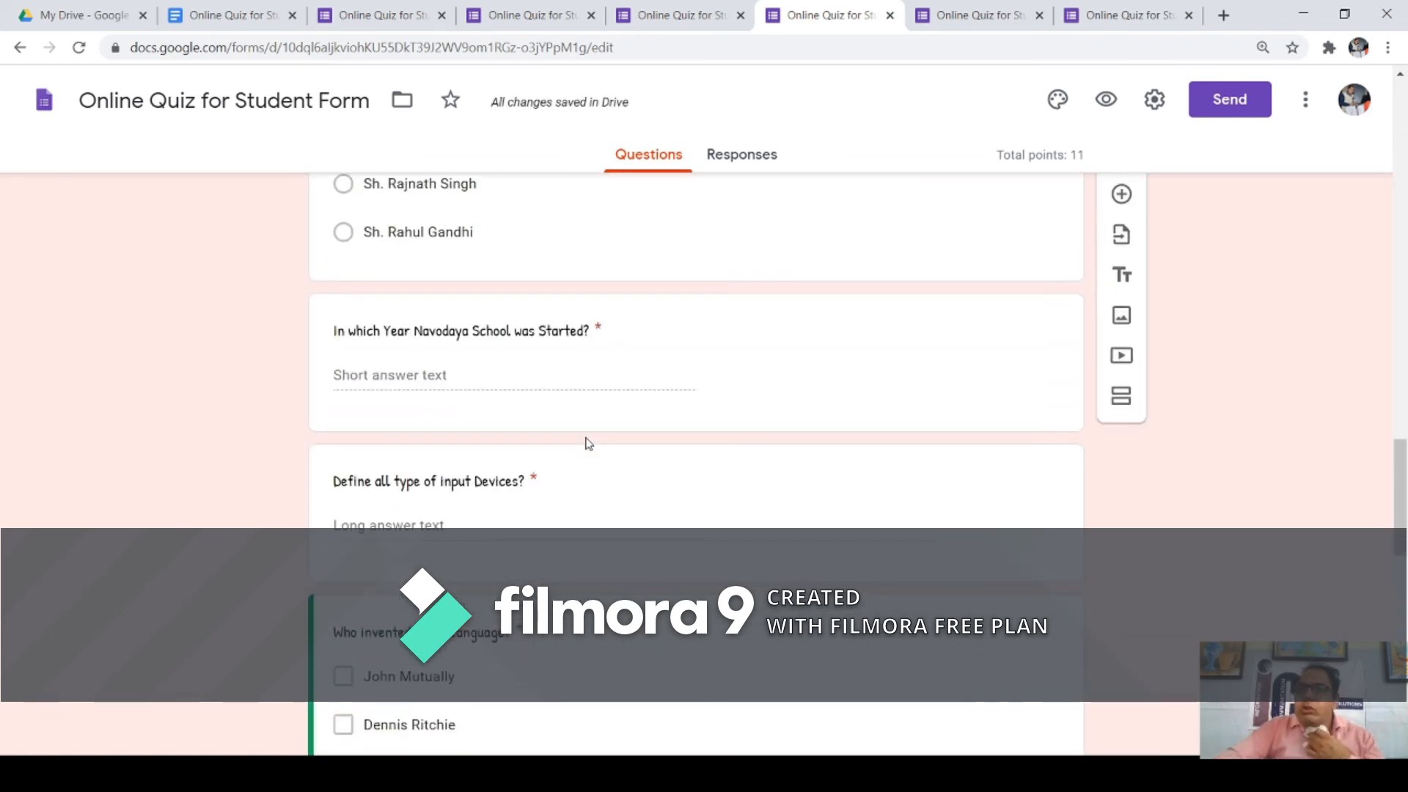
scroll(586, 446, "up", 1)
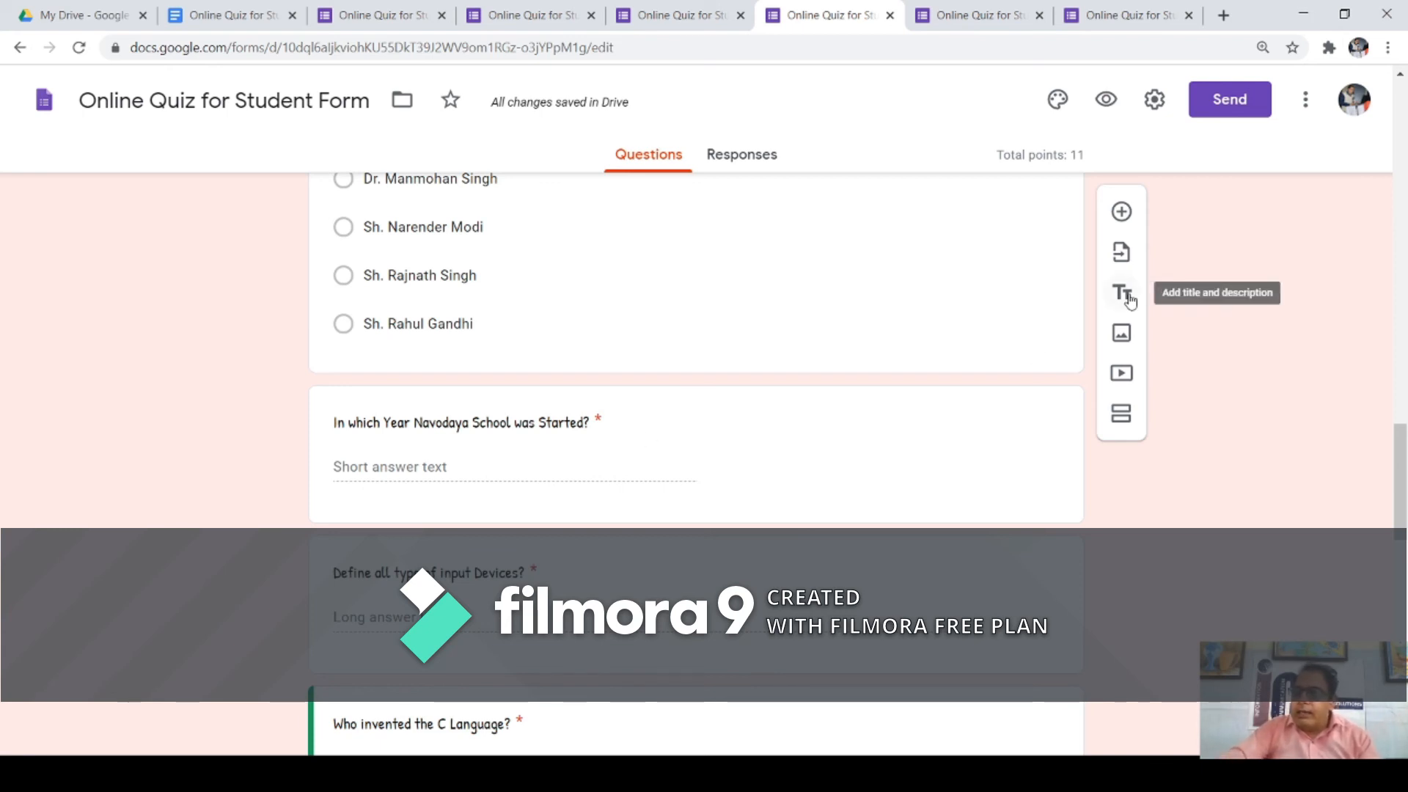
left_click(908, 283)
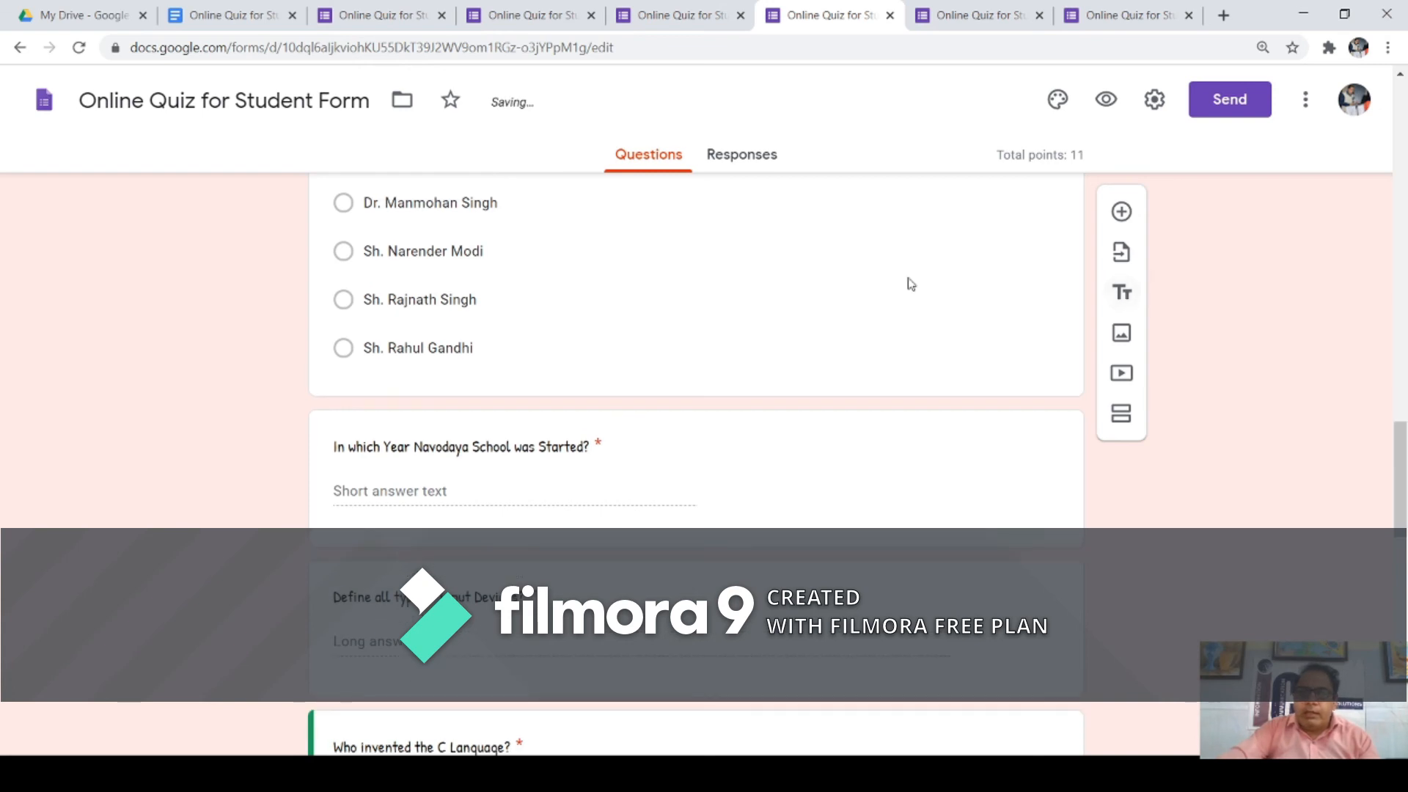
scroll(816, 258, "up", 10)
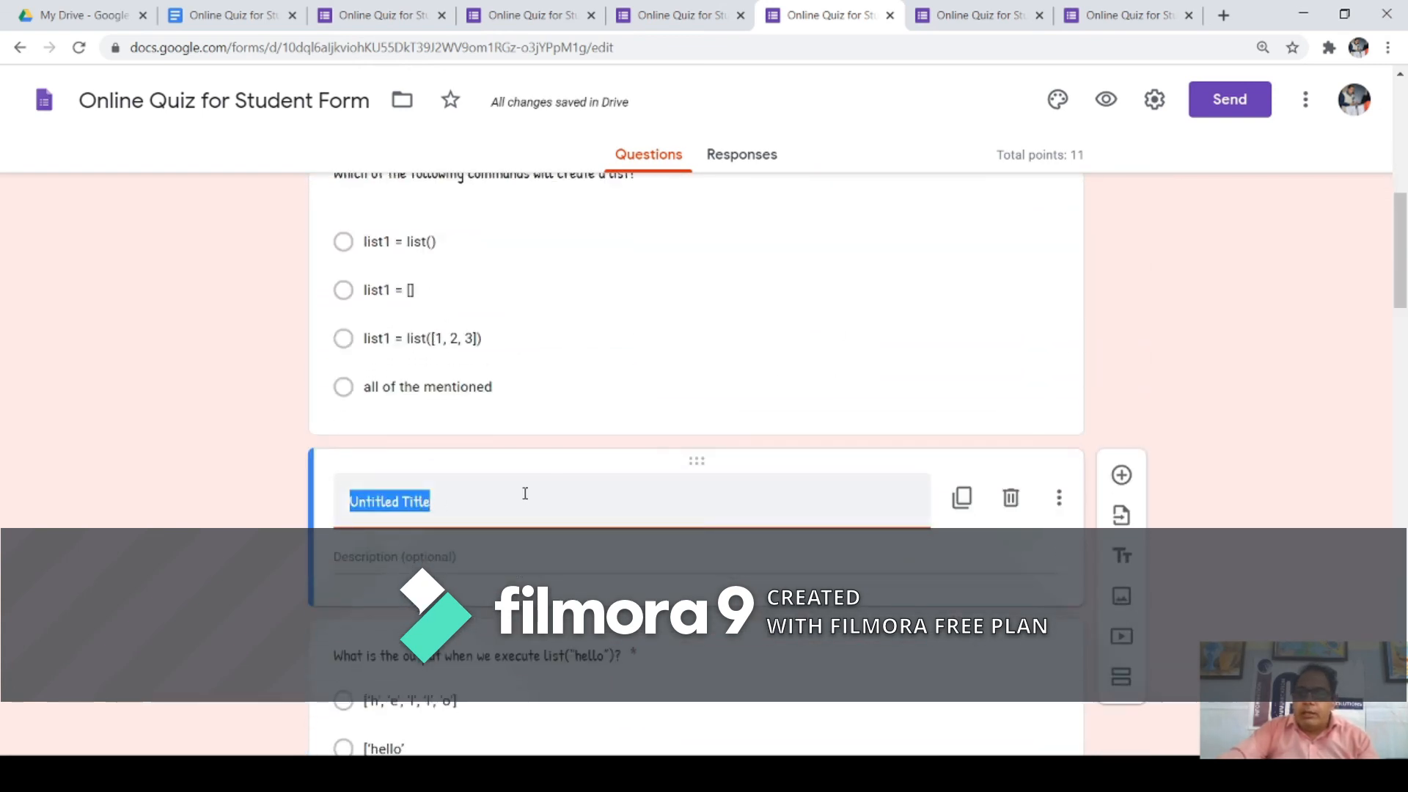
Step: Delete the untitled title block and look over the imported quiz questions
left_click(1016, 504)
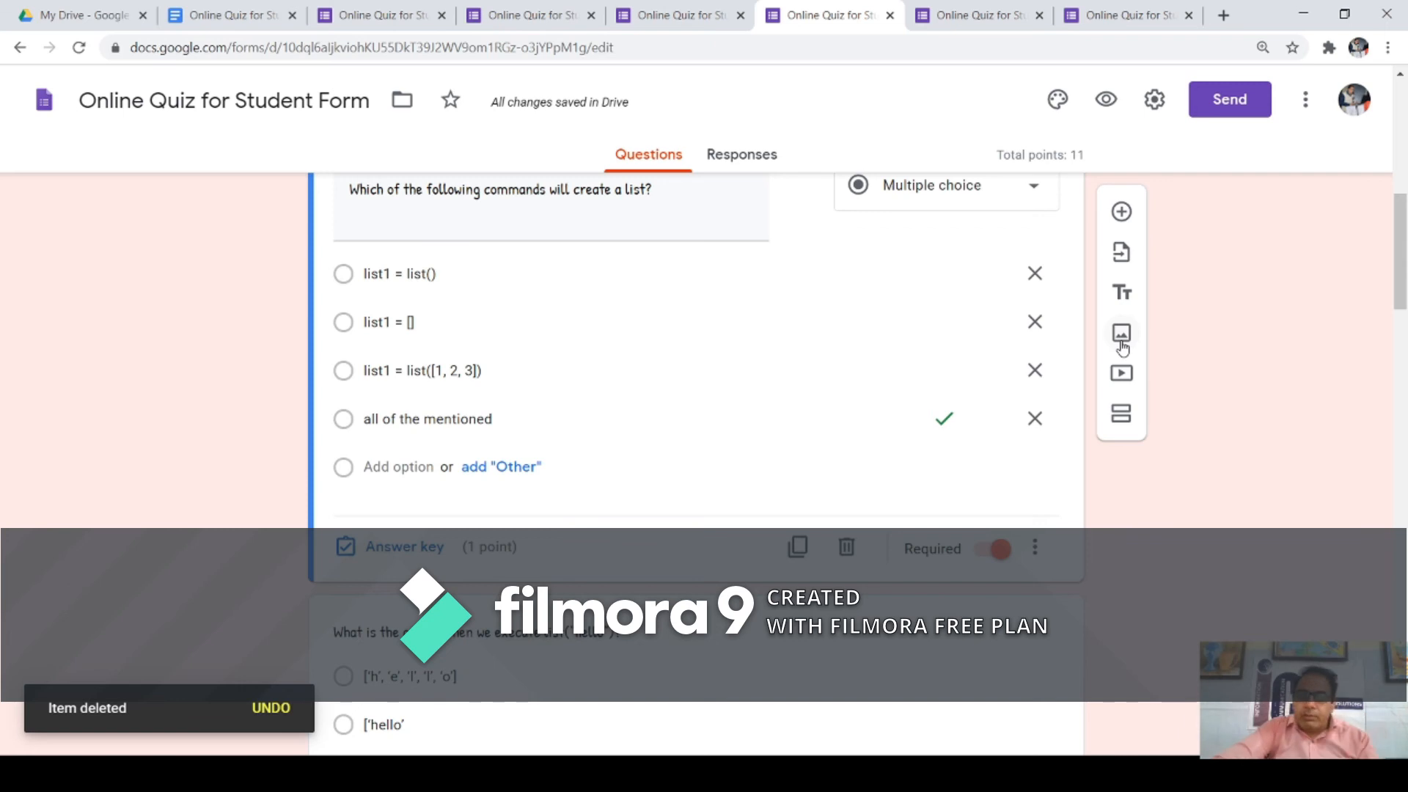
left_click(502, 272)
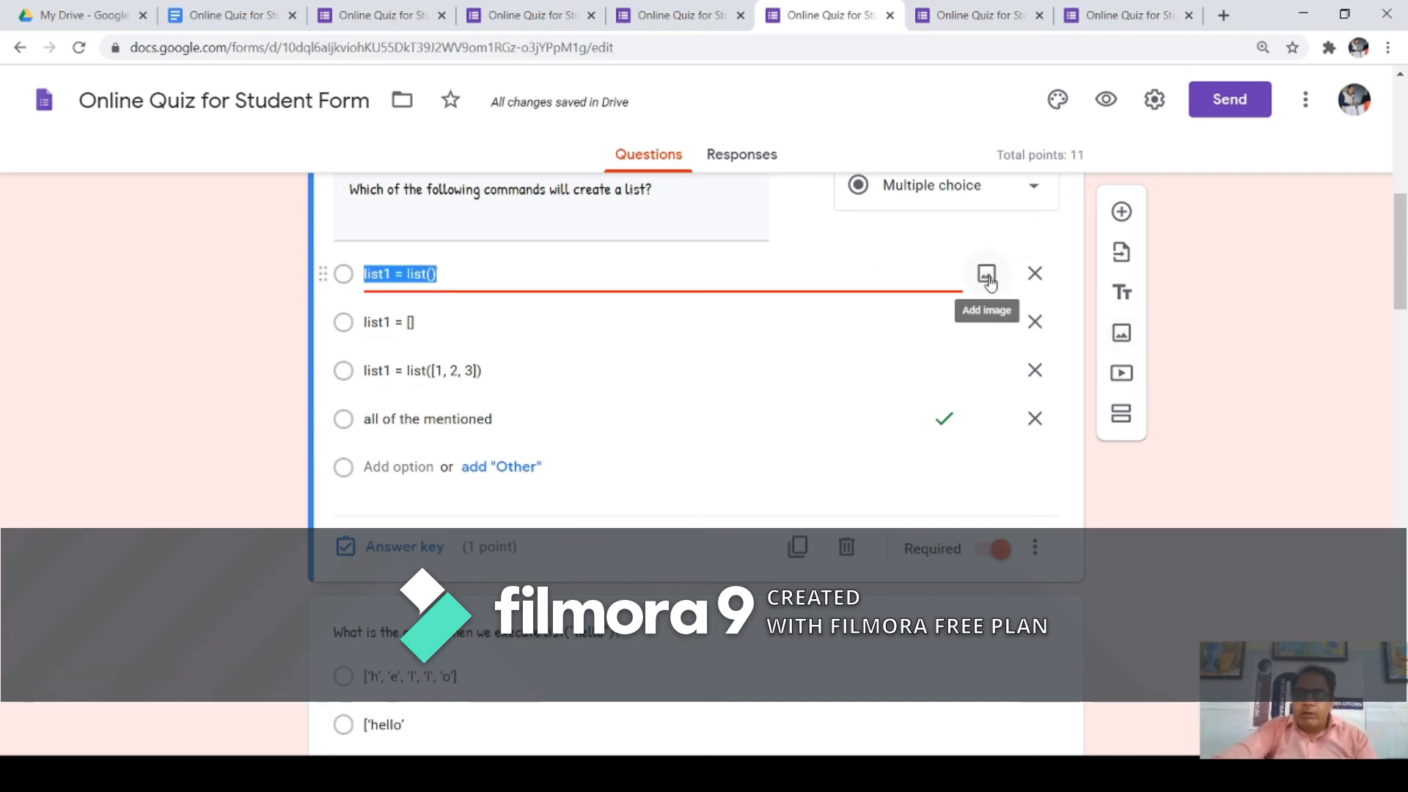
scroll(687, 315, "down", 2)
scroll(689, 317, "up", 8)
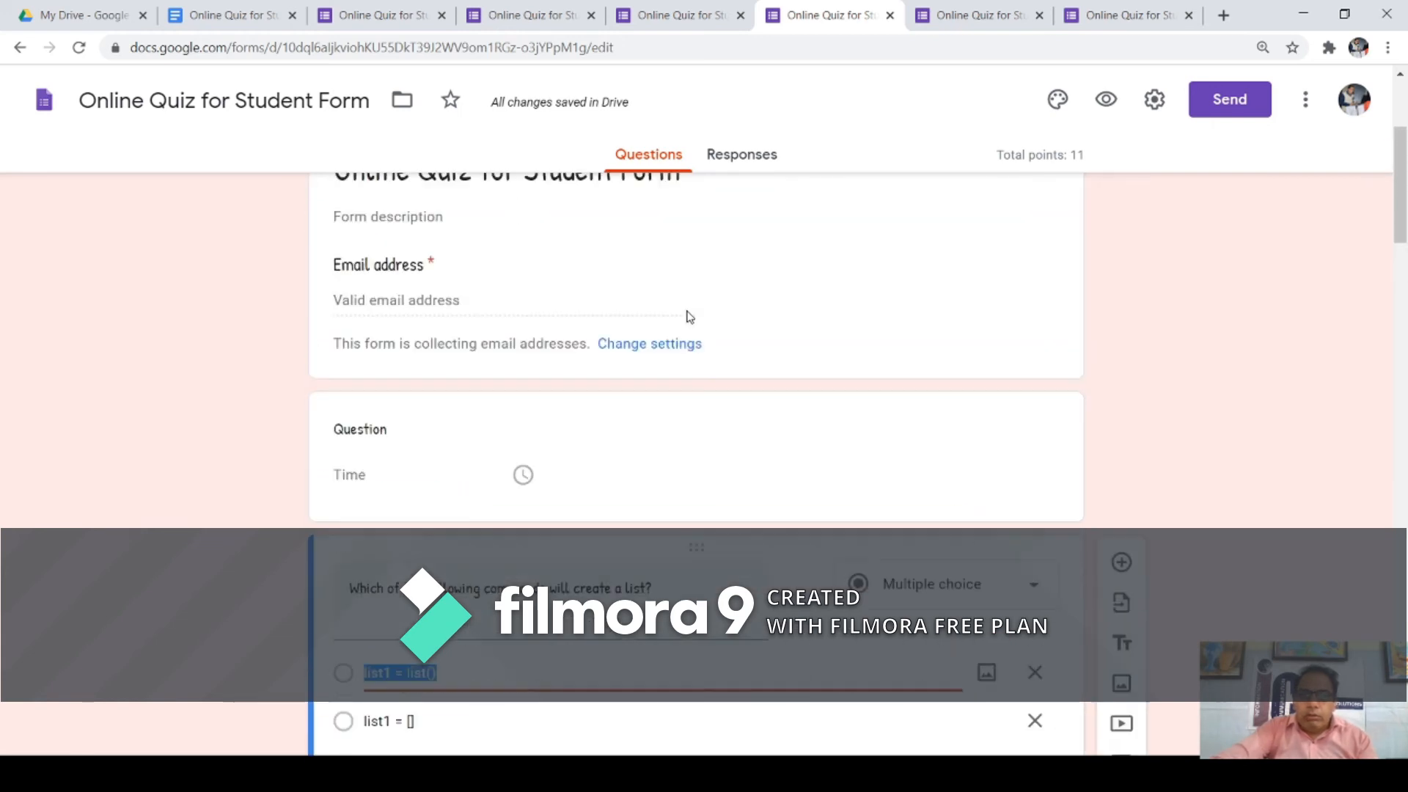
scroll(689, 317, "down", 13)
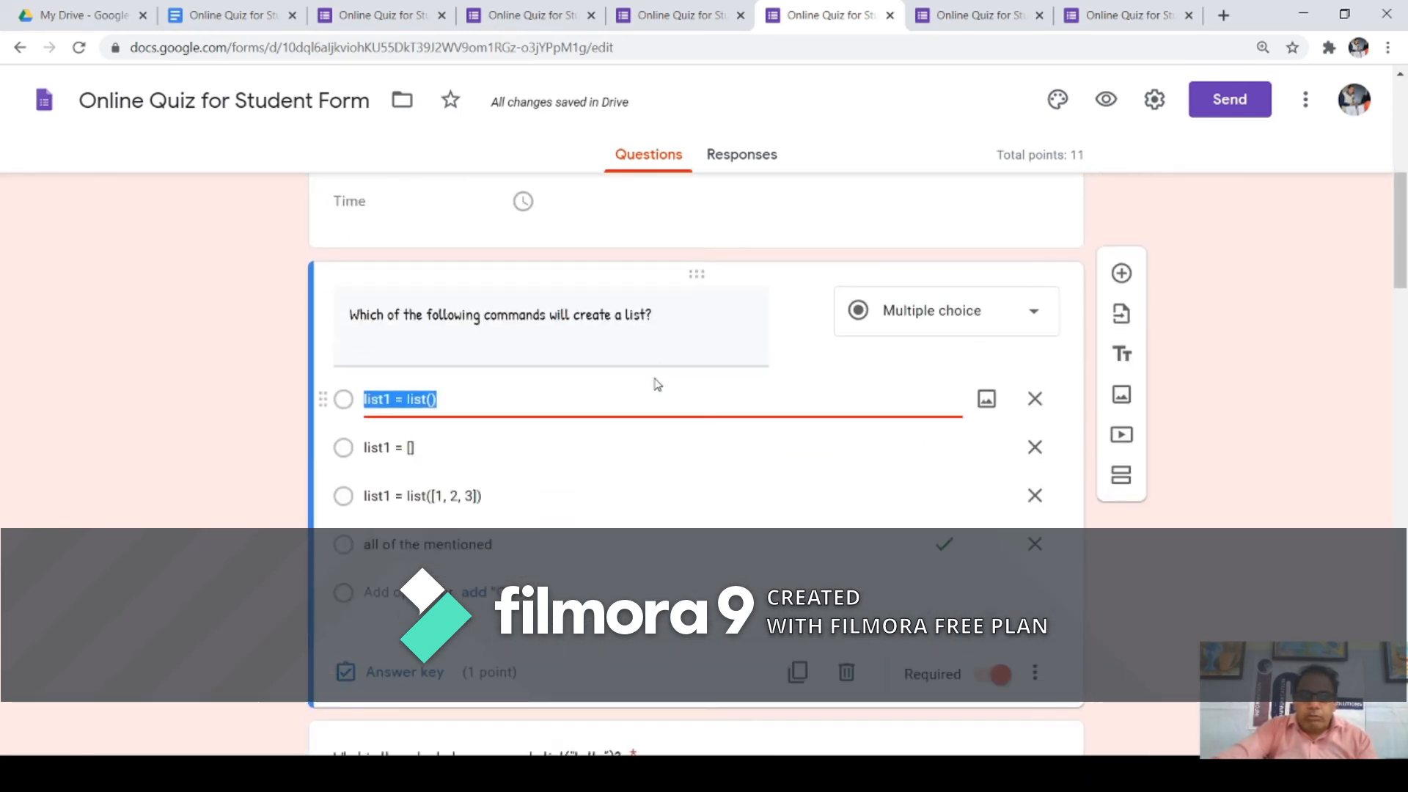
scroll(664, 374, "down", 5)
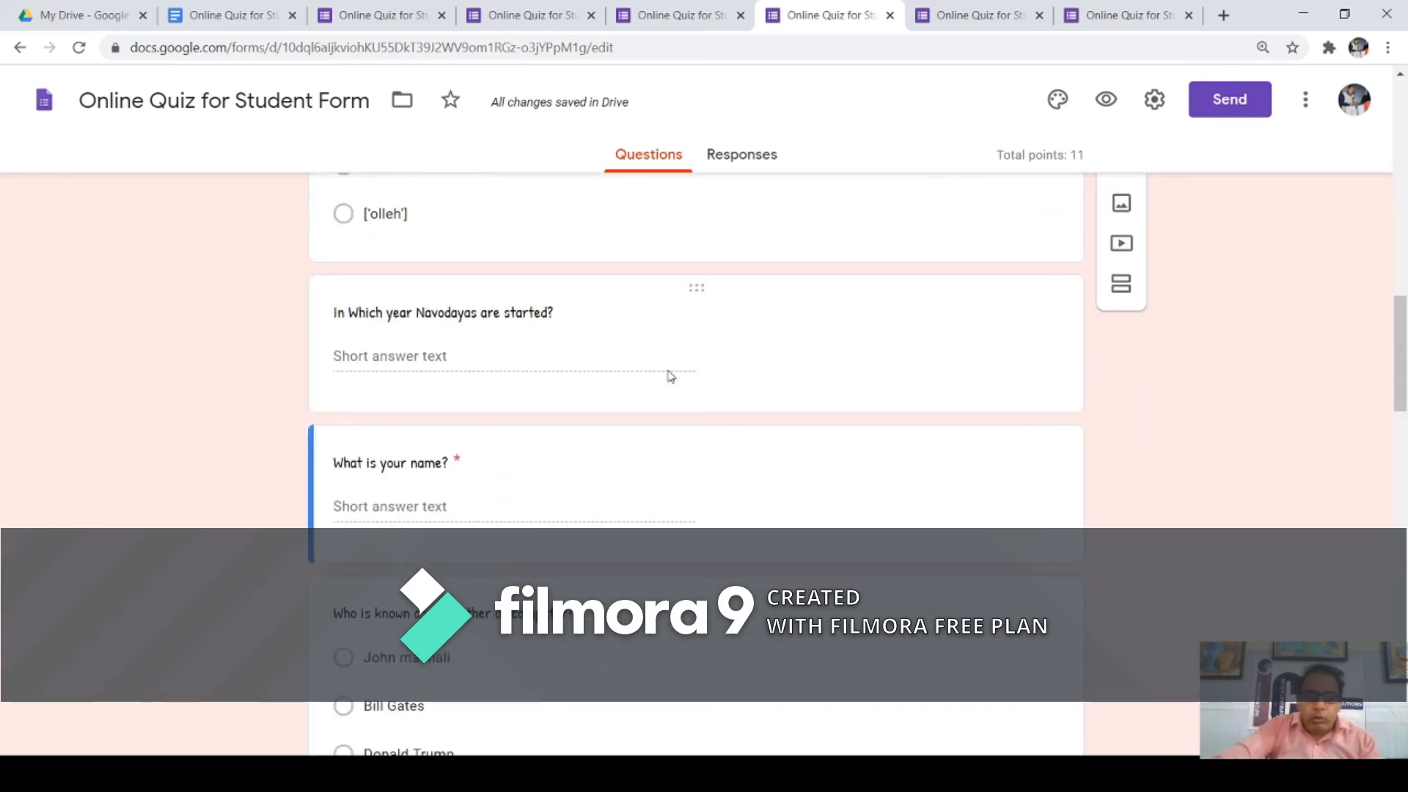
left_click(600, 322)
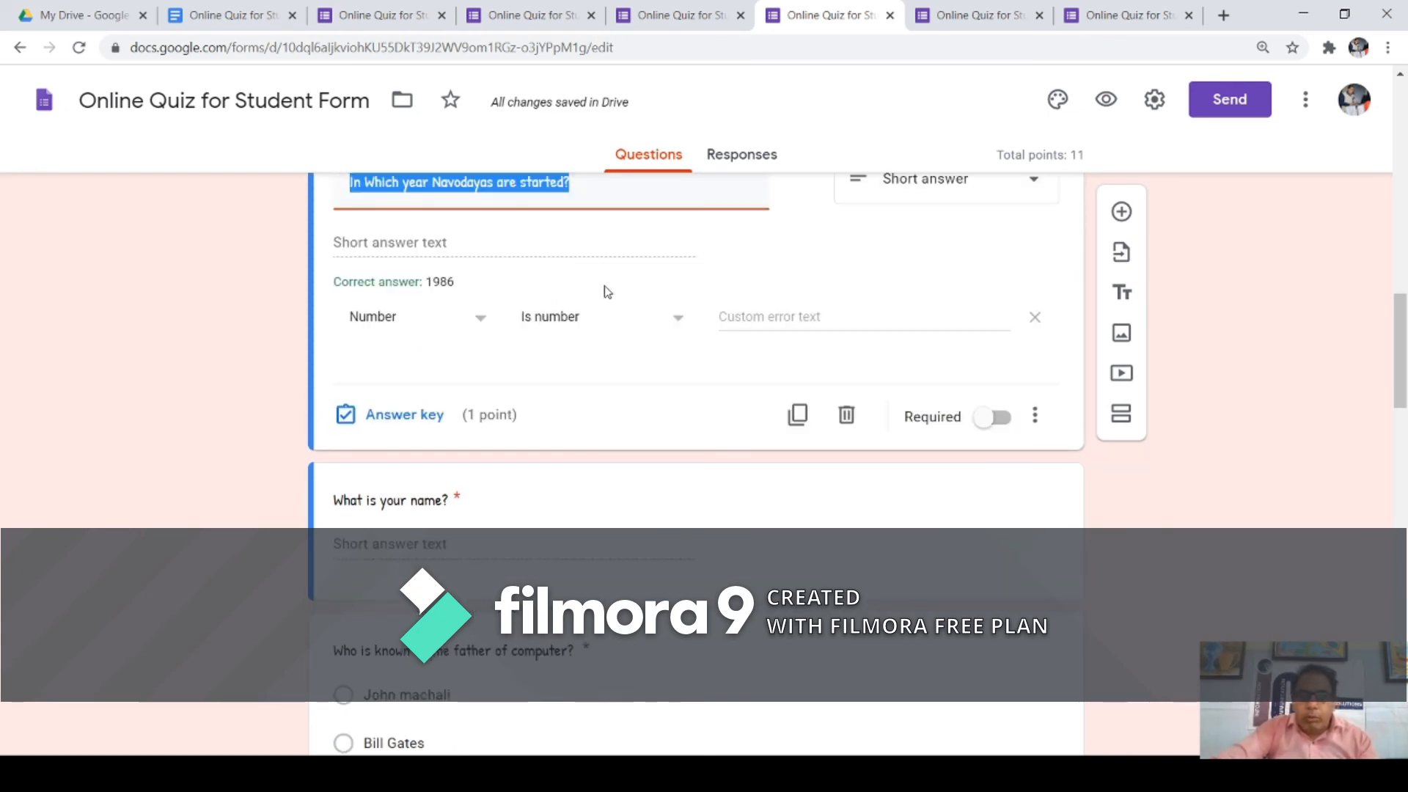
left_click(651, 257)
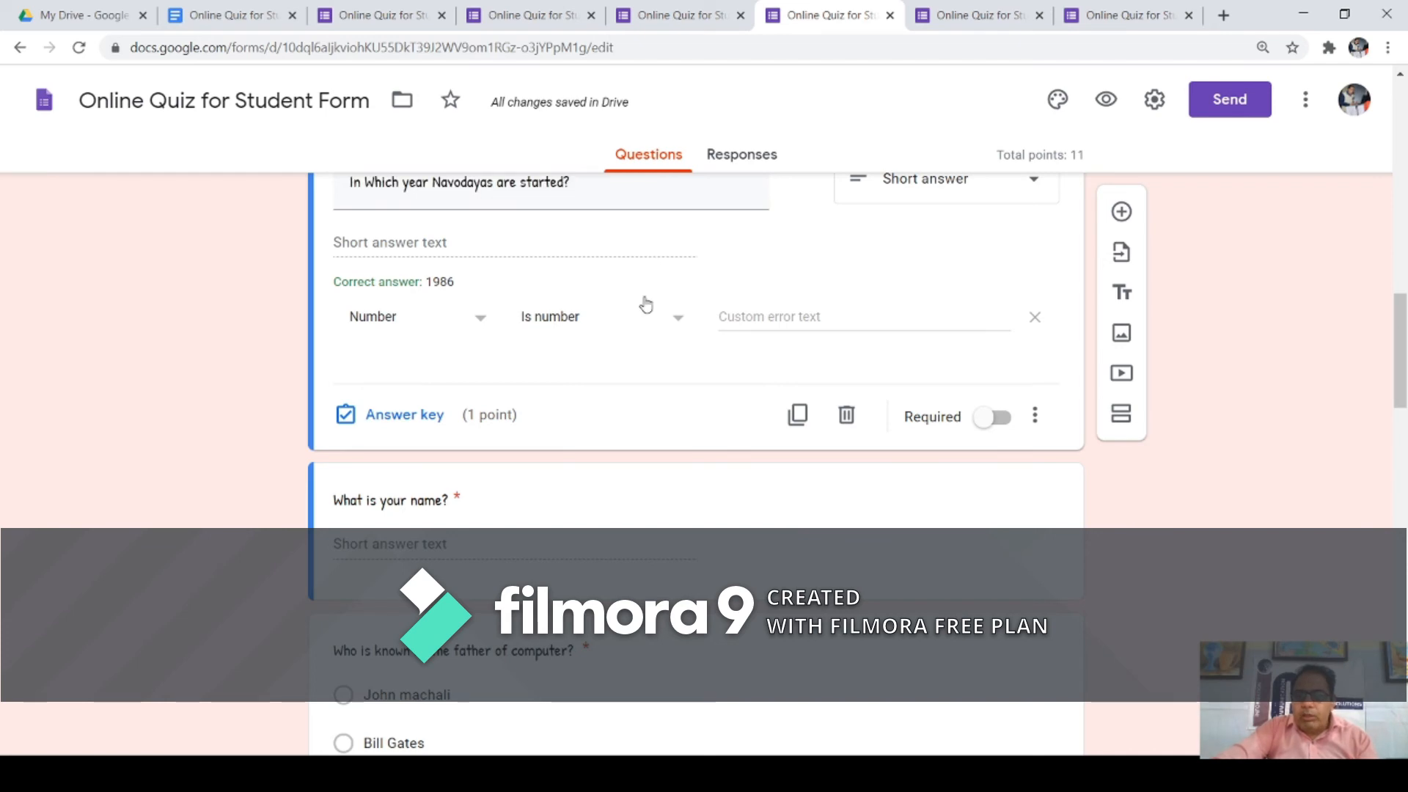
scroll(635, 286, "up", 4)
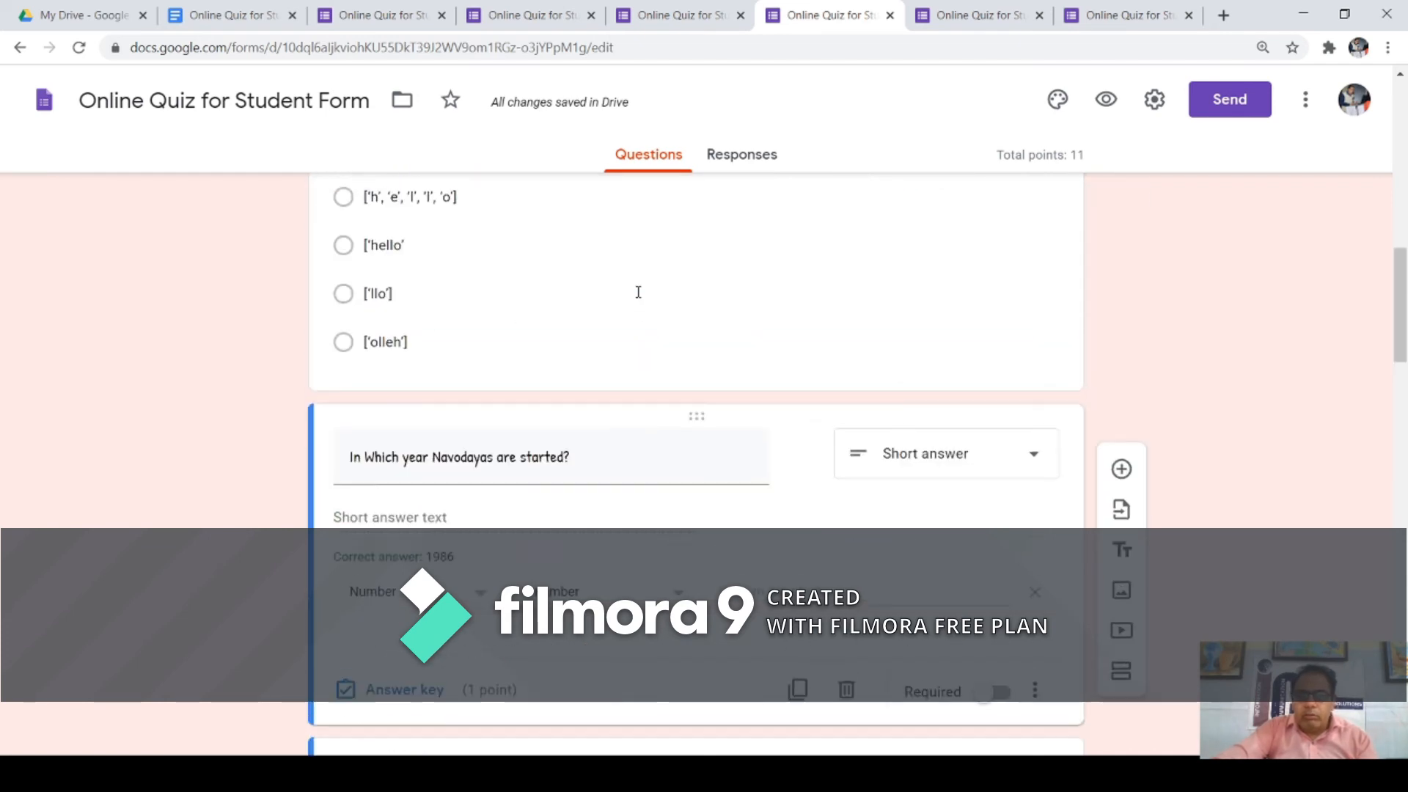
Step: Start adding an image from the computer to the ['hello'] answer option
left_click(575, 265)
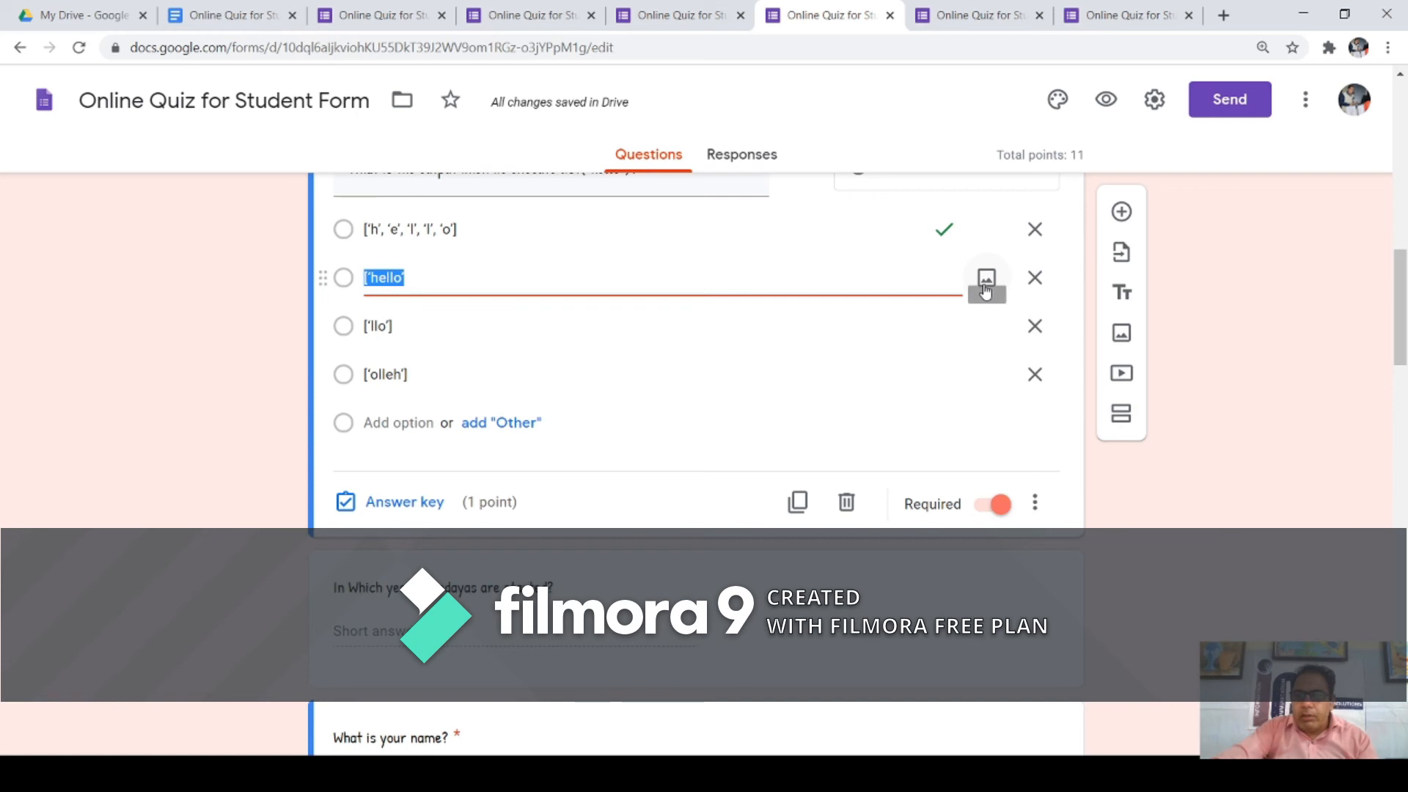
left_click(986, 280)
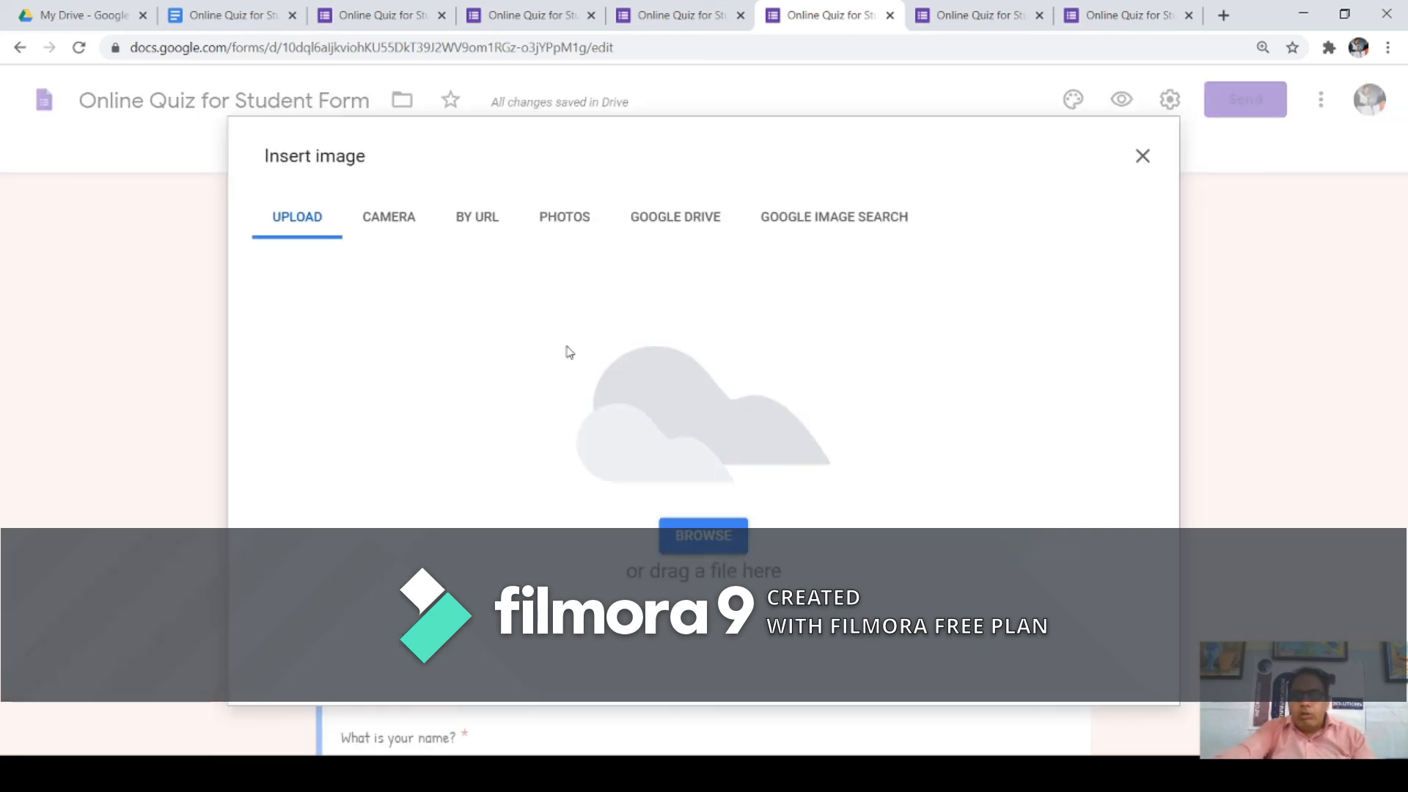
left_click(703, 533)
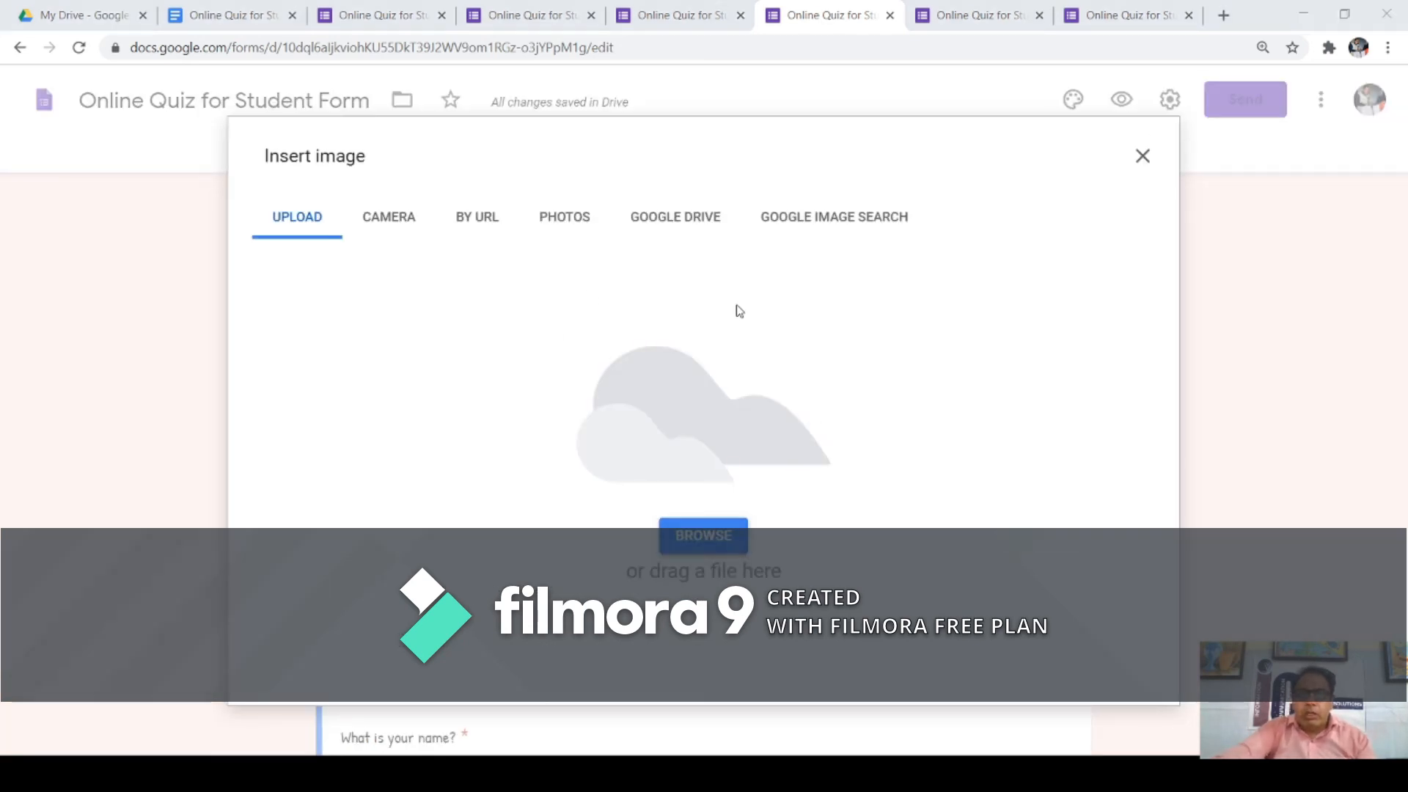
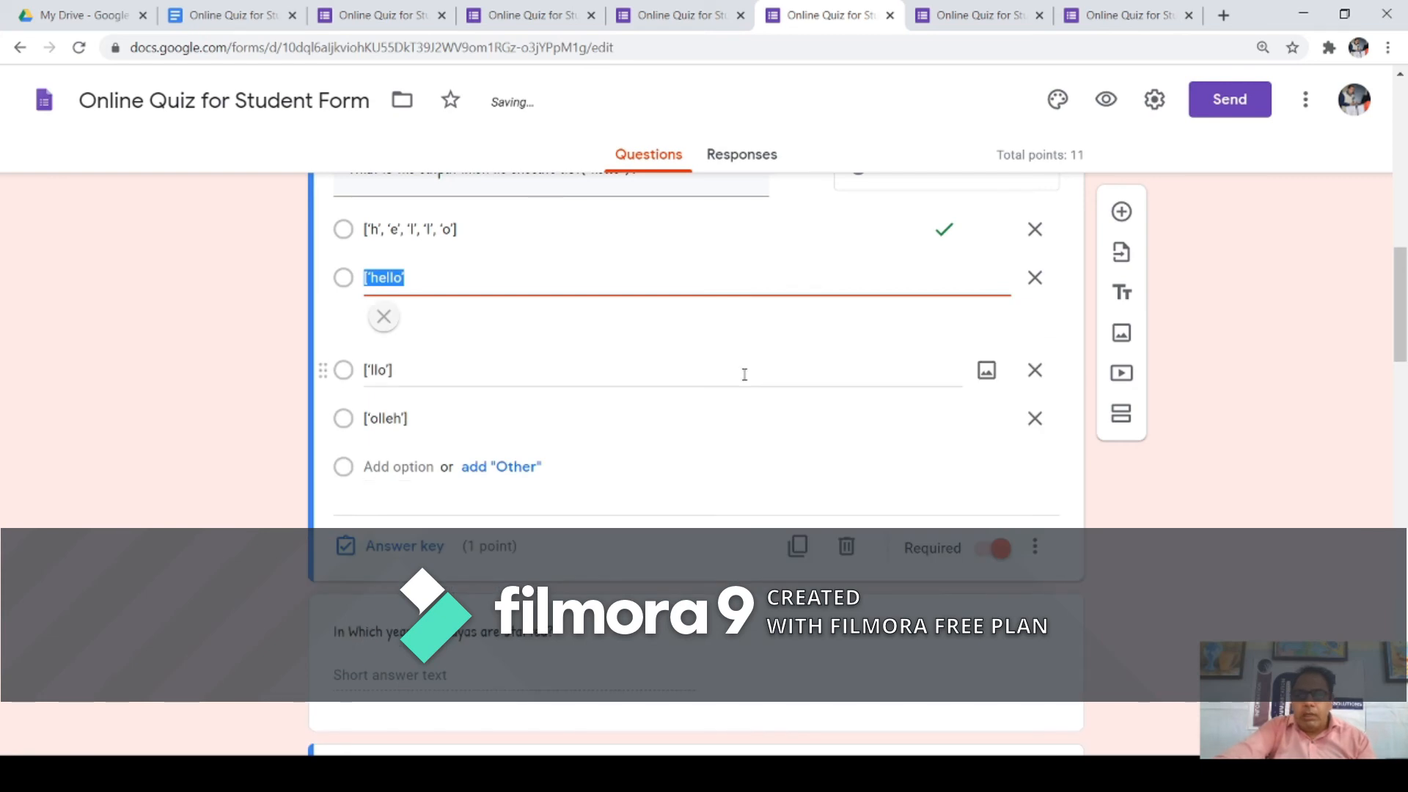
Step: Preview the quiz as a respondent and scroll through its questions
scroll(753, 377, "down", 6)
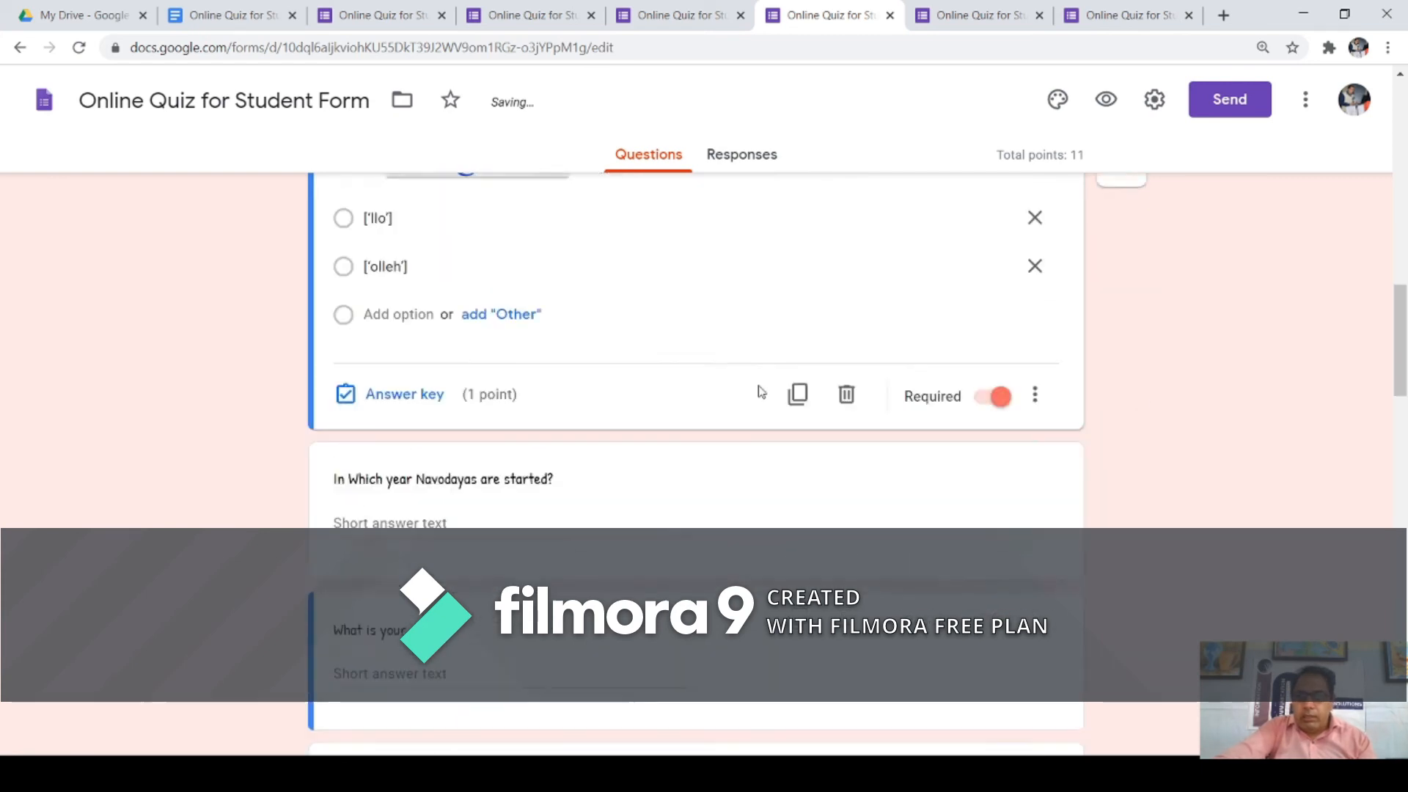
left_click(1110, 108)
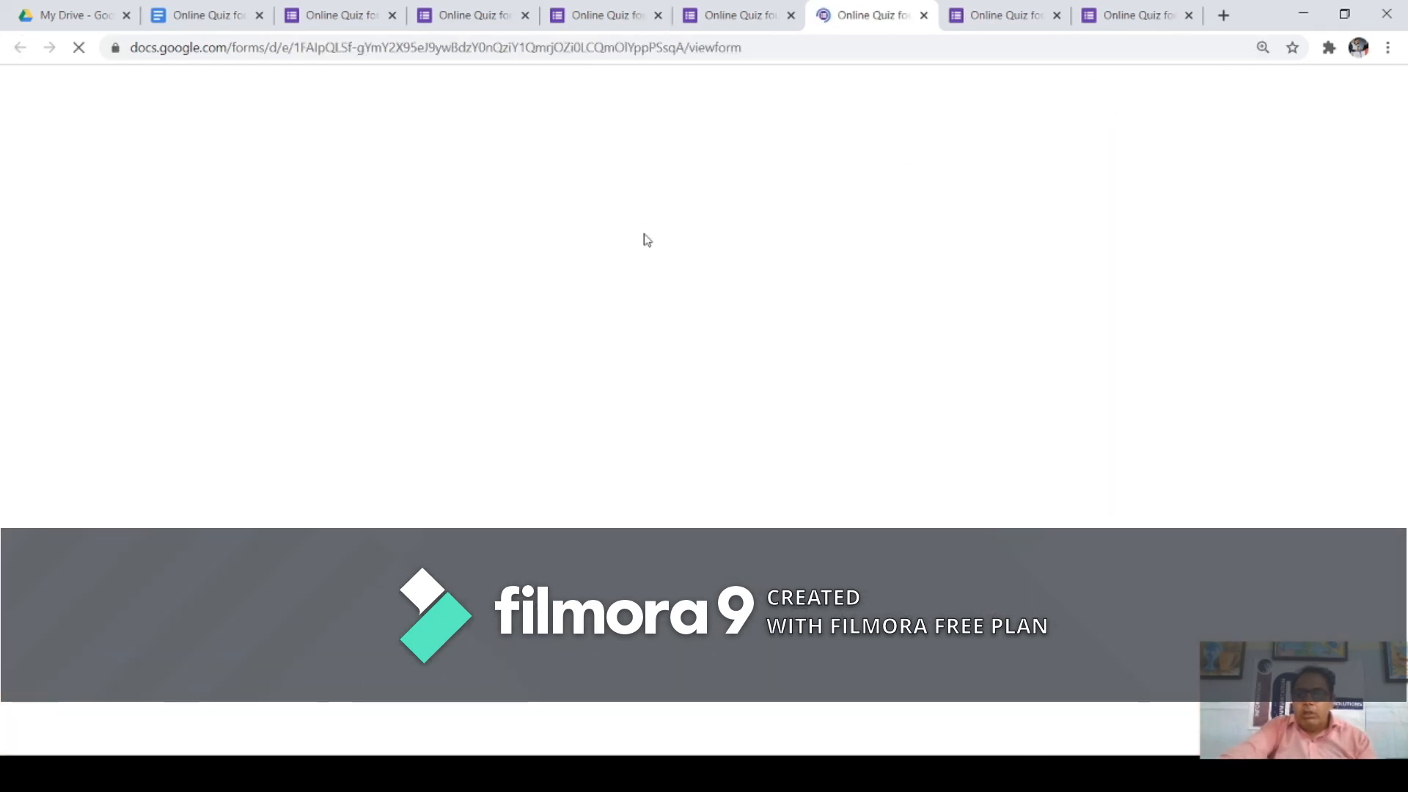
scroll(818, 382, "down", 10)
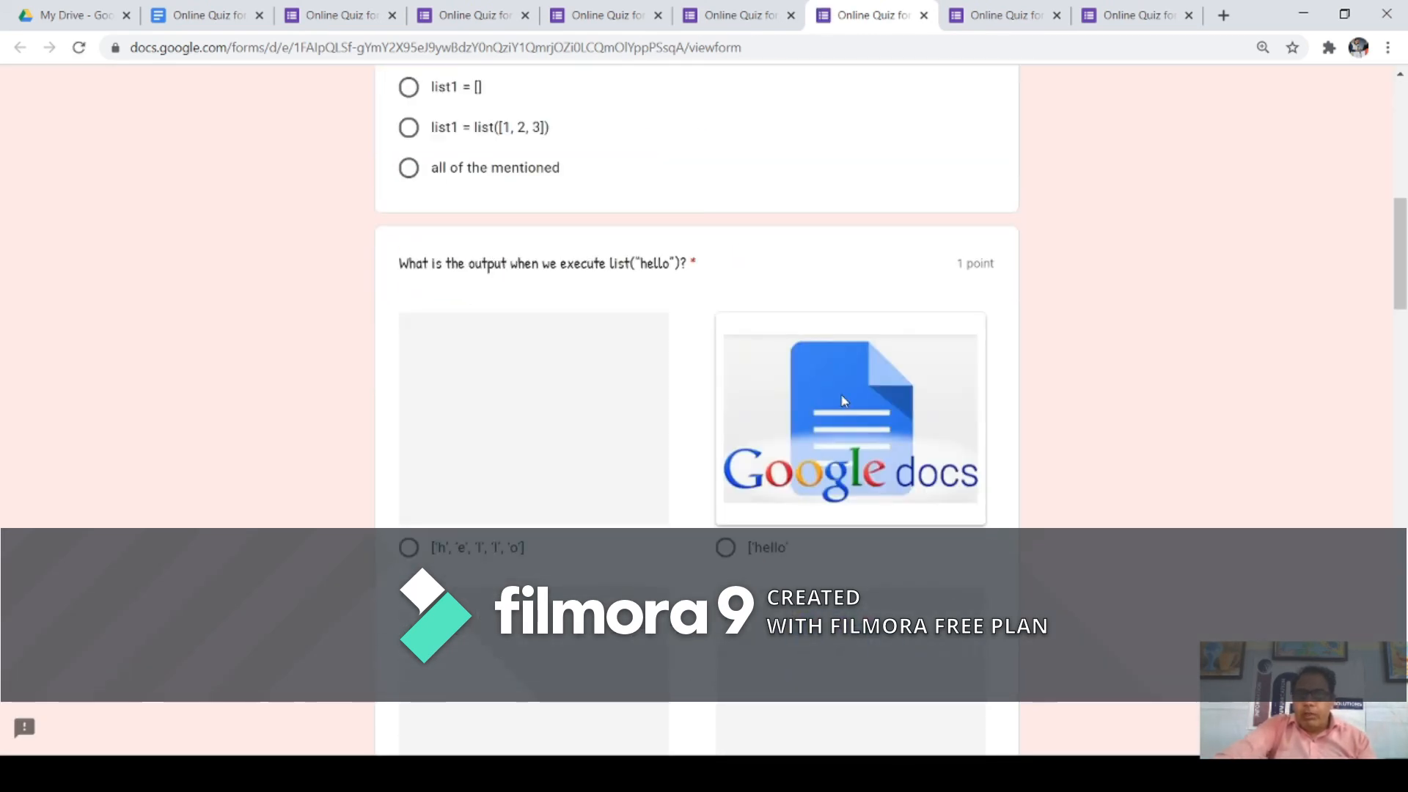
scroll(842, 399, "down", 5)
scroll(843, 396, "up", 6)
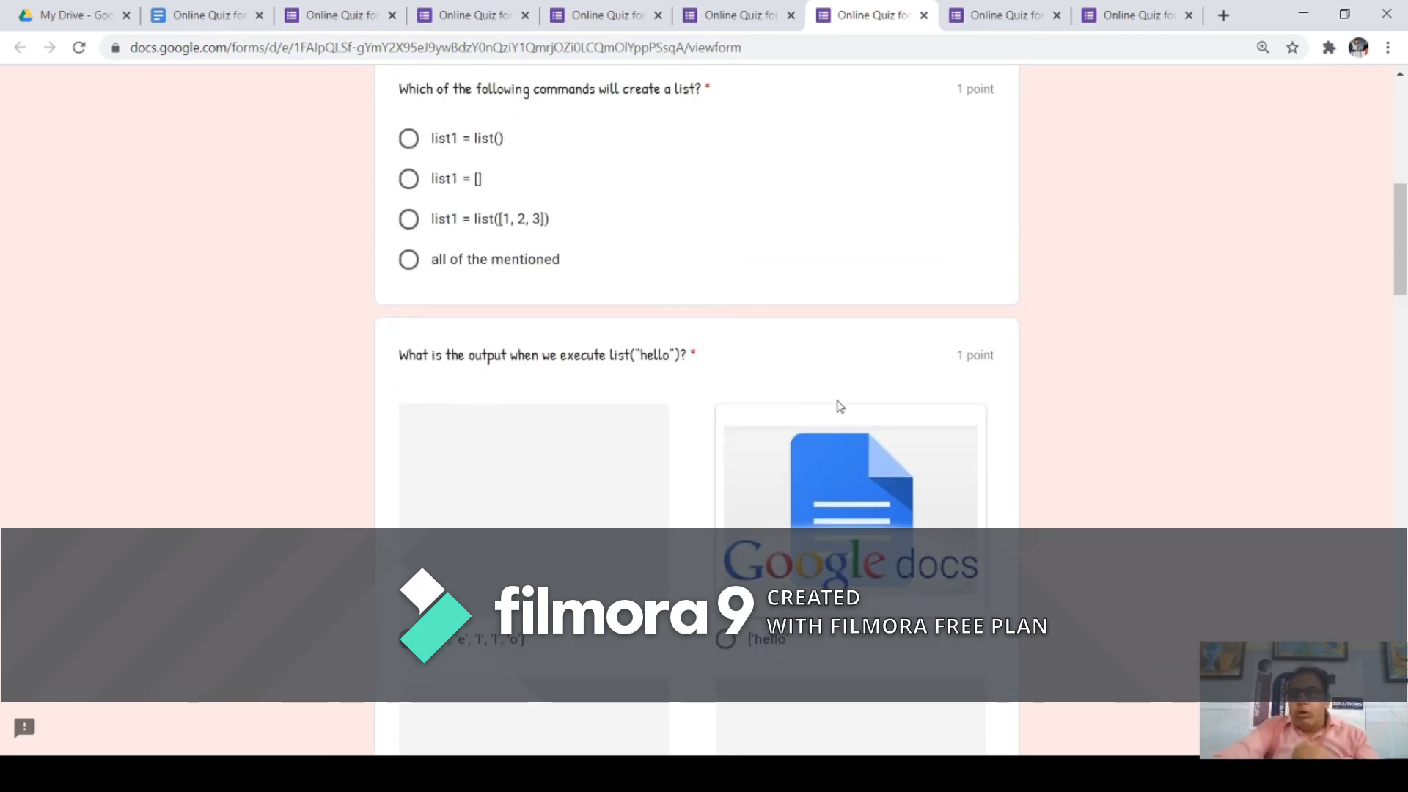
Step: Close the preview and the leftover form tabs, returning to the quiz editor
left_click(927, 18)
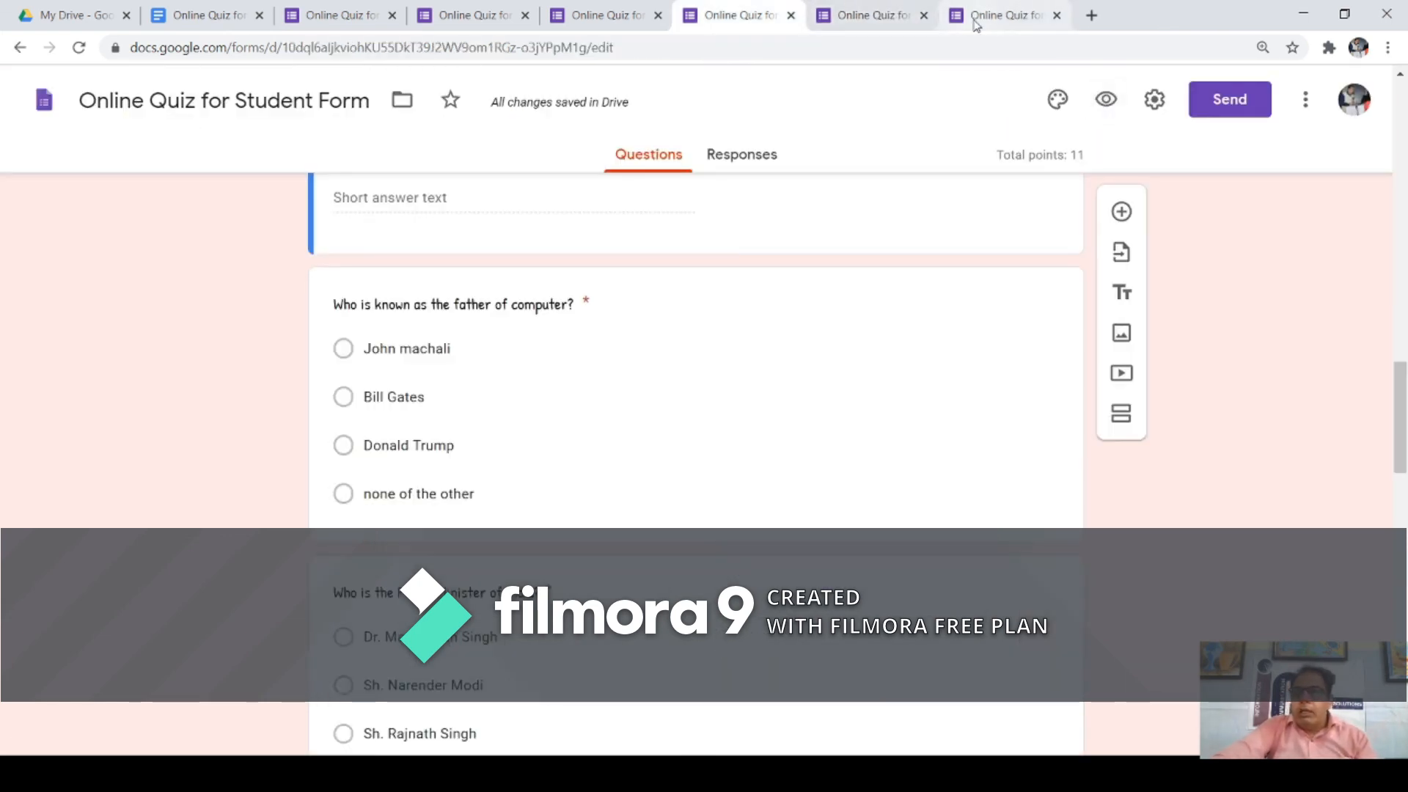
left_click(923, 17)
left_click(802, 186)
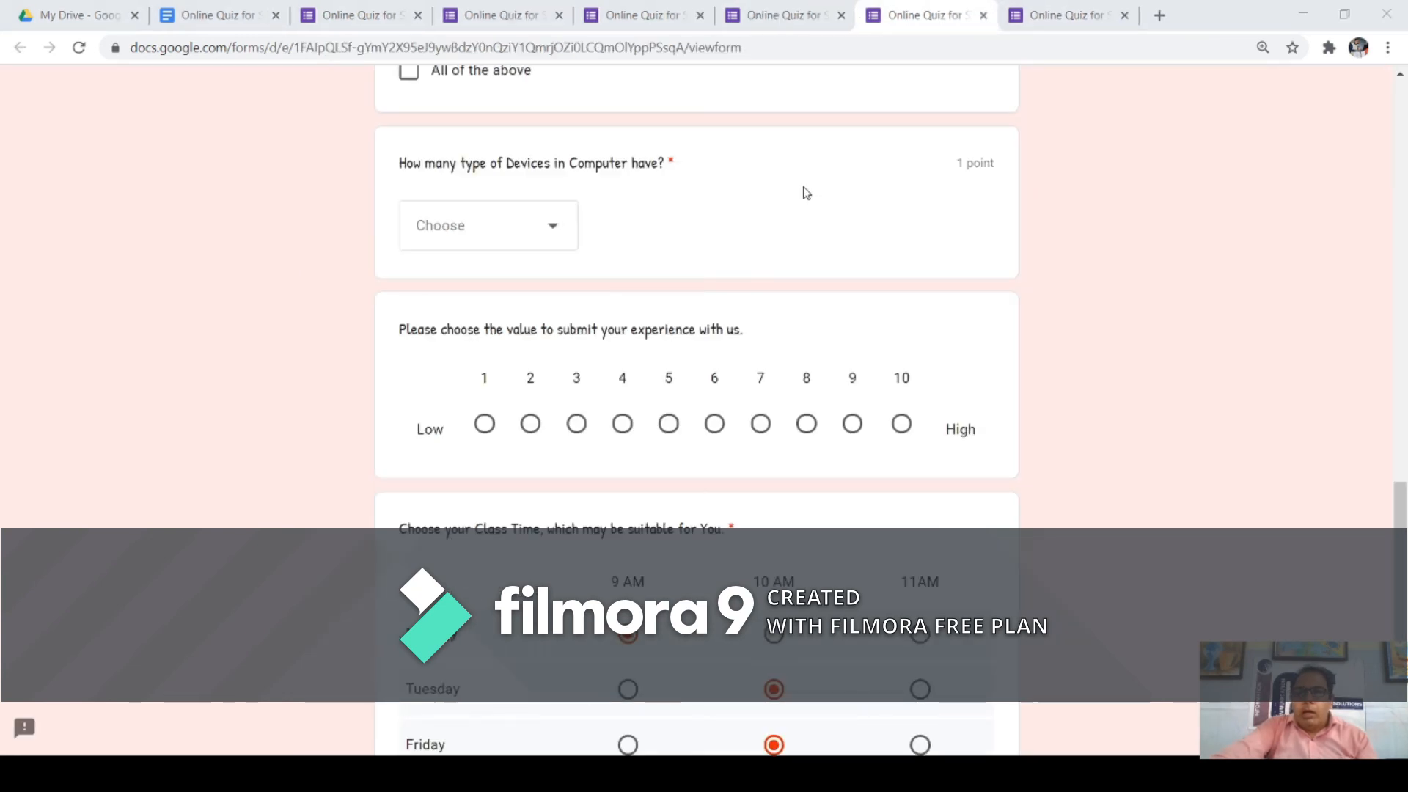
left_click(930, 15)
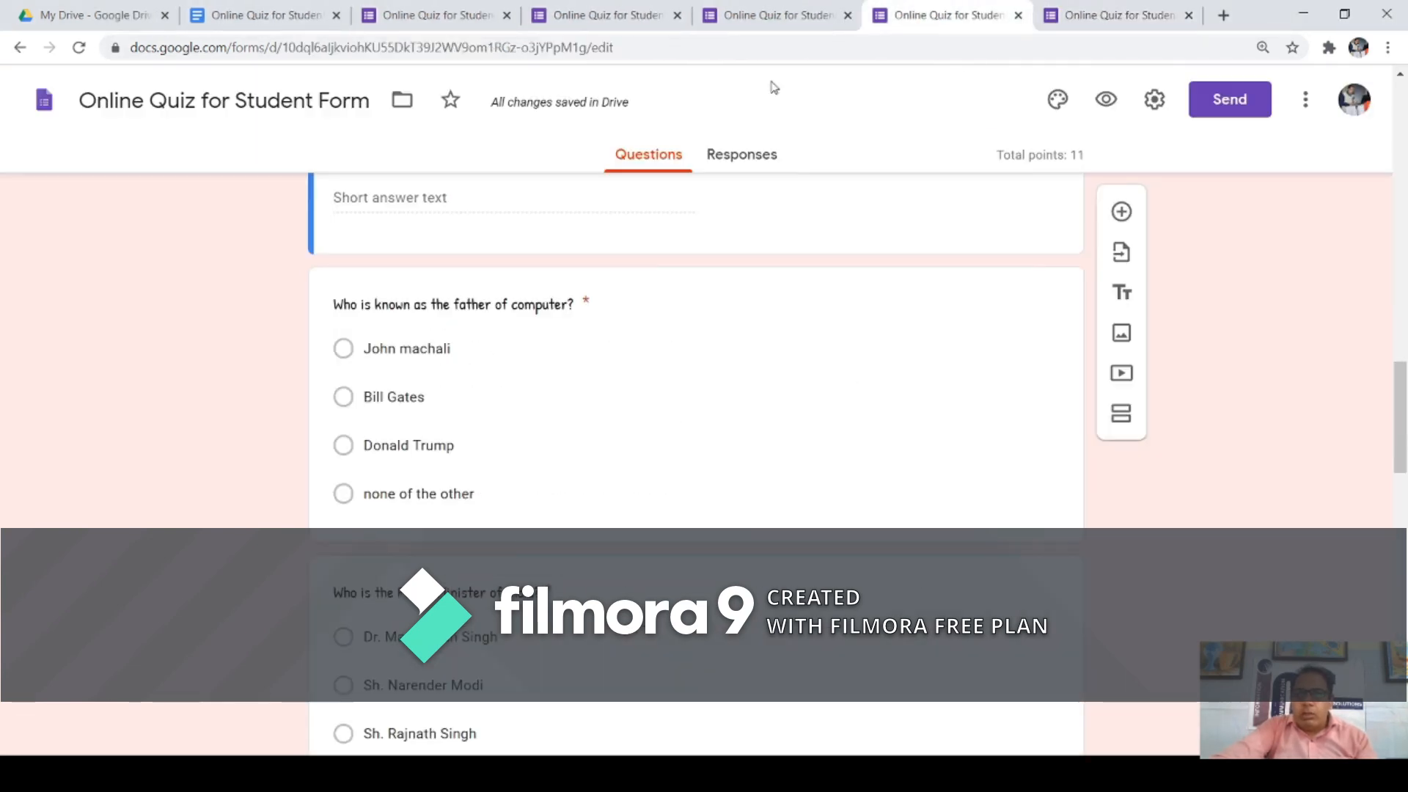
scroll(620, 306, "down", 5)
scroll(922, 396, "up", 5)
scroll(1016, 337, "down", 3)
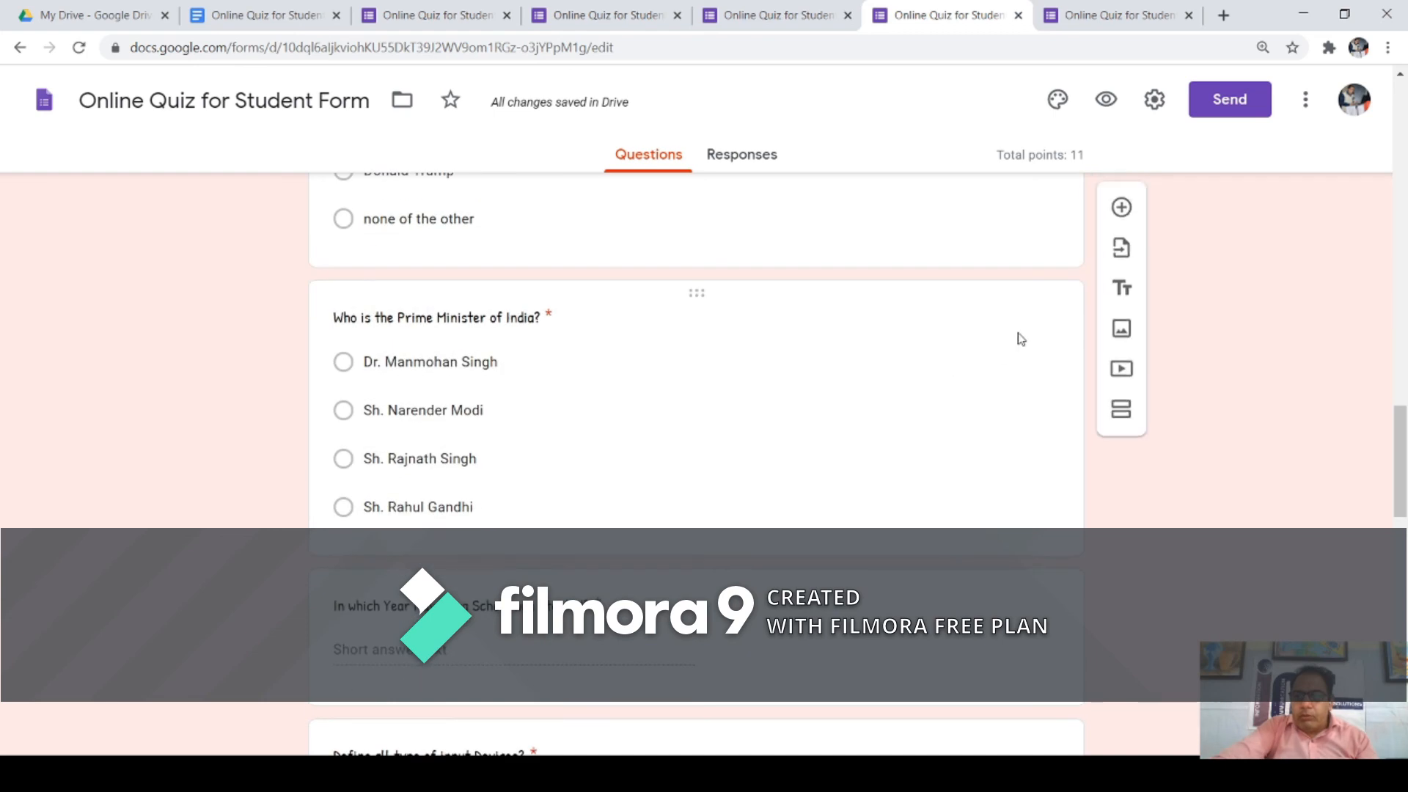
scroll(1054, 405, "up", 1)
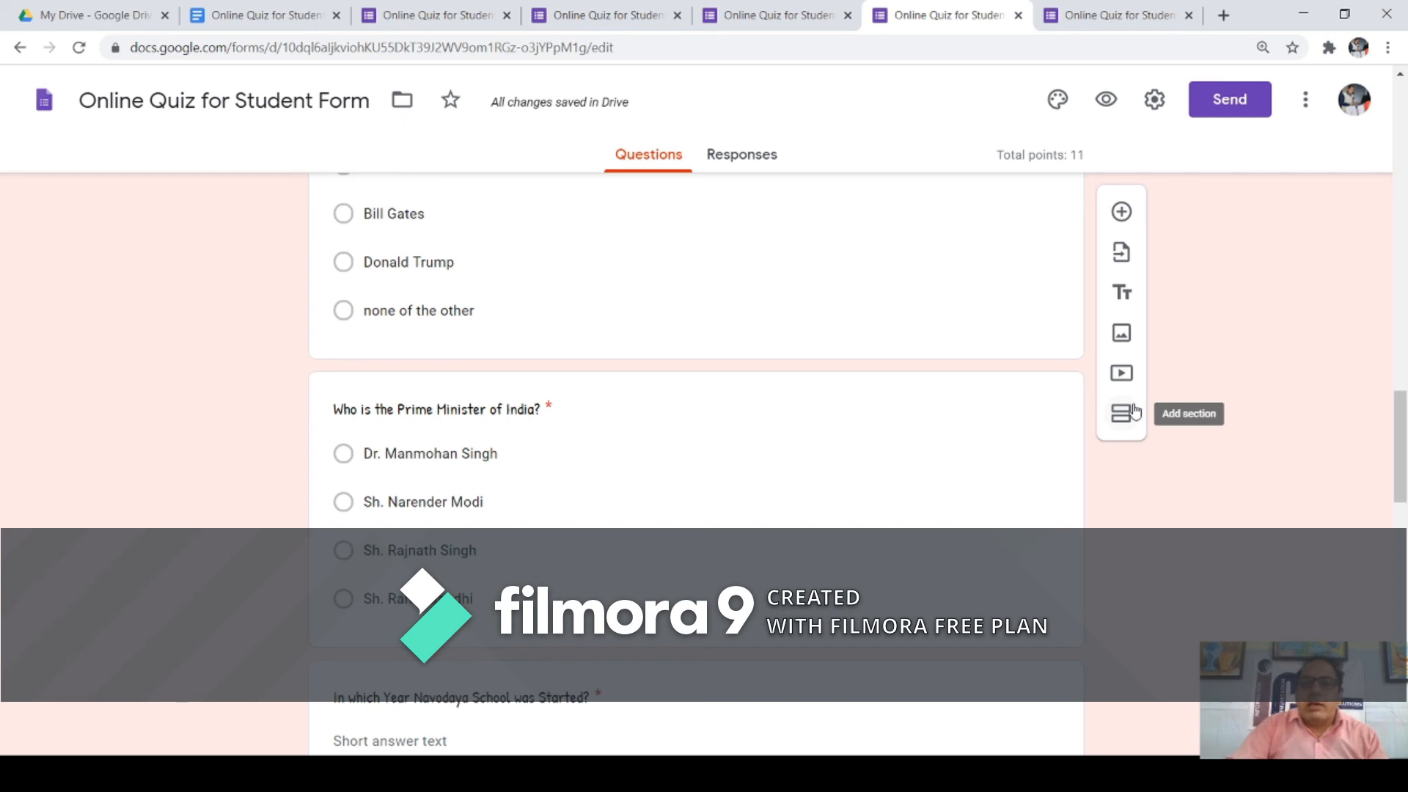
scroll(806, 330, "down", 15)
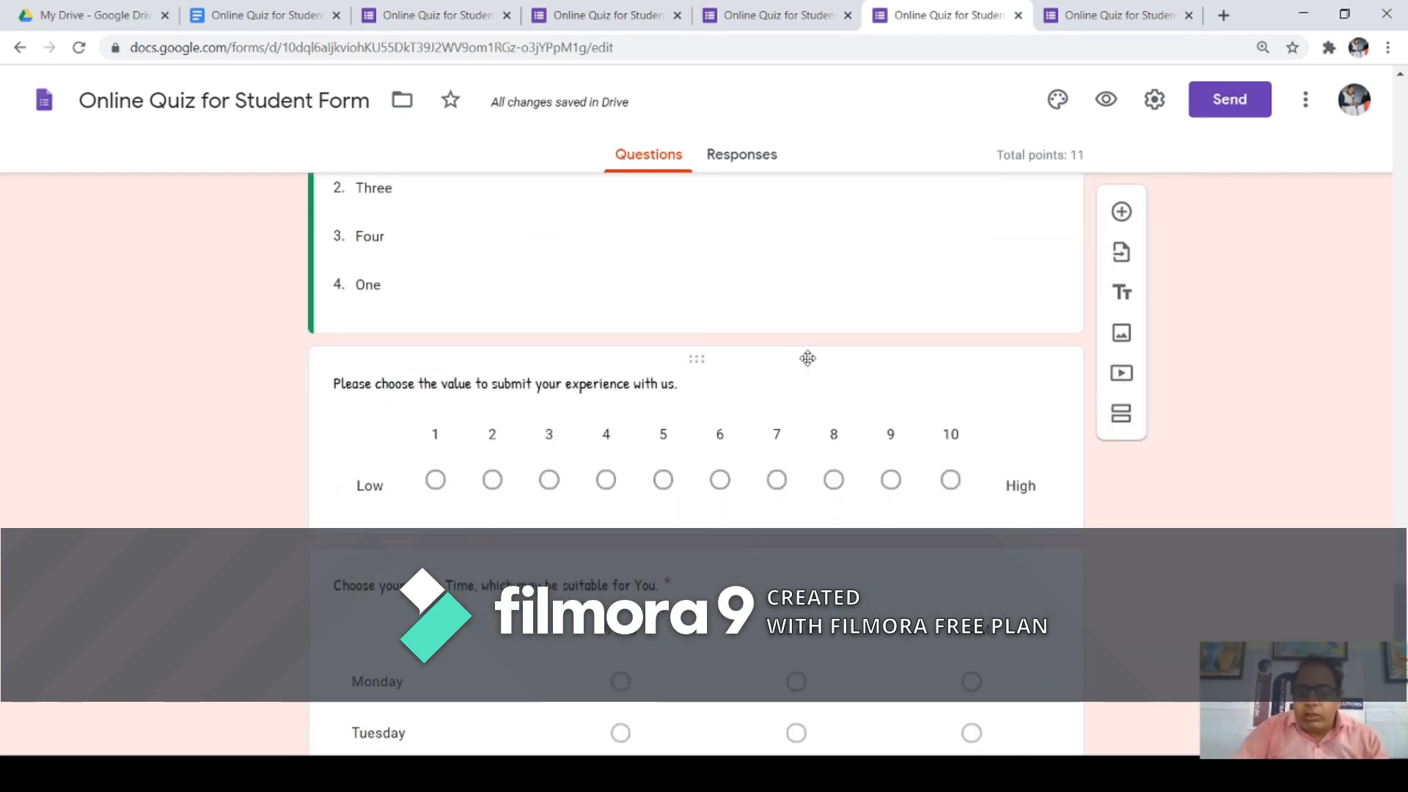
scroll(803, 358, "down", 4)
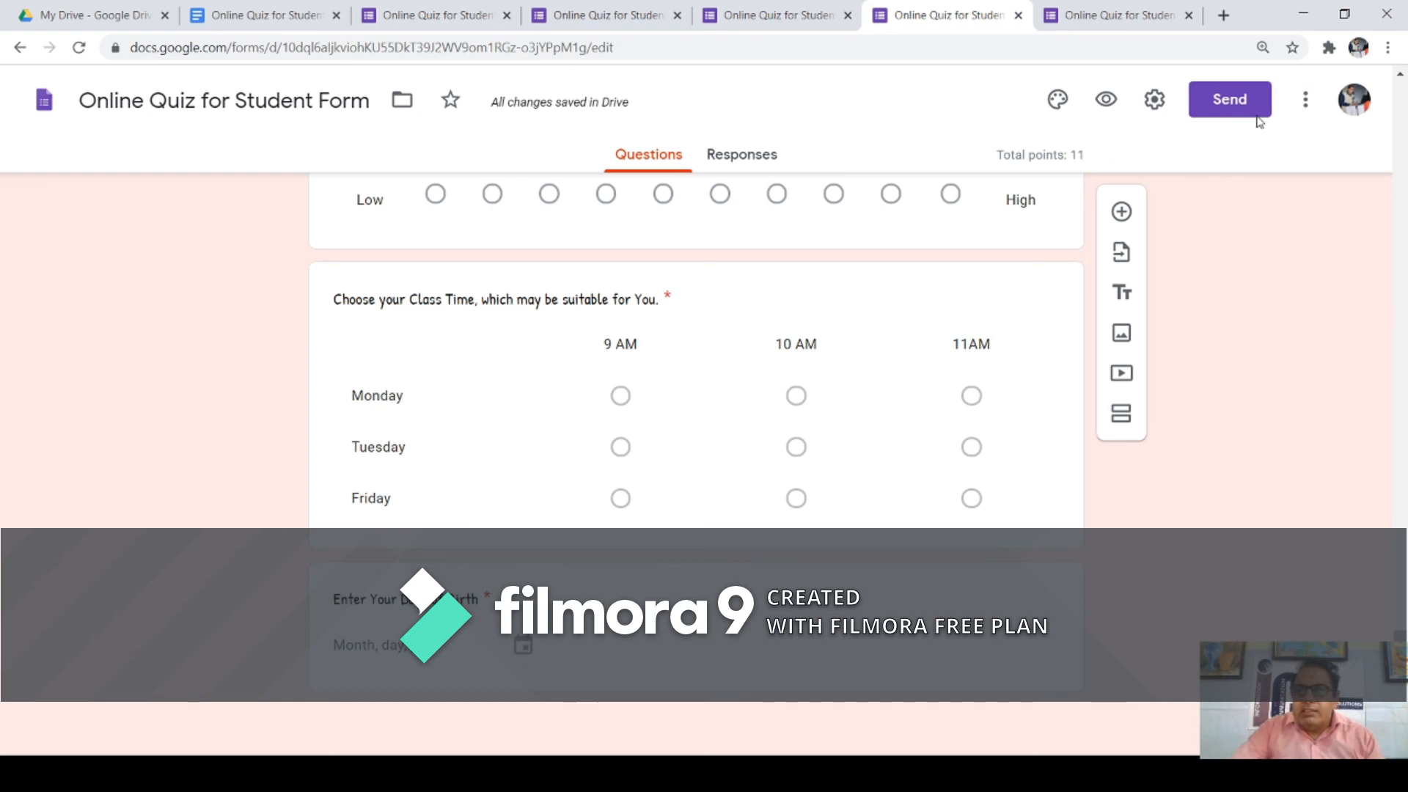
Step: Copy the quiz's respondent link from the Send dialog's Link tab
left_click(1232, 107)
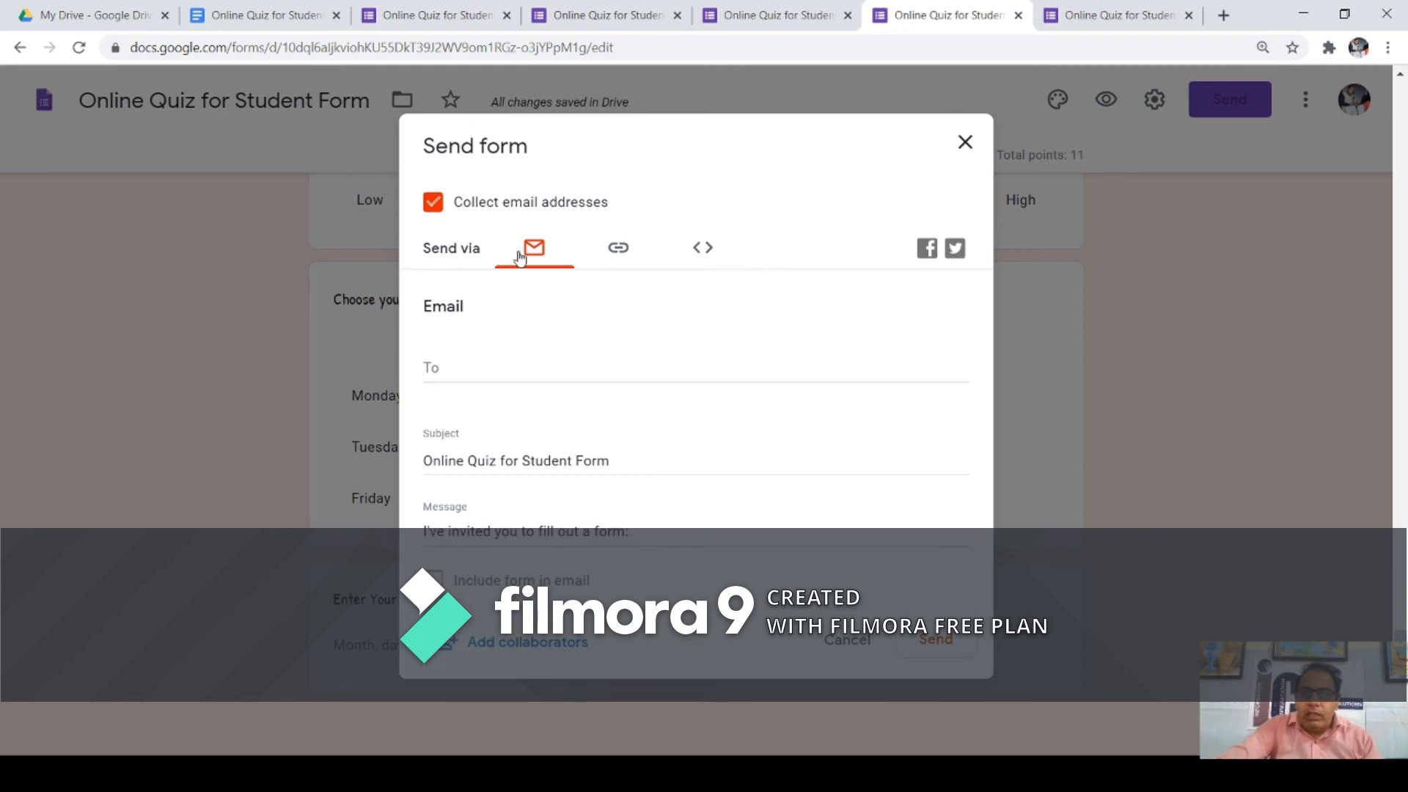
left_click(506, 370)
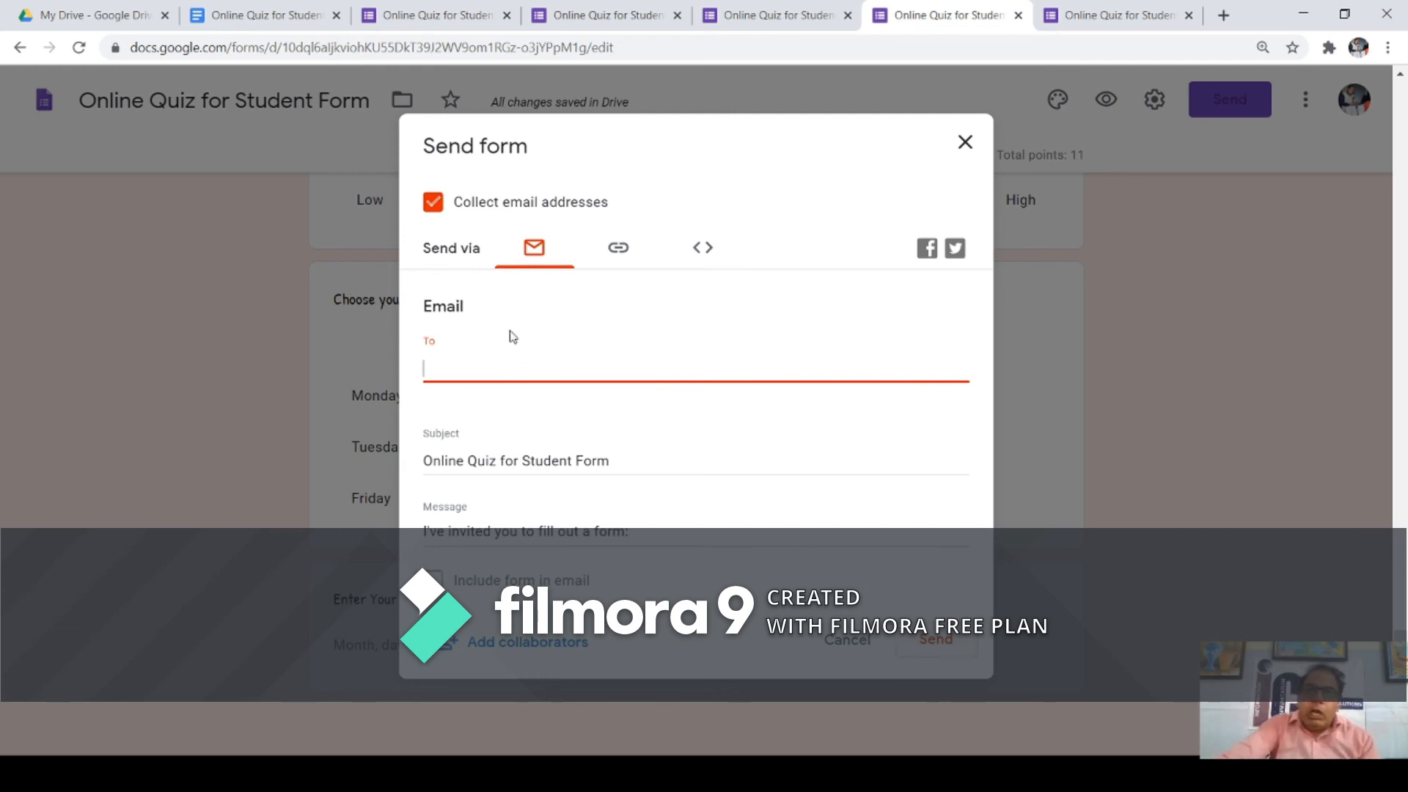
left_click(618, 249)
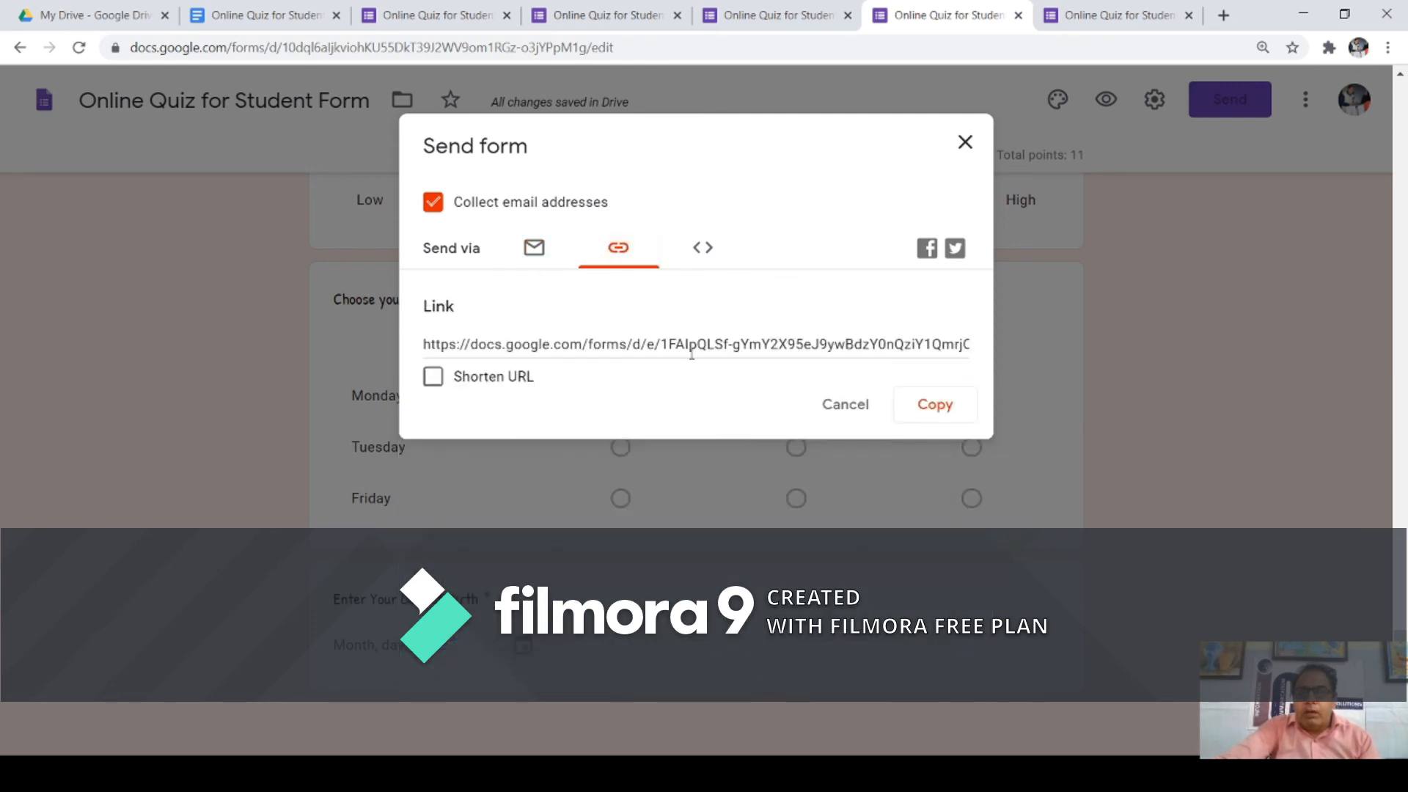
left_click(935, 406)
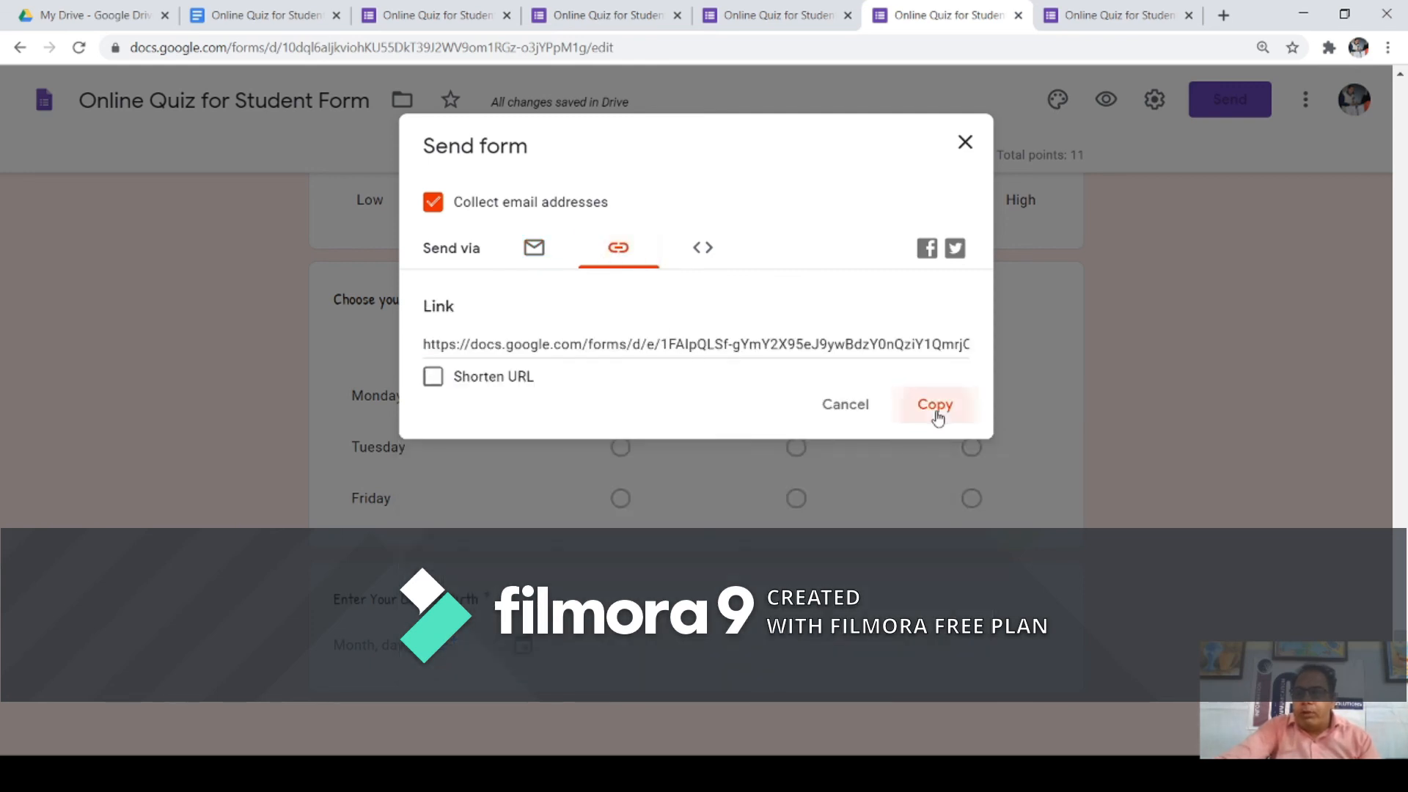
left_click(103, 22)
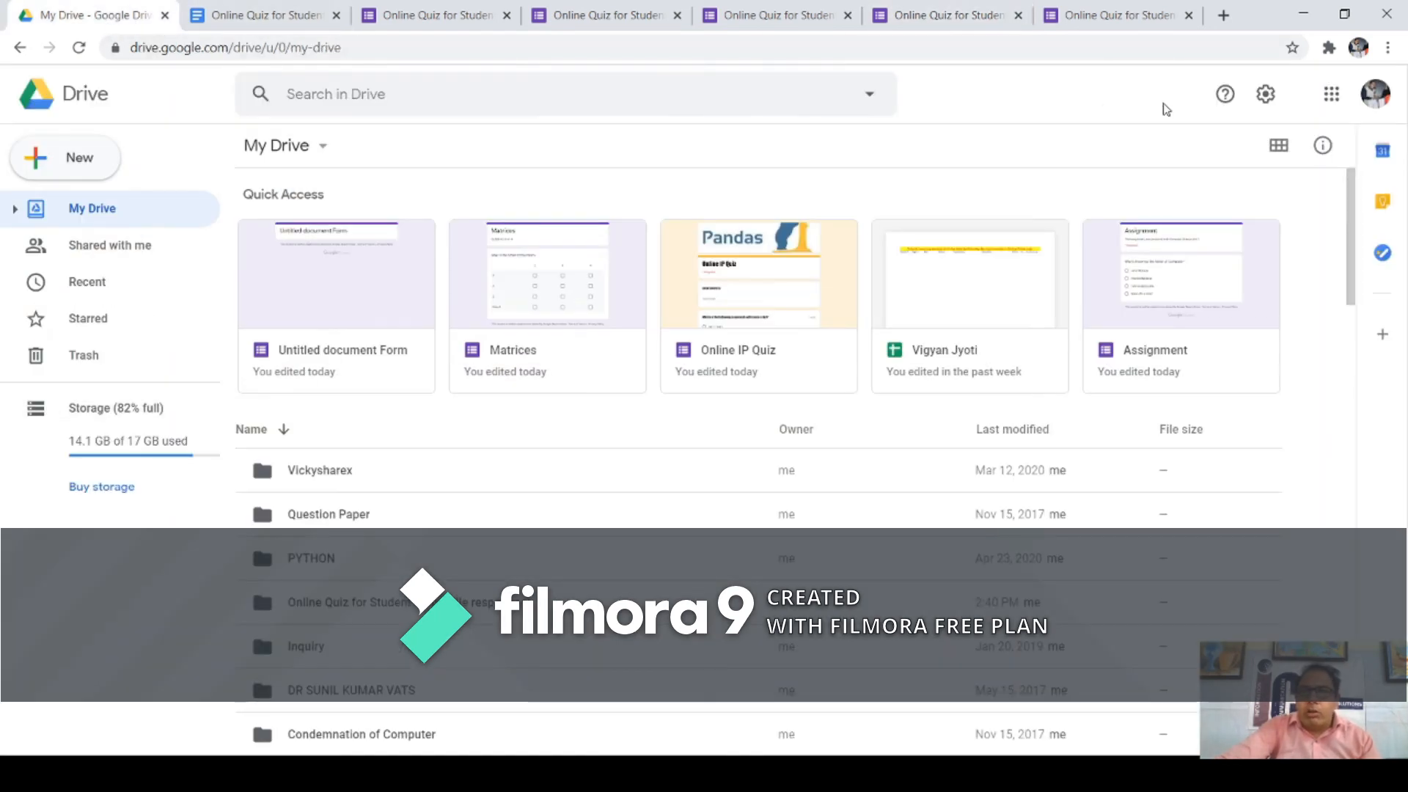
Step: Replace the live quiz page with Gmail by entering 'gma' in its address bar
left_click(1129, 18)
left_click(1081, 47)
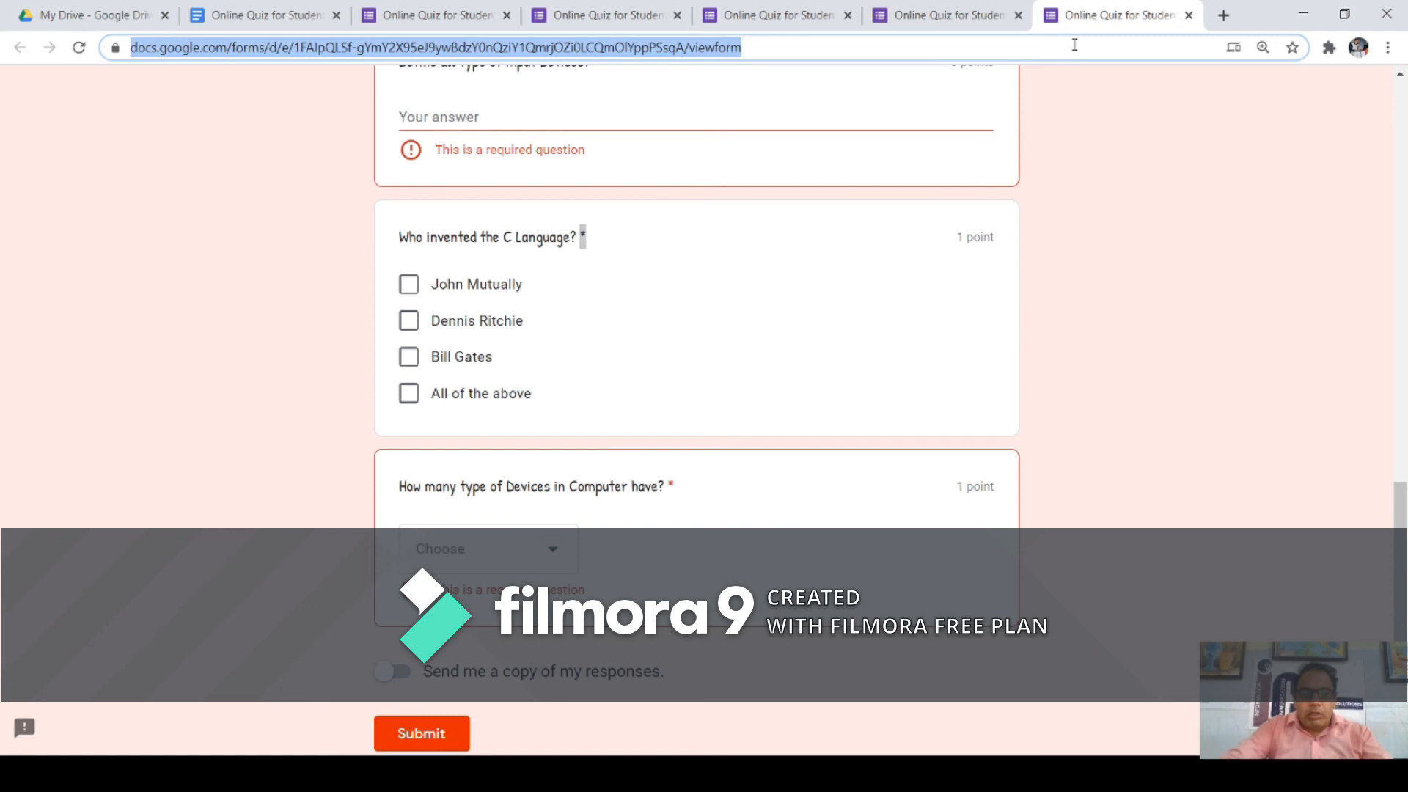
type("gma")
key("Return")
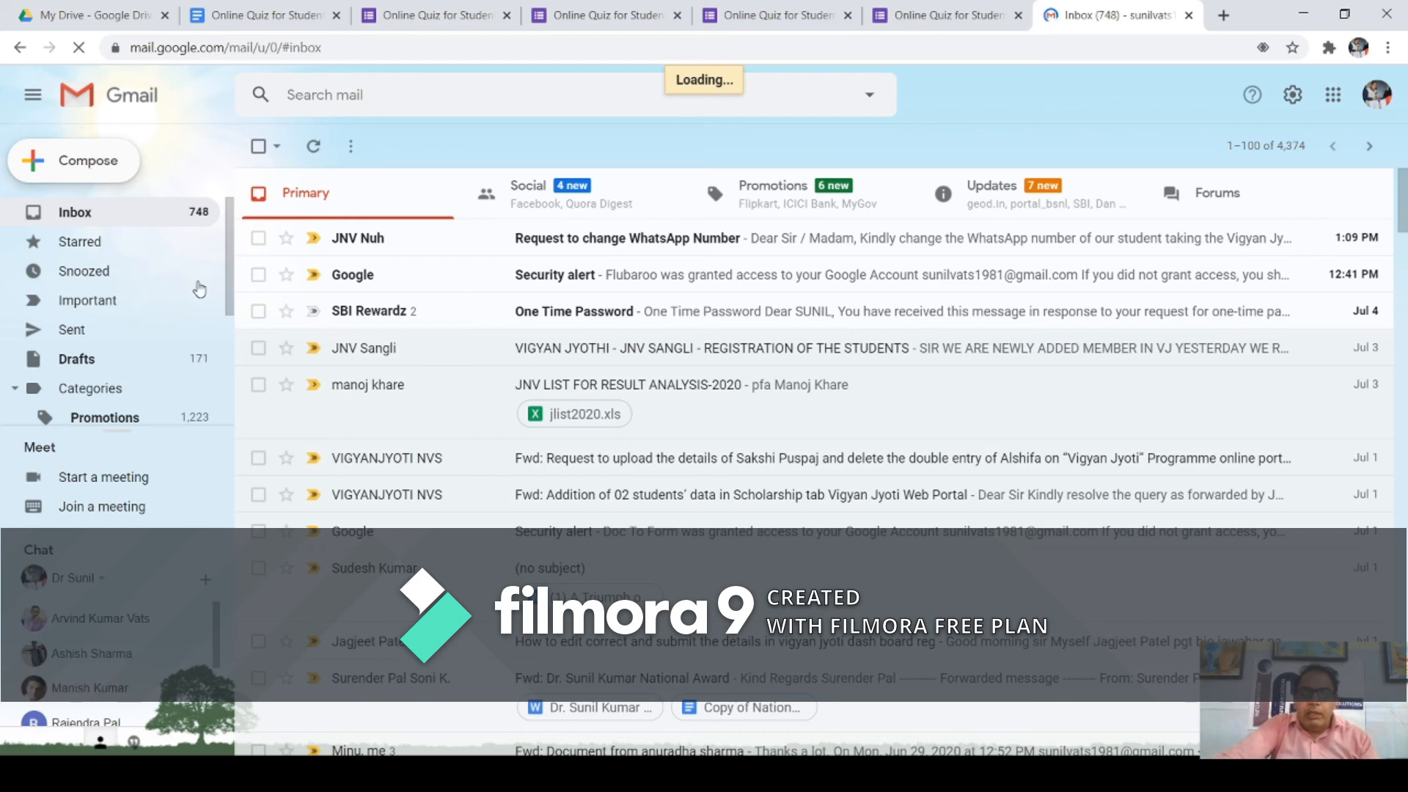
Step: Compose a new Gmail message with the copied quiz link pasted into its body
left_click(91, 164)
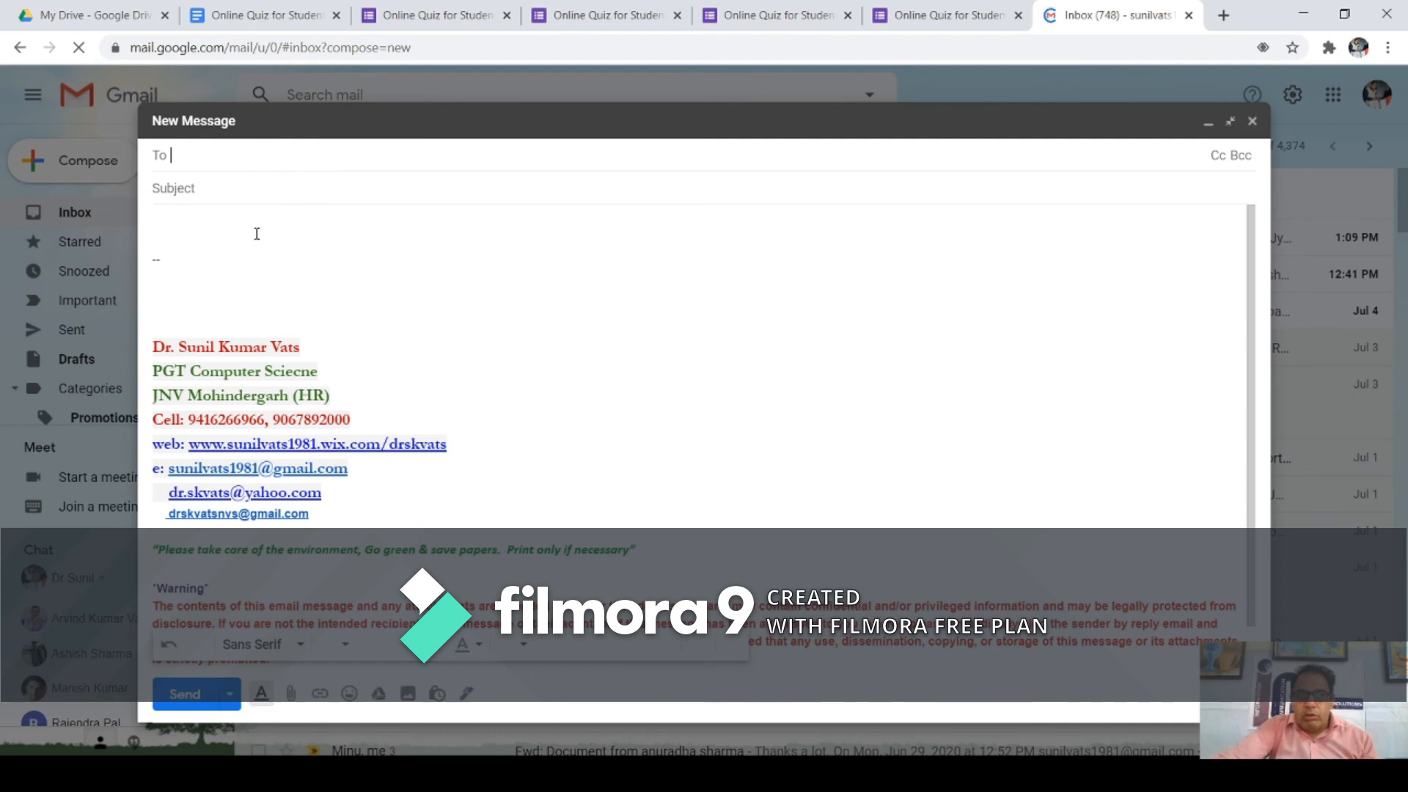
left_click(257, 233)
key("ctrl+v")
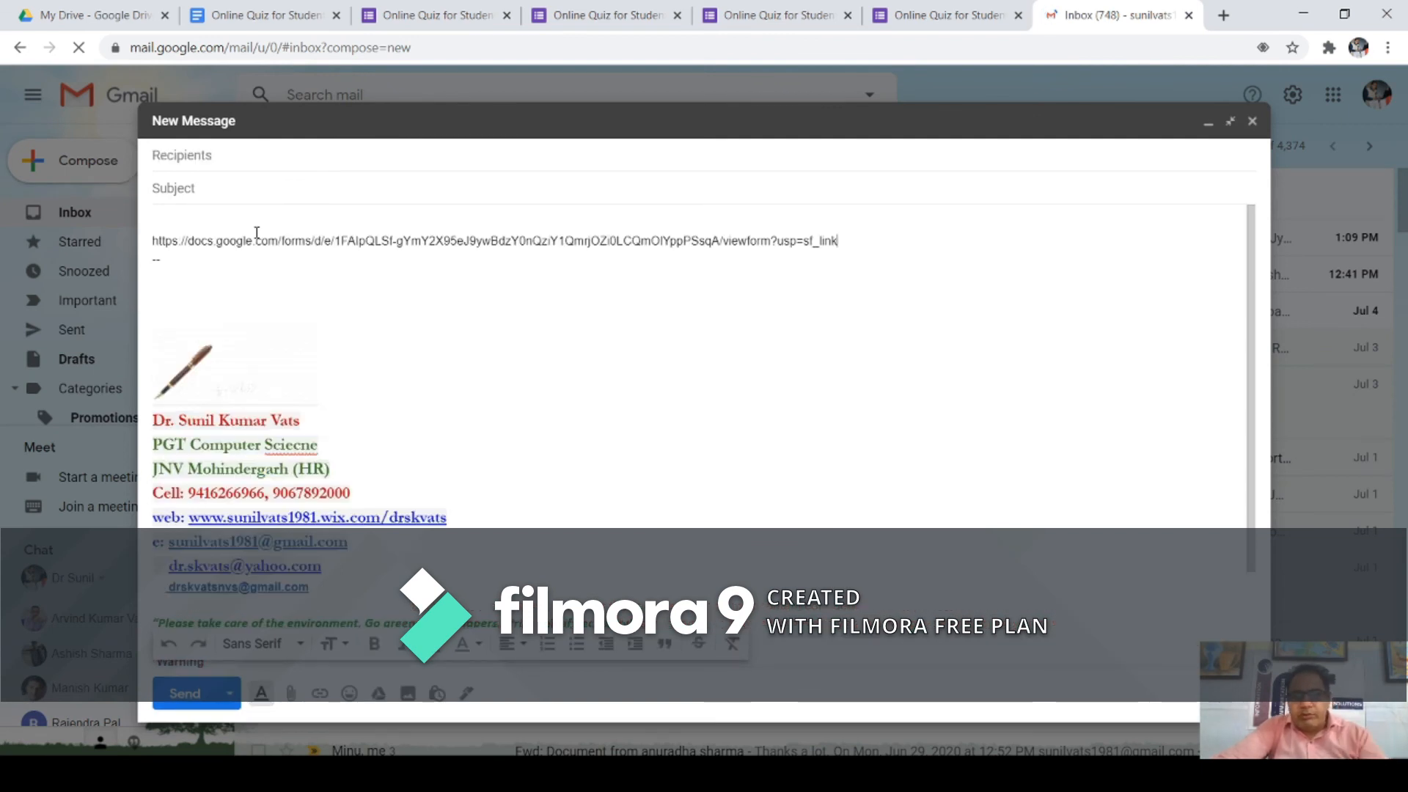
left_click_drag(841, 242, 152, 241)
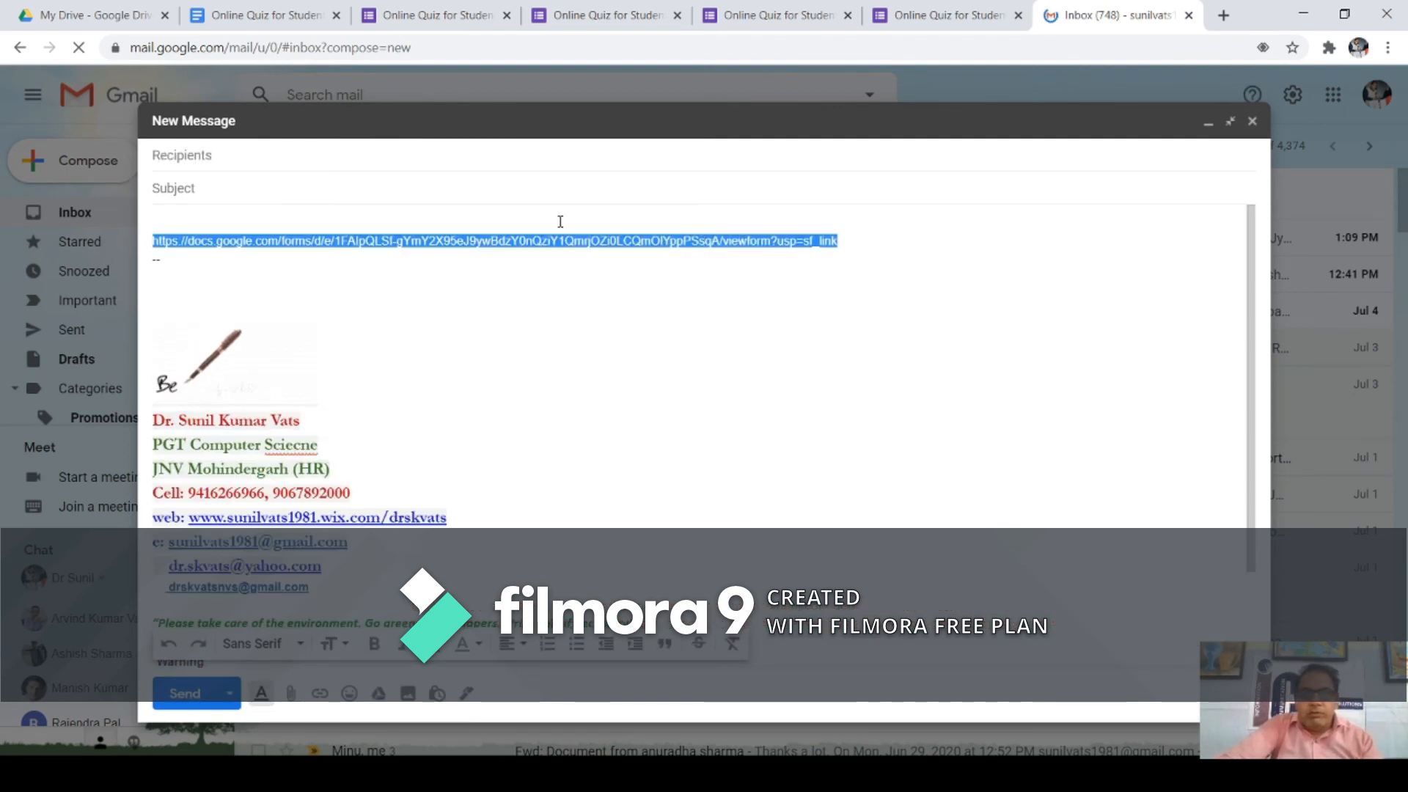
left_click(957, 21)
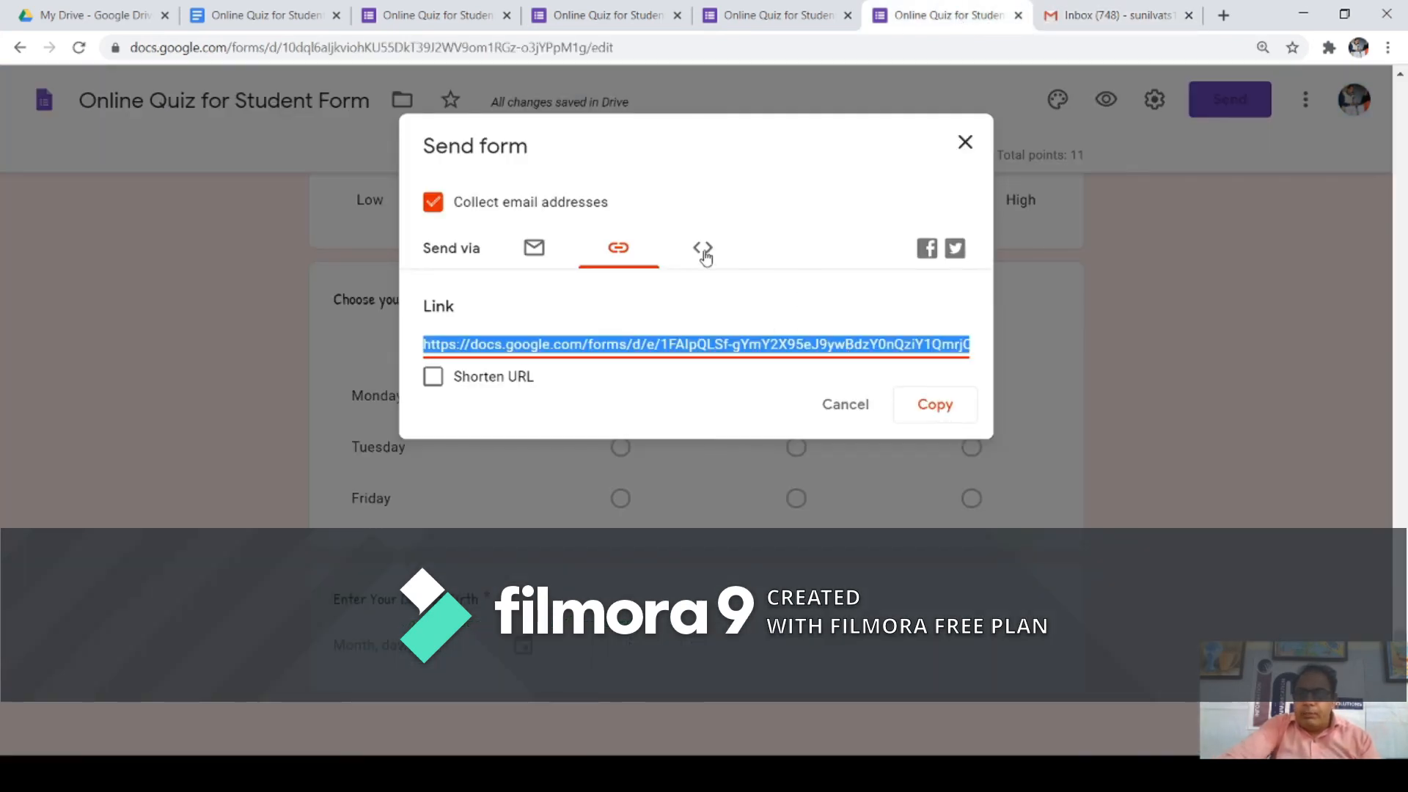
Step: Review the quiz's embed HTML code and 640 × 3847 px size, then share it to Facebook
left_click(704, 249)
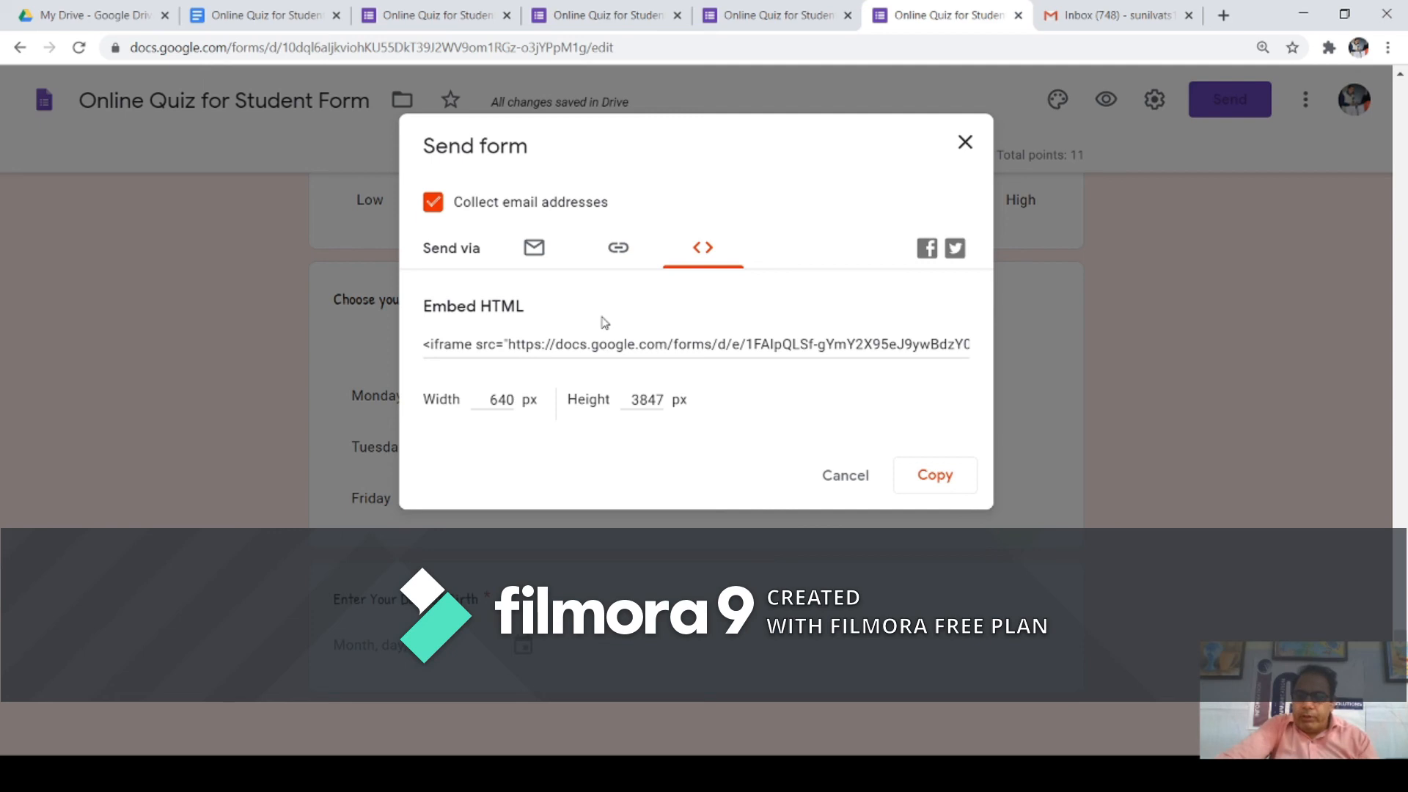
left_click_drag(427, 314, 509, 325)
left_click(525, 341)
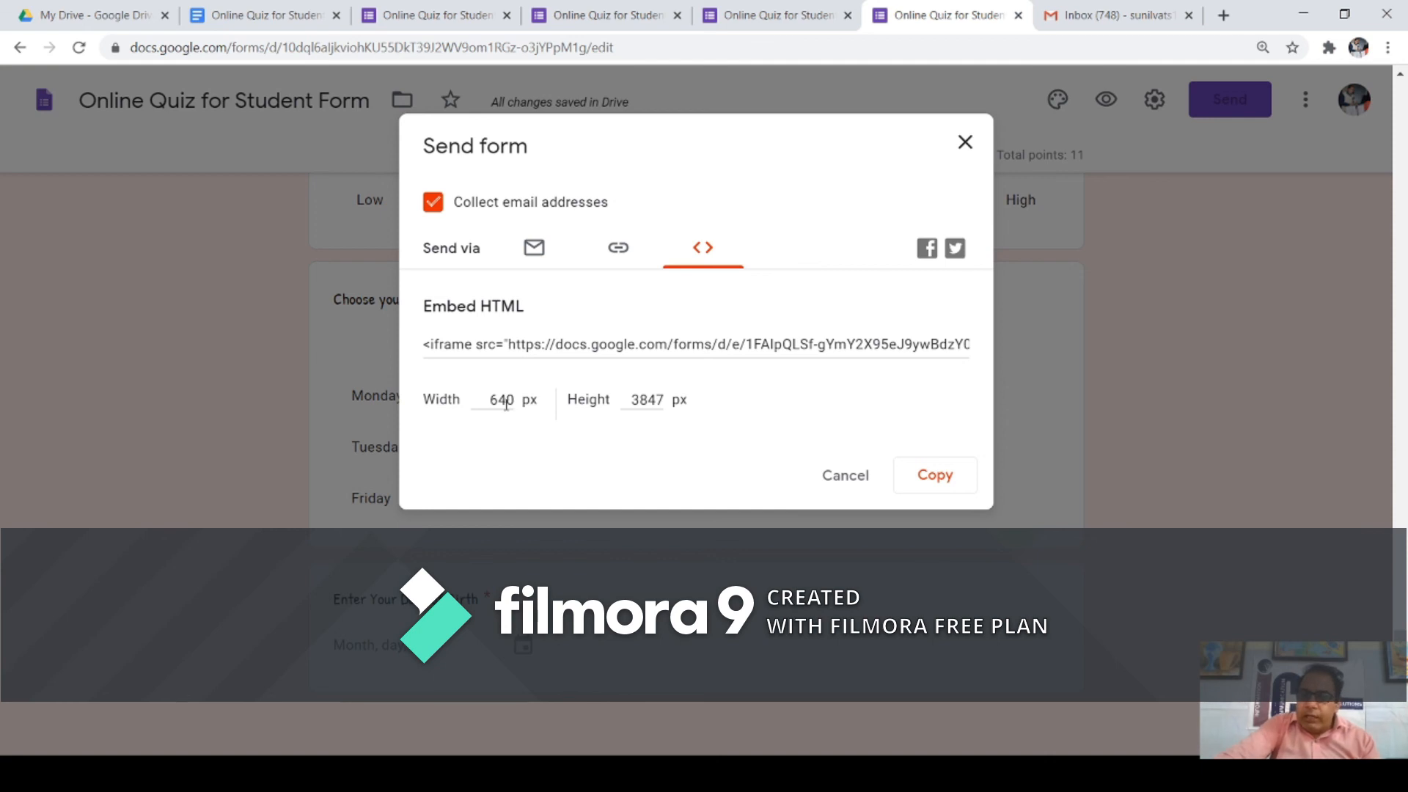
left_click(641, 402)
left_click(481, 395)
left_click(639, 396)
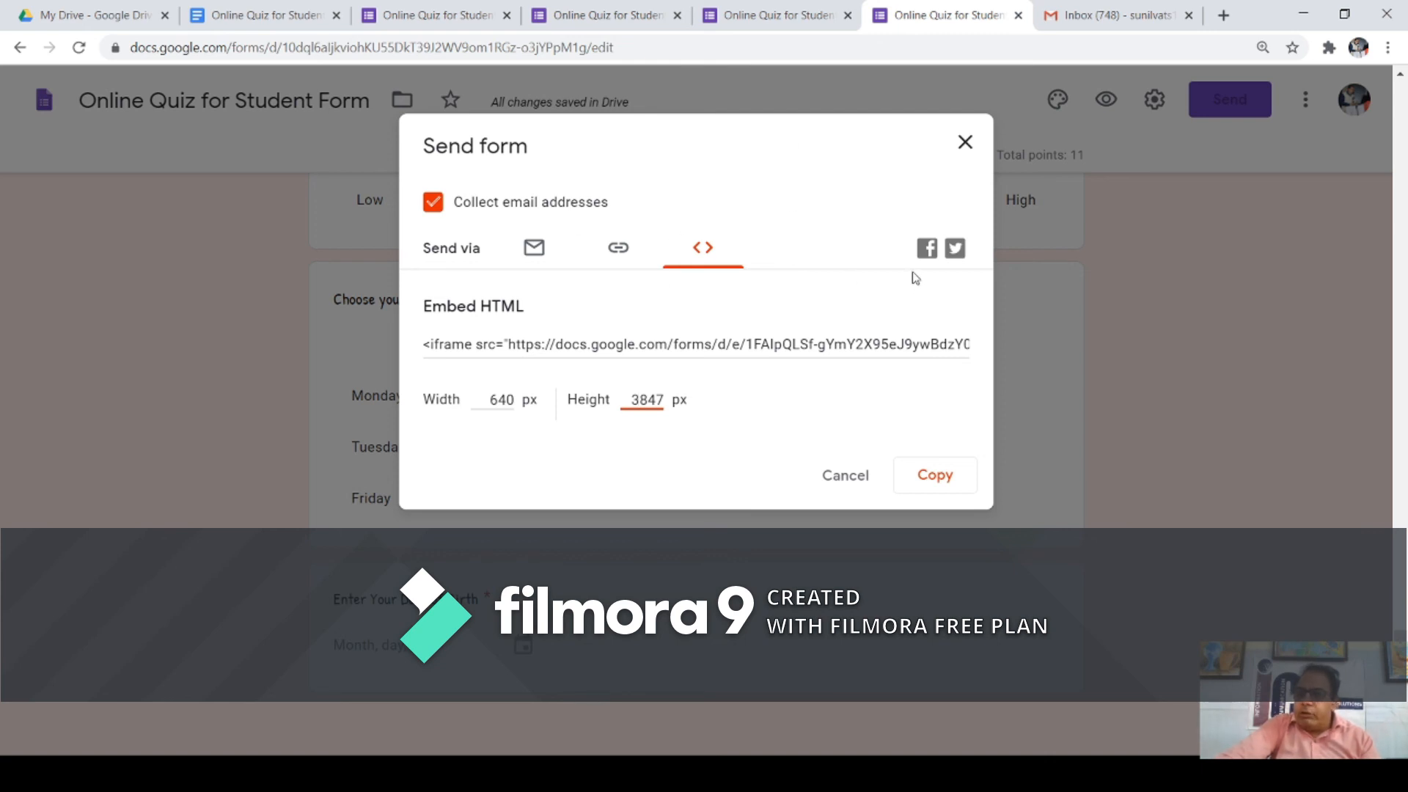
left_click(927, 250)
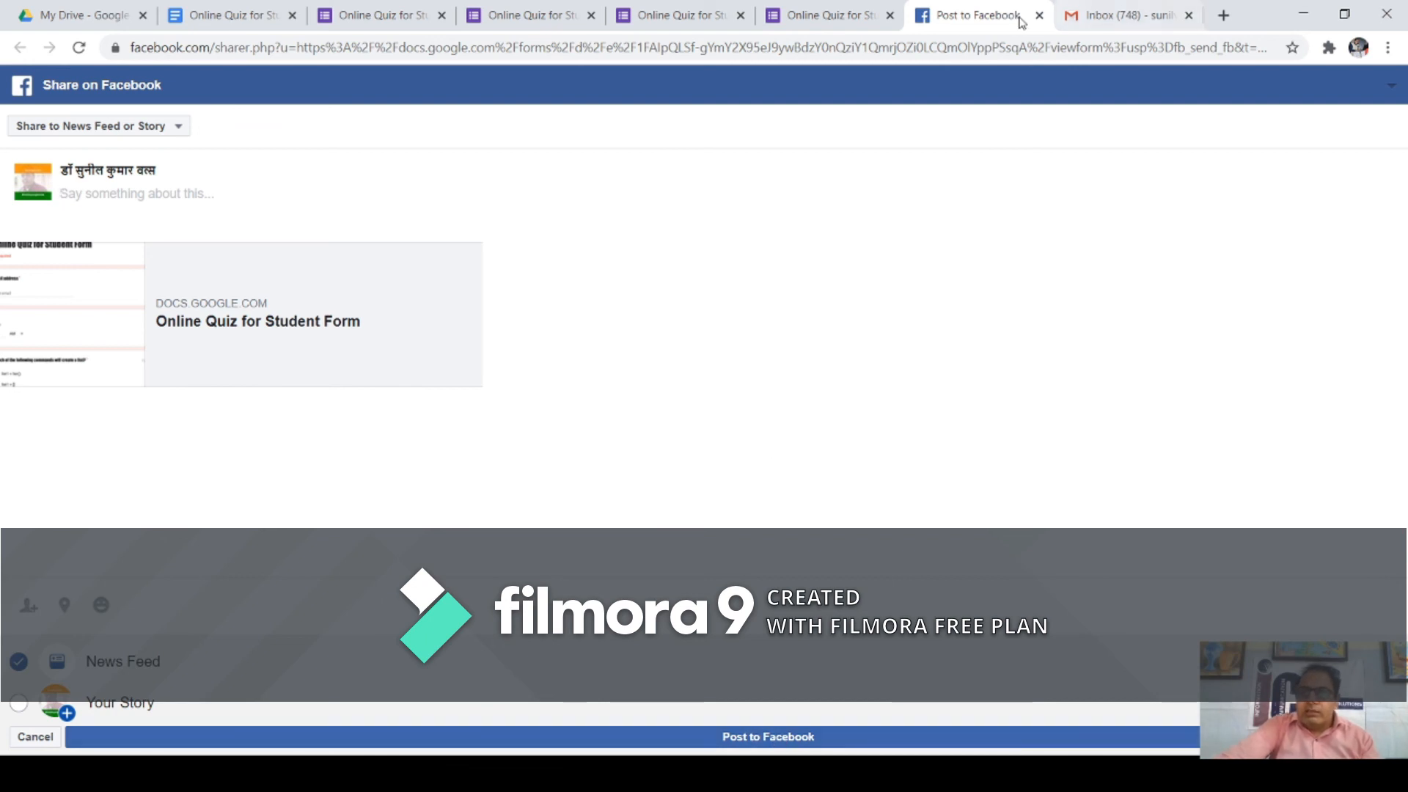
Step: Abandon the Facebook post and cancel the Send form dialog in the quiz editor
left_click(839, 16)
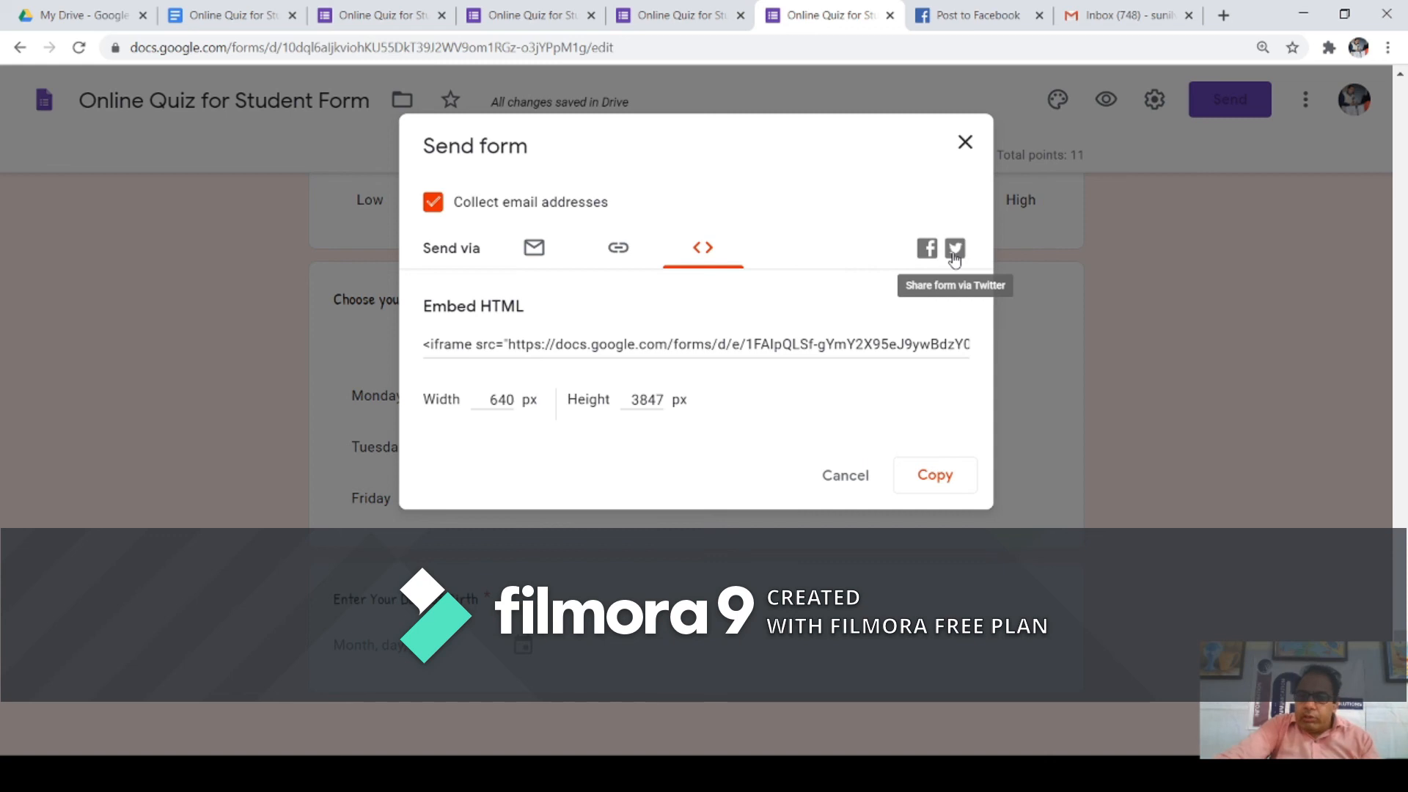
left_click(850, 475)
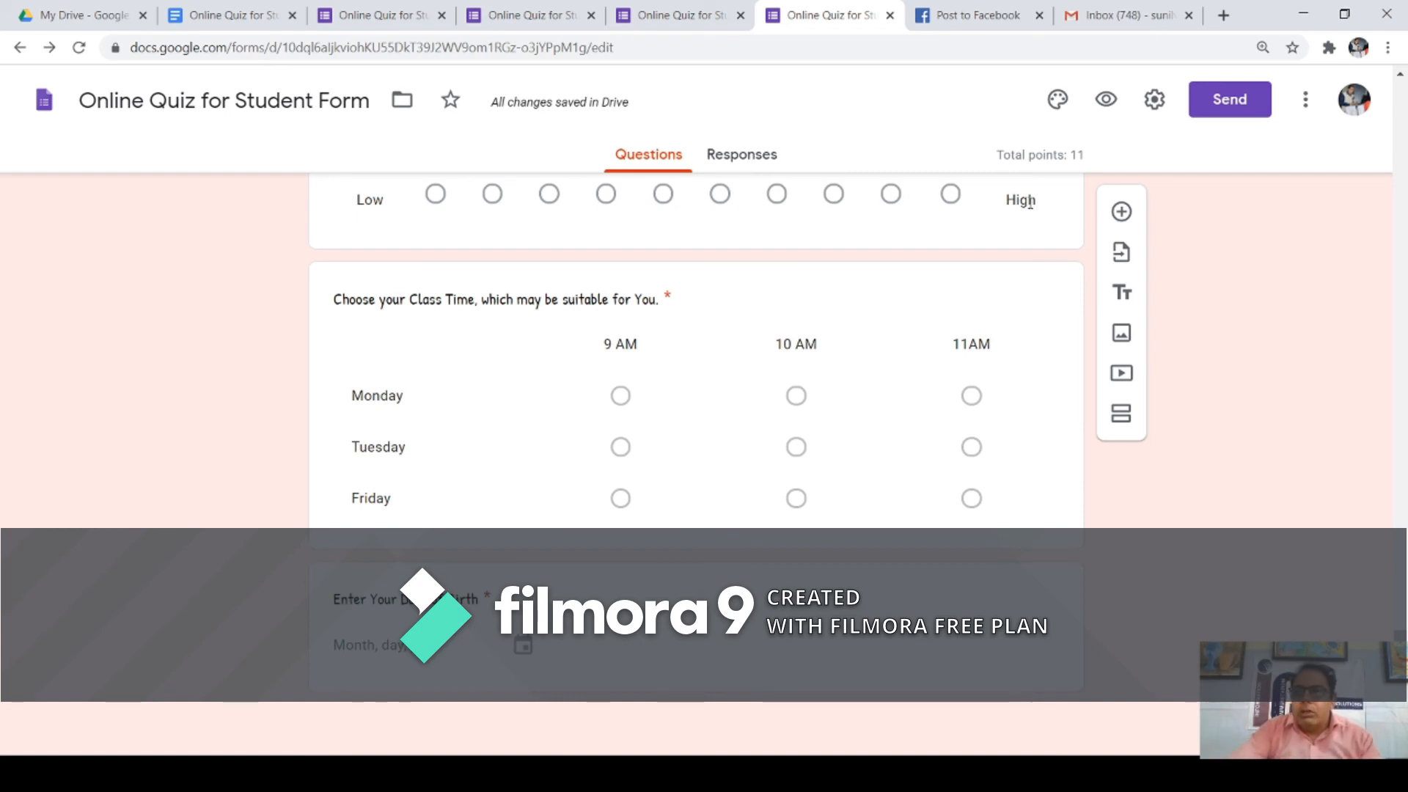
Step: Open the live quiz as a respondent, close the Facebook tab, and enter the respondent's e-mail address
left_click(1106, 100)
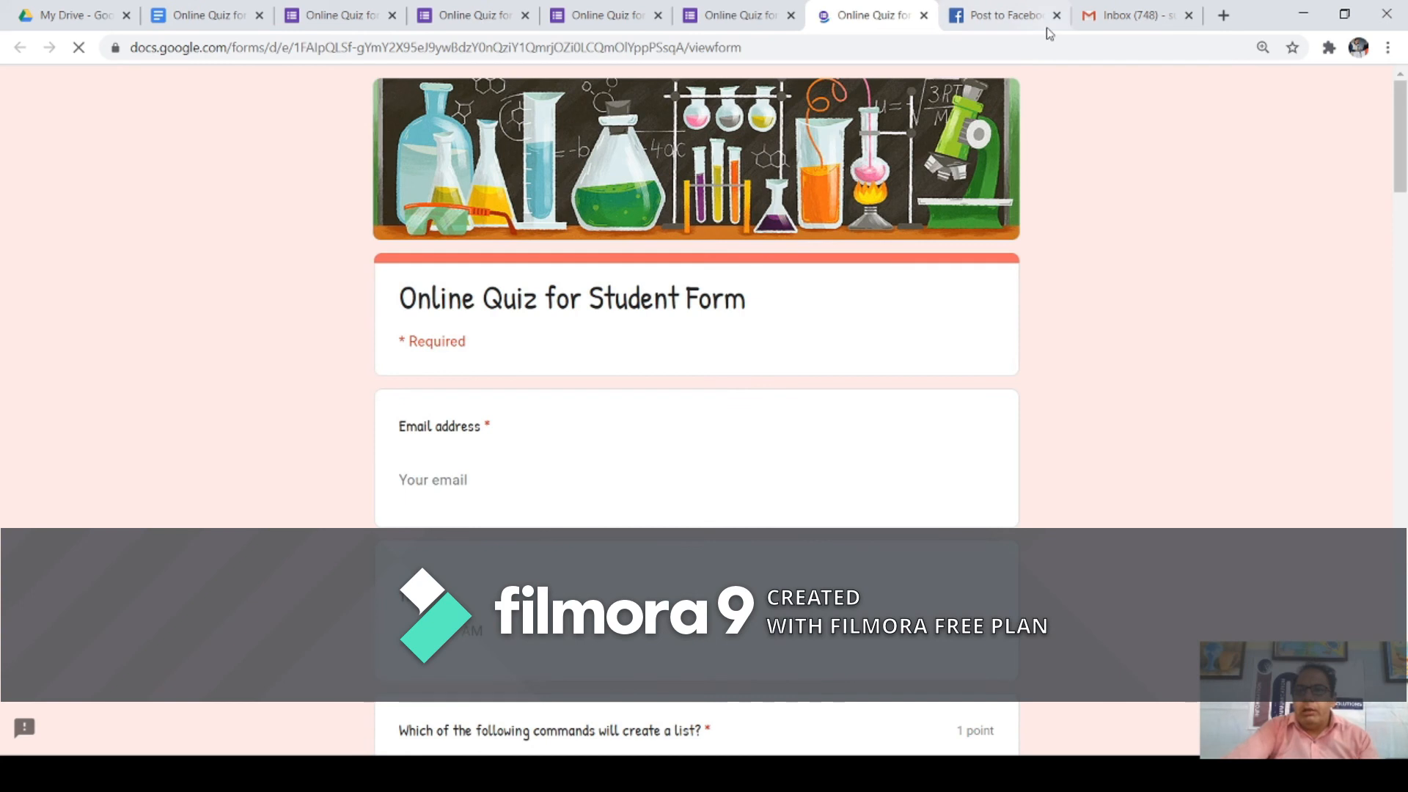
left_click(1056, 16)
scroll(647, 346, "down", 3)
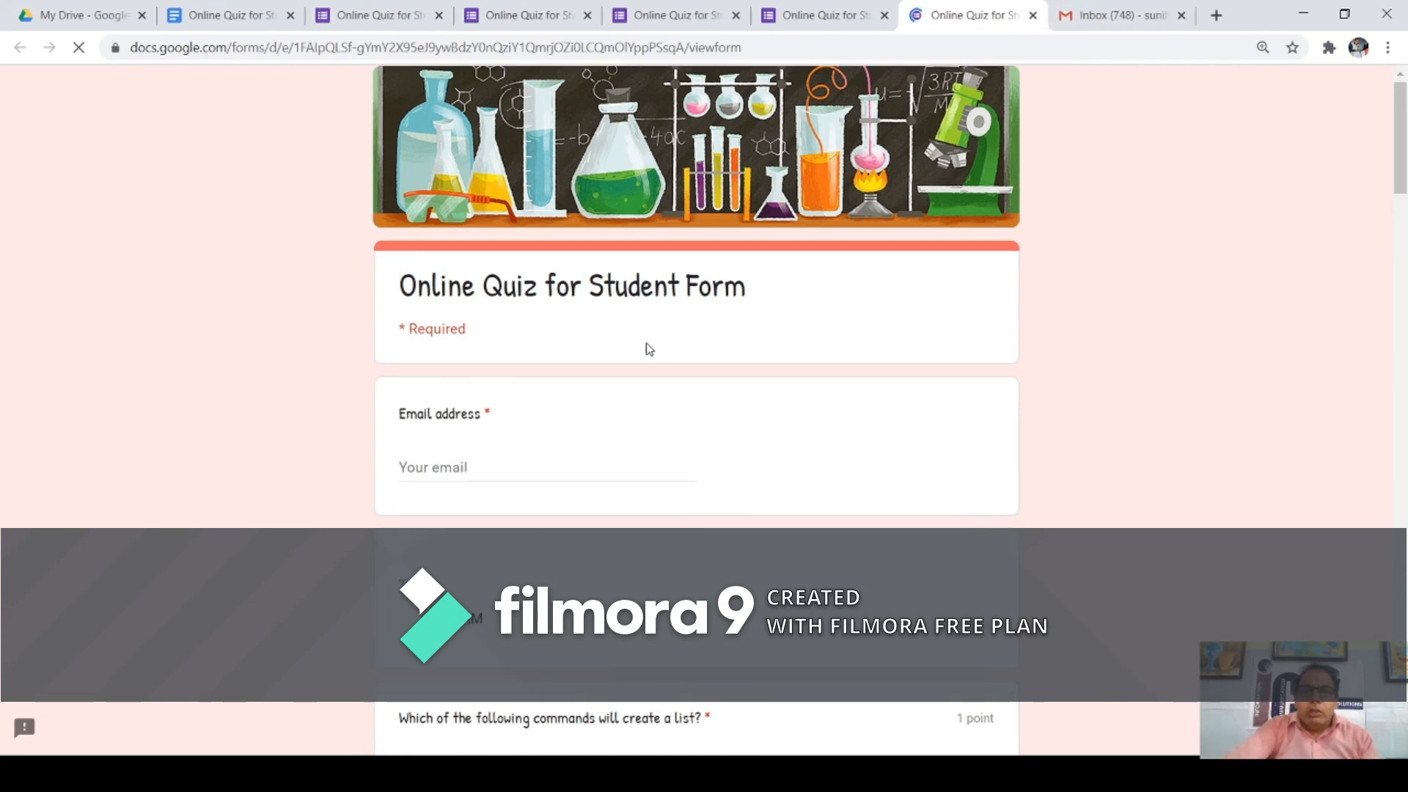
scroll(579, 271, "up", 2)
left_click(436, 391)
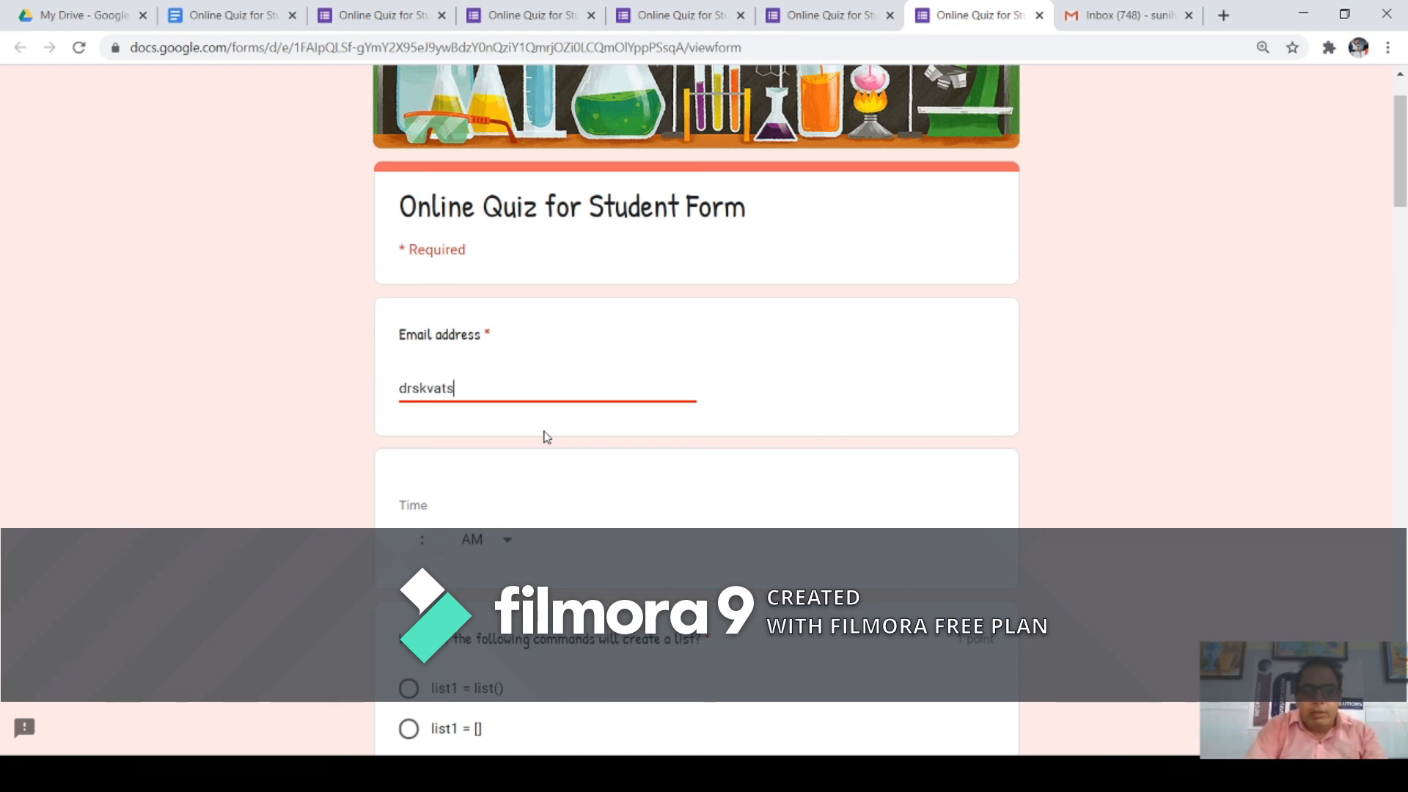
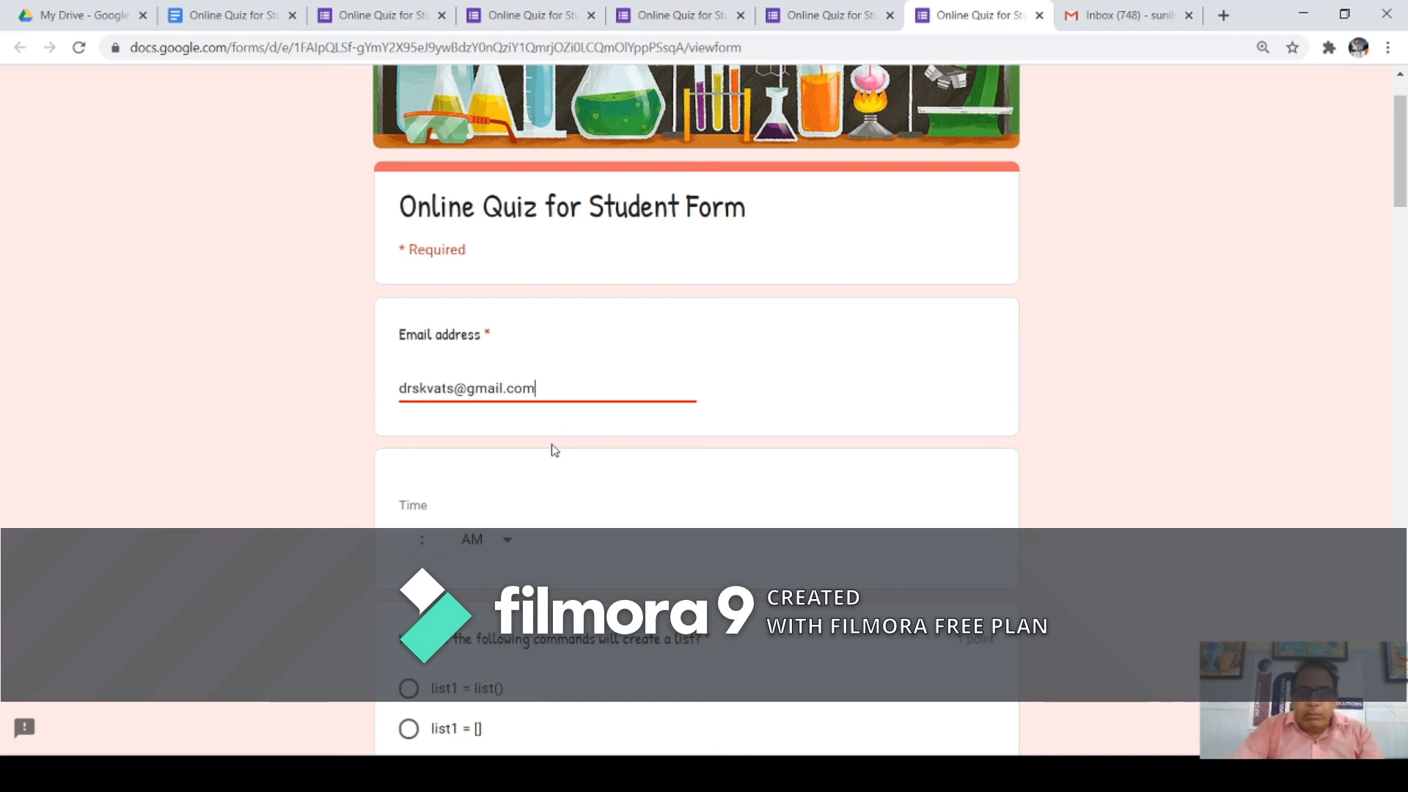
Step: Begin setting the response time, changing the hour from 12 to 11 with AM kept
left_click(509, 546)
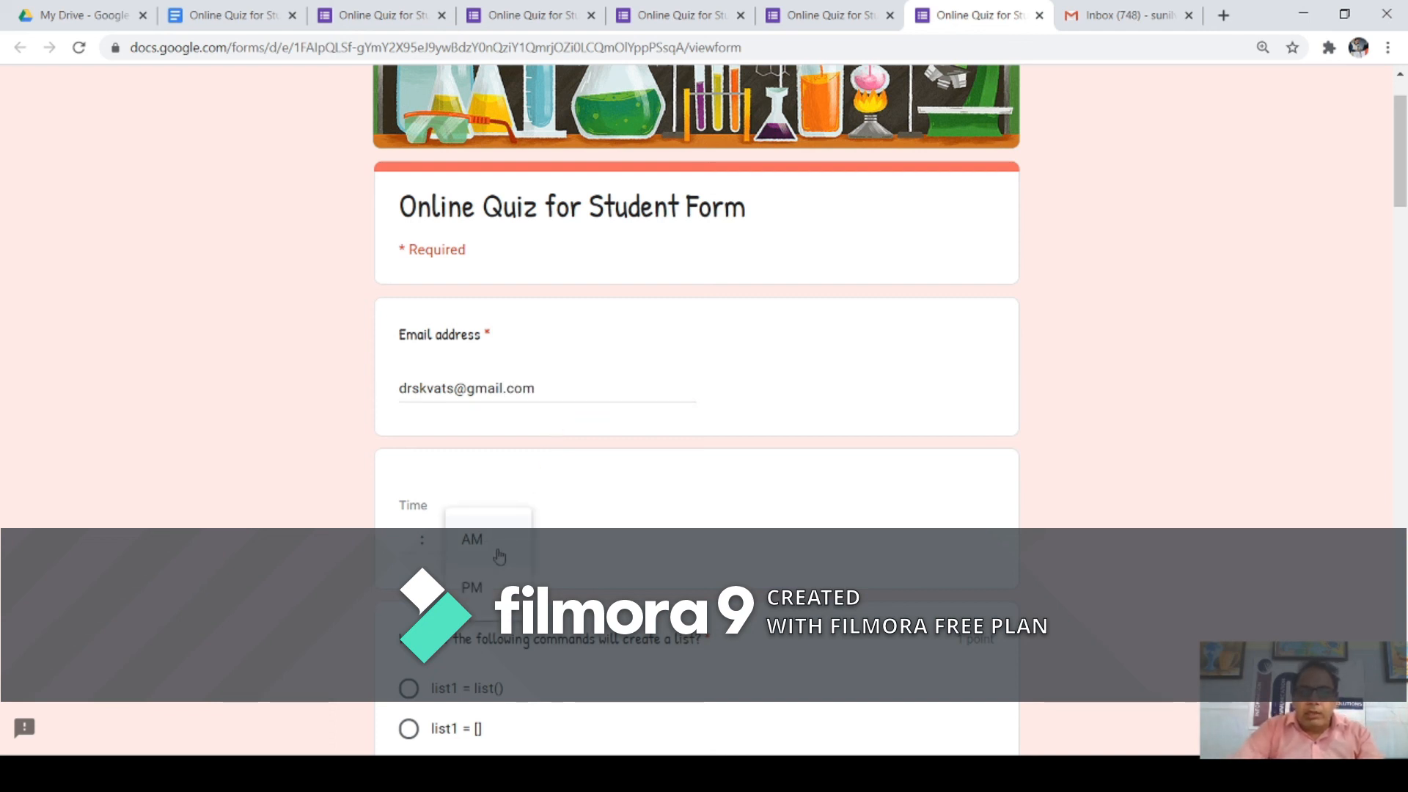
left_click(474, 542)
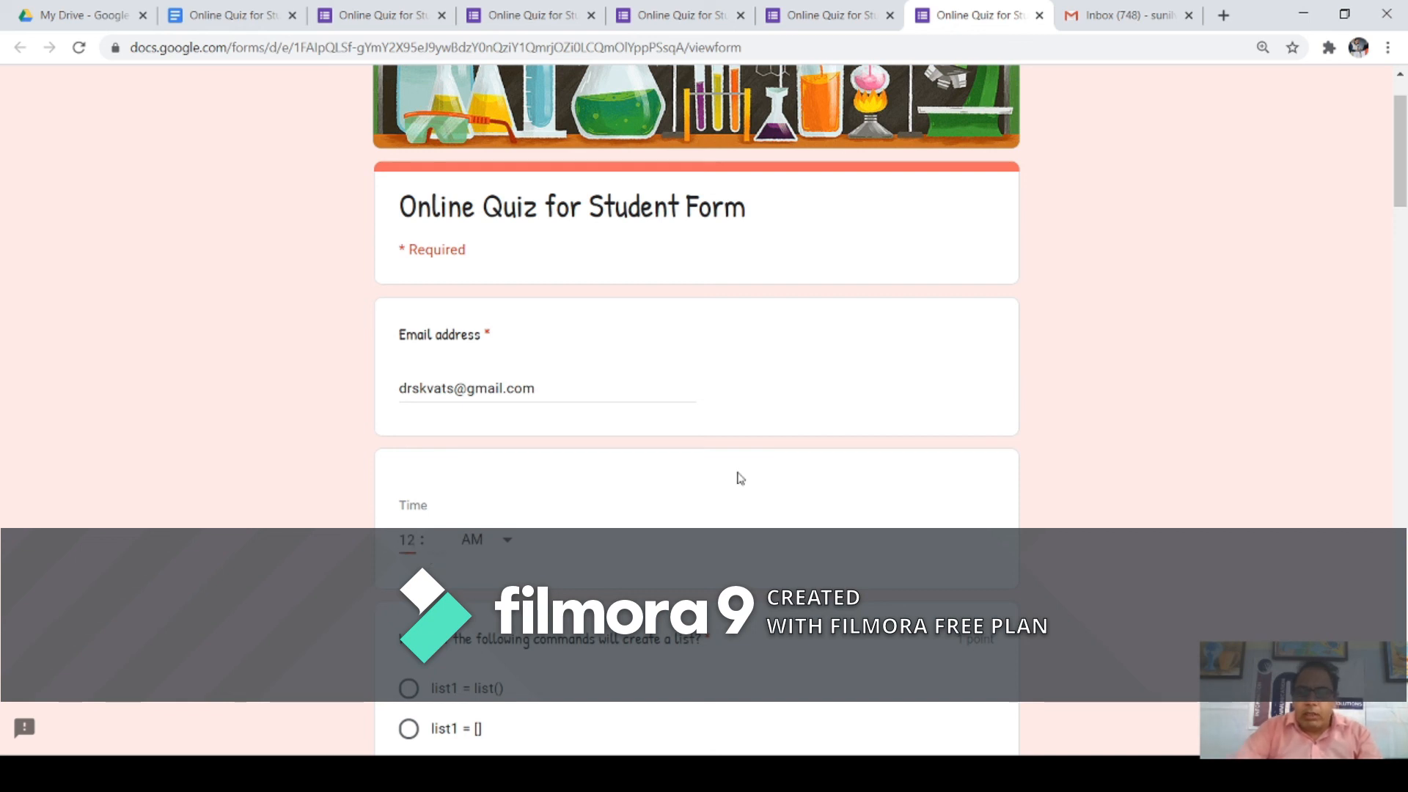
key("BackSpace")
type("1")
left_click(761, 547)
scroll(770, 539, "down", 4)
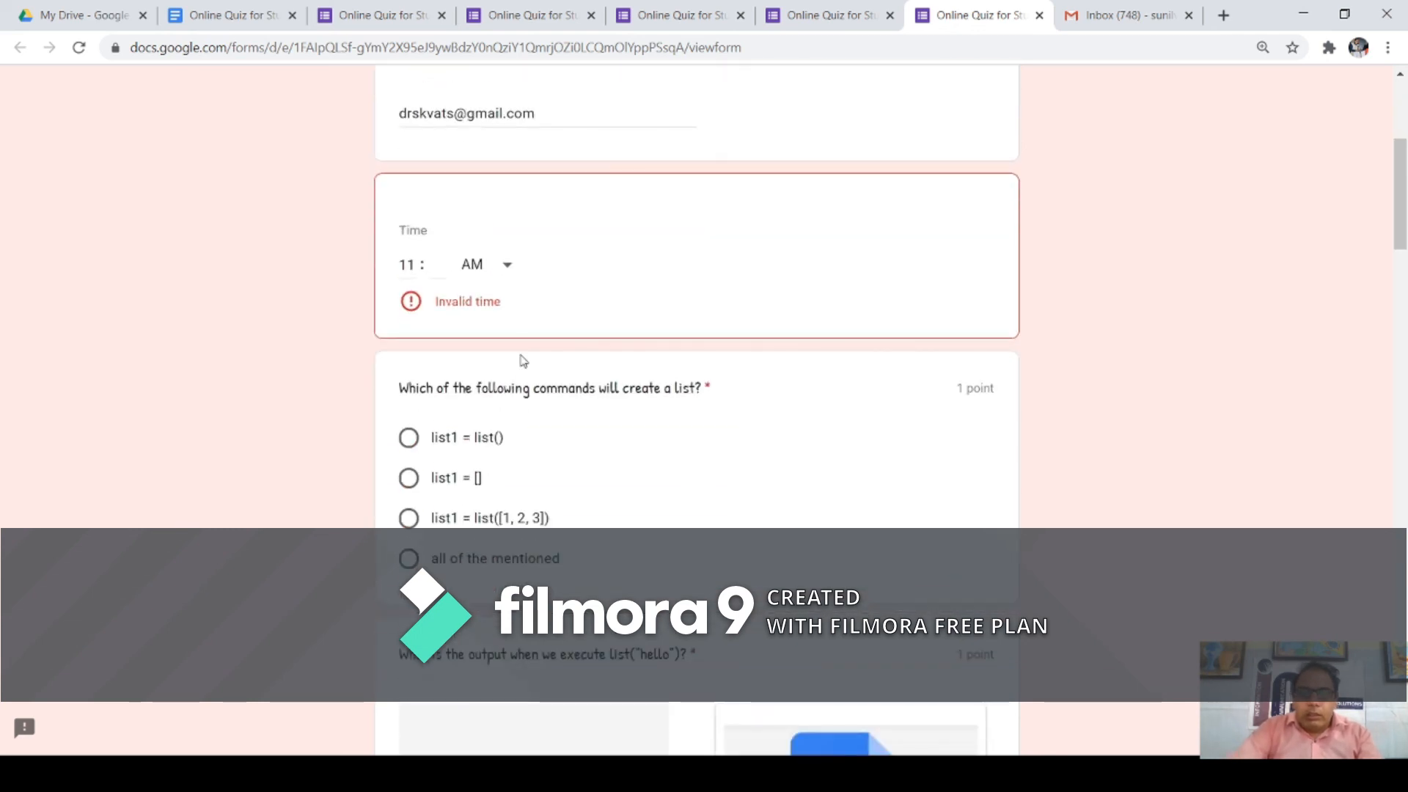
double_click(408, 264)
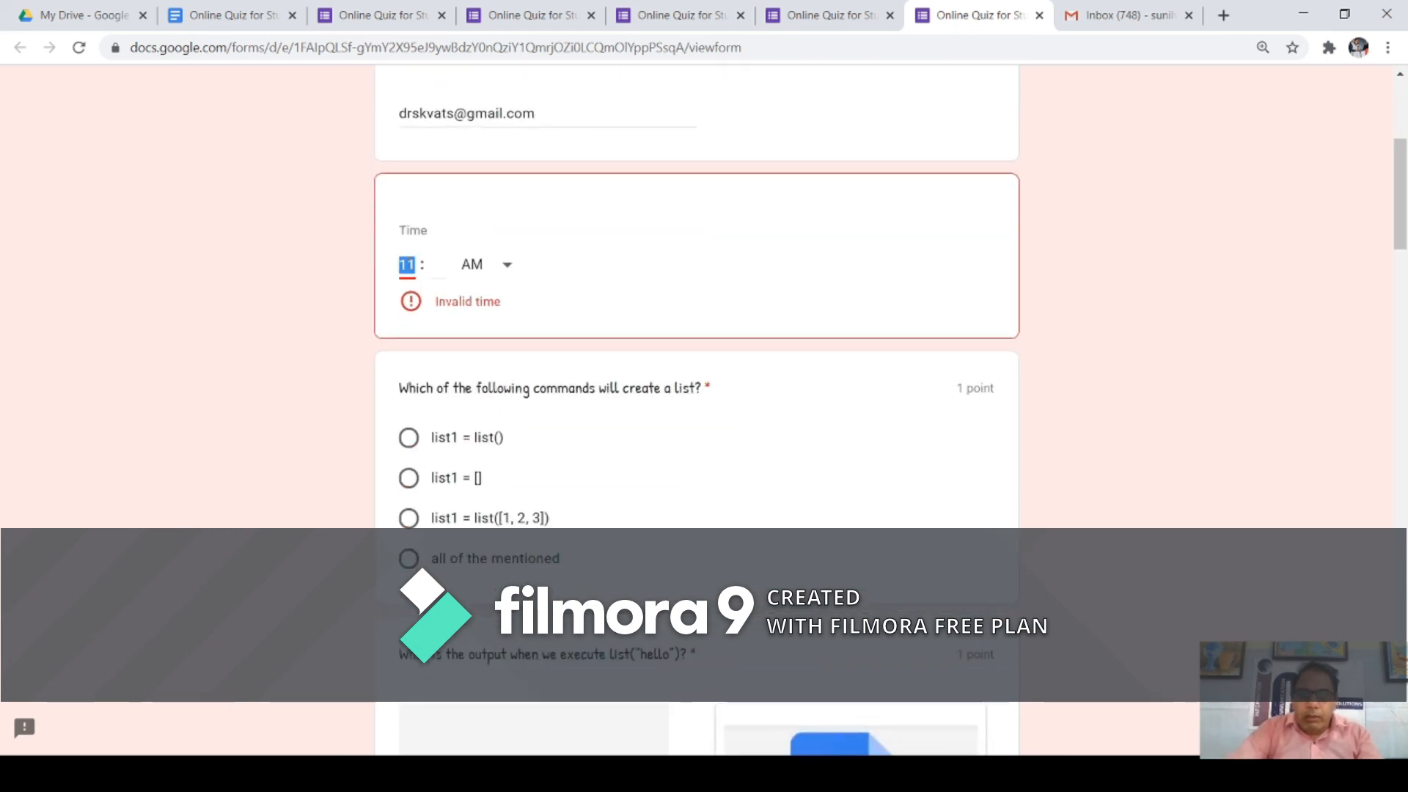
left_click(421, 304)
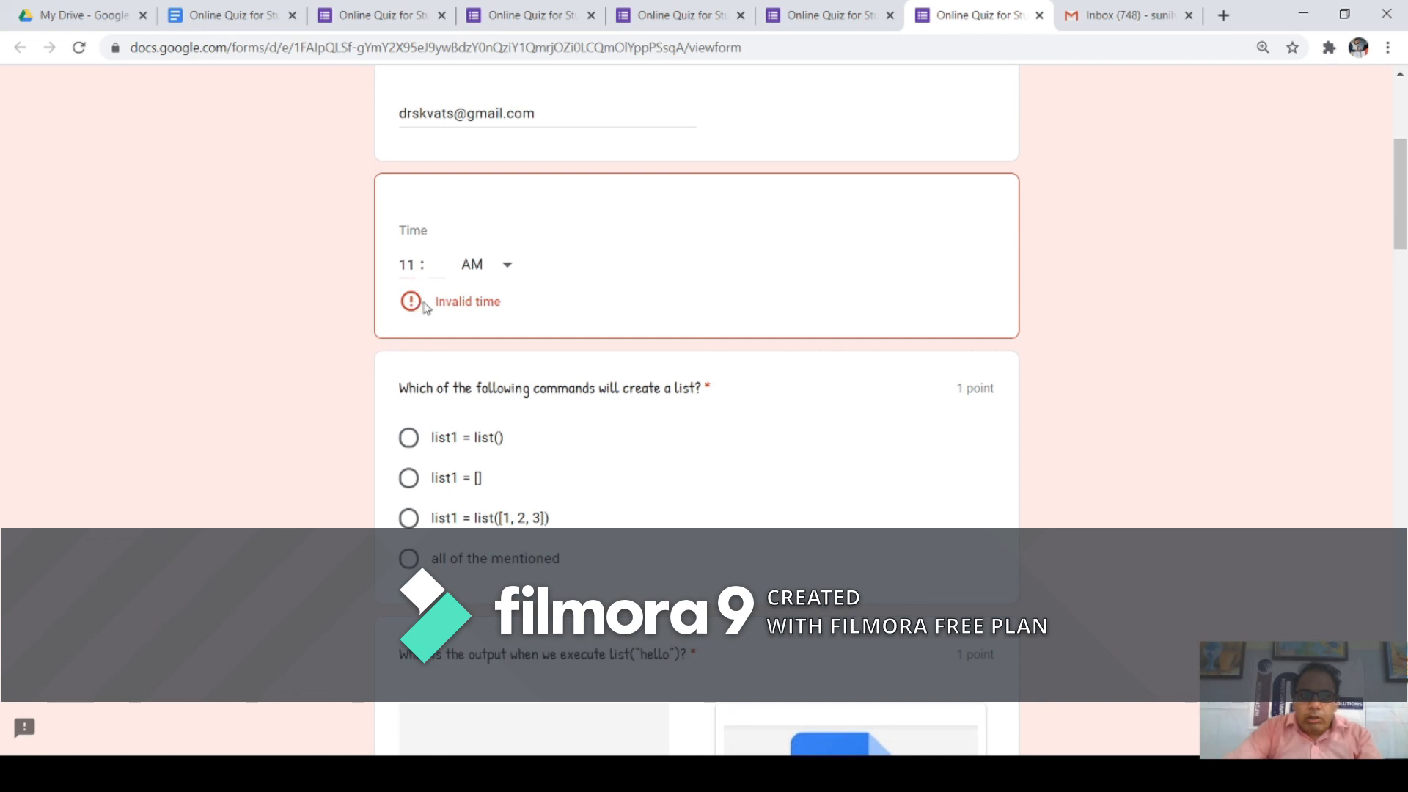
Step: Set the time to 10:25 PM
left_click(495, 274)
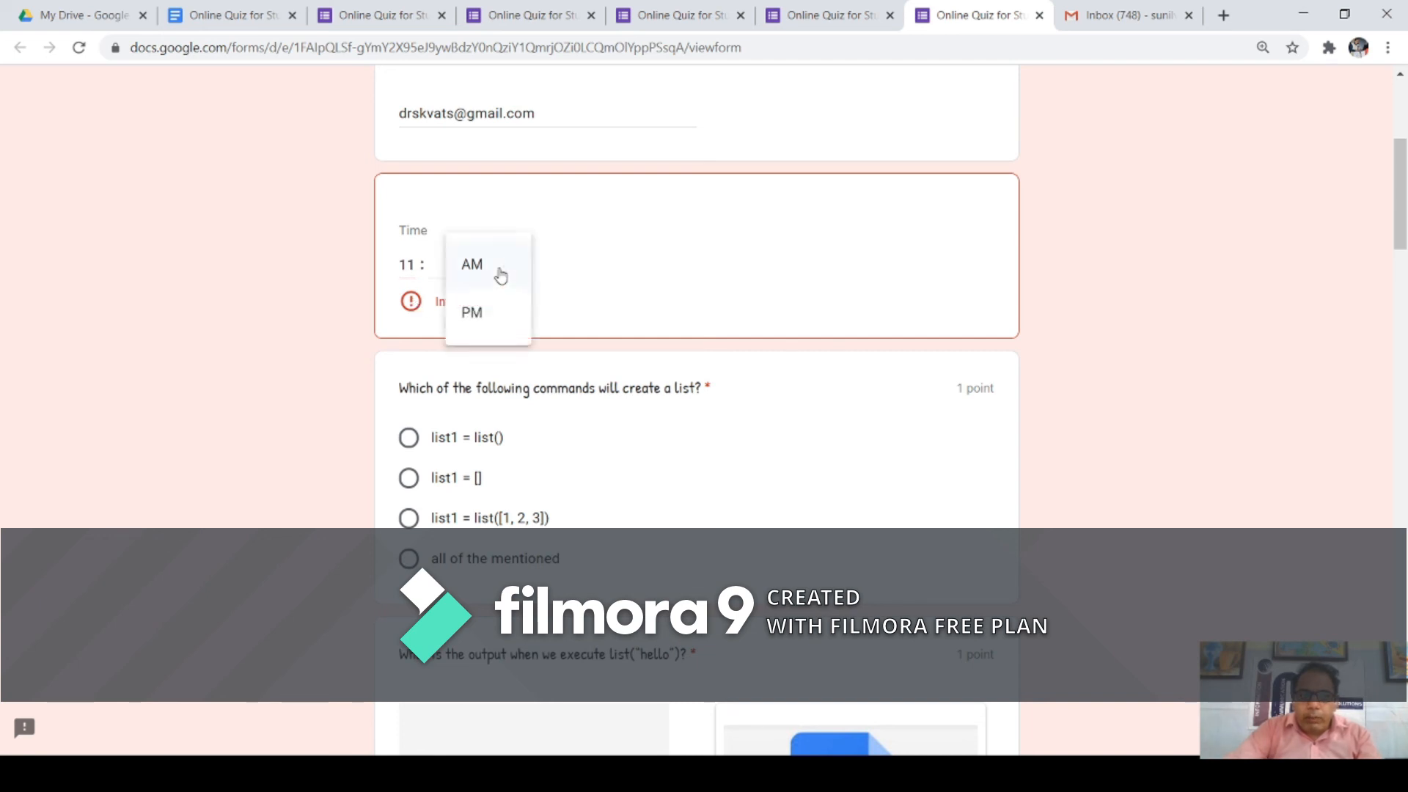
left_click(484, 315)
left_click(416, 265)
type("1")
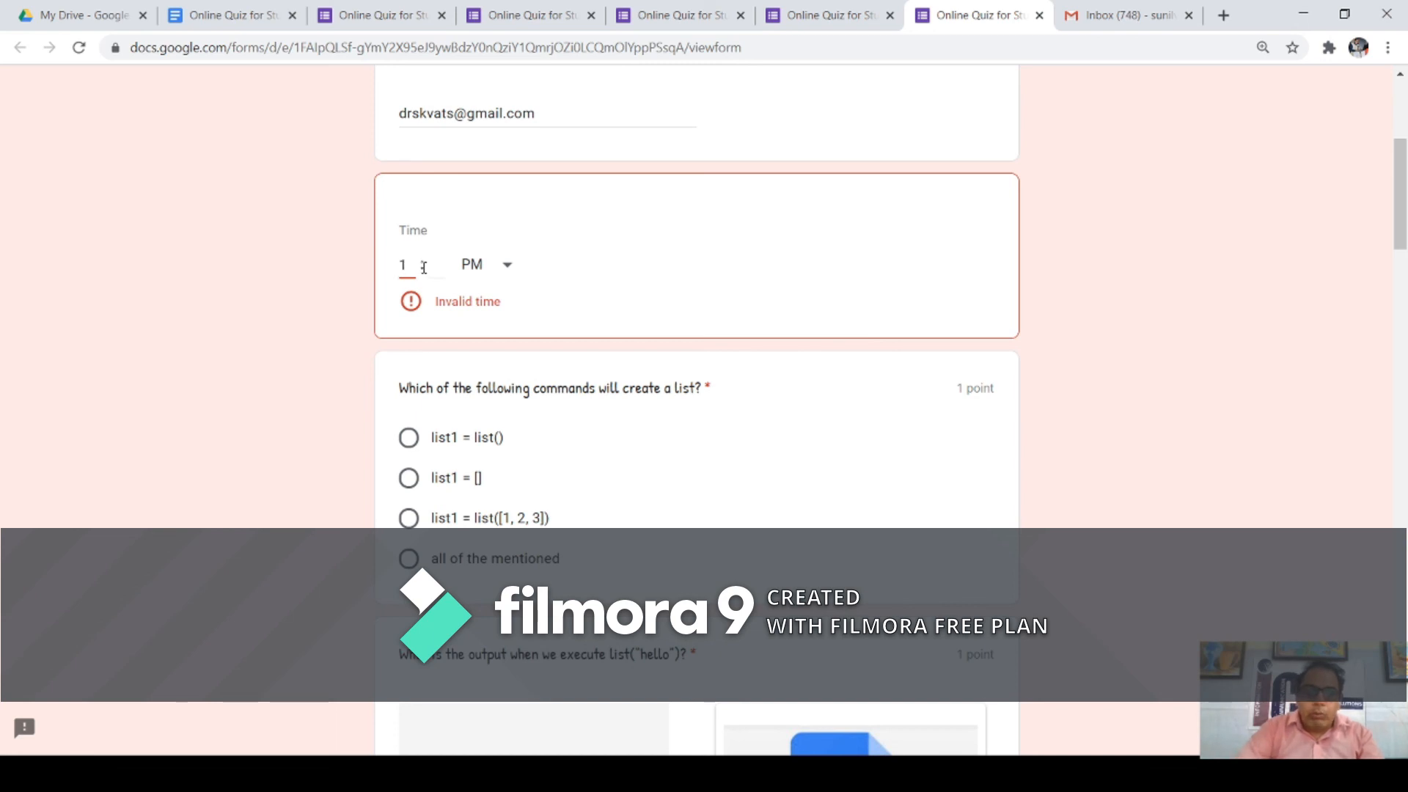
type("0")
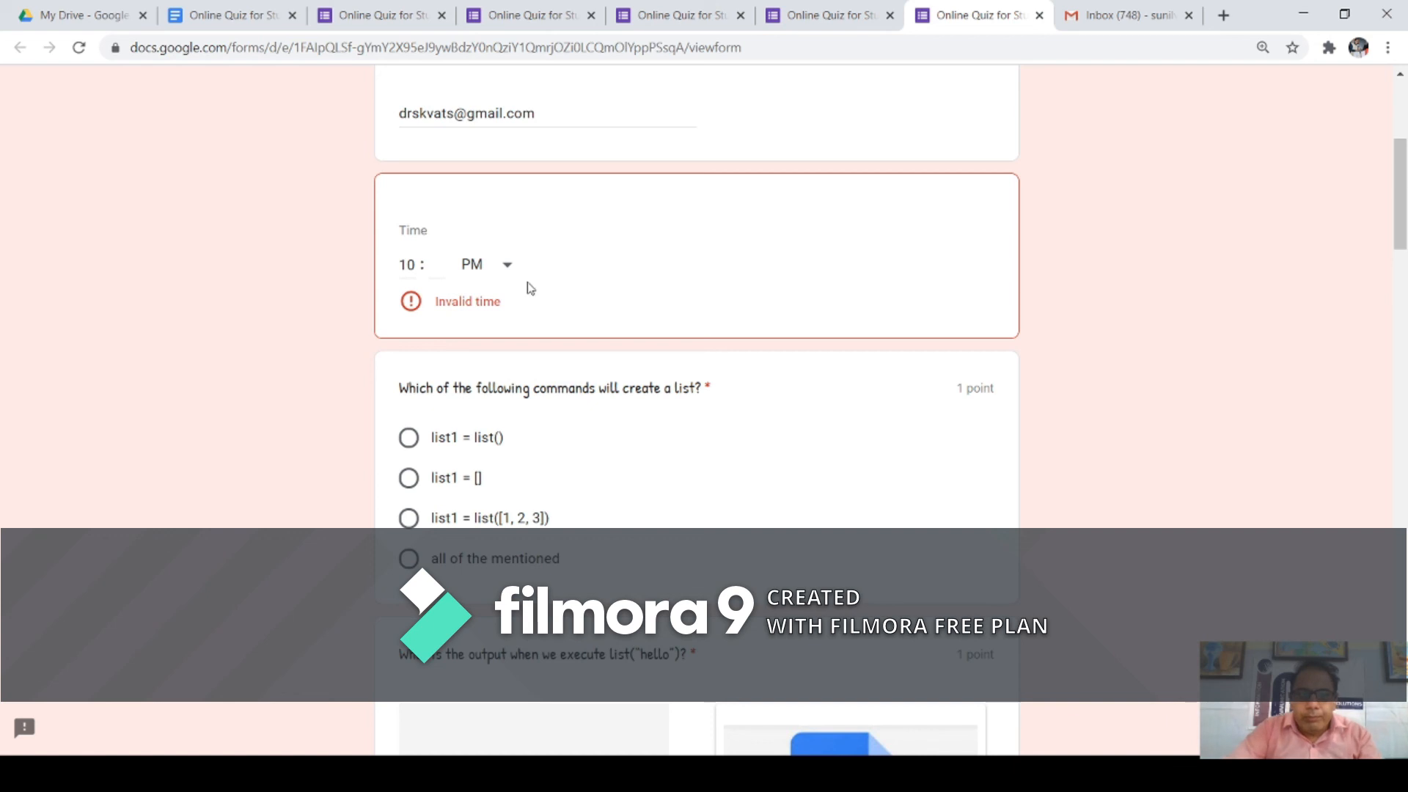
left_click(447, 279)
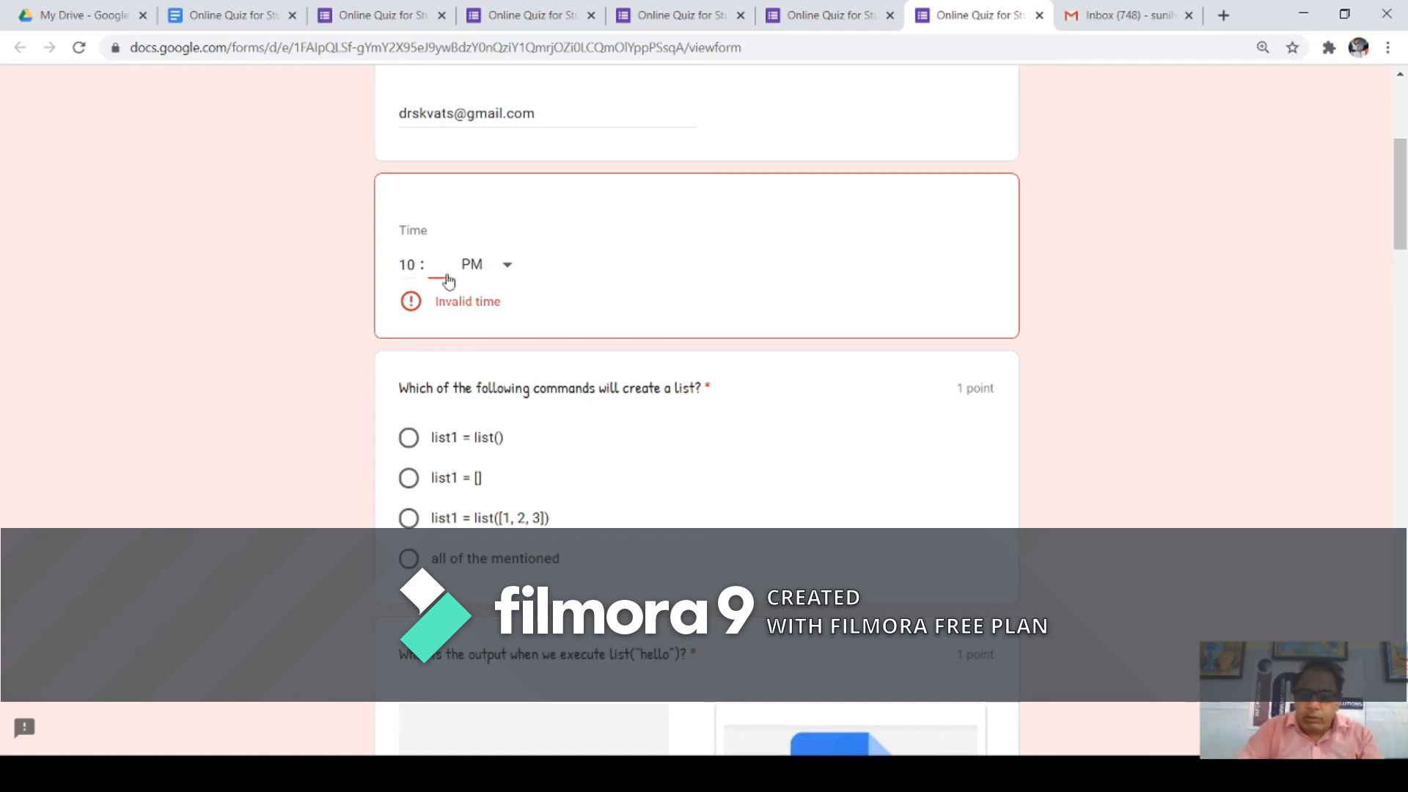
type("25")
left_click(657, 267)
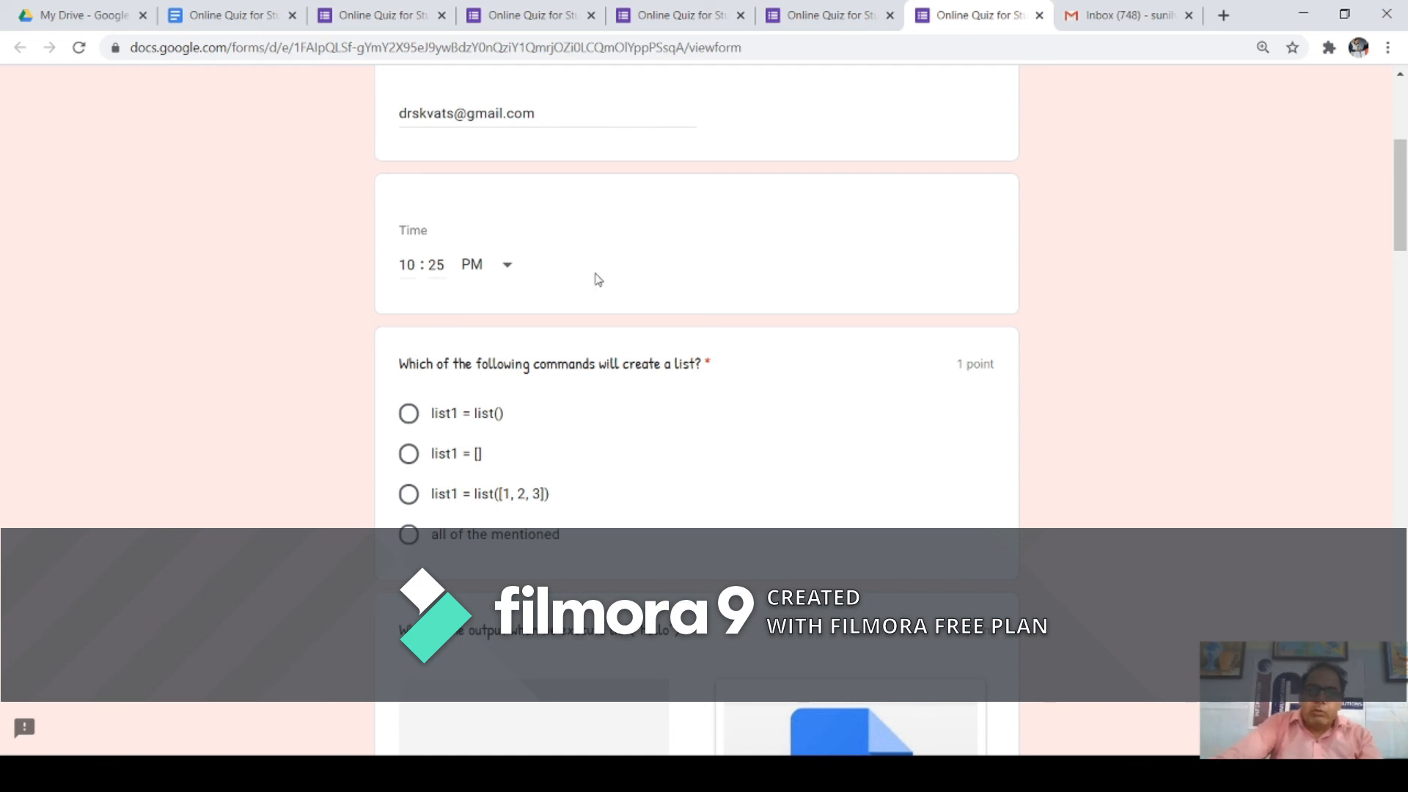
Step: Answer list1 = [] for the list-creation question
scroll(706, 357, "down", 1)
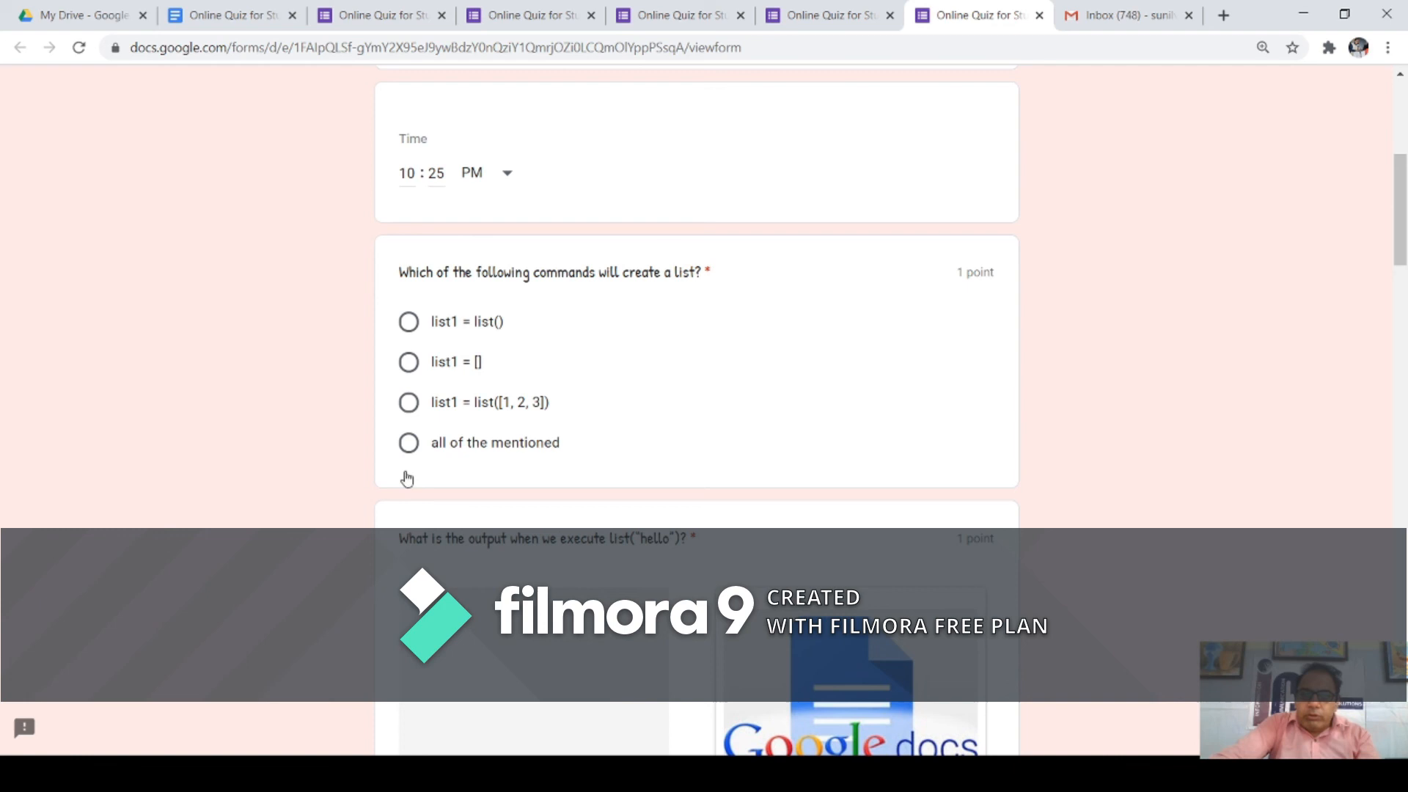
left_click(408, 371)
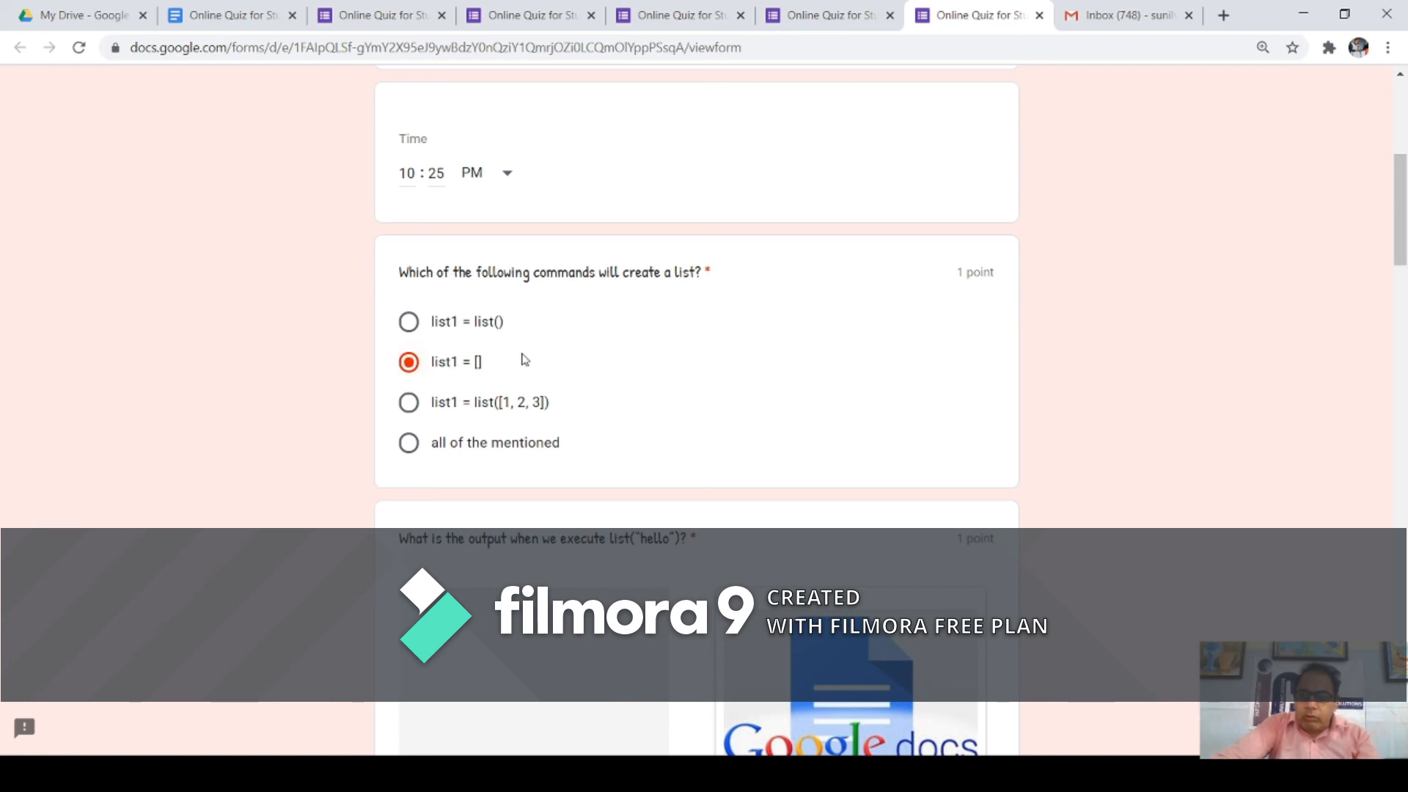
scroll(525, 360, "down", 13)
scroll(533, 429, "down", 20)
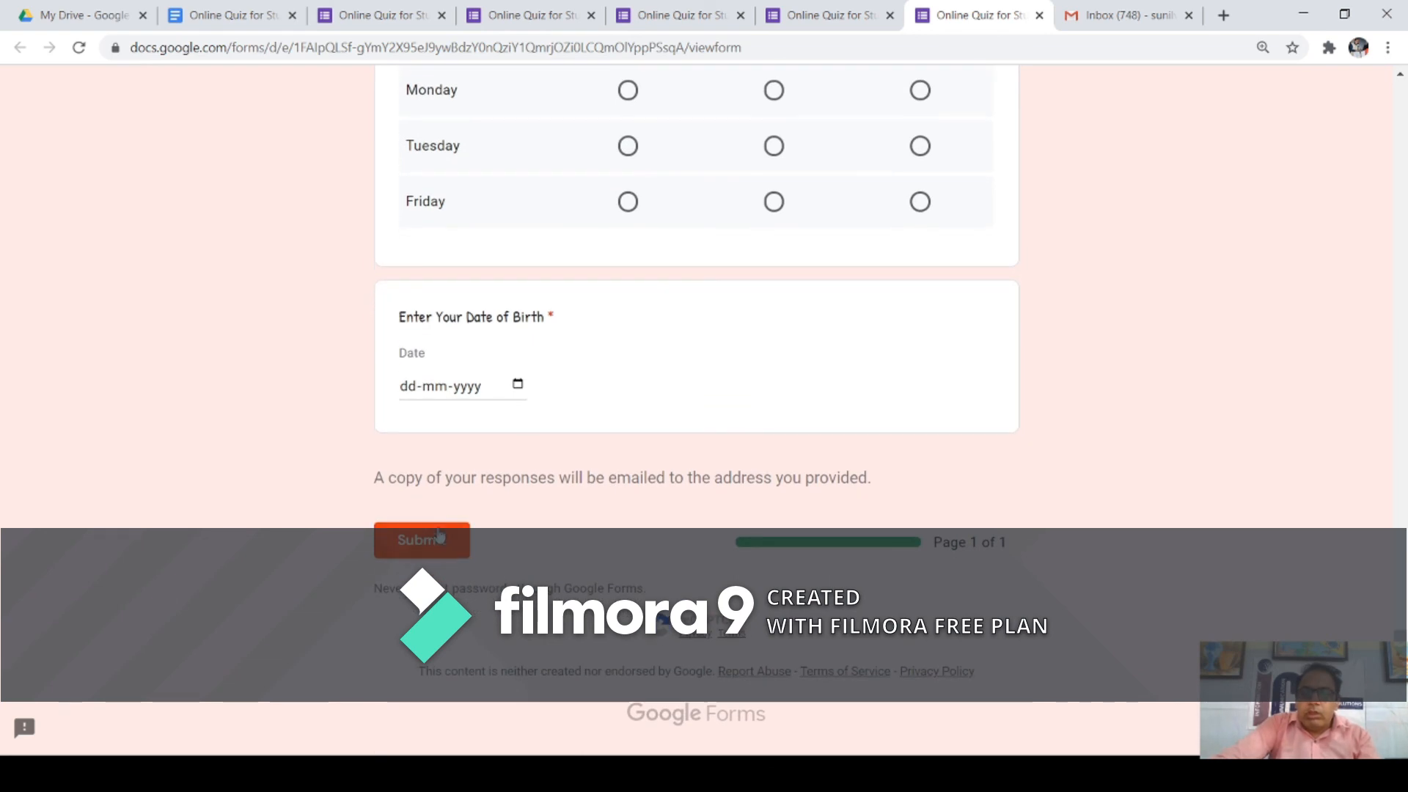
Step: Try submitting the response and highlight the required-question warning that appears
left_click(445, 542)
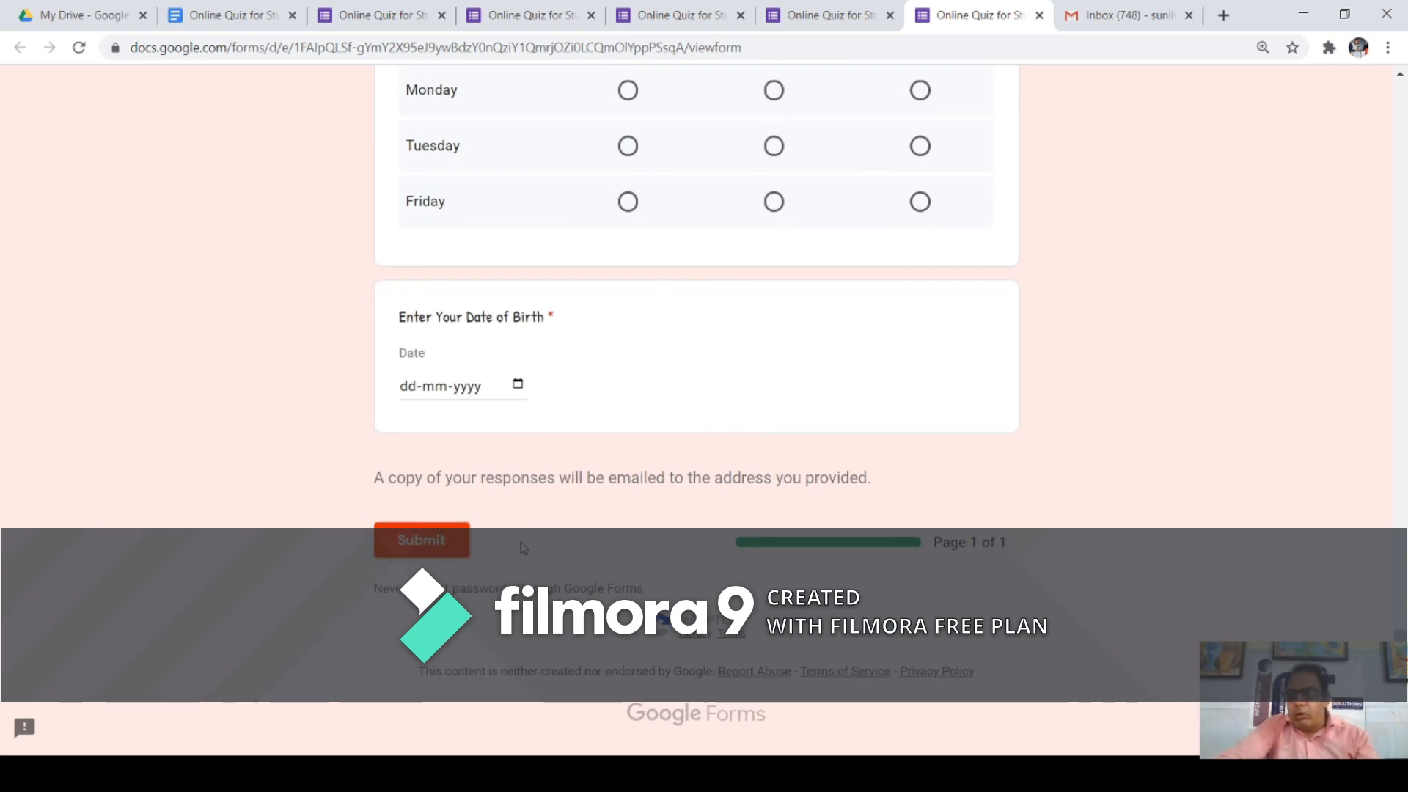
left_click_drag(473, 715, 590, 716)
left_click(445, 716)
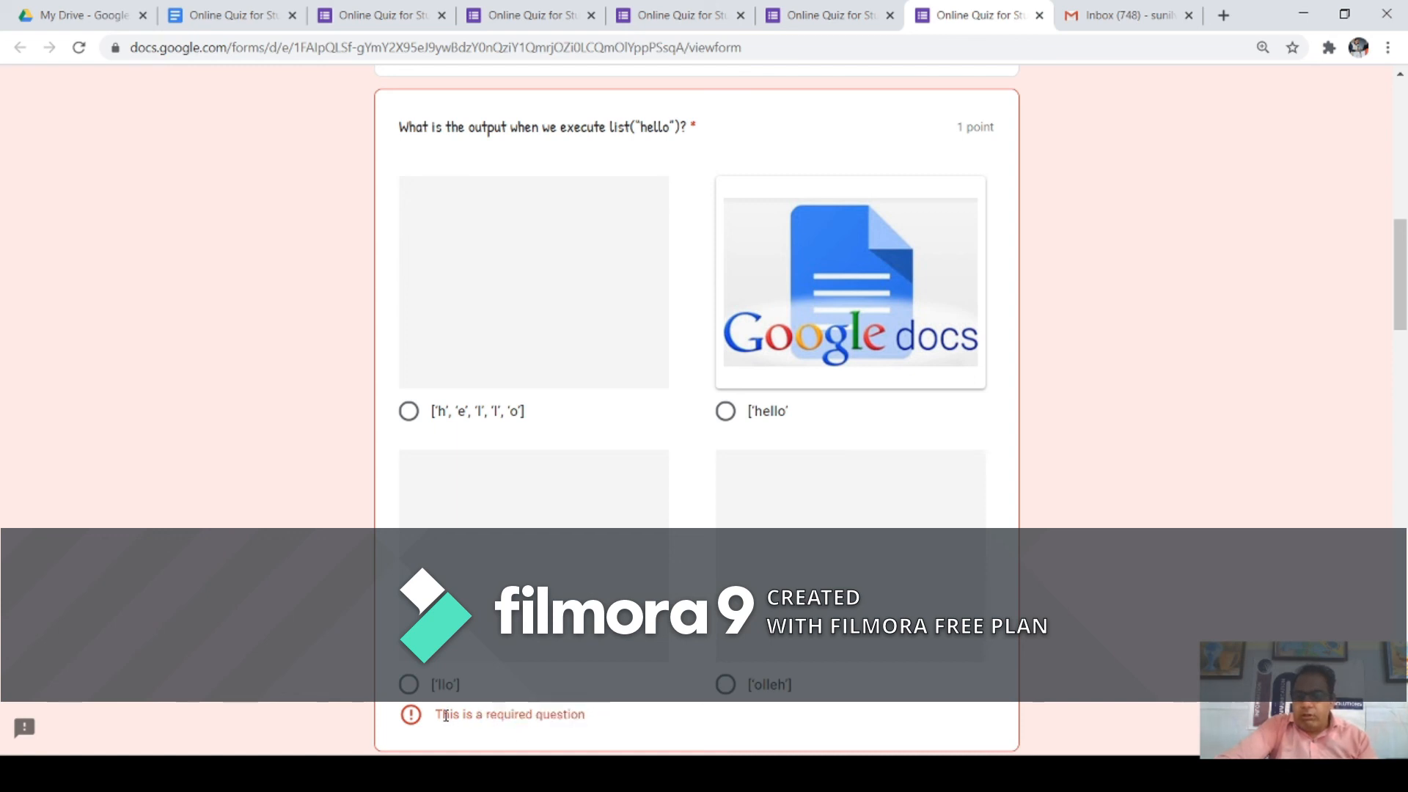
left_click_drag(435, 715, 607, 726)
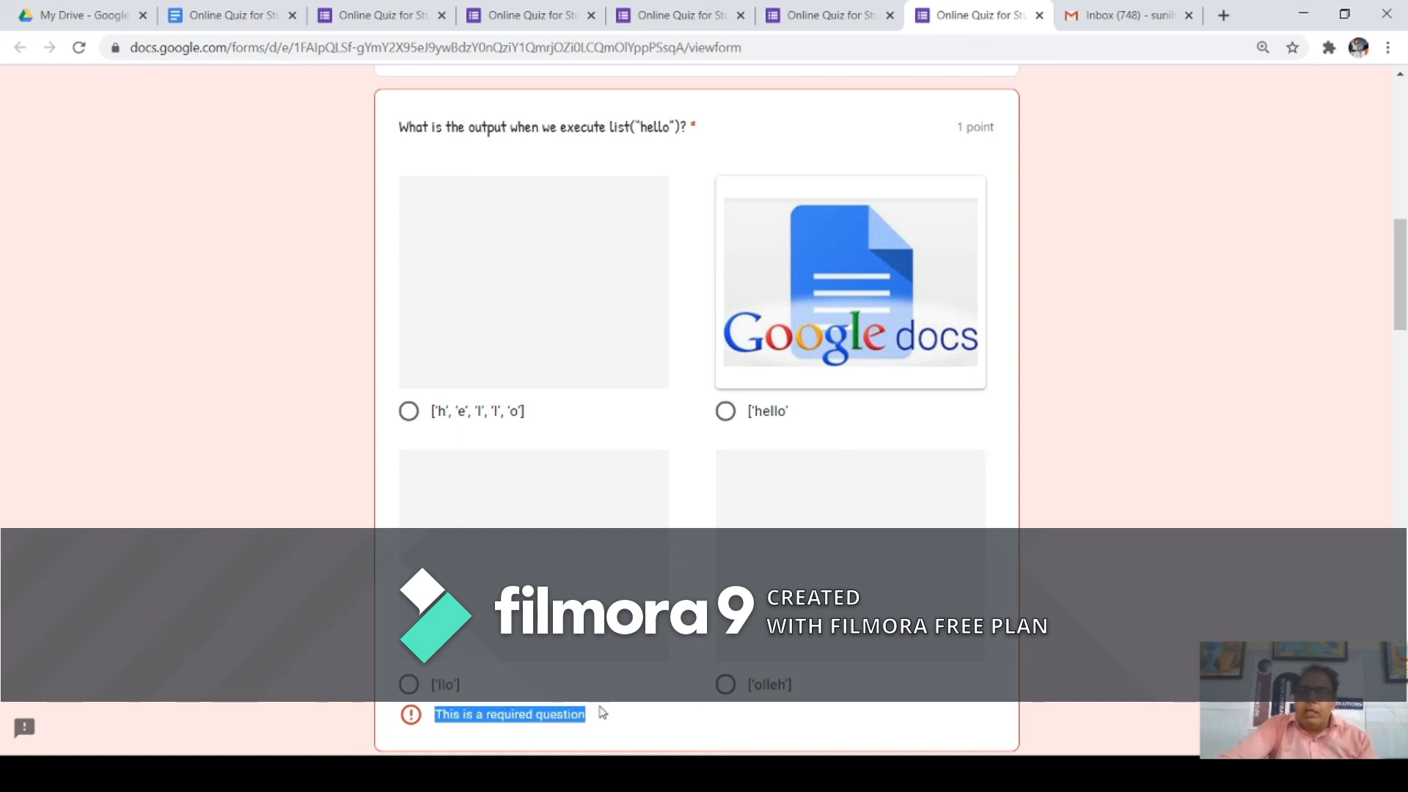
Step: Answer the list("hello") question, settling on 'all of the mentioned'
left_click(409, 417)
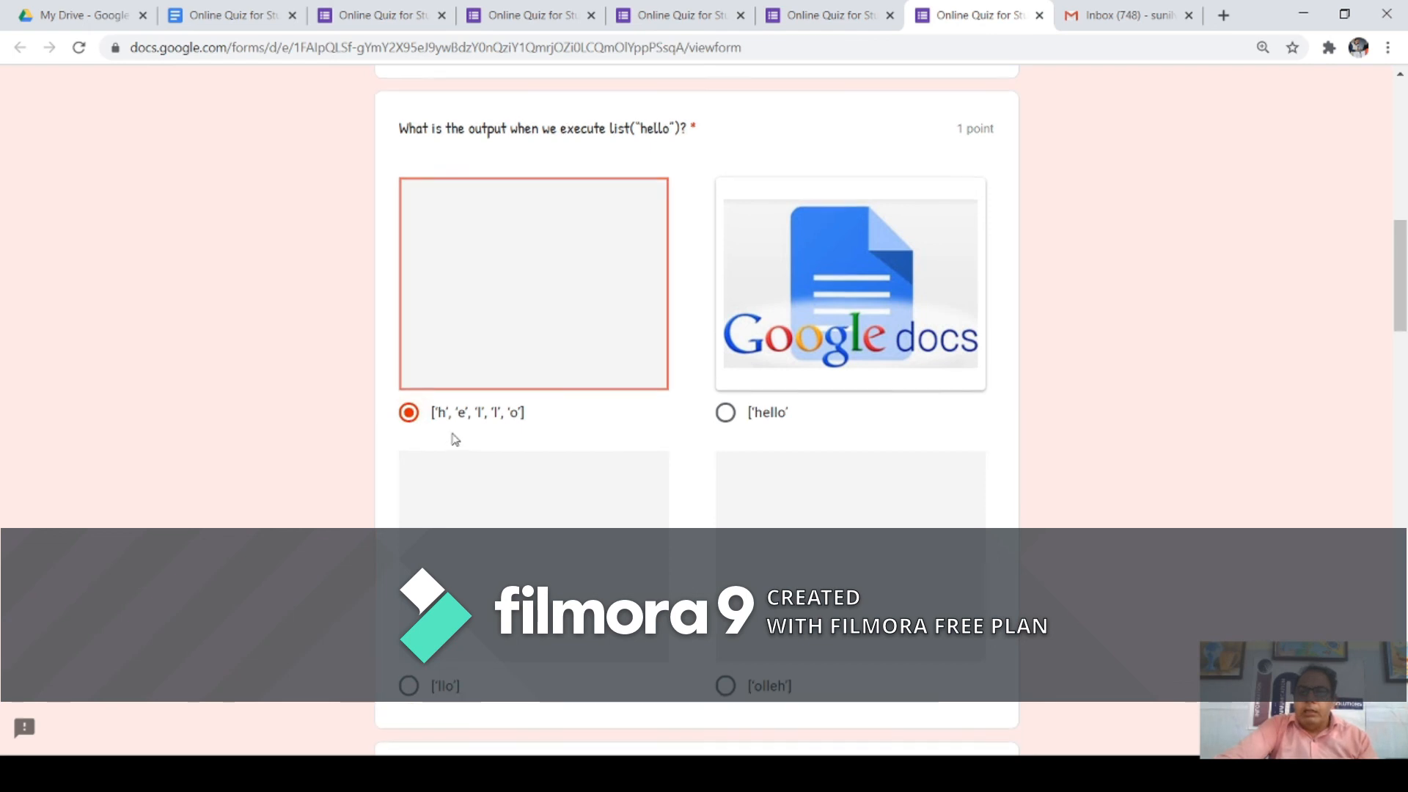
scroll(455, 438, "up", 6)
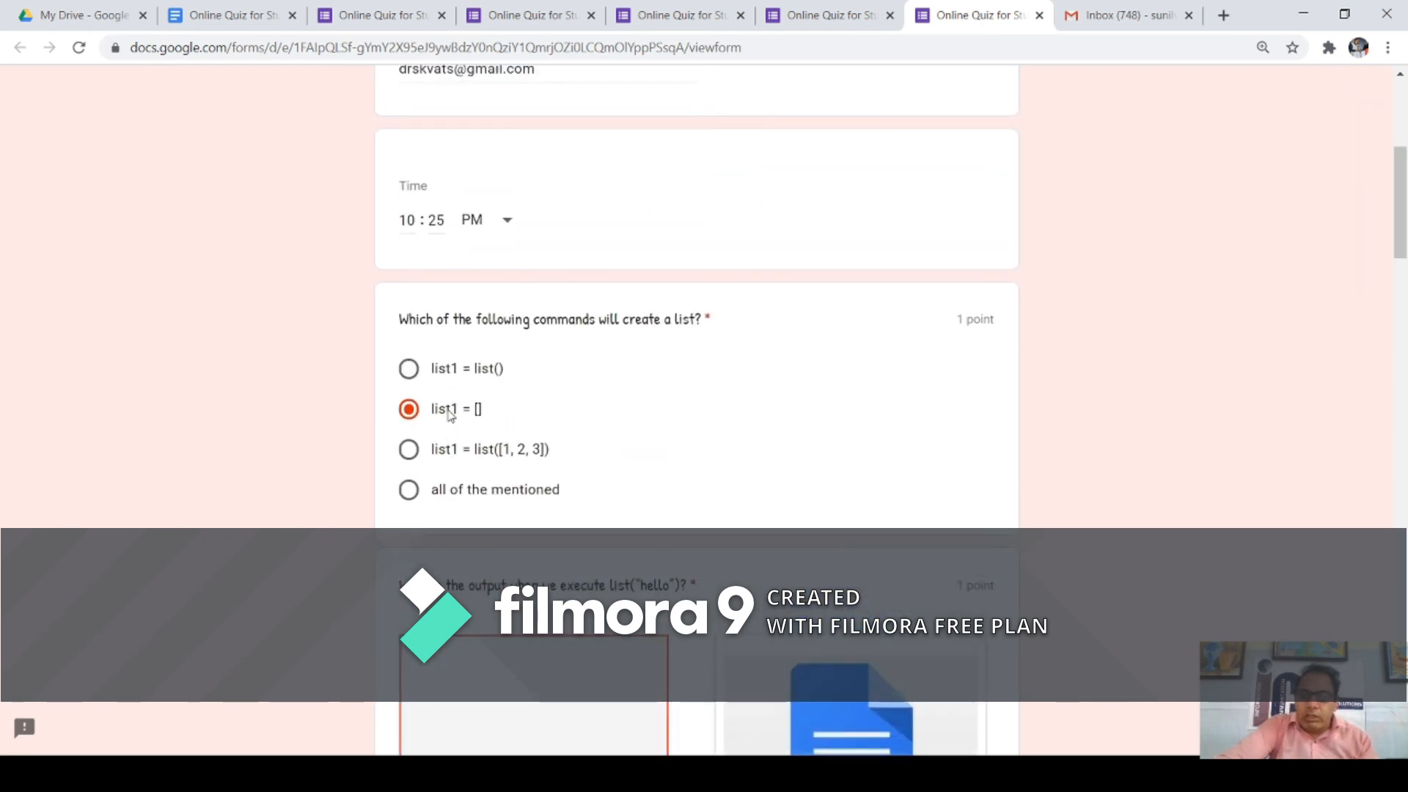
left_click(408, 488)
scroll(468, 297, "up", 3)
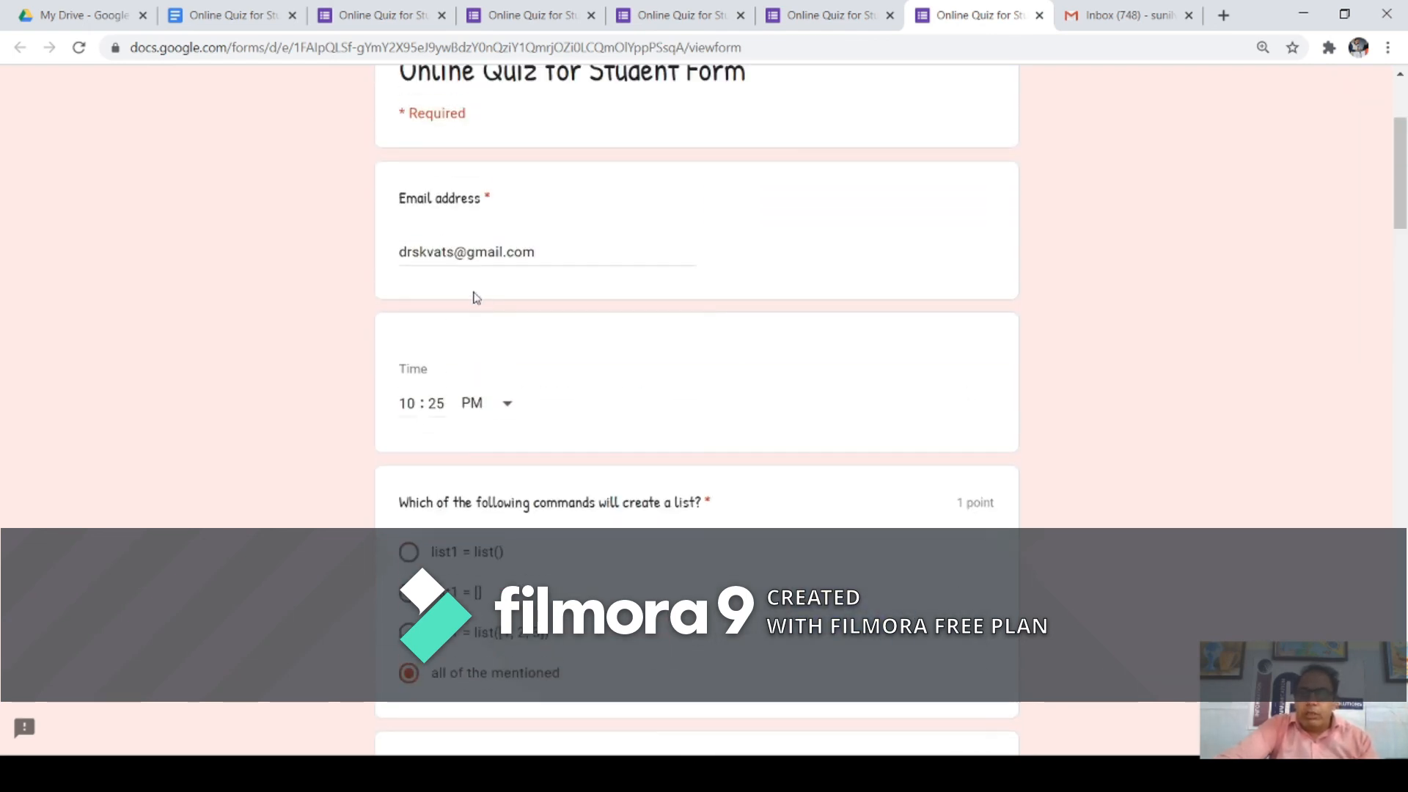
scroll(471, 298, "down", 11)
scroll(499, 352, "down", 3)
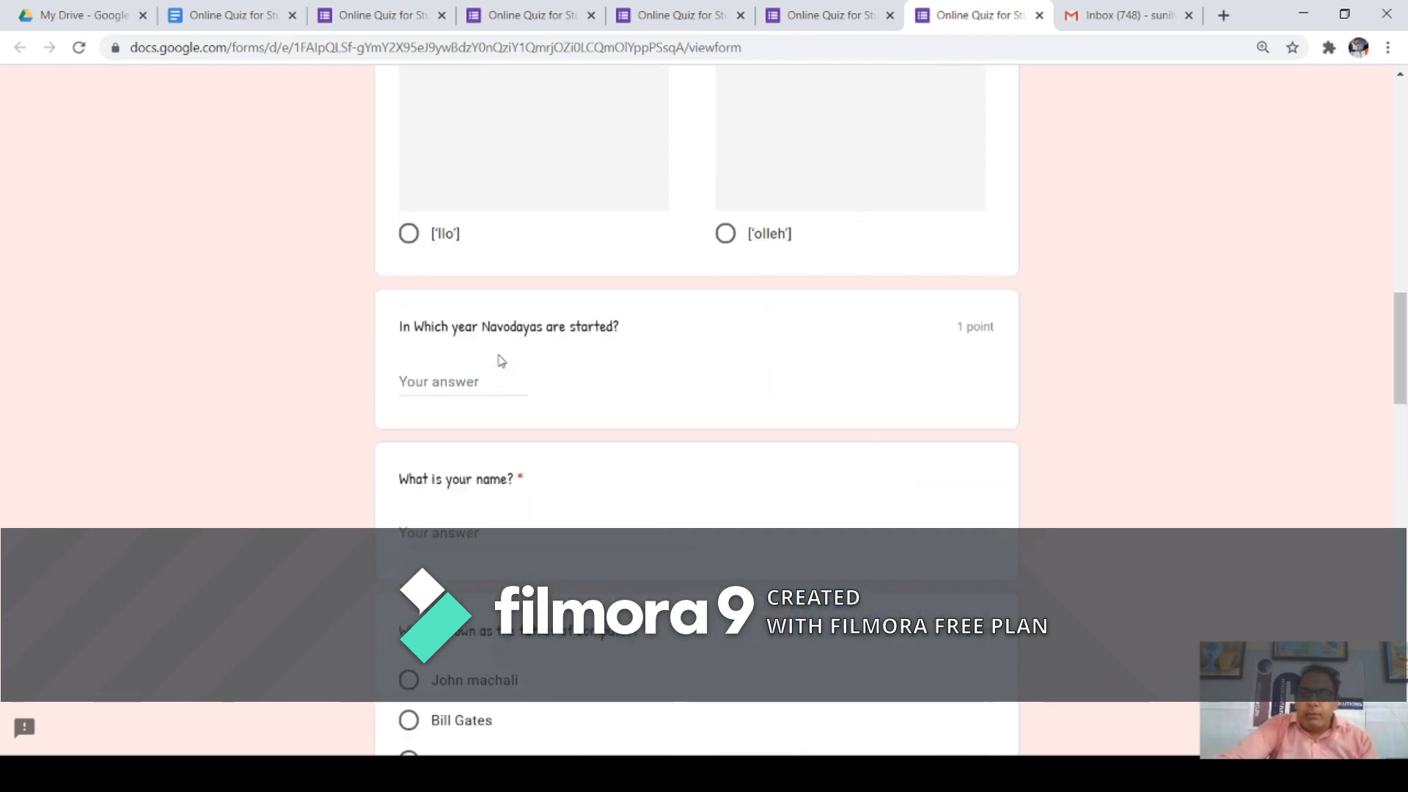
Step: Enter 1986 for the Navodaya years question and type the respondent's name
left_click(483, 375)
type("1986")
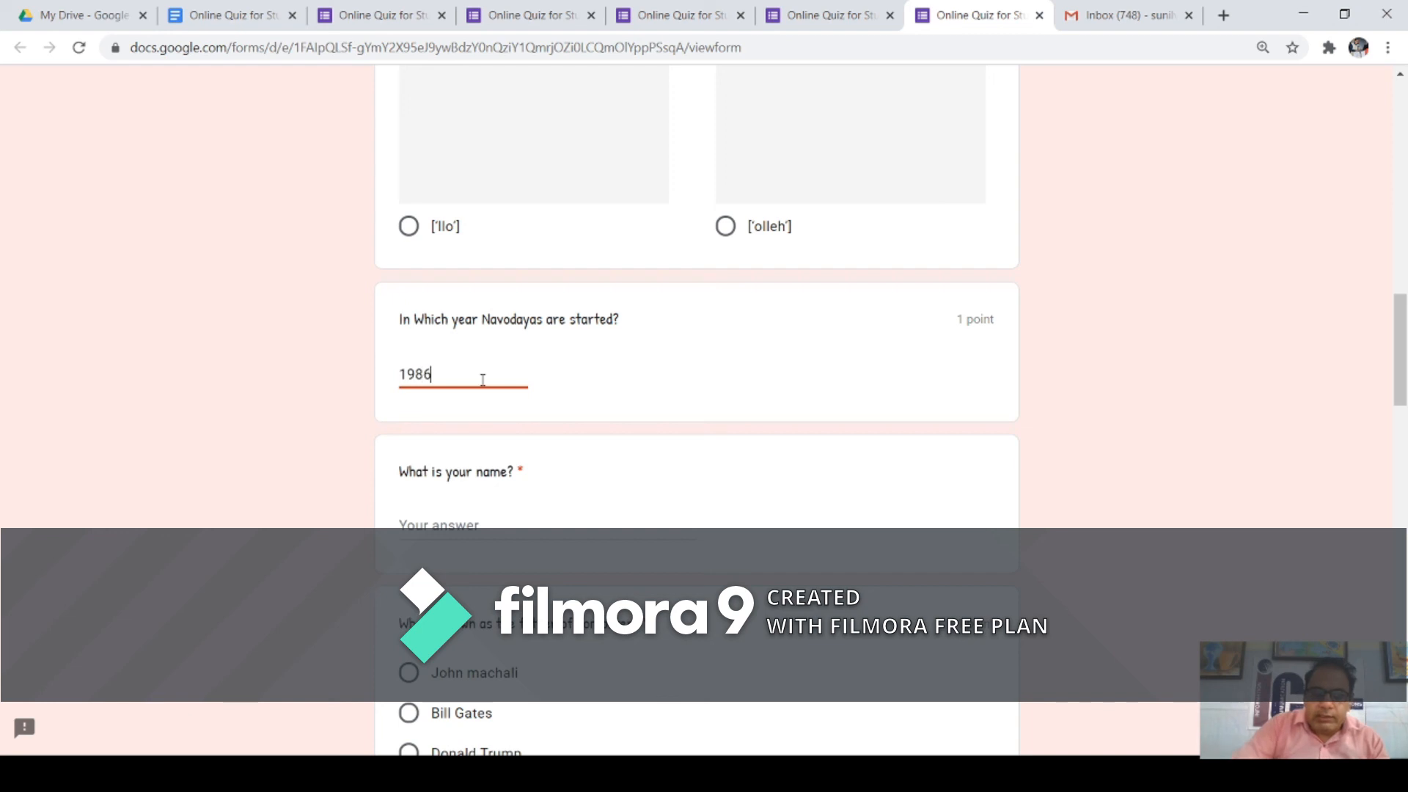
left_click(459, 528)
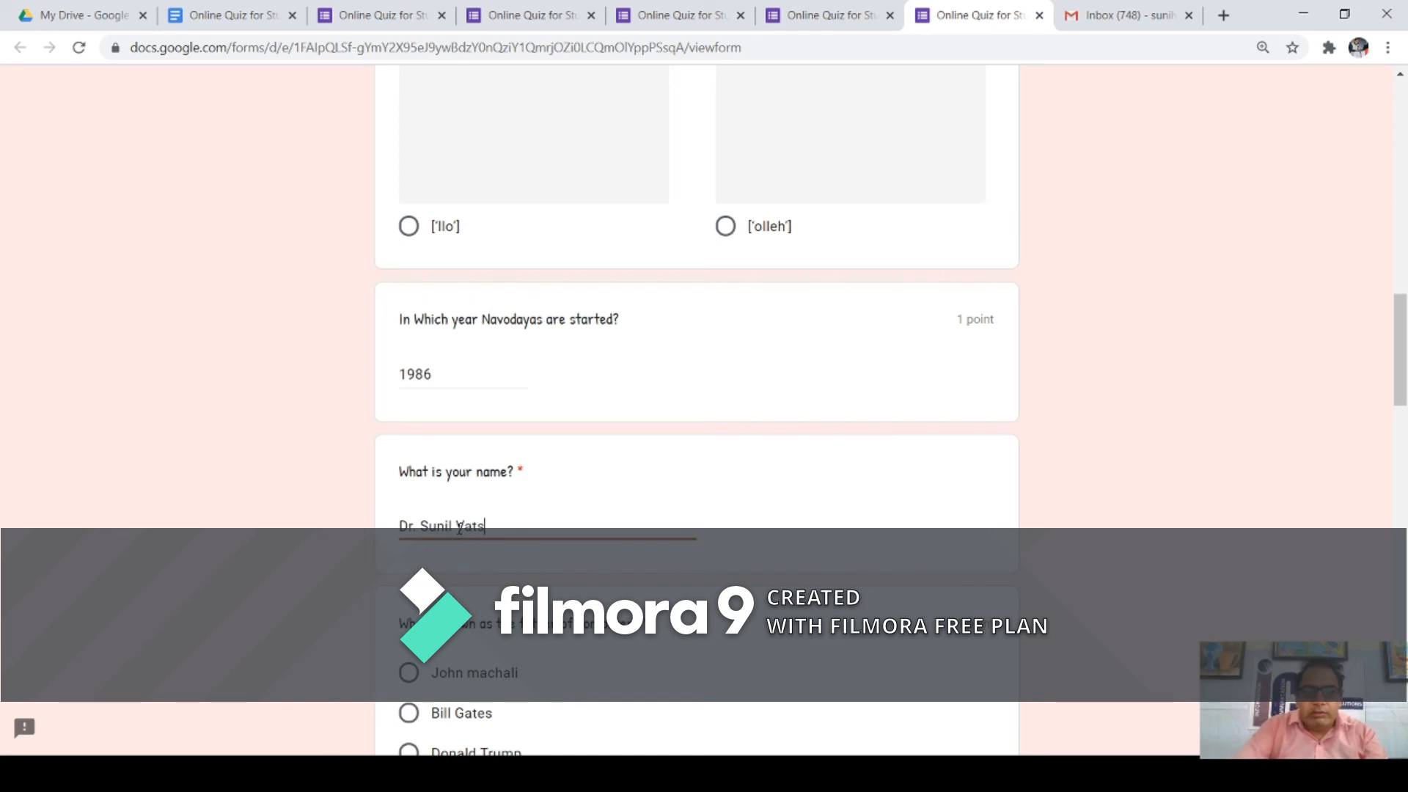
scroll(459, 528, "down", 4)
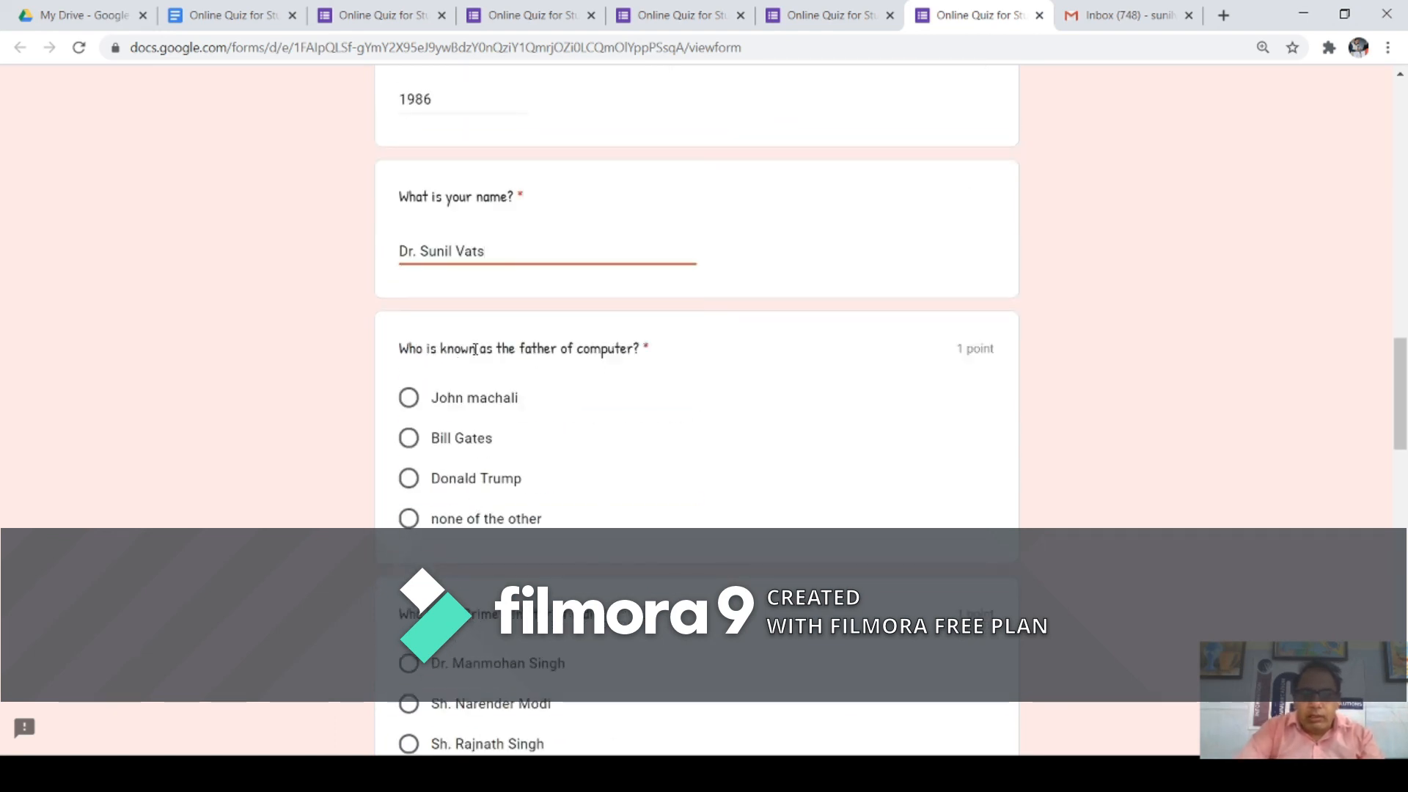
Step: Choose 'none of the other', Sh. Narender Modi, and fill 'fdsfdfdf' for input devices
left_click(410, 520)
scroll(525, 487, "down", 3)
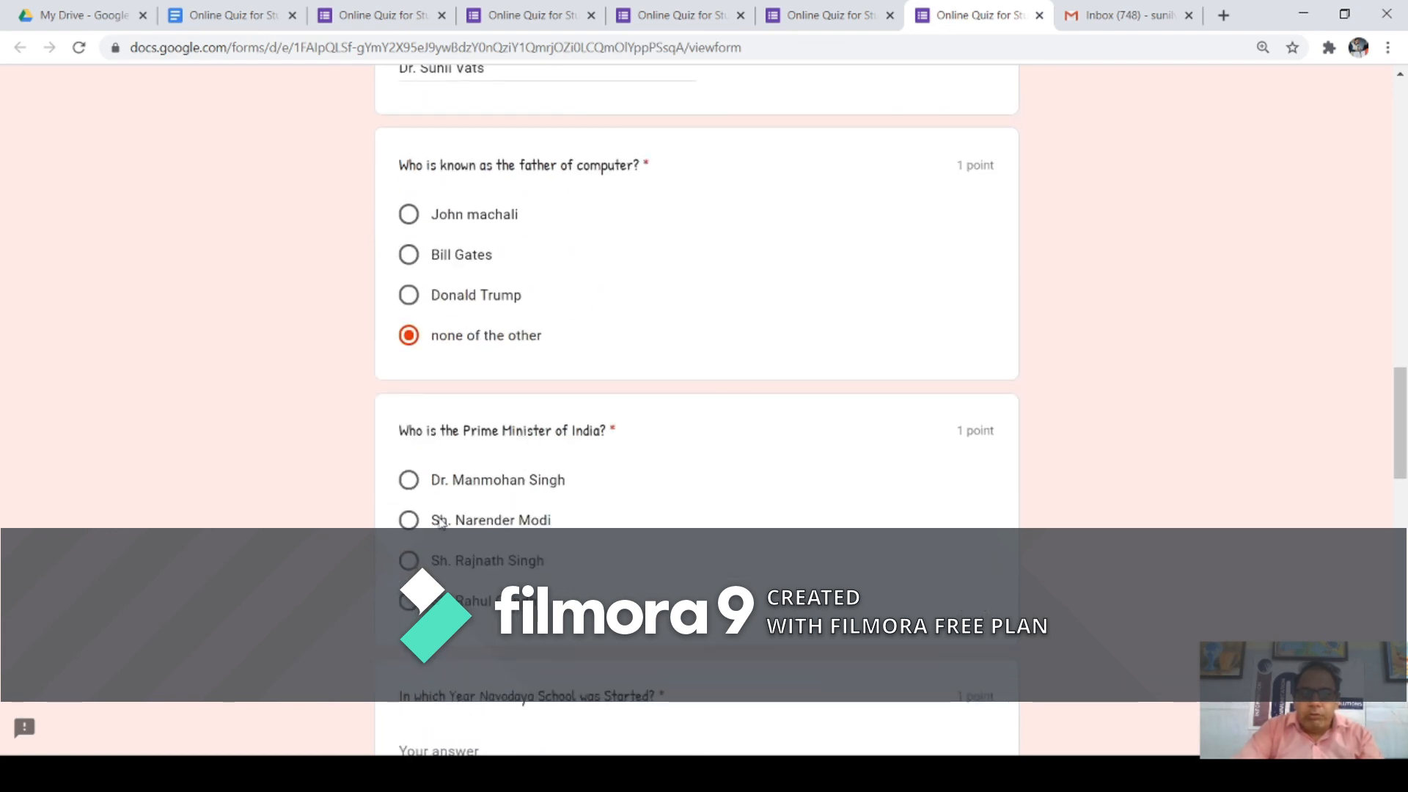
left_click(409, 522)
scroll(414, 513, "down", 4)
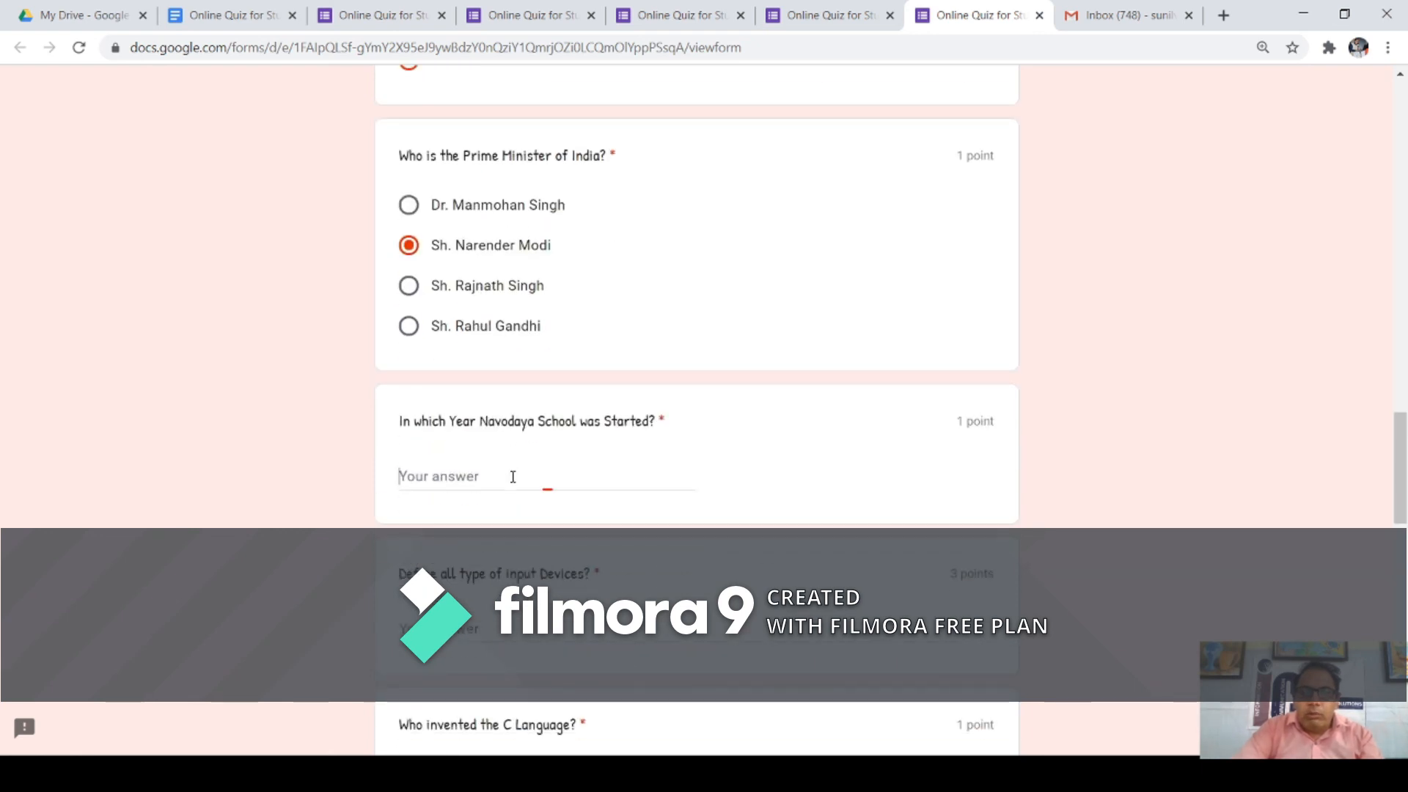
type("1986")
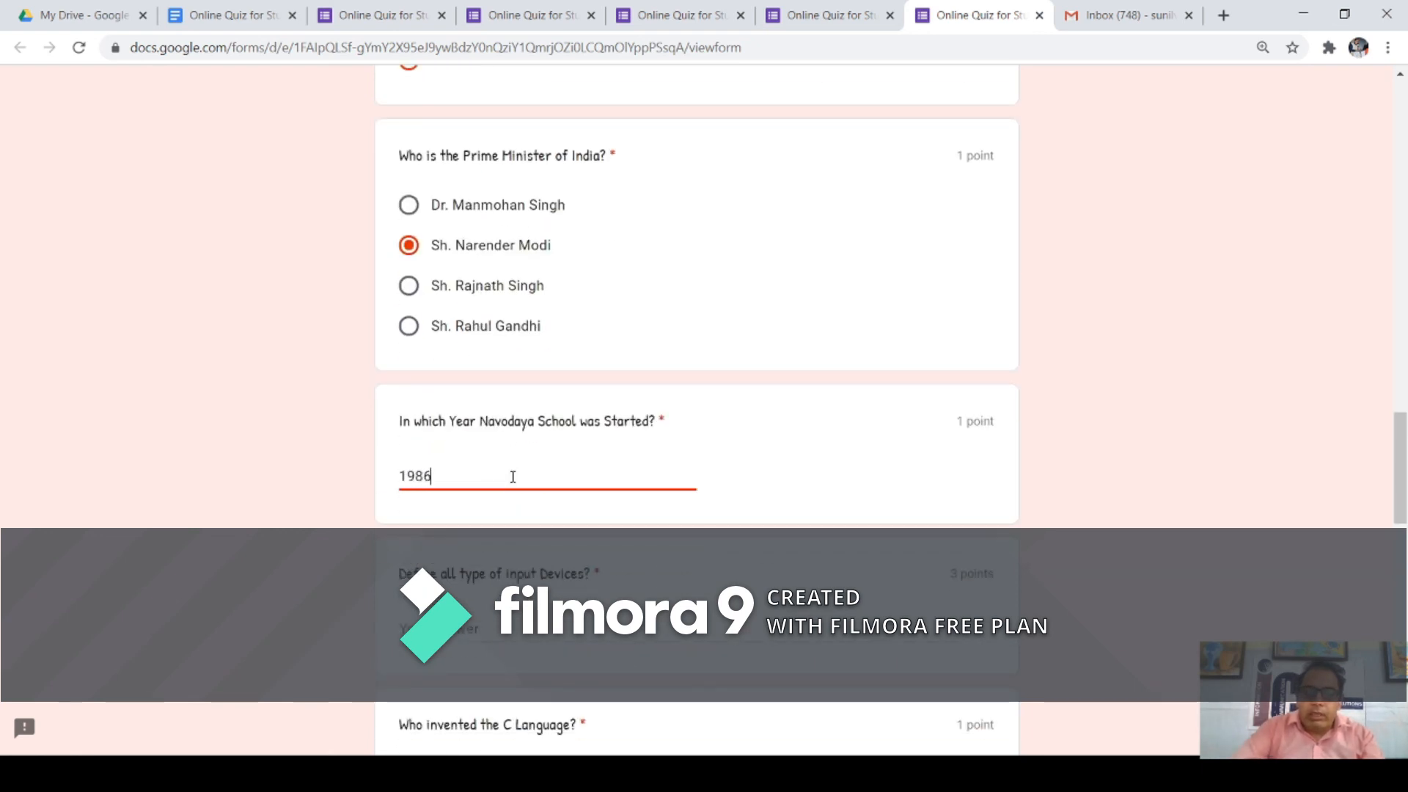
scroll(593, 545, "down", 1)
left_click(484, 533)
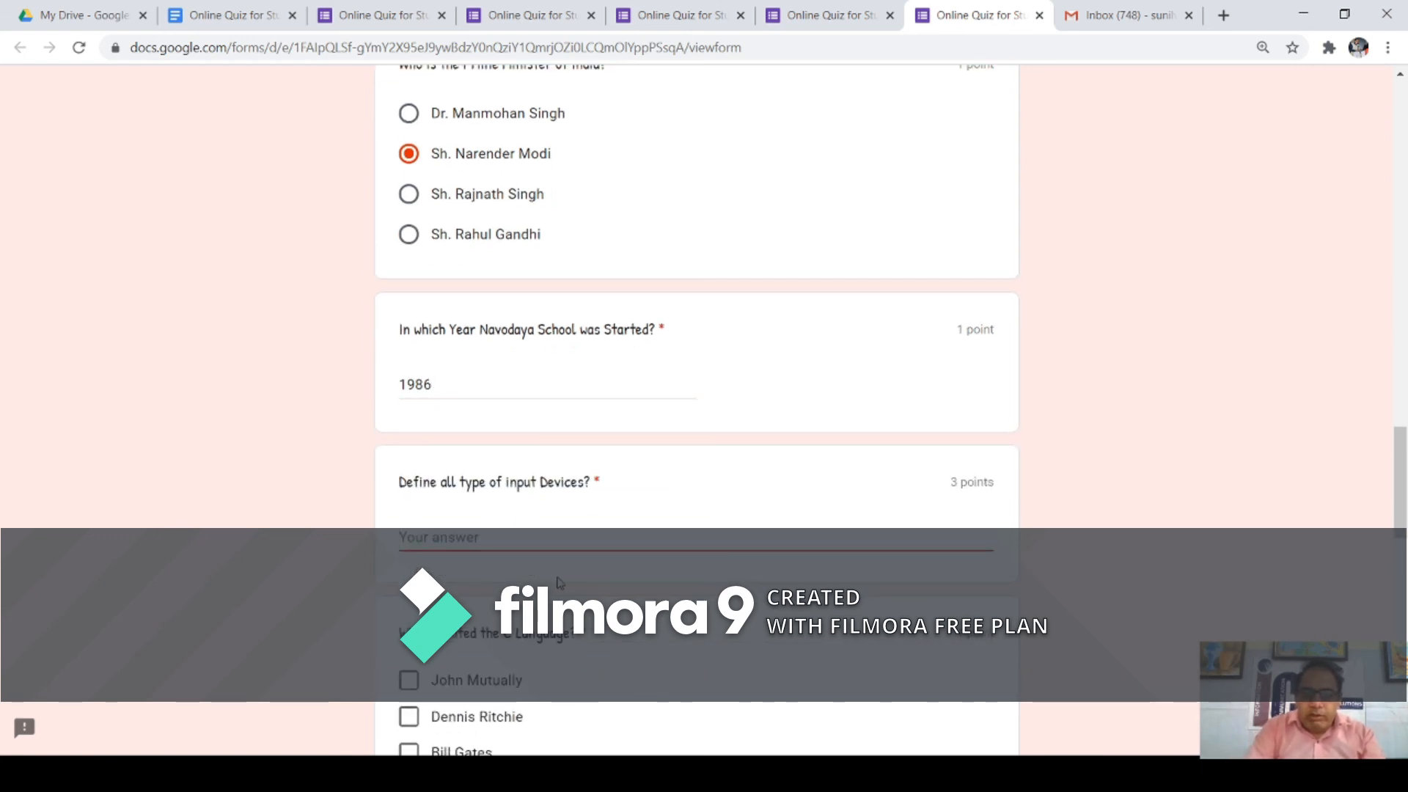
type("fdsfdfdf")
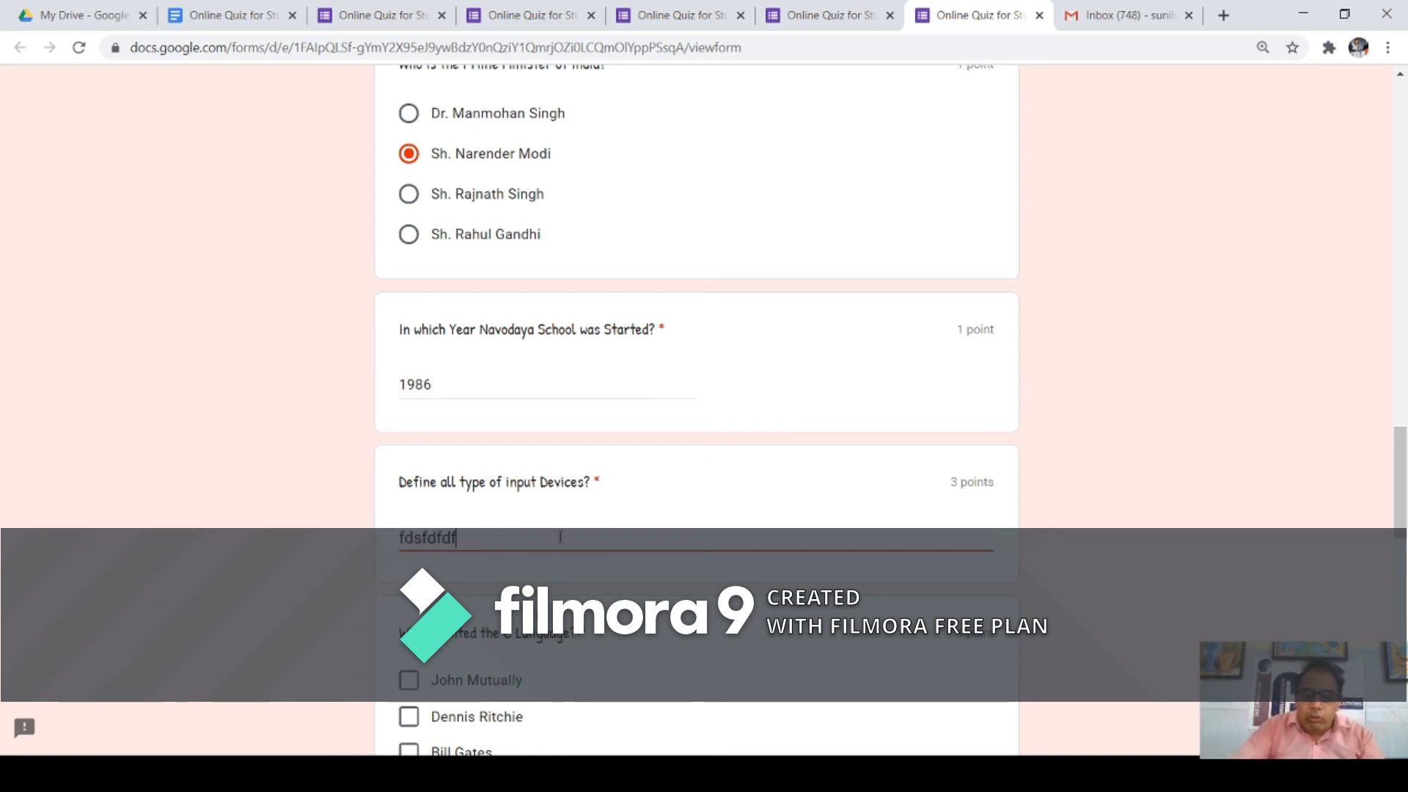
scroll(561, 537, "down", 3)
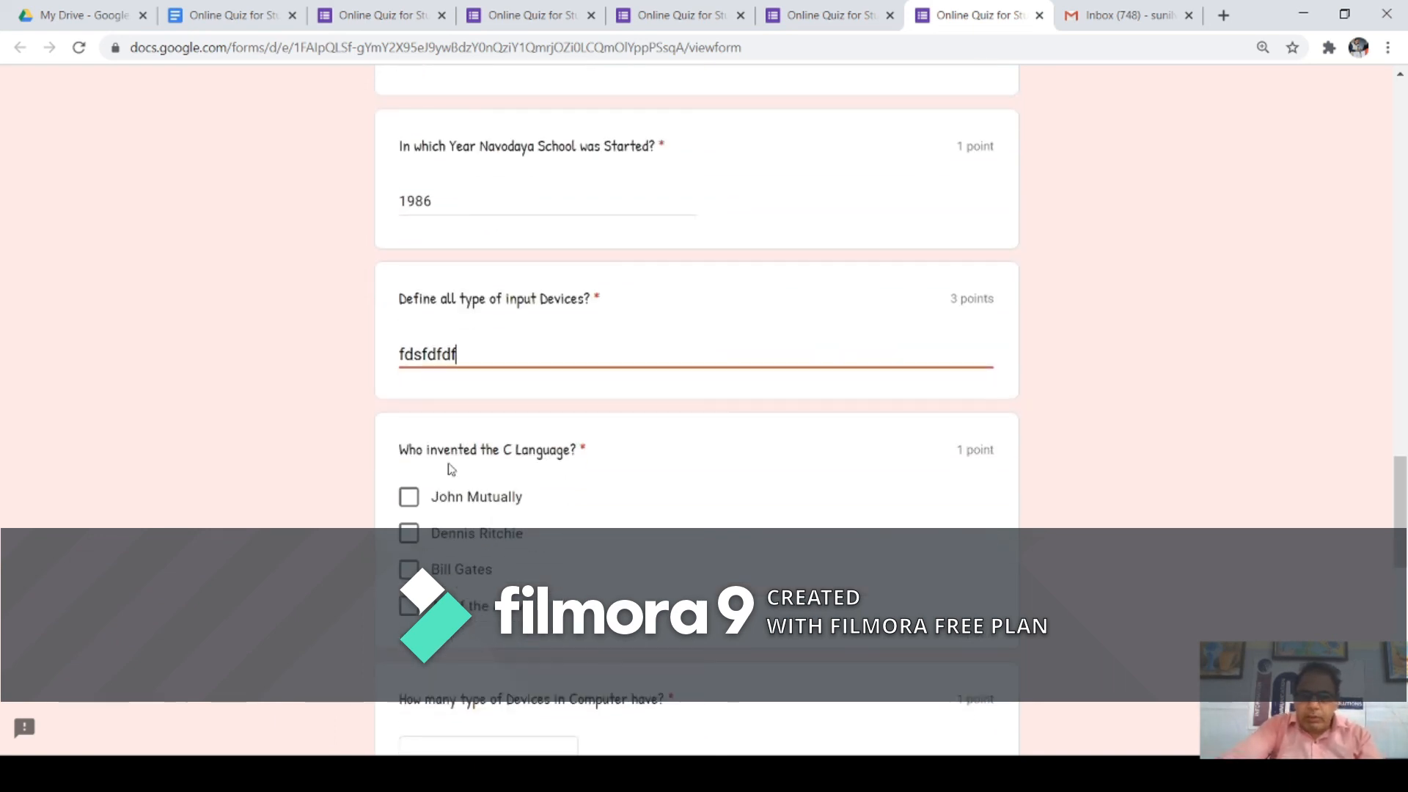
Step: Answer Dennis Ritchie for the C Language inventor and Four for the Devices question
left_click(419, 539)
scroll(470, 542, "down", 3)
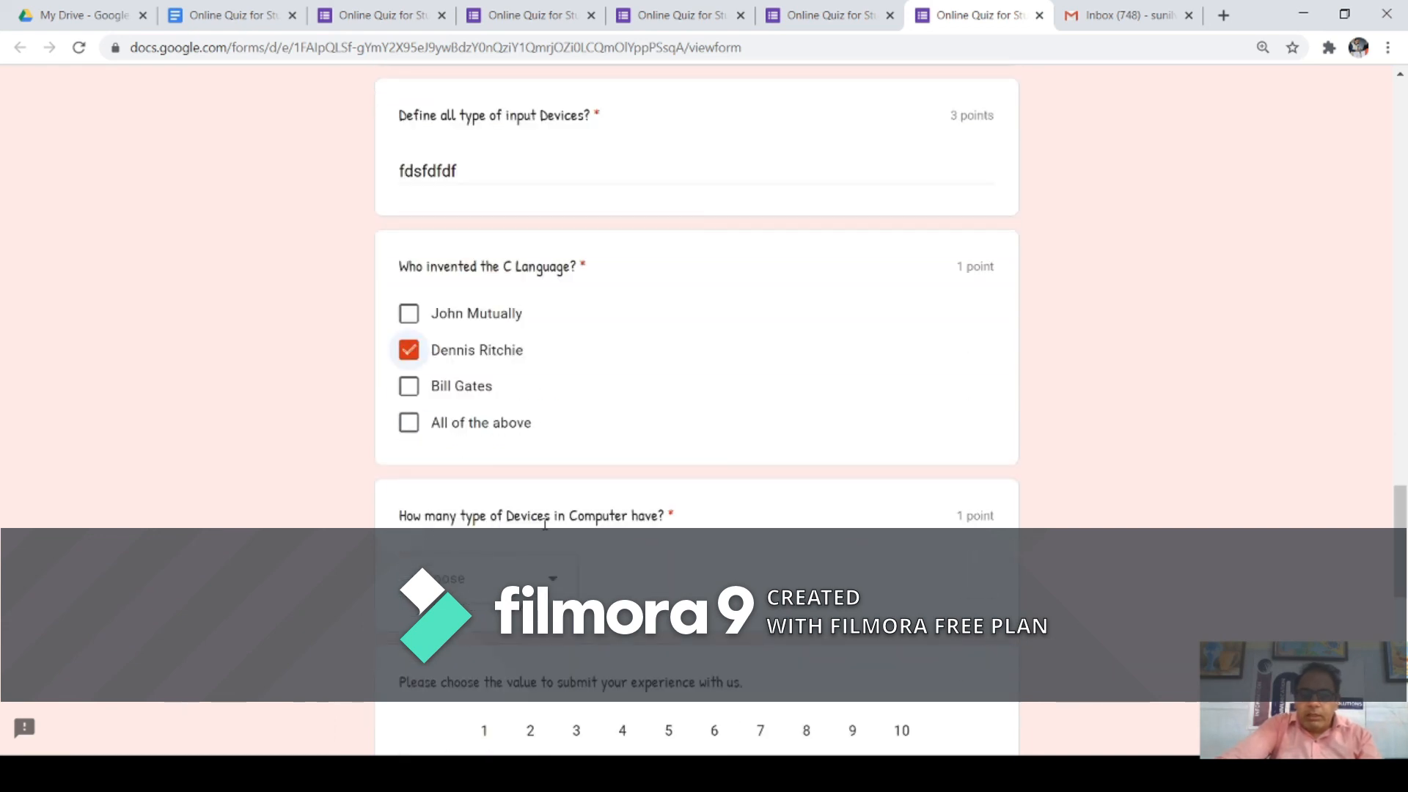
left_click(554, 583)
left_click(479, 660)
scroll(644, 511, "down", 5)
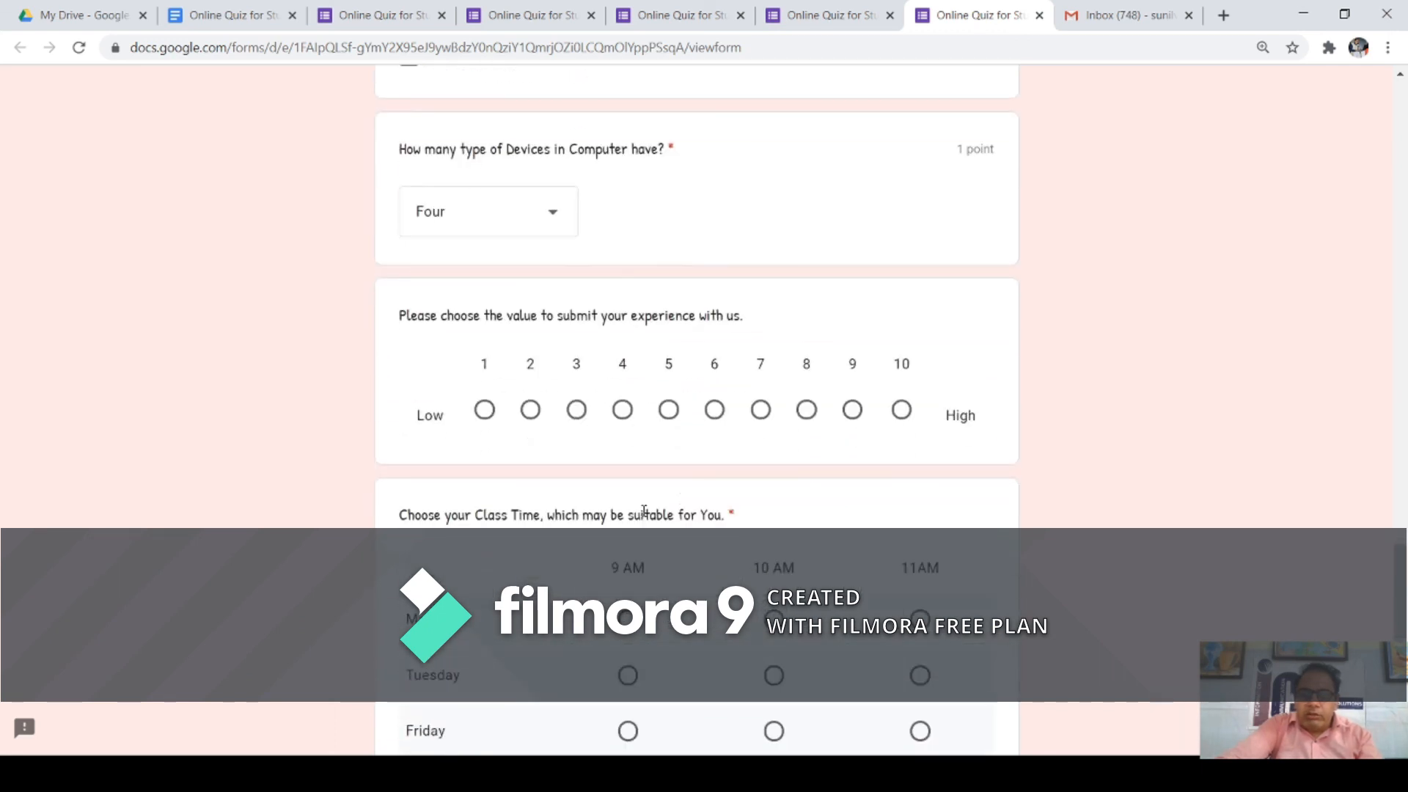
Step: Rate the experience 6 and choose Monday 9 AM and Tuesday 11AM class times
left_click(715, 422)
scroll(635, 441, "down", 4)
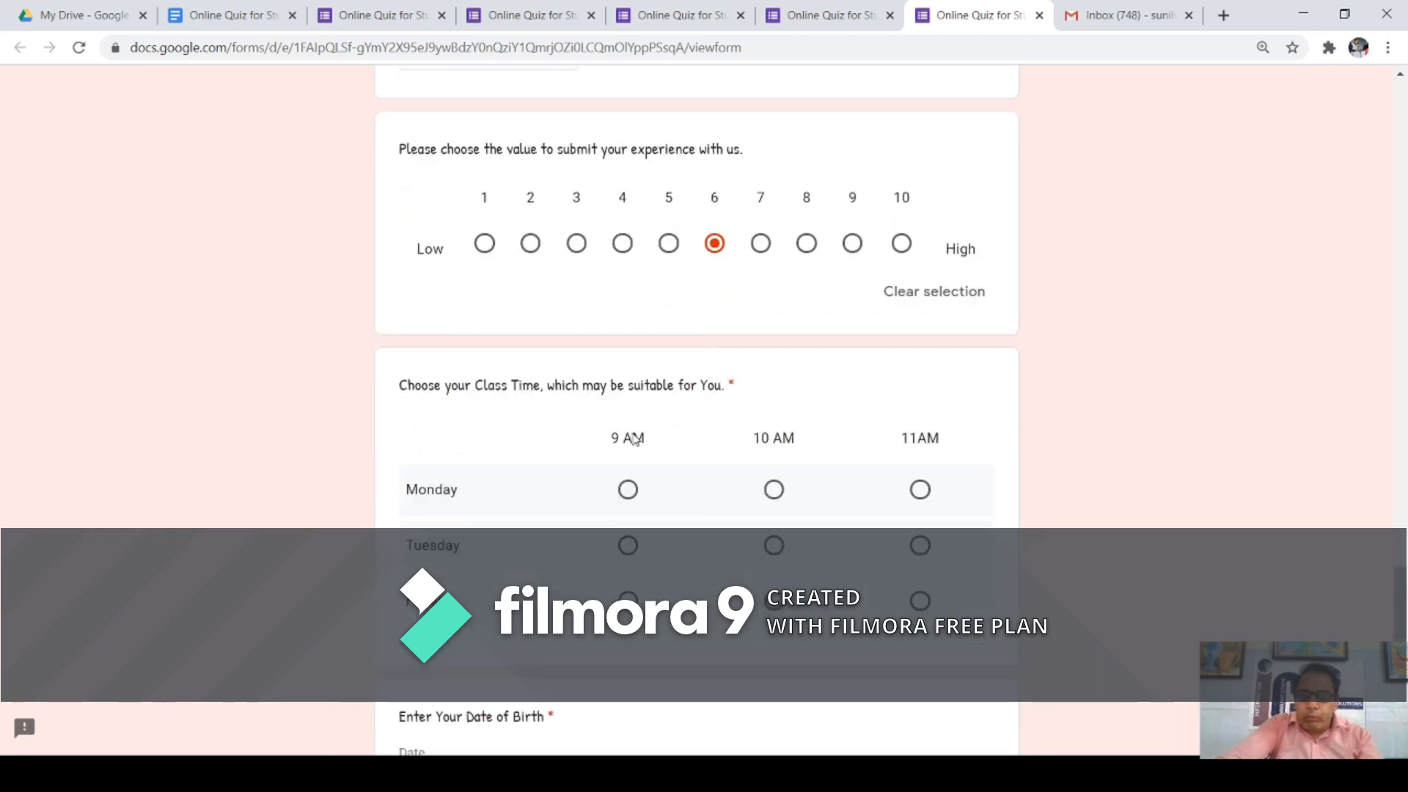
left_click(627, 382)
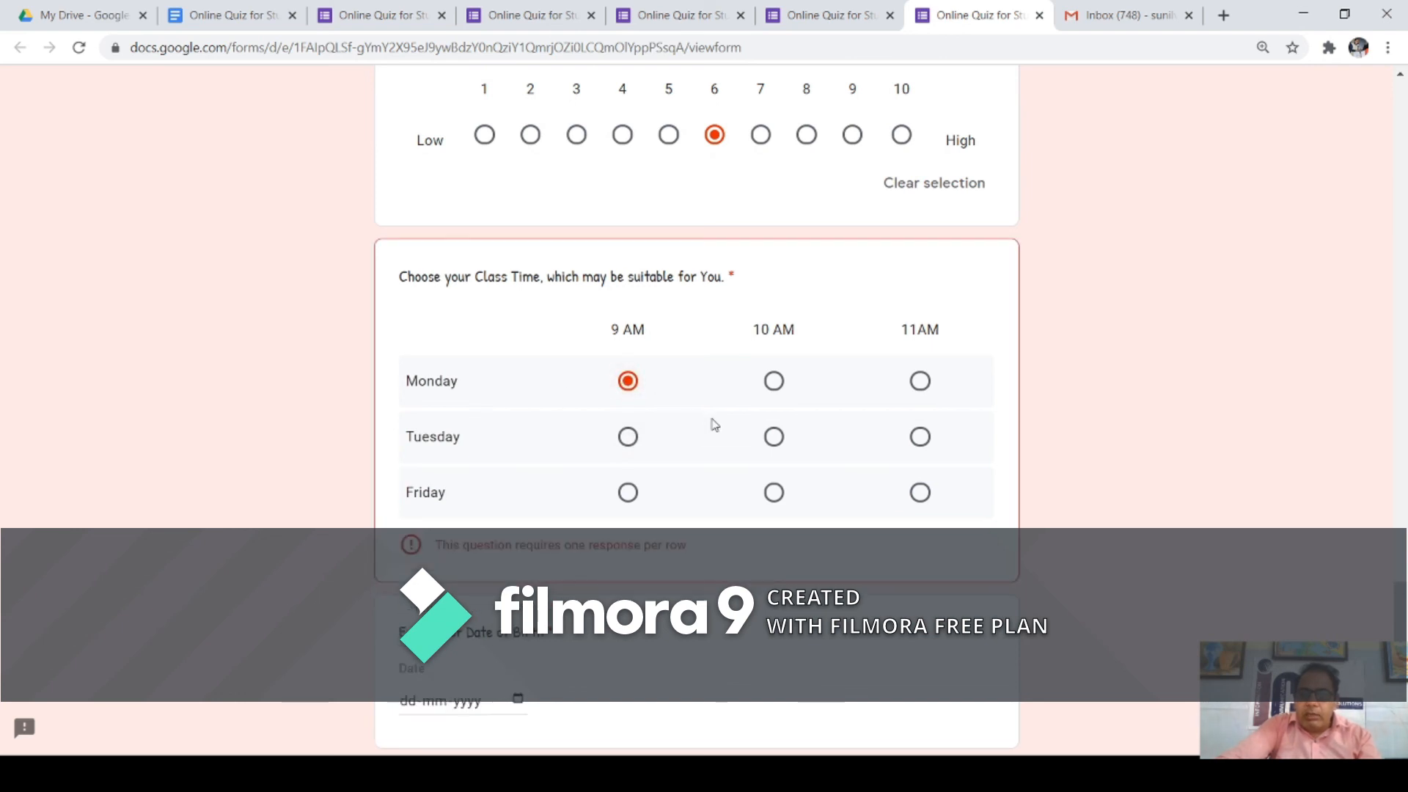
left_click(774, 437)
left_click(918, 437)
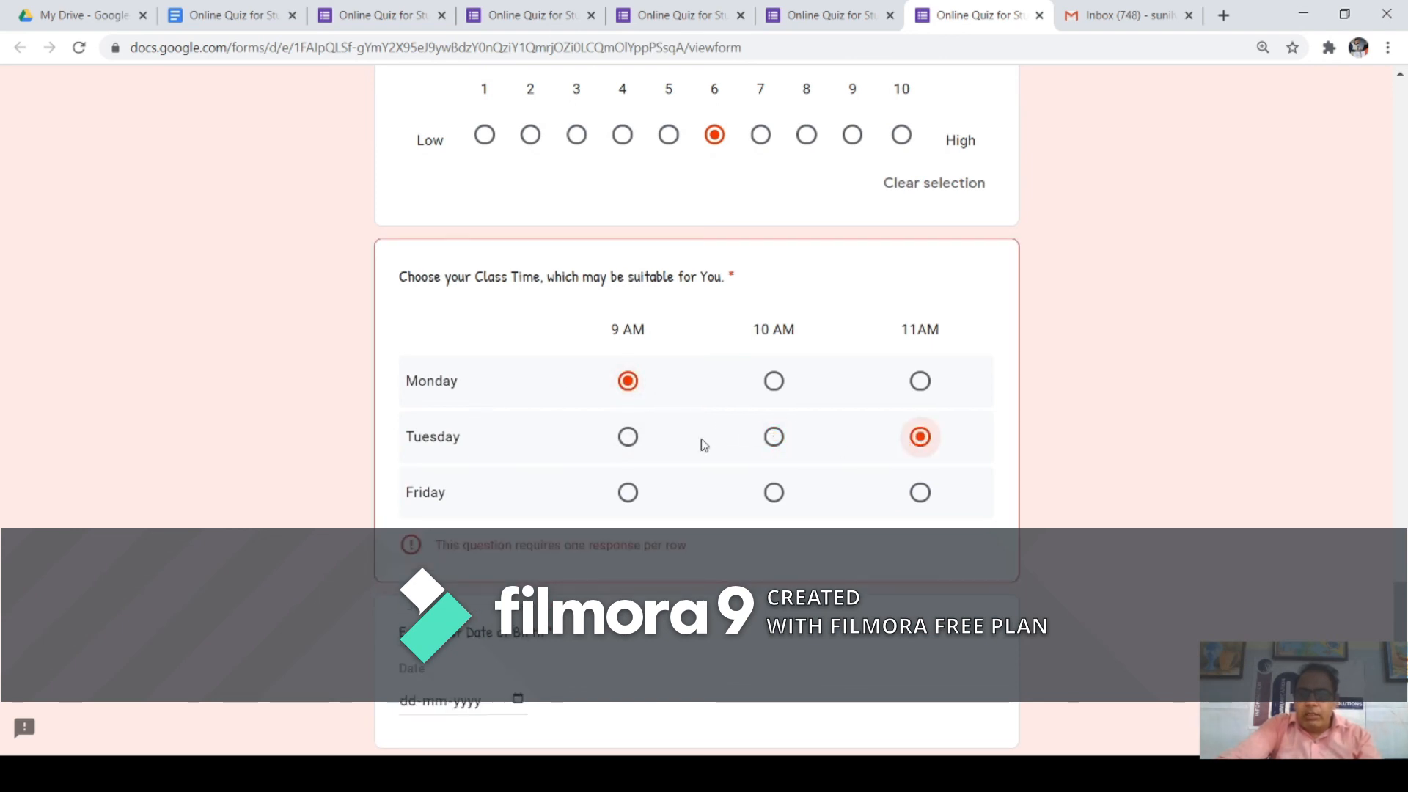
scroll(671, 455, "down", 3)
left_click(517, 517)
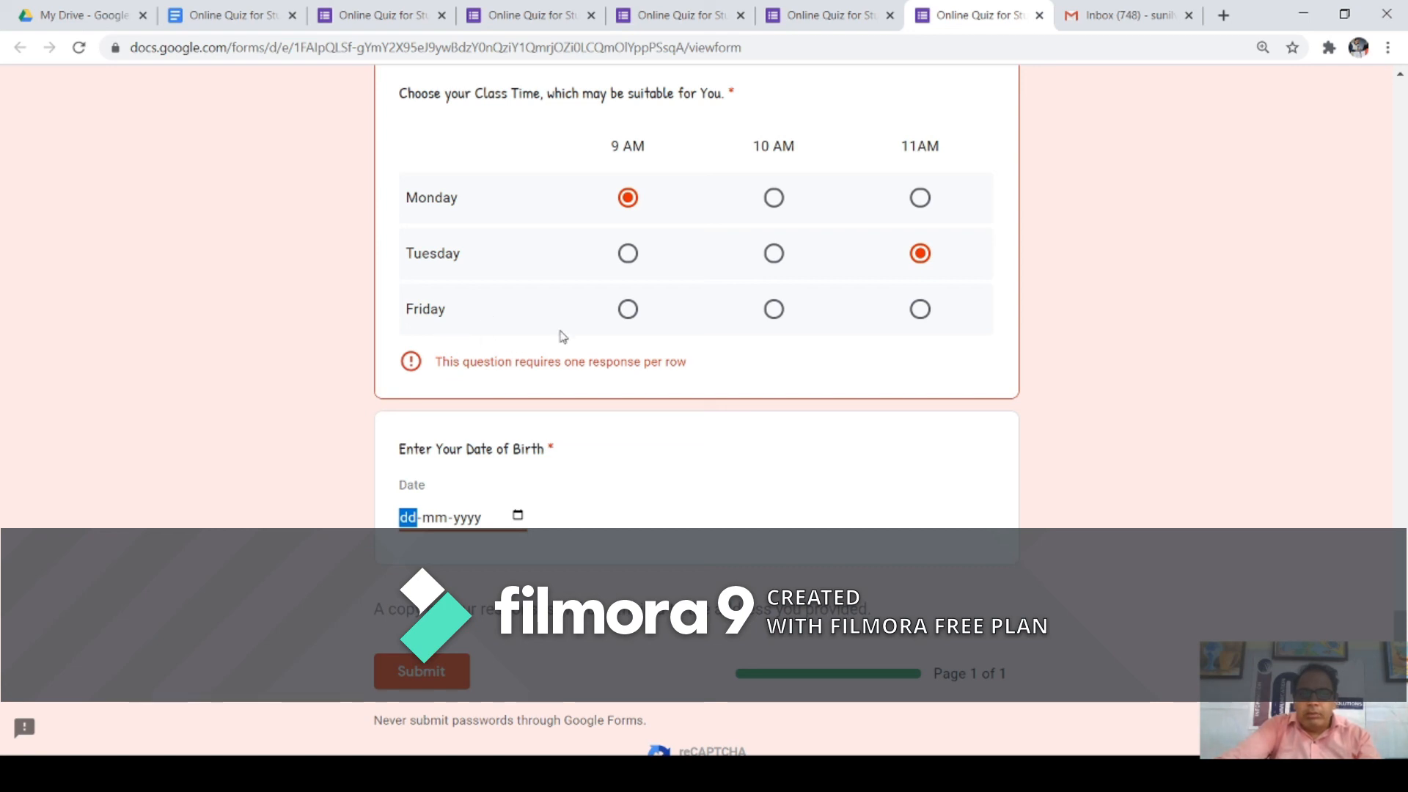
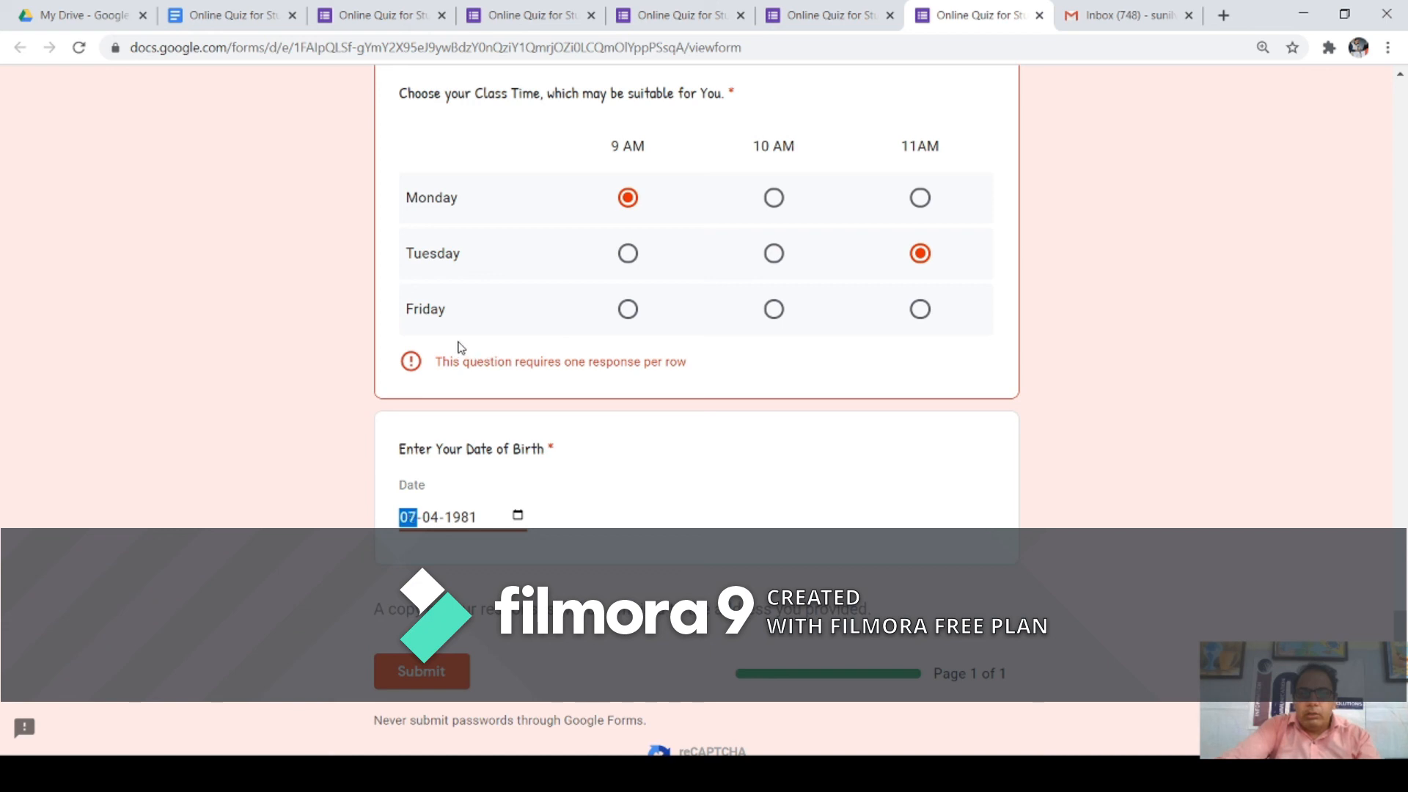
left_click(684, 478)
scroll(672, 482, "down", 2)
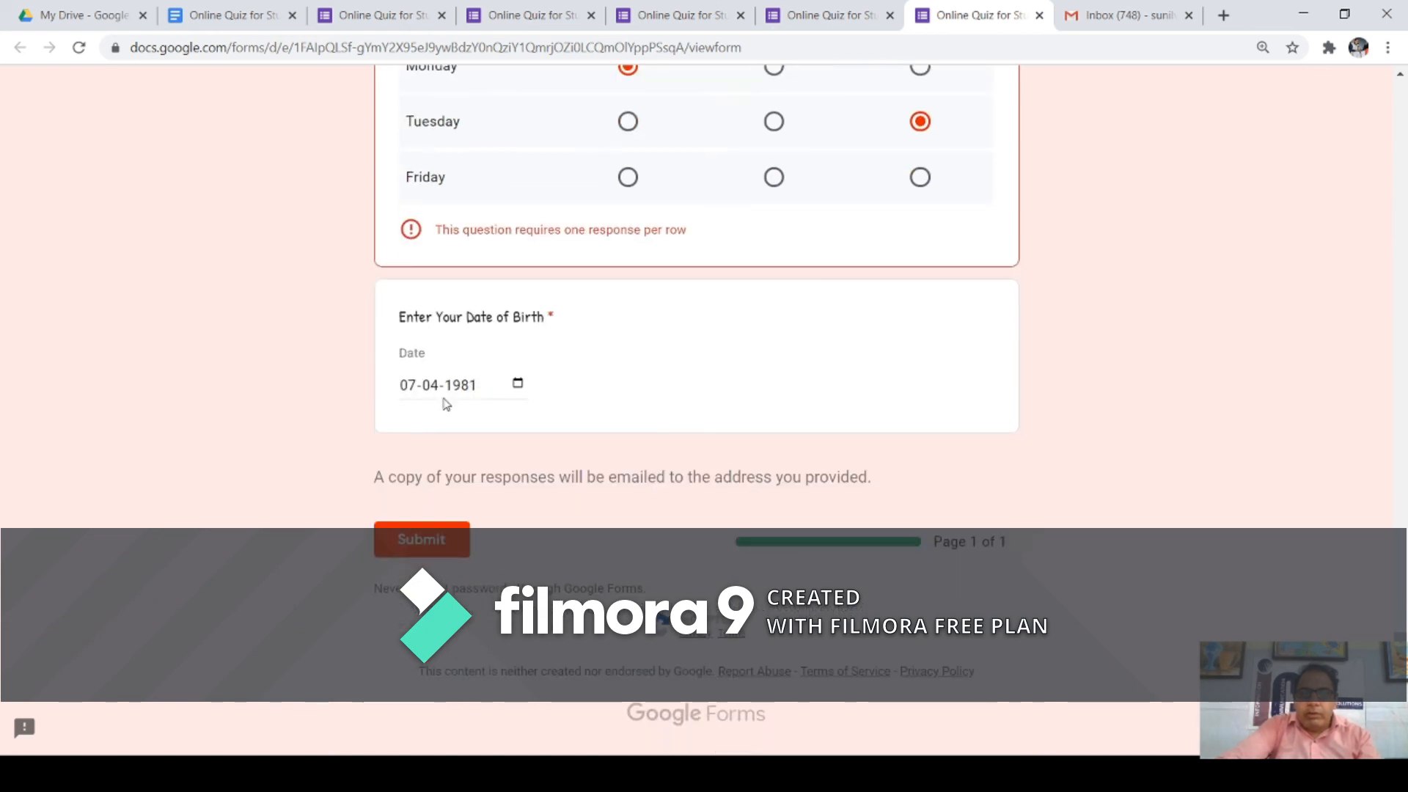
Step: Resubmit, then answer 10 AM for the missing Friday row of the Class Time grid
left_click(441, 551)
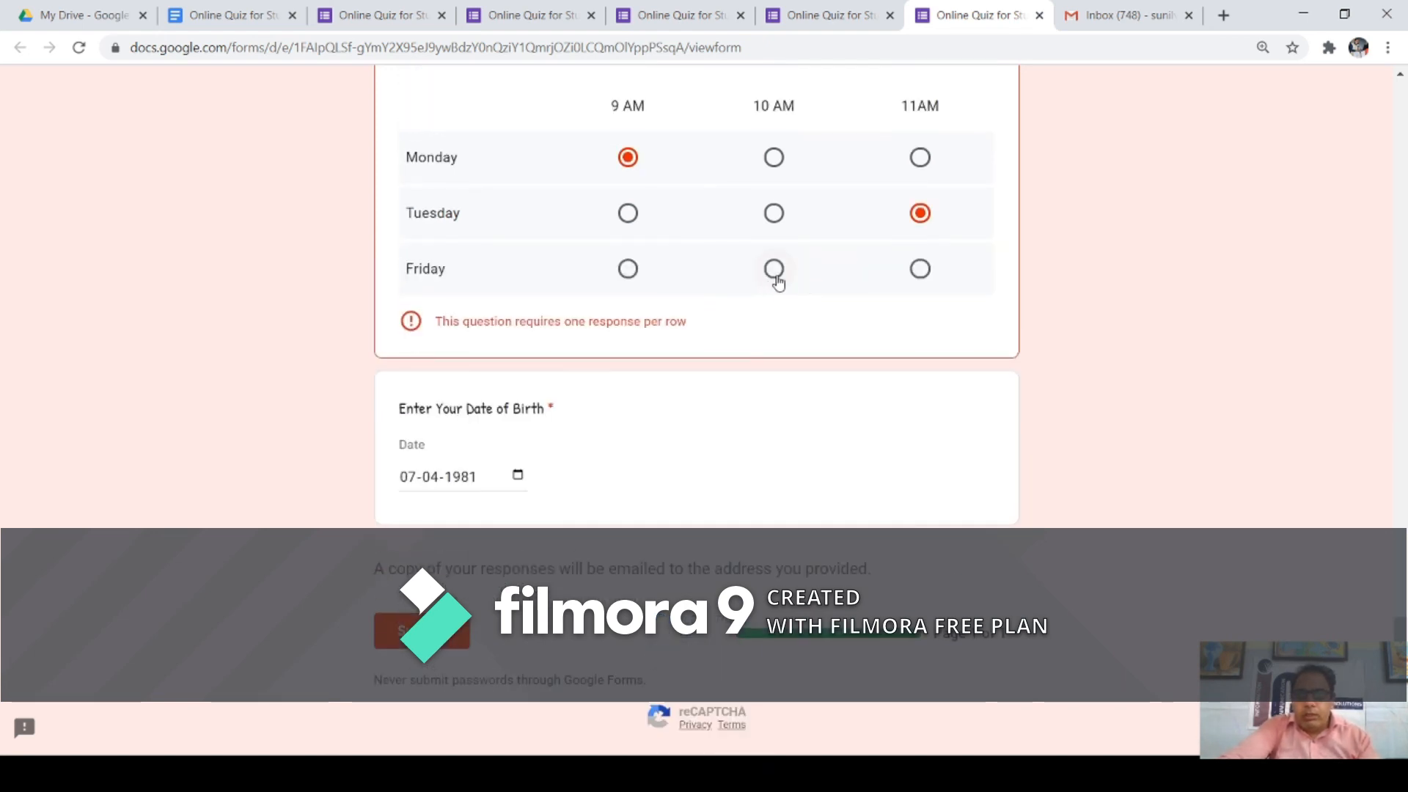
left_click(775, 271)
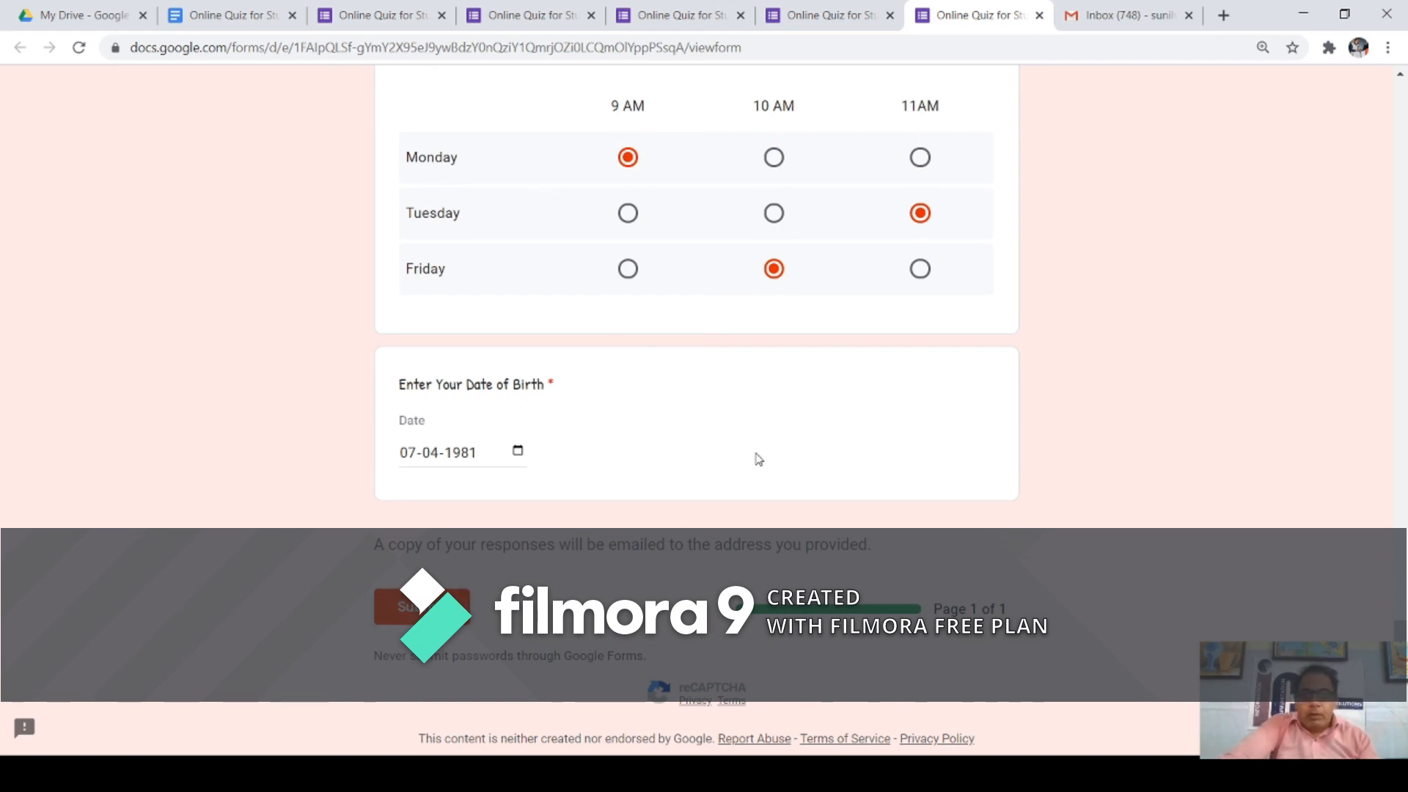
scroll(759, 459, "up", 7)
scroll(763, 458, "up", 13)
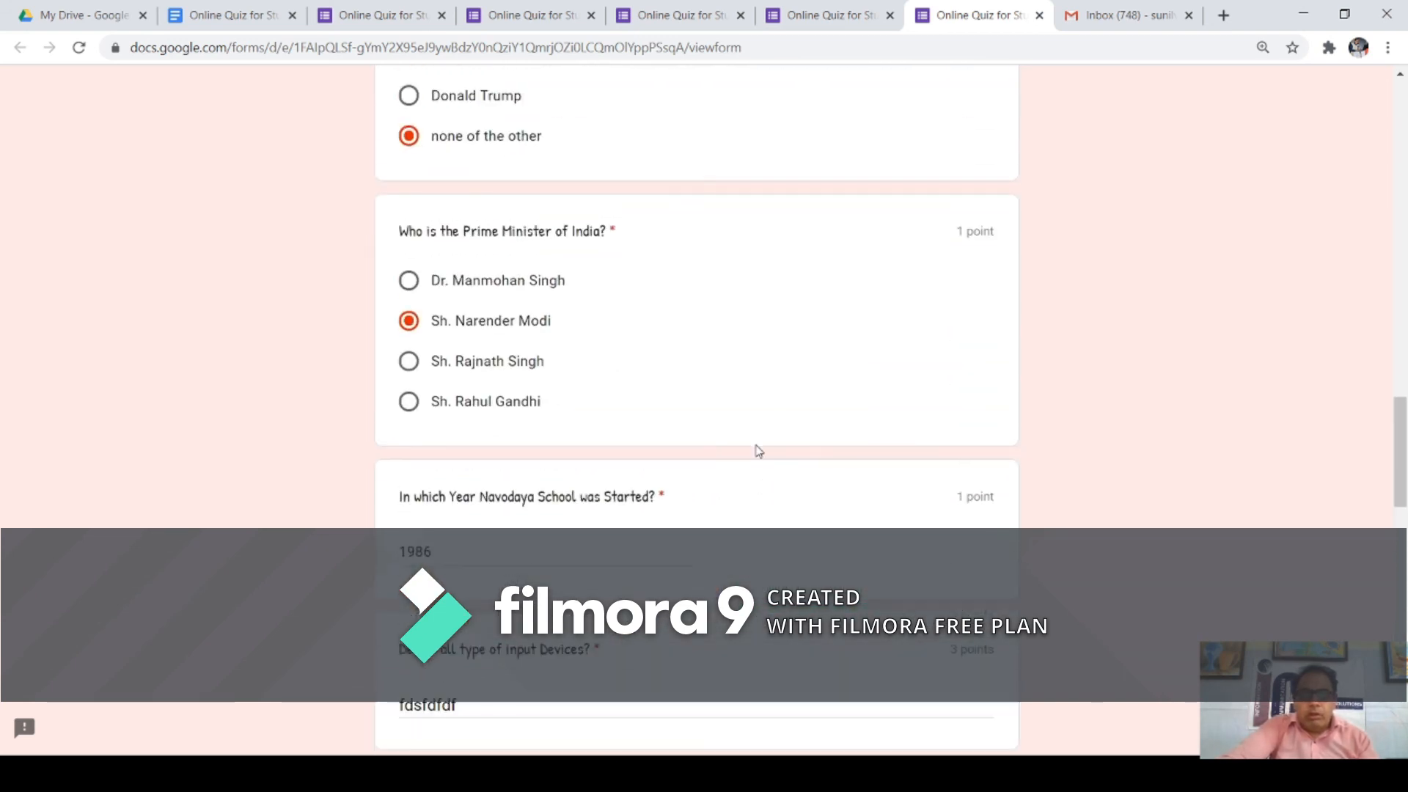
scroll(759, 450, "up", 11)
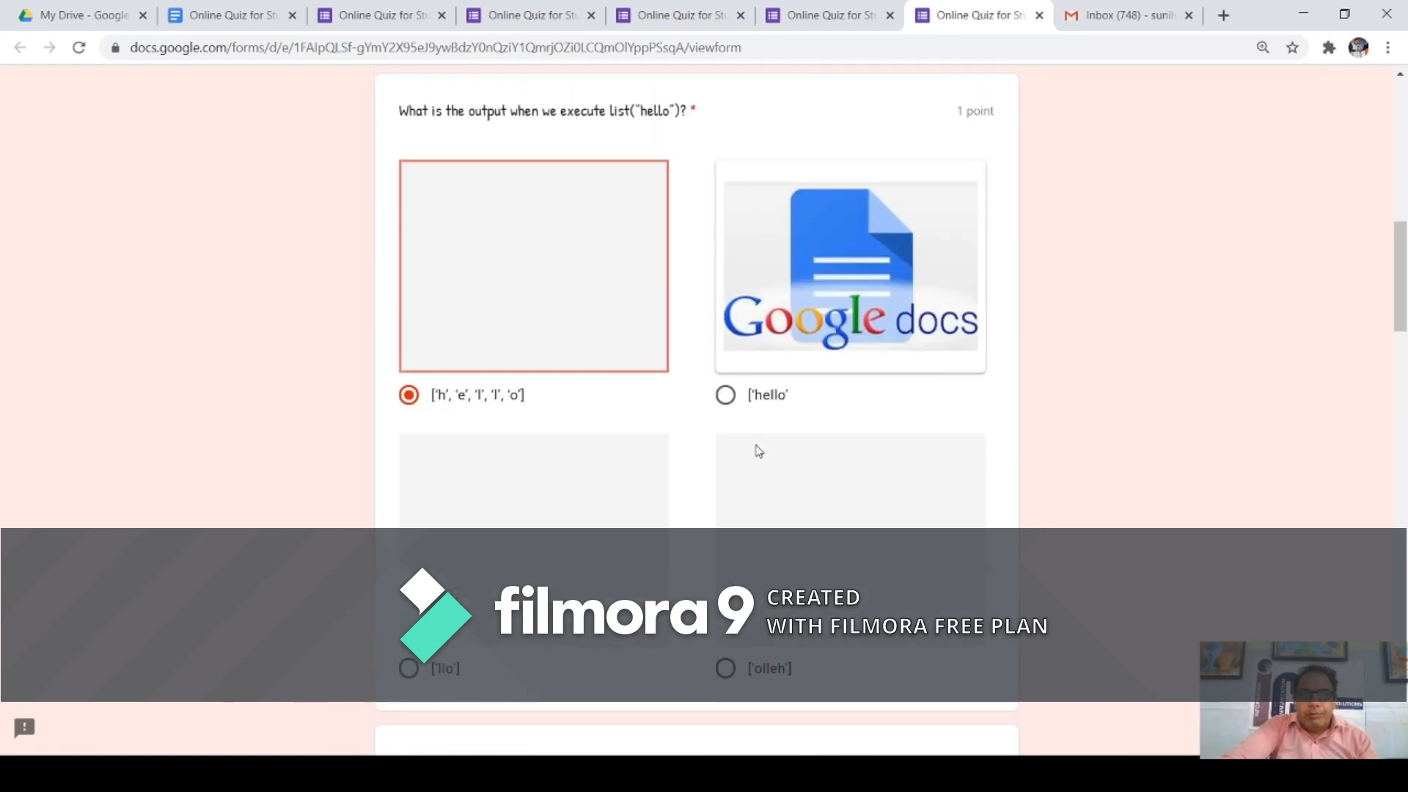
scroll(759, 452, "up", 11)
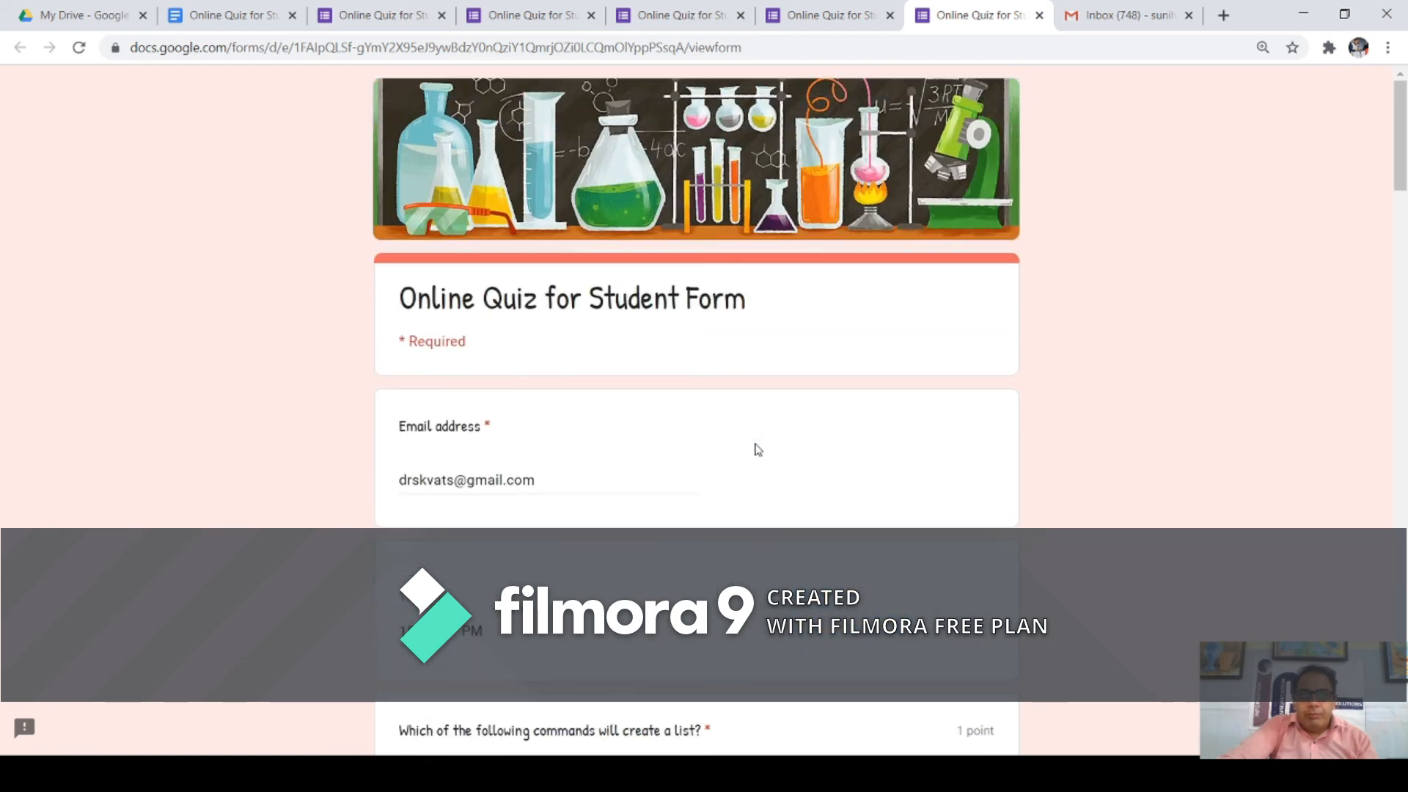
scroll(759, 450, "down", 11)
scroll(759, 456, "up", 10)
scroll(759, 457, "down", 15)
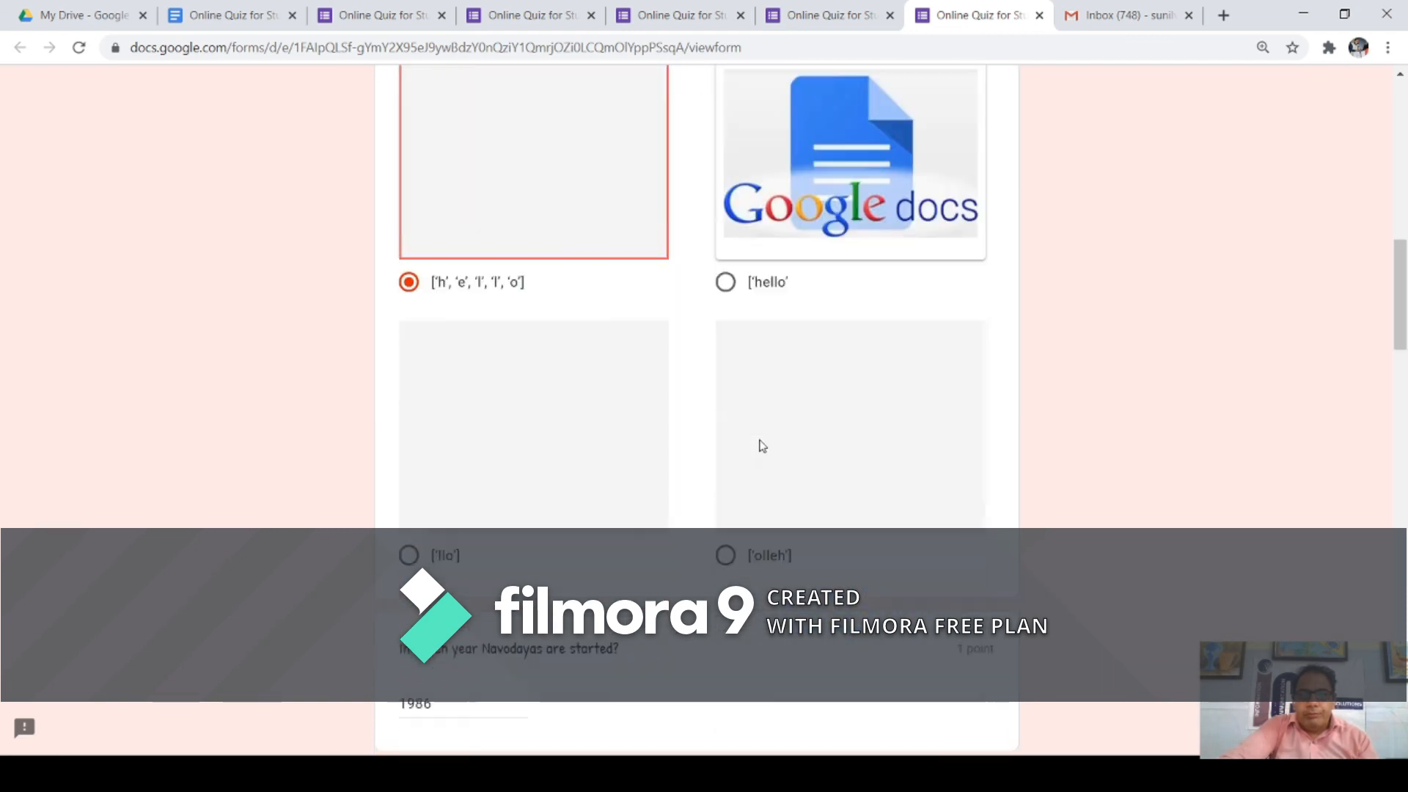
scroll(760, 456, "down", 6)
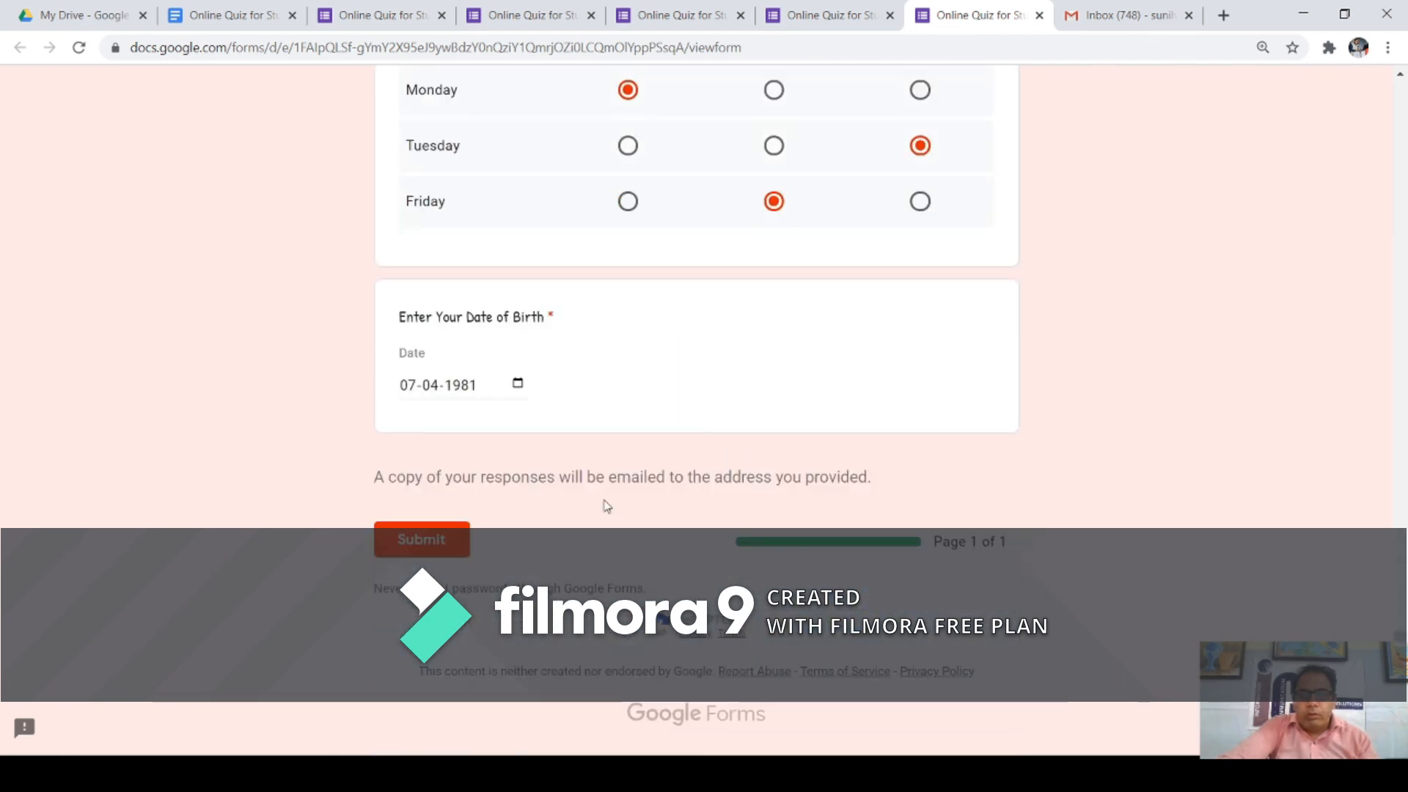
Step: Submit the half-answered test response, then go back to the quiz editor
left_click(434, 541)
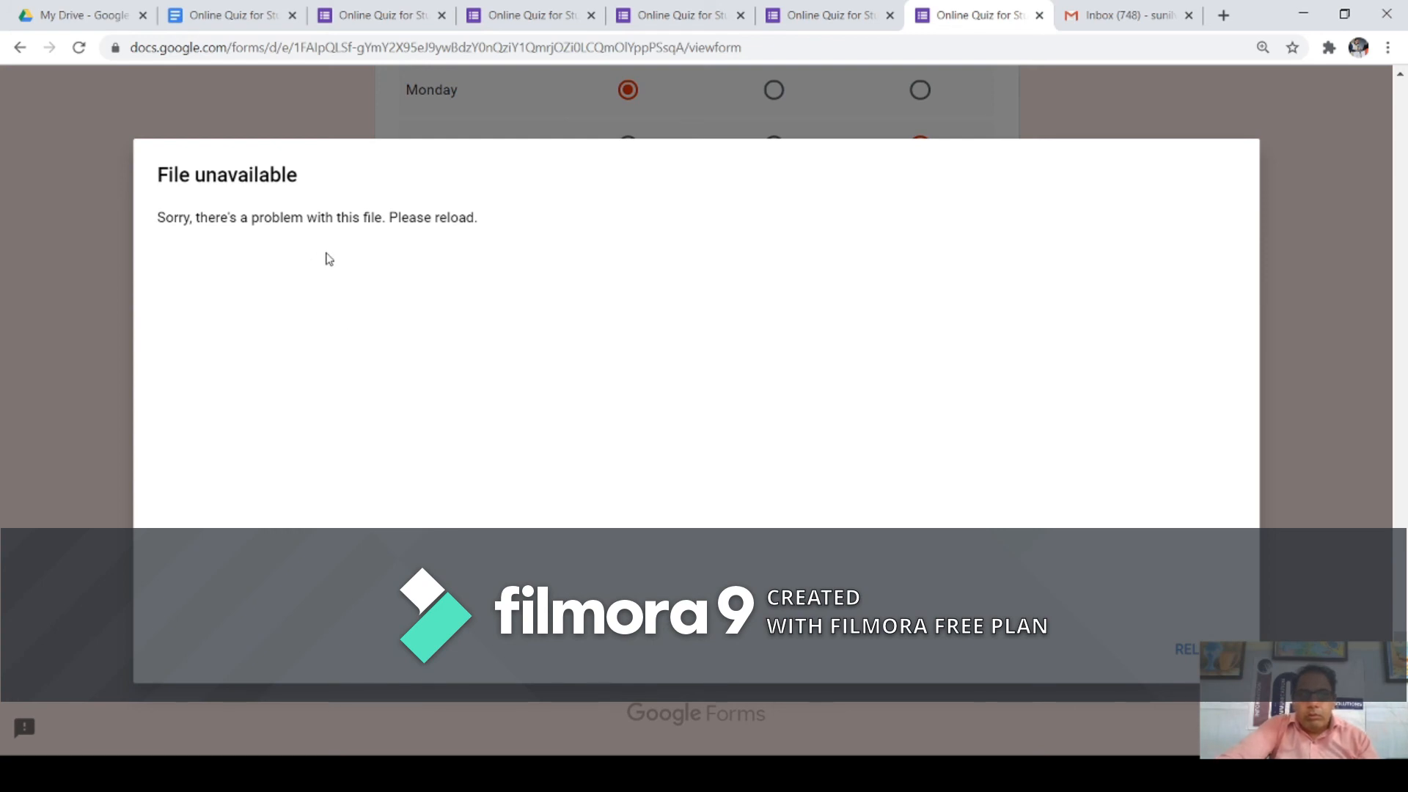
left_click_drag(369, 222, 390, 234)
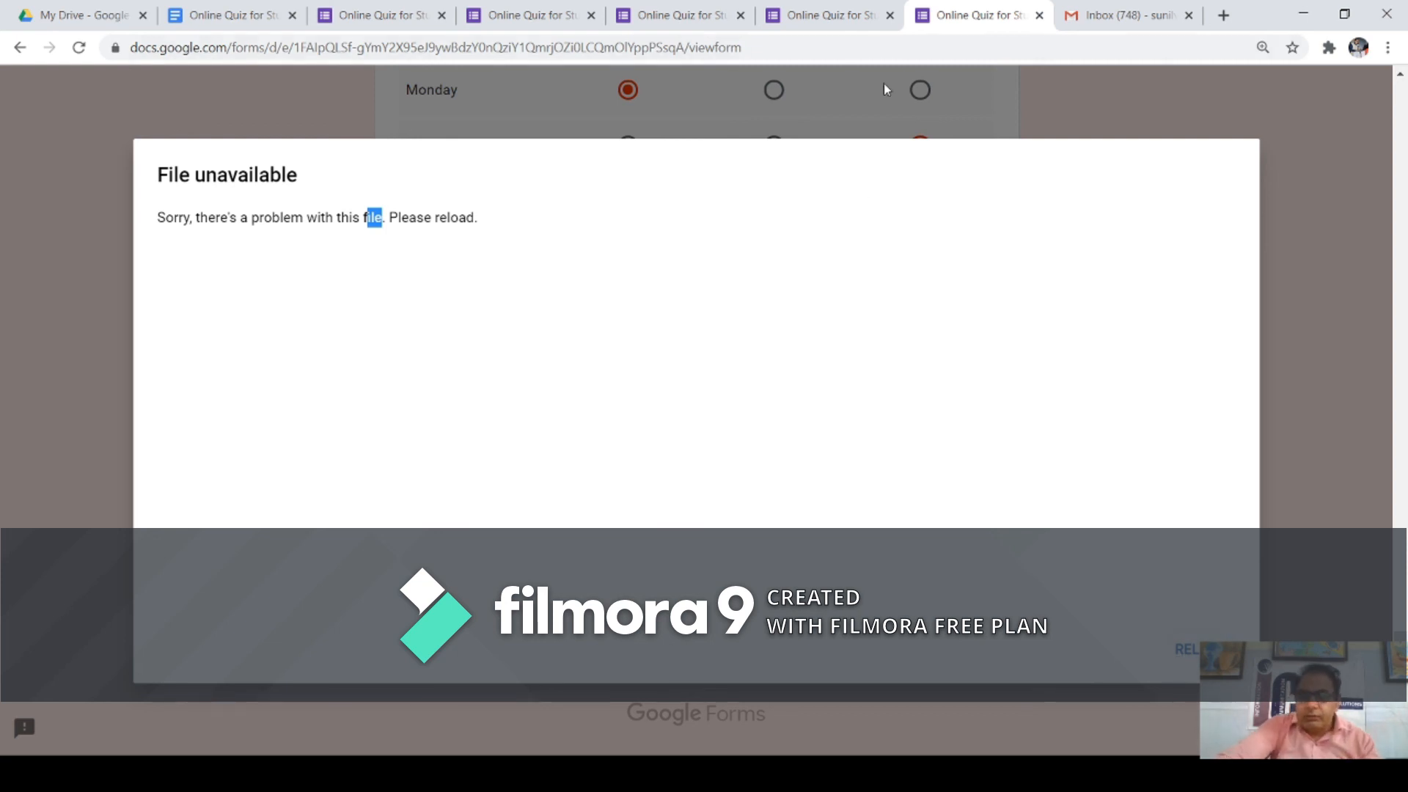
left_click(826, 17)
scroll(777, 136, "up", 10)
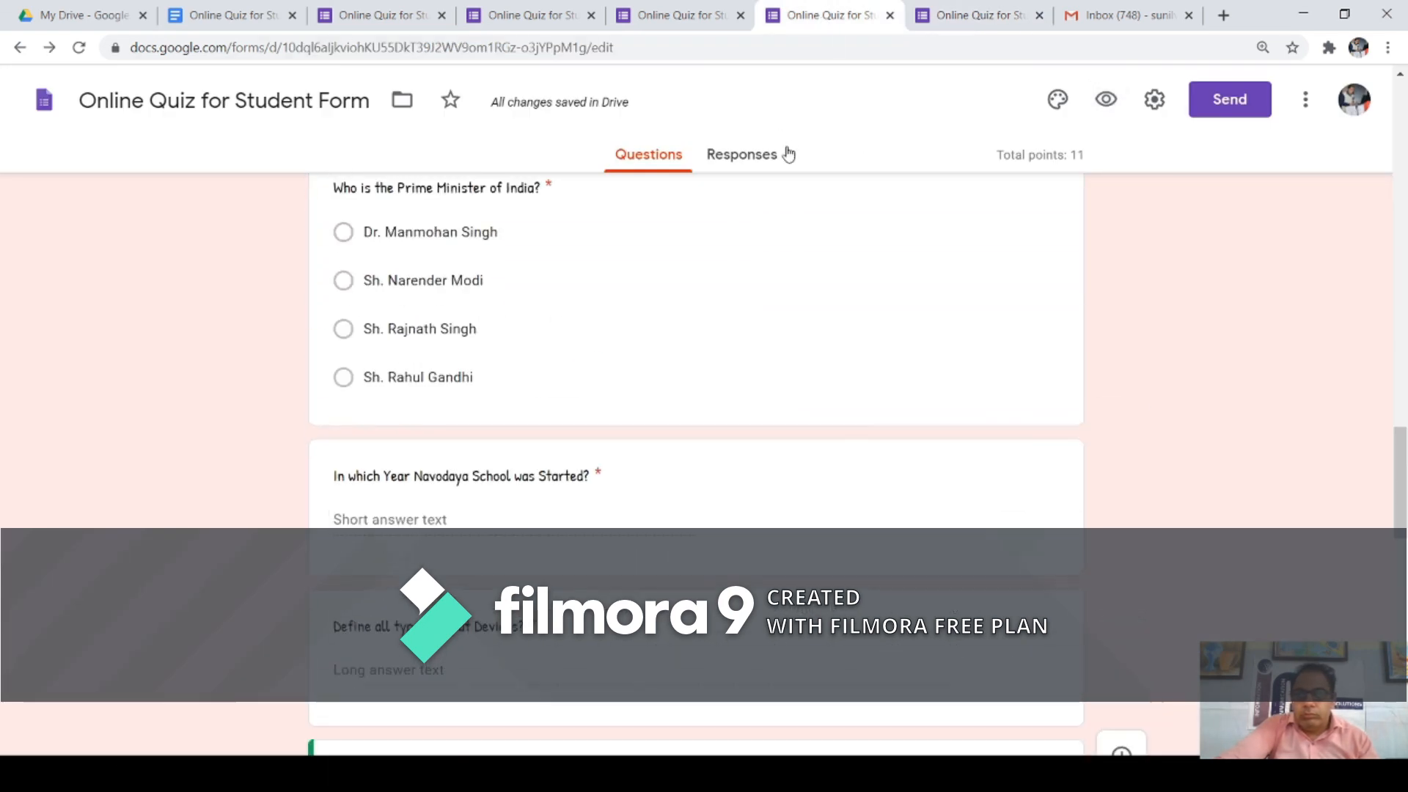
scroll(788, 154, "up", 10)
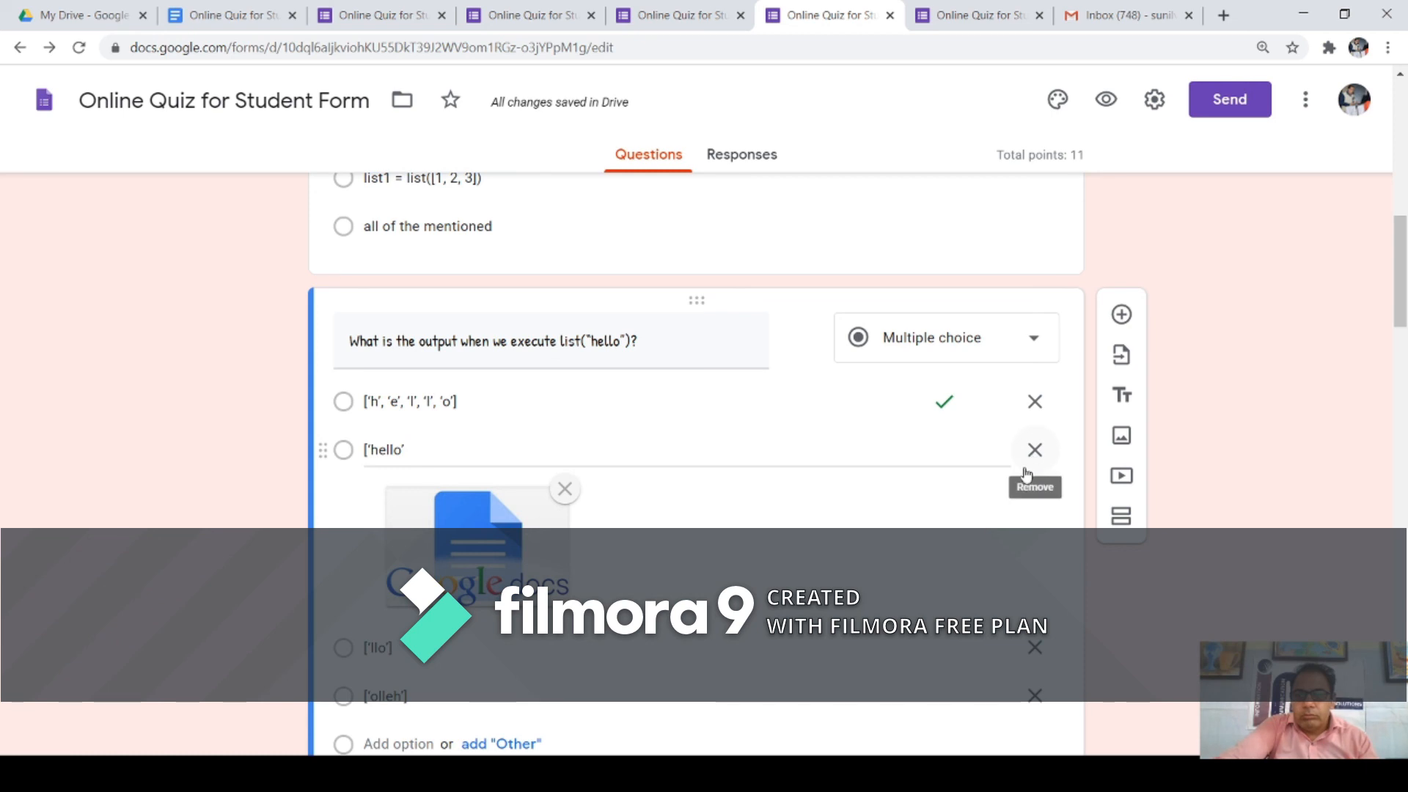
Step: Remove the picture under the ['hello'] option and close the failed-submission page
left_click(566, 489)
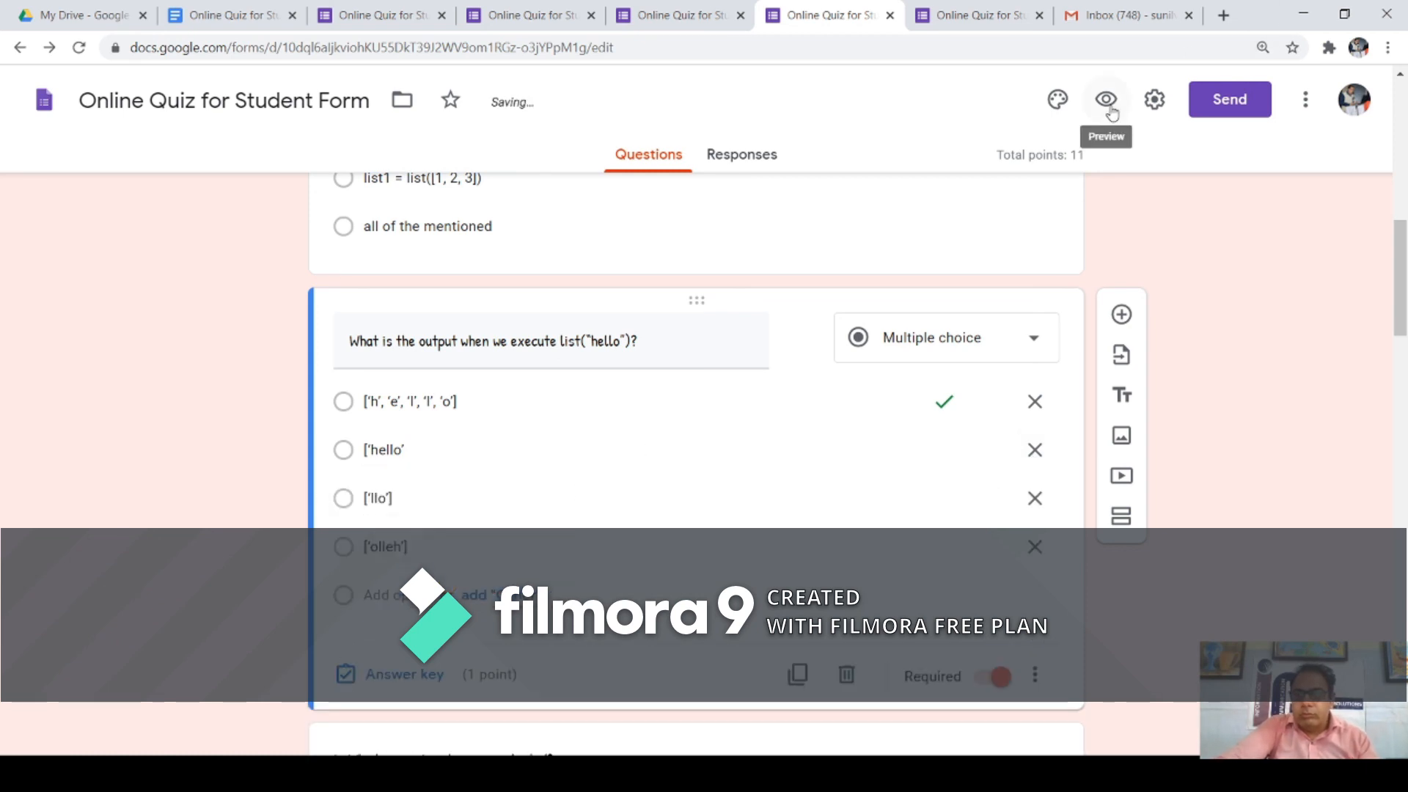
scroll(983, 220, "down", 2)
scroll(583, 142, "up", 2)
scroll(924, 135, "down", 5)
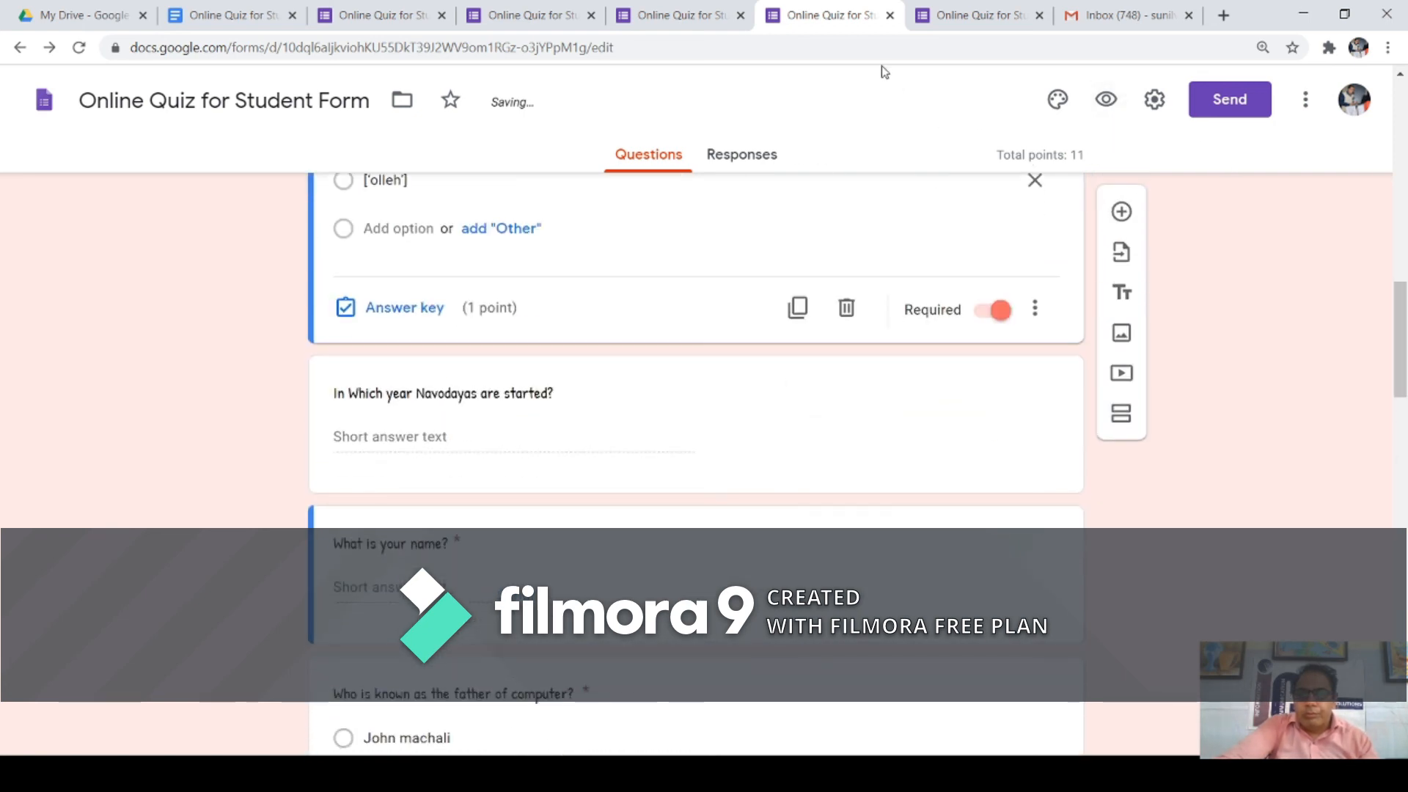
left_click(989, 25)
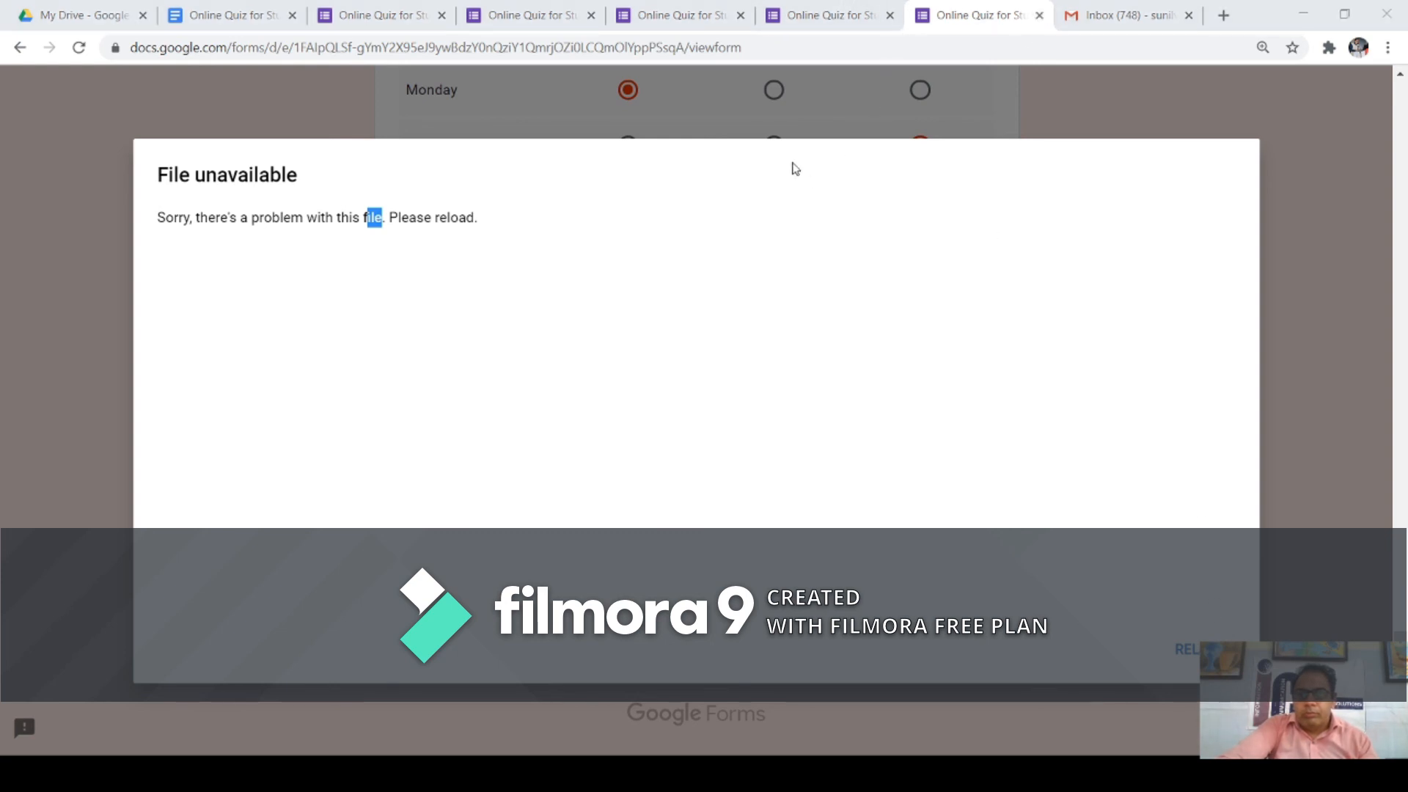
key("ctrl+w")
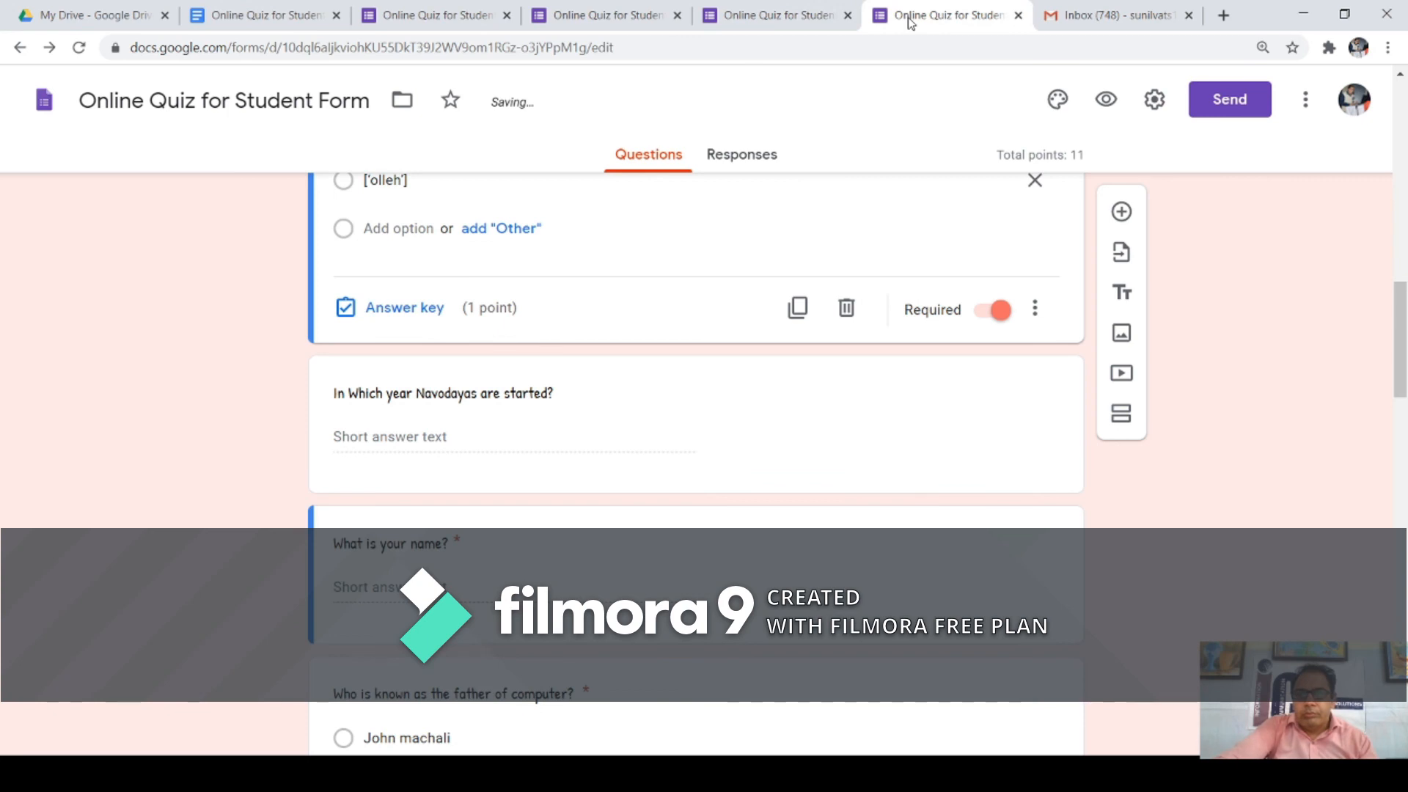
Step: Scroll through the quiz editor and bring up the Send options
scroll(689, 383, "down", 15)
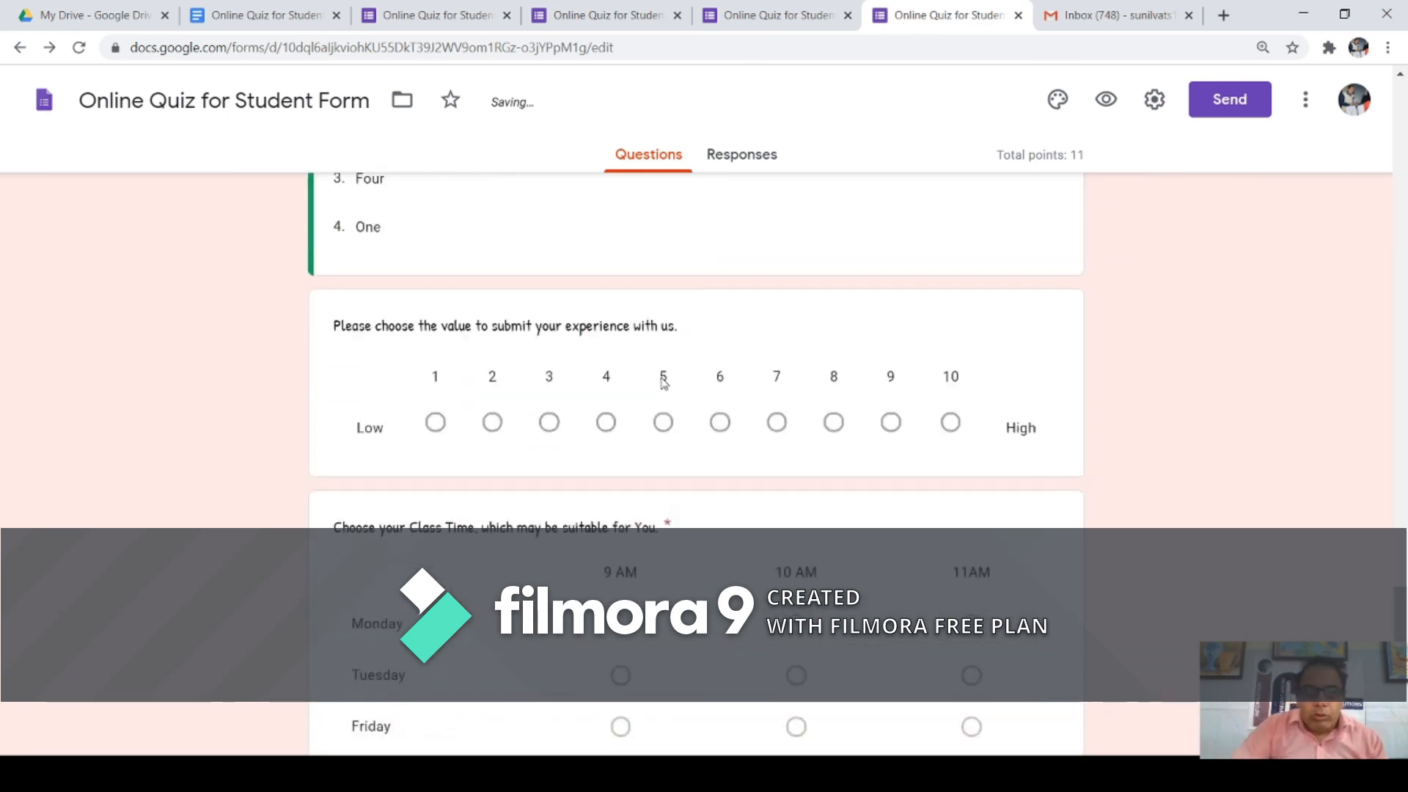
scroll(663, 382, "down", 3)
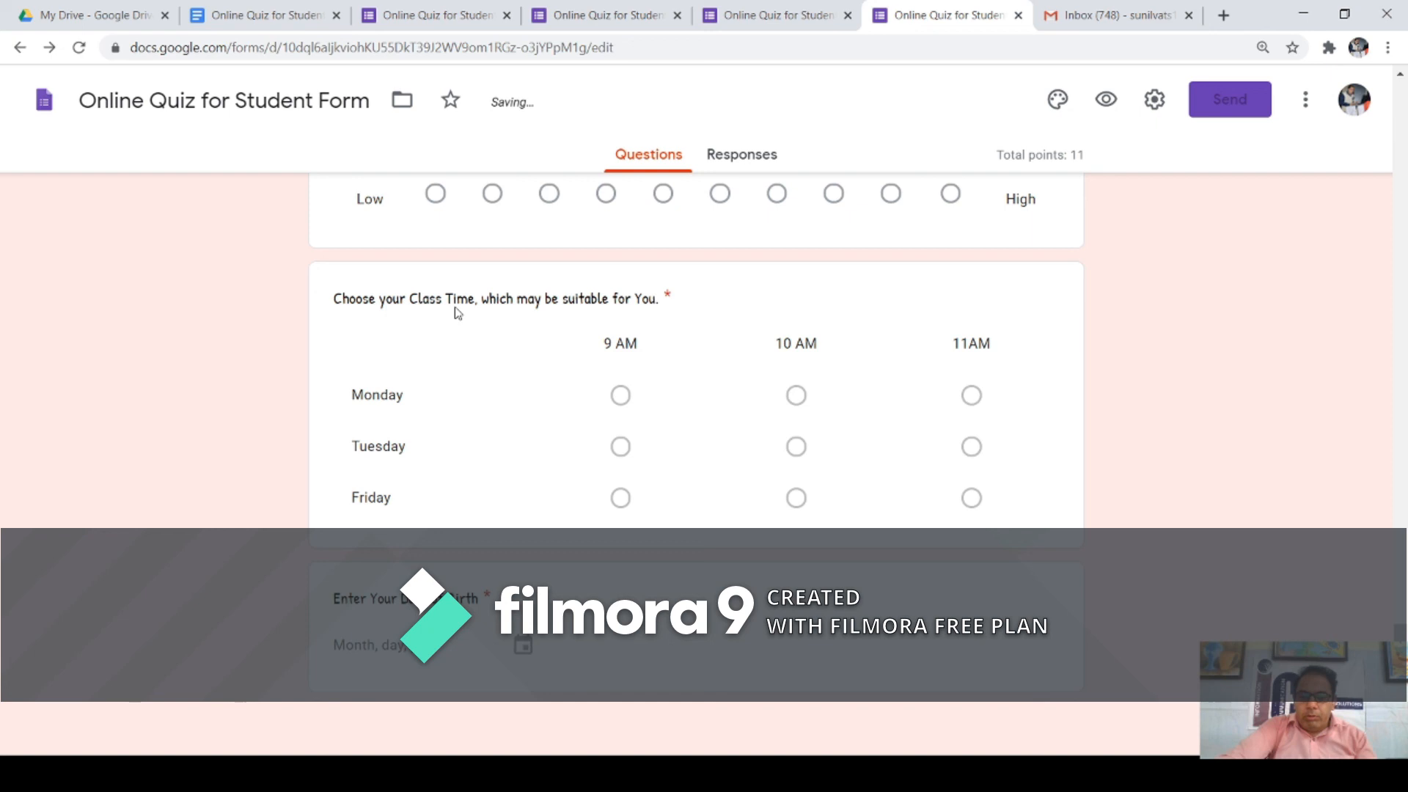
scroll(549, 539, "up", 7)
scroll(776, 477, "down", 7)
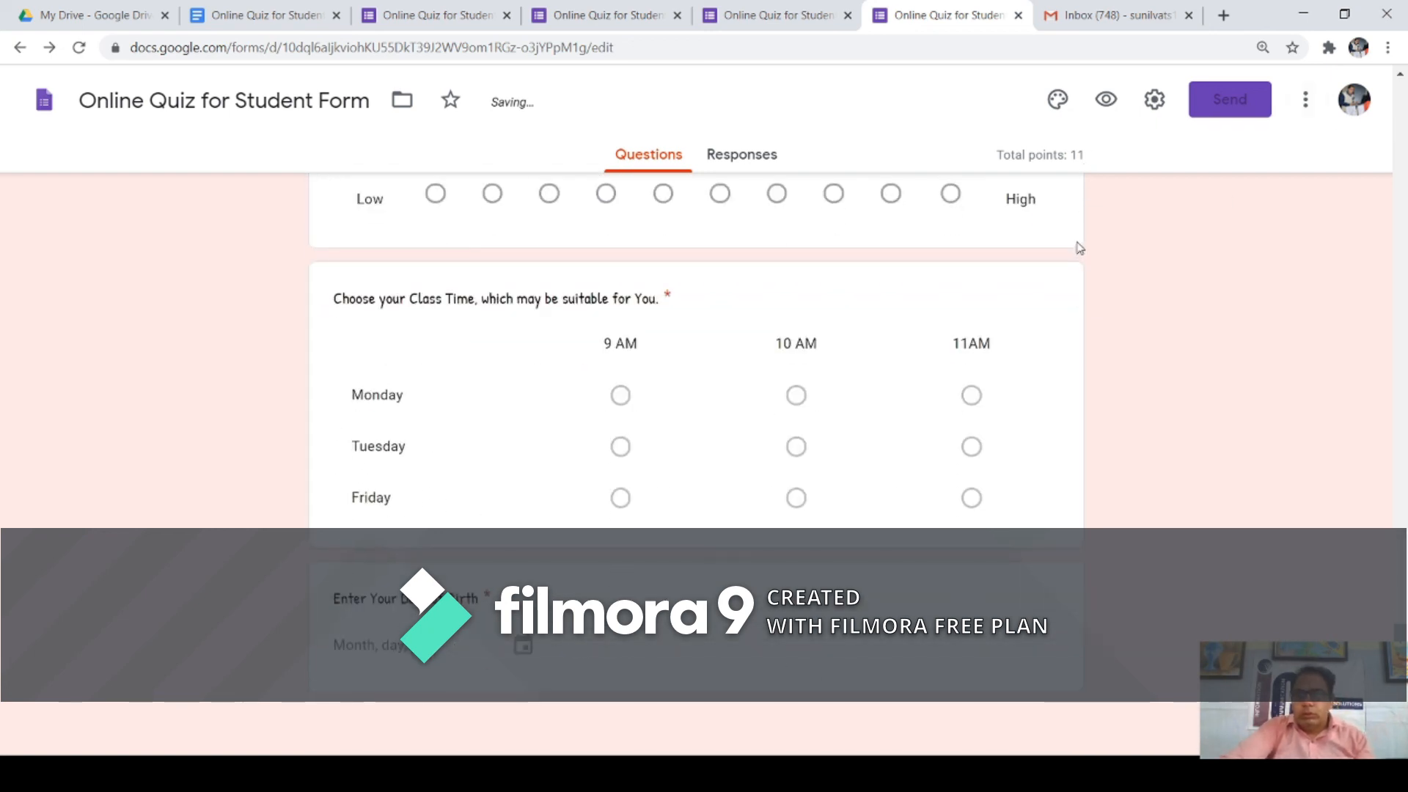
scroll(1082, 256, "up", 10)
scroll(819, 244, "up", 20)
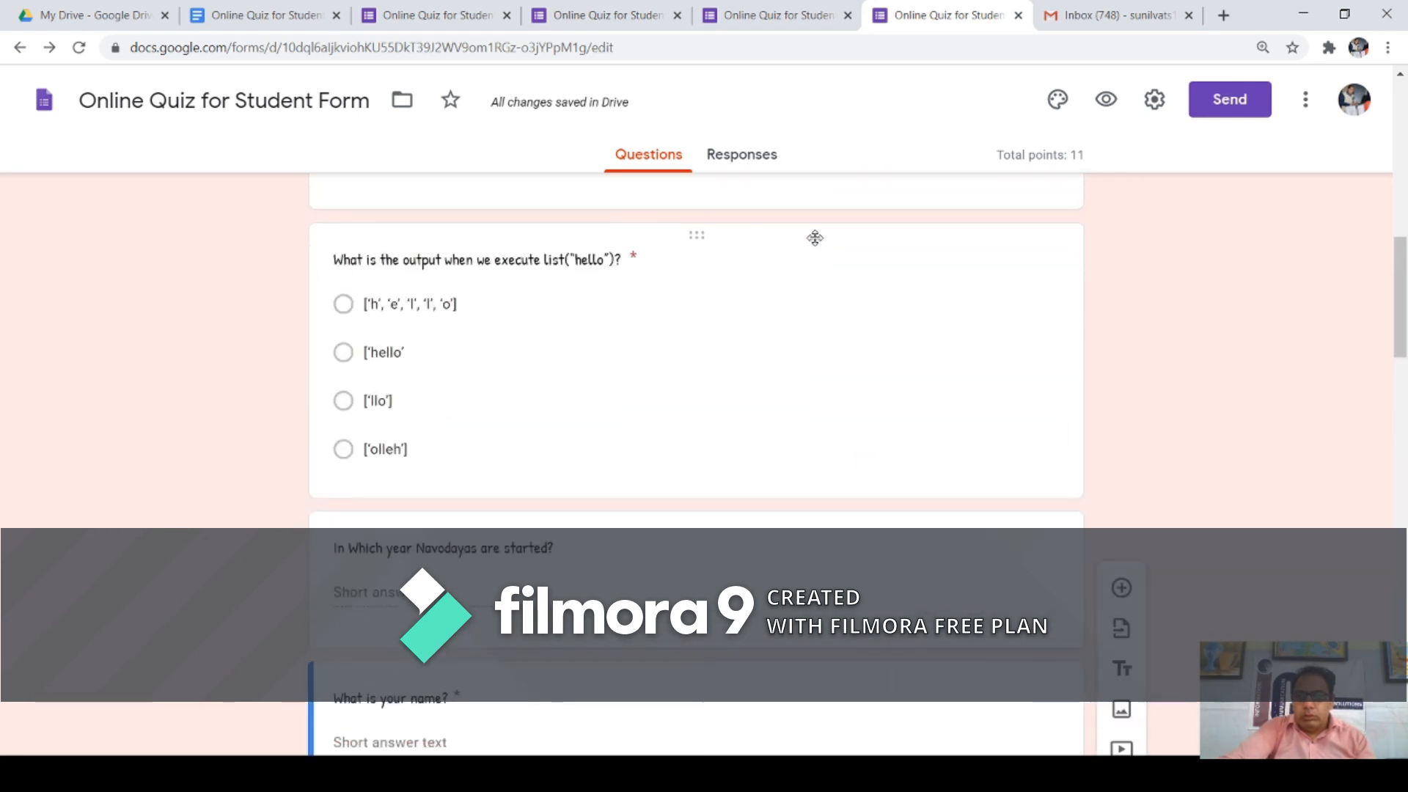
scroll(821, 253, "down", 20)
scroll(824, 263, "down", 4)
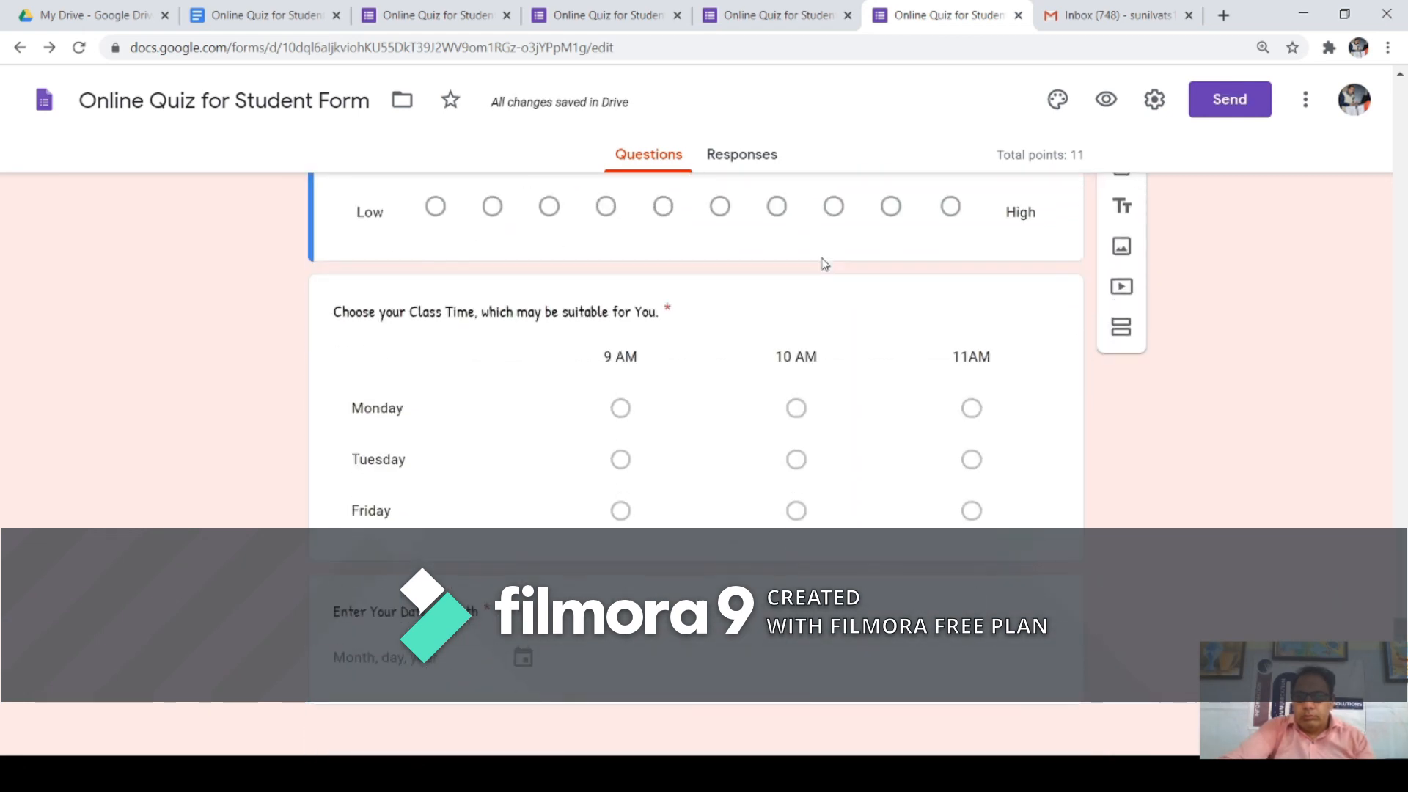
left_click(1224, 109)
Step: Send the quiz invitation by e-mail to the recipient's address
left_click(488, 365)
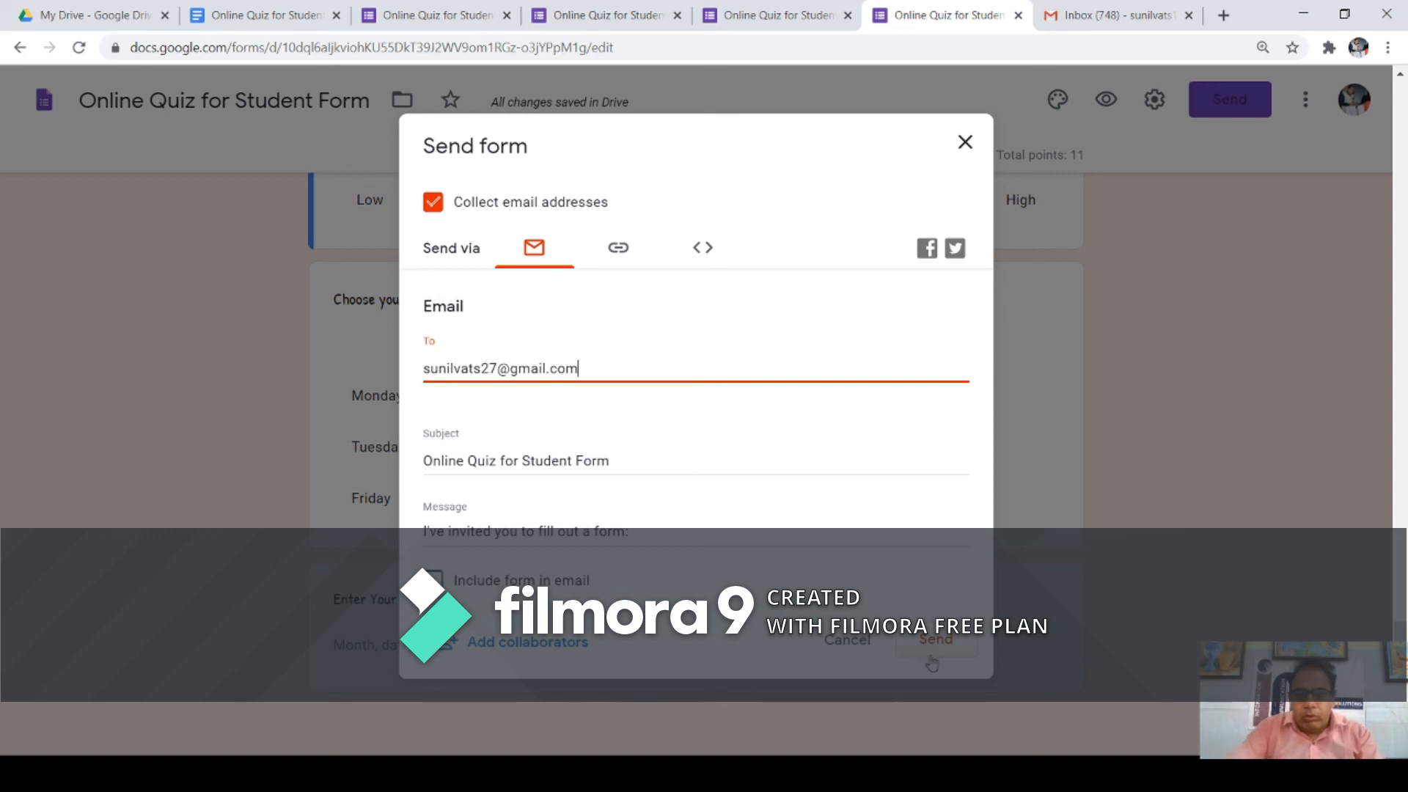
left_click(928, 647)
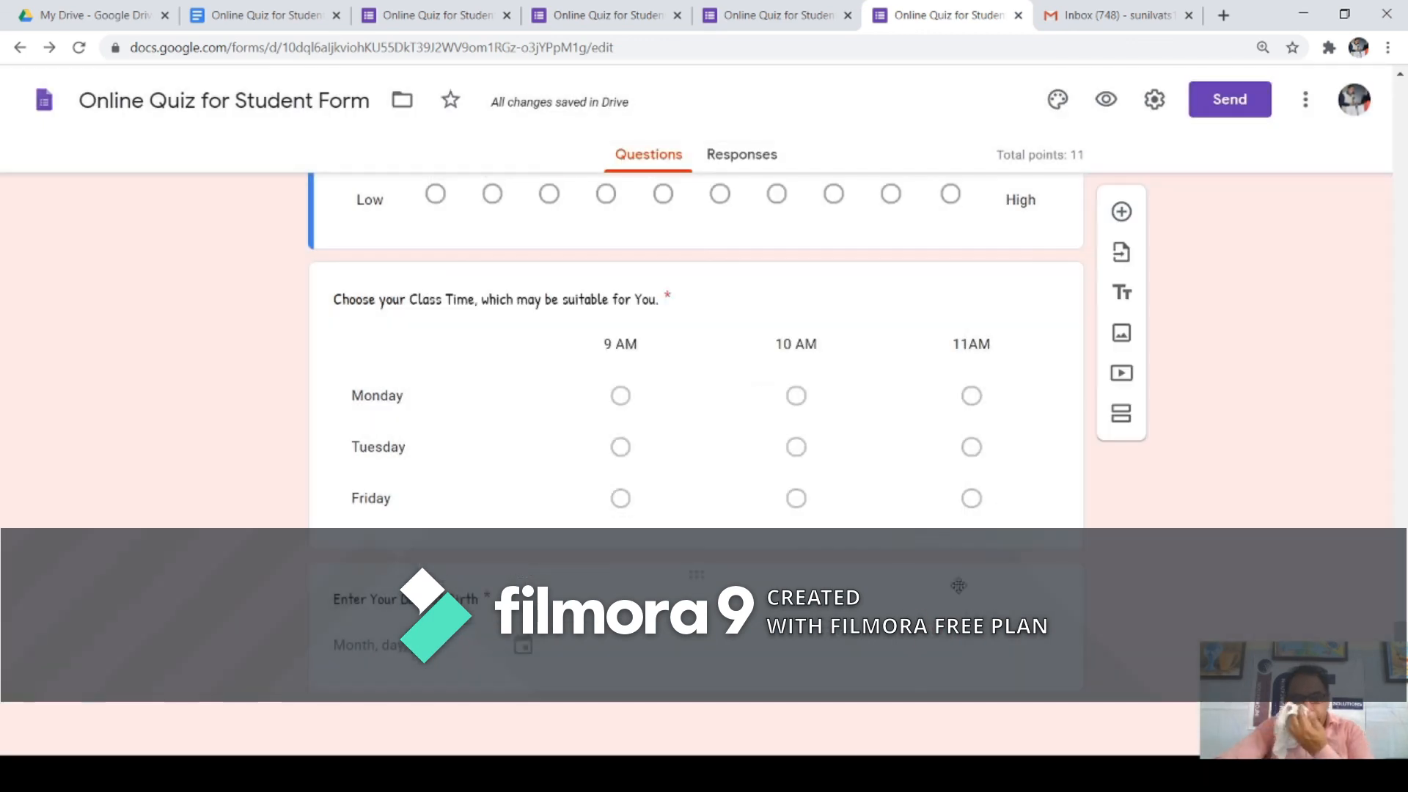
left_click(1148, 17)
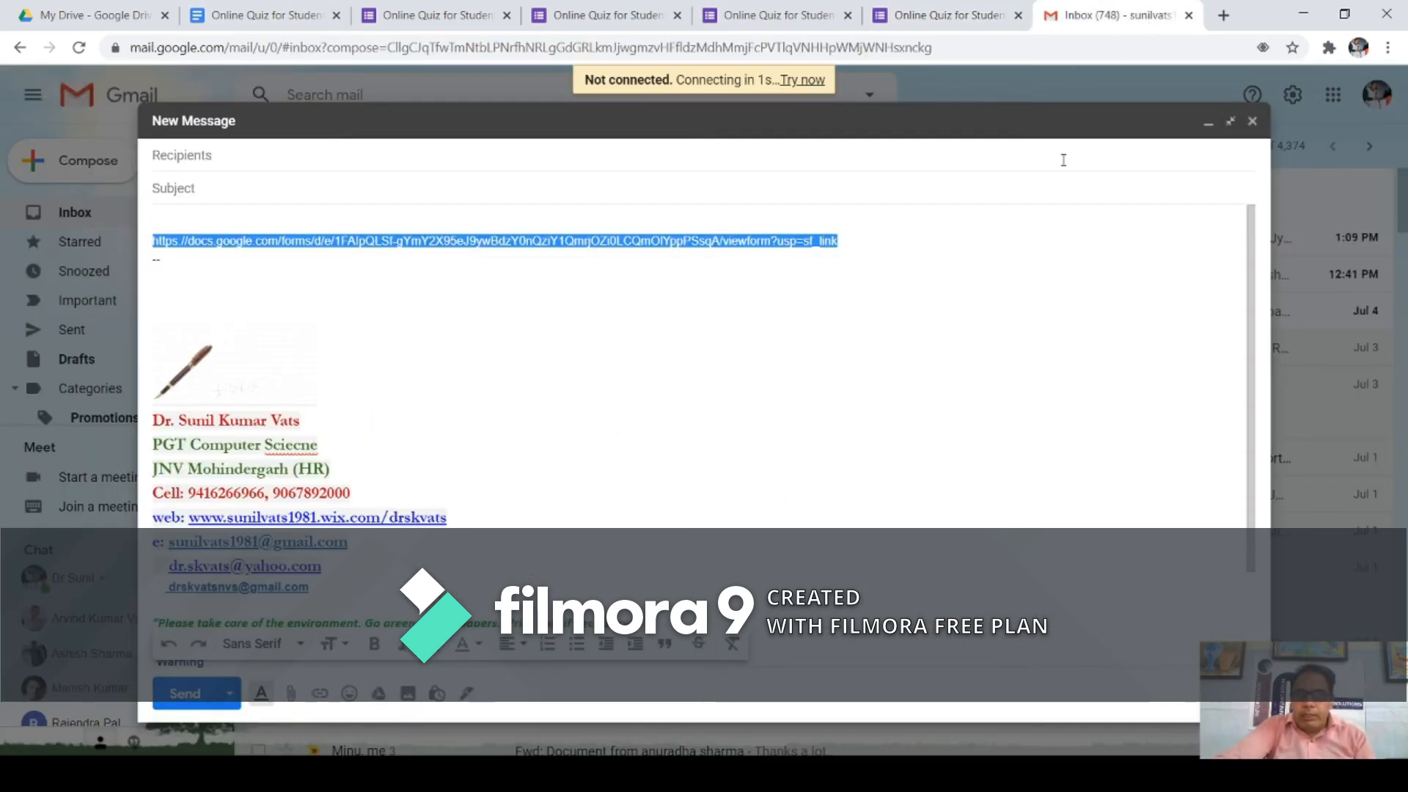
Step: Close the Gmail message drafts and refresh the inbox repeatedly to look for the quiz invitation
left_click(1251, 121)
left_click(84, 214)
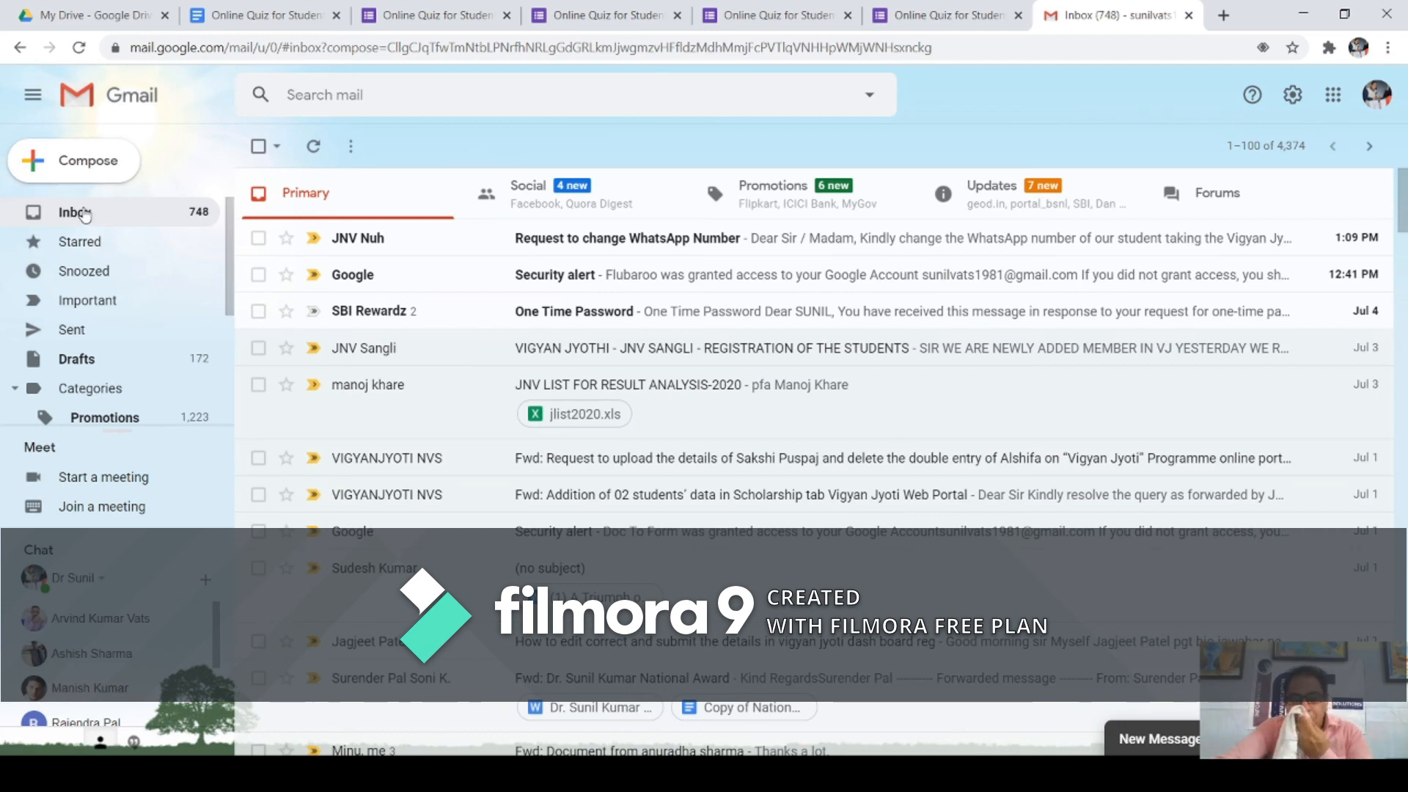
left_click(85, 214)
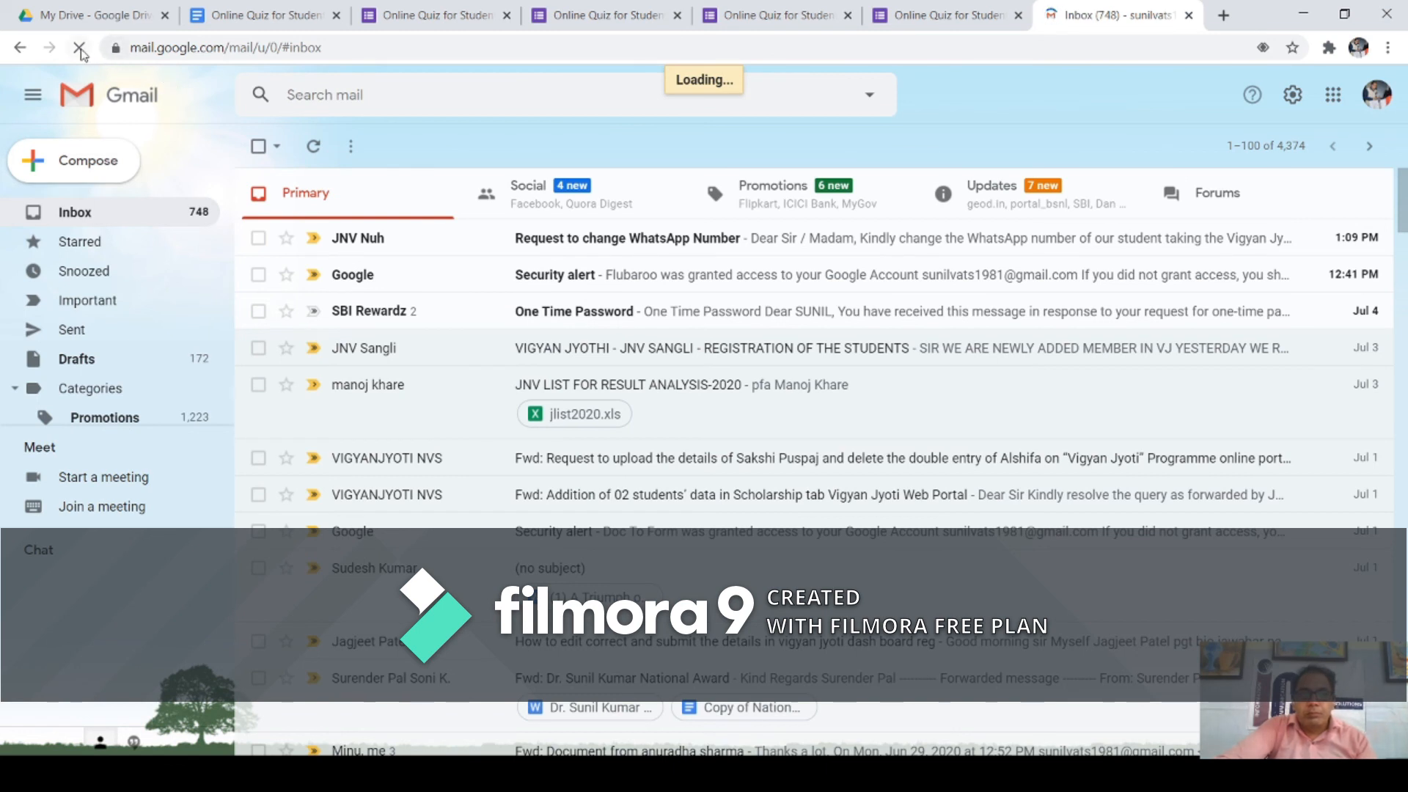
left_click(95, 169)
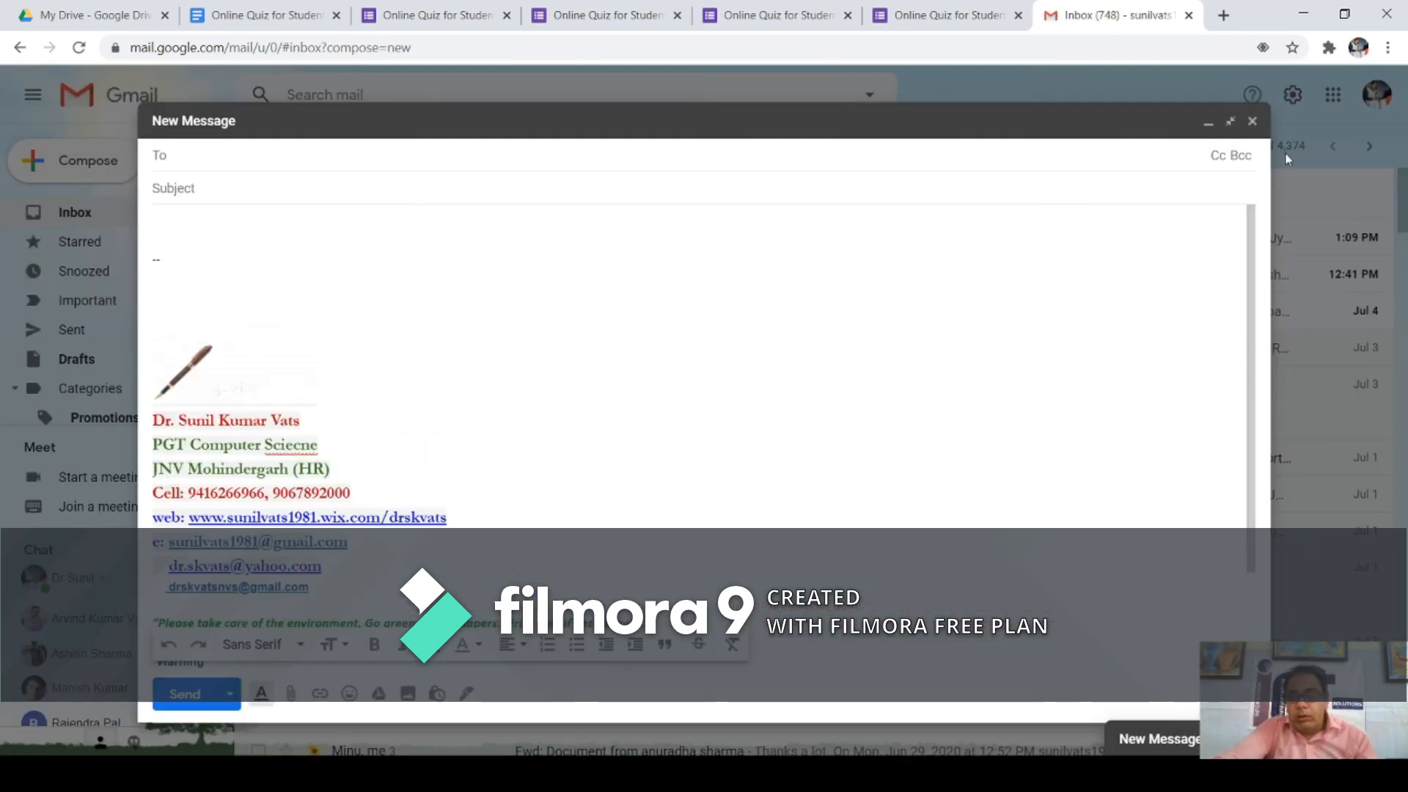
left_click(1251, 123)
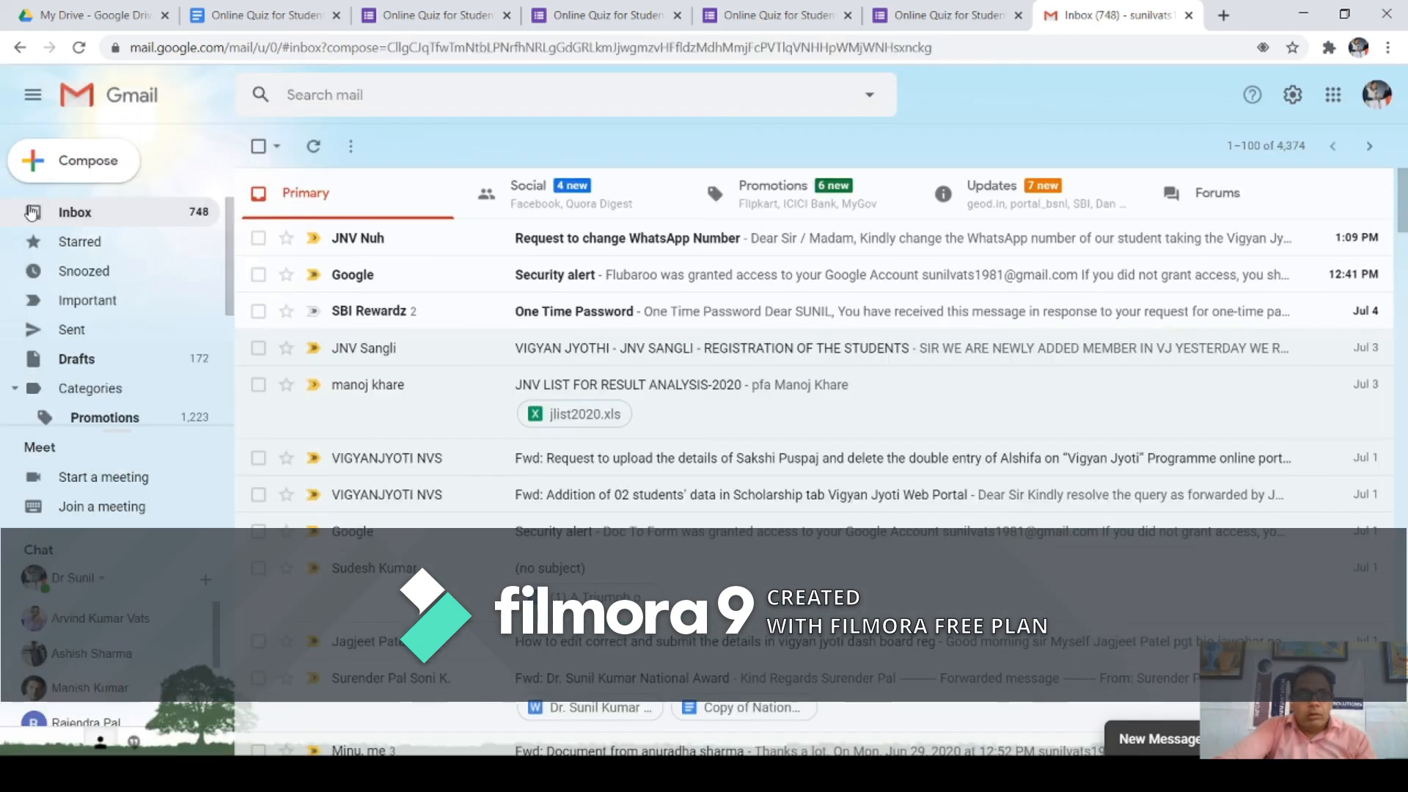
left_click(60, 212)
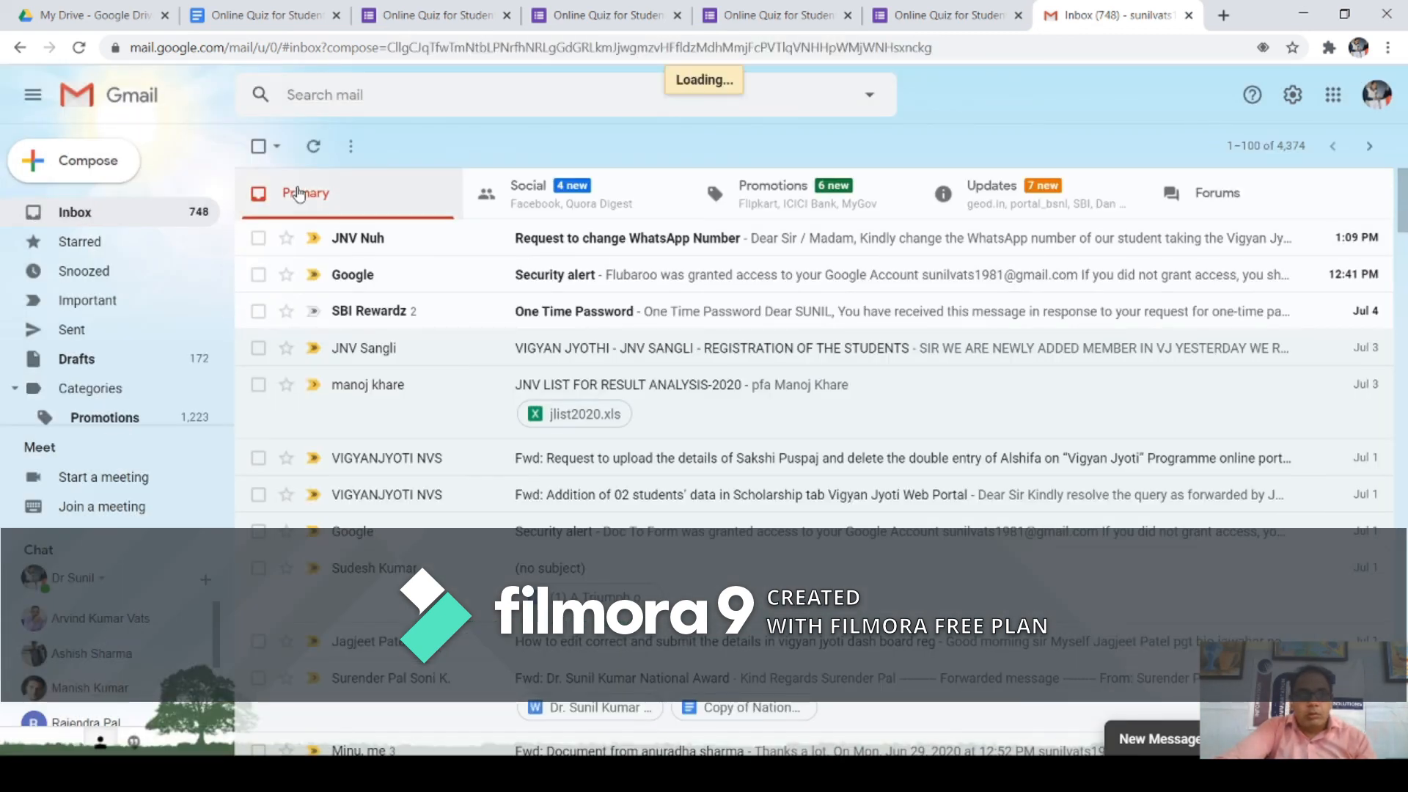
left_click(314, 147)
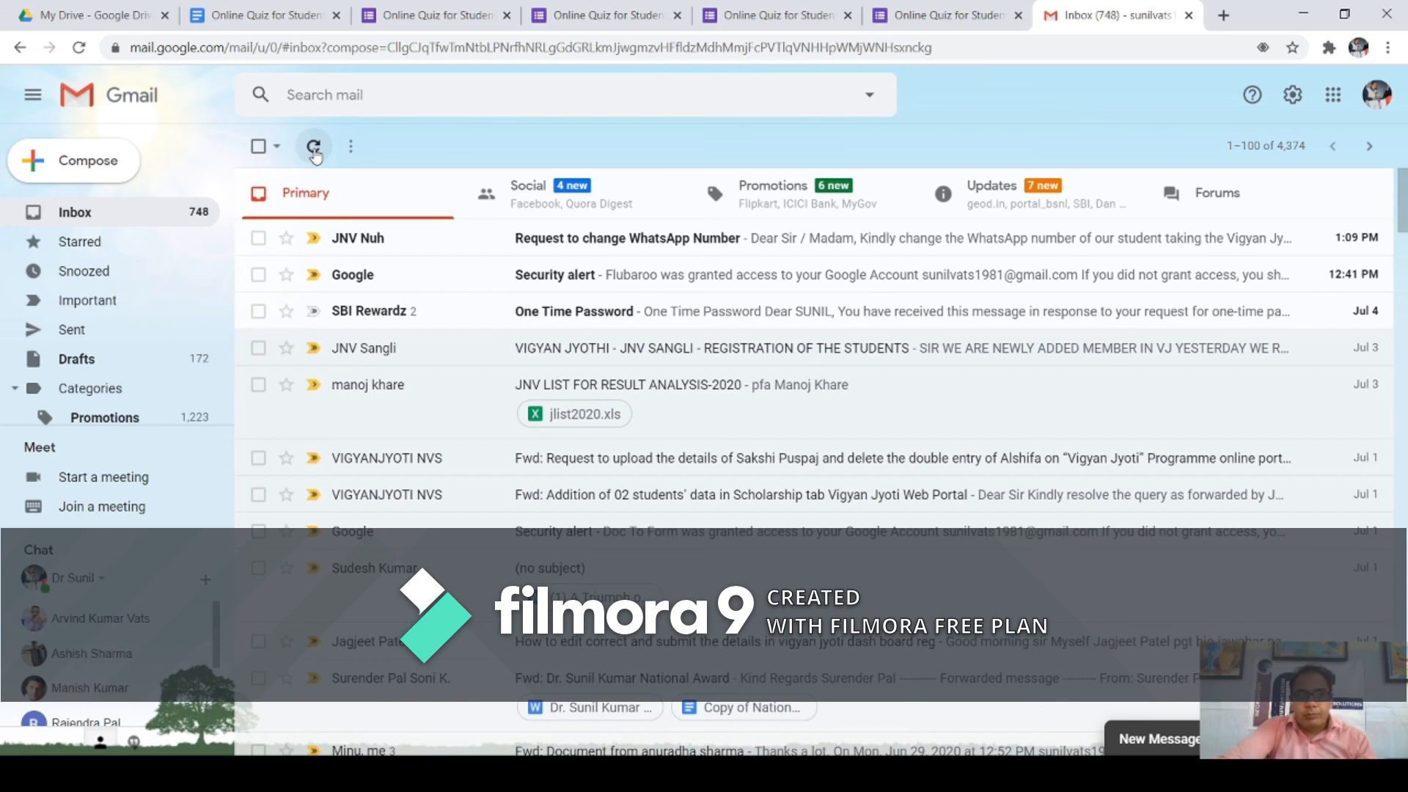
left_click(315, 151)
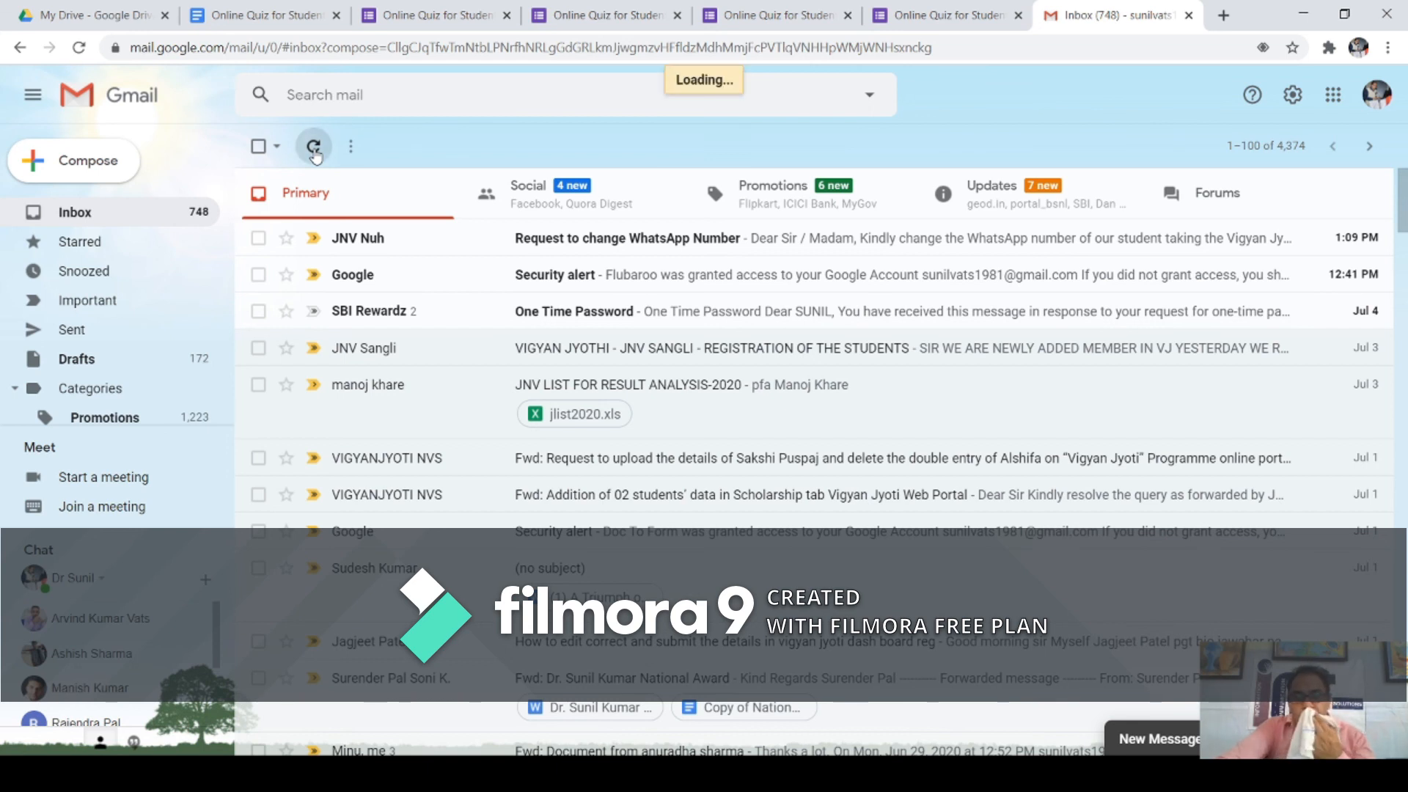
left_click(936, 15)
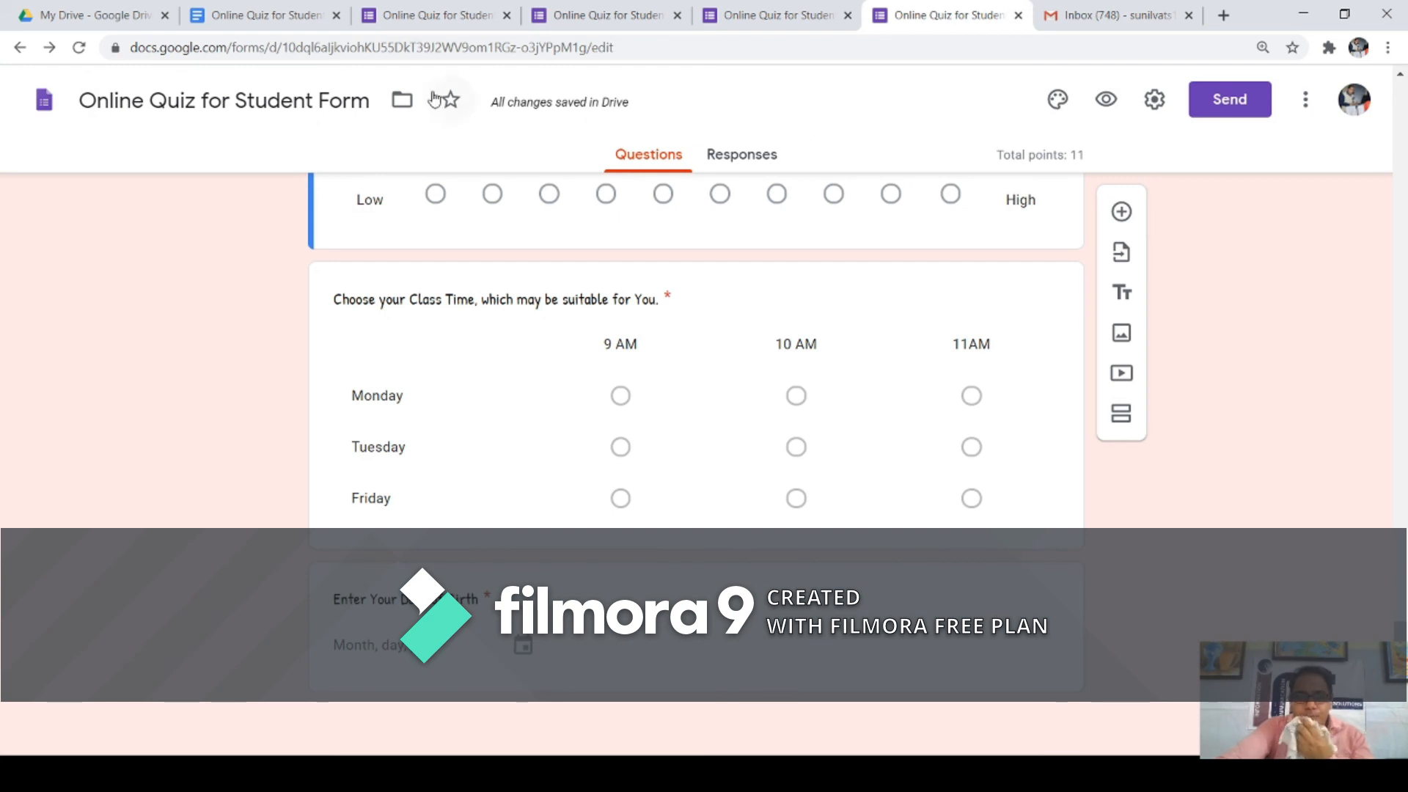
Step: Open the form's More options menu in the quiz editor
scroll(513, 146, "up", 10)
scroll(513, 151, "up", 10)
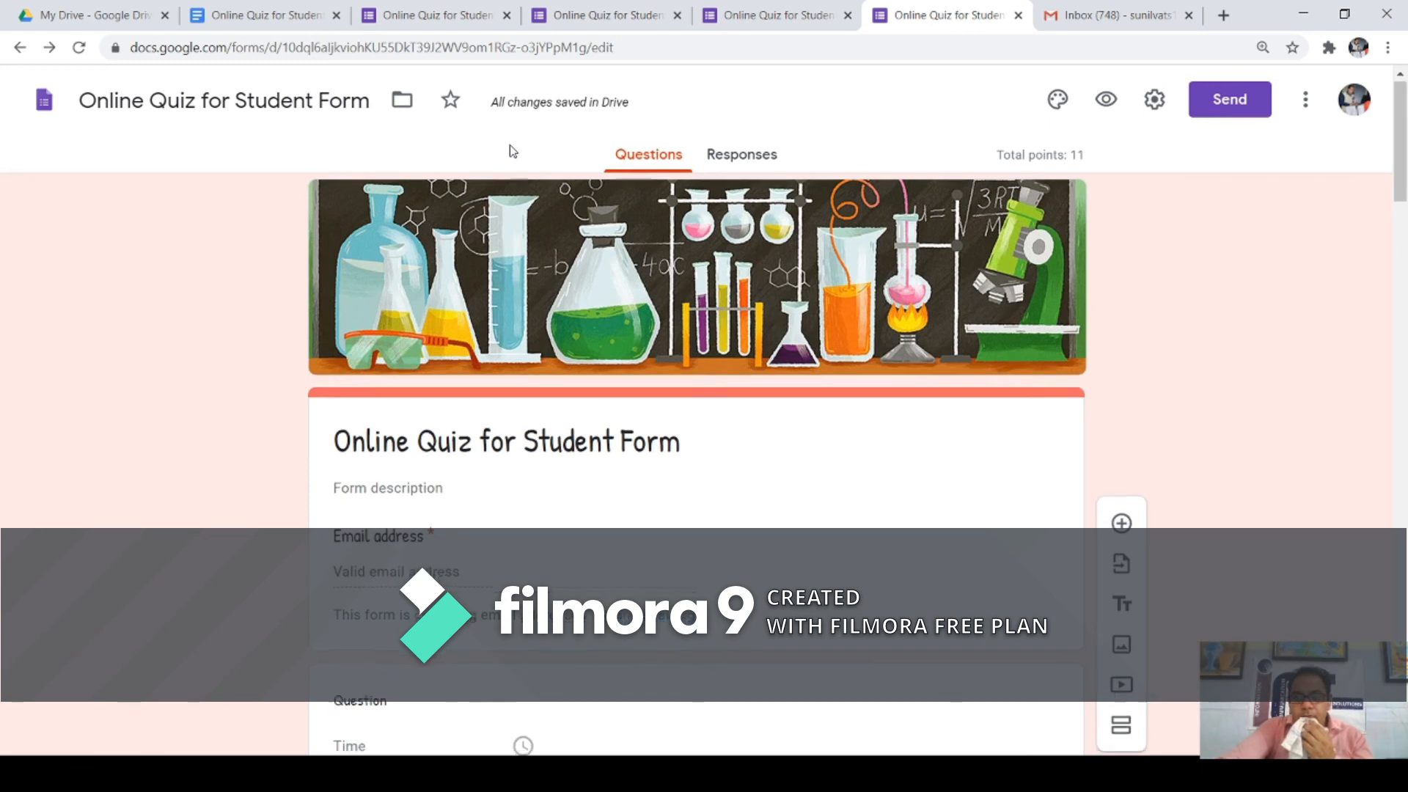
scroll(513, 149, "down", 15)
left_click(1306, 110)
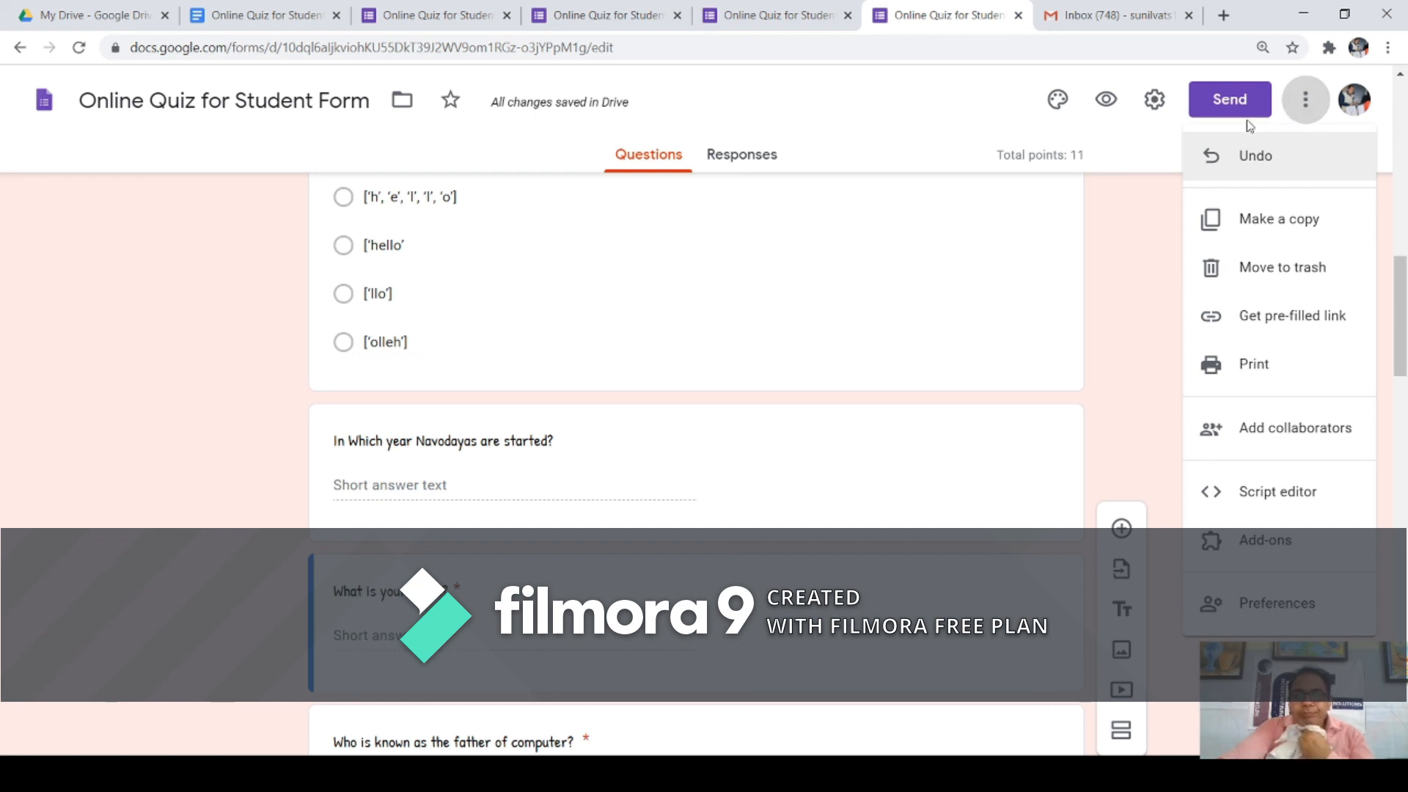
Step: Refresh Gmail, discard the minimized New Message draft, and return to a quiz editor tab
left_click(1115, 19)
left_click(130, 213)
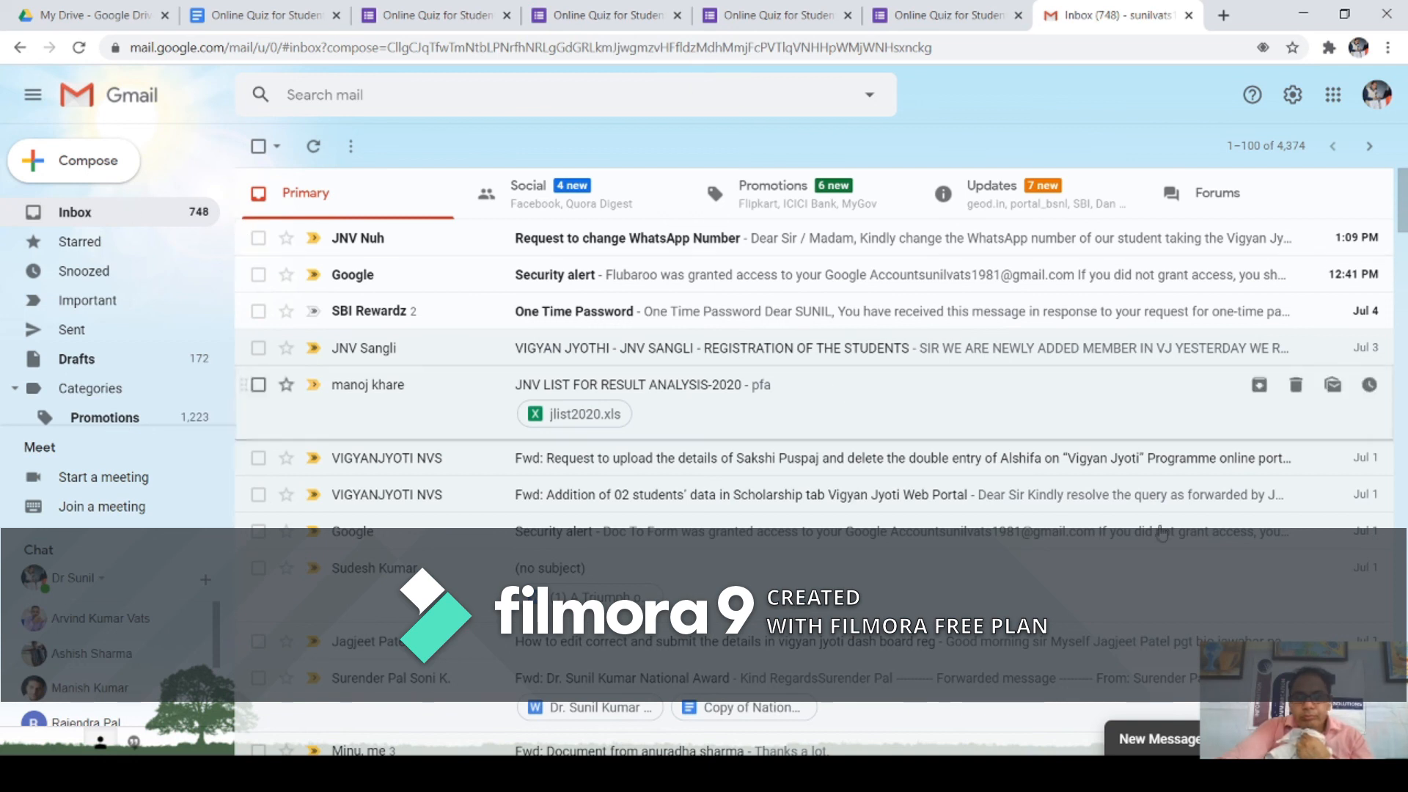
left_click(1328, 739)
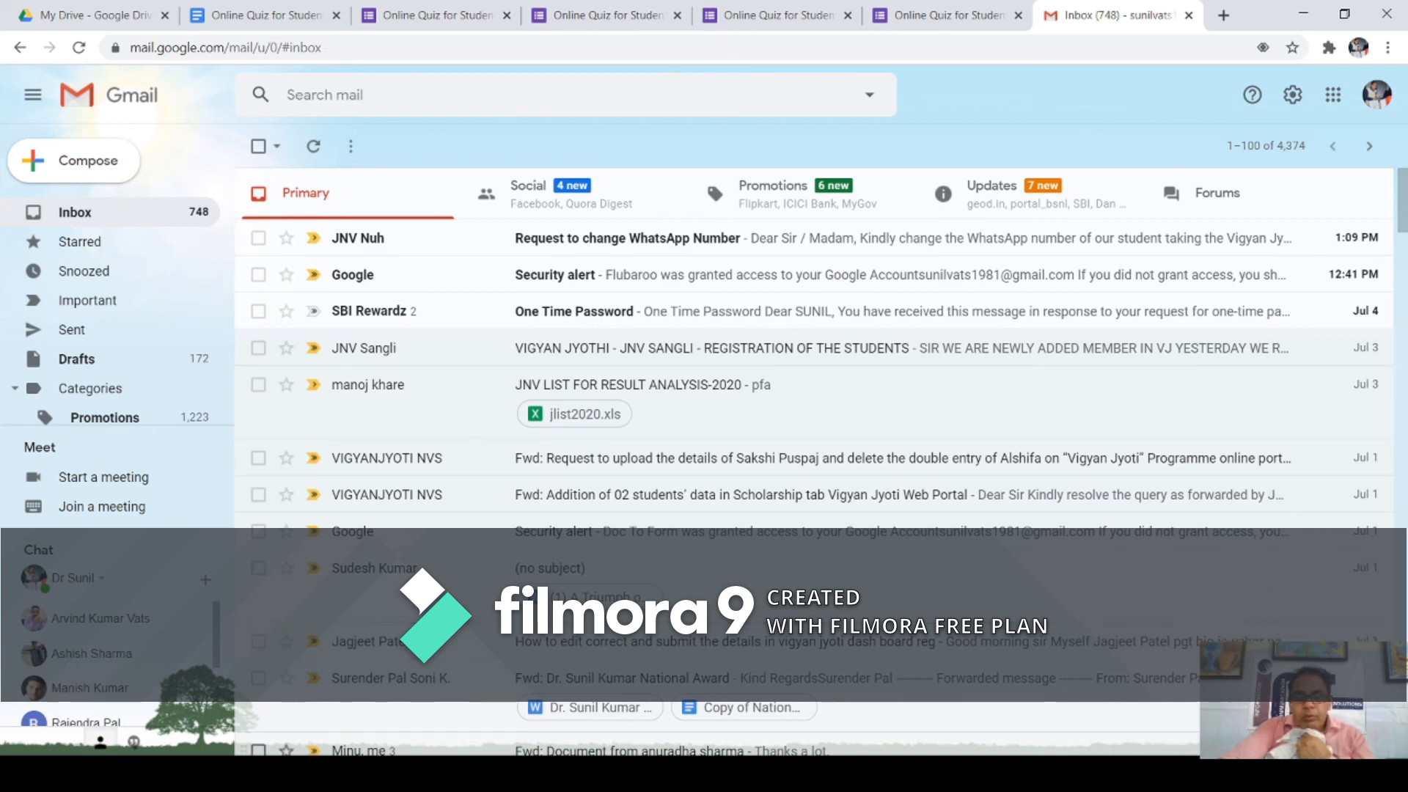
left_click(957, 22)
left_click(814, 17)
scroll(803, 294, "down", 10)
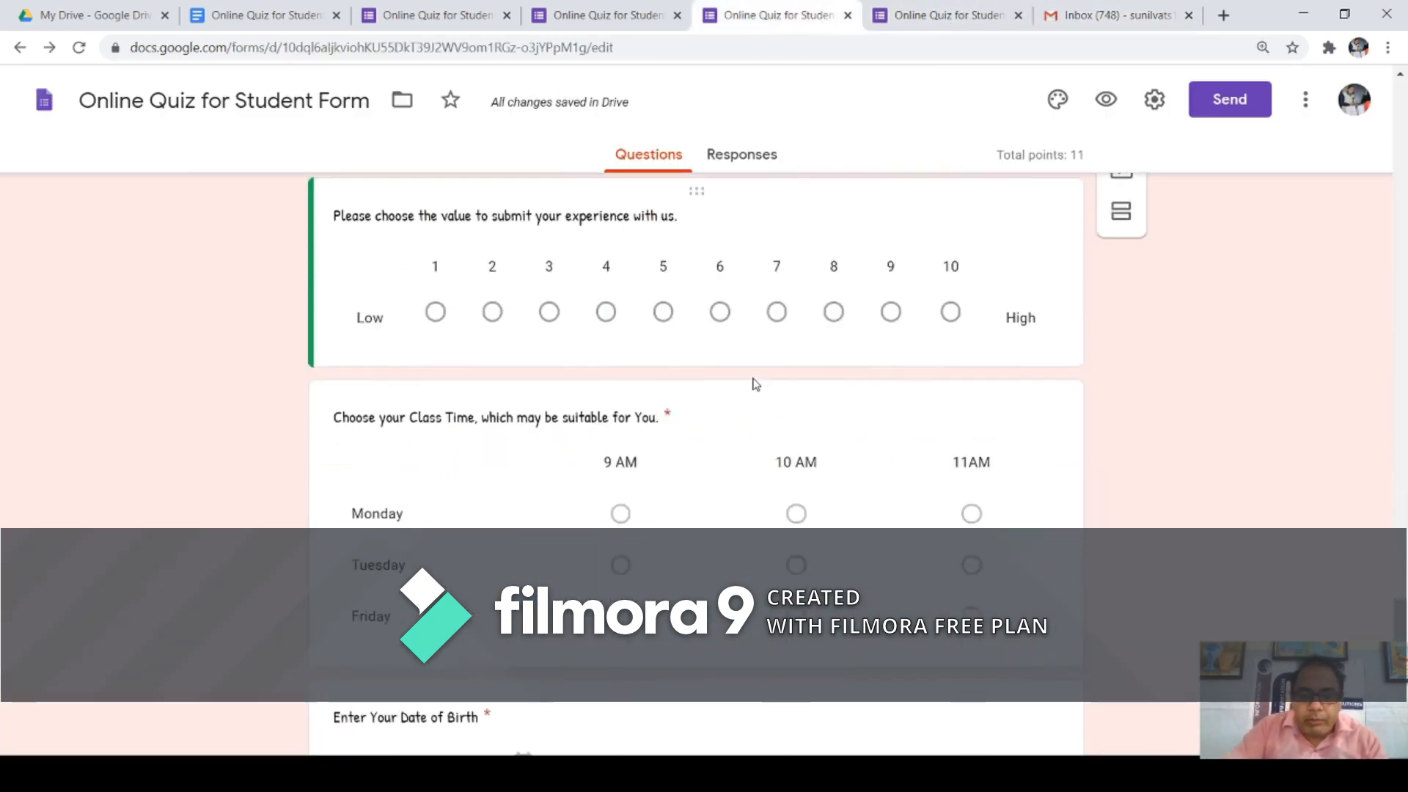
scroll(766, 356, "up", 5)
scroll(755, 233, "down", 5)
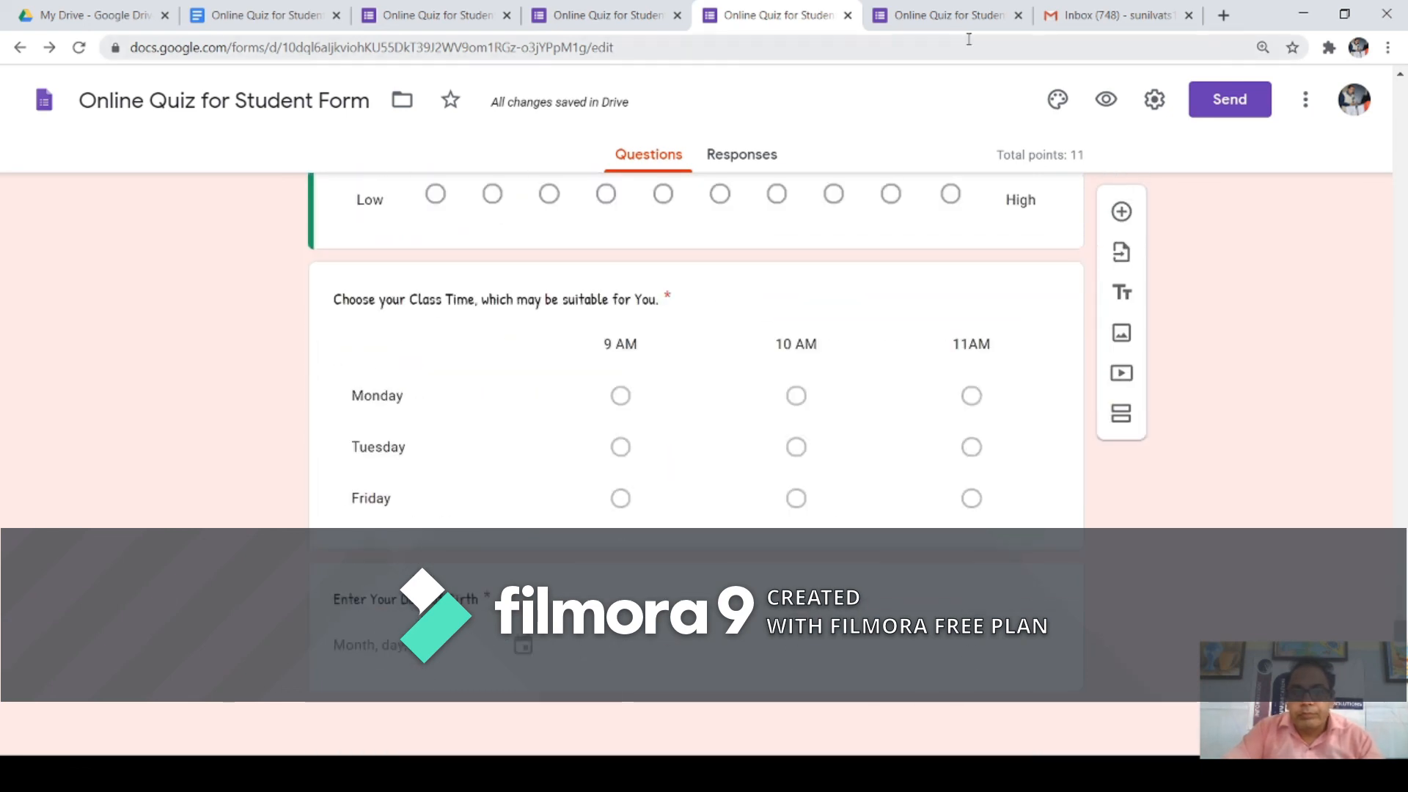
Step: Close the three duplicate Online Quiz for Student Form tabs, keeping one editor
left_click(1018, 15)
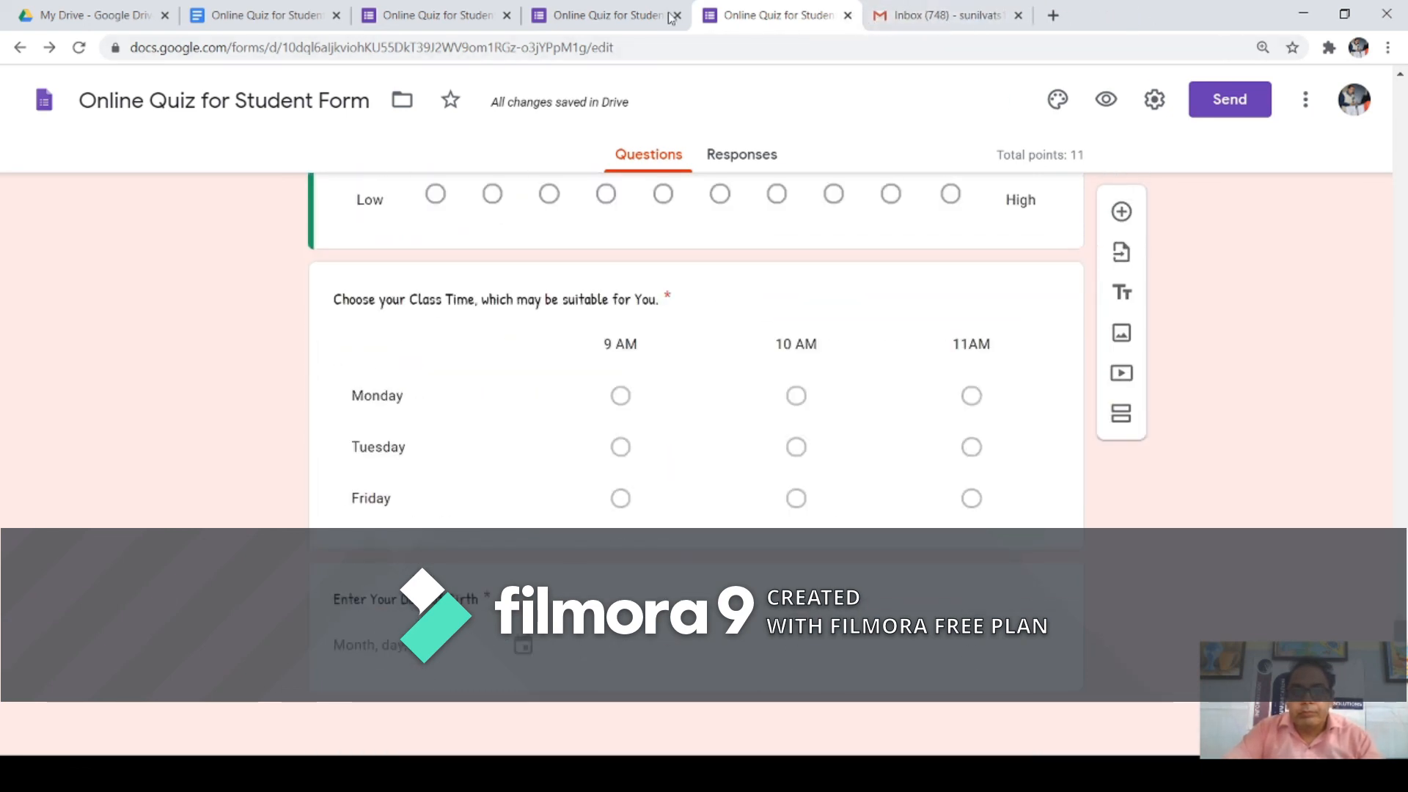
left_click(629, 15)
scroll(566, 263, "down", 15)
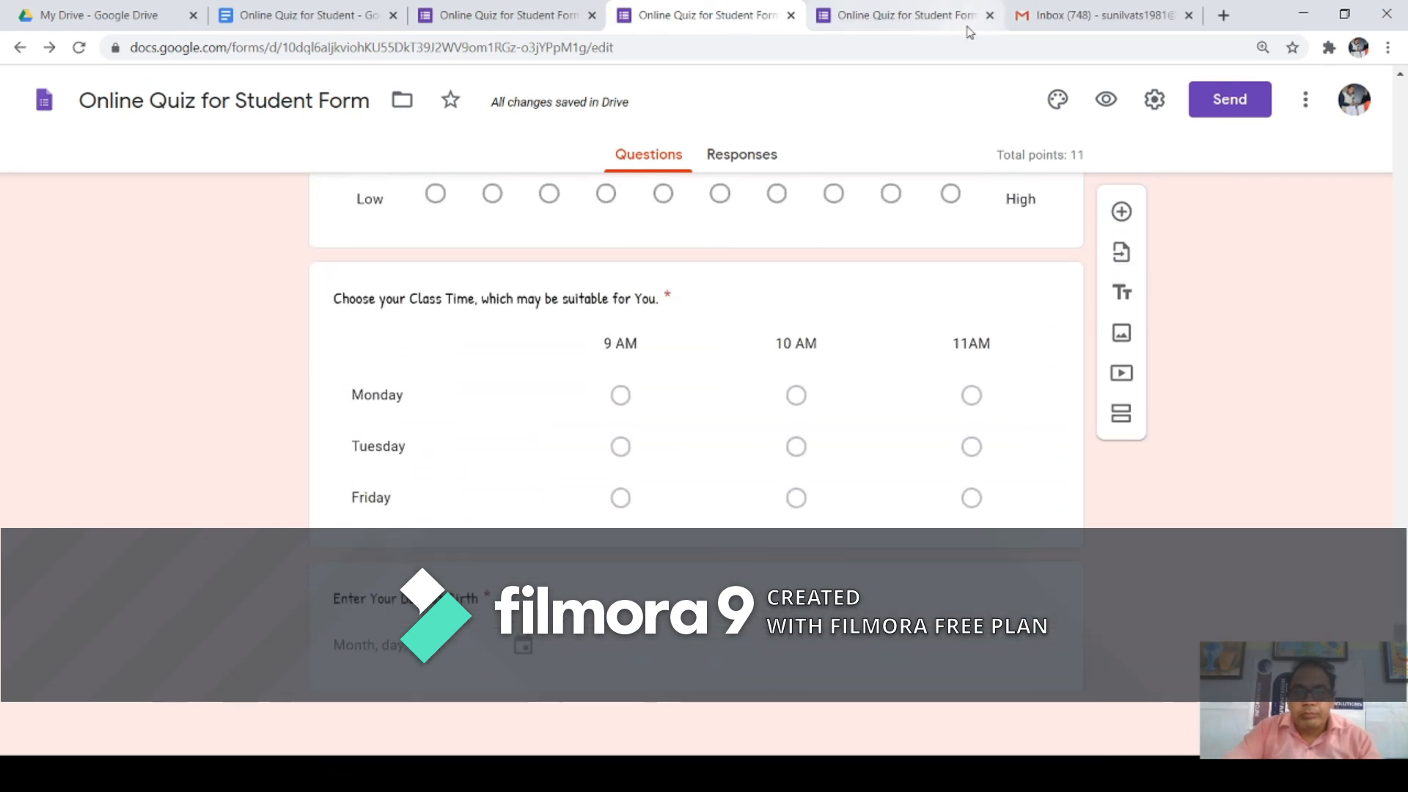
left_click(989, 16)
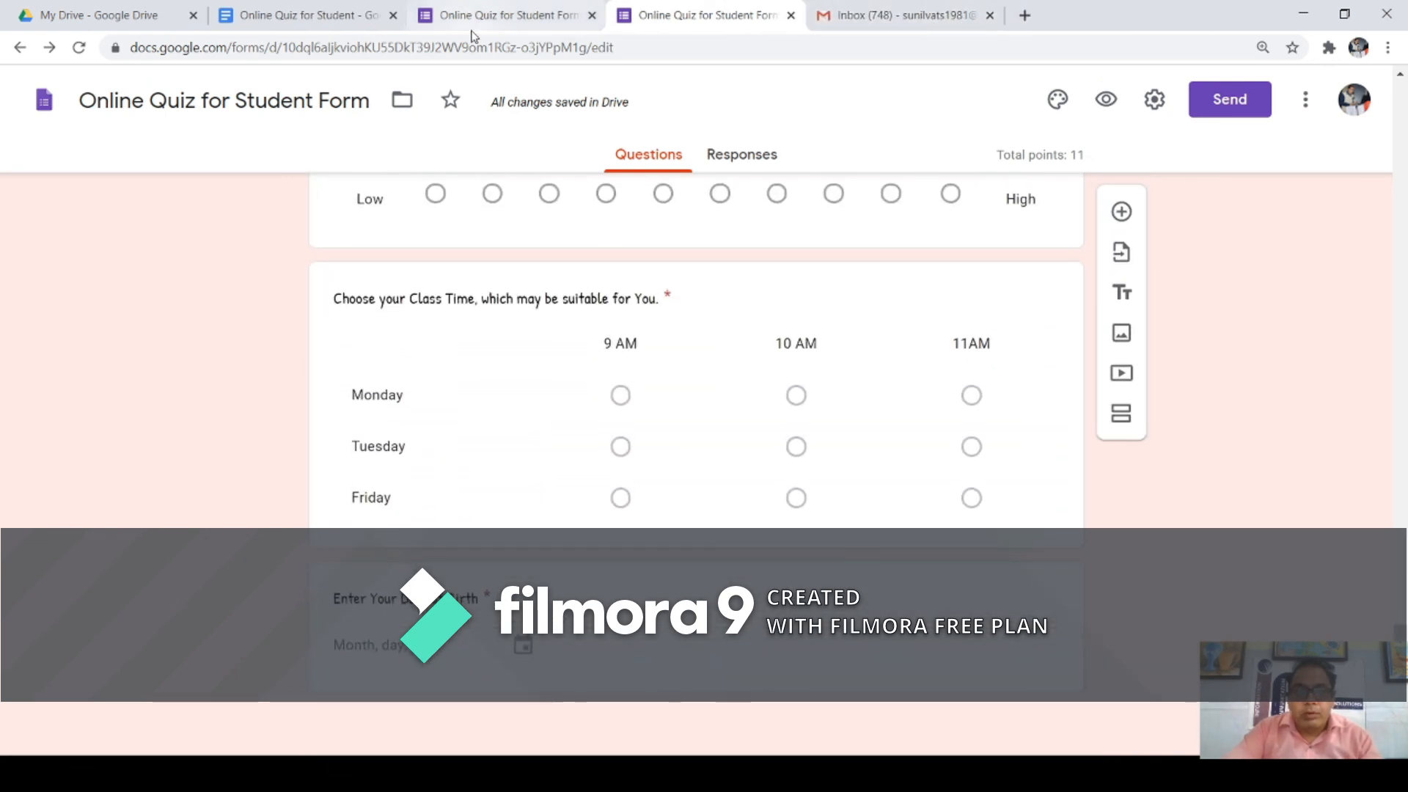
left_click(503, 18)
scroll(620, 367, "down", 12)
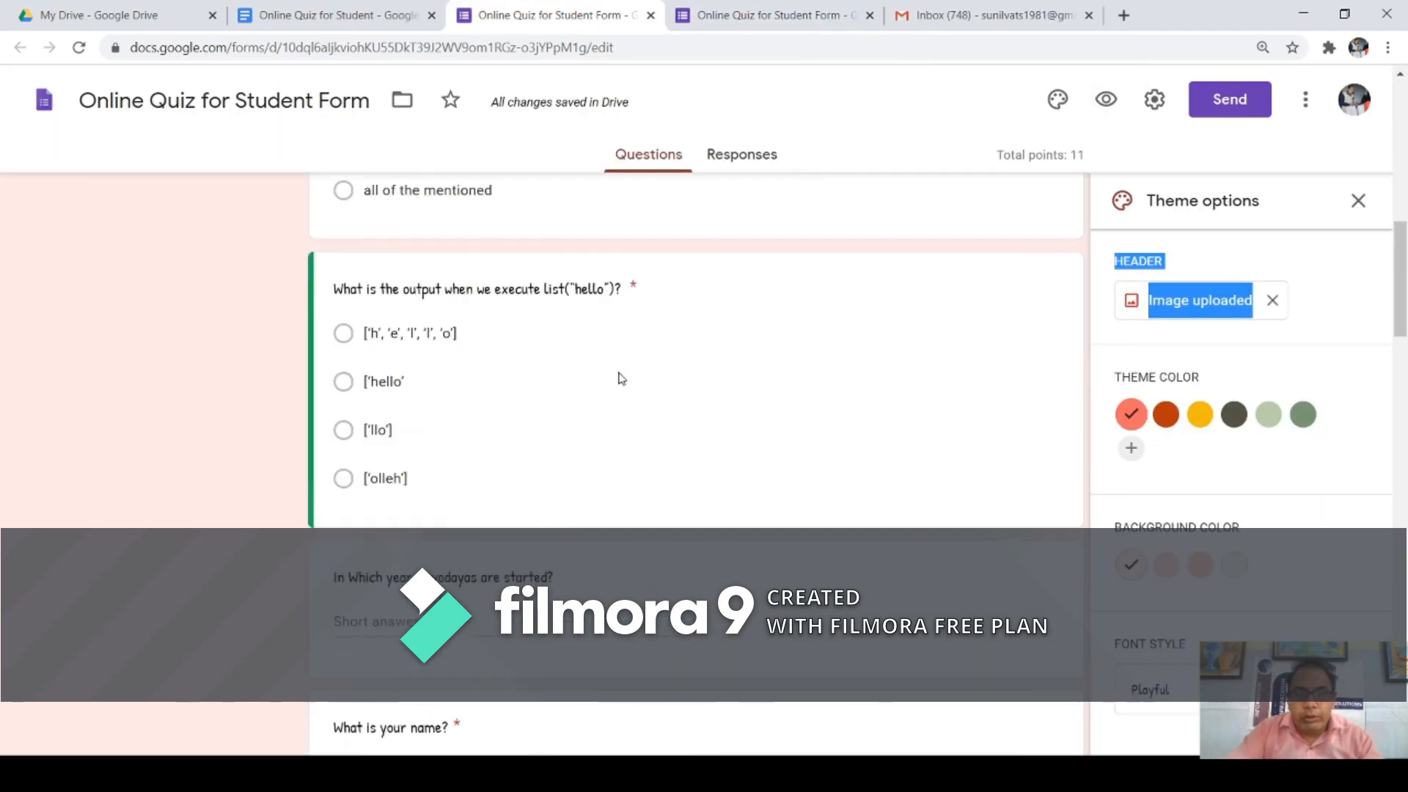
scroll(620, 347, "down", 10)
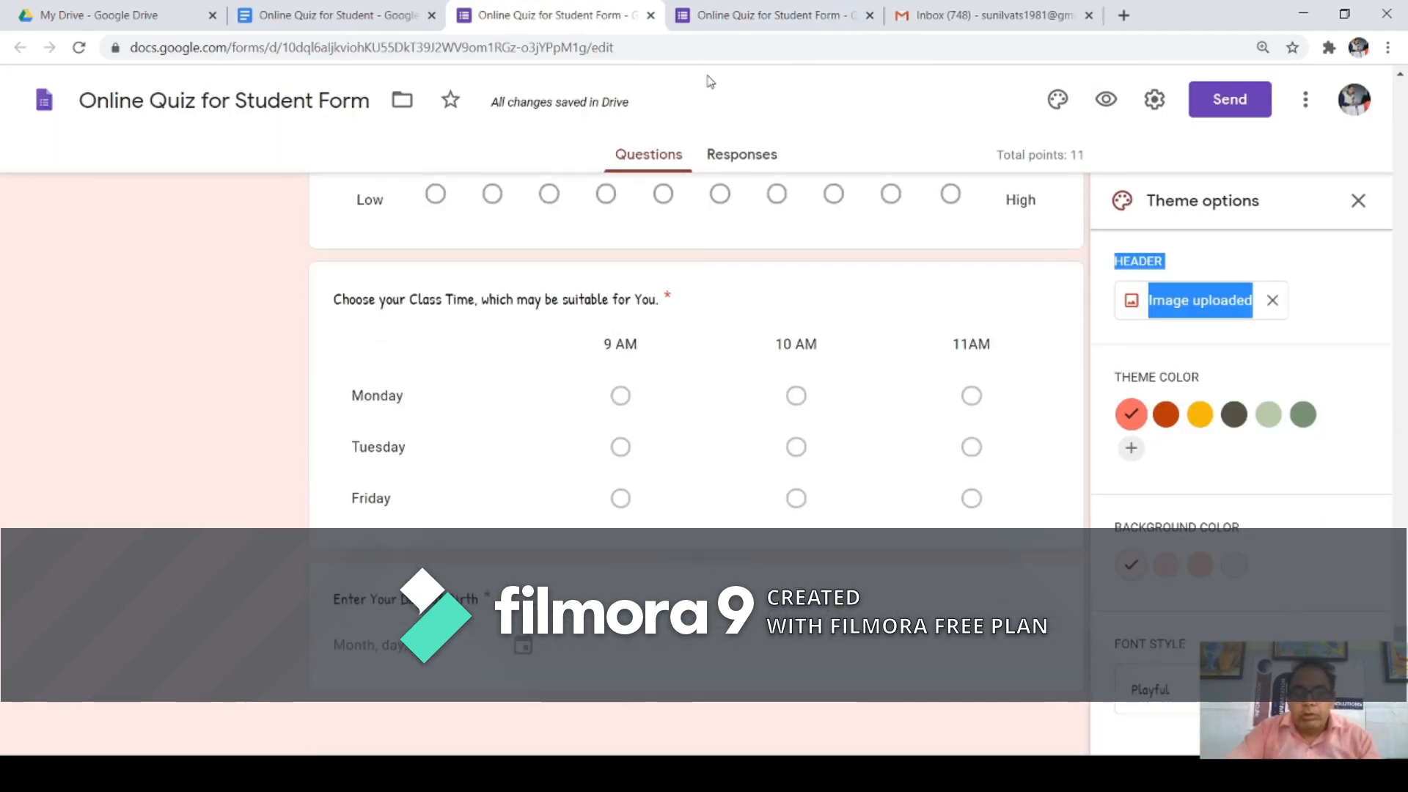
left_click(869, 16)
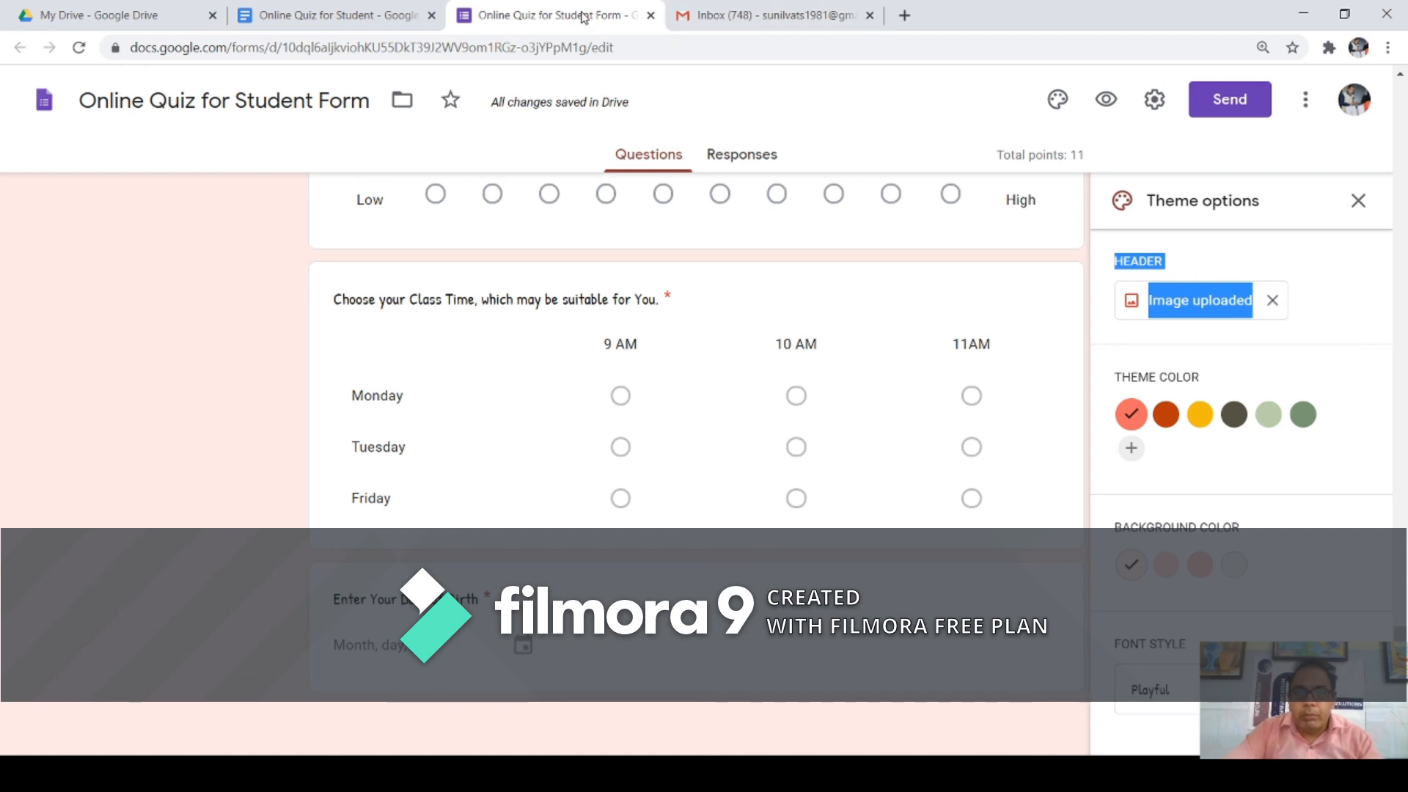
Step: Select the class-time grid question and close the Theme options panel
left_click(921, 403)
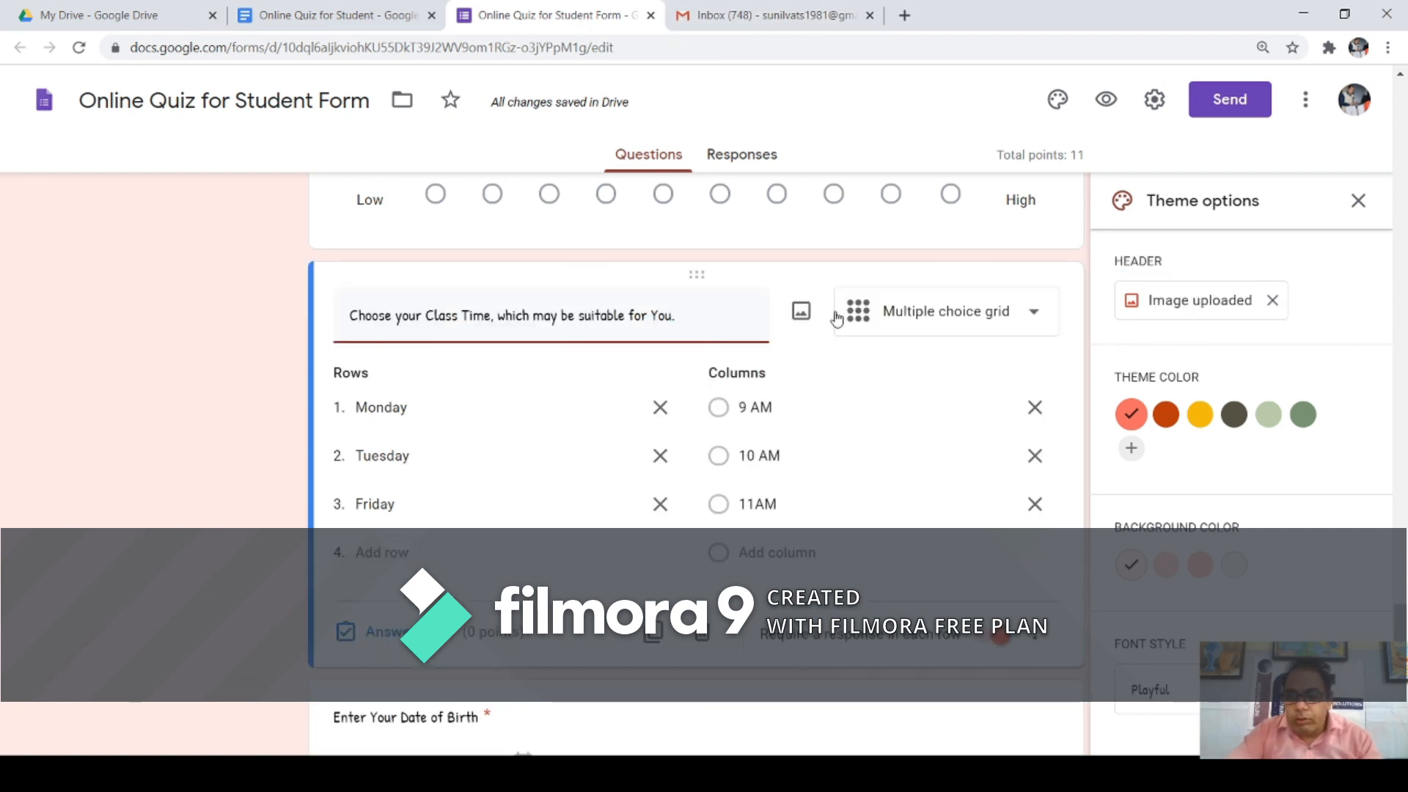
scroll(836, 315, "down", 2)
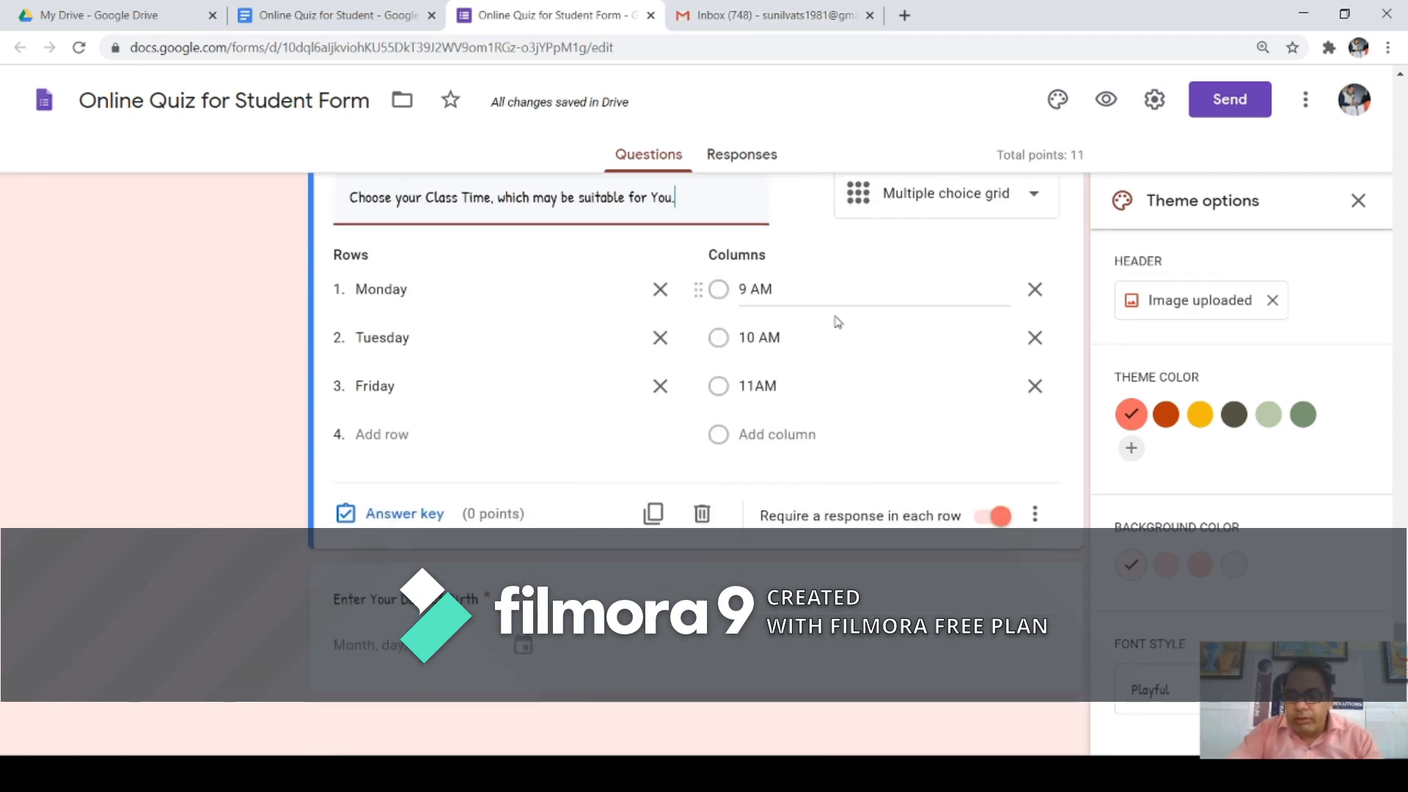
left_click(1358, 200)
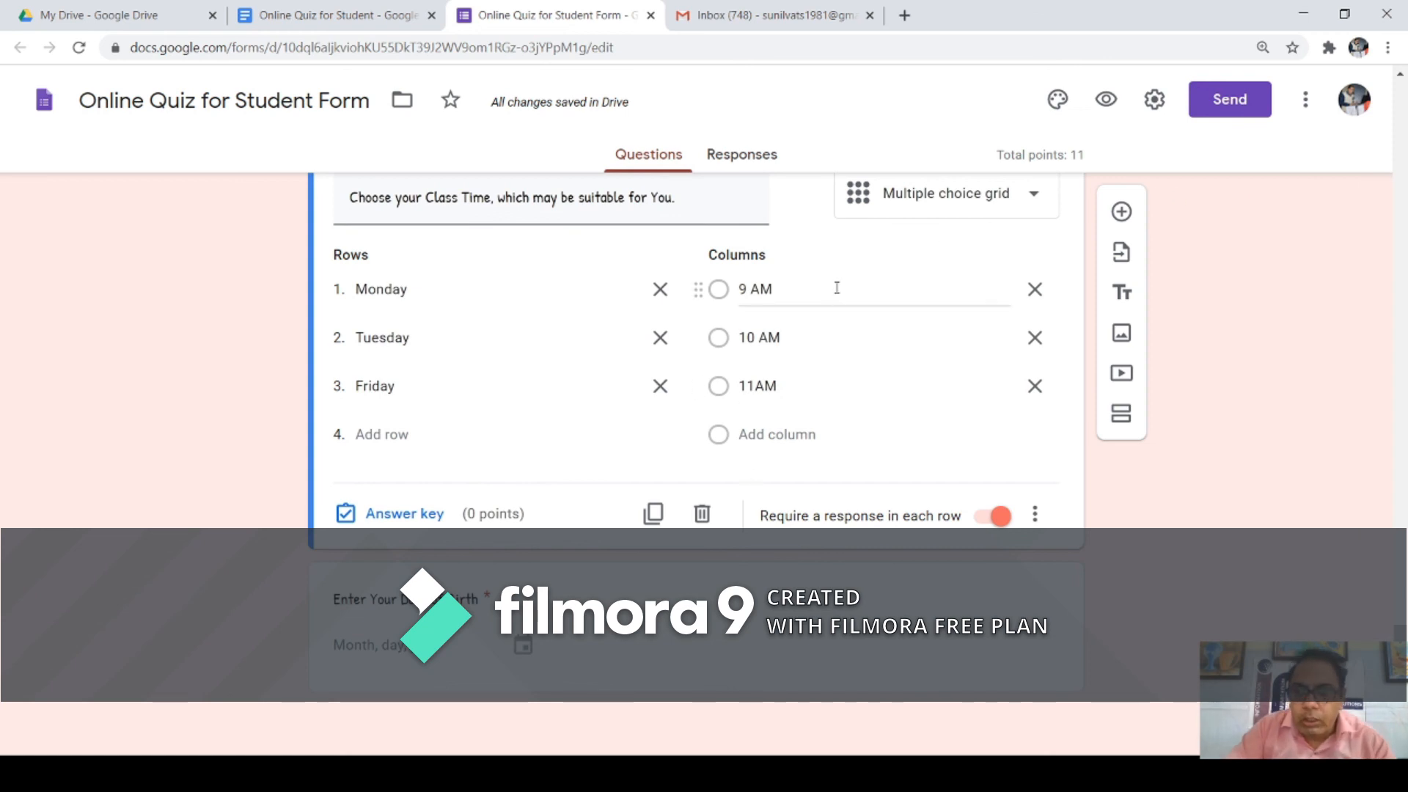
scroll(1128, 354, "up", 5)
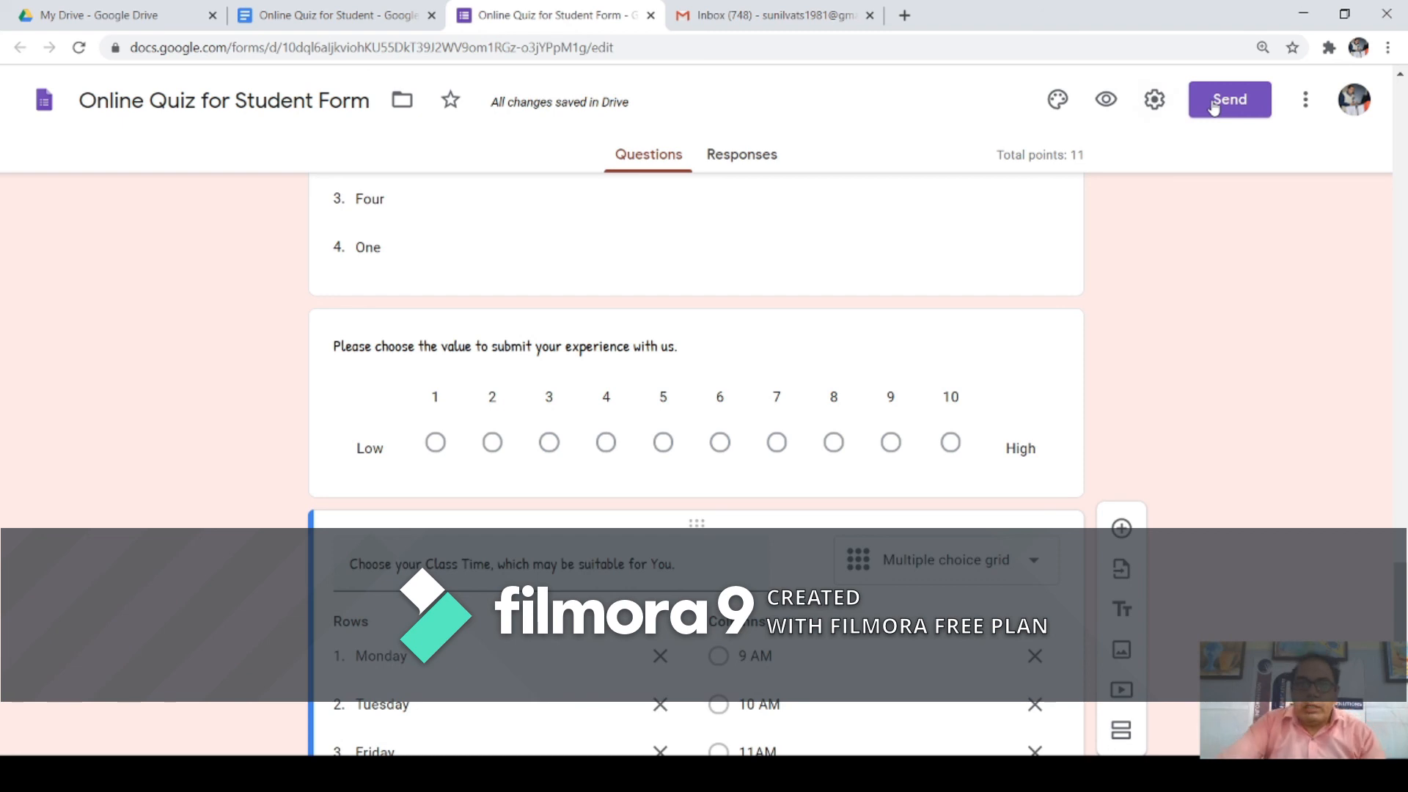
Step: Refresh the Gmail inbox three times to check for new mail
left_click(752, 17)
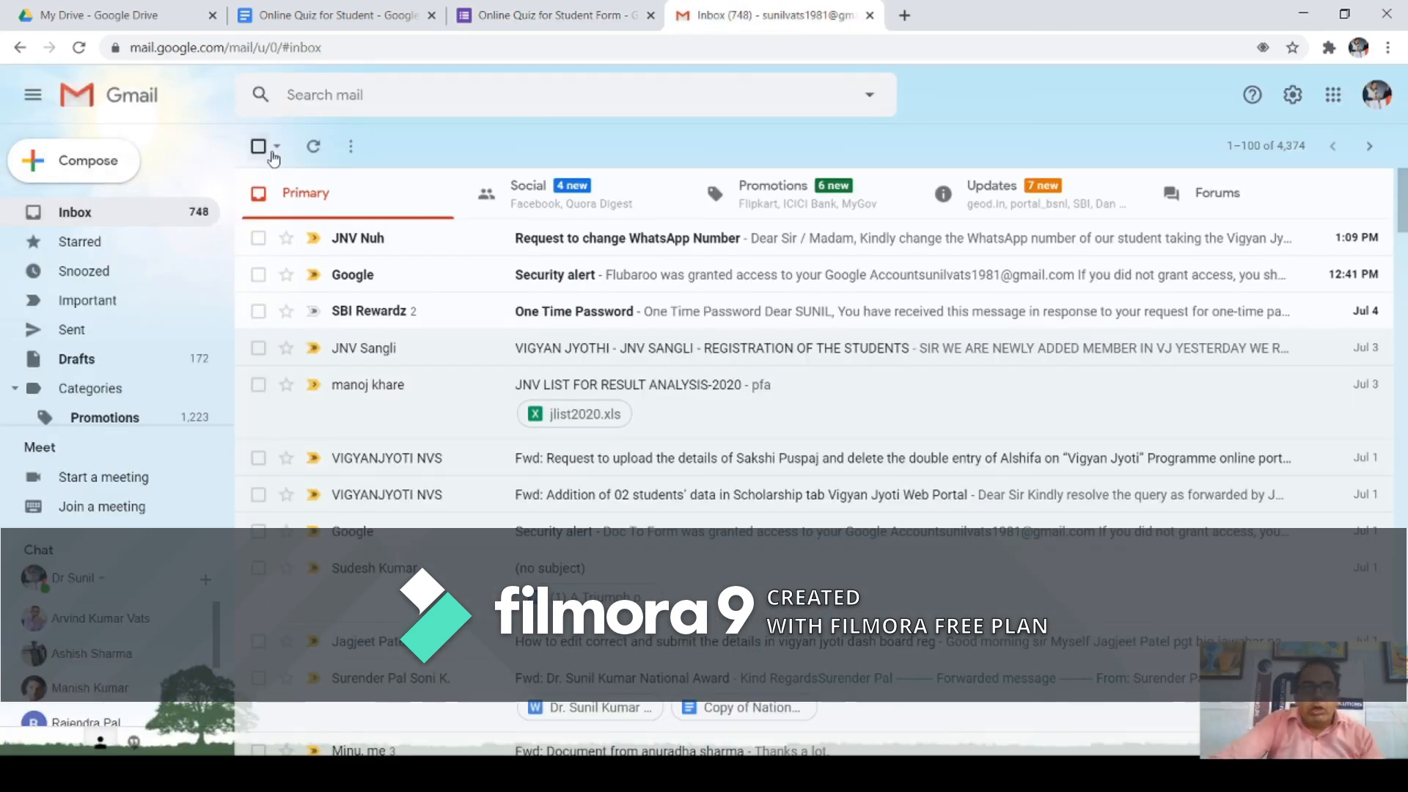
left_click(307, 151)
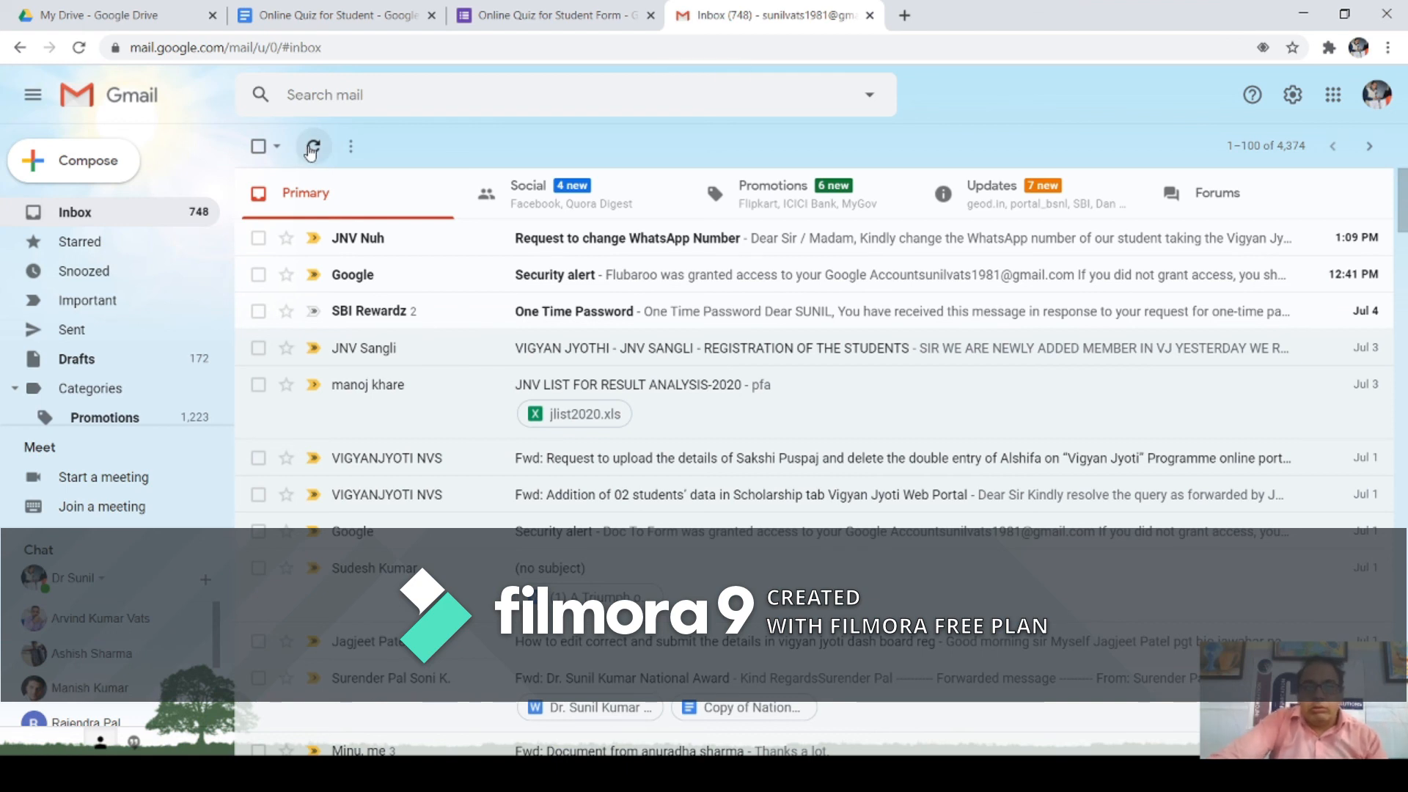
left_click(311, 150)
left_click(311, 149)
Step: Open the respondent preview of the quiz form
left_click(601, 18)
scroll(705, 308, "down", 5)
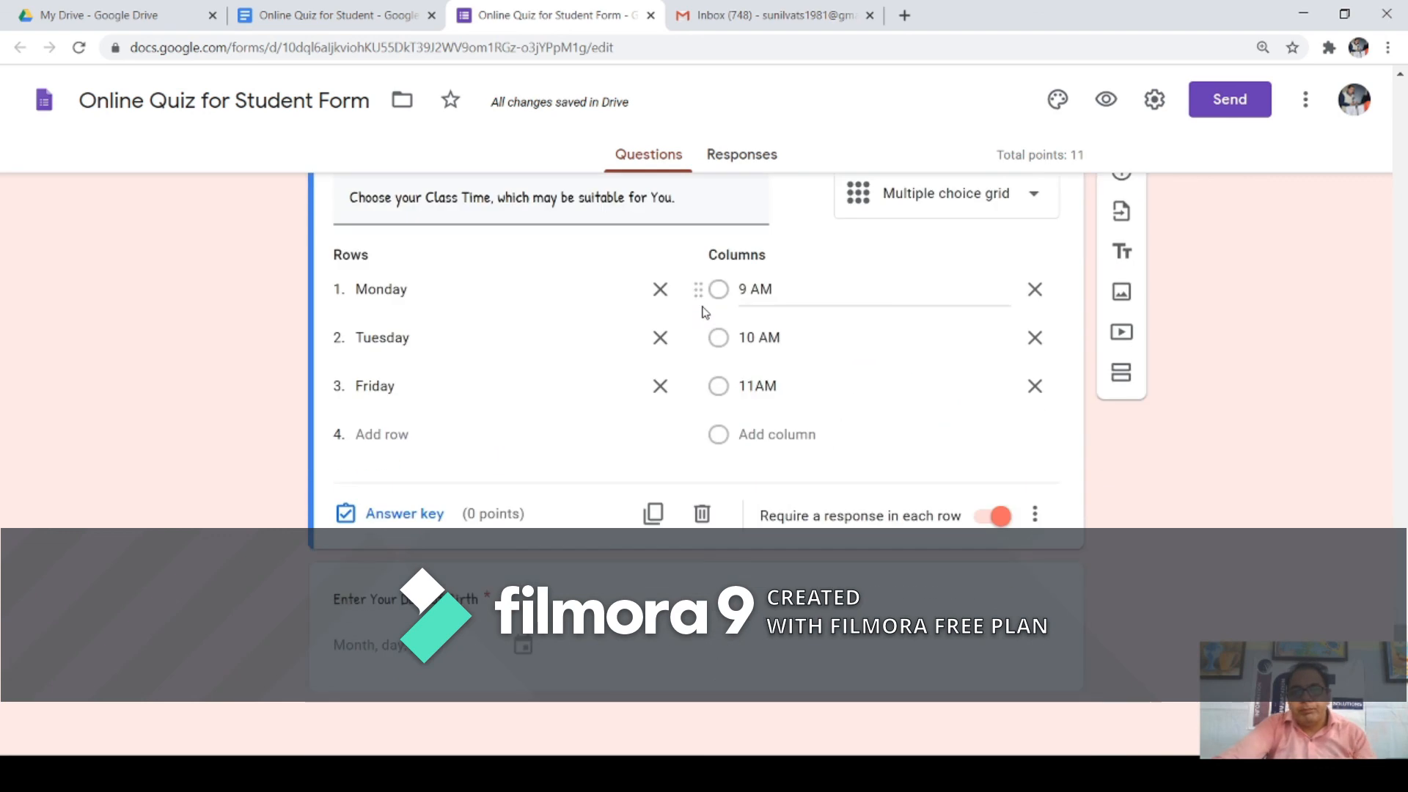
left_click(1106, 99)
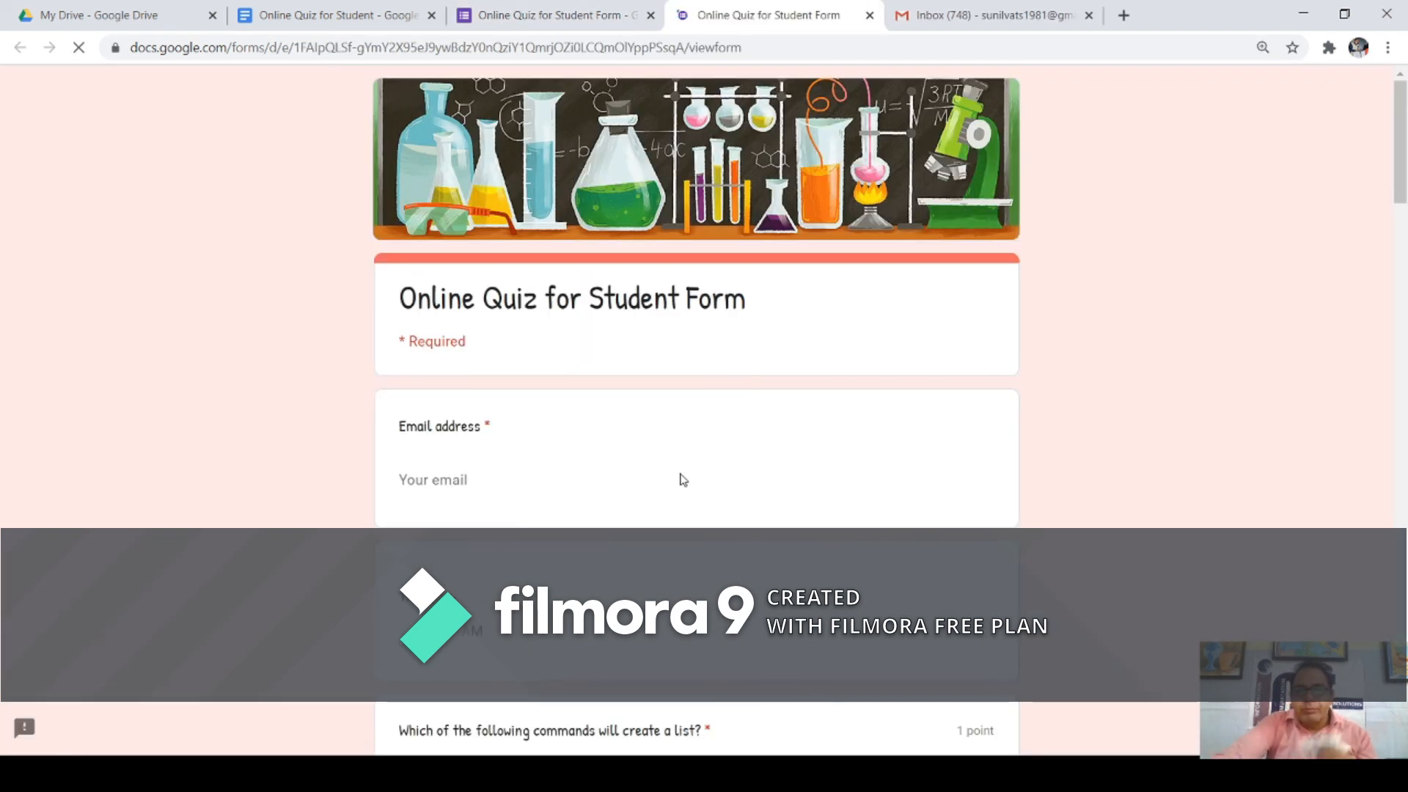
Step: Enter the respondent's e-mail address in the live quiz's Email field
scroll(569, 484, "down", 10)
scroll(561, 504, "down", 20)
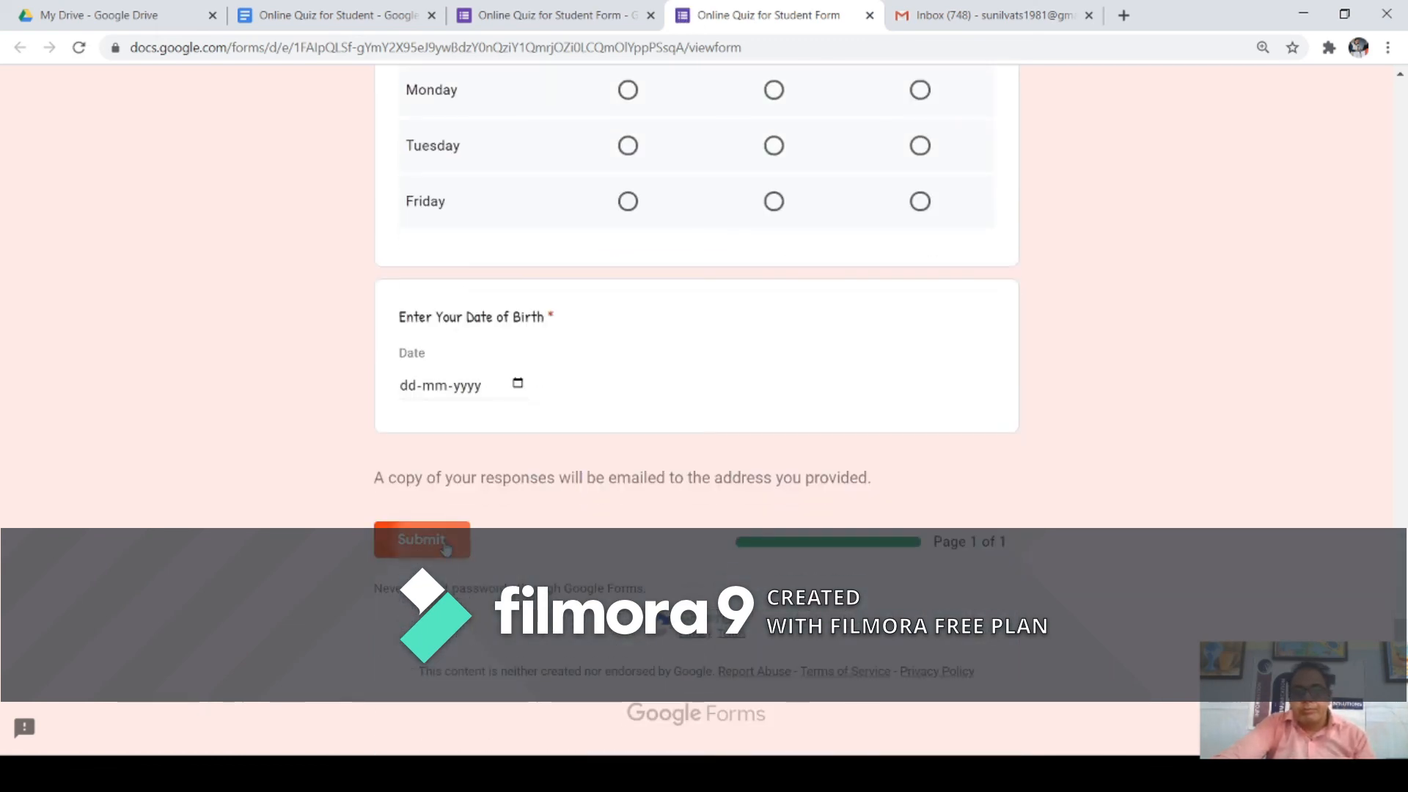
scroll(460, 541, "up", 8)
scroll(461, 540, "up", 15)
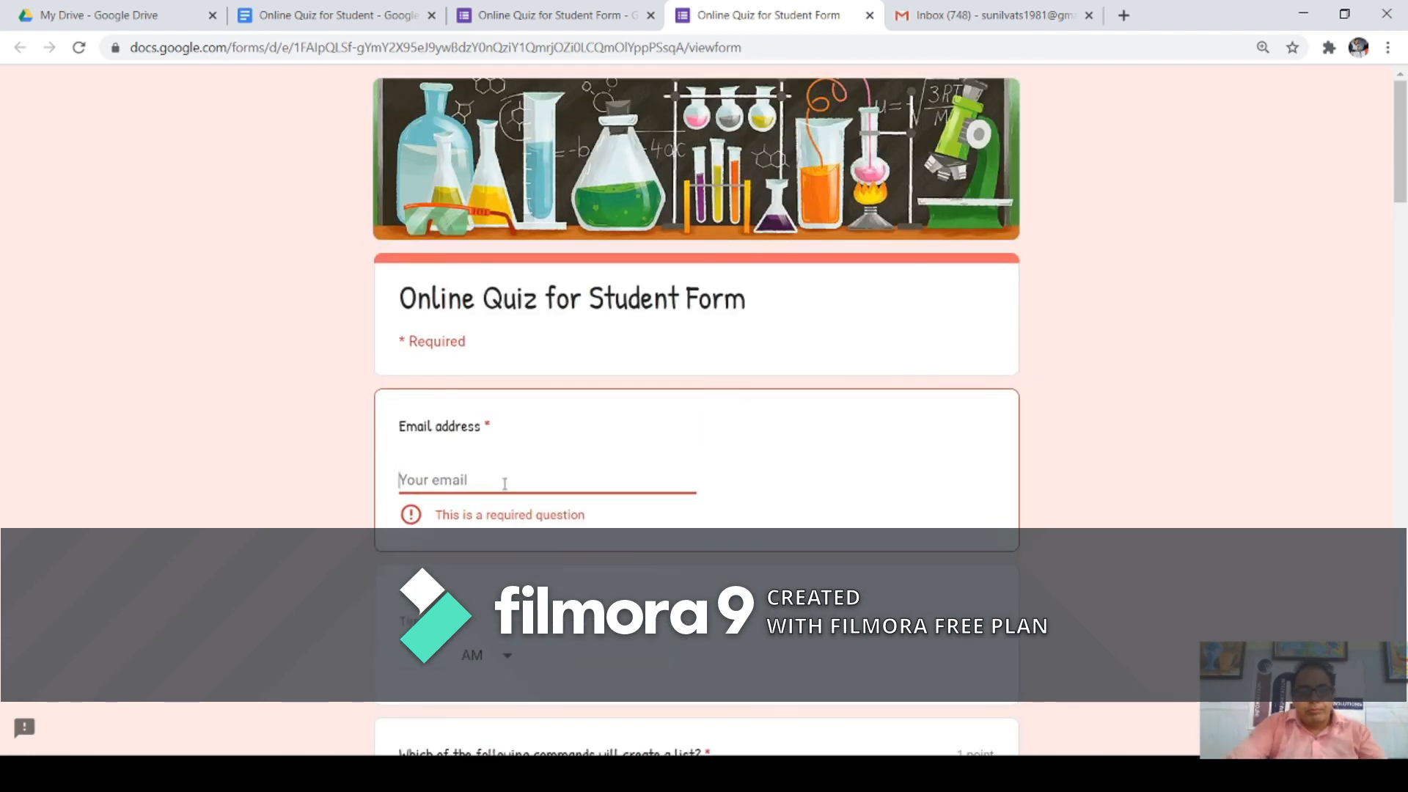
left_click(503, 483)
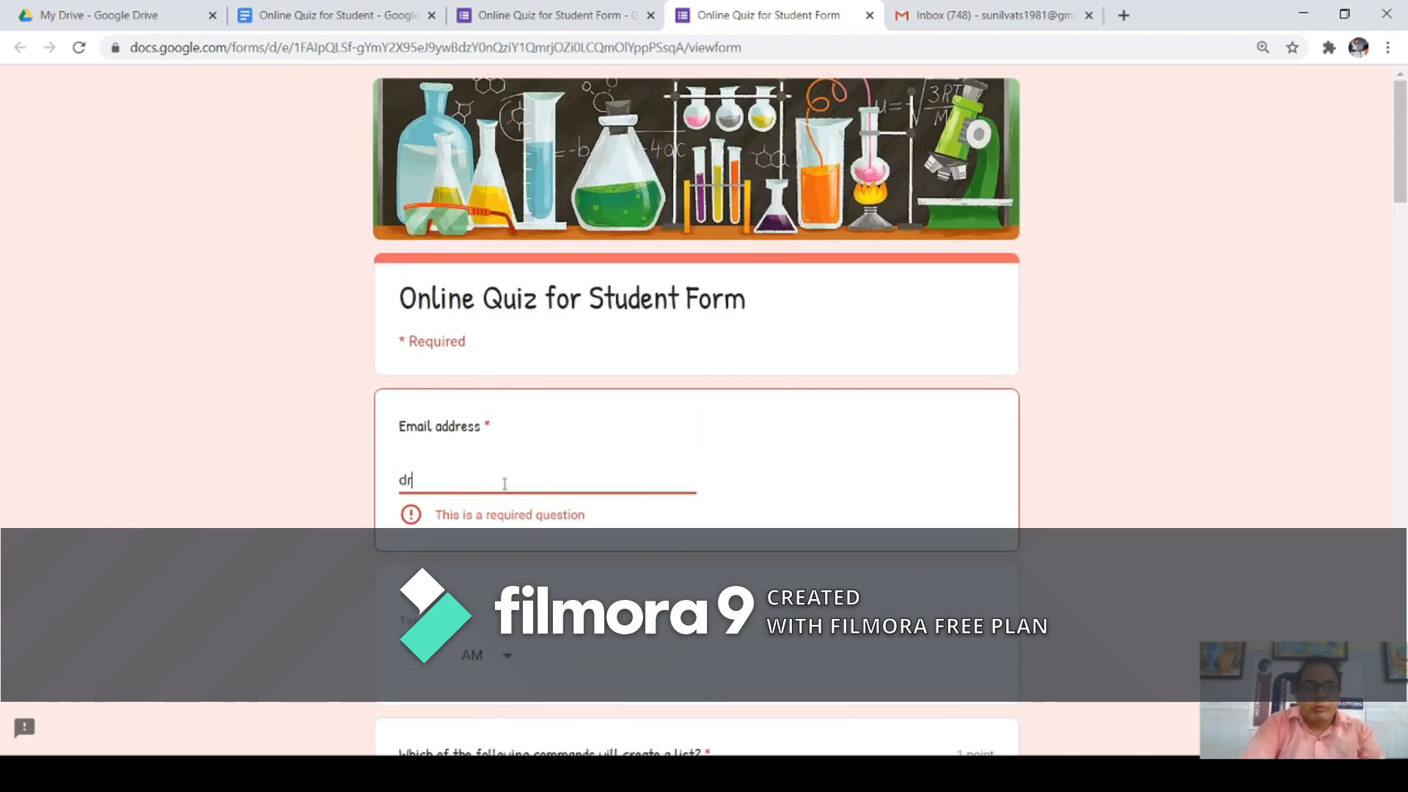
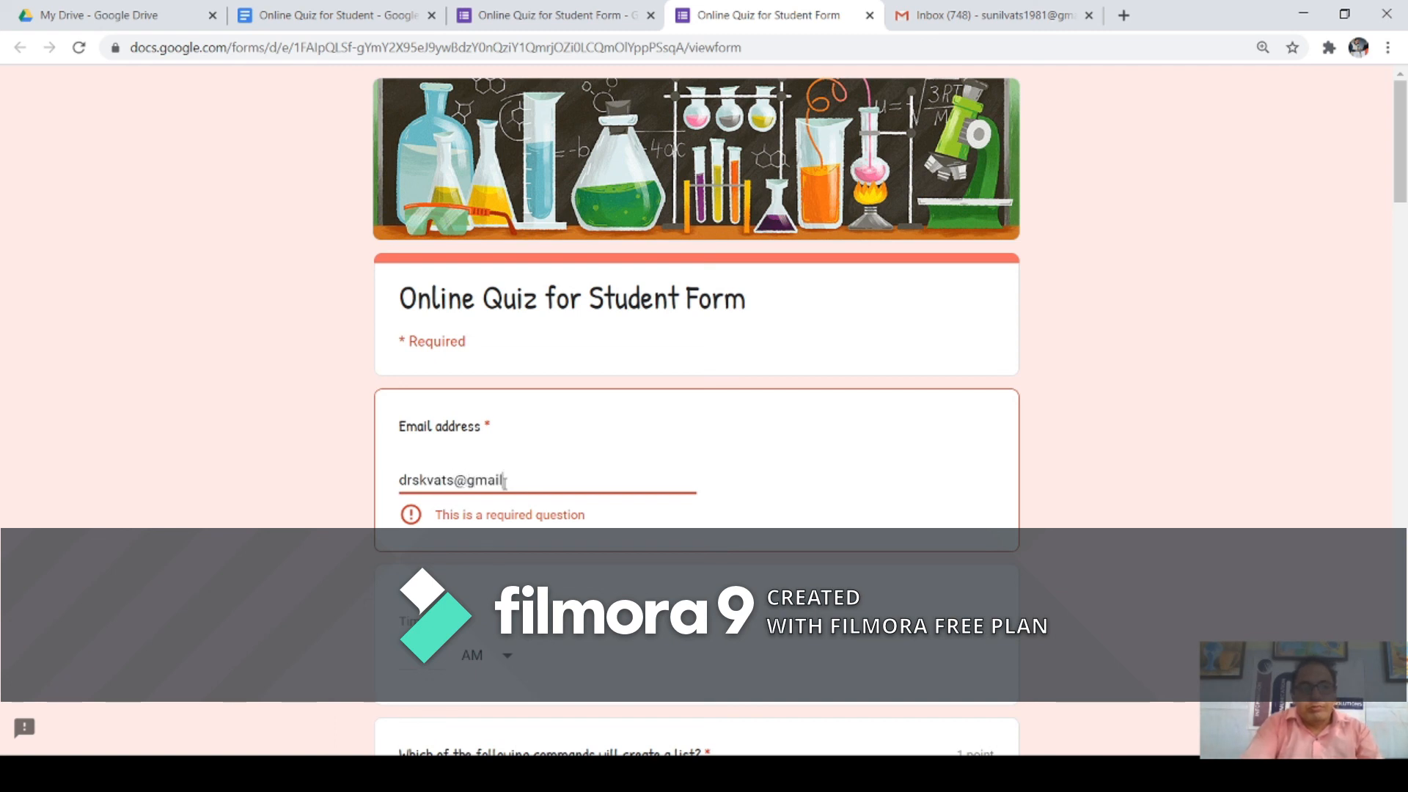
key("Tab")
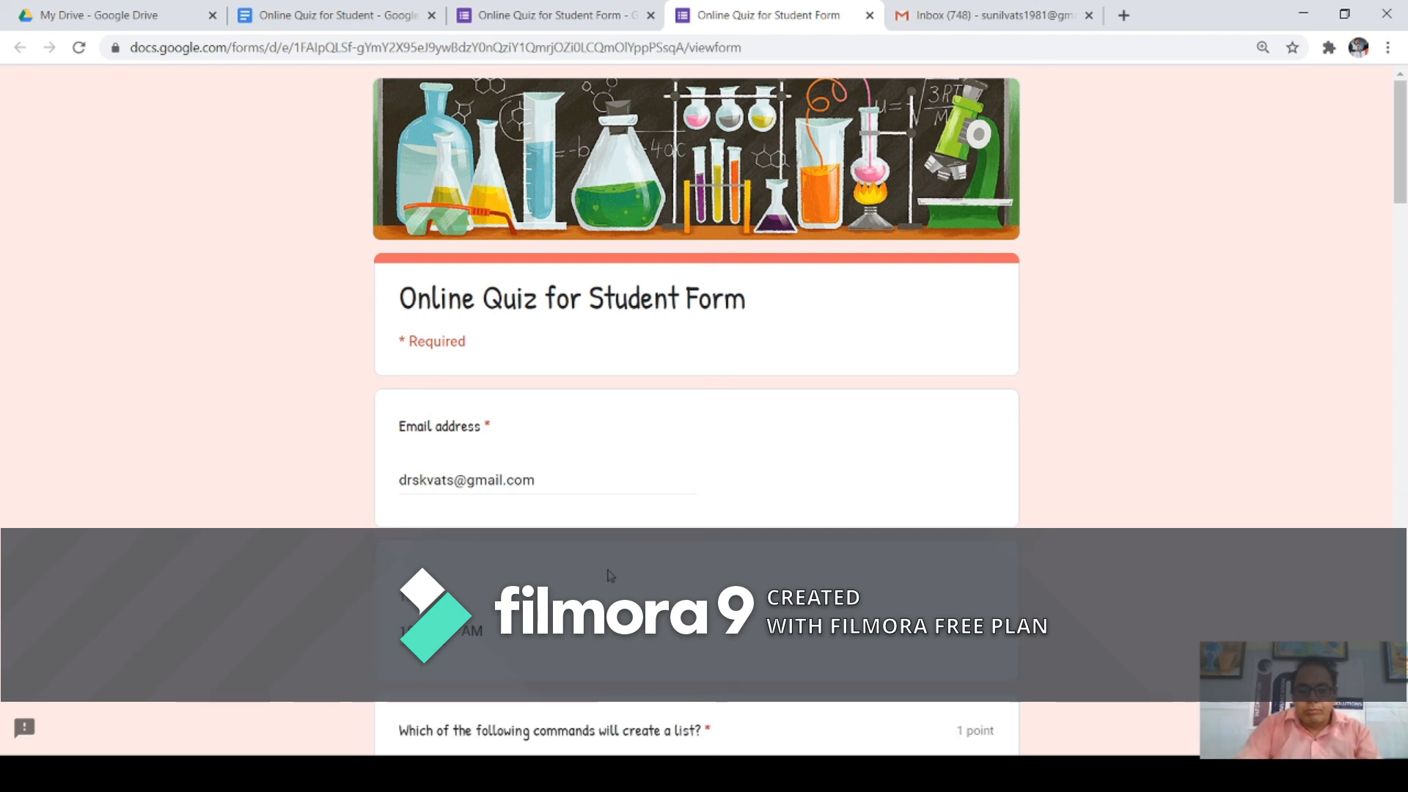
Step: Choose 'all of the mentioned' and ['h','e','l','l','o'], and enter the year 1986
scroll(608, 576, "down", 1)
scroll(508, 503, "down", 3)
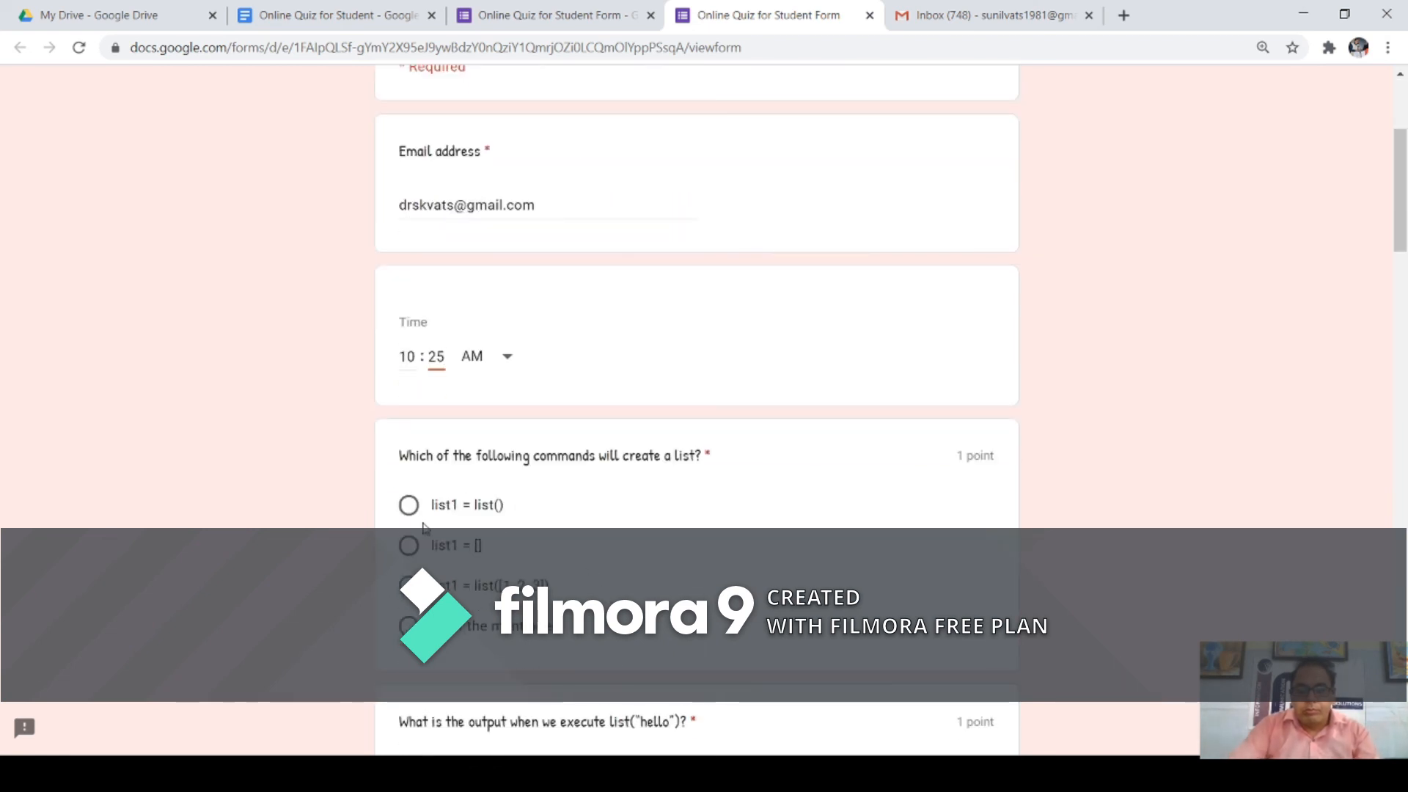
left_click(408, 626)
scroll(400, 513, "down", 4)
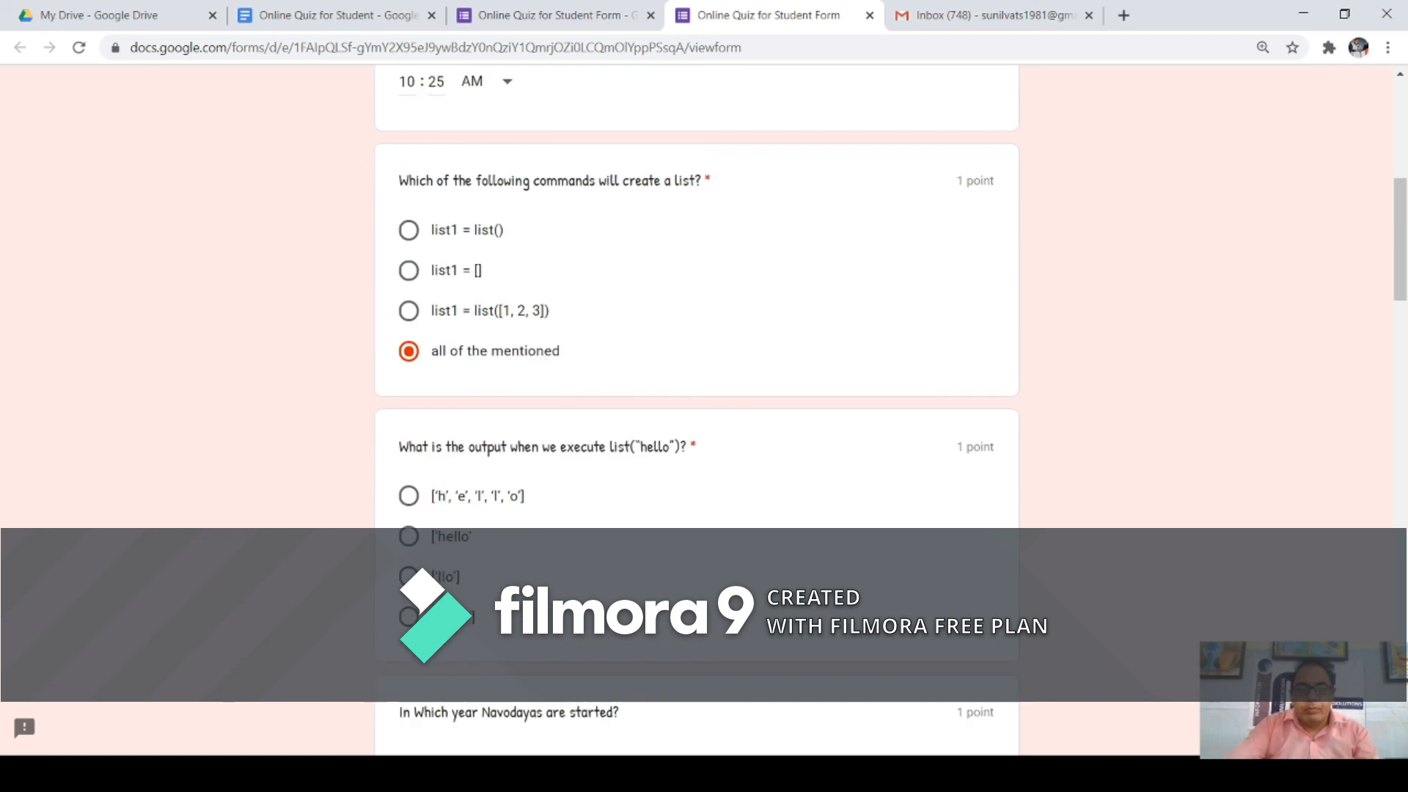
left_click(409, 496)
scroll(413, 502, "down", 5)
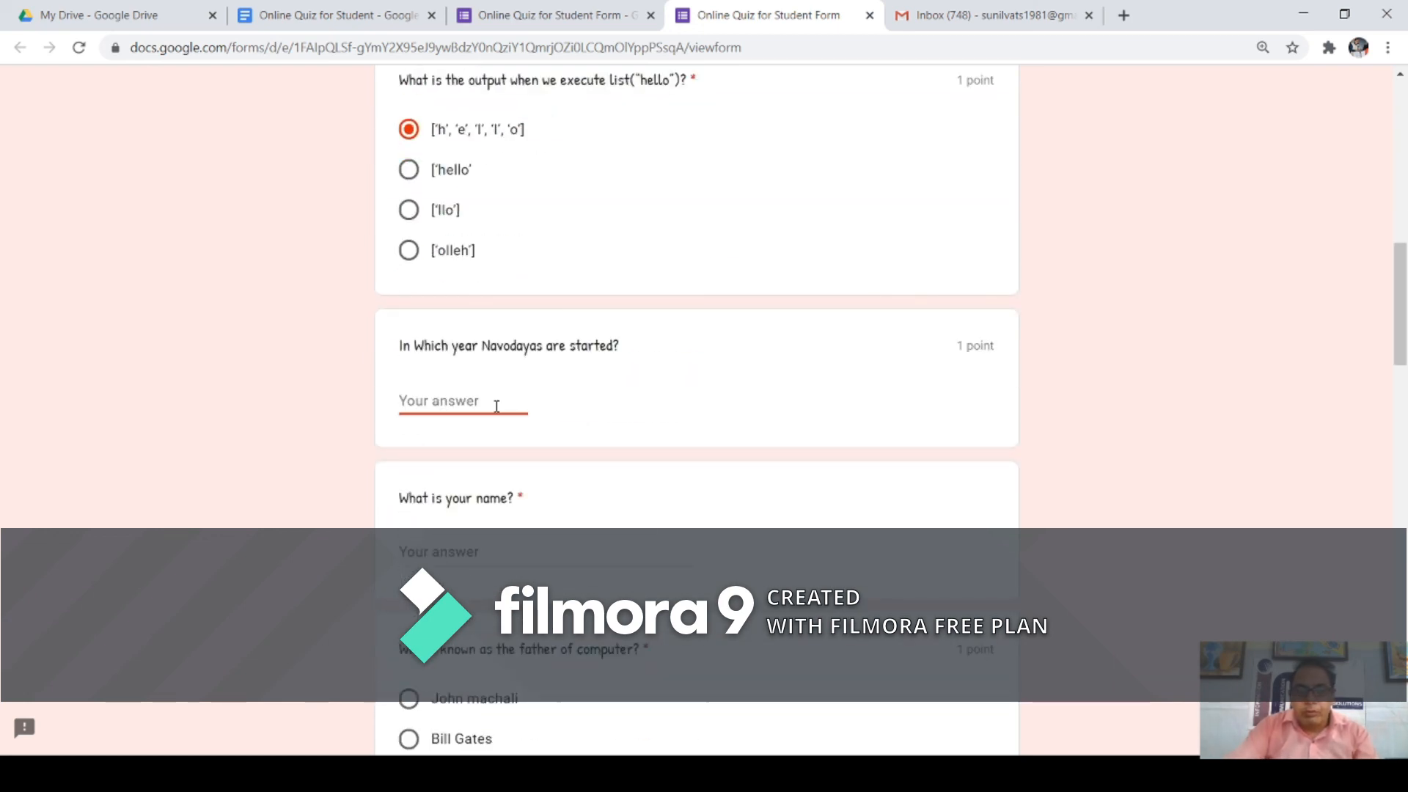
type("1986")
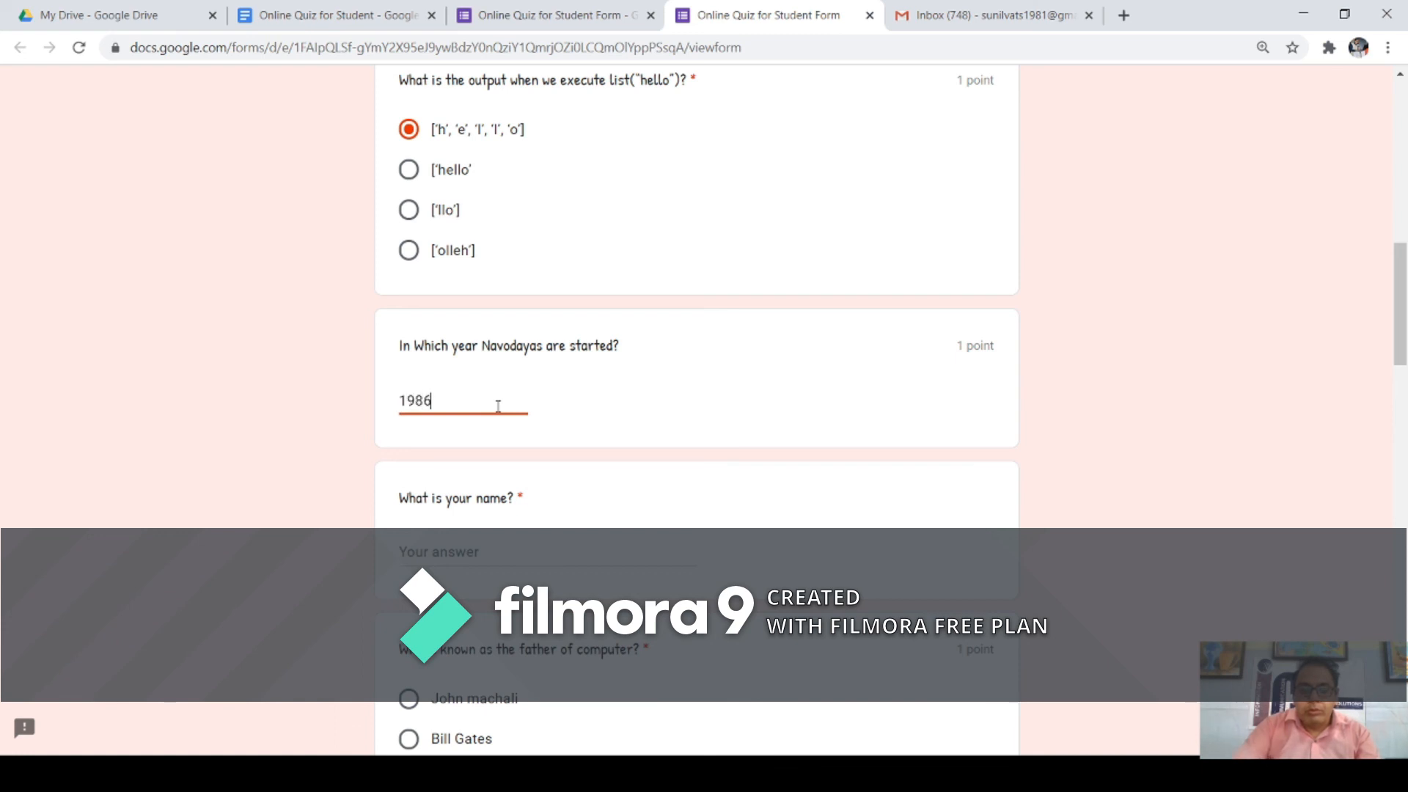
Step: Enter the respondent's name and choose 'none of the other' for father of computer
left_click(488, 555)
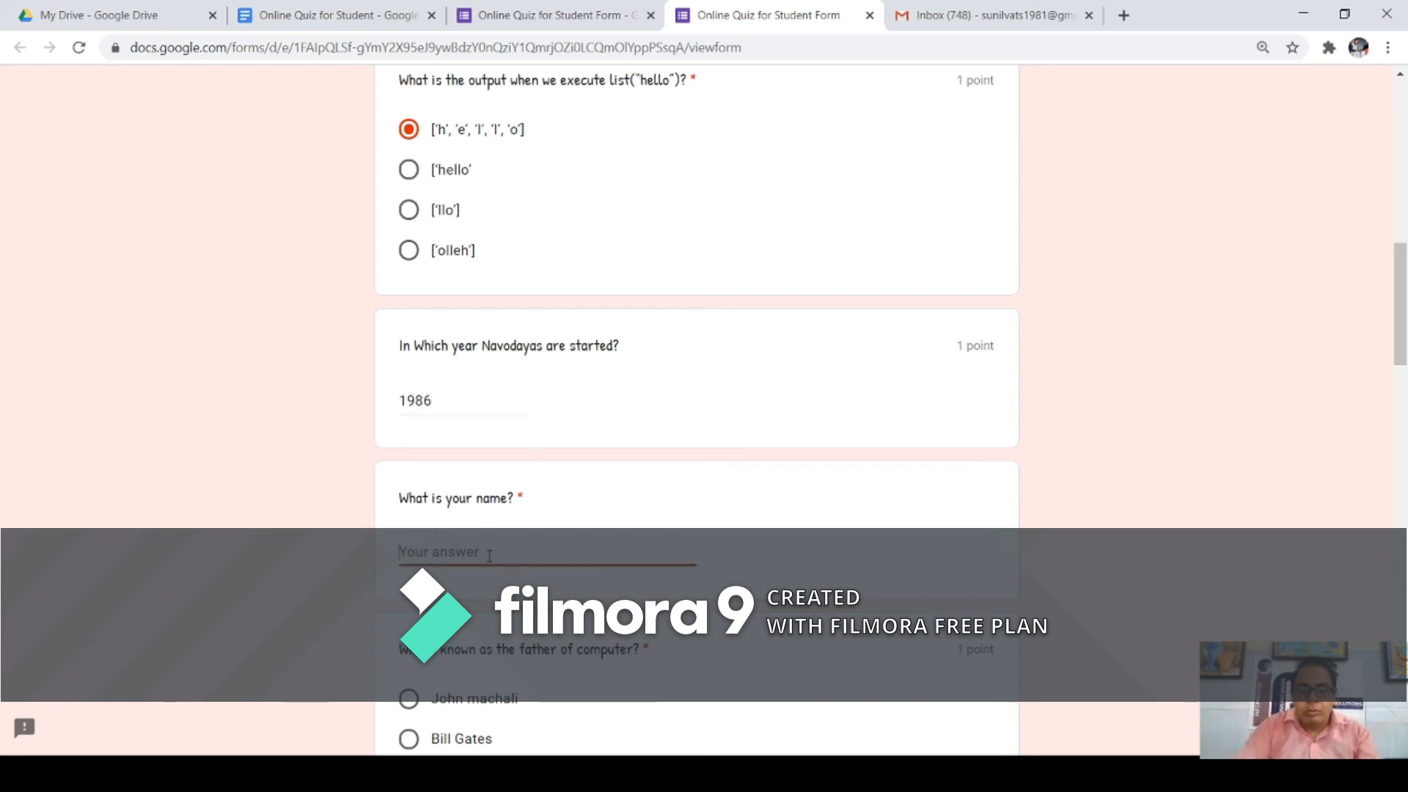
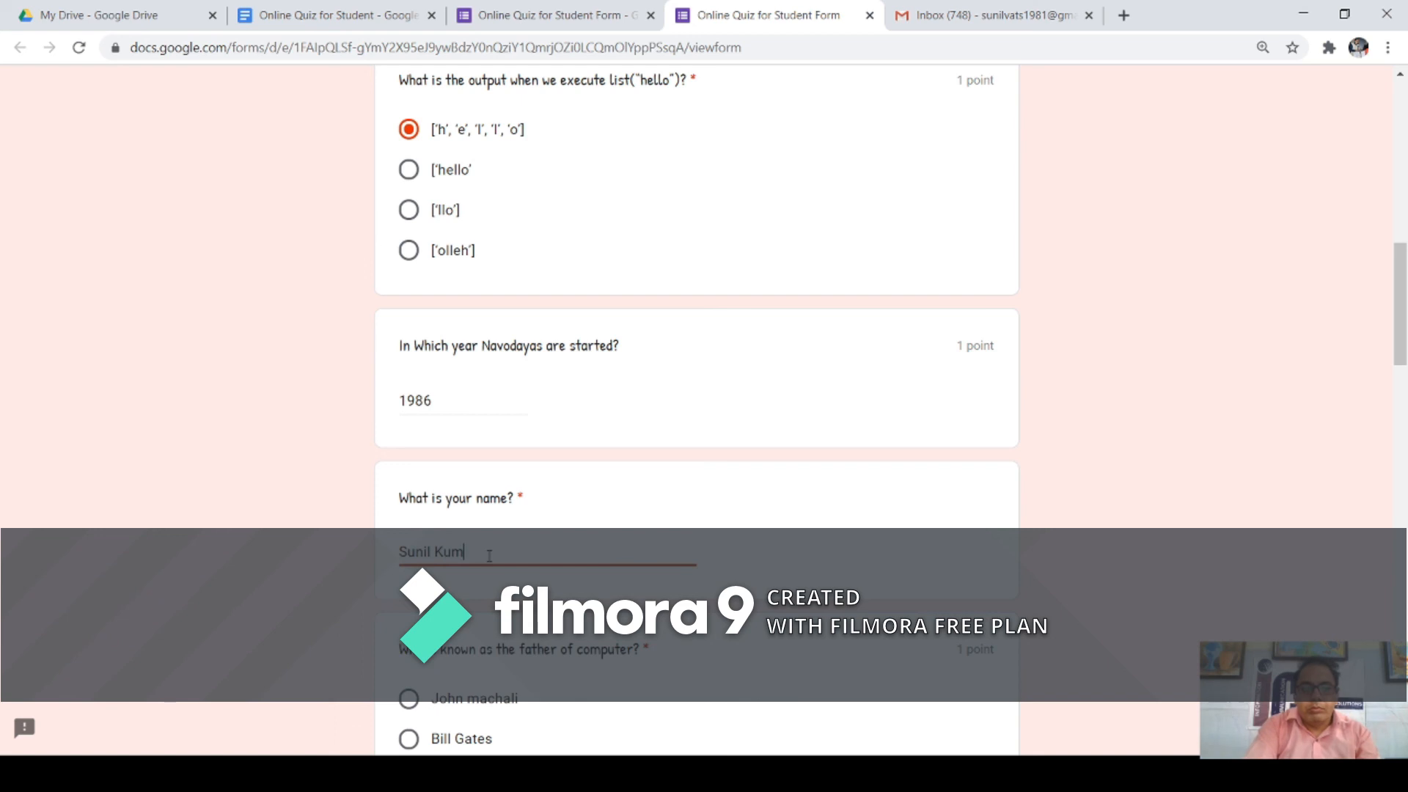
scroll(441, 513, "down", 5)
left_click(410, 453)
scroll(415, 469, "down", 3)
Step: Answer Sh. Narender Modi, fill the Navodaya year and input devices fields, and answer C Language
left_click(412, 466)
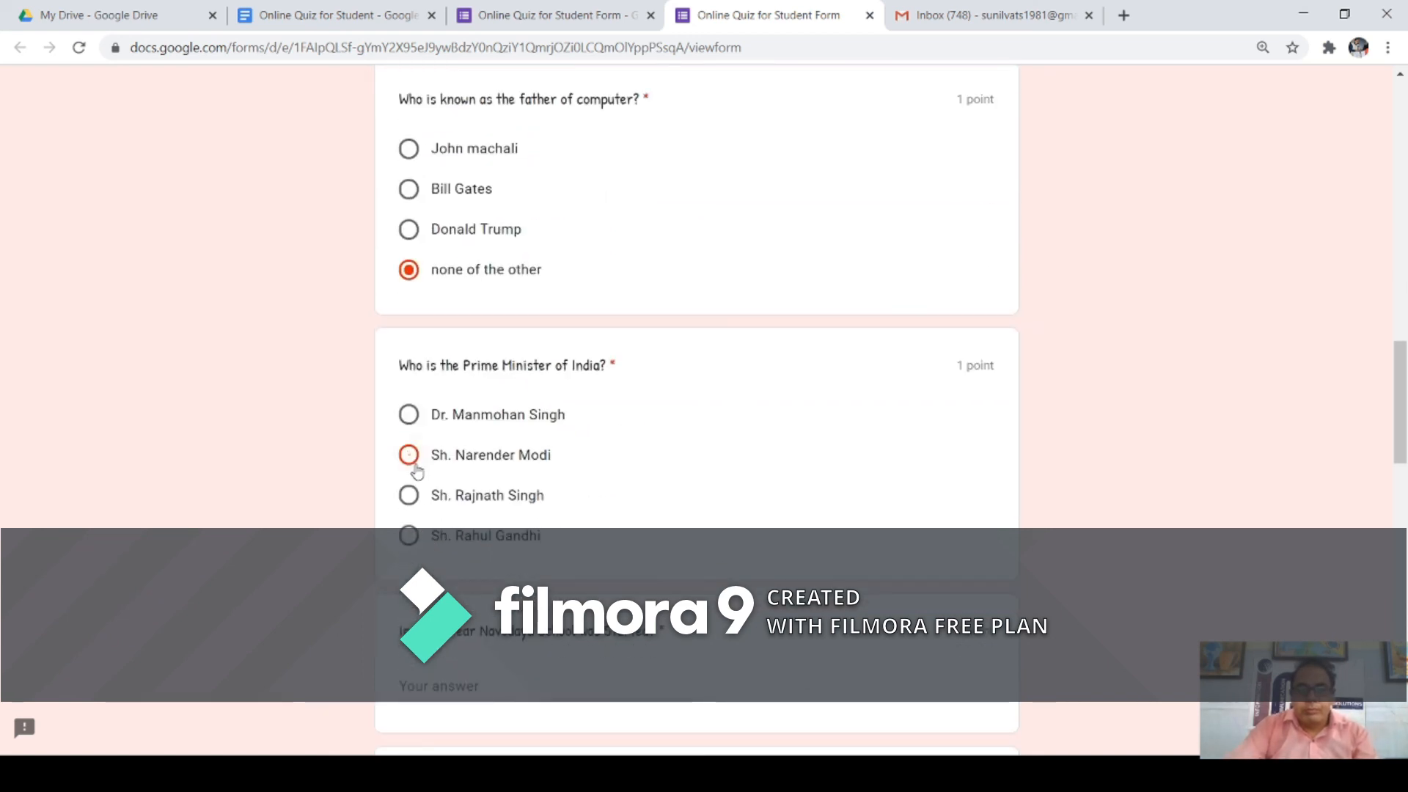
scroll(440, 455, "down", 3)
left_click(473, 415)
type("1986")
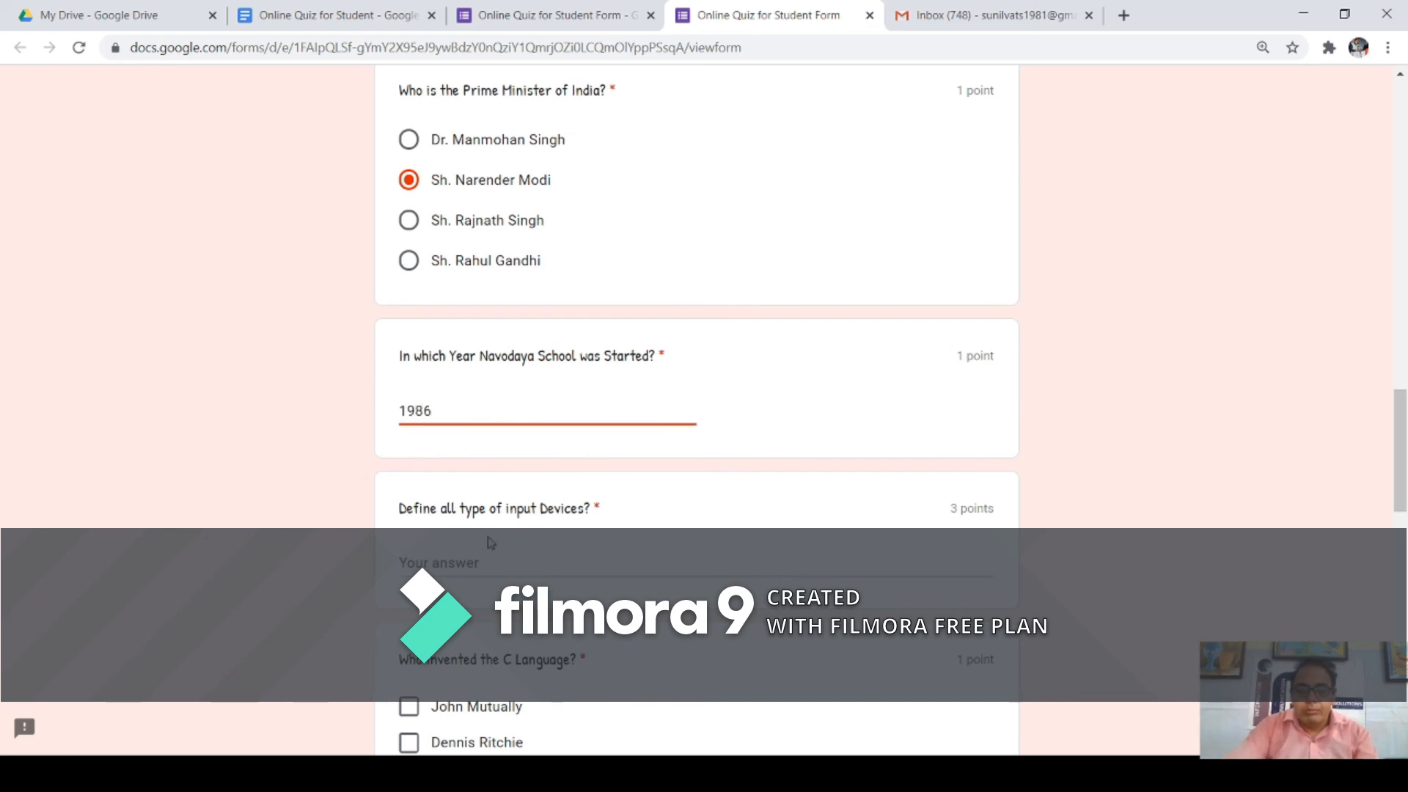
left_click(491, 561)
type("fdsfd")
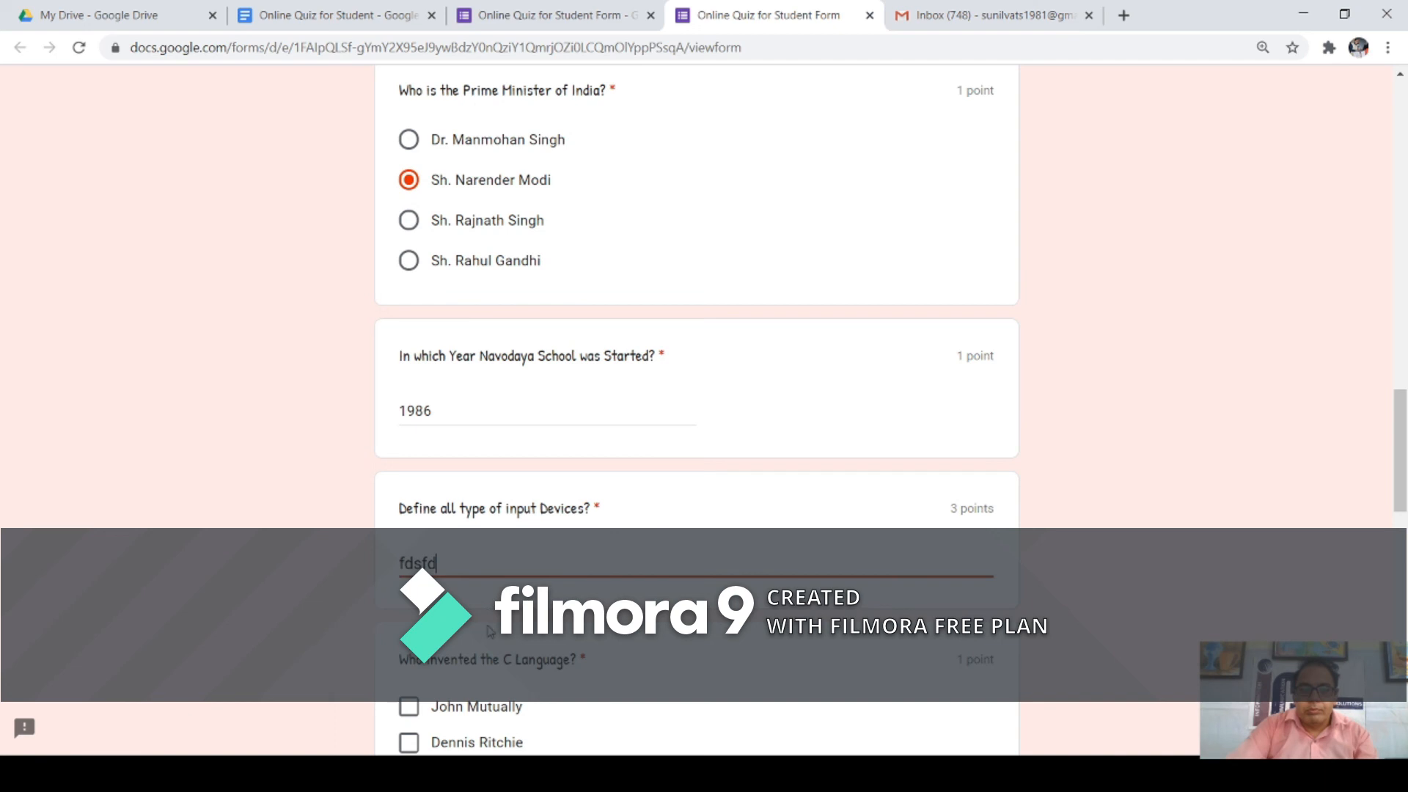
scroll(491, 561, "down", 3)
left_click(409, 632)
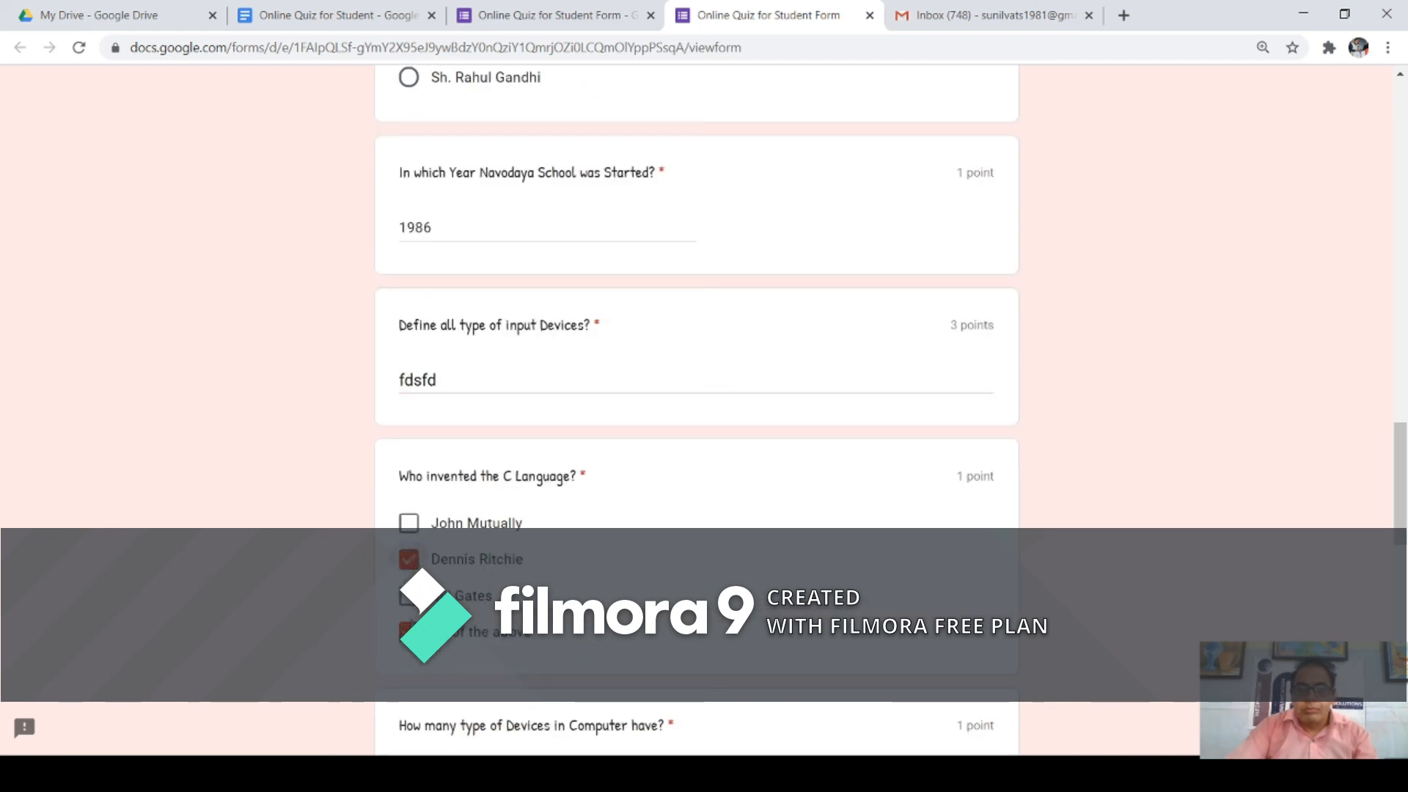
scroll(469, 473, "down", 5)
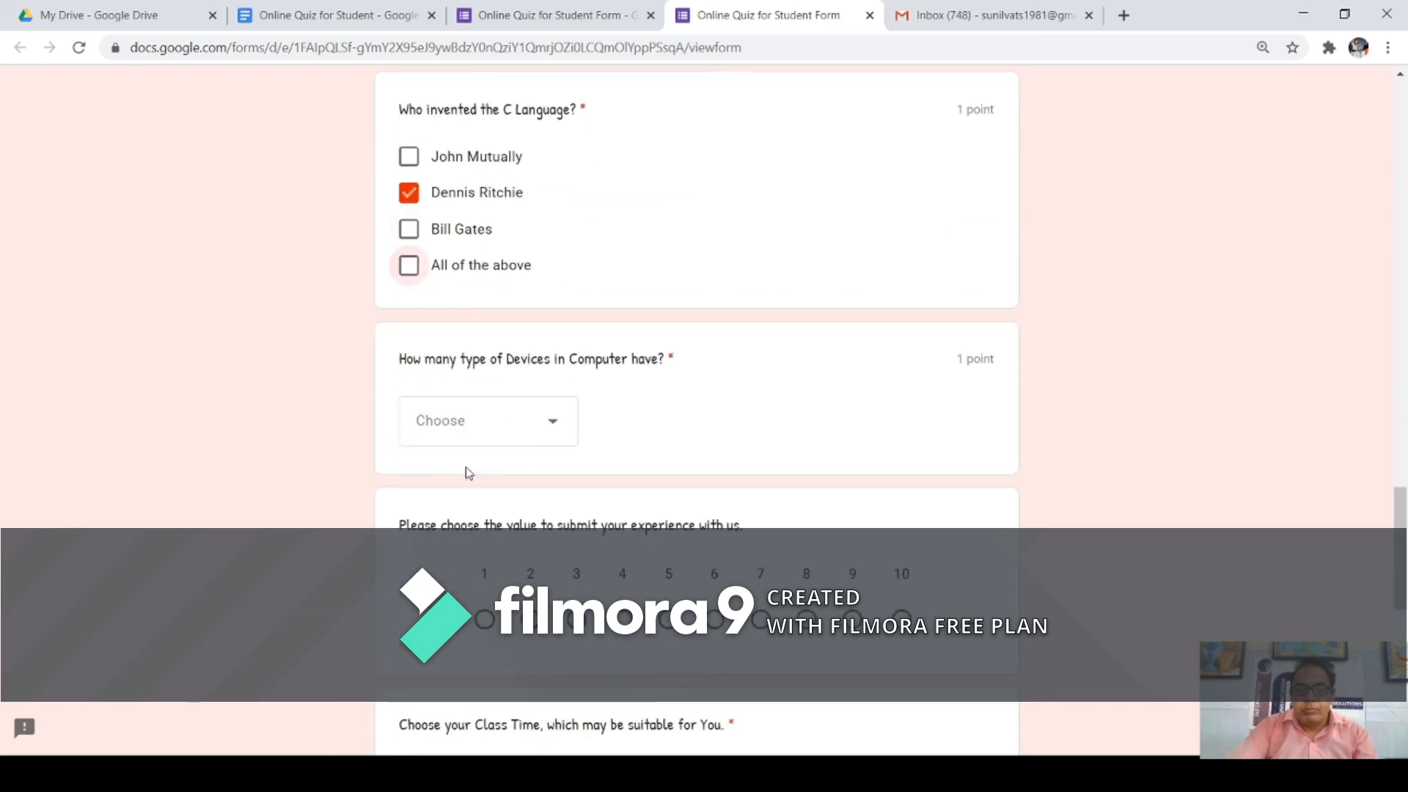
Step: Pick Four device types, rate 7, and choose Monday 9 AM, Tuesday and Friday 10 AM
left_click(539, 419)
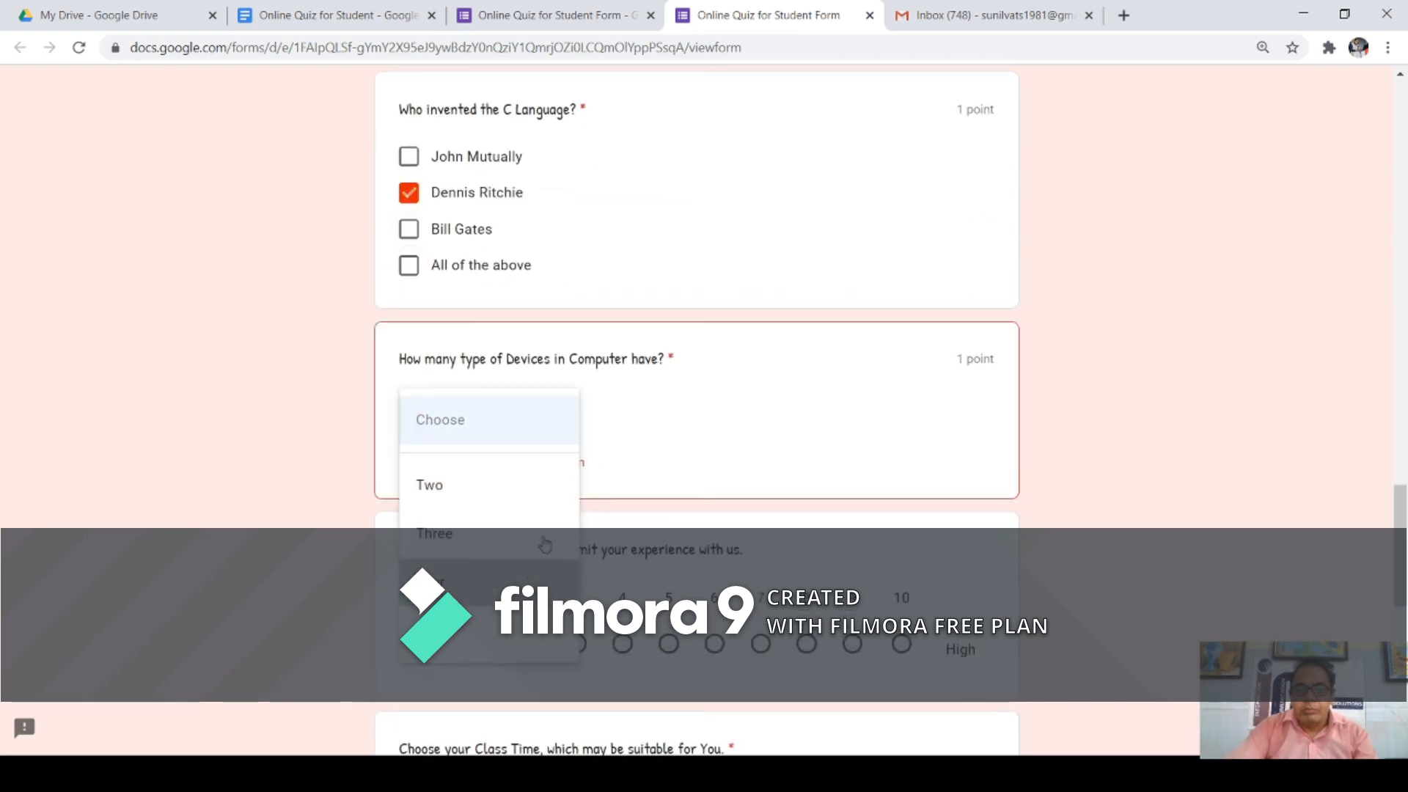
left_click(490, 582)
scroll(607, 493, "down", 3)
left_click(759, 439)
scroll(754, 449, "down", 4)
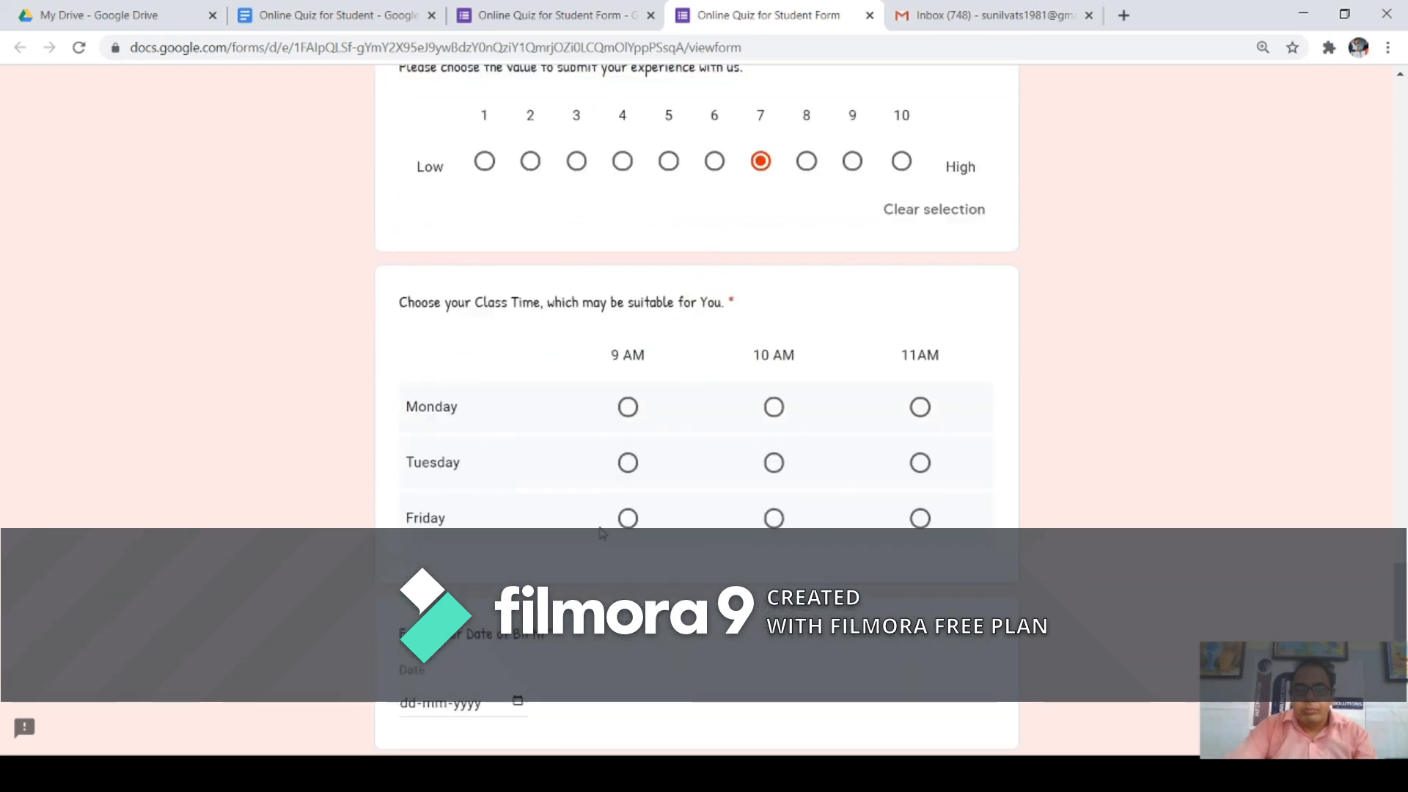
left_click(627, 407)
left_click(774, 462)
left_click(774, 518)
Step: Set the date of birth to 09-07-2020 and submit the response
scroll(693, 576, "down", 4)
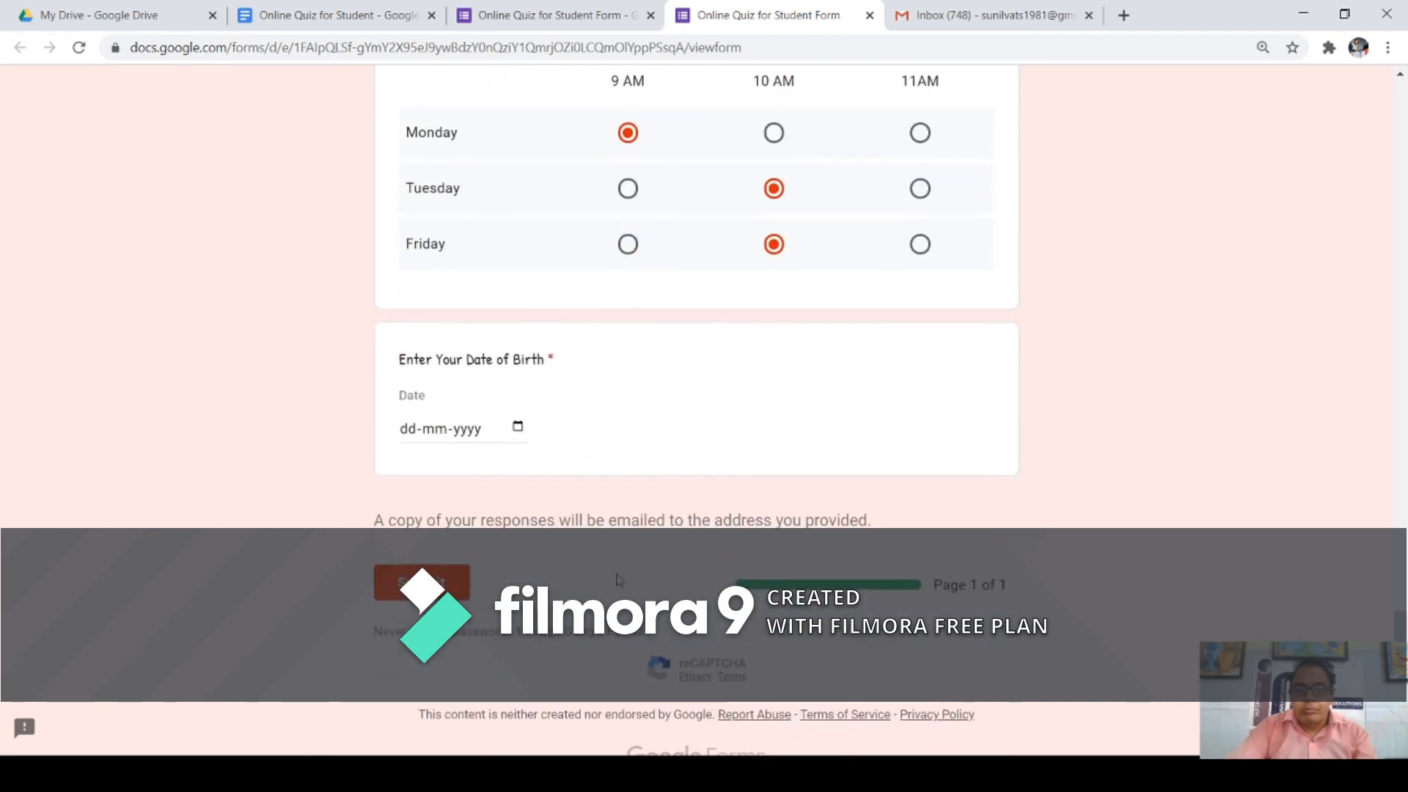
left_click(516, 431)
left_click(509, 523)
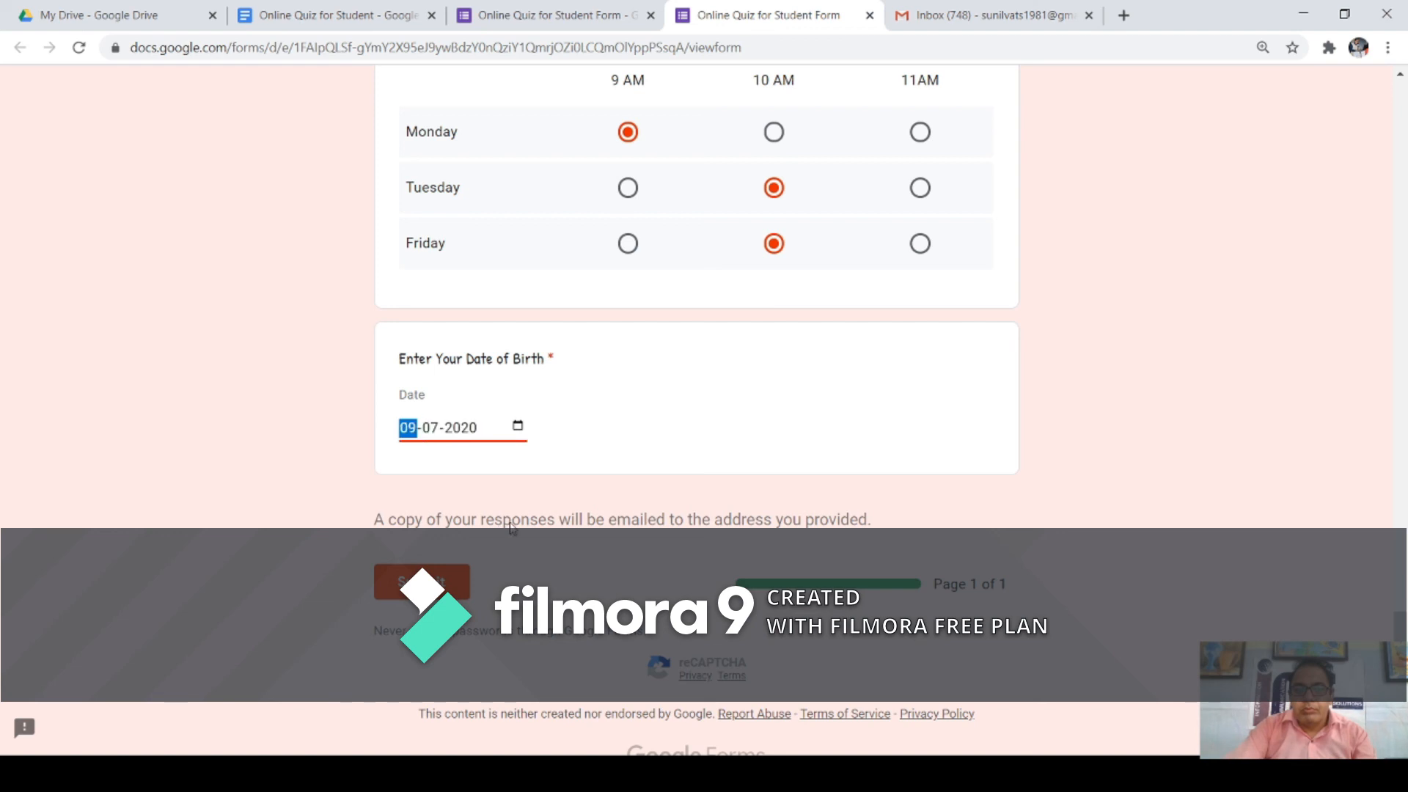
scroll(564, 448, "down", 1)
left_click(462, 544)
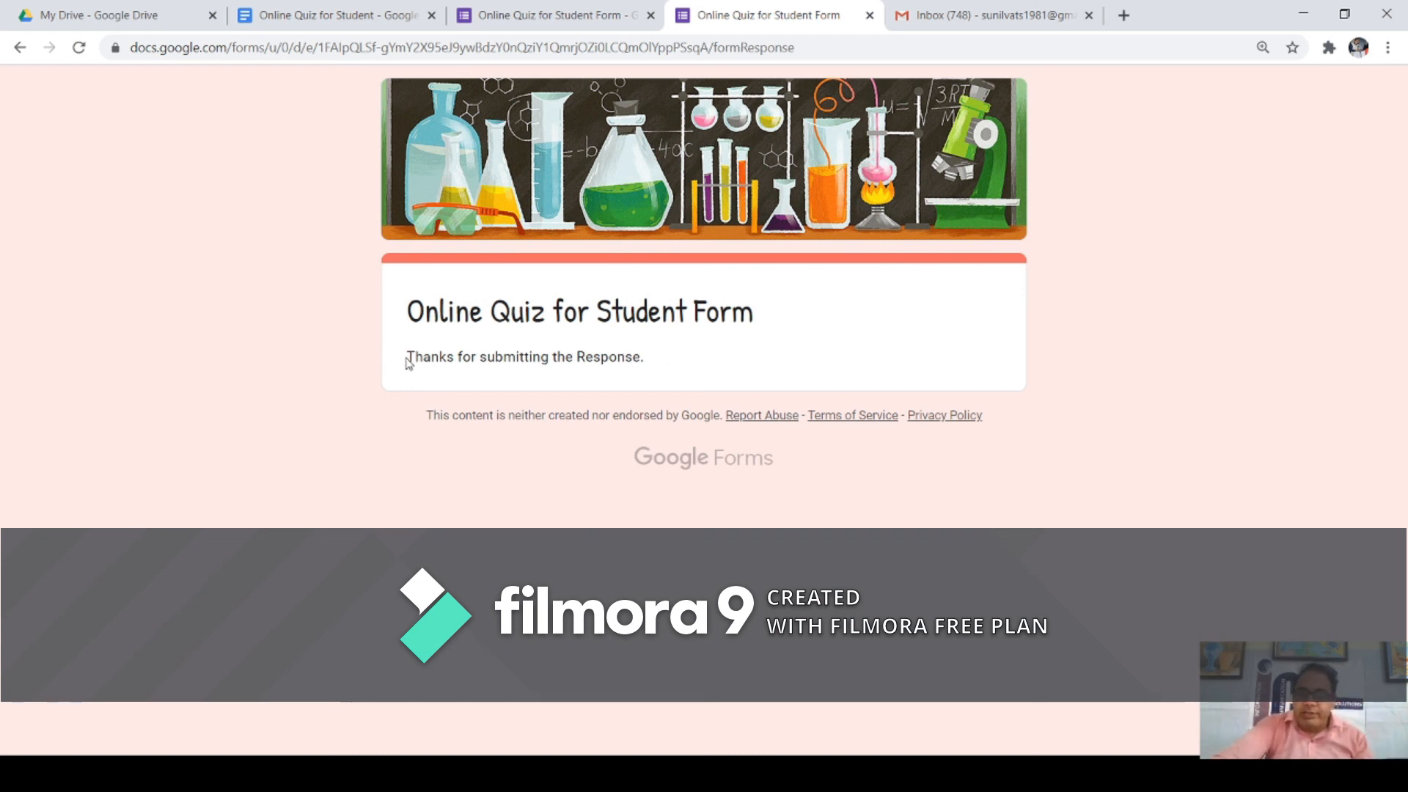
Step: Highlight the thank-you confirmation, then return to the quiz editor showing 1 response
left_click_drag(415, 359, 632, 371)
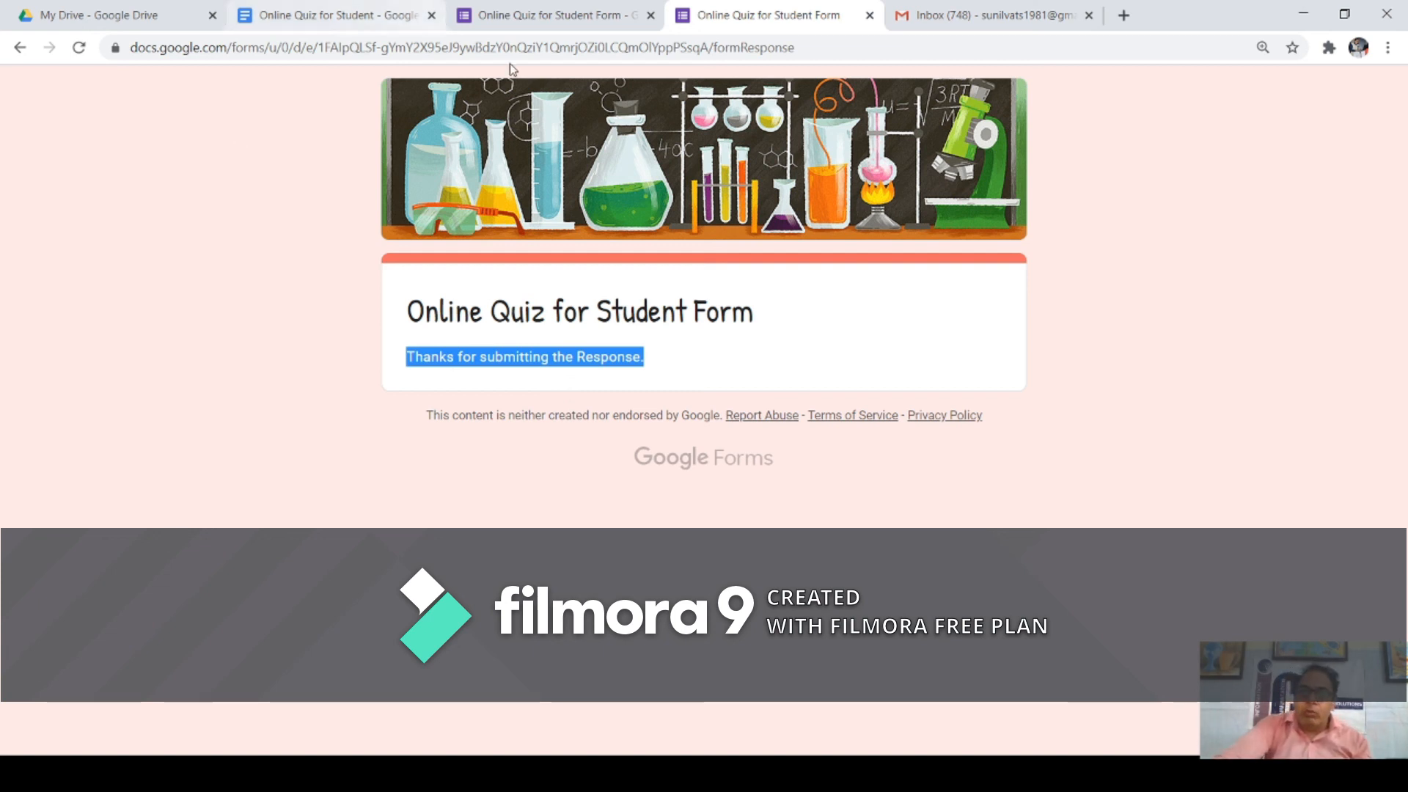
left_click(556, 15)
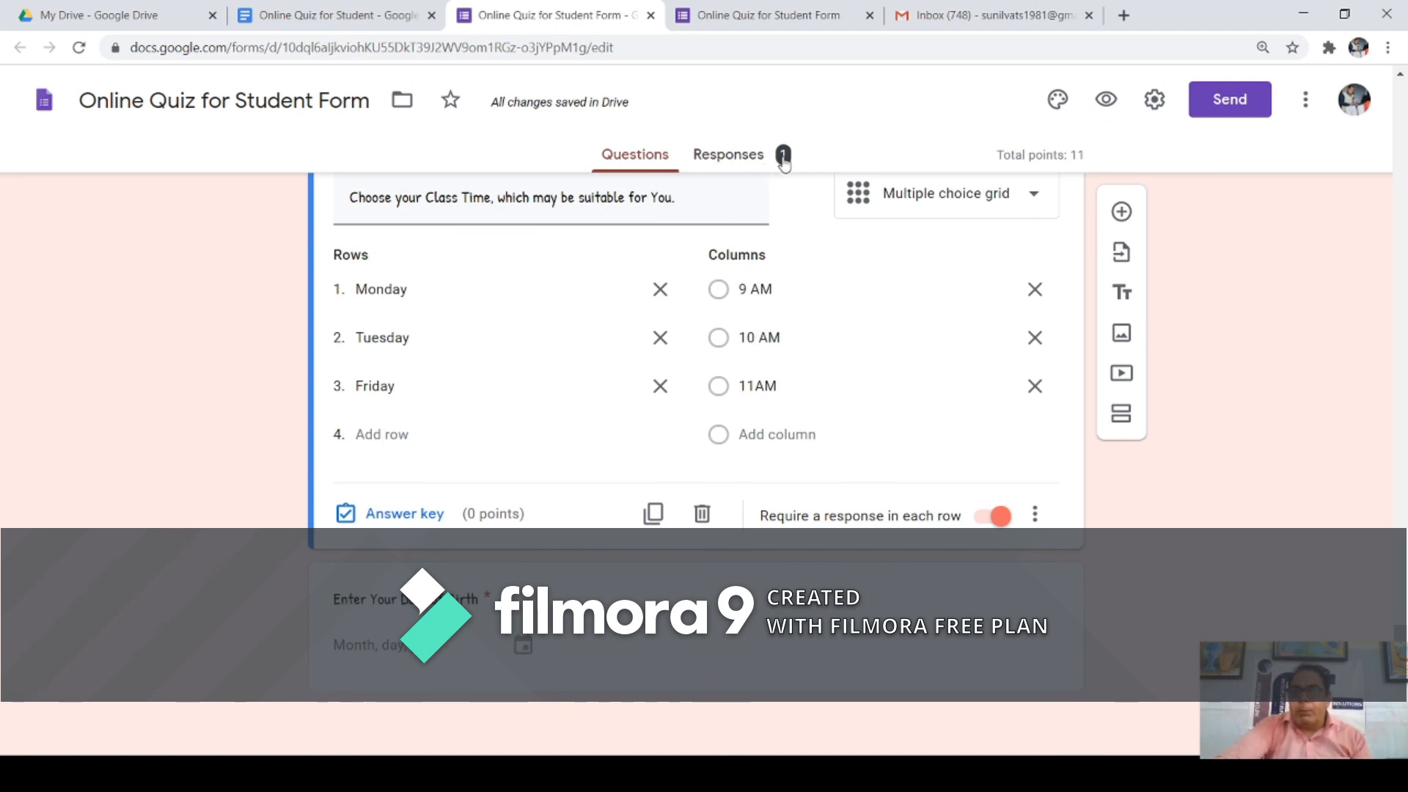
Step: Open the Responses summary and check the 1 response and the average score of 8 out of 11
left_click(737, 162)
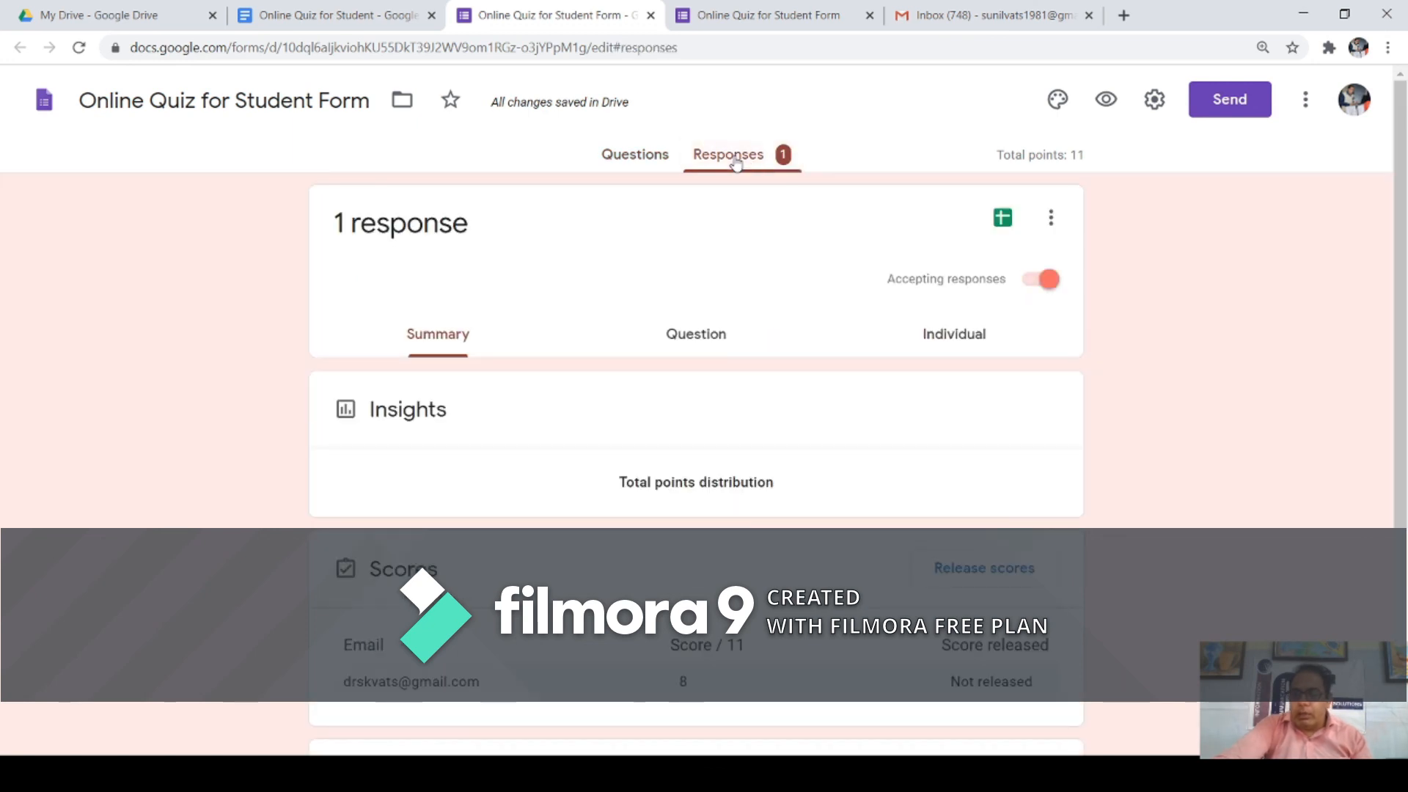
scroll(640, 230, "down", 2)
scroll(642, 231, "up", 2)
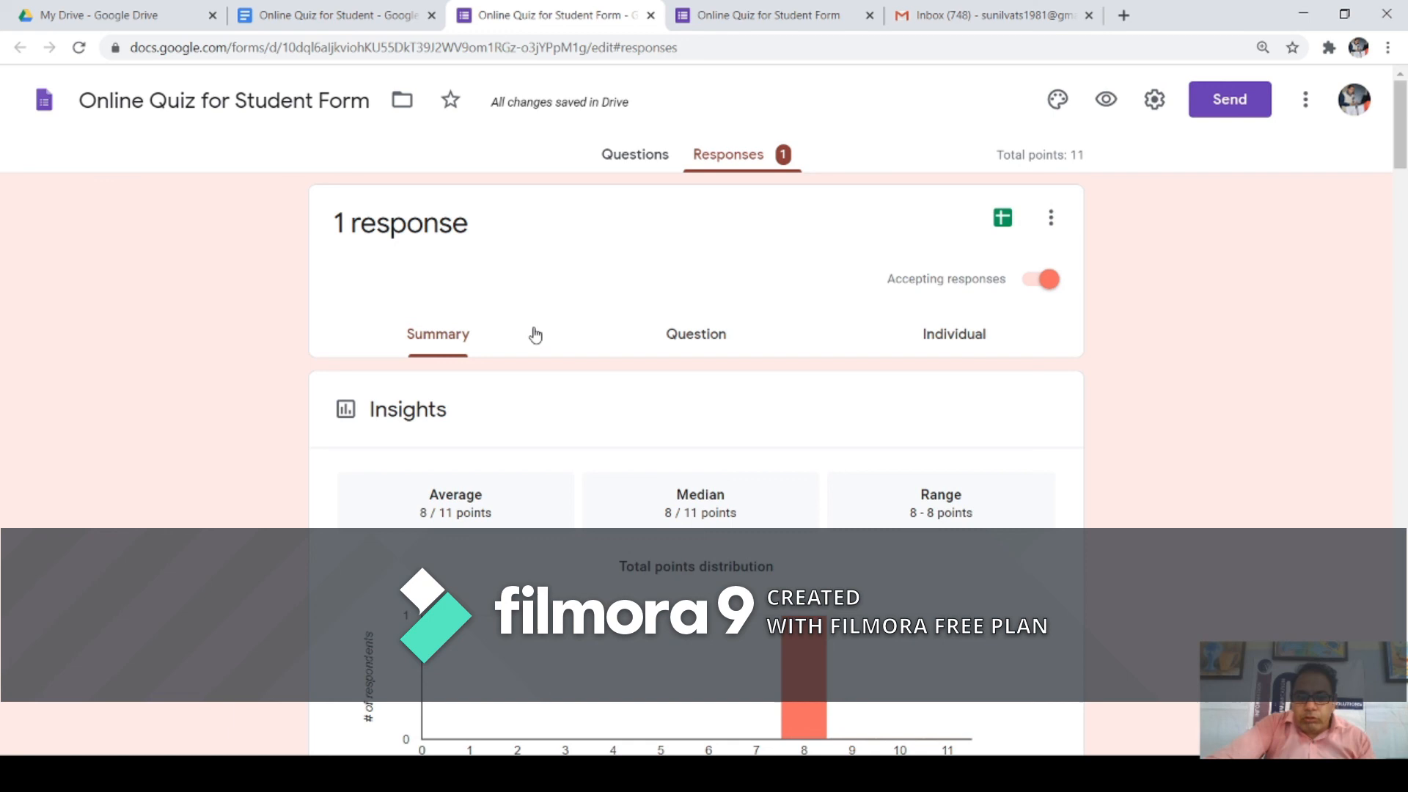
left_click_drag(344, 229, 424, 227)
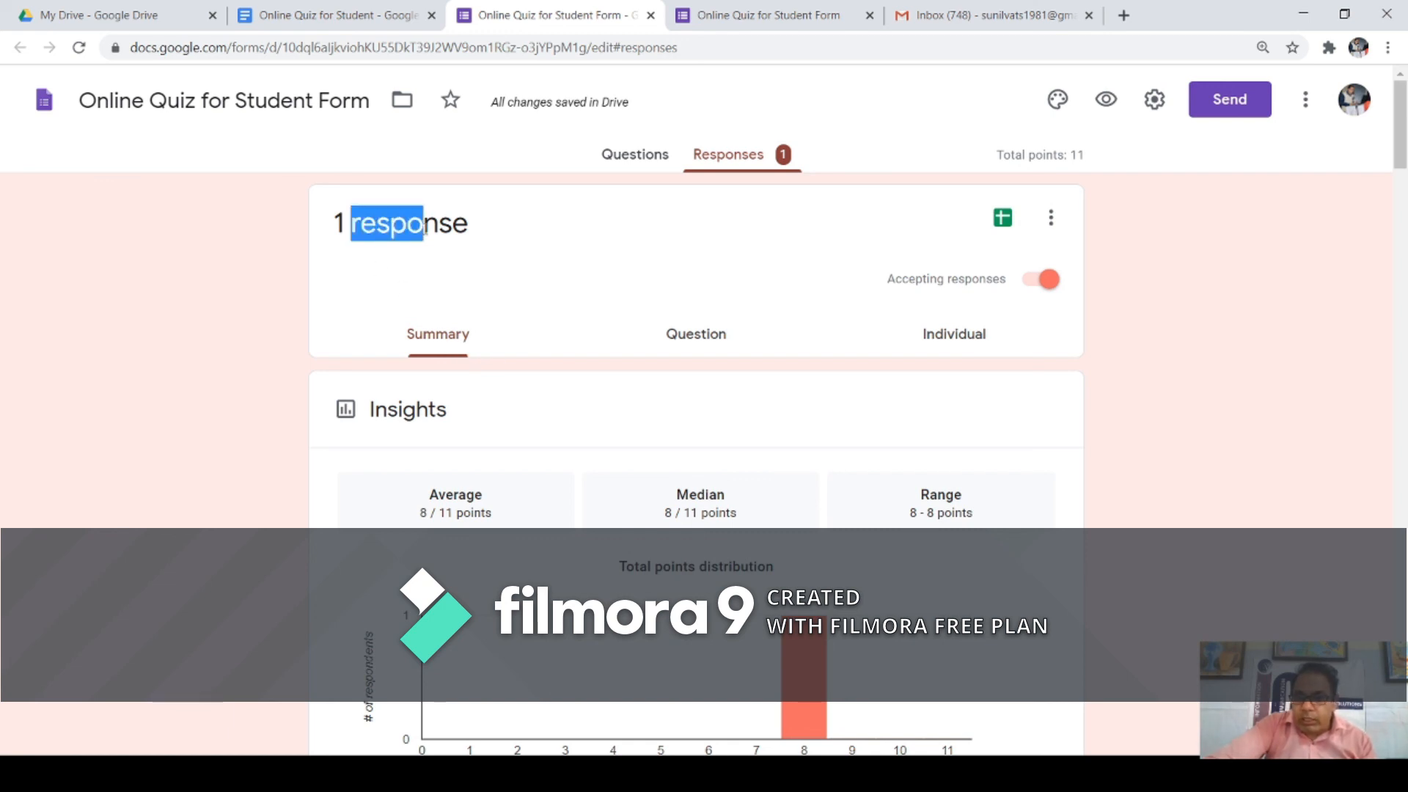
left_click_drag(439, 494, 495, 527)
left_click_drag(412, 515, 433, 517)
Step: Scroll through the per-question charts, such as 1/1 correct for Dennis Ritchie and 1986
scroll(640, 500, "down", 6)
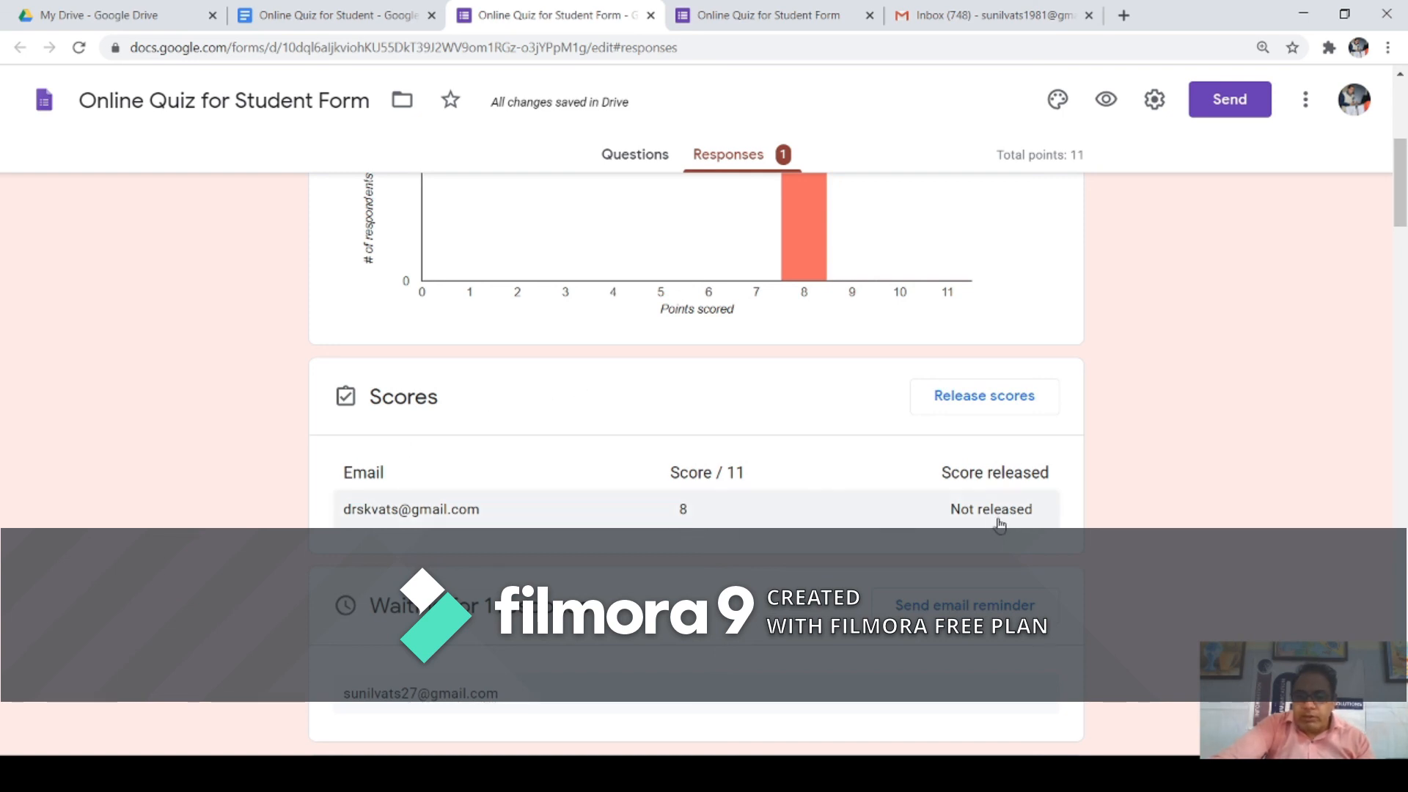
scroll(999, 523, "down", 3)
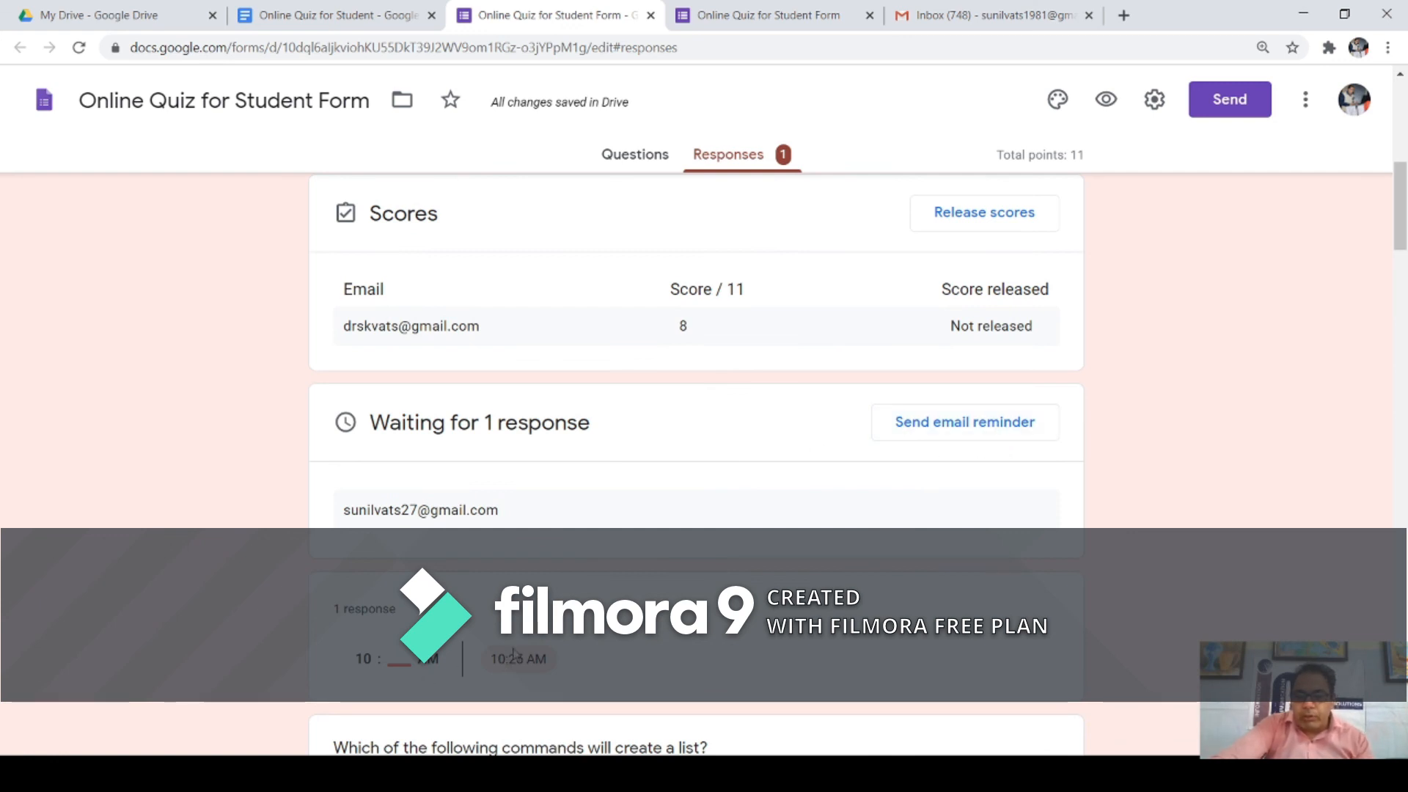
scroll(514, 652, "down", 4)
scroll(524, 469, "down", 3)
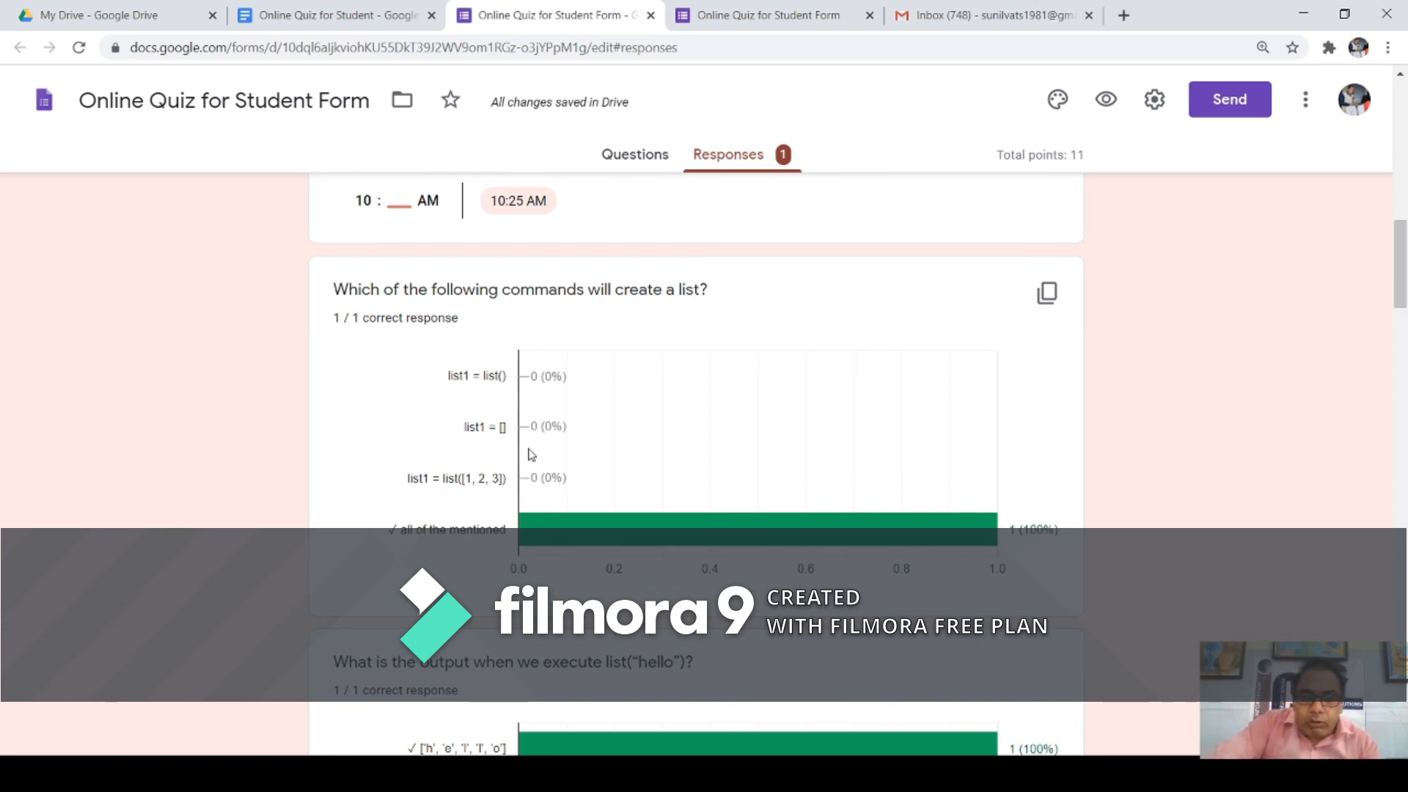
scroll(530, 454, "down", 9)
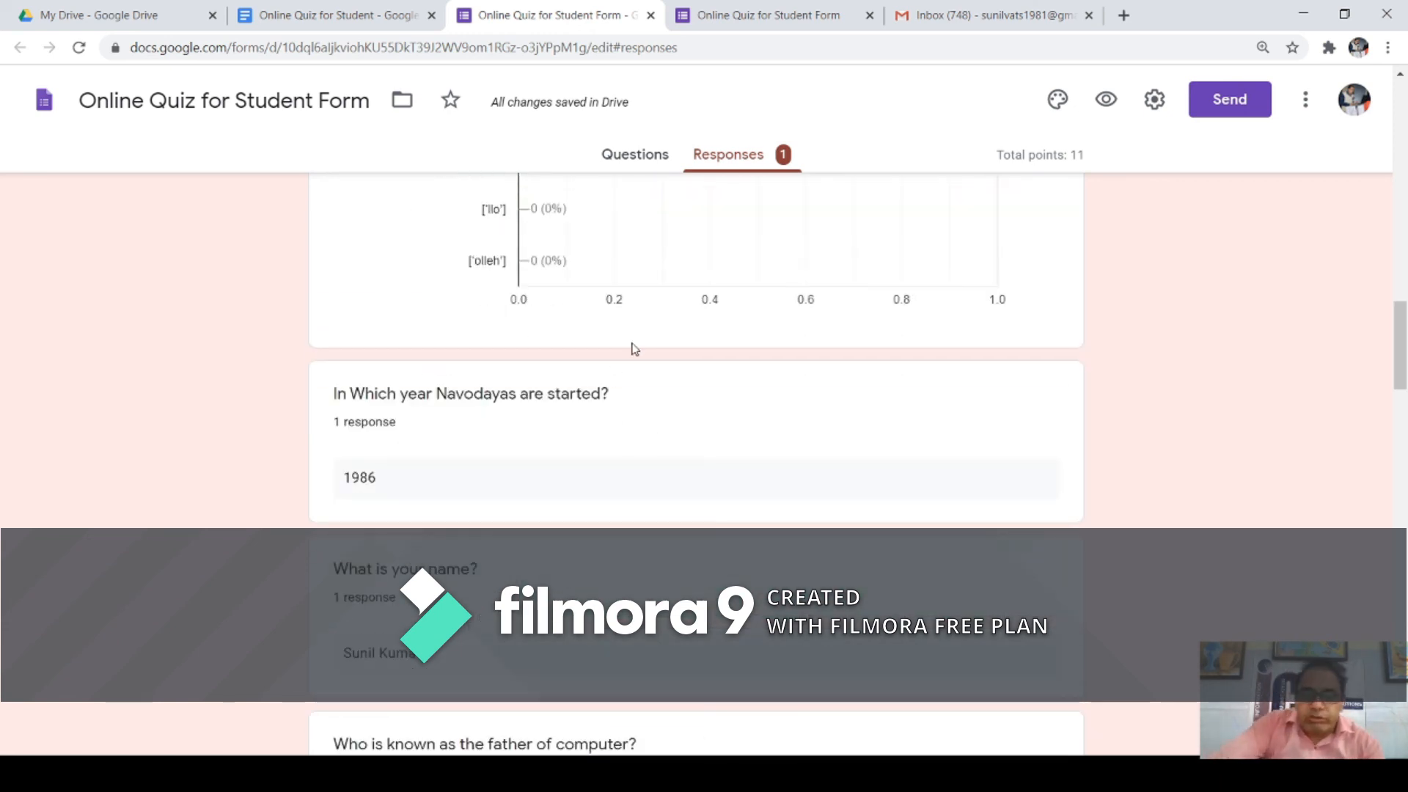
scroll(642, 364, "down", 4)
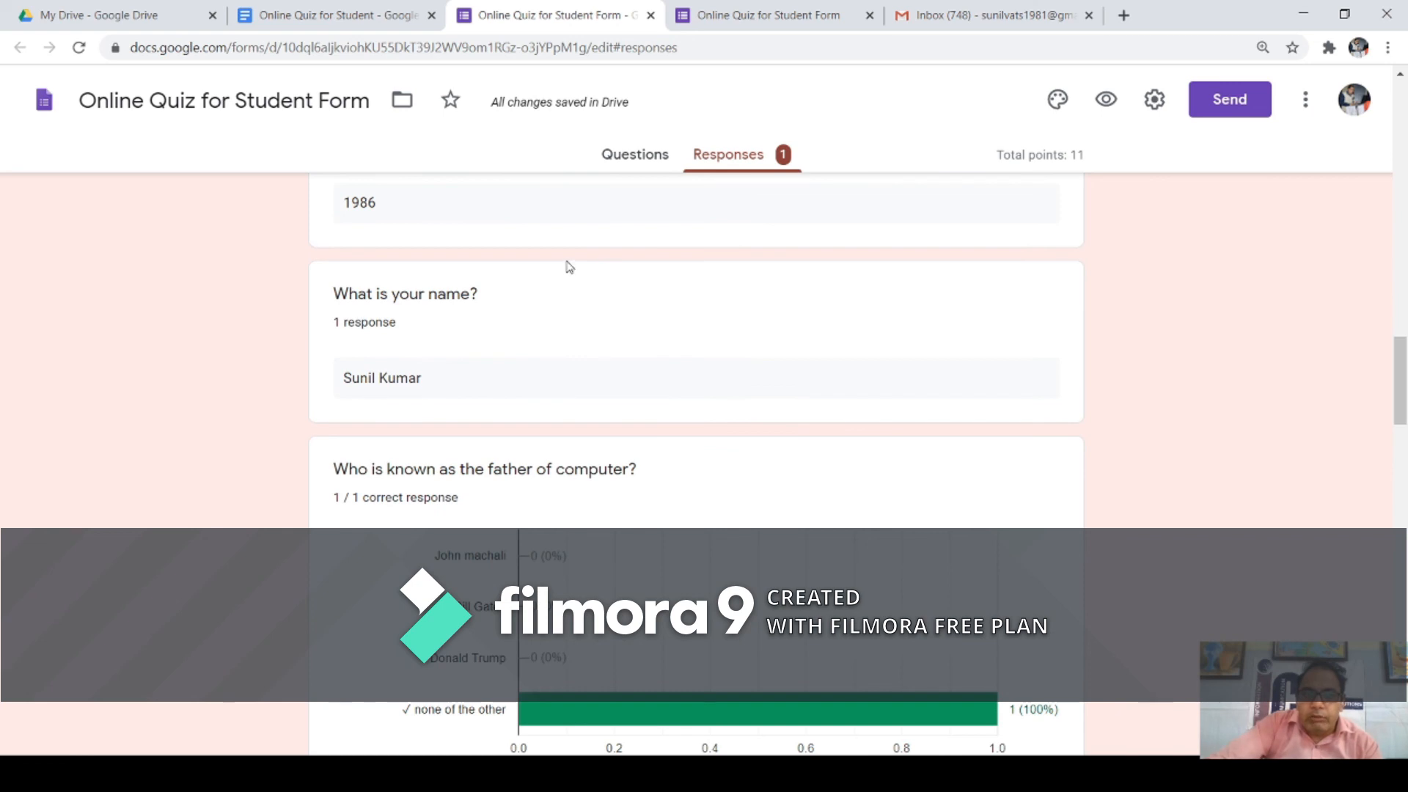
scroll(583, 325, "up", 1)
scroll(579, 320, "down", 9)
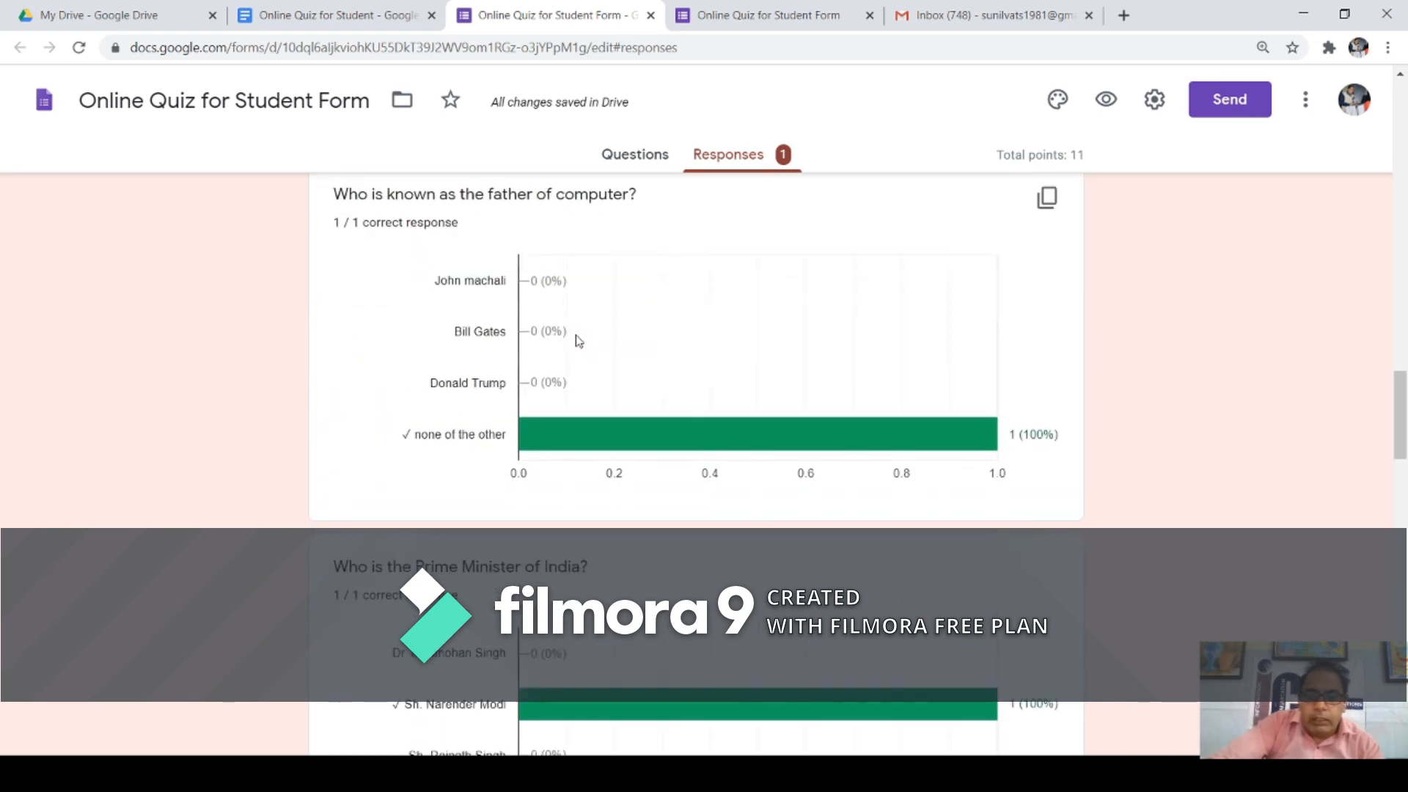
scroll(586, 337, "down", 6)
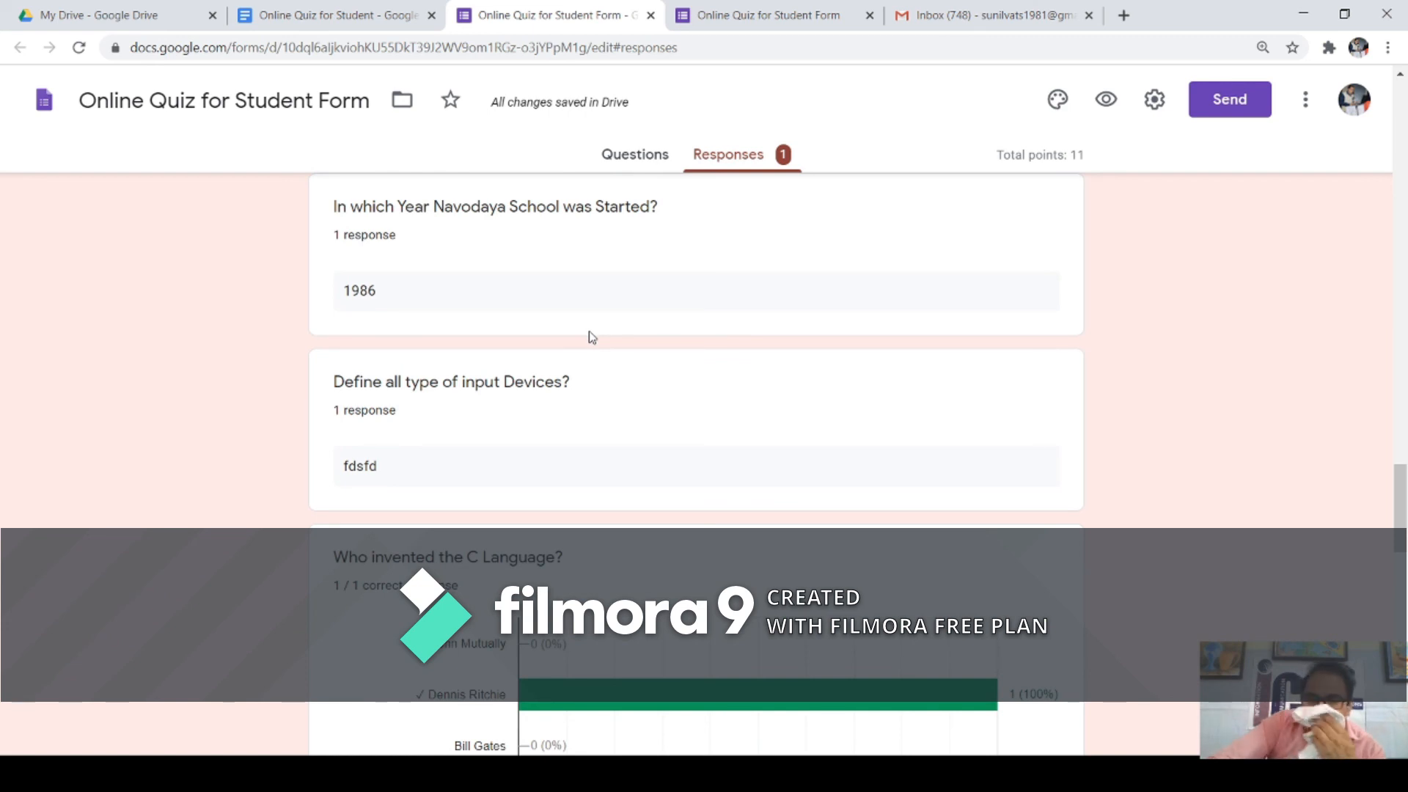
scroll(583, 336, "down", 4)
scroll(584, 343, "down", 9)
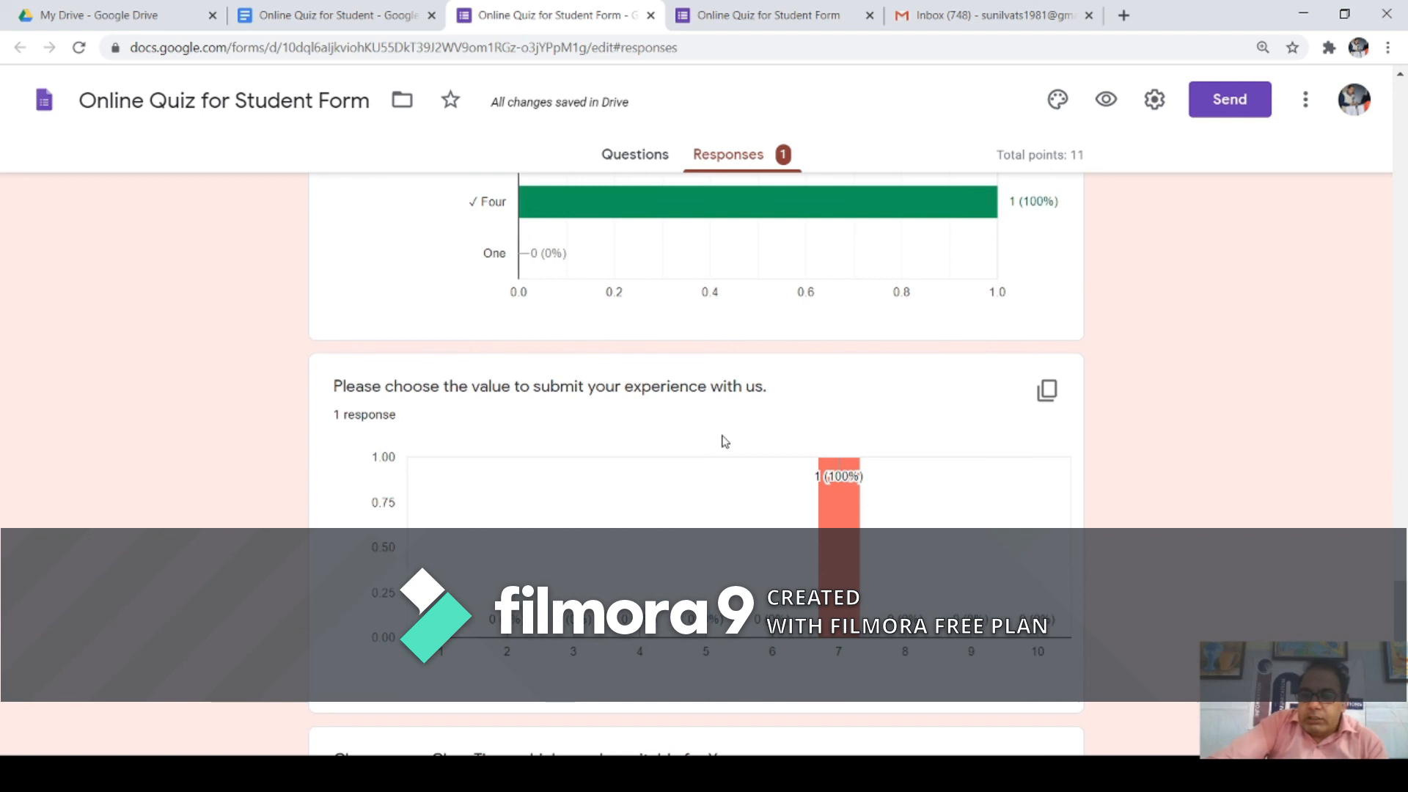
scroll(803, 440, "down", 8)
mouse_move(751, 388)
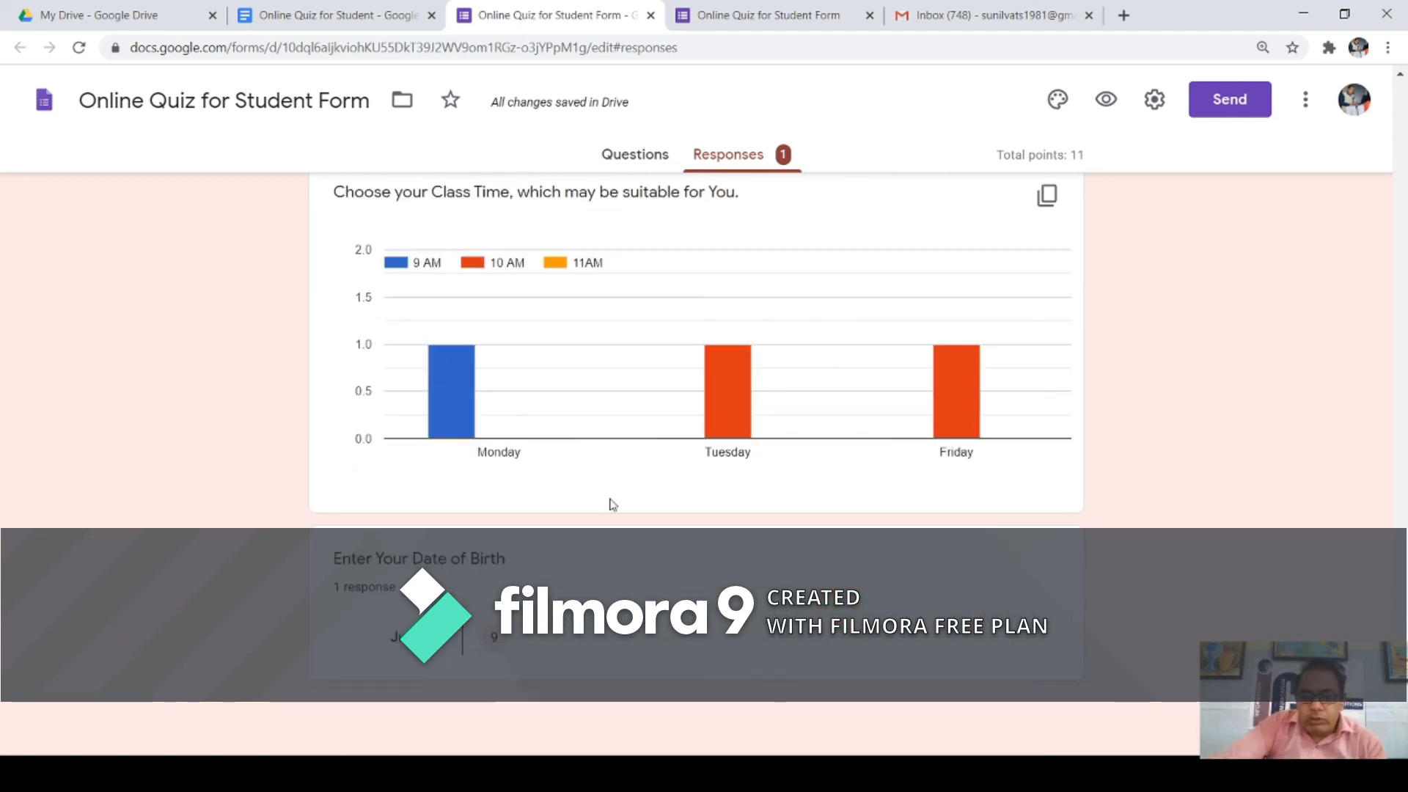
scroll(594, 450, "up", 15)
scroll(595, 449, "up", 5)
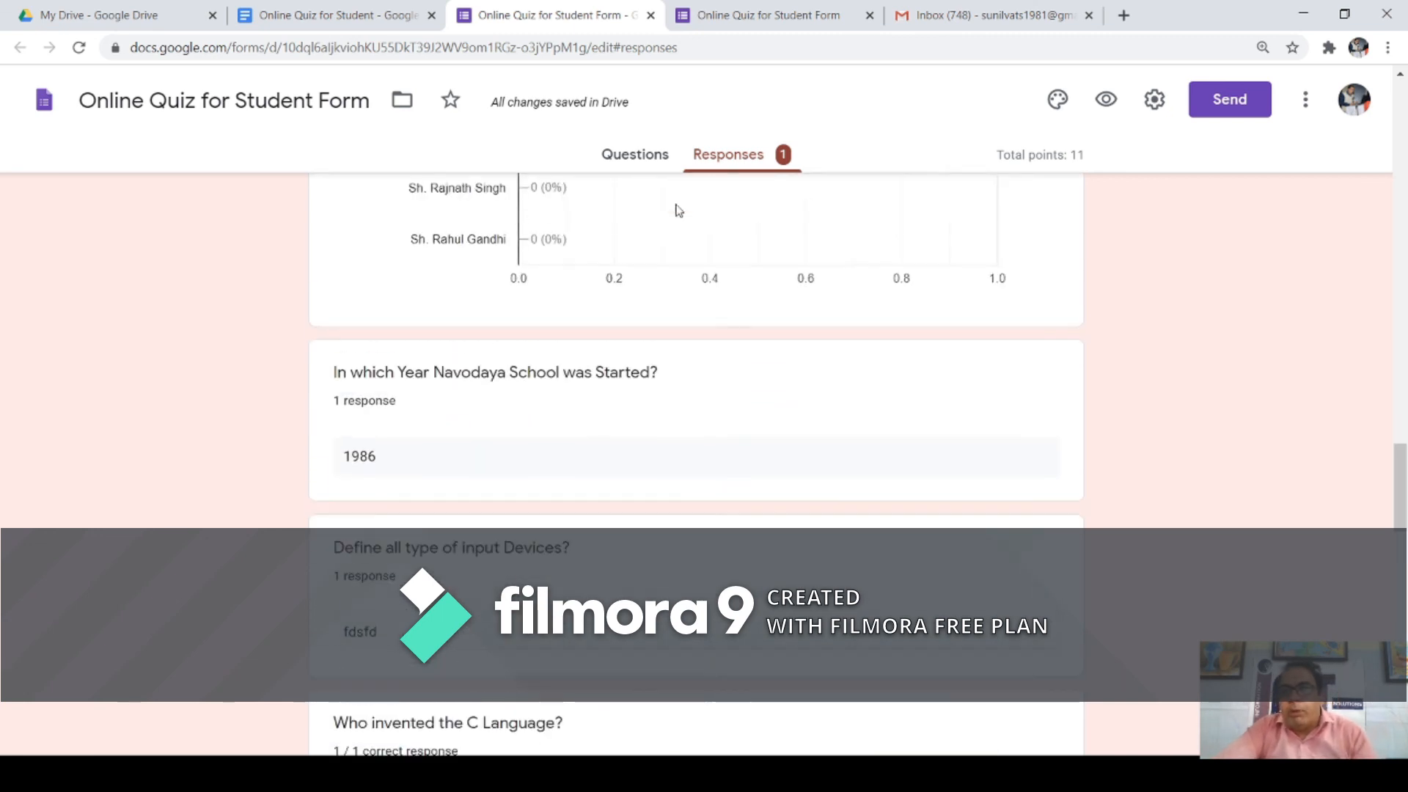